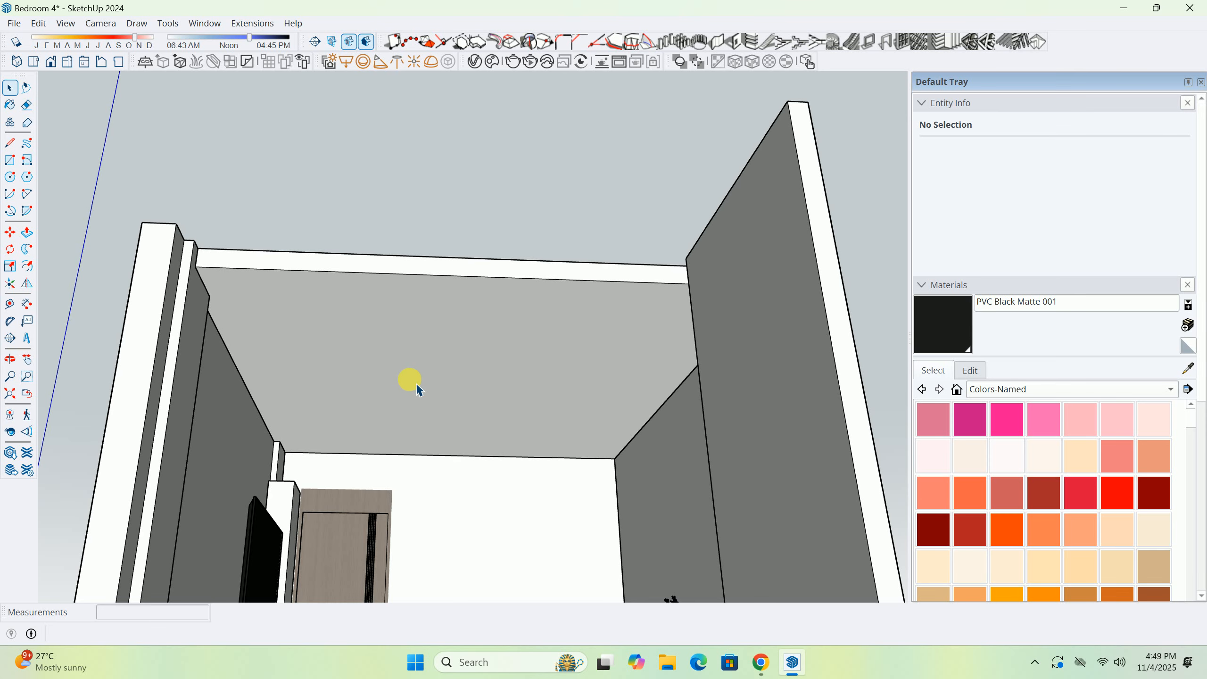
Copy the underside face of the ceiling slab, paste it in place outside the slab's group, and make the copy a group.
double_click(419, 390)
click(432, 443)
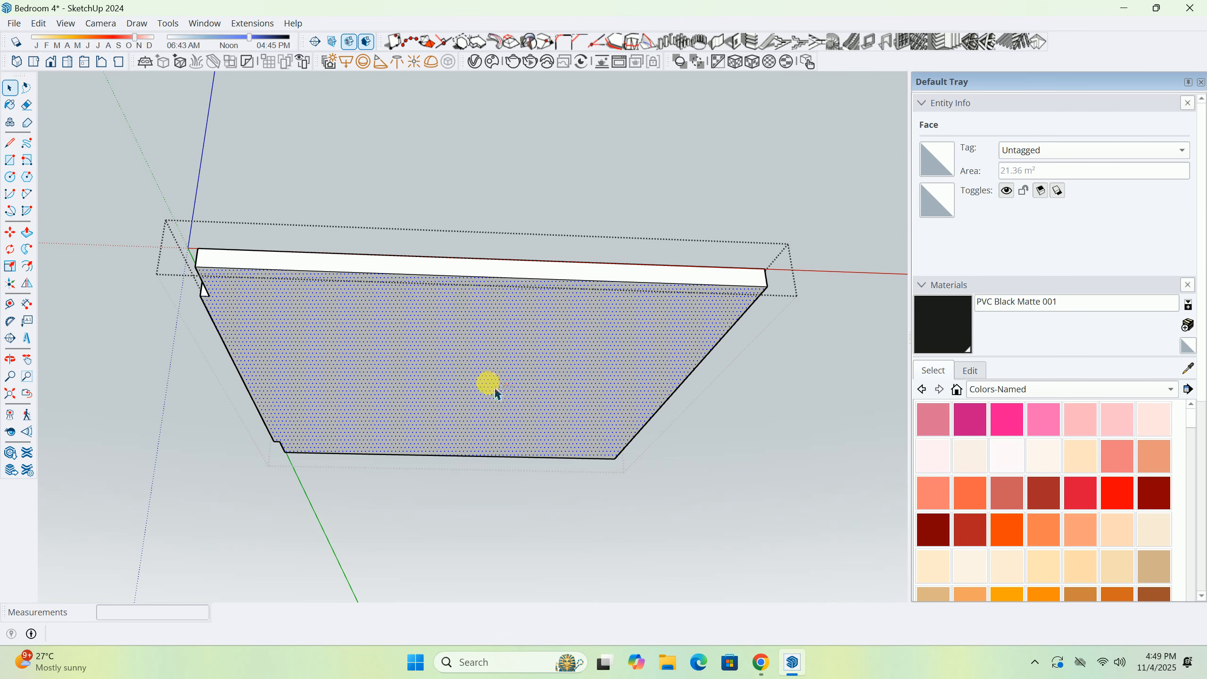
key(Escape)
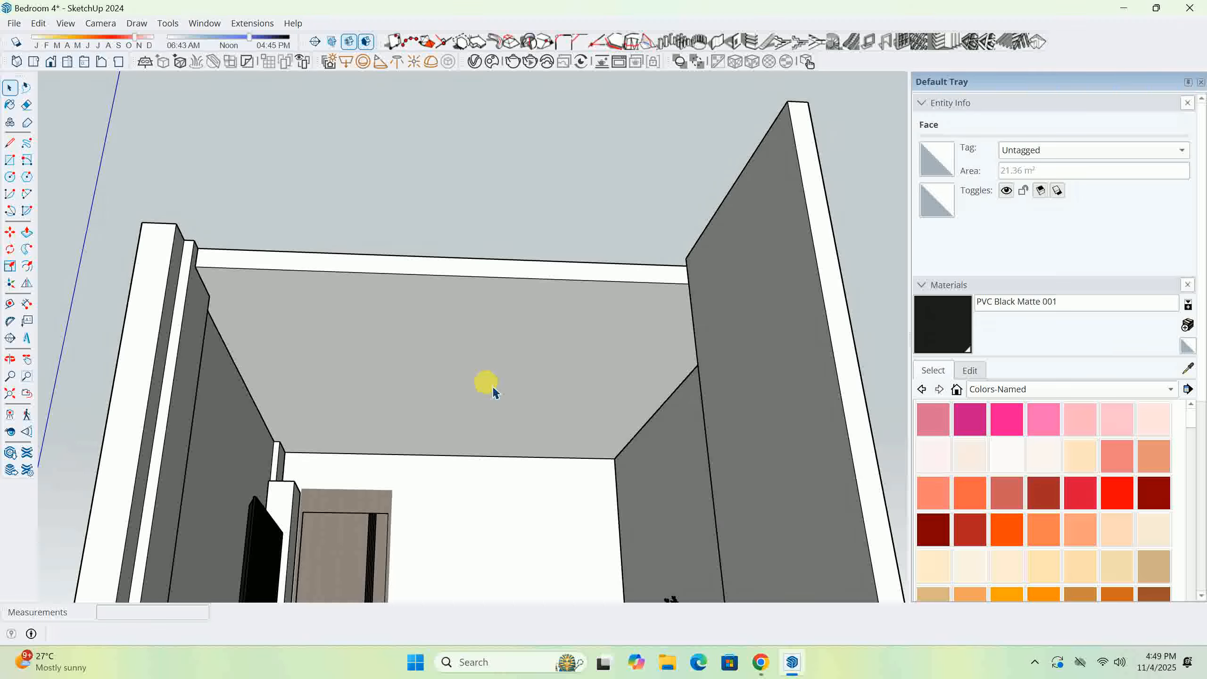
middle_drag(446, 379, 438, 386)
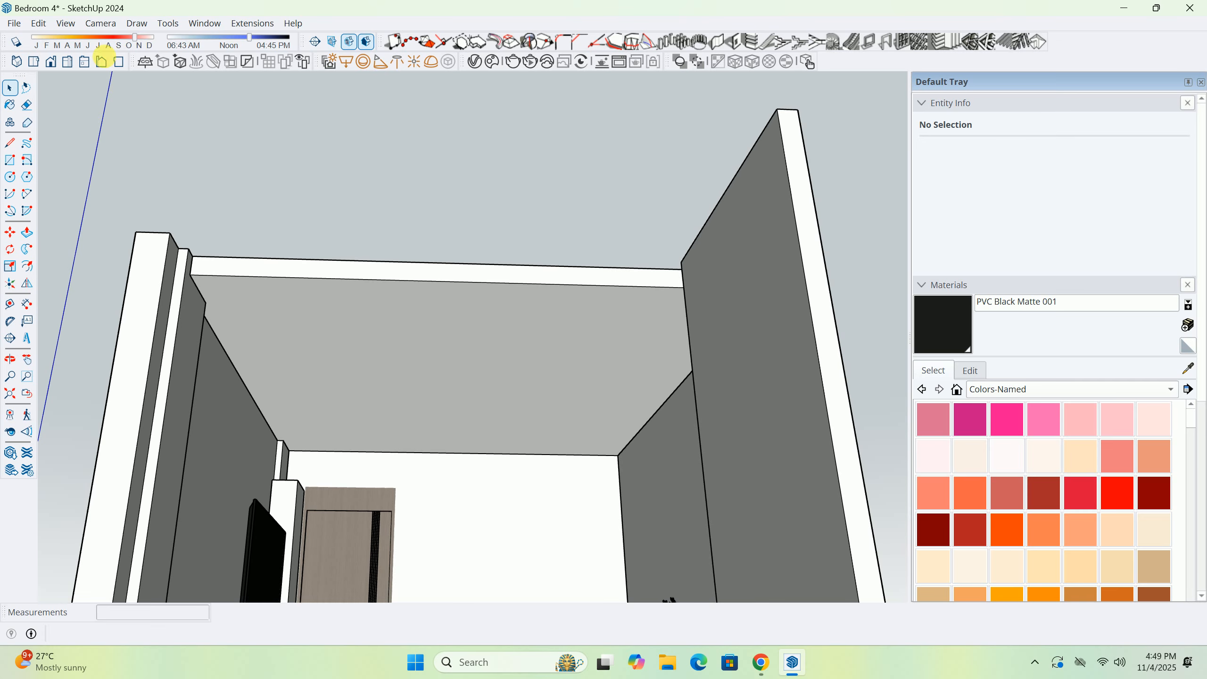
click(32, 25)
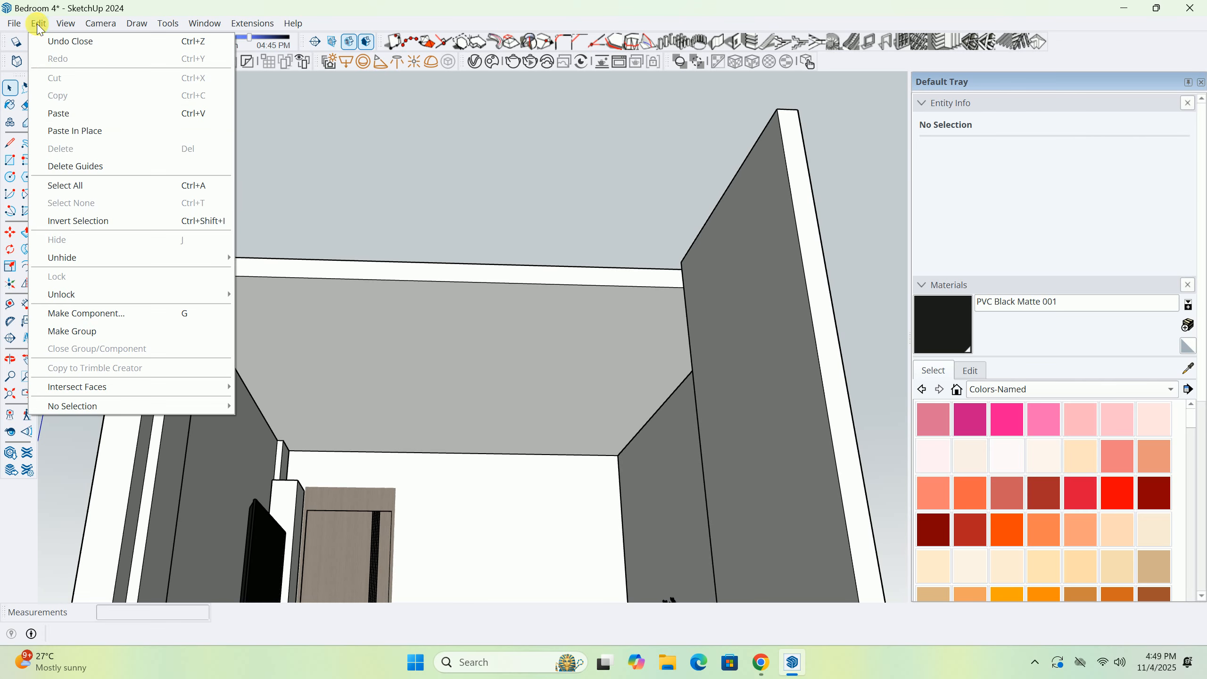
click(81, 130)
right_click(464, 380)
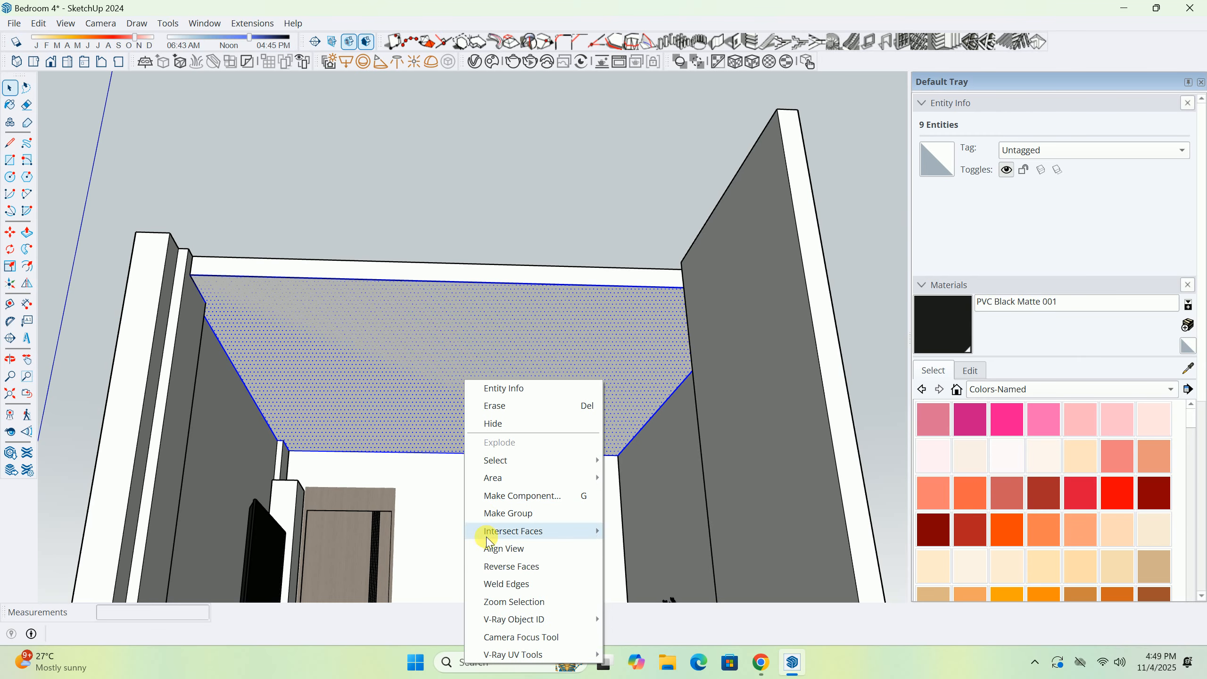
click(517, 520)
Move the new ceiling face group straight down from its corner, along the wall edge, to false ceiling height.
key(m)
scroll(623, 486, up, 3)
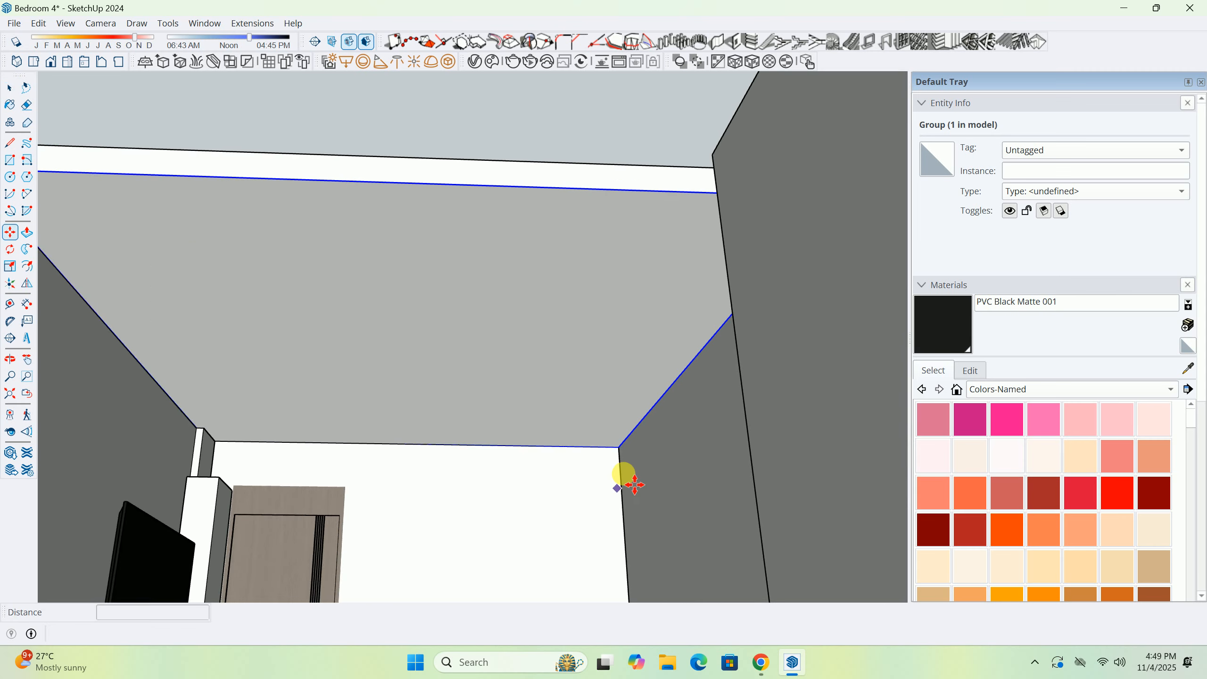
click(623, 451)
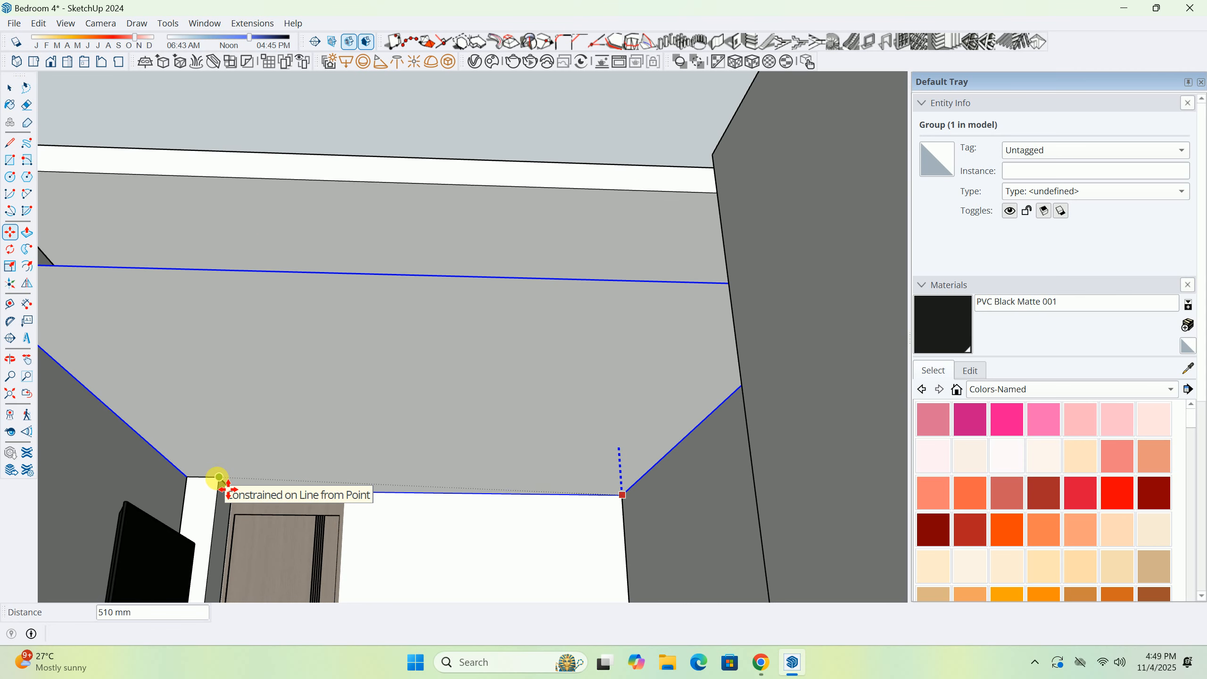
text(5)
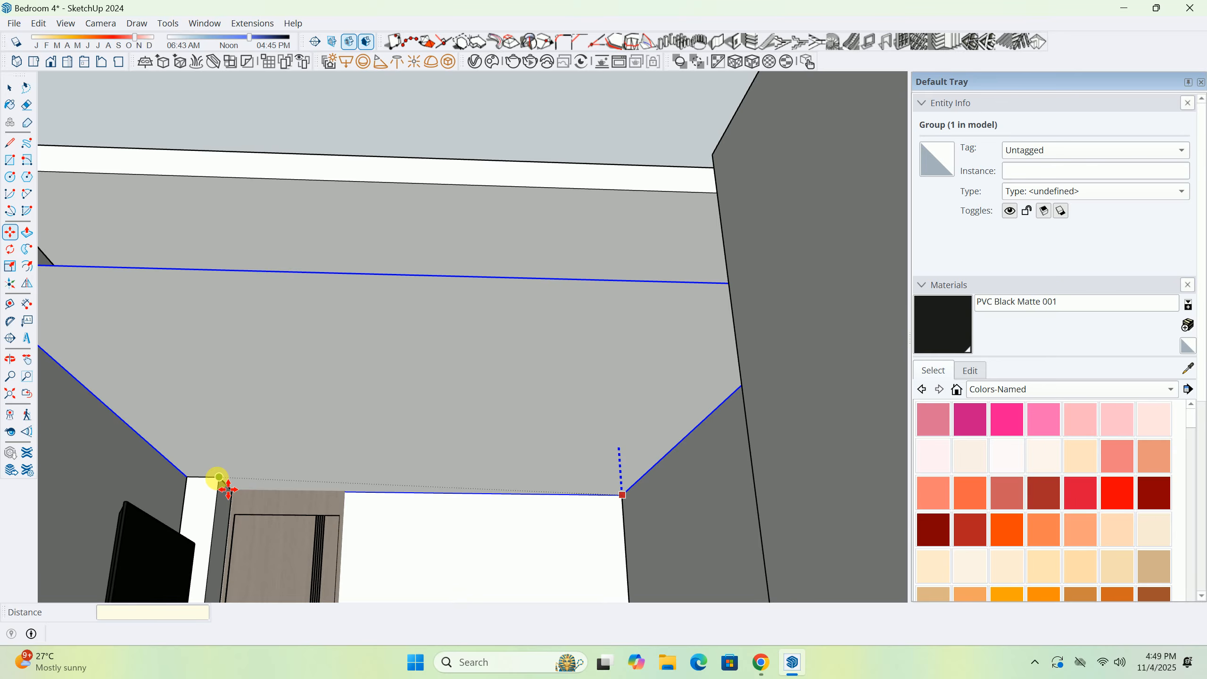
text(50)
key(Return)
key(space)
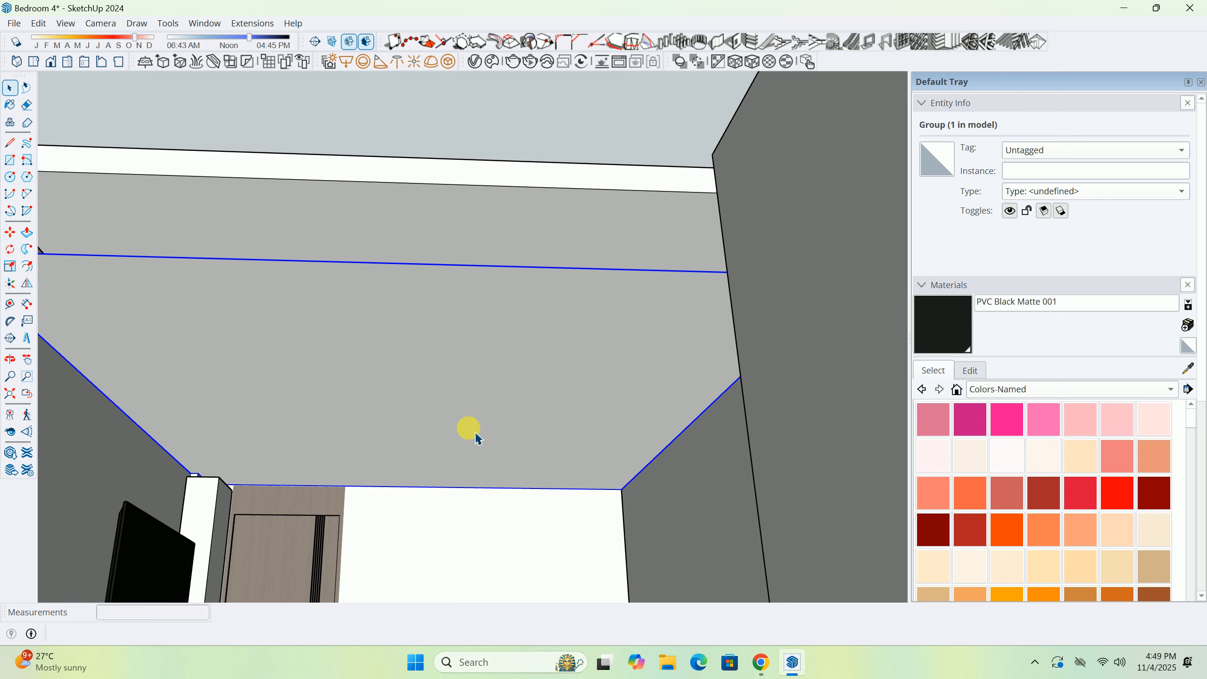
Open the lowered ceiling group and push/pull its top face up 300 mm.
scroll(426, 442, down, 3)
middle_drag(422, 451, 420, 515)
shift+middle_drag(410, 457, 609, 381)
shift+middle_drag(748, 326, 621, 308)
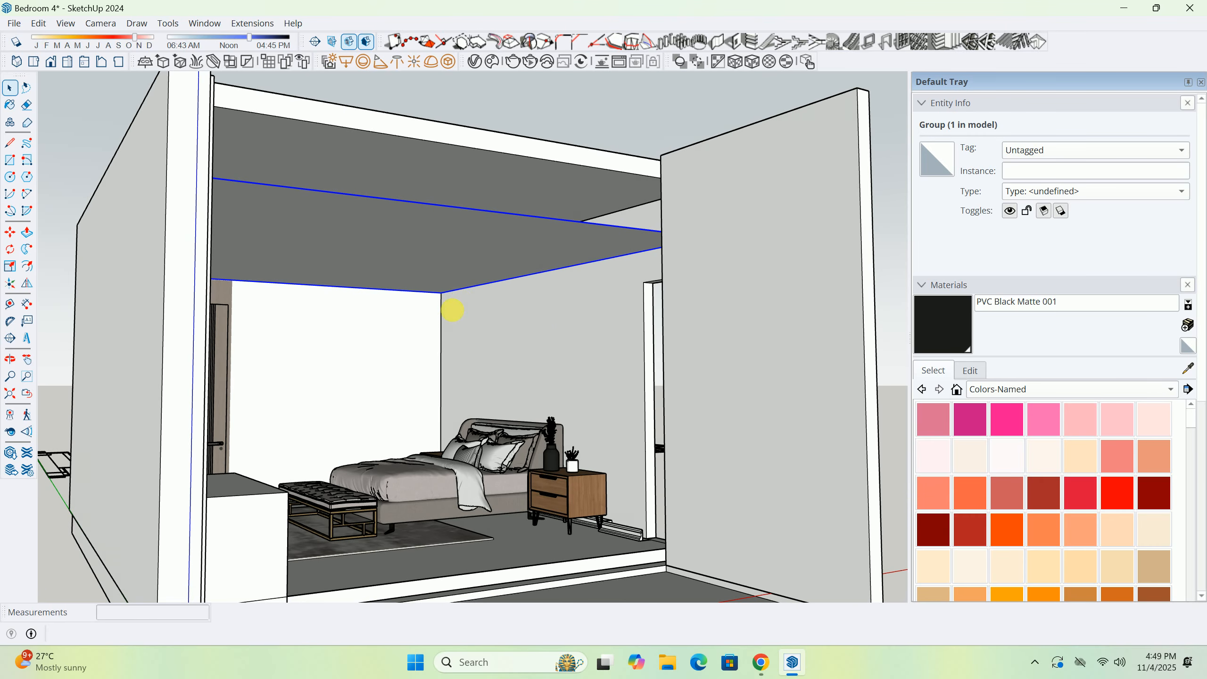
middle_drag(452, 310, 455, 283)
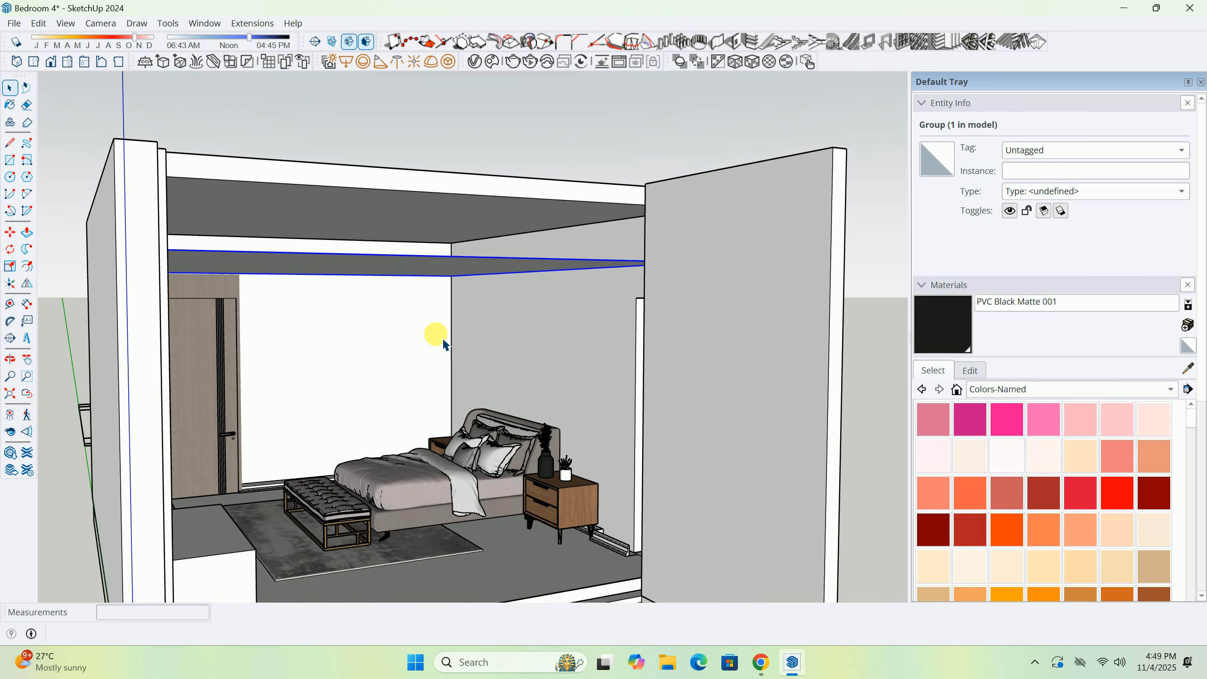
middle_drag(443, 343, 346, 325)
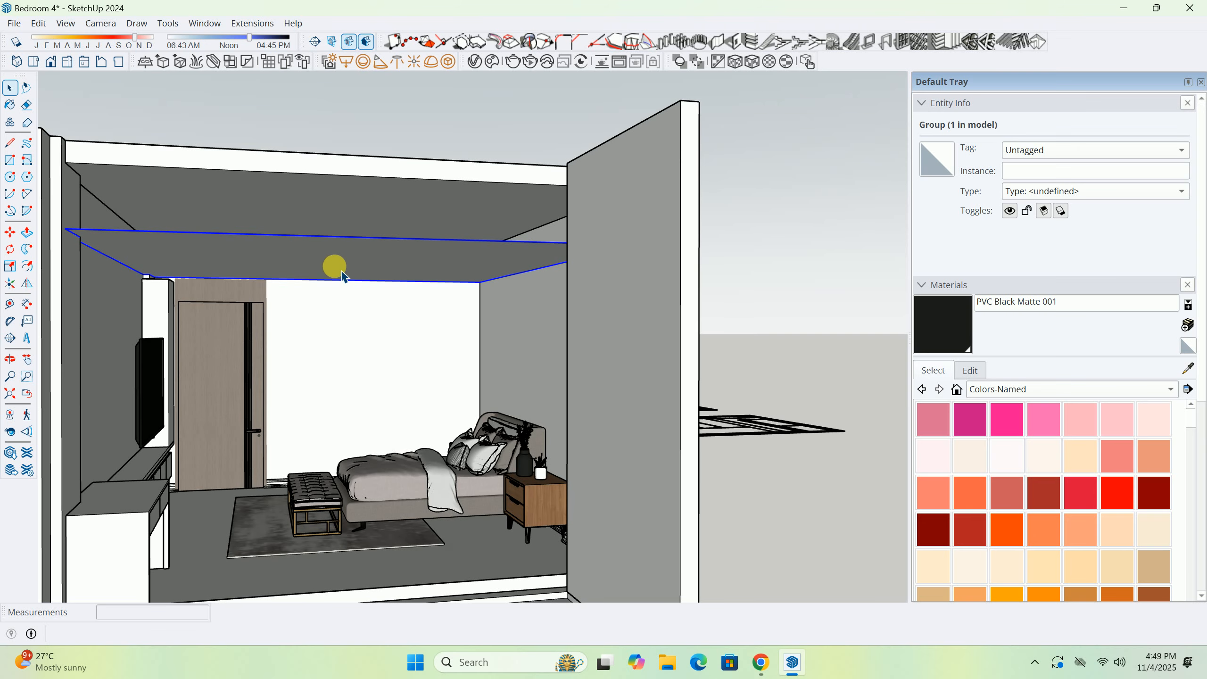
middle_drag(327, 270, 326, 412)
double_click(398, 305)
drag(381, 372, 382, 329)
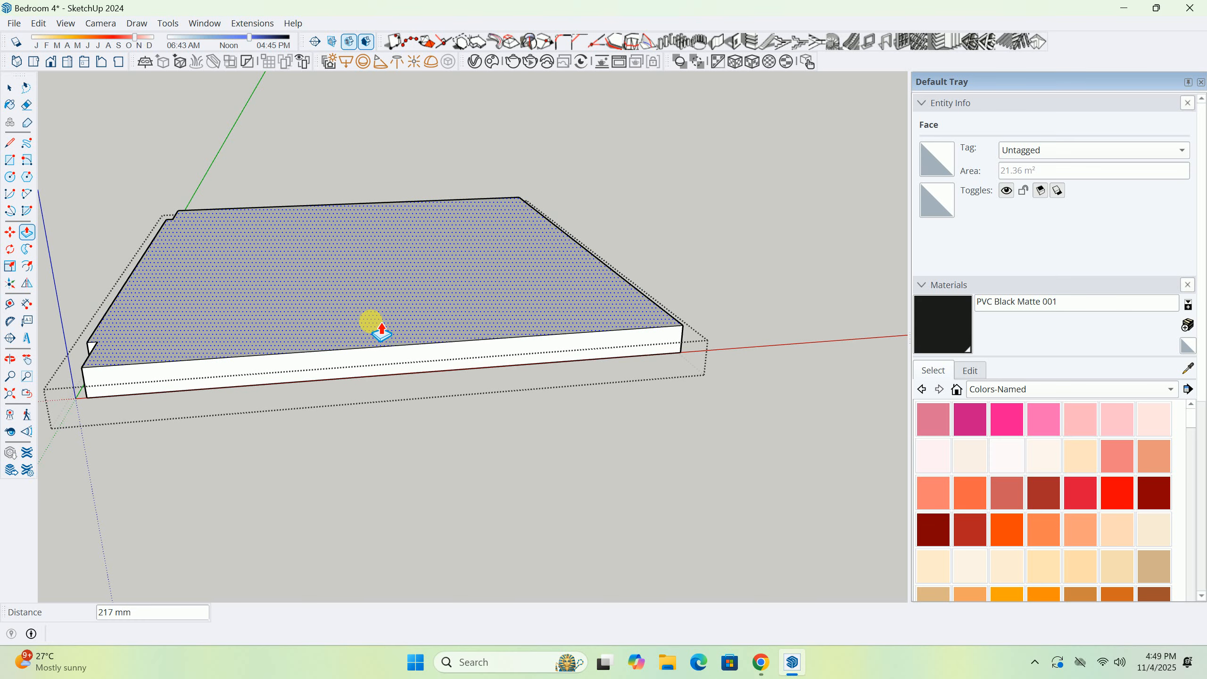
text(300)
key(Return)
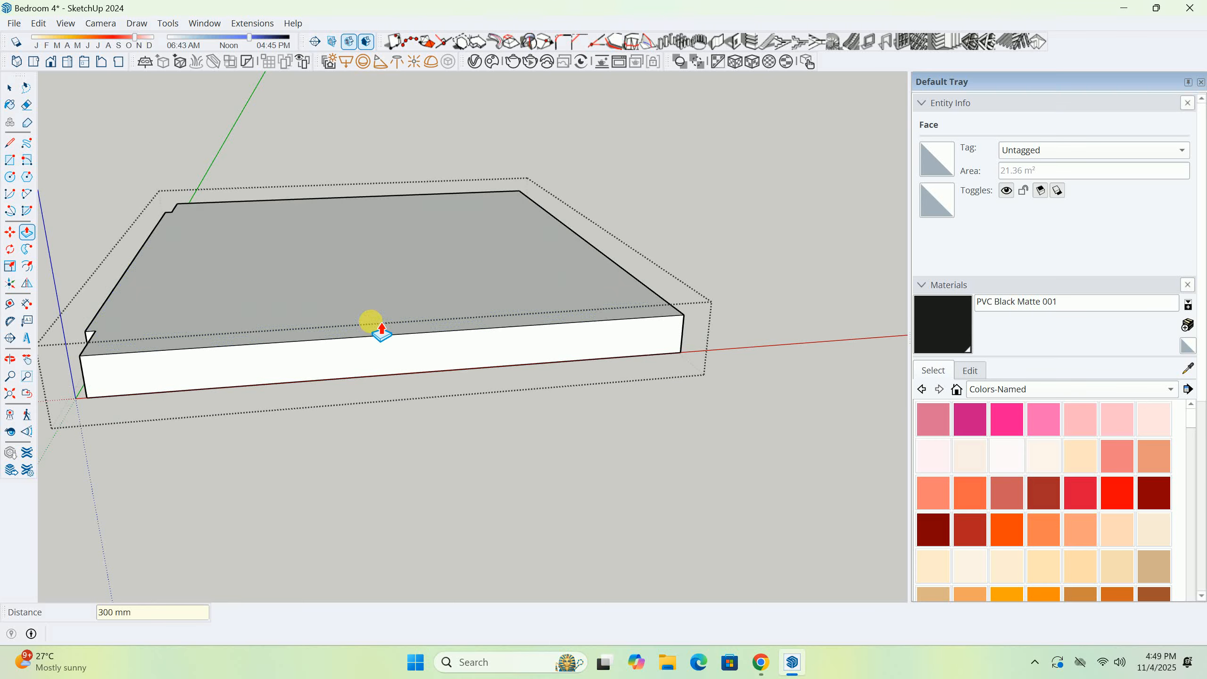
middle_drag(427, 322, 362, 146)
key(space)
key(Escape)
scroll(351, 380, up, 2)
middle_drag(352, 392, 291, 227)
middle_drag(442, 270, 669, 288)
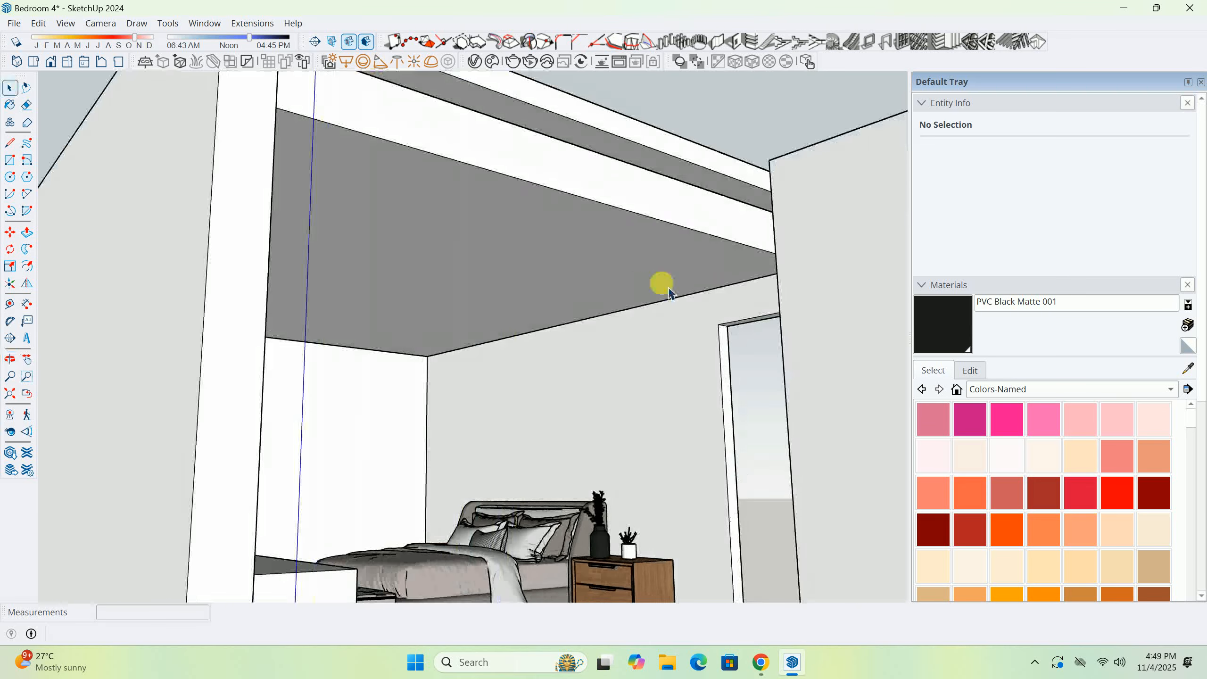
Switch to WhatsApp and open the 4 pm SketchUp class group chat.
key(super)
text(whatsapp)
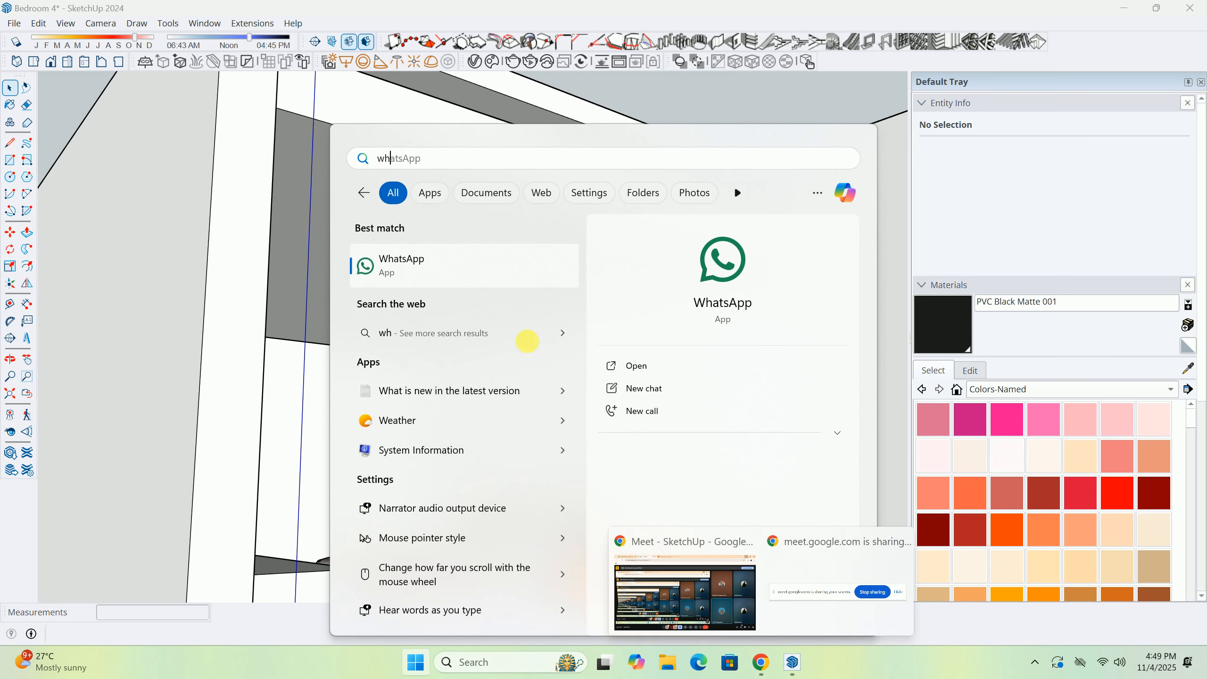
click(424, 272)
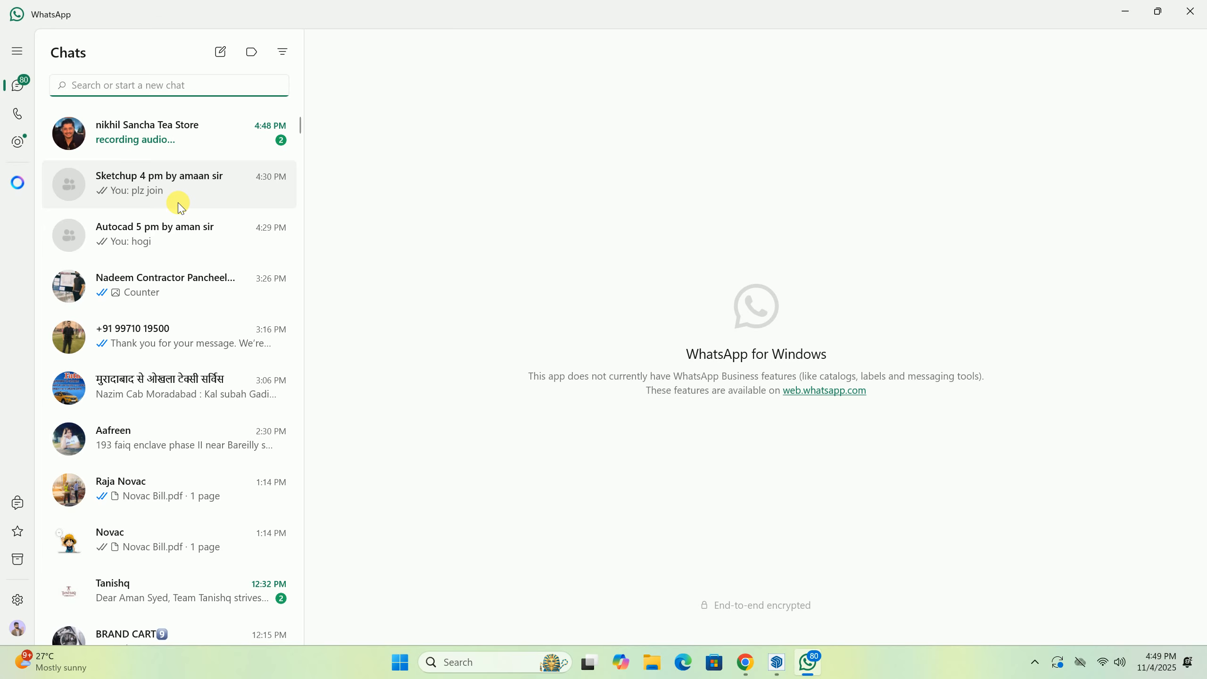
scroll(179, 205, down, 2)
scroll(177, 203, up, 2)
scroll(174, 194, down, 2)
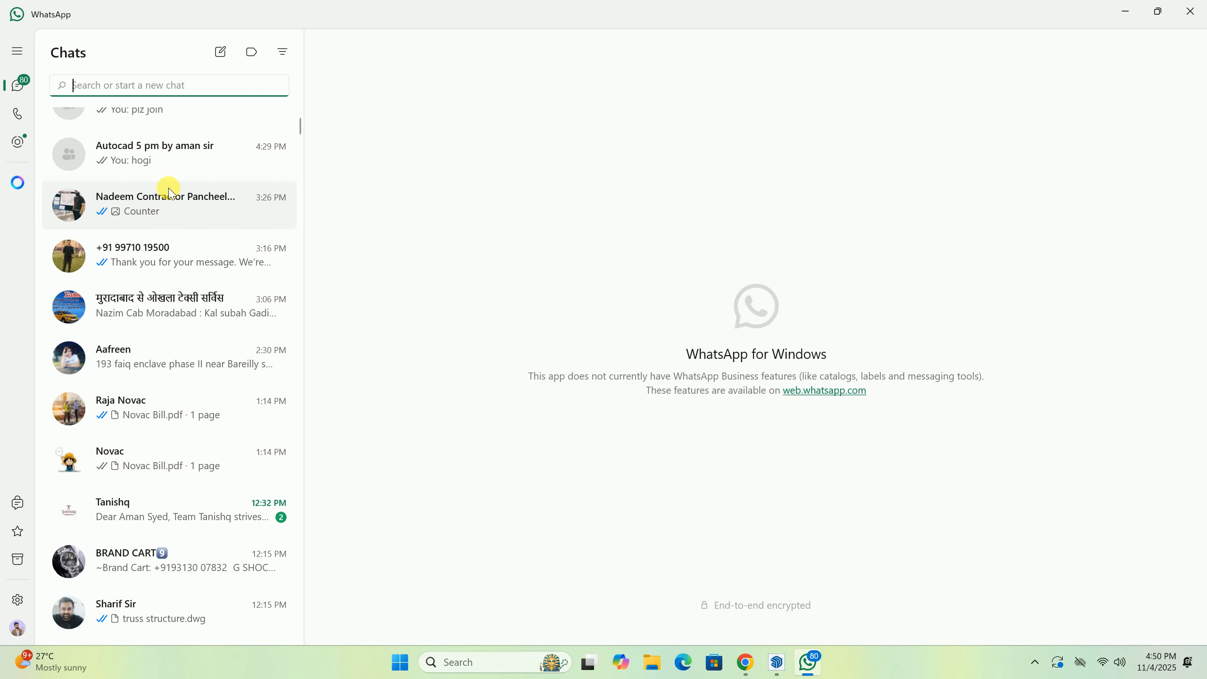
scroll(170, 164, up, 2)
click(170, 172)
Look through the files and messages shared in the SketchUp group chat, and minimize WhatsApp.
scroll(190, 285, down, 4)
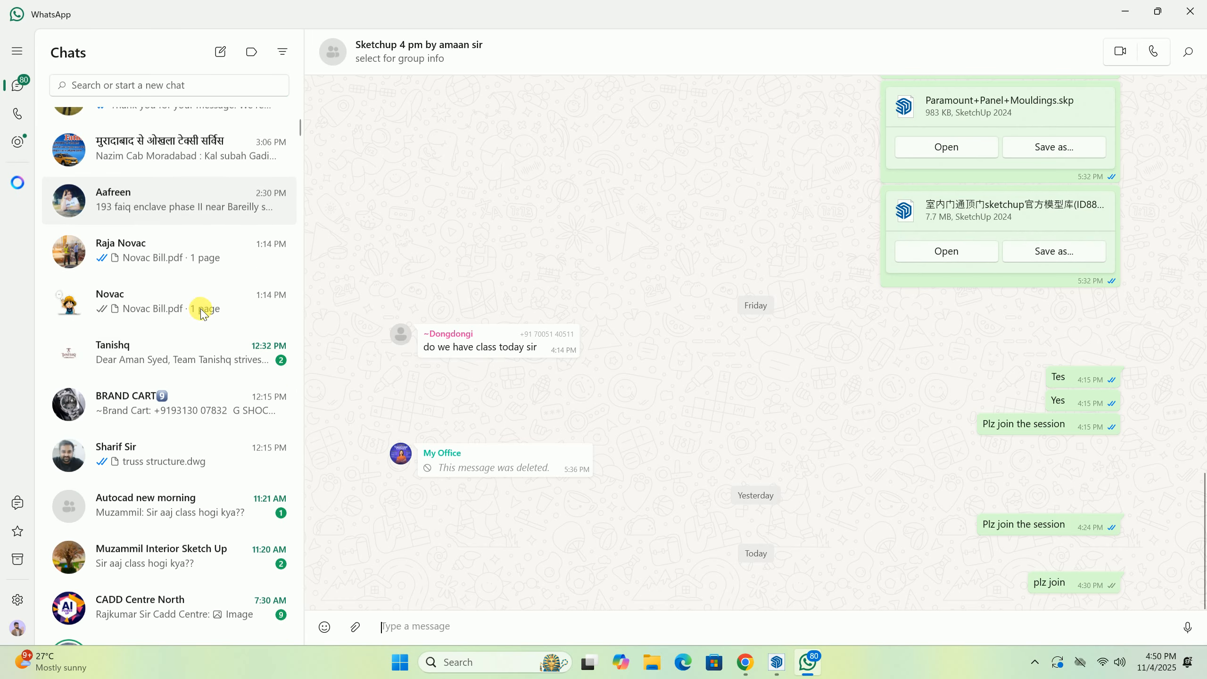
scroll(828, 418, up, 10)
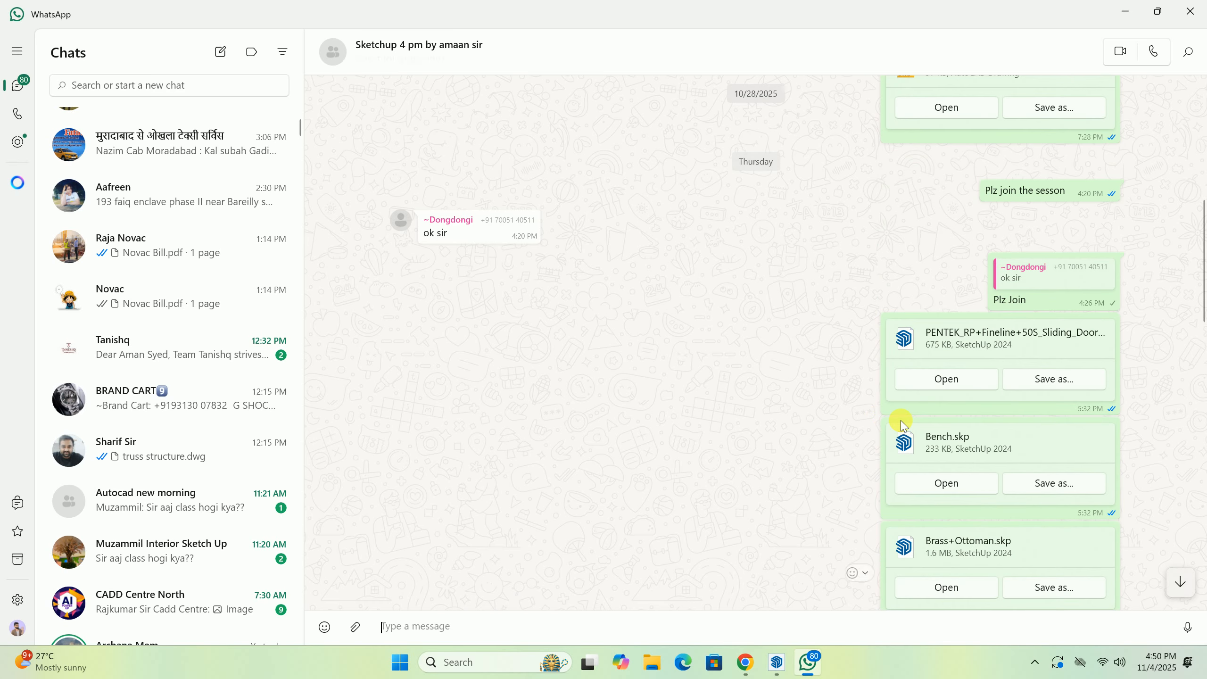
scroll(898, 426, up, 10)
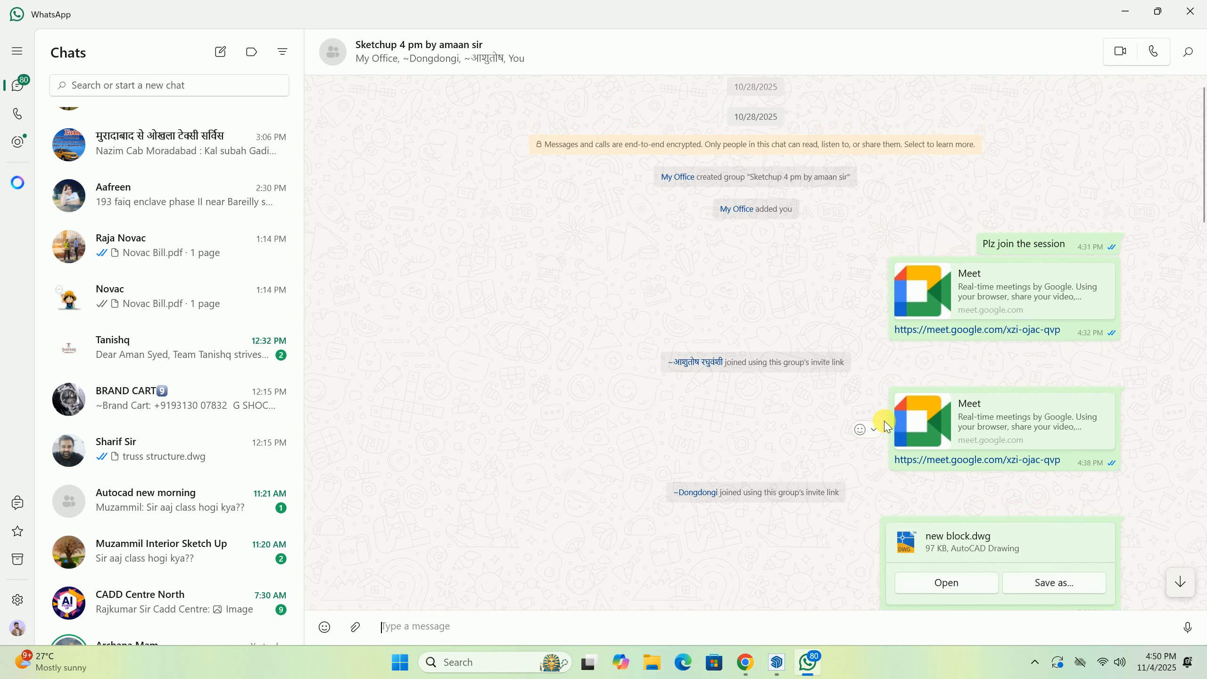
scroll(859, 423, down, 6)
scroll(850, 428, down, 12)
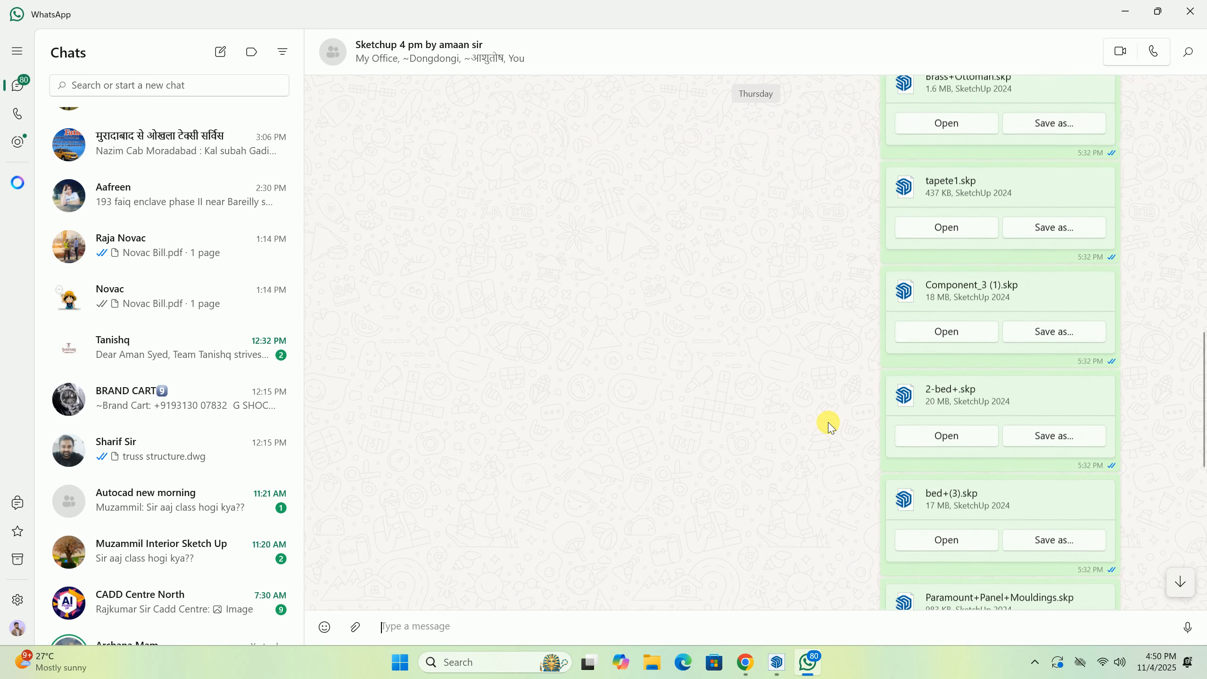
scroll(829, 427, down, 8)
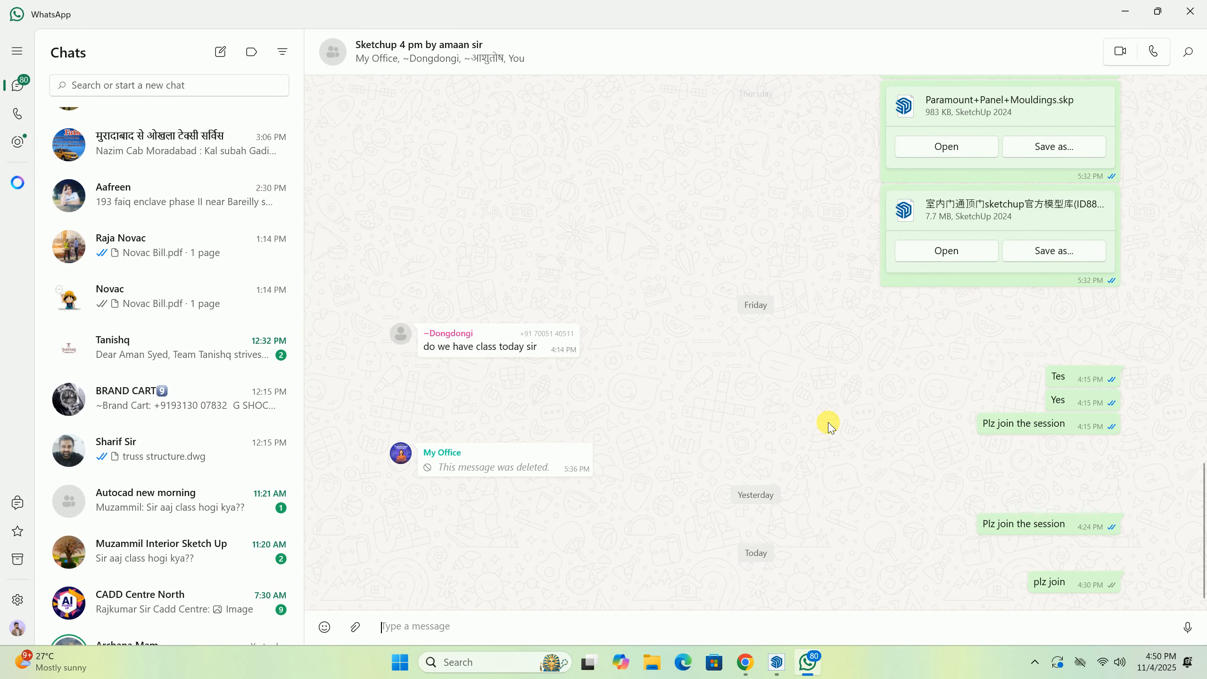
scroll(837, 428, up, 10)
click(1125, 11)
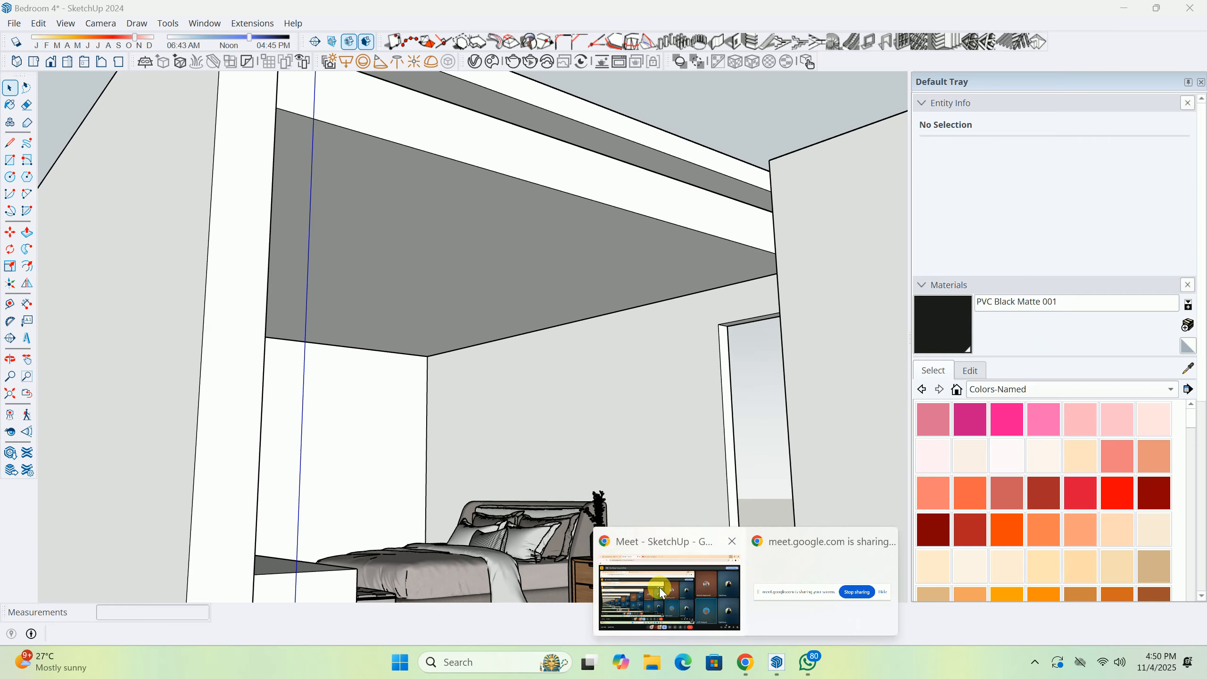
Switch to the Pinterest page in Chrome and search for "bedroom with study table".
click(661, 573)
click(438, 16)
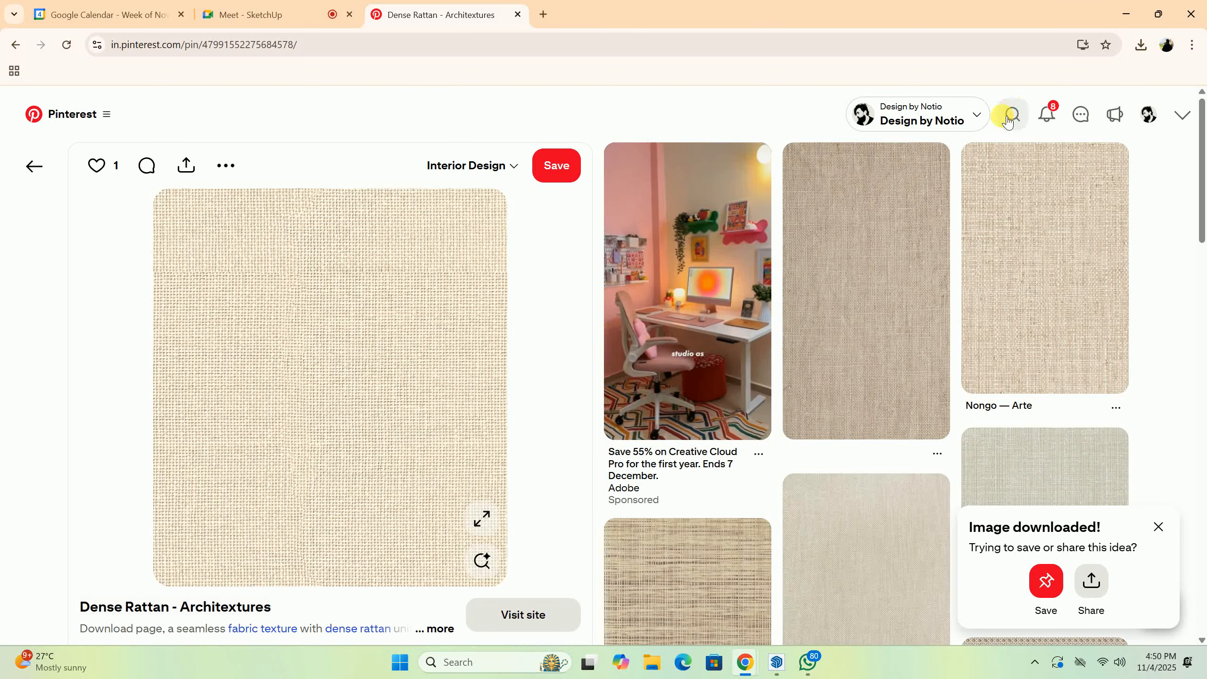
click(835, 129)
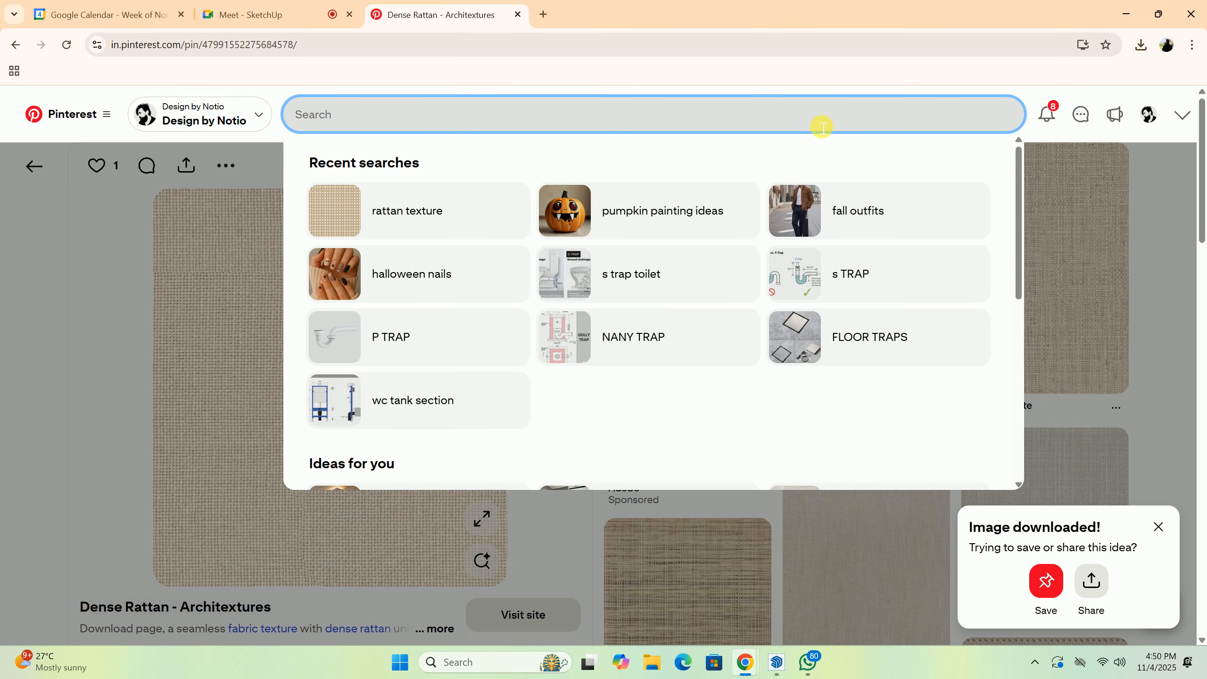
text(bedroom with s)
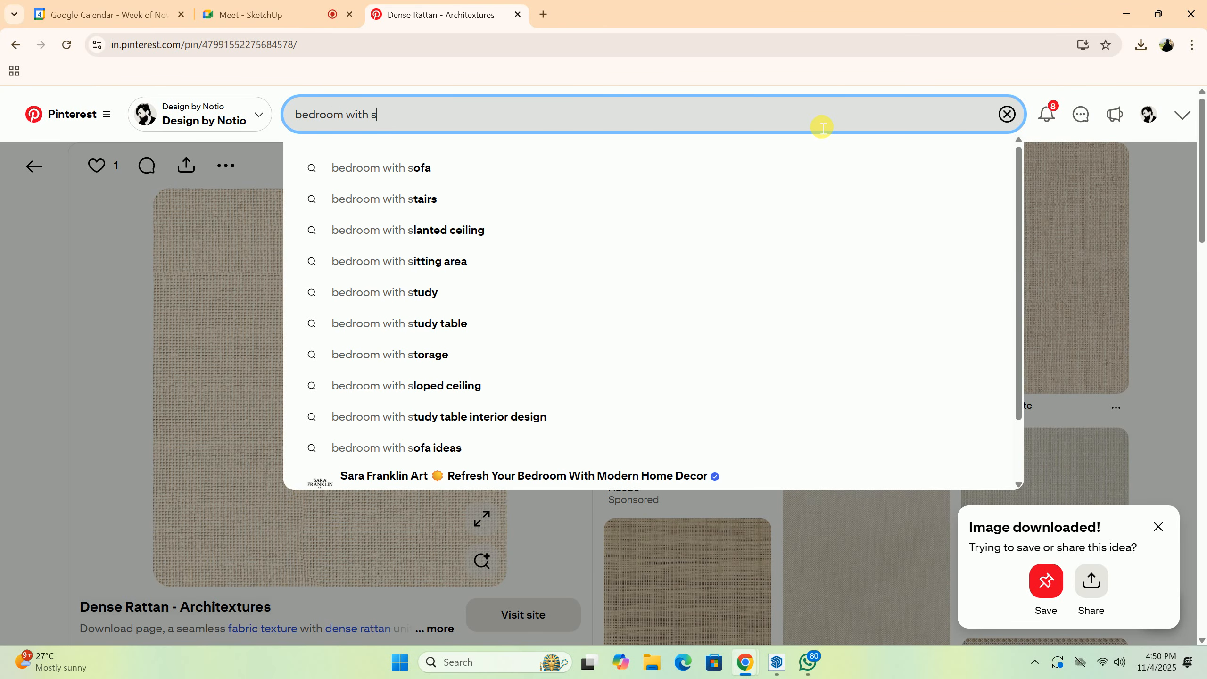
text(tudy tab)
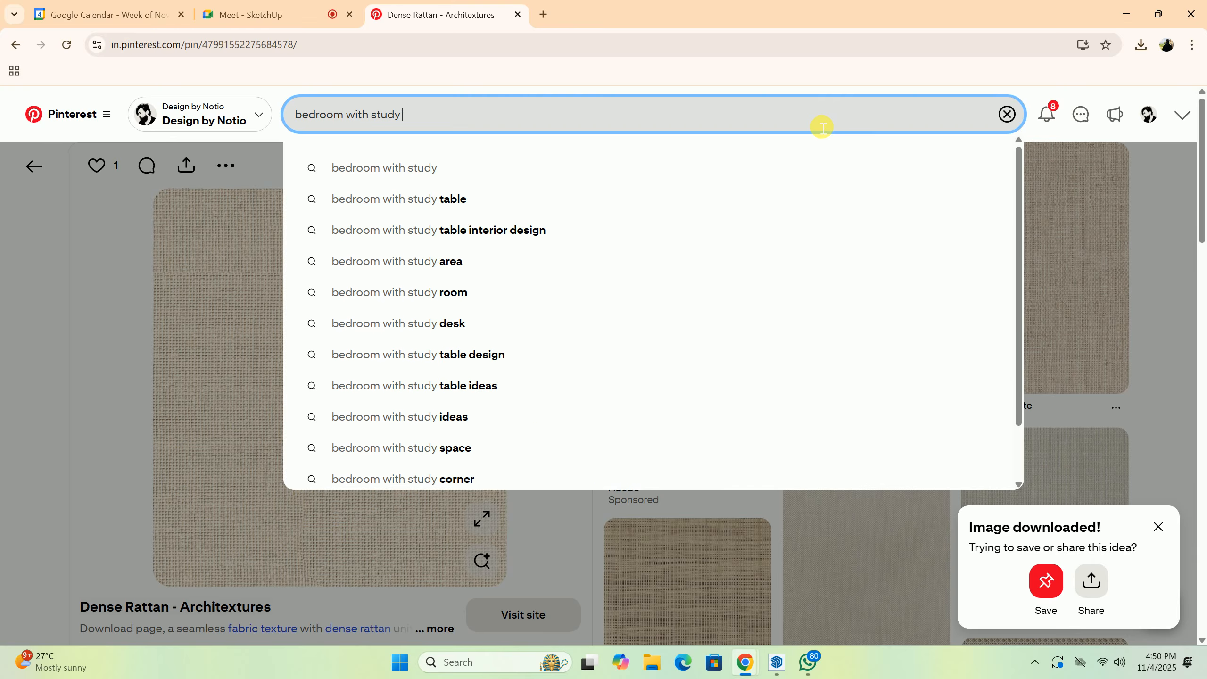
text(le)
key(Return)
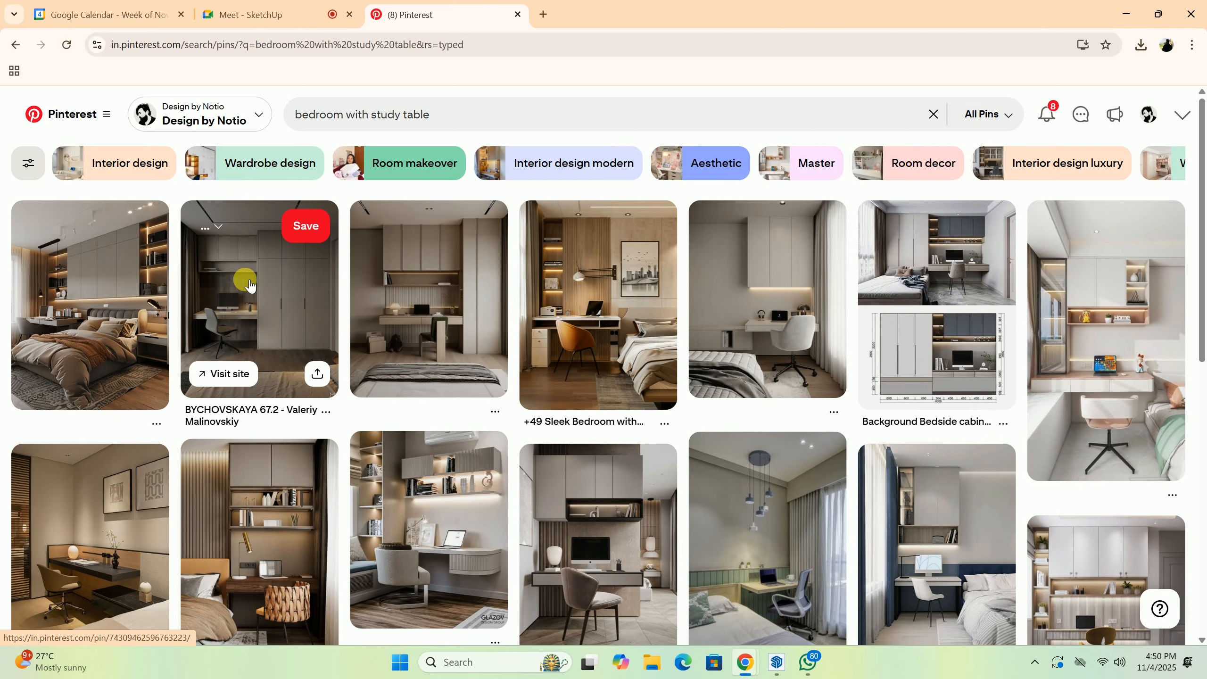
Browse the study table results and open the pin showing a desk beside a tall handled wardrobe.
scroll(197, 285, down, 2)
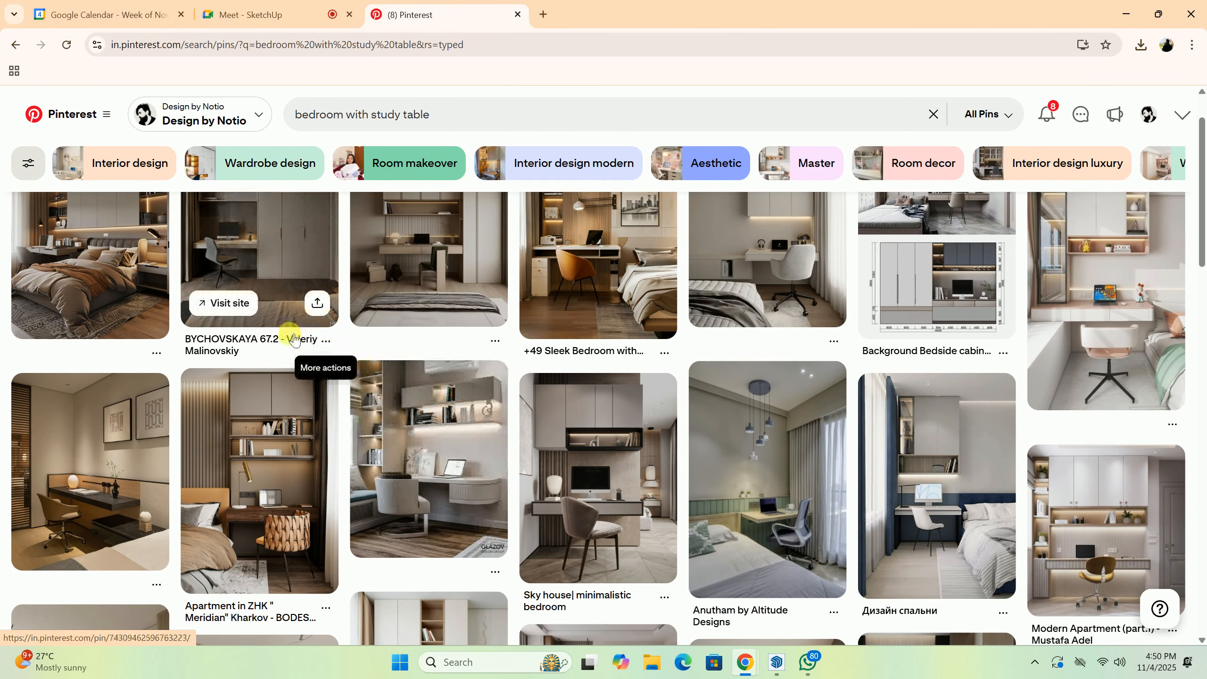
scroll(291, 346, down, 5)
scroll(291, 346, down, 10)
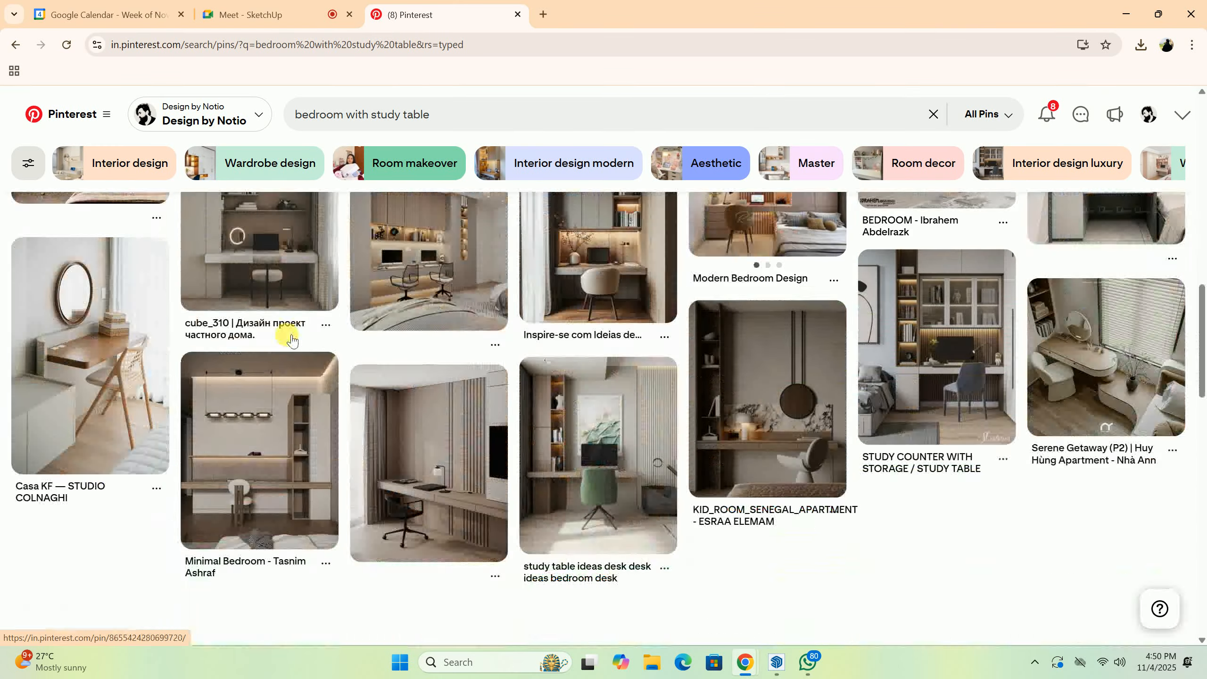
scroll(292, 339, down, 15)
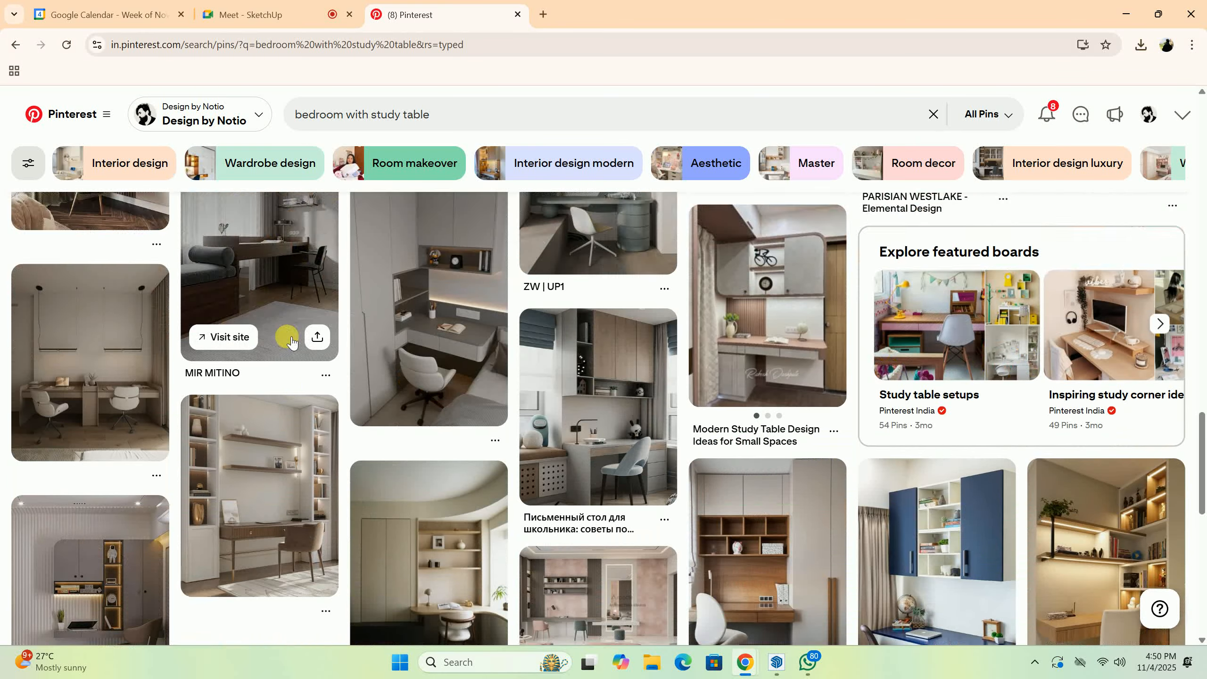
scroll(287, 337, up, 20)
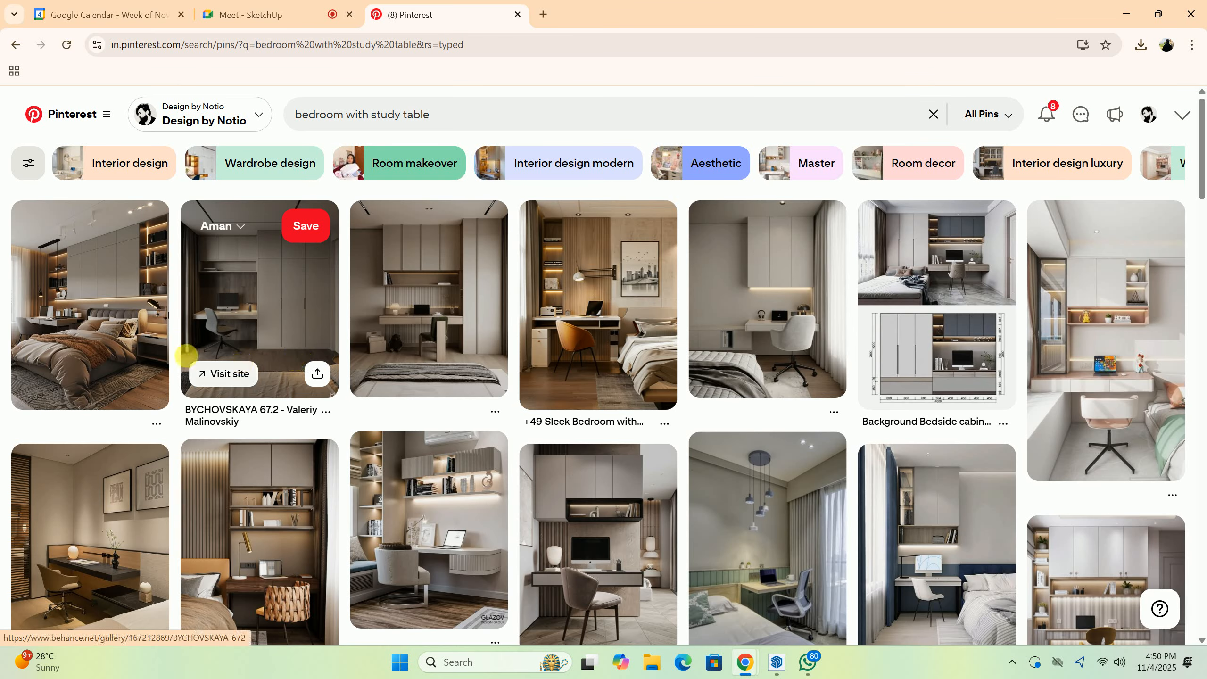
click(270, 324)
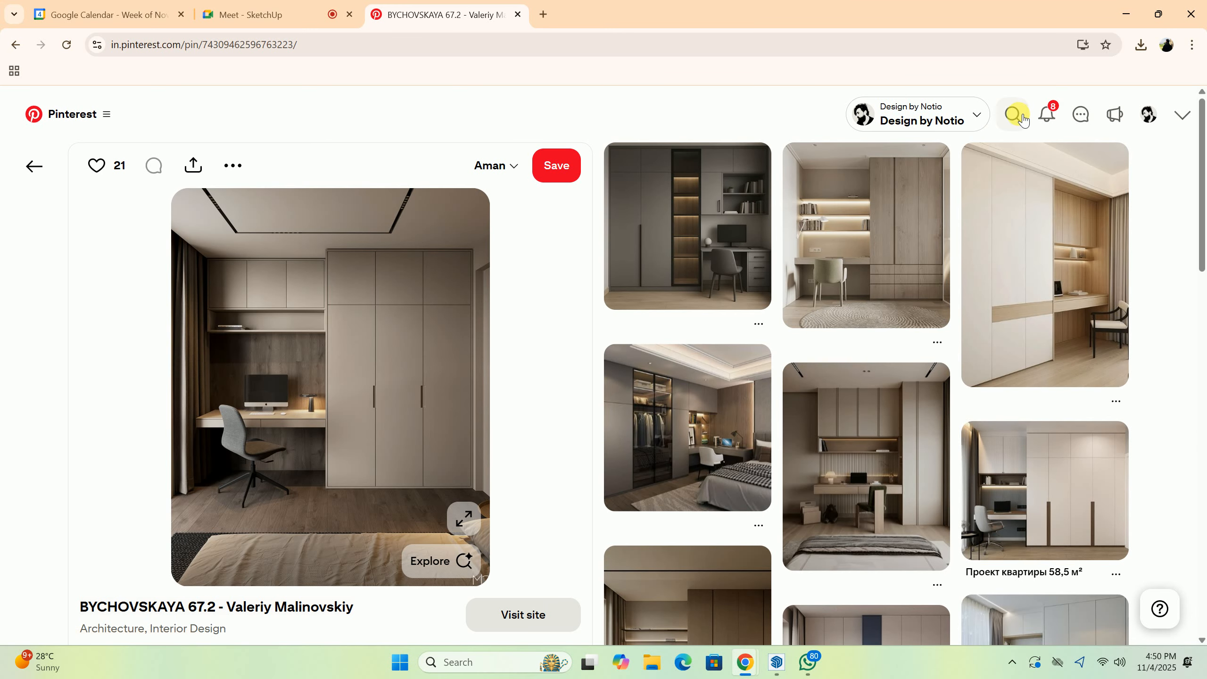
Search Pinterest for "bedwall with study unit".
click(1013, 114)
text(be)
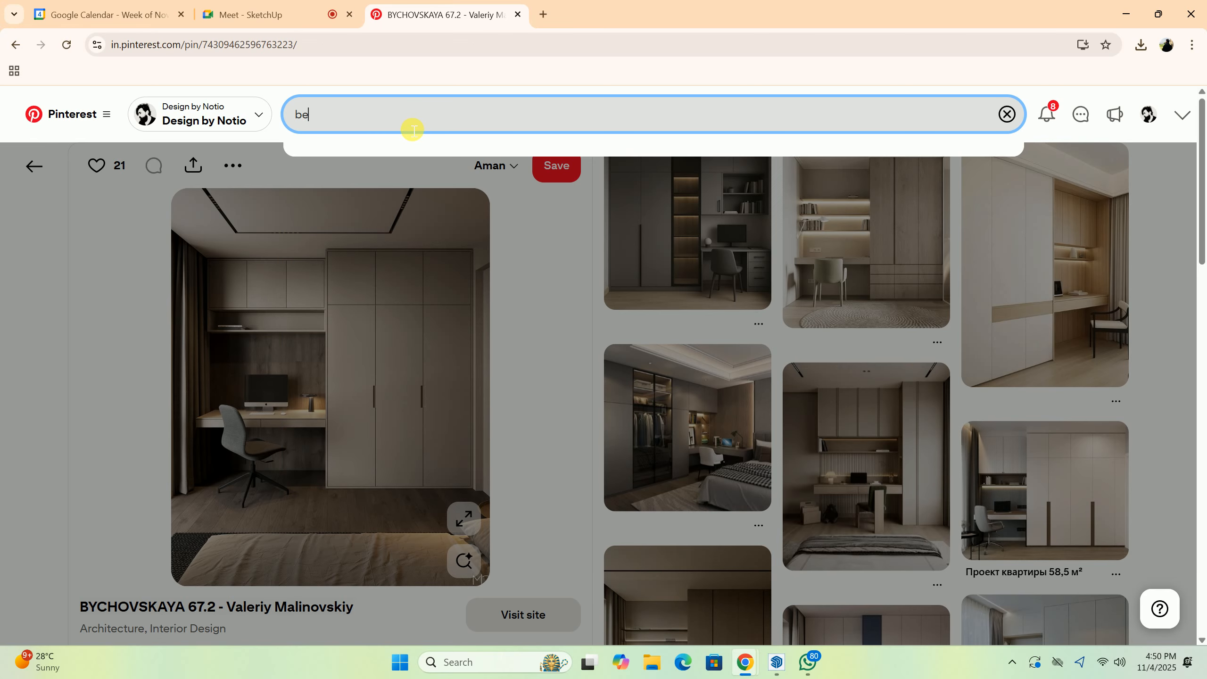
text(ed)
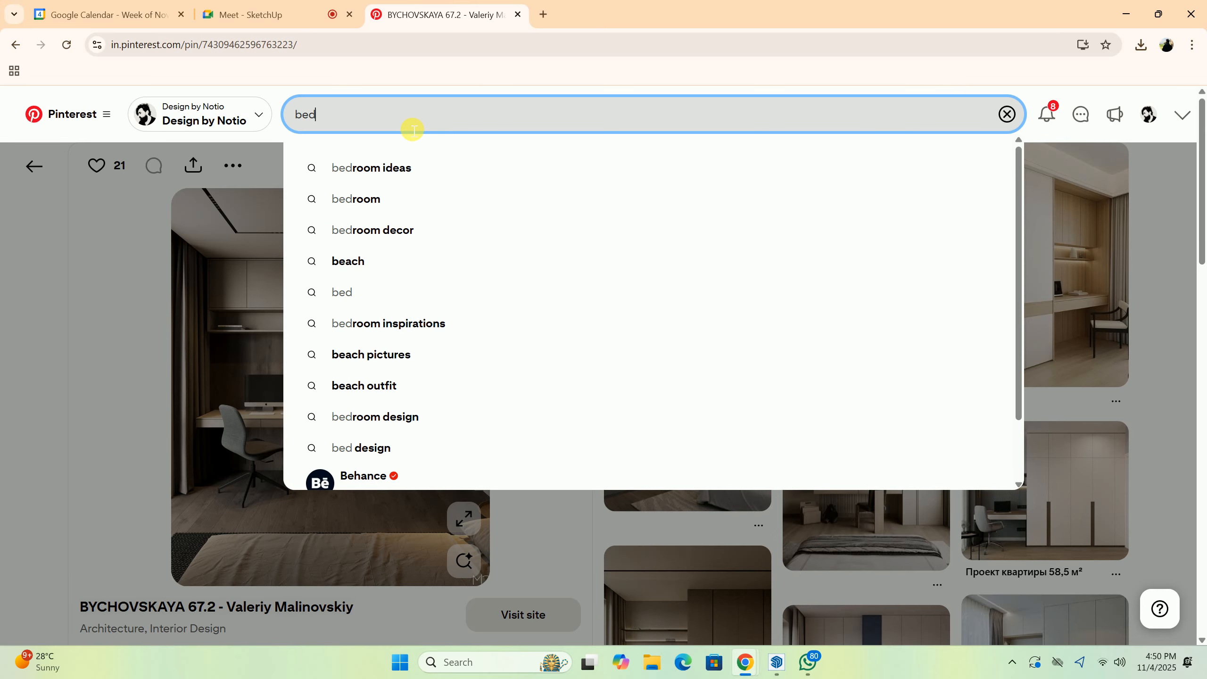
text(wall)
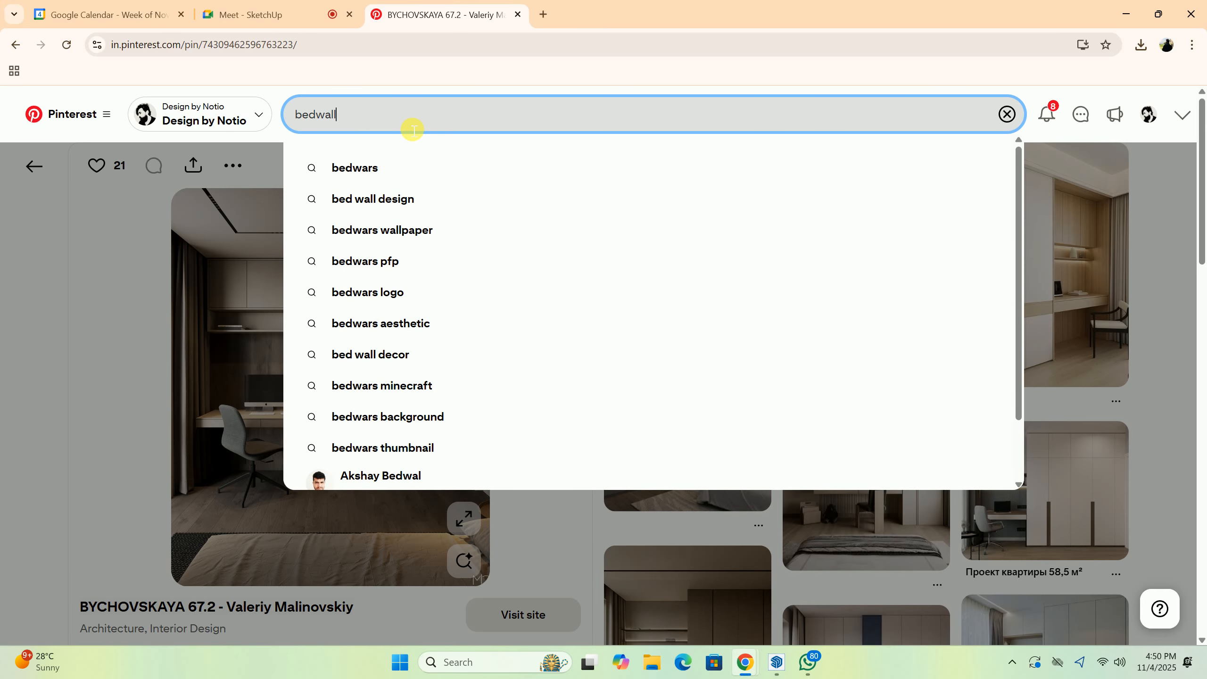
text( with study unit)
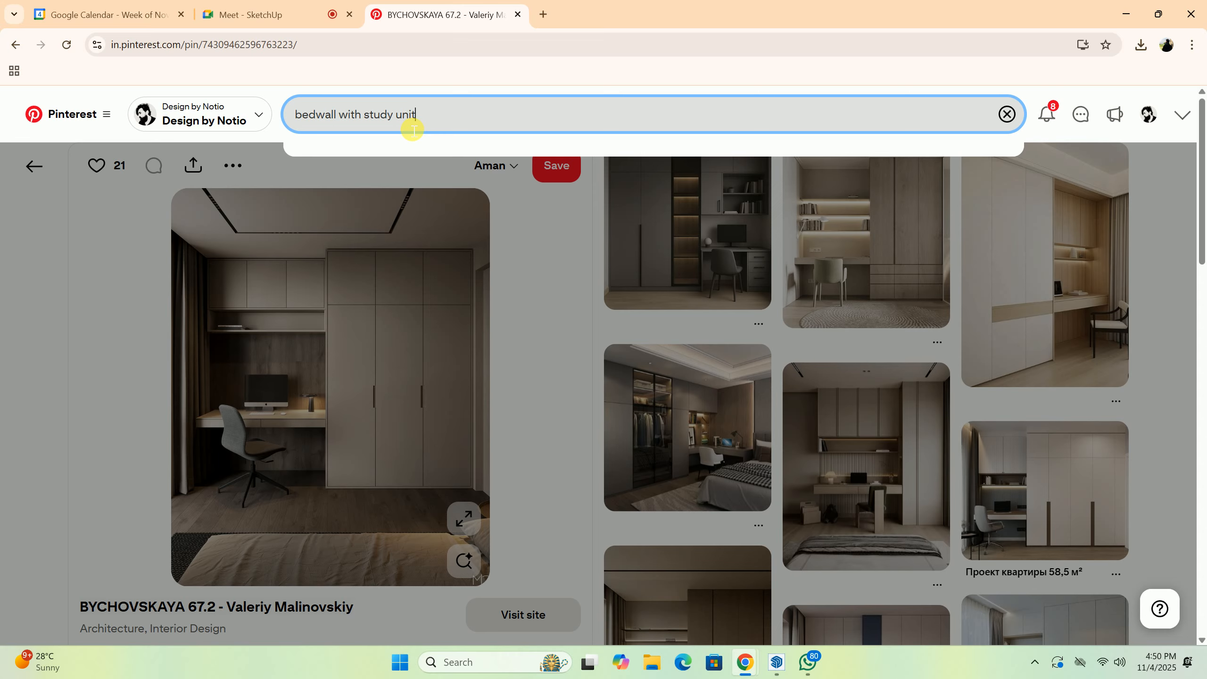
key(Return)
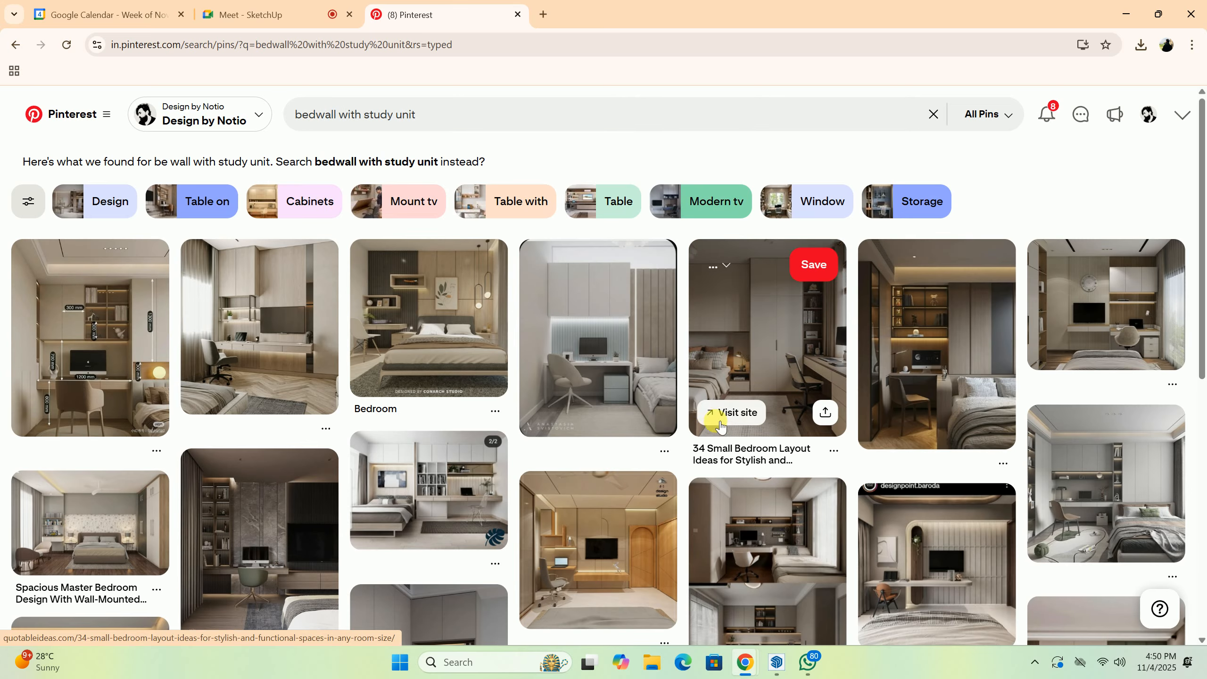
Browse the bedwall with study unit results for a suitable bedroom reference.
scroll(738, 441, down, 6)
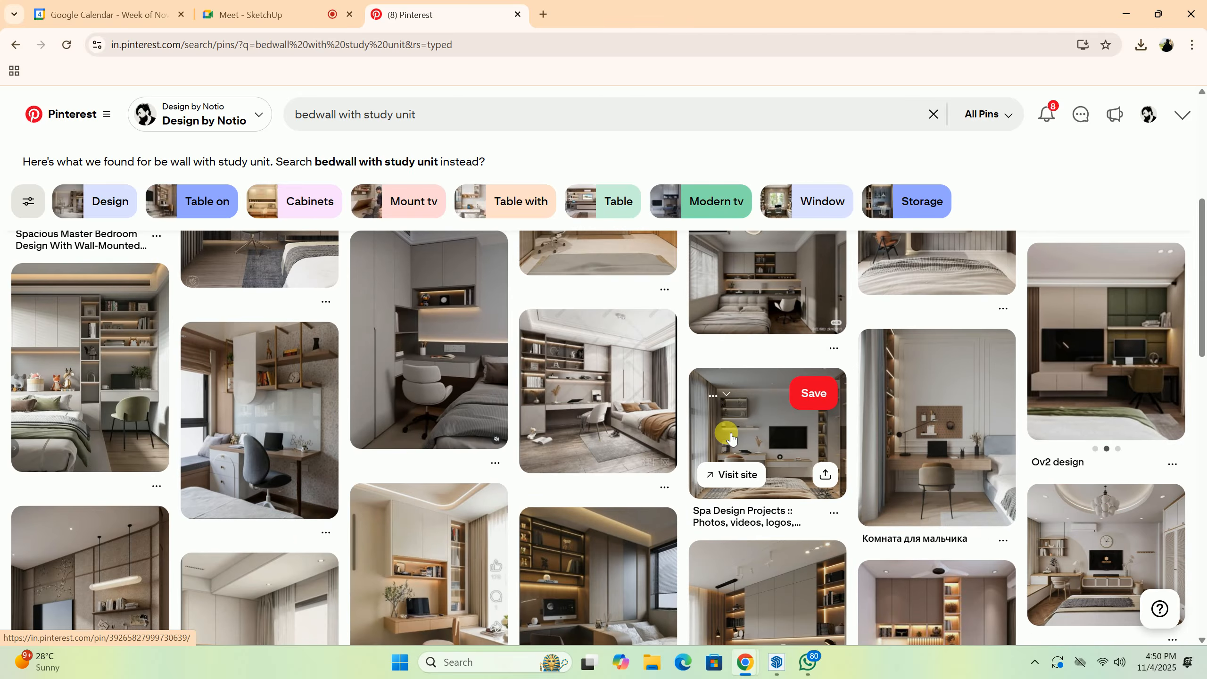
scroll(731, 439, down, 6)
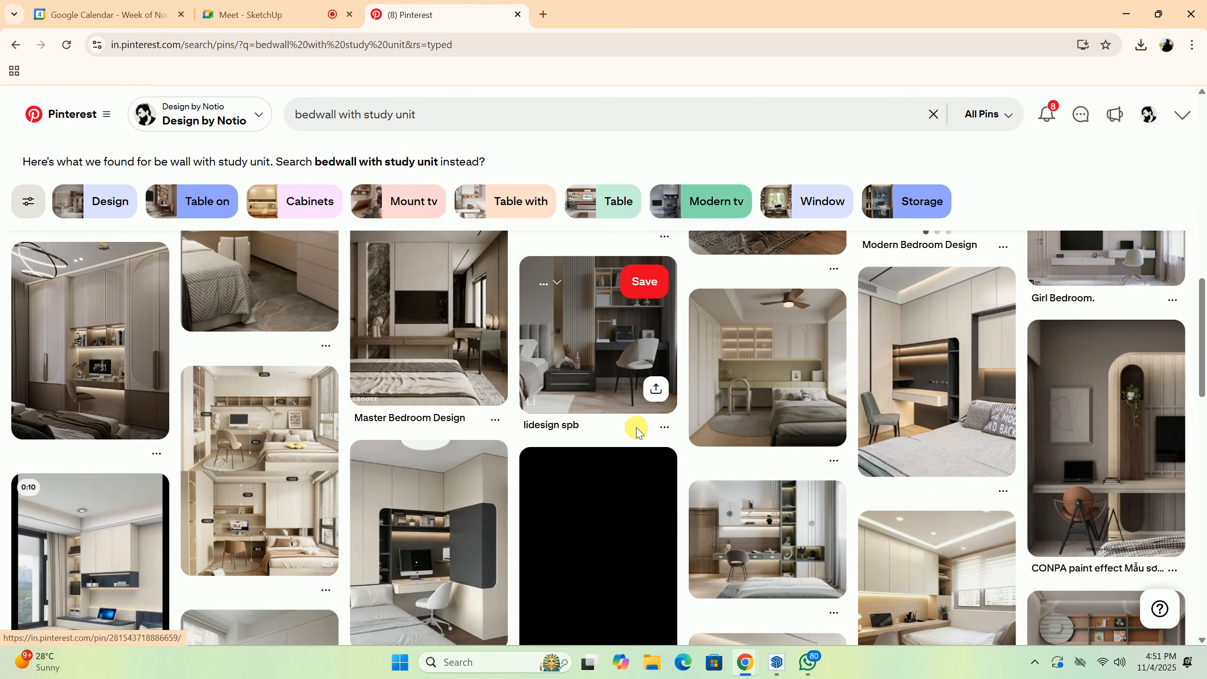
scroll(637, 431, down, 5)
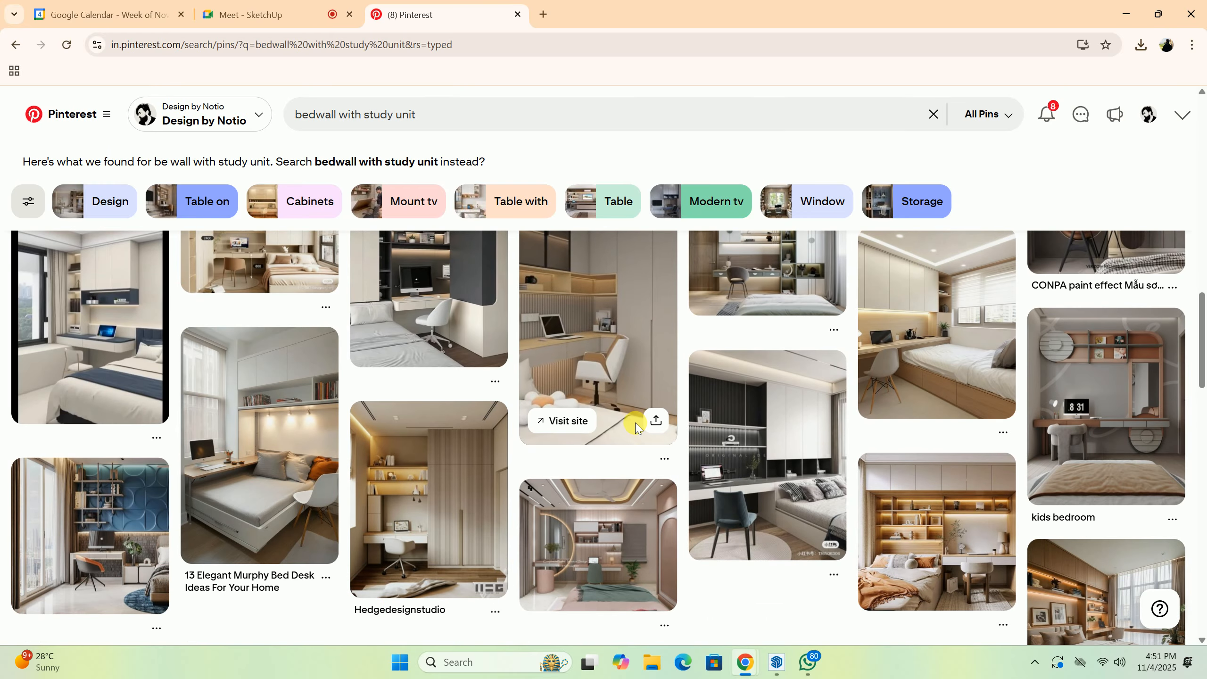
scroll(637, 427, down, 4)
scroll(628, 421, down, 12)
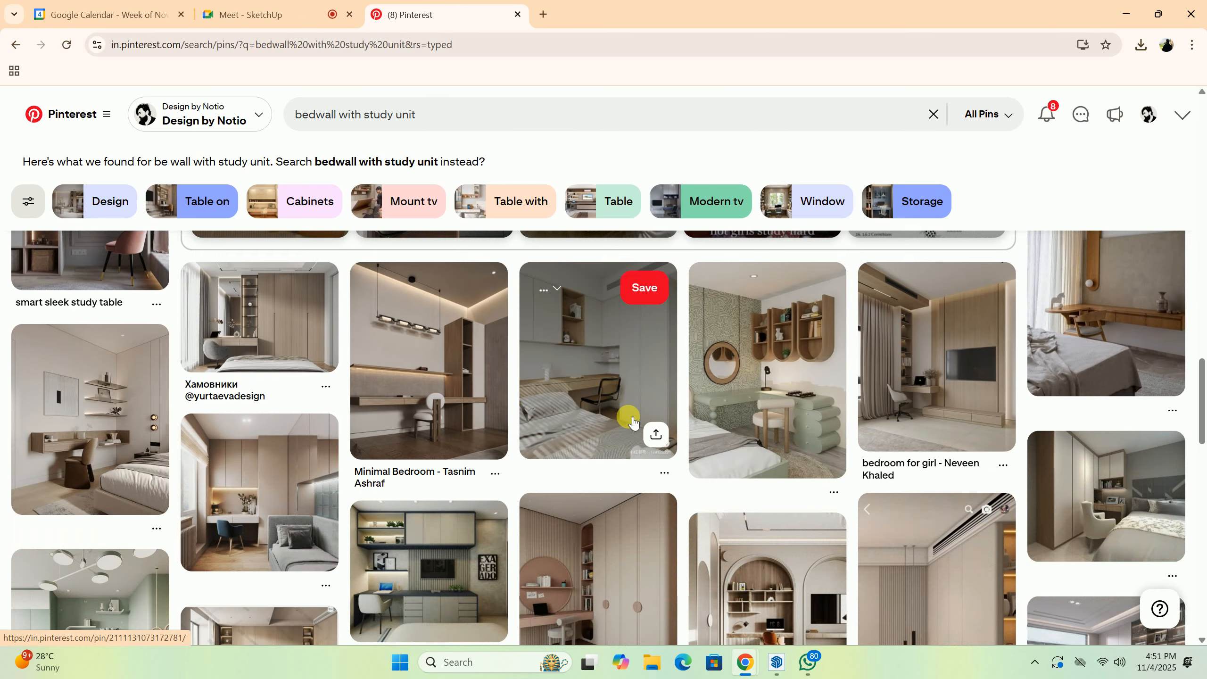
scroll(627, 421, down, 10)
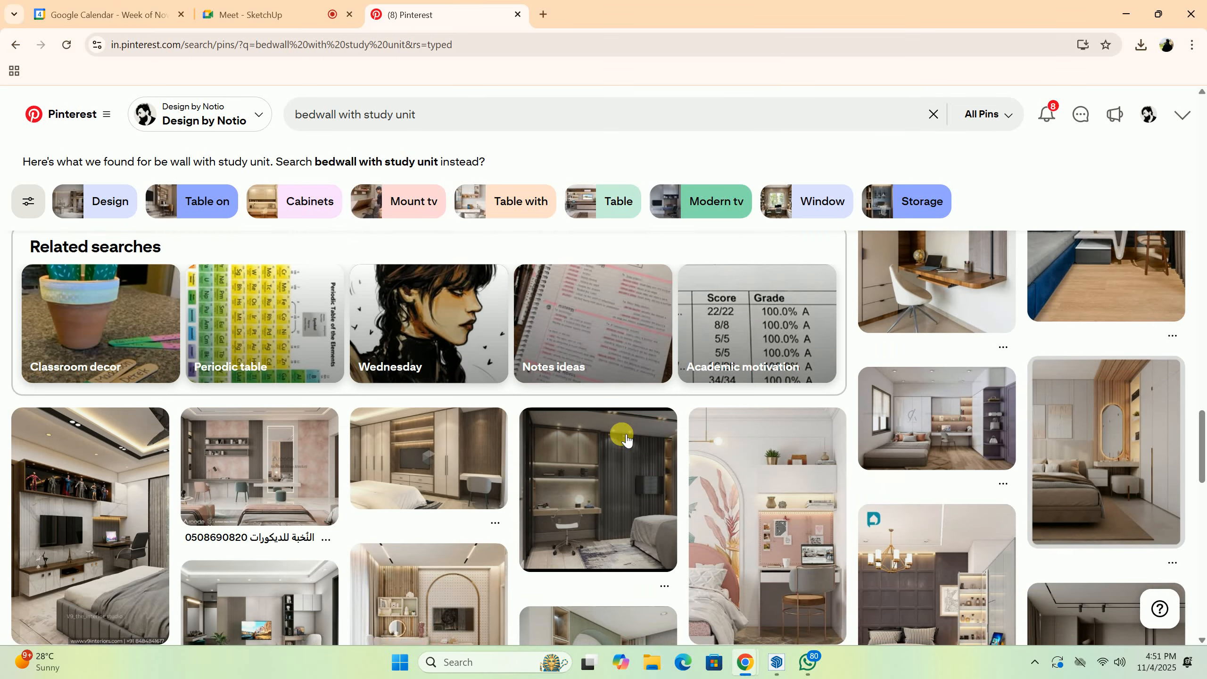
scroll(623, 420, down, 10)
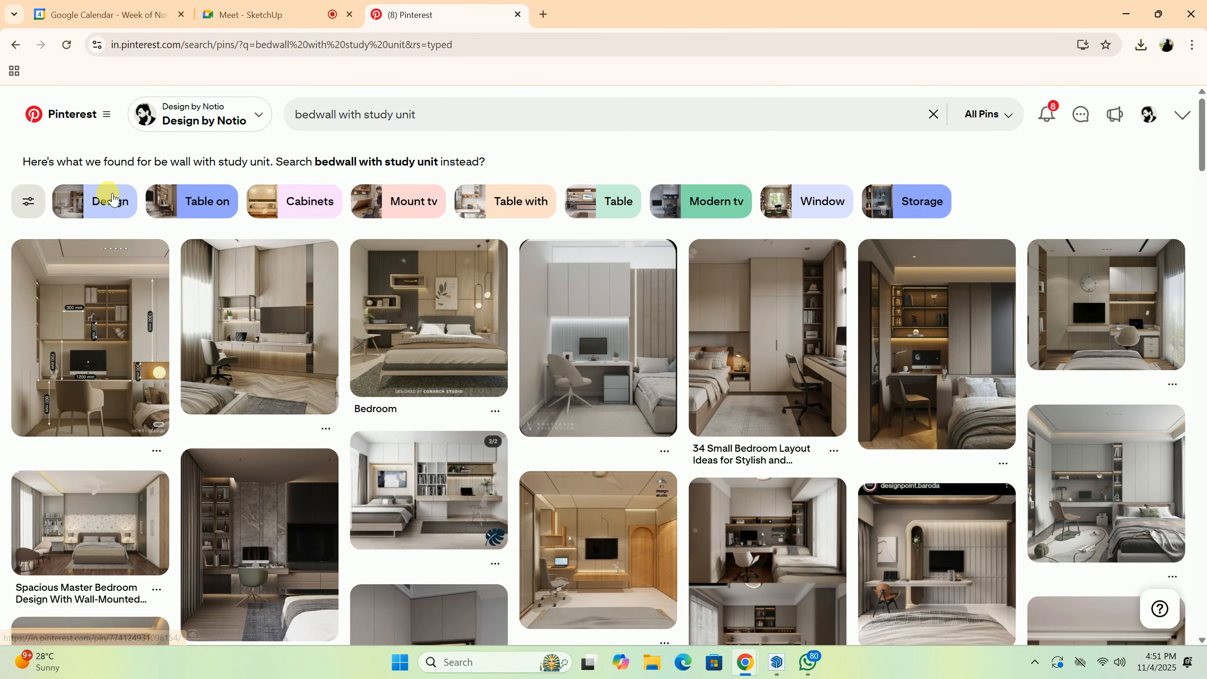
Refine the search with the Design suggestion, browse the study unit wall designs, and minimize the open windows.
click(98, 199)
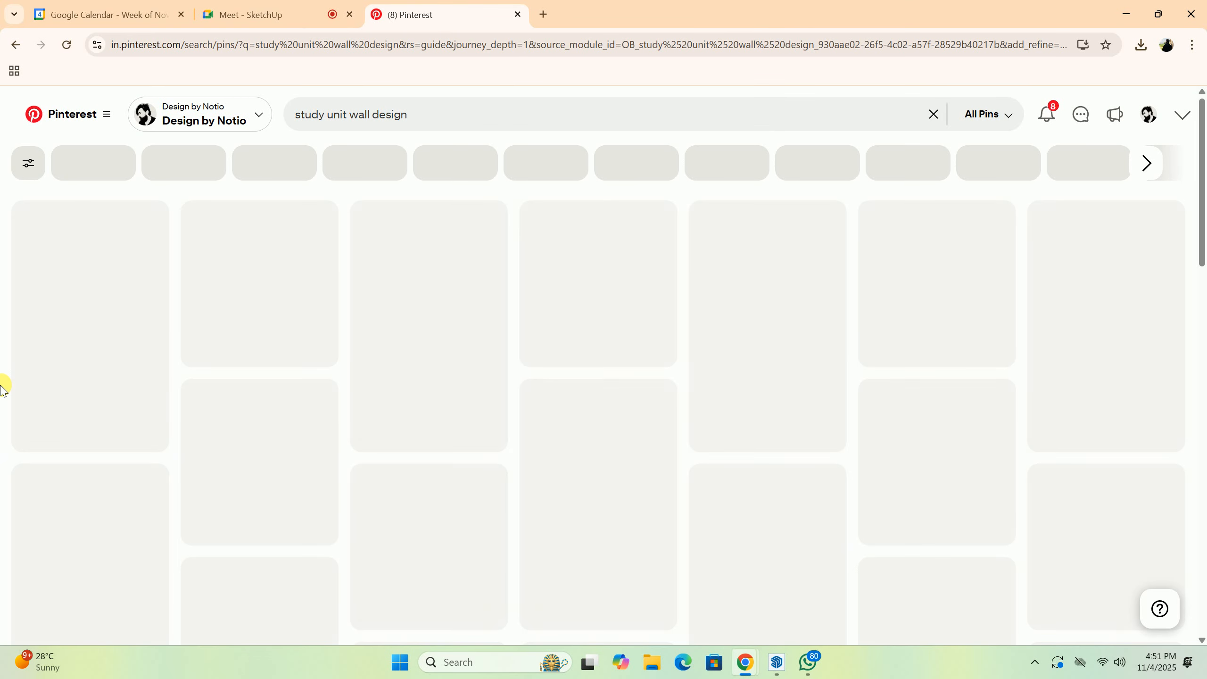
scroll(808, 504, down, 6)
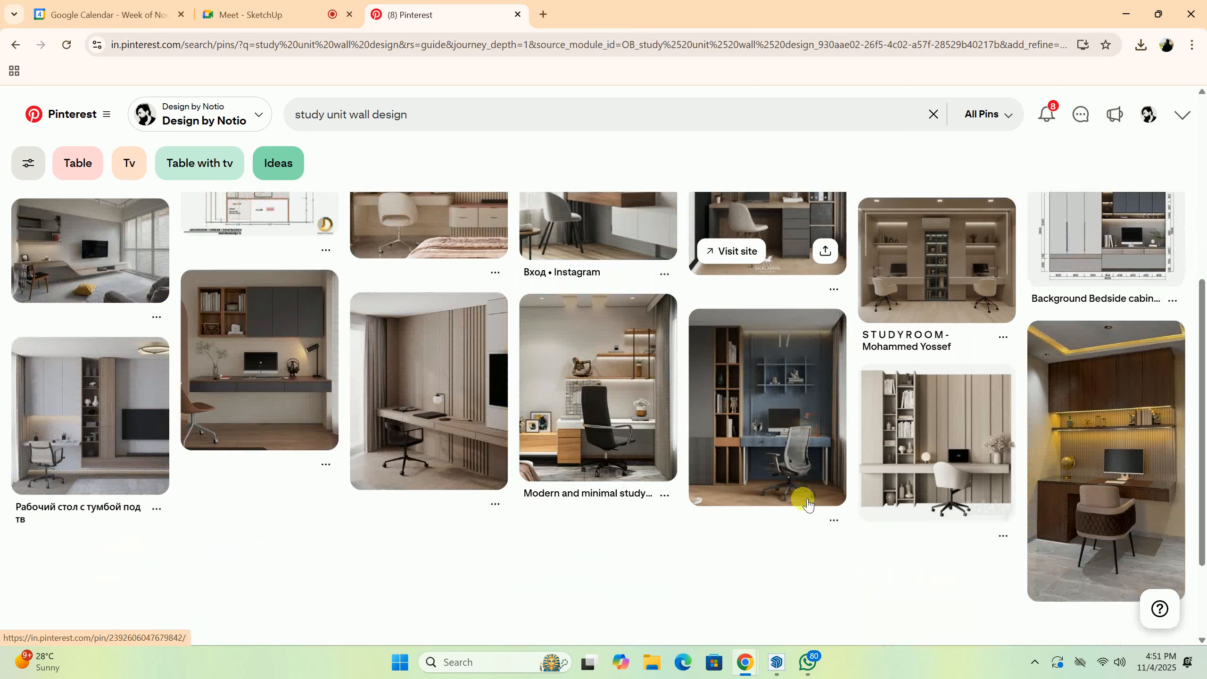
scroll(807, 505, down, 5)
scroll(798, 494, up, 8)
click(1124, 10)
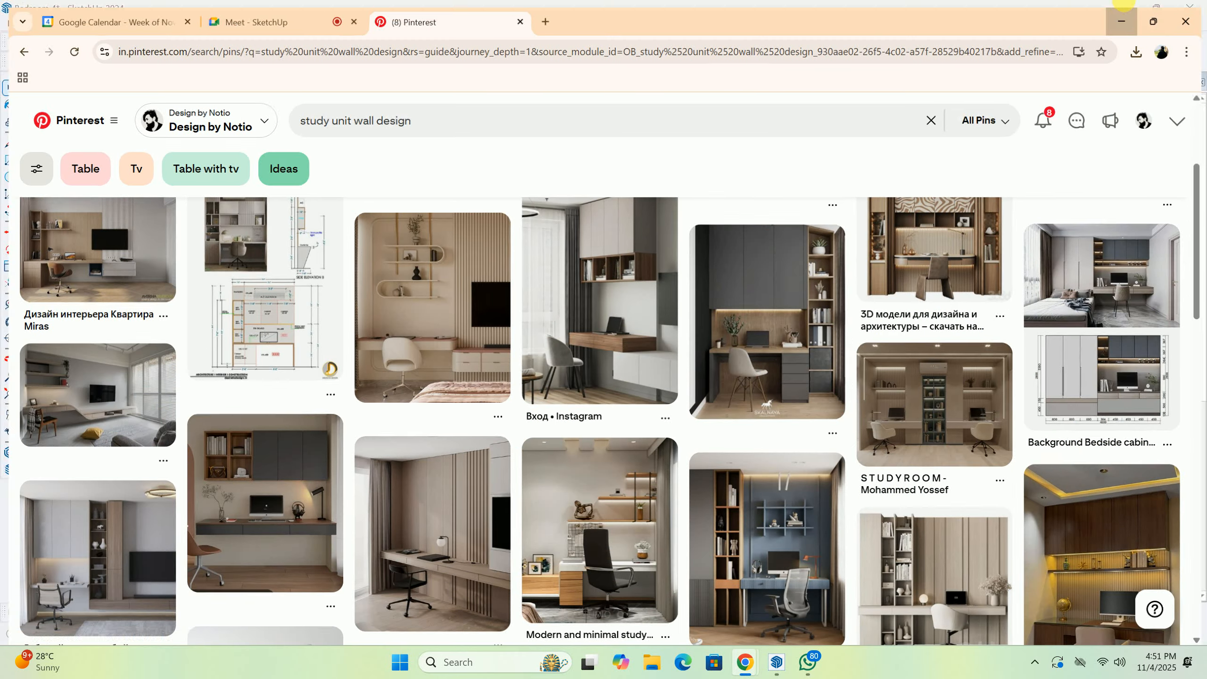
click(1140, 7)
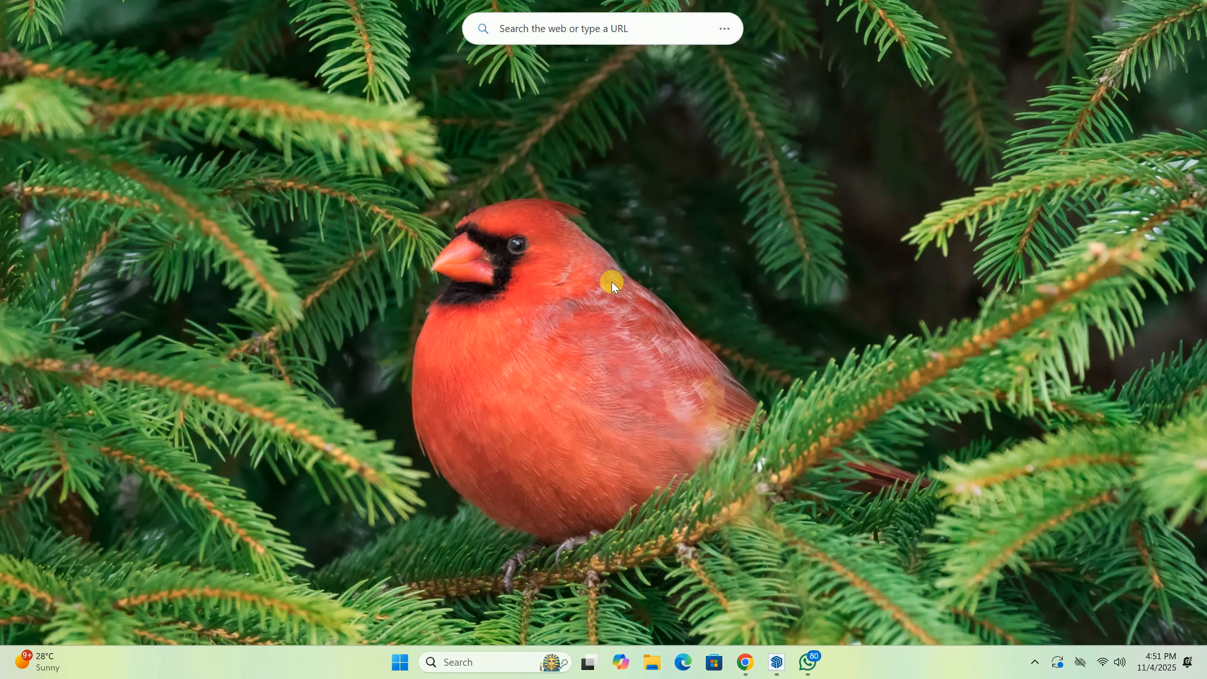
Switch to File Explorer and look through the Downloads folder for a bedroom reference image.
key(super+e)
click(54, 223)
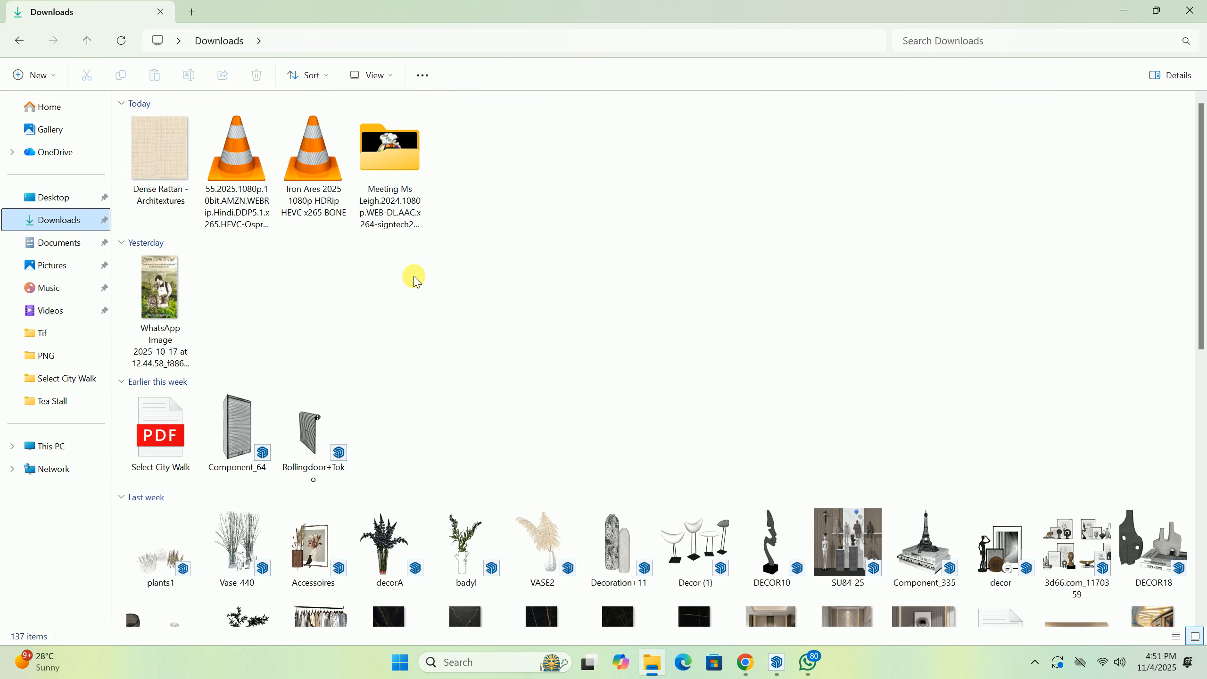
scroll(417, 282, down, 10)
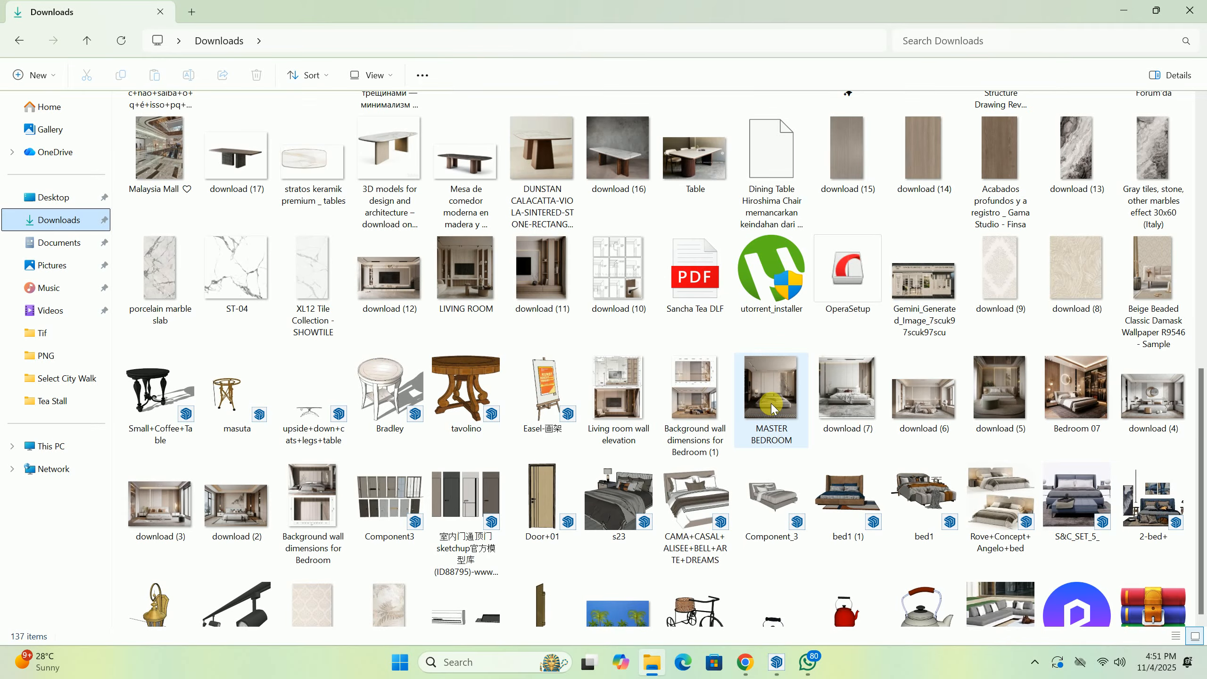
scroll(771, 399, down, 3)
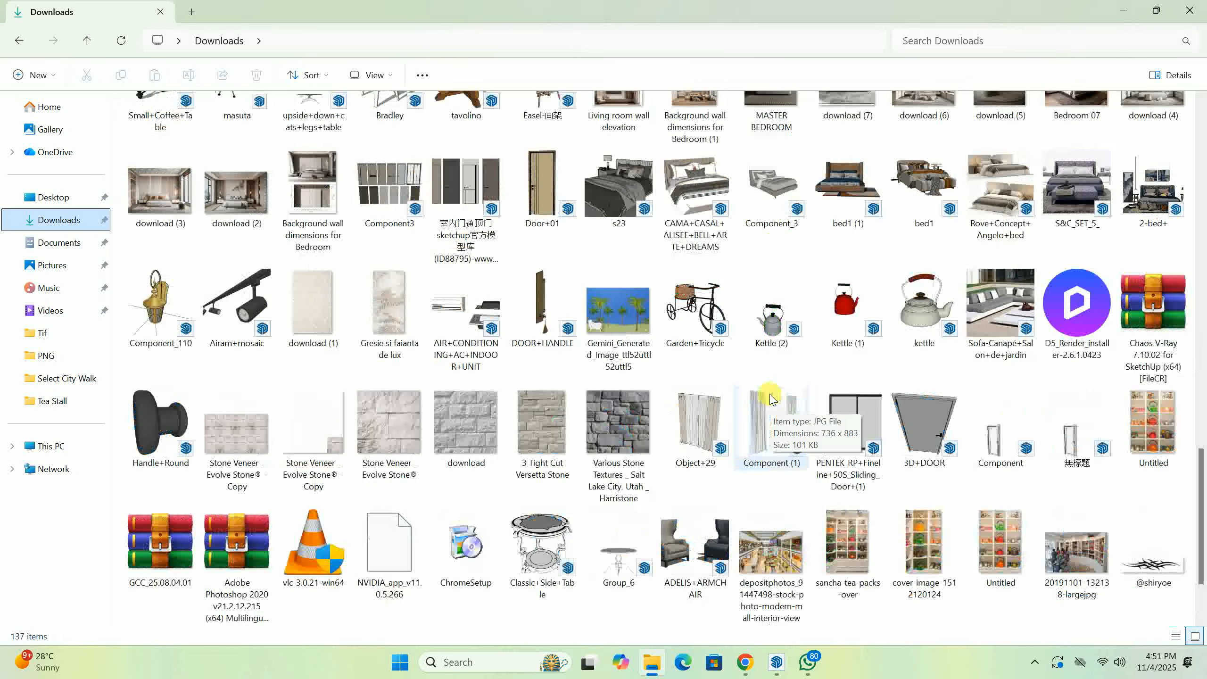
scroll(906, 422, down, 1)
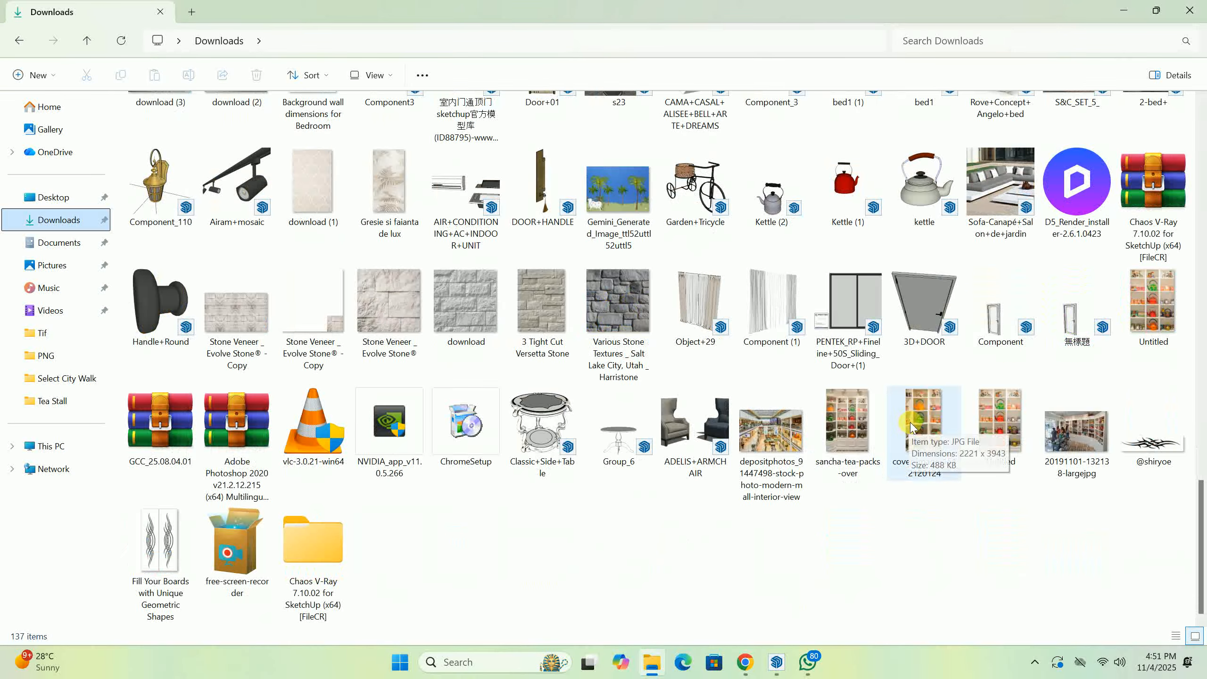
scroll(438, 418, up, 3)
scroll(437, 419, up, 5)
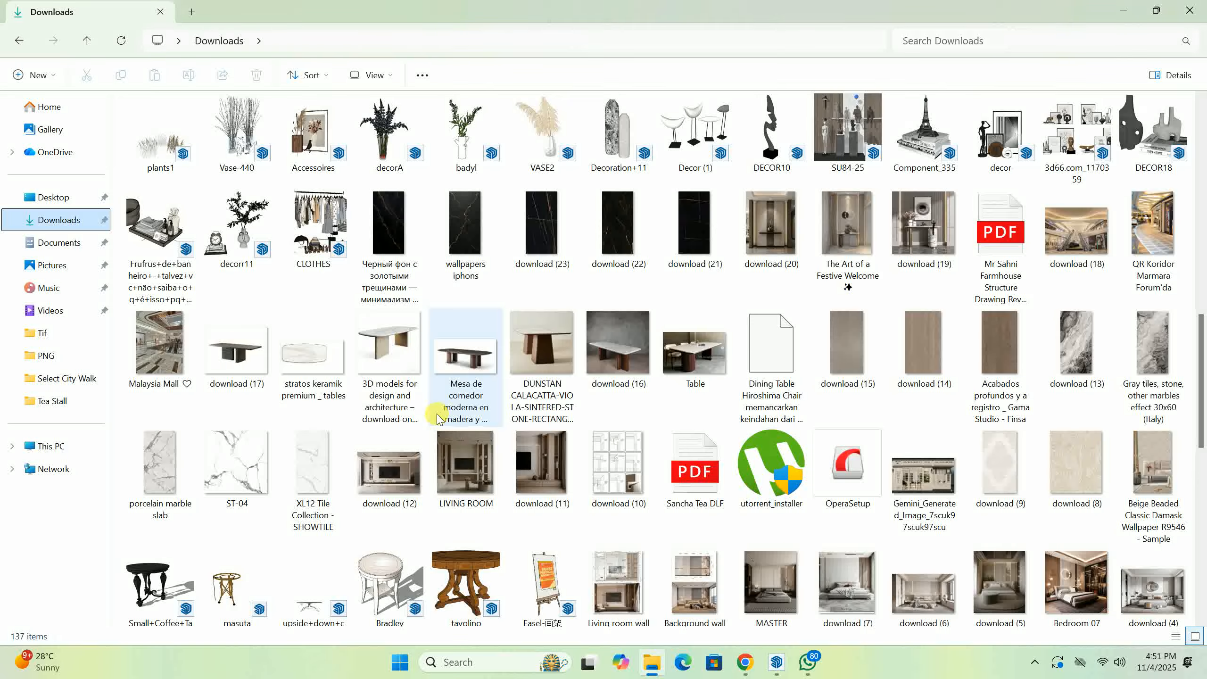
scroll(356, 380, down, 4)
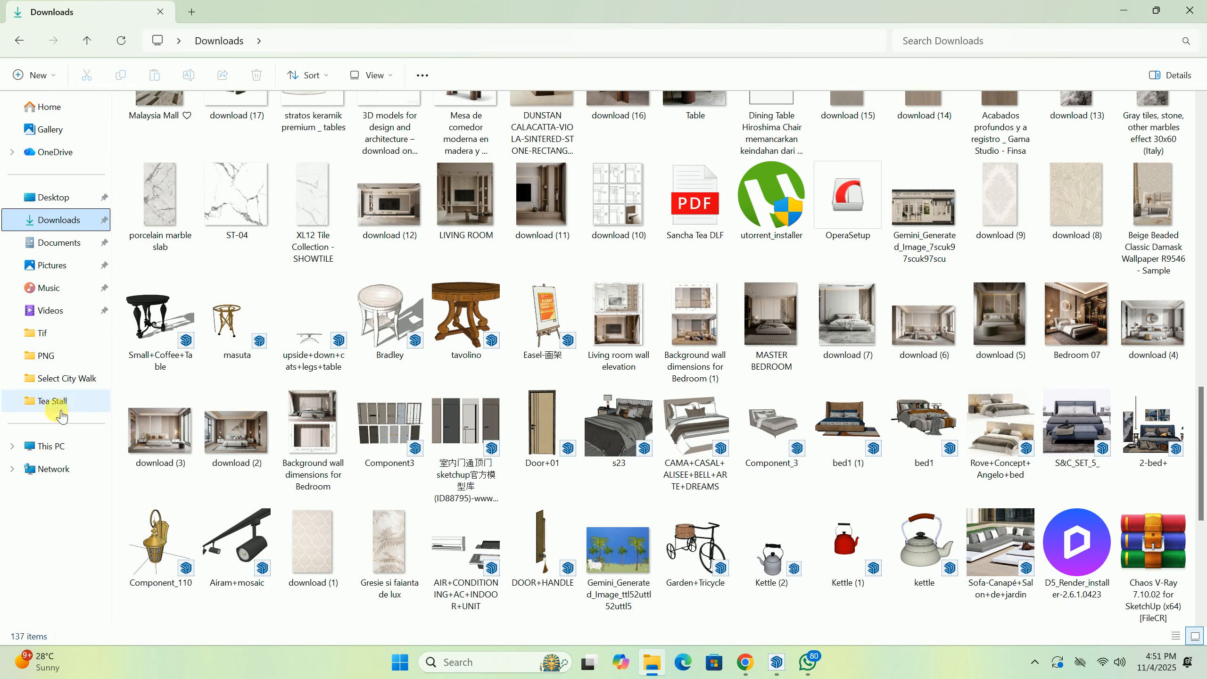
Open the Bed wall Design 1 image from New folder, inside New Data > Desktop on Local Disk (D:).
click(43, 445)
double_click(362, 130)
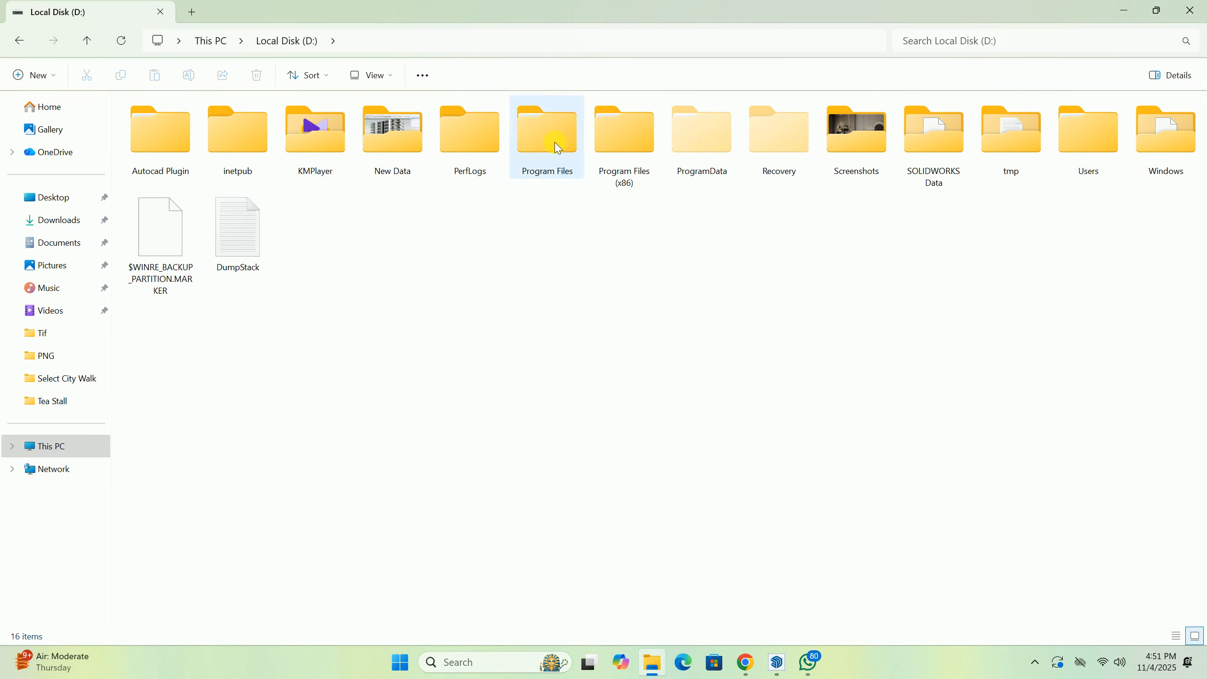
double_click(393, 138)
double_click(168, 157)
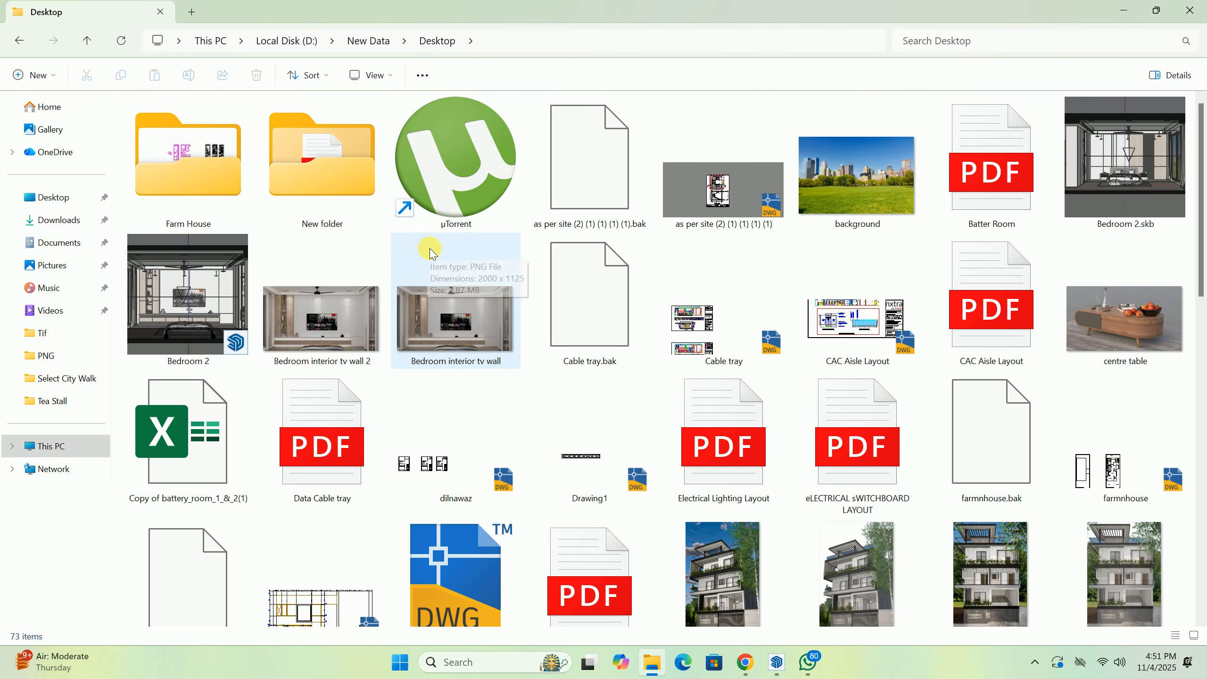
scroll(432, 253, down, 5)
scroll(448, 260, down, 5)
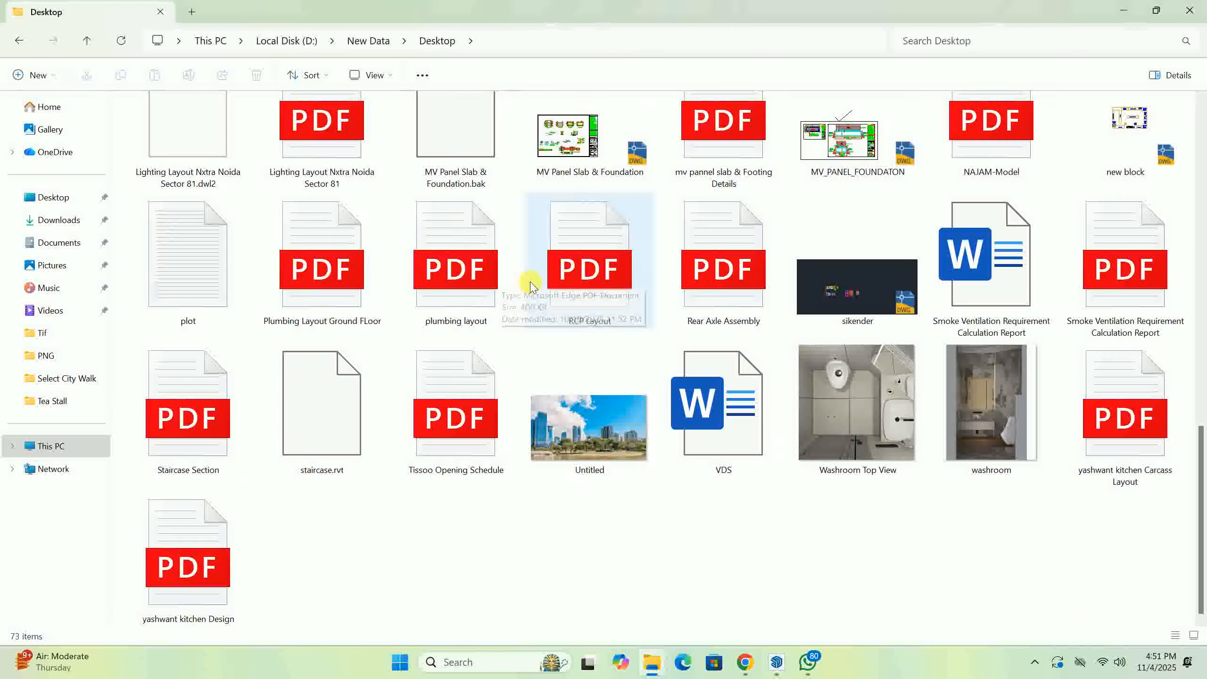
scroll(526, 283, up, 12)
double_click(333, 159)
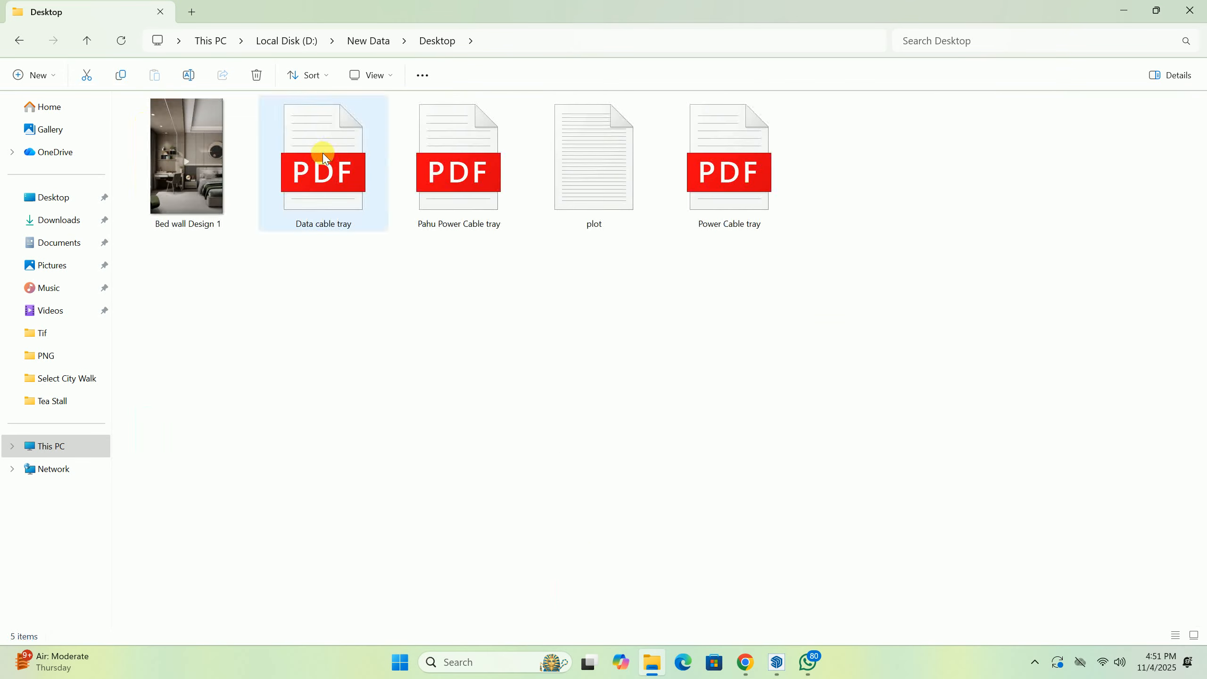
double_click(186, 161)
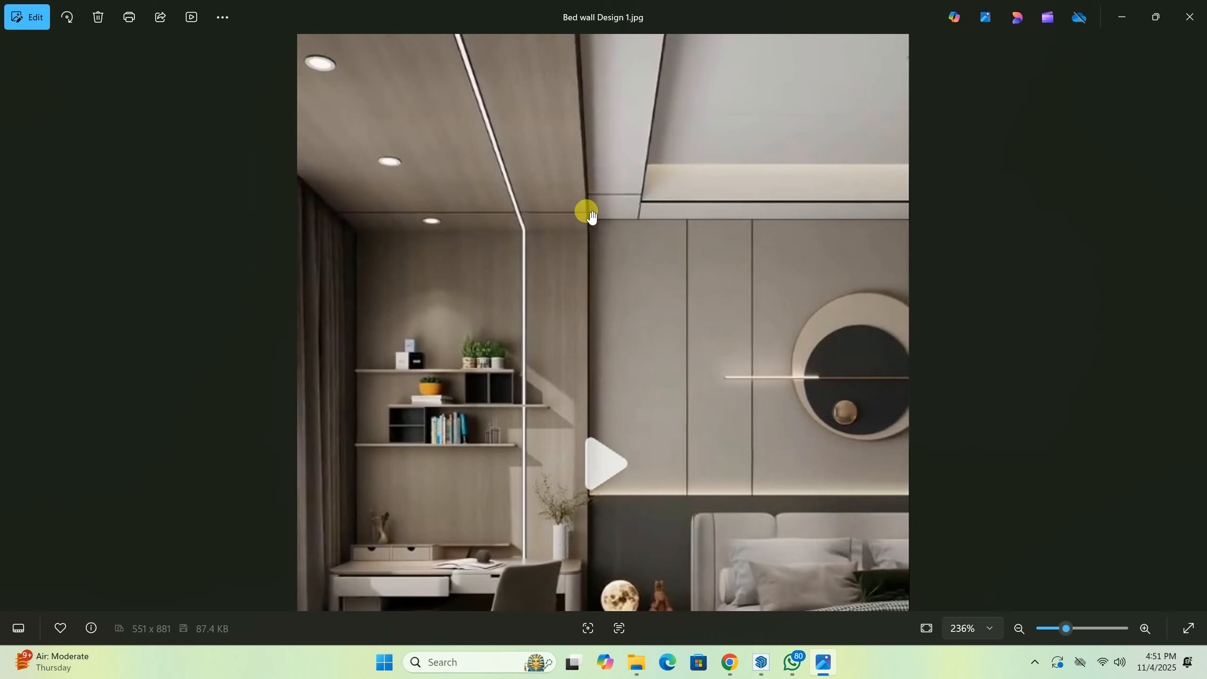
Examine the reference image's ceiling and wall junction up close, and return to the bedroom model in SketchUp.
scroll(591, 216, up, 8)
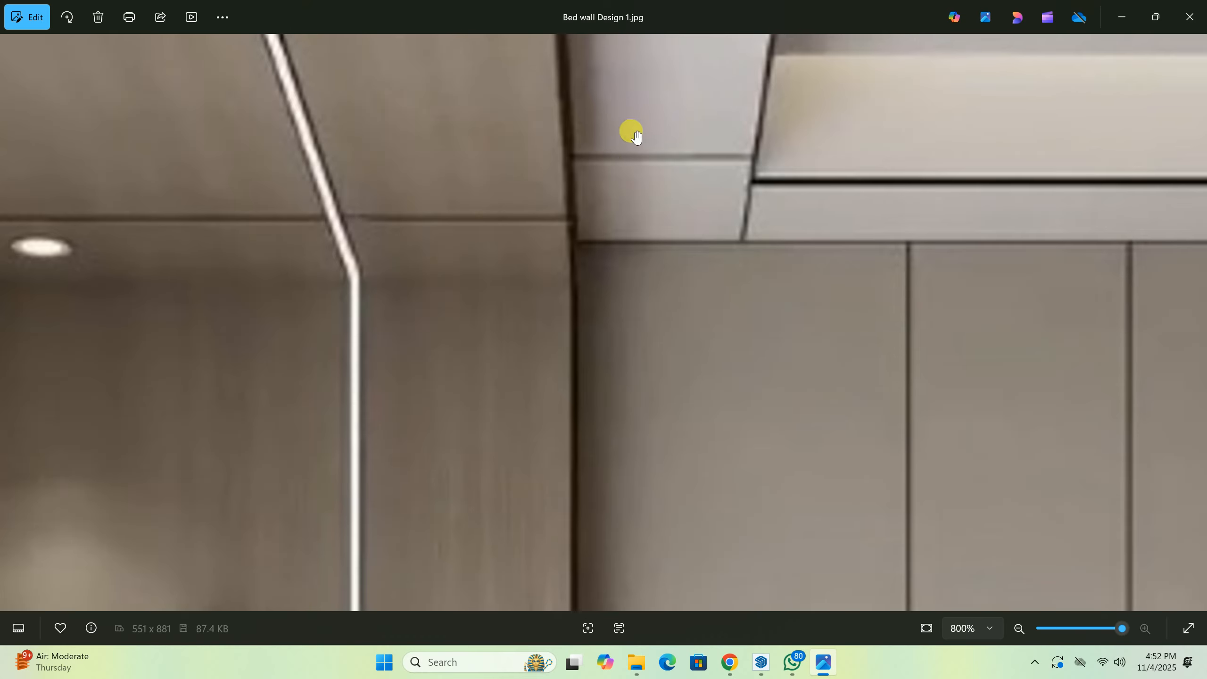
scroll(824, 116, down, 6)
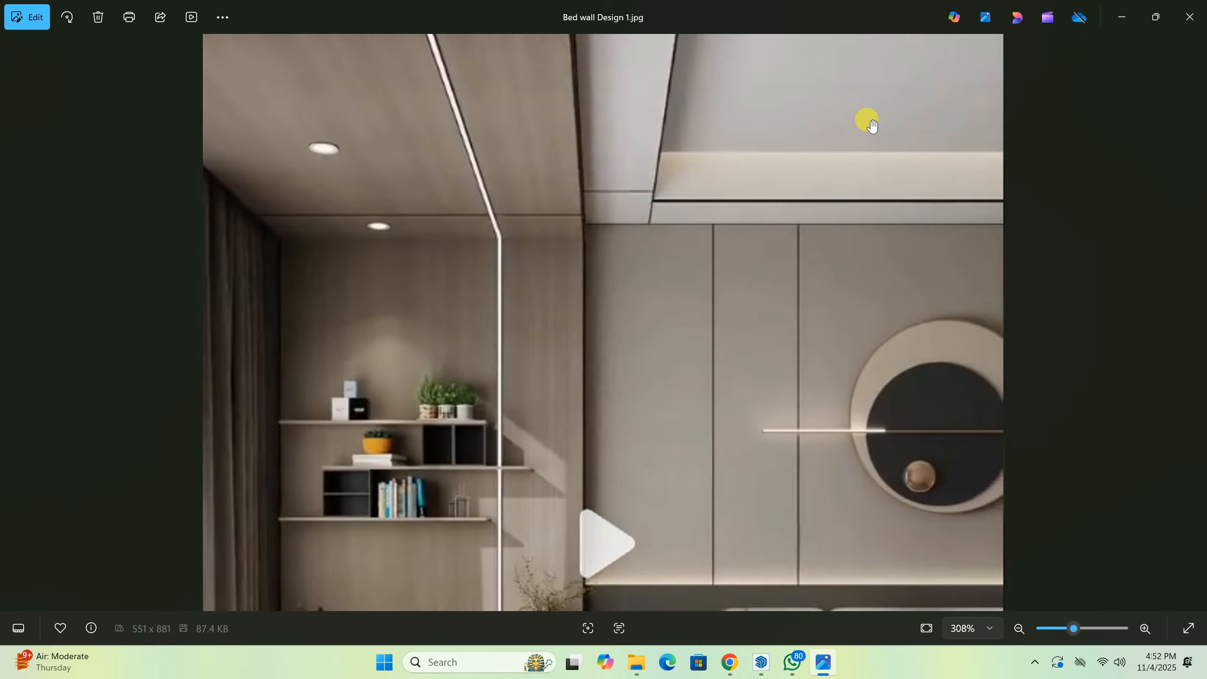
click(1124, 7)
click(1124, 9)
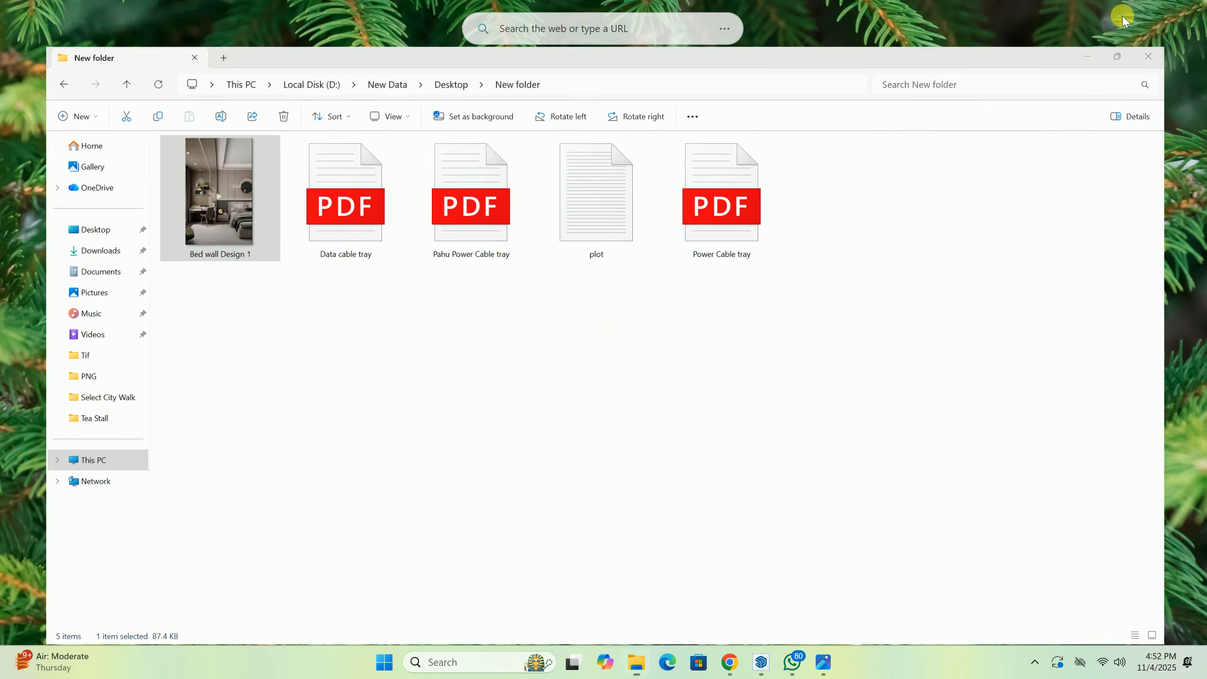
click(769, 663)
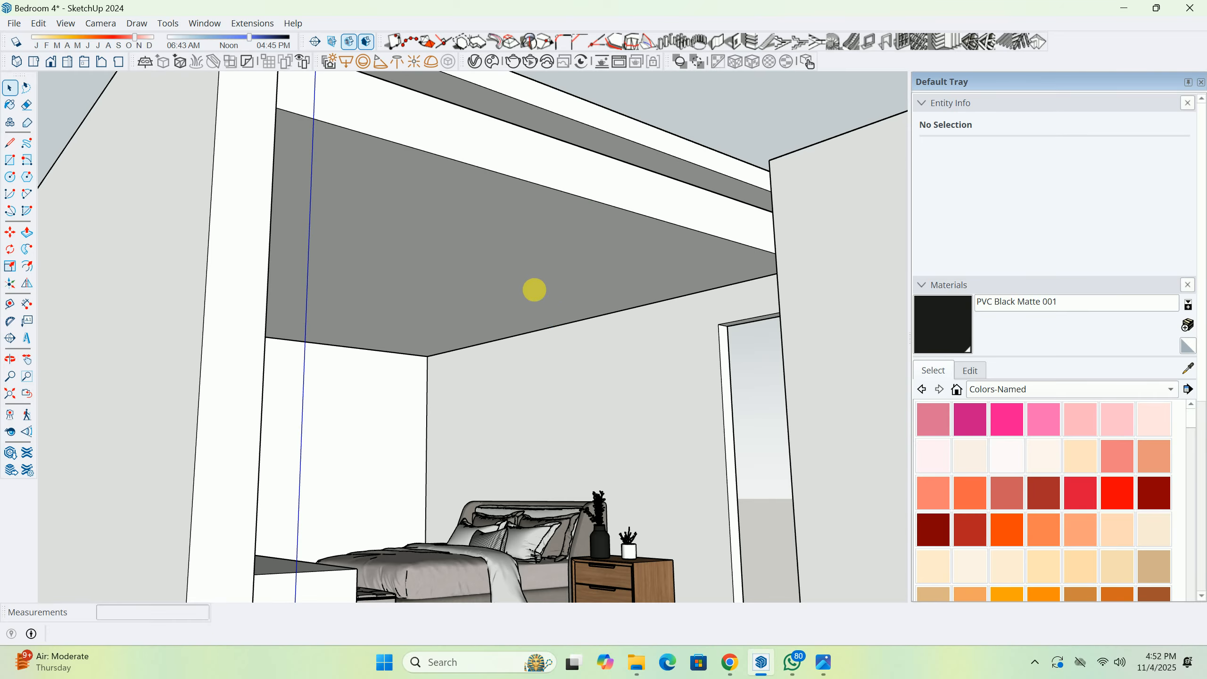
Open the false ceiling group for editing and push/pull its underside face by 50 mm.
middle_drag(534, 290, 558, 250)
double_click(567, 243)
middle_drag(713, 245, 689, 309)
key(p)
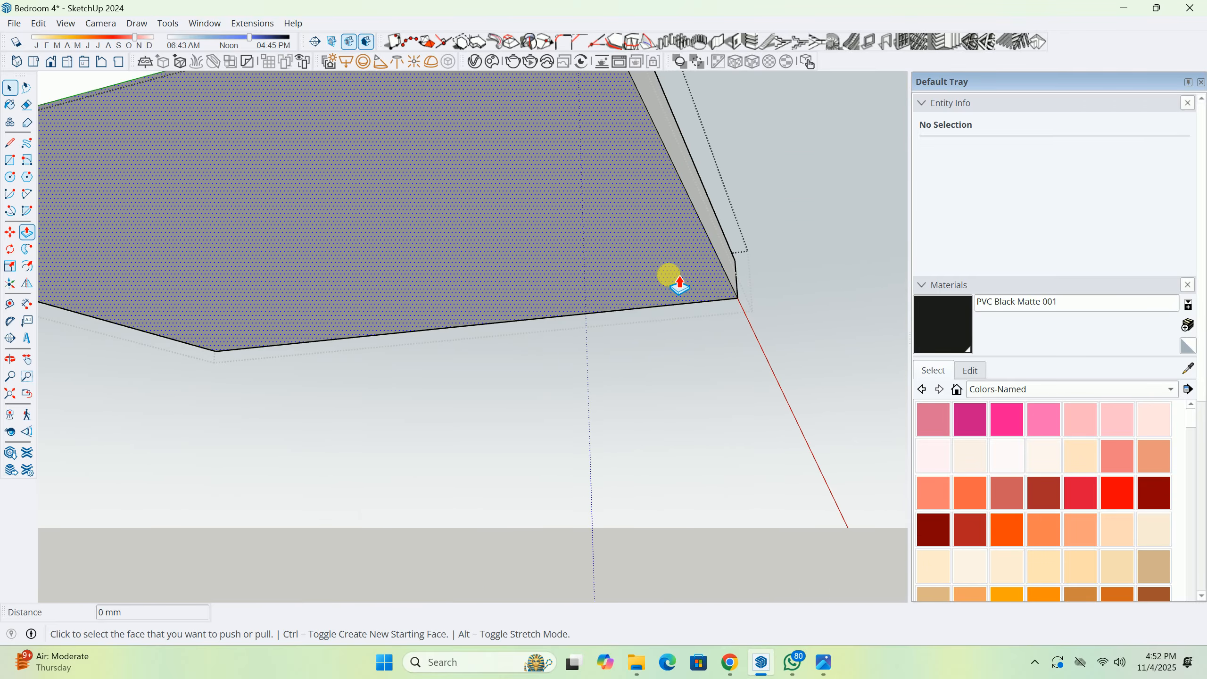
click(658, 266)
text(50)
key(Return)
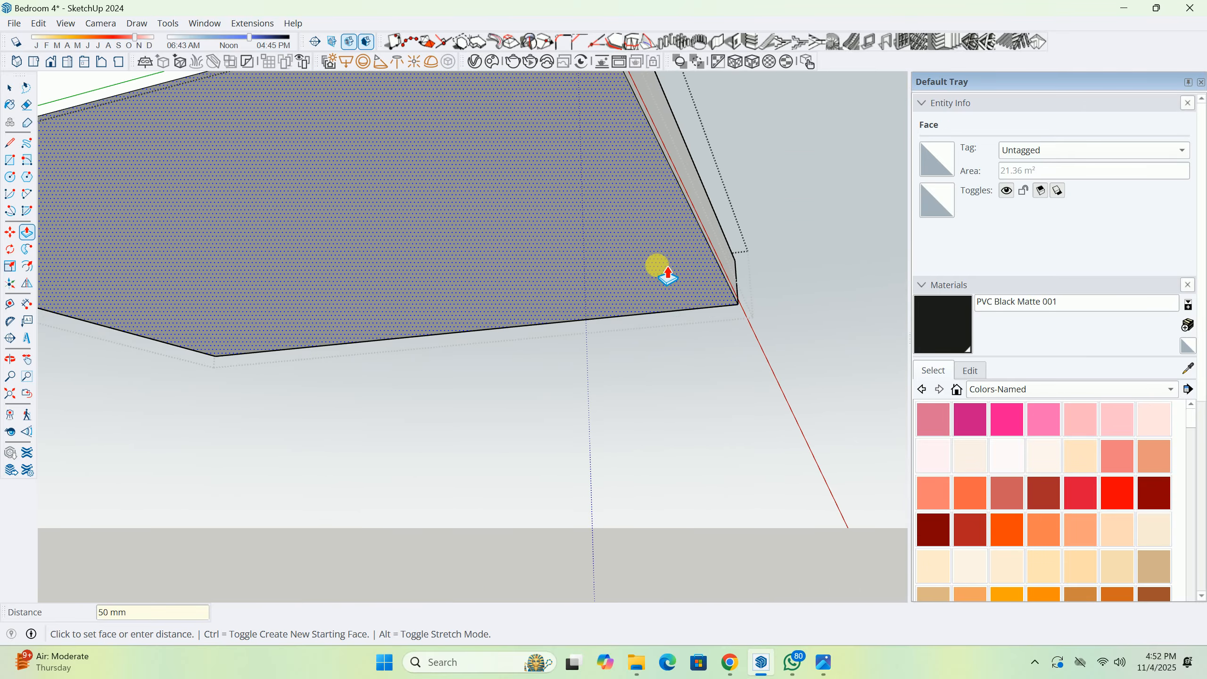
middle_drag(737, 291, 175, 412)
key(space)
Measure from the inner edge of the room's end wall inward past the adjacent furniture unit.
scroll(503, 278, down, 6)
shift+middle_drag(832, 428, 435, 443)
mouse_move(603, 502)
shift+middle_down()
mouse_move(571, 213)
mouse_move(463, 404)
mouse_move(518, 475)
shift+middle_up()
shift+middle_drag(518, 476, 550, 213)
scroll(549, 213, up, 4)
middle_drag(580, 303, 623, 361)
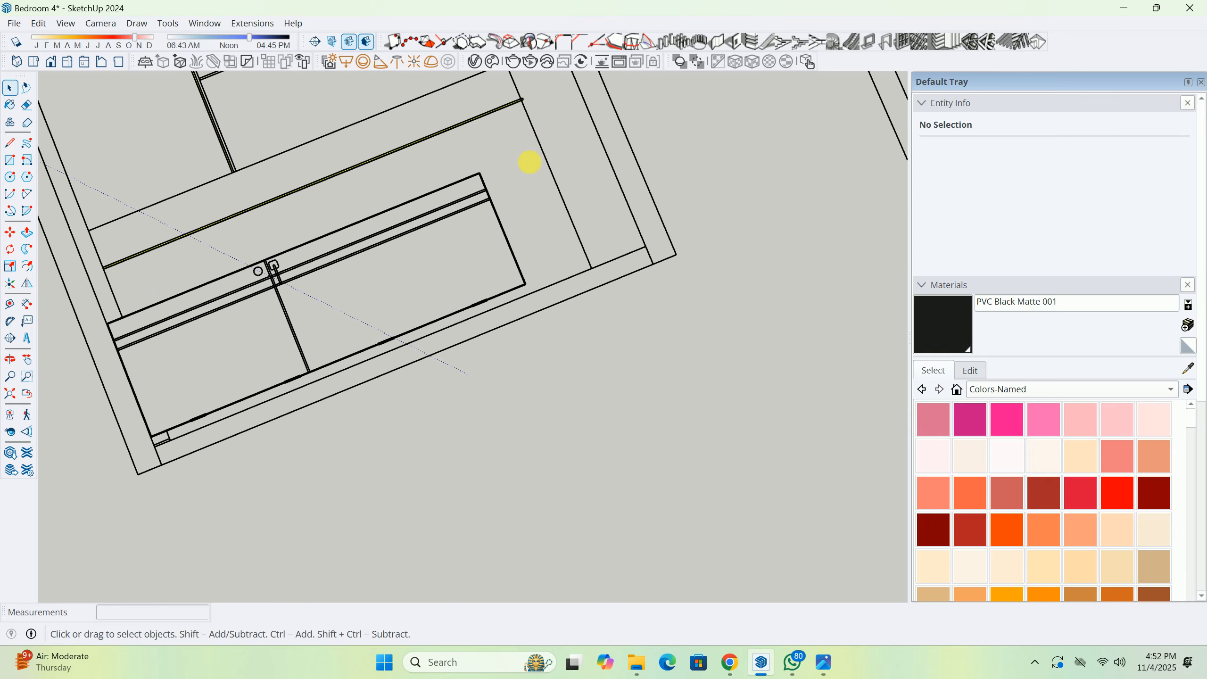
shift+middle_drag(529, 162, 560, 259)
key(t)
scroll(570, 305, up, 2)
click(604, 408)
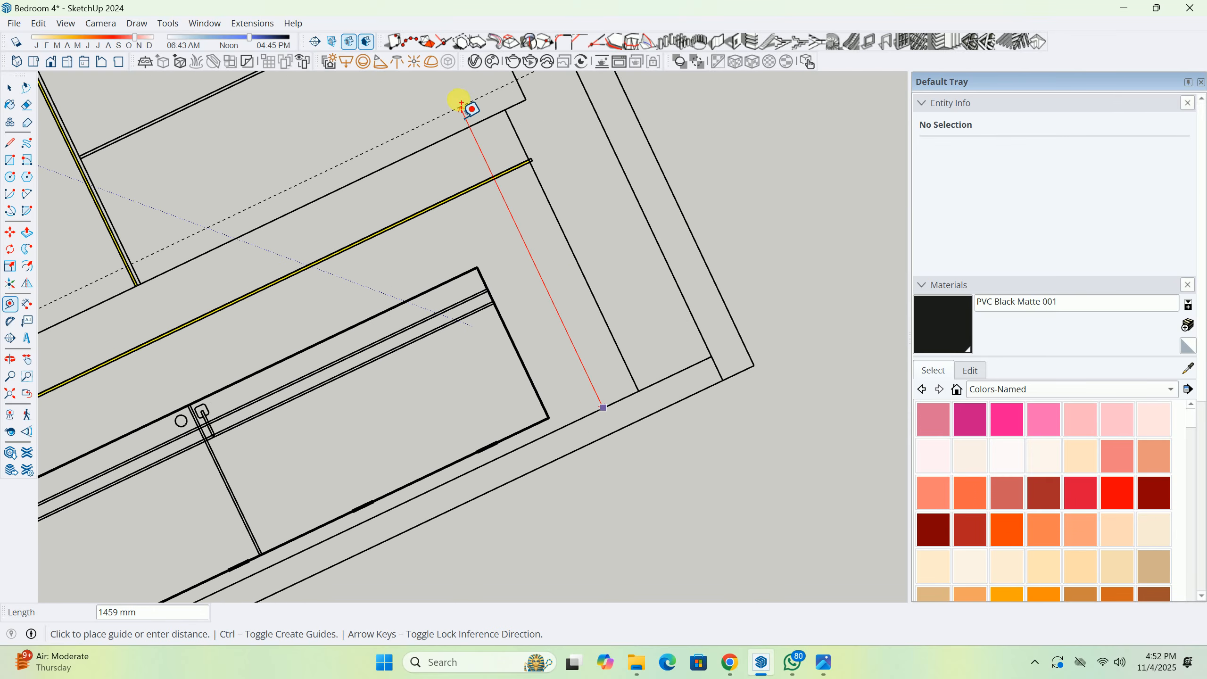
key(space)
middle_drag(475, 137, 614, 287)
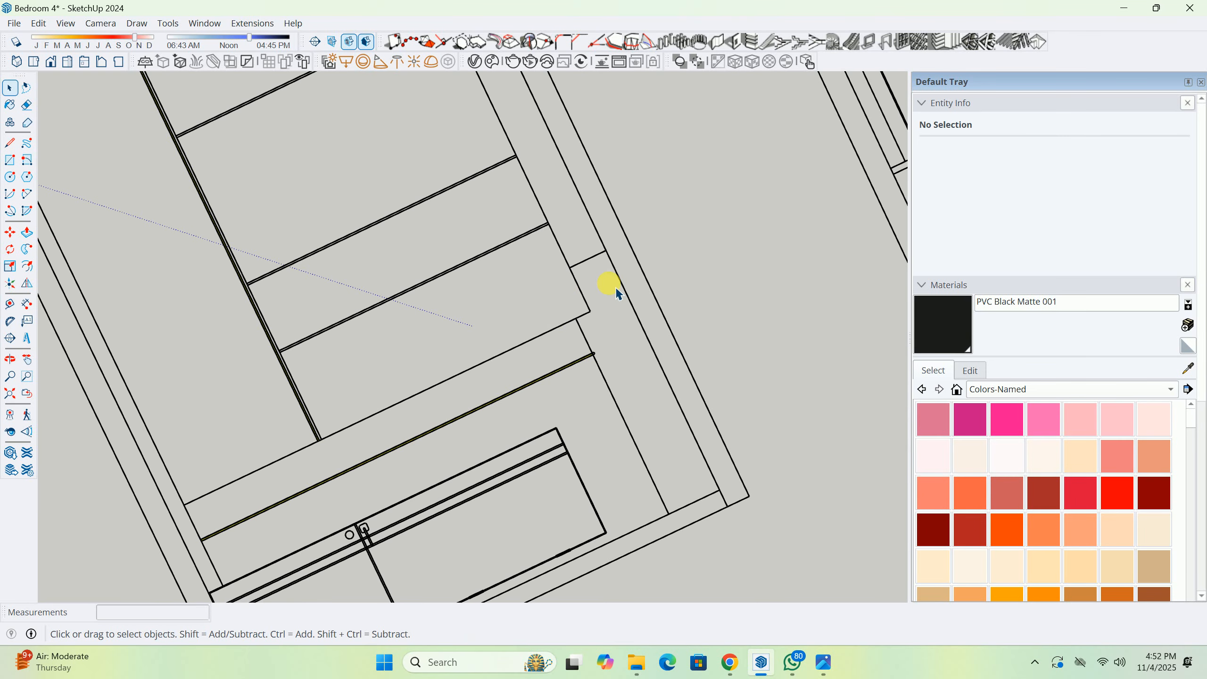
Measure the depth of the ceiling band above the door in the 2D wall elevation drawing.
scroll(612, 292, down, 5)
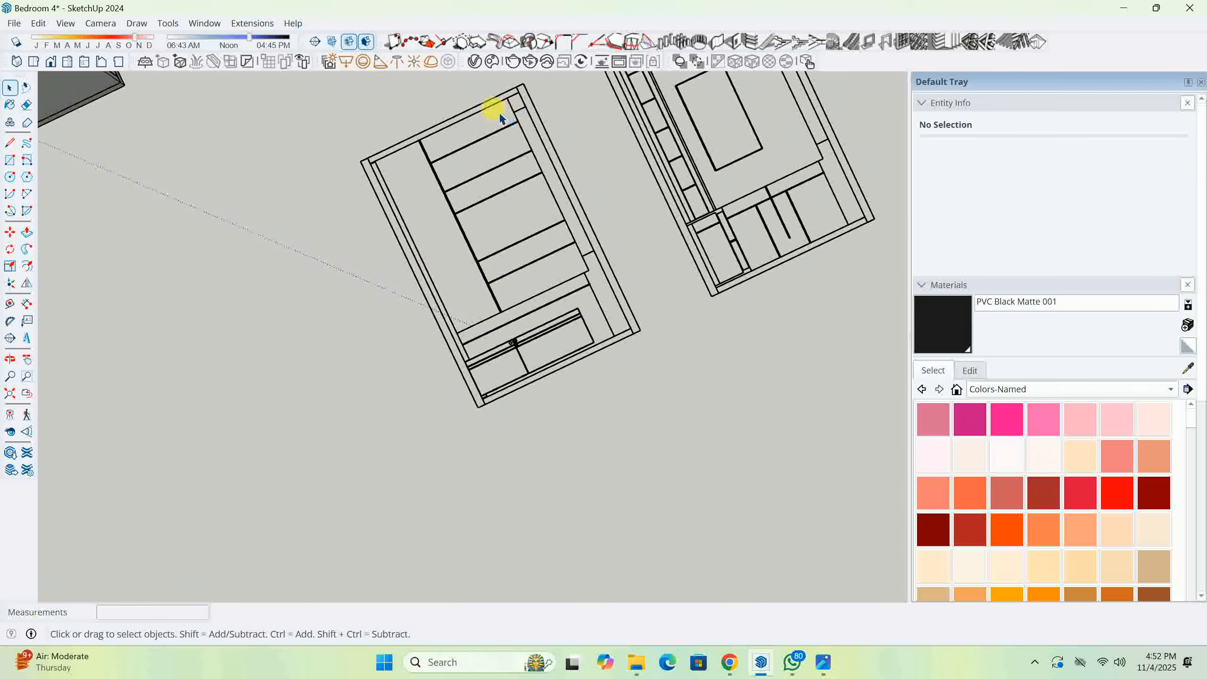
scroll(561, 258, down, 2)
middle_drag(562, 258, 627, 149)
scroll(627, 148, down, 2)
middle_drag(413, 228, 523, 143)
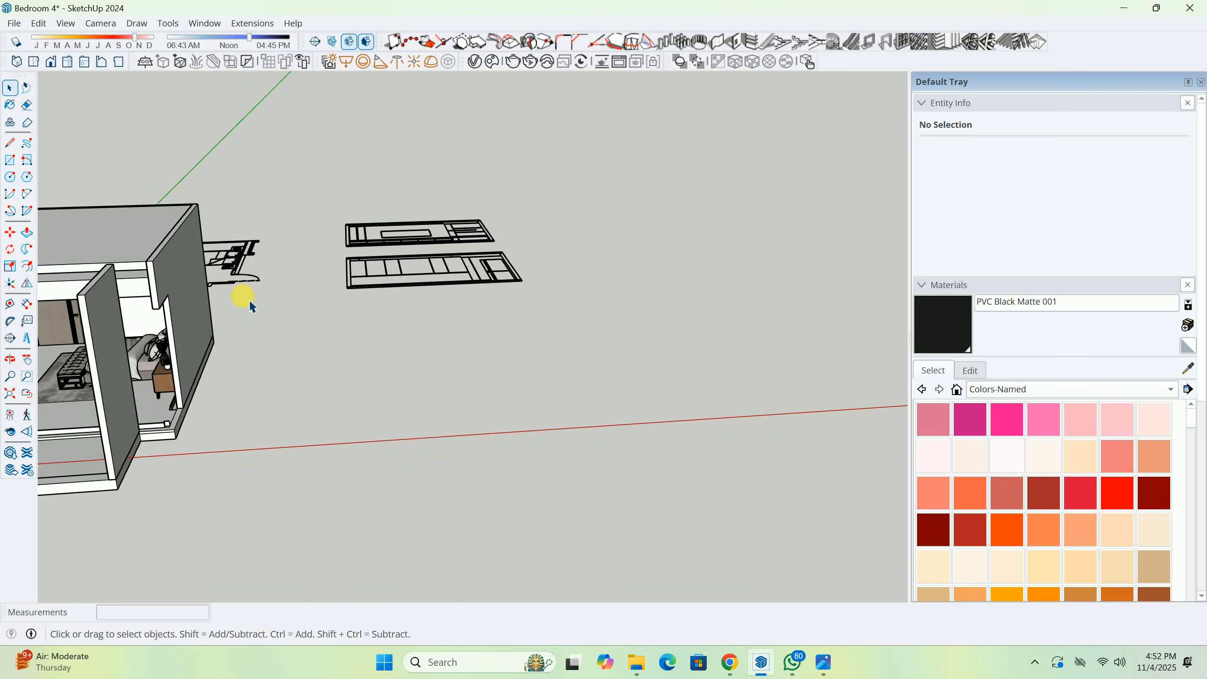
mouse_move(248, 299)
middle_down()
mouse_move(514, 212)
mouse_move(458, 192)
mouse_move(504, 275)
middle_up()
mouse_move(800, 291)
middle_down()
mouse_move(733, 286)
mouse_move(872, 270)
mouse_move(661, 262)
mouse_move(606, 370)
middle_up()
scroll(663, 267, up, 6)
key(t)
scroll(588, 388, up, 5)
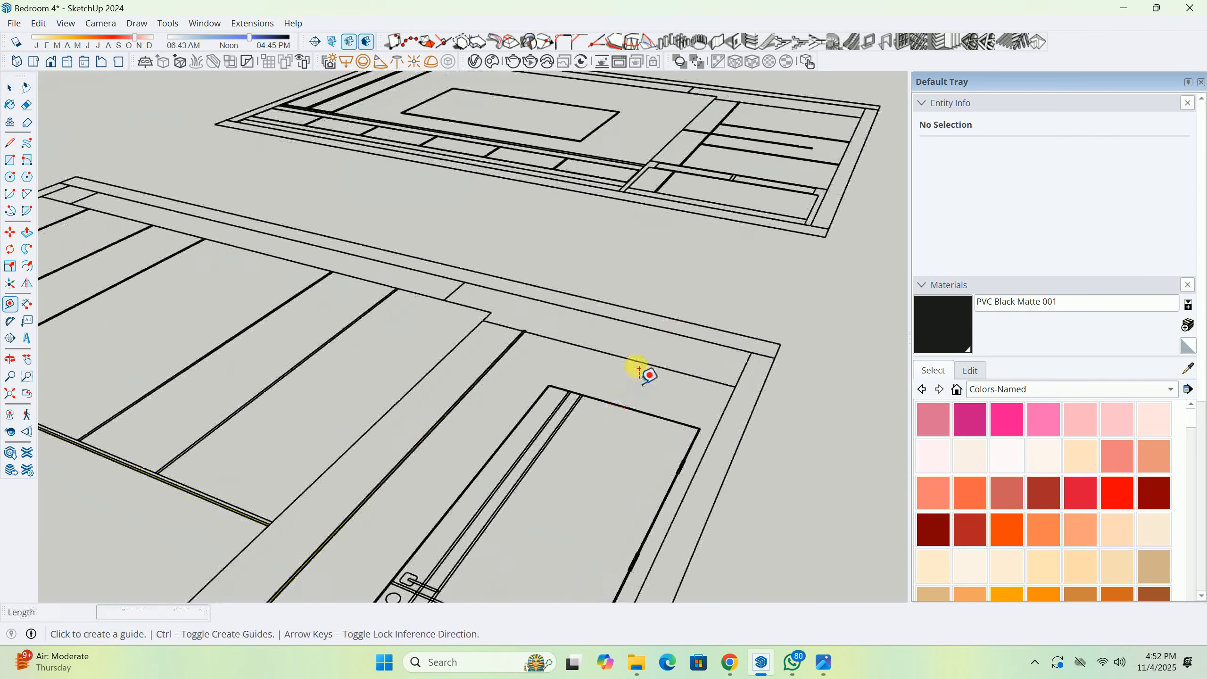
click(654, 317)
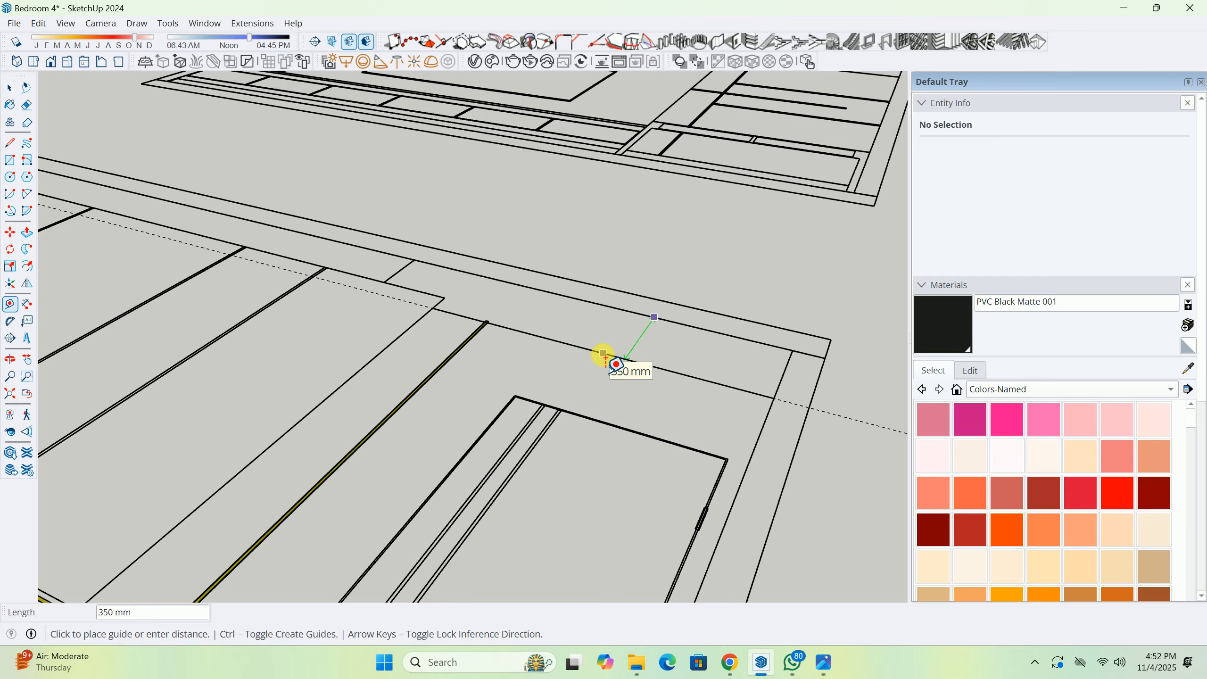
key(space)
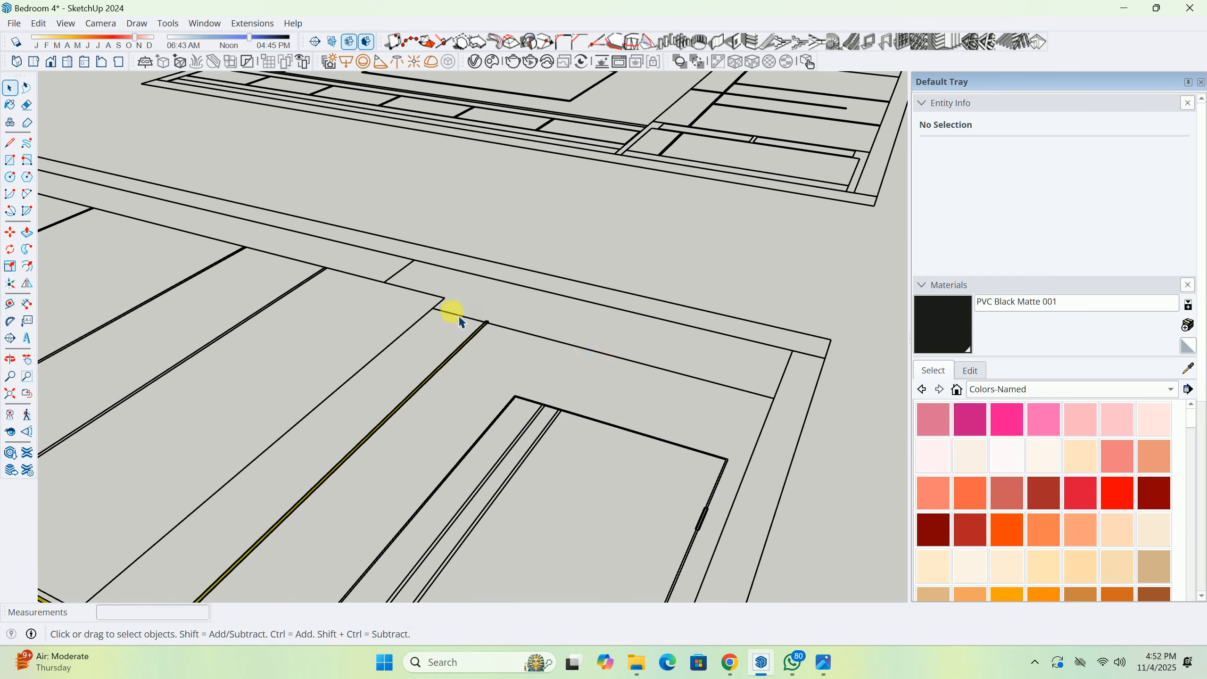
Measure the depth of the ceiling band above the wall panels, beside the step in the elevation drawing.
shift+middle_drag(399, 286, 511, 348)
scroll(502, 344, up, 4)
key(t)
click(528, 303)
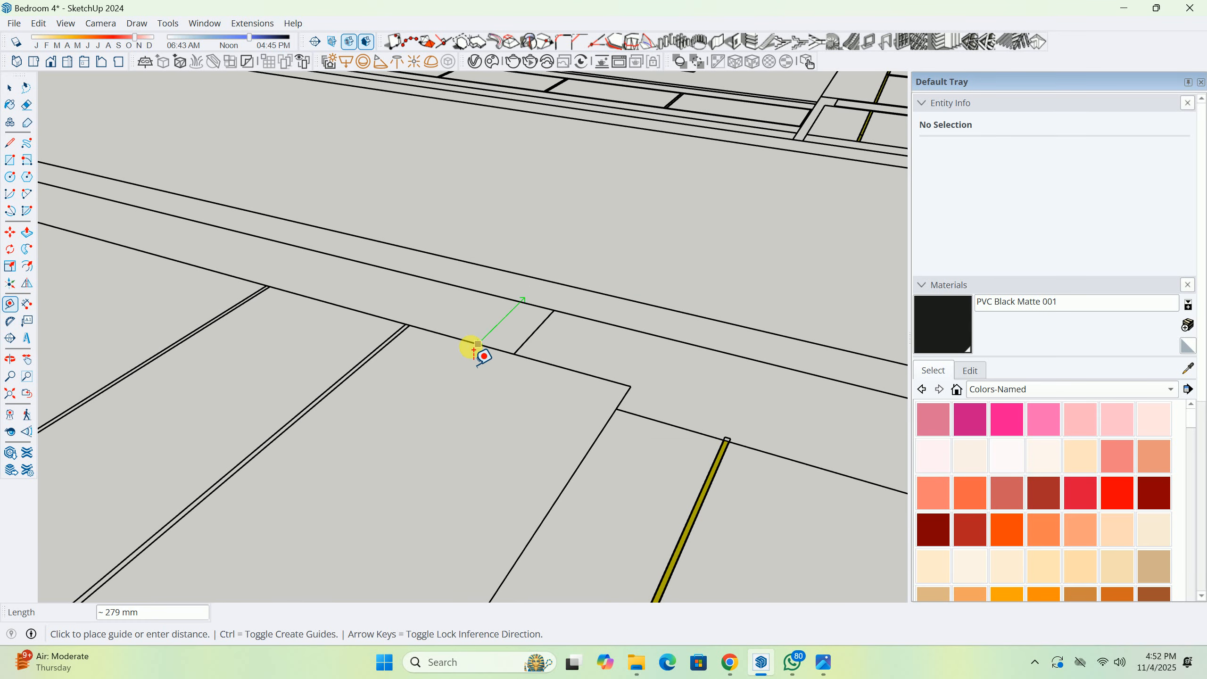
key(space)
key(t)
click(515, 300)
key(space)
scroll(499, 333, down, 7)
middle_drag(471, 372, 545, 218)
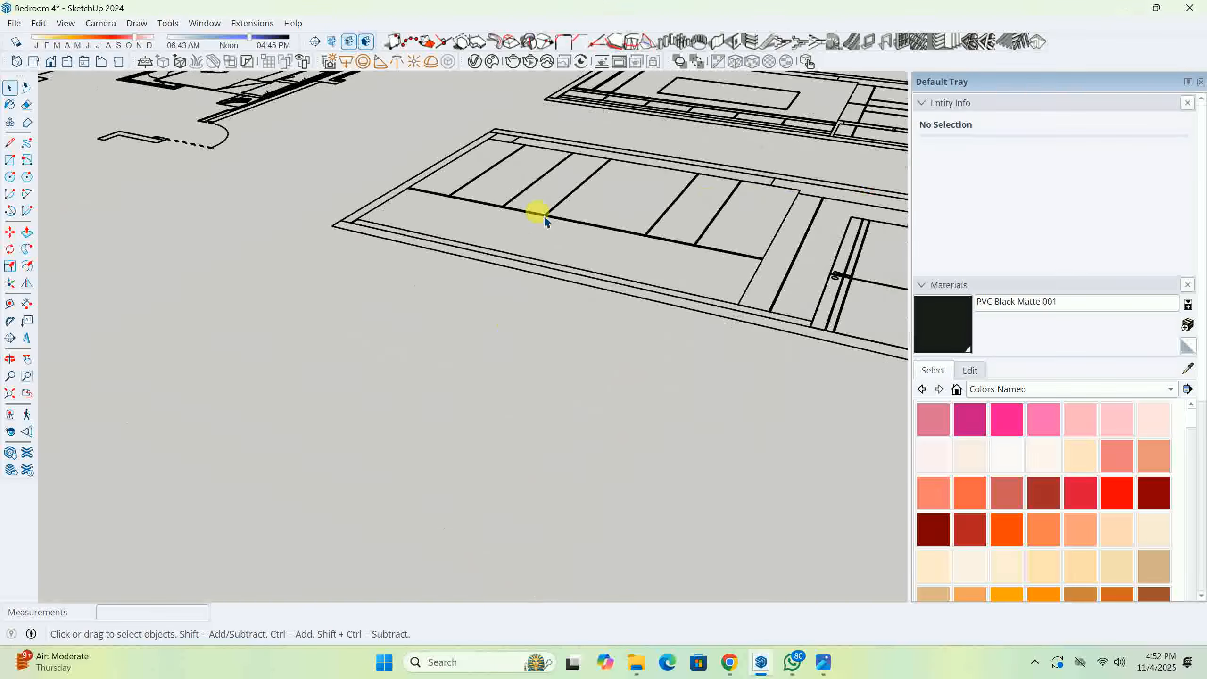
scroll(542, 221, down, 3)
middle_drag(499, 259, 696, 250)
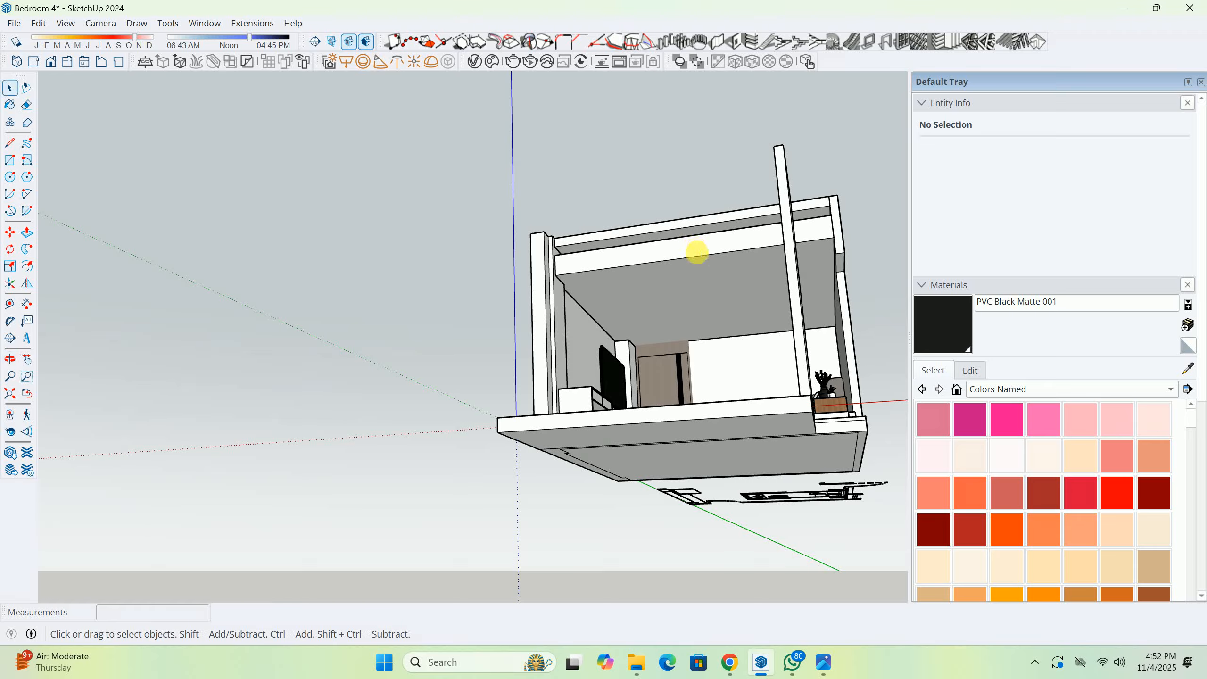
scroll(519, 323, up, 3)
double_click(522, 304)
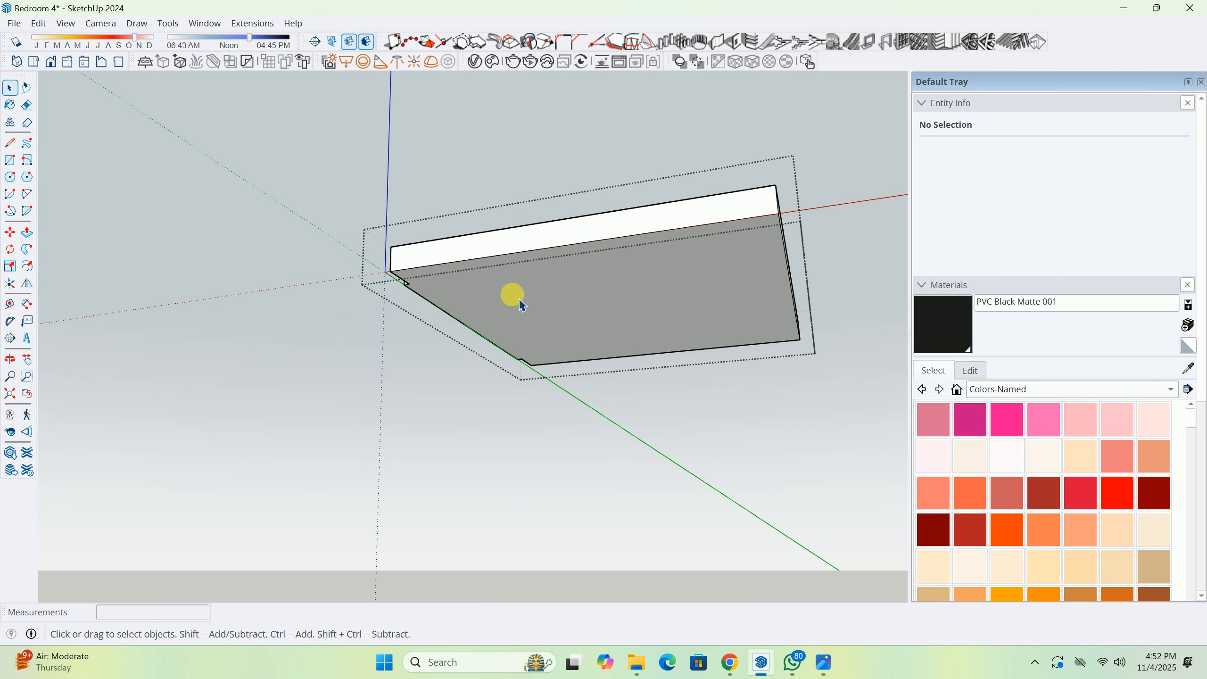
key(Escape)
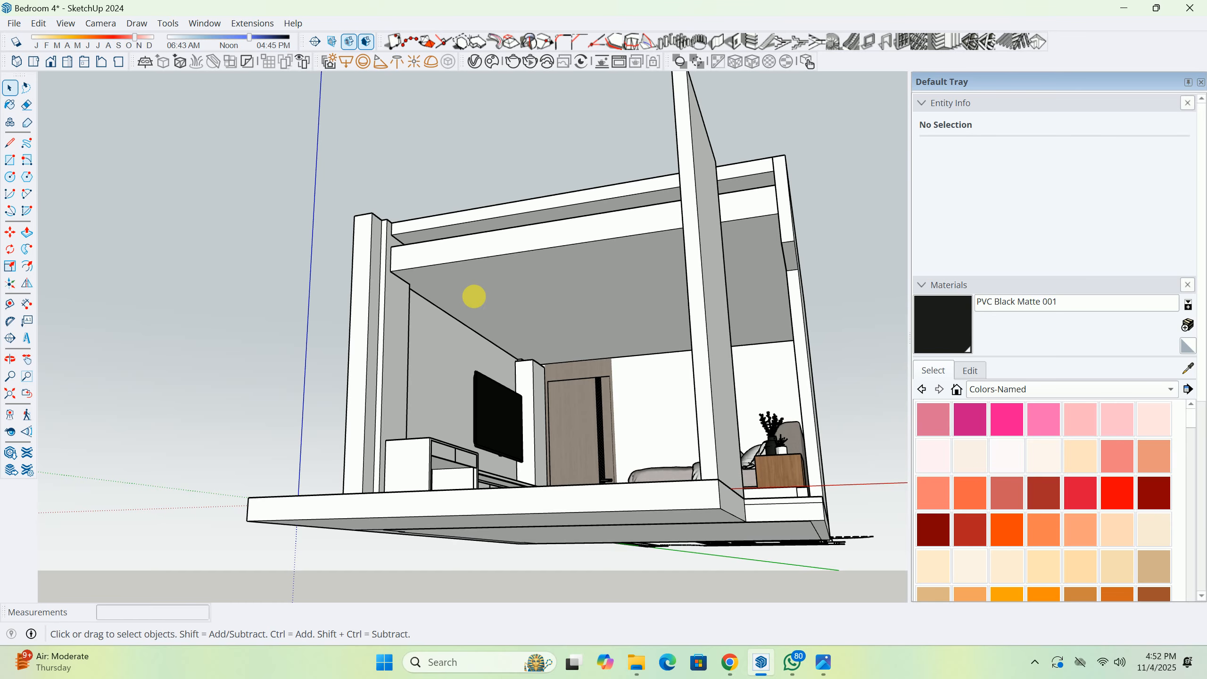
double_click(491, 297)
scroll(499, 310, down, 1)
key(Escape)
Measure horizontally from the ceiling step to the inner edge of the end wall in the door-side elevation.
middle_drag(537, 324, 480, 514)
shift+middle_drag(480, 513, 349, 495)
scroll(593, 229, up, 10)
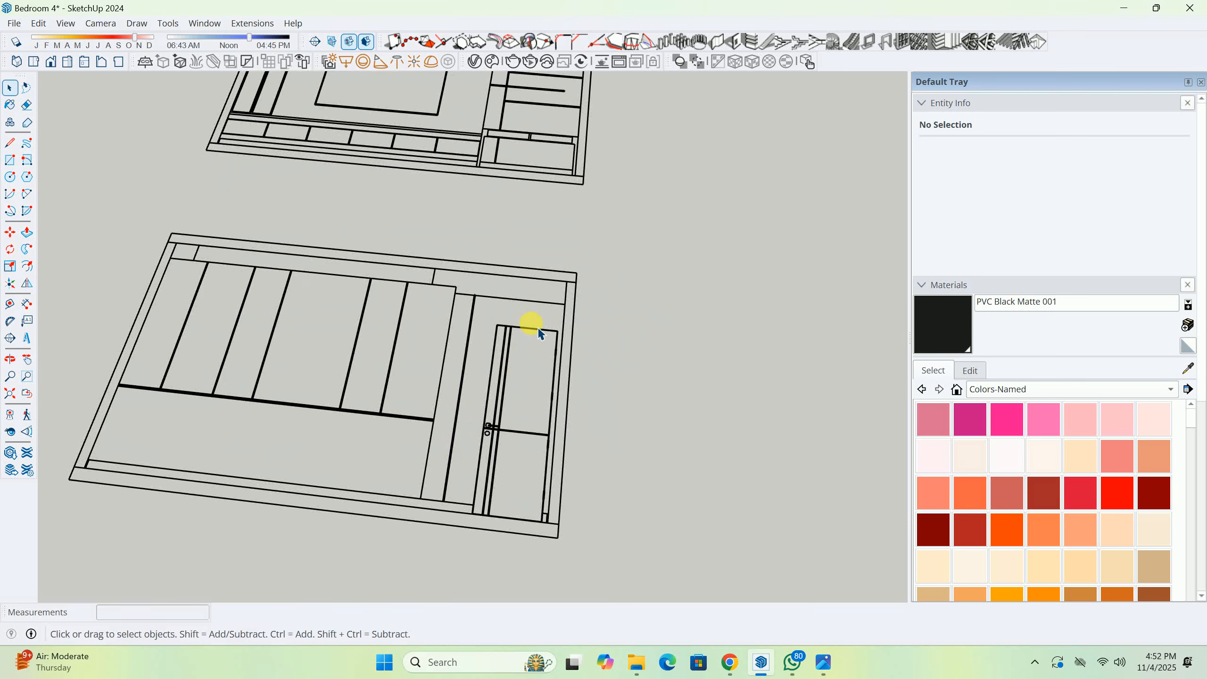
scroll(442, 391, up, 5)
key(t)
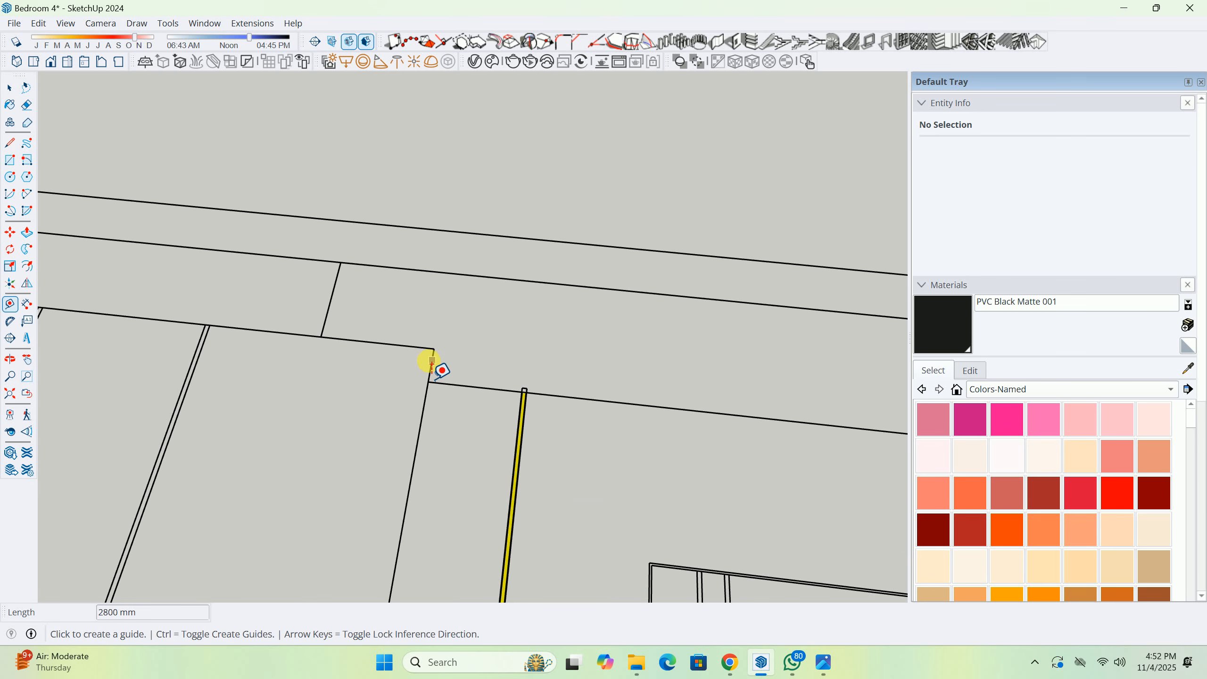
click(432, 360)
shift+middle_drag(701, 376, 543, 361)
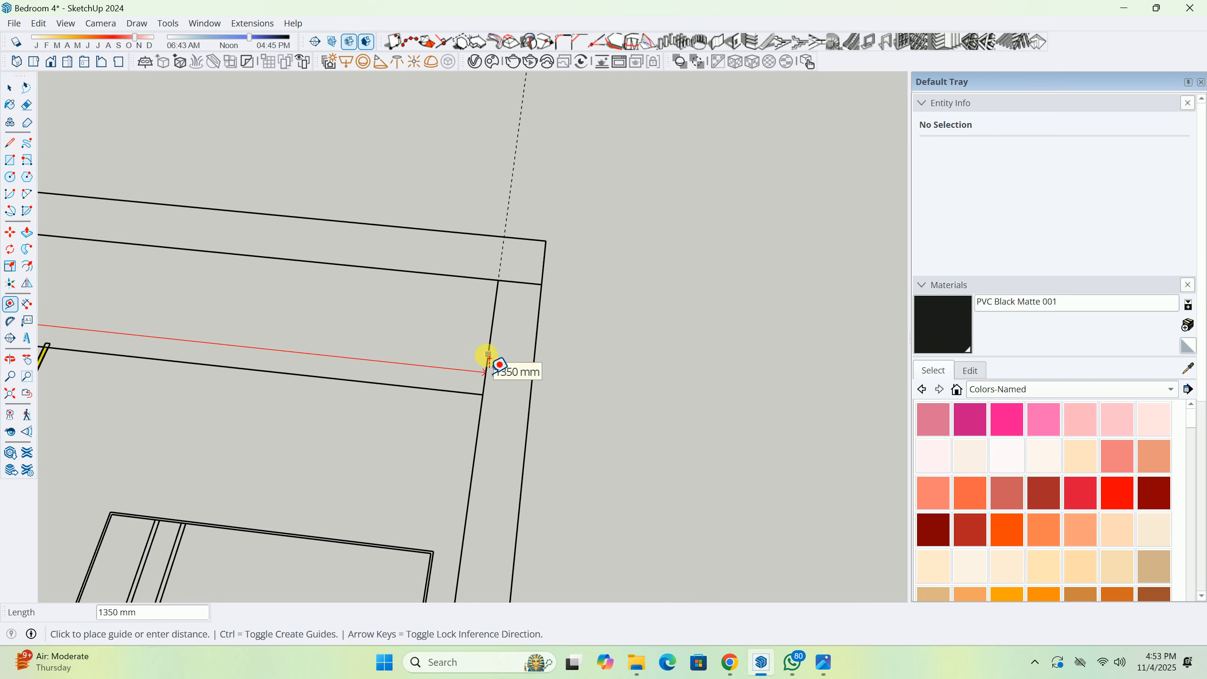
key(space)
Open the false ceiling group for editing and place a guide 1350 mm in from its underside's front edge.
scroll(503, 334, down, 5)
mouse_move(613, 318)
shift+middle_down()
mouse_move(781, 281)
mouse_move(885, 210)
shift+middle_up()
scroll(529, 223, down, 5)
mouse_move(618, 251)
shift+middle_down()
mouse_move(732, 268)
mouse_move(452, 32)
shift+middle_up()
middle_drag(267, 321, 788, 182)
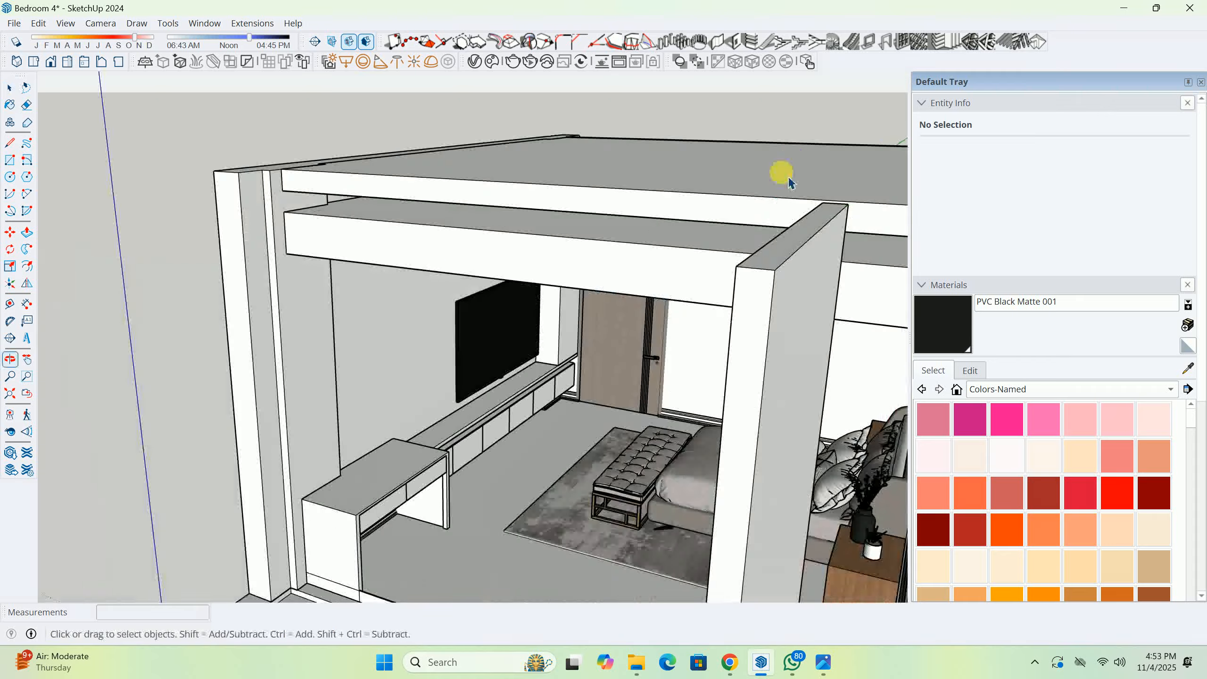
scroll(514, 238, up, 2)
middle_drag(469, 263, 471, 173)
double_click(462, 222)
middle_drag(411, 319, 293, 184)
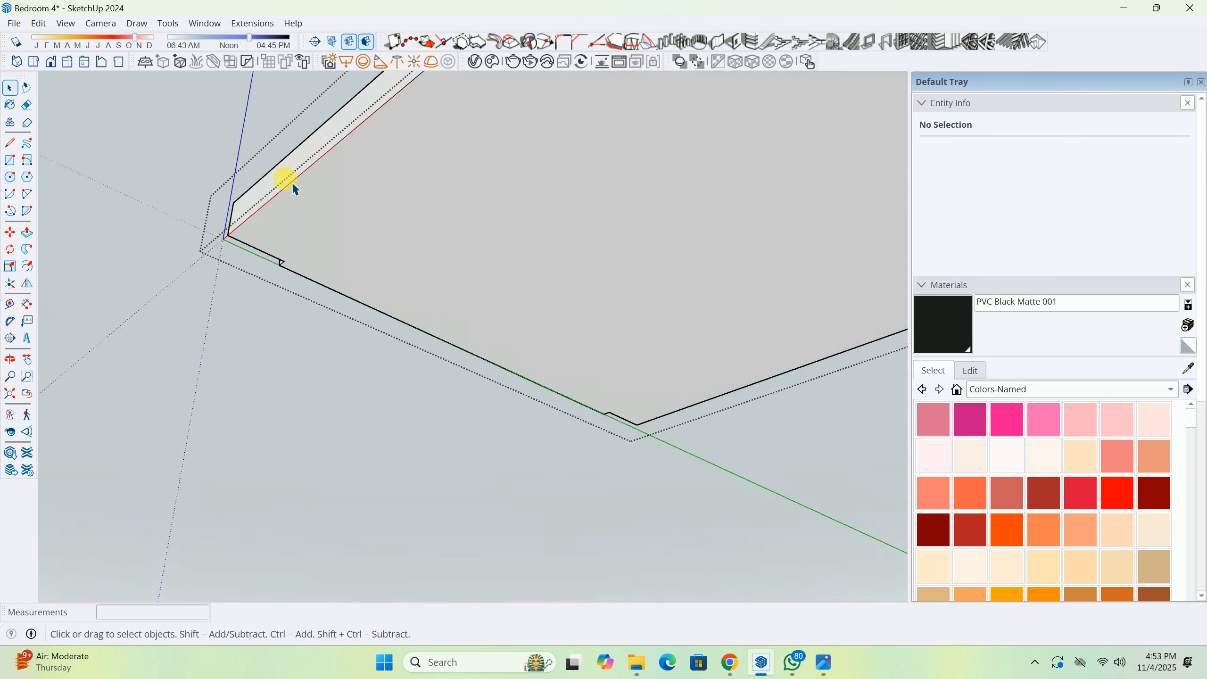
key(t)
click(295, 178)
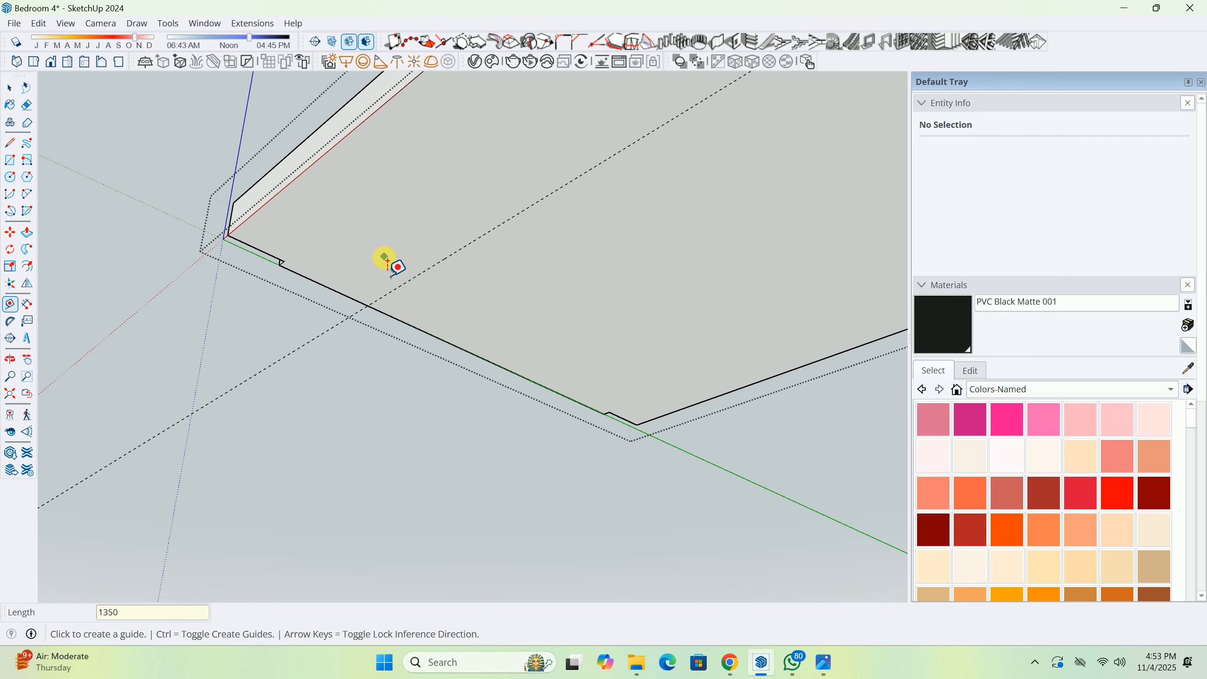
Draw a line along the guide across the ceiling underside and push/pull the larger face by 100 mm.
key(l)
click(368, 305)
middle_drag(368, 305, 413, 227)
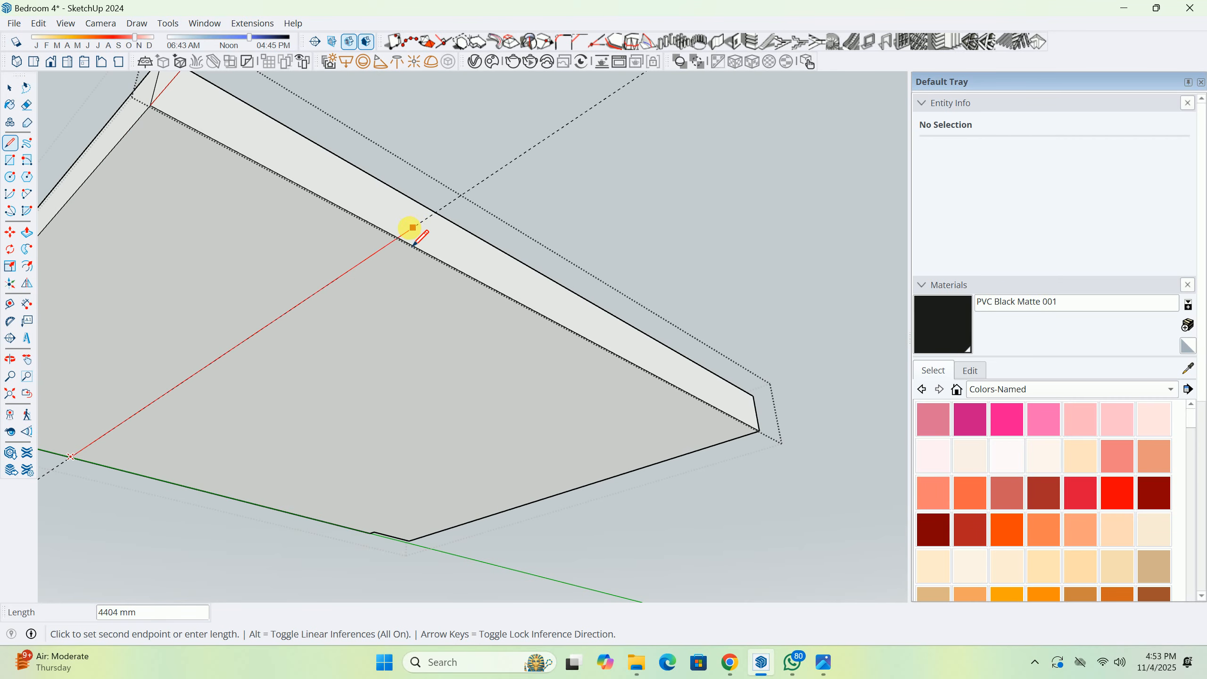
click(398, 243)
key(space)
middle_drag(281, 269, 364, 292)
click(465, 426)
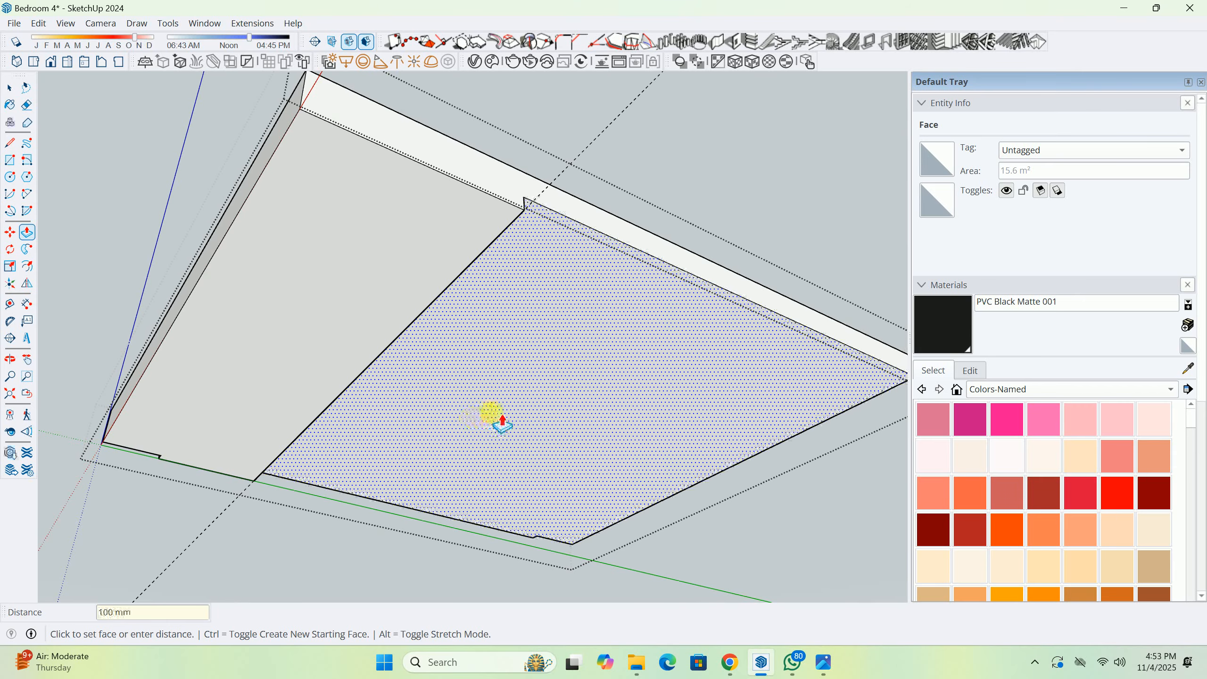
Push/pull the narrower underside strip by 50 mm and erase the dashed guide line.
middle_drag(493, 415, 329, 375)
middle_drag(374, 439, 594, 468)
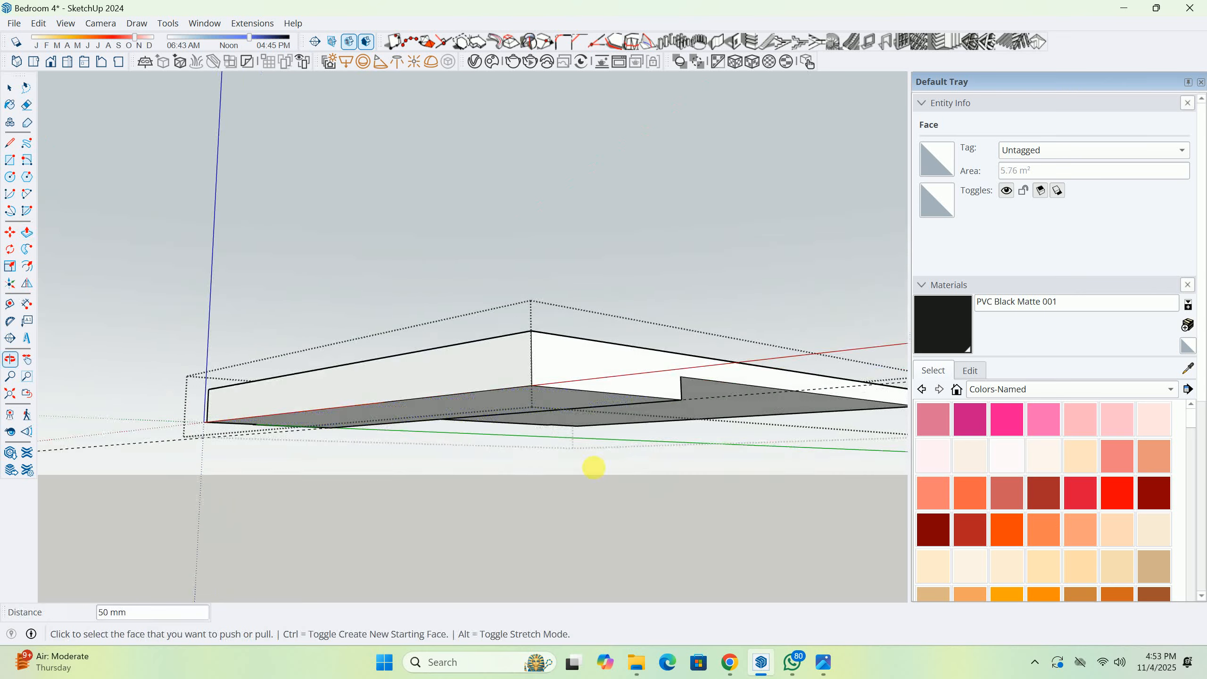
key(e)
mouse_move(254, 447)
middle_down()
mouse_move(326, 323)
mouse_move(511, 507)
middle_up()
Examine the recessed ceiling and its border up close in the Bed wall Design 1 image, and return to SketchUp.
click(824, 662)
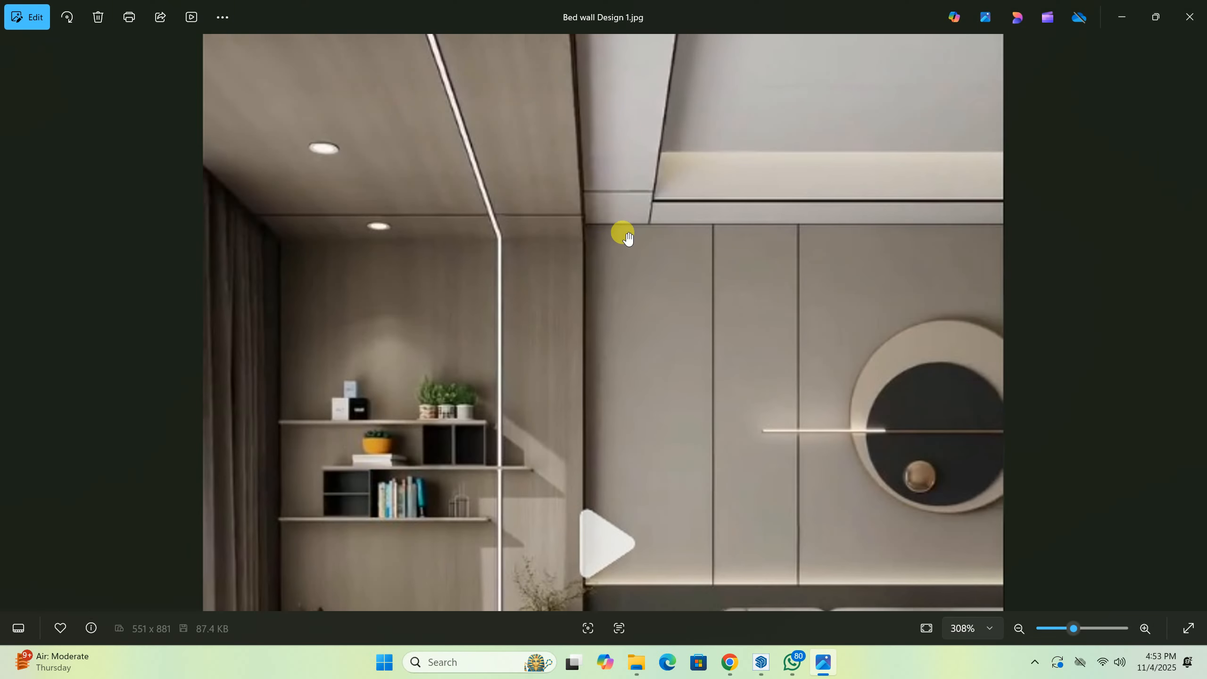
scroll(661, 190, down, 5)
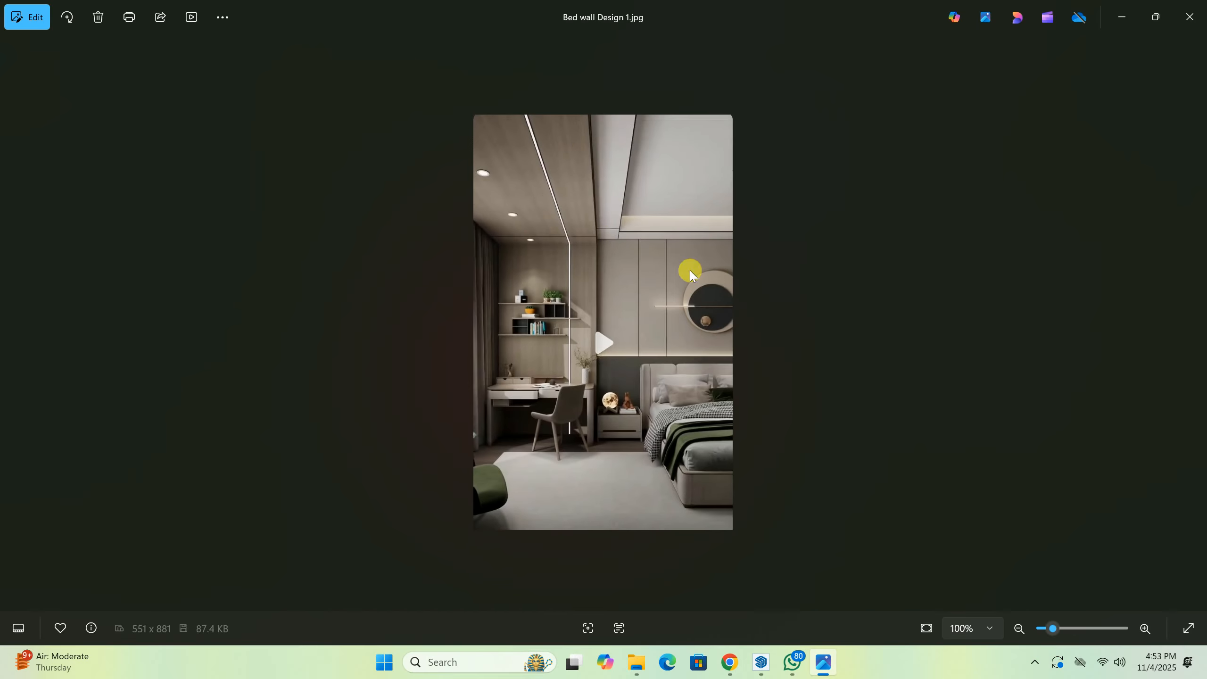
scroll(642, 206, up, 6)
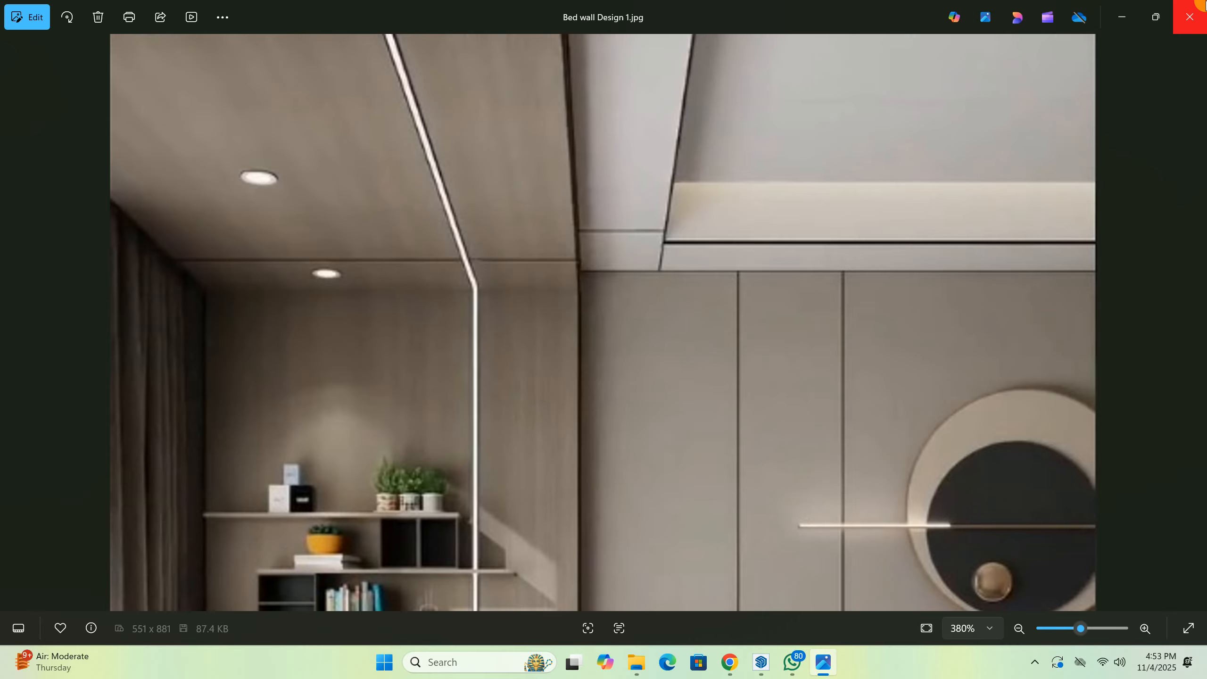
click(1114, 12)
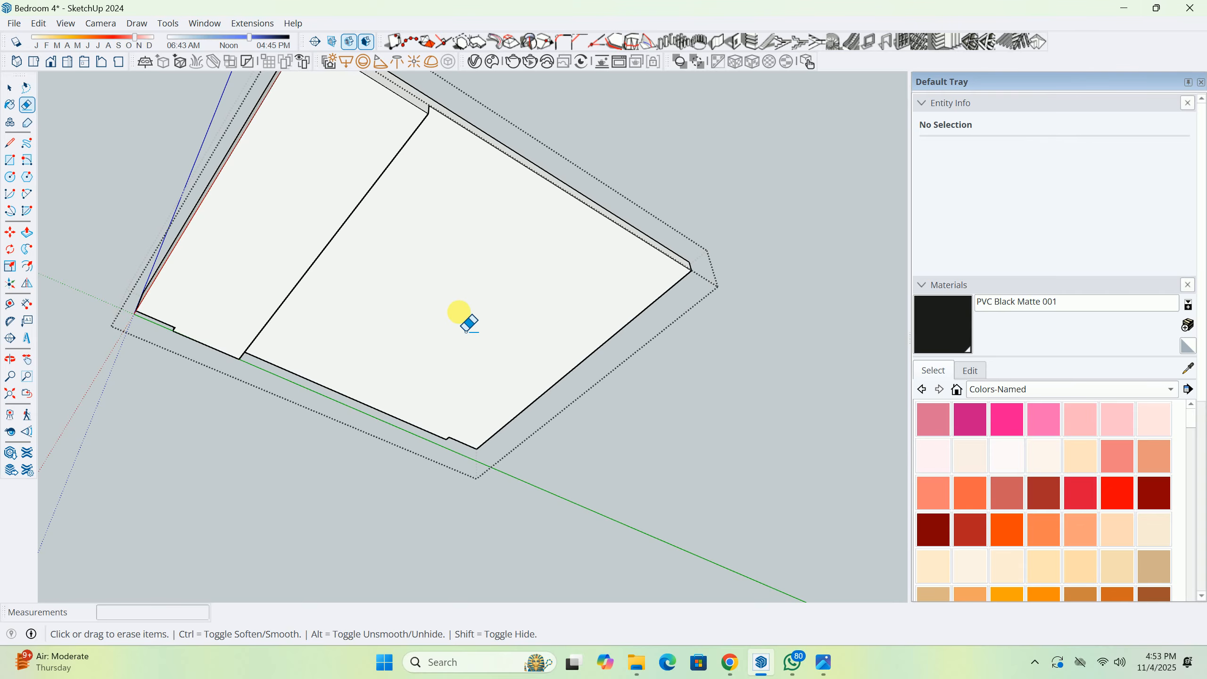
Offset the larger underside face's outline inward by about 300 mm to form a border.
middle_drag(449, 301, 418, 356)
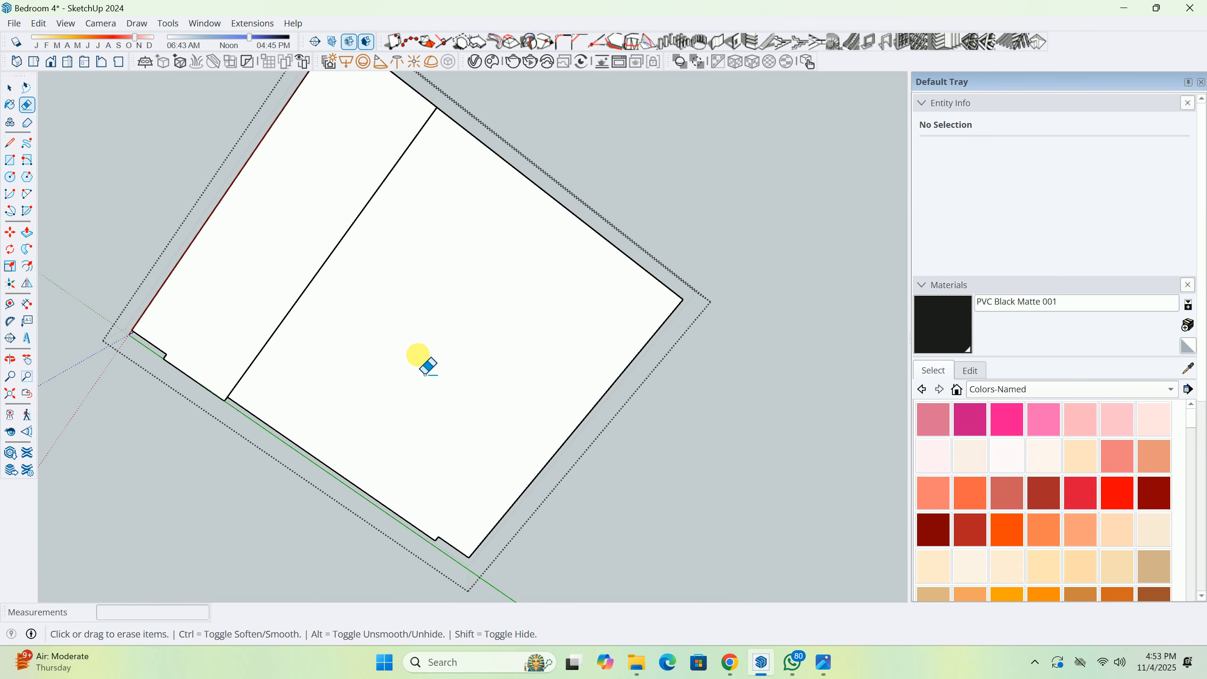
click(522, 196)
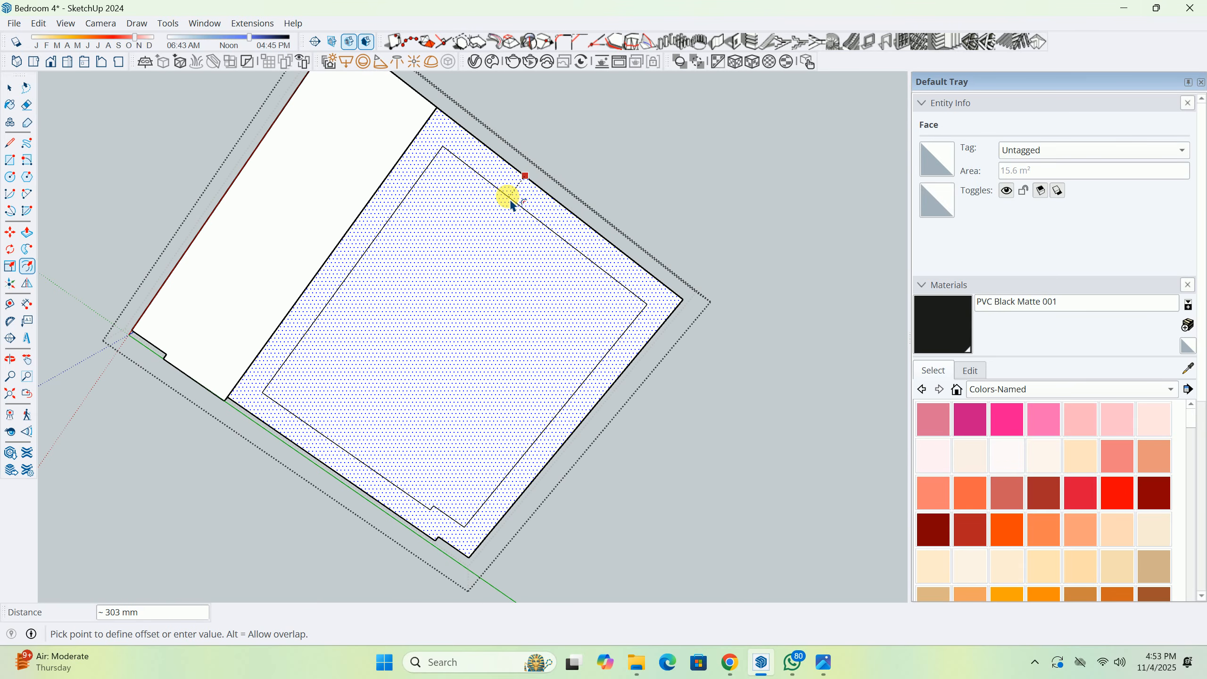
key(Return)
middle_drag(452, 529, 426, 458)
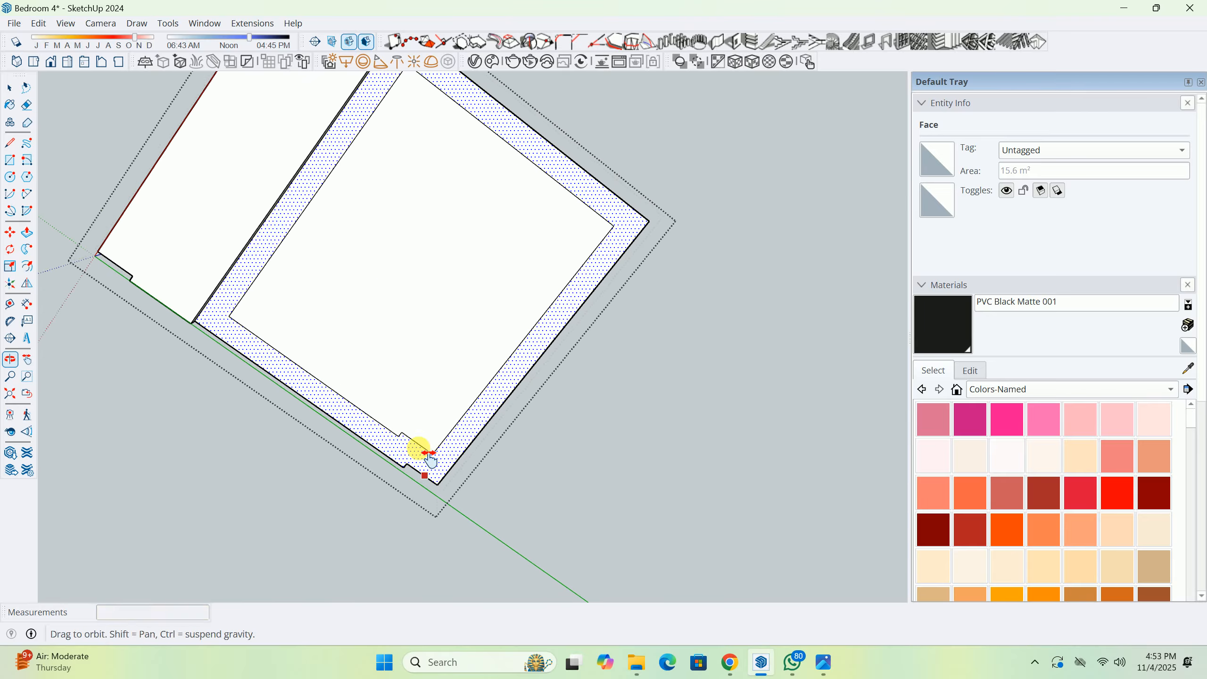
Draw a straight line from the inner outline's notch corner to the adjacent side, squaring off the notched edge.
scroll(428, 463, up, 5)
key(space)
scroll(339, 389, up, 1)
shift+middle_drag(307, 363, 410, 477)
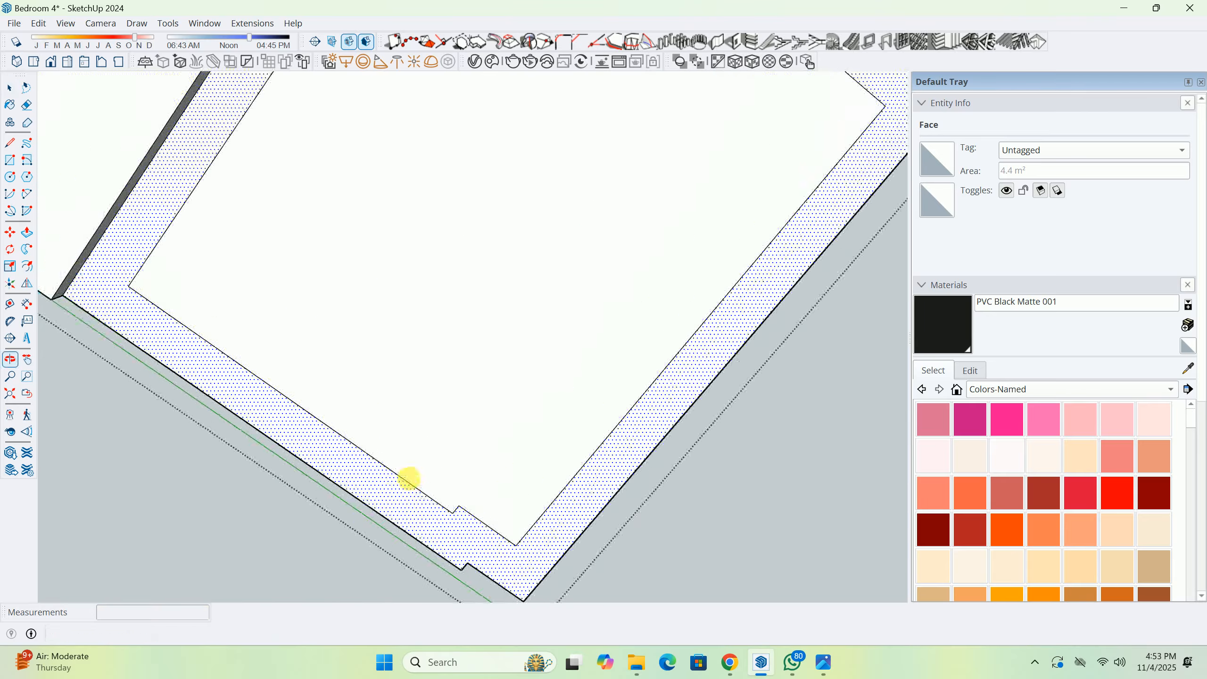
key(l)
click(463, 506)
middle_drag(152, 305, 269, 363)
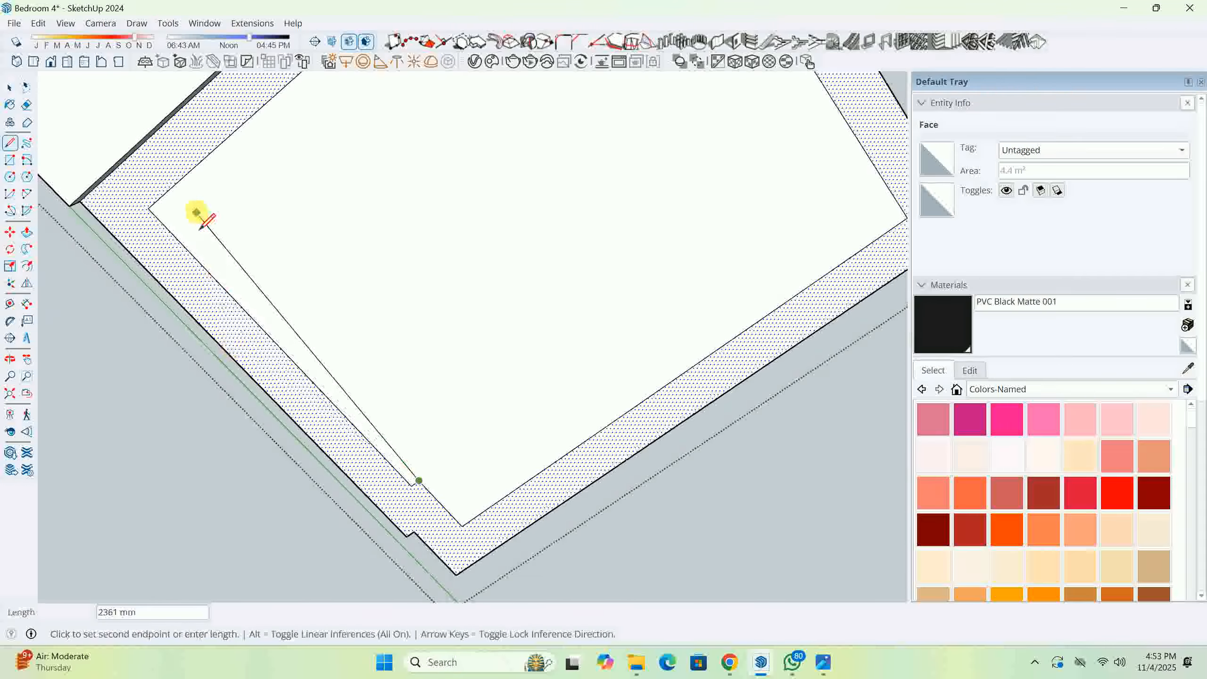
click(157, 201)
Erase the leftover notched edges so the inner outline becomes a plain rectangle.
key(space)
key(e)
scroll(158, 202, up, 2)
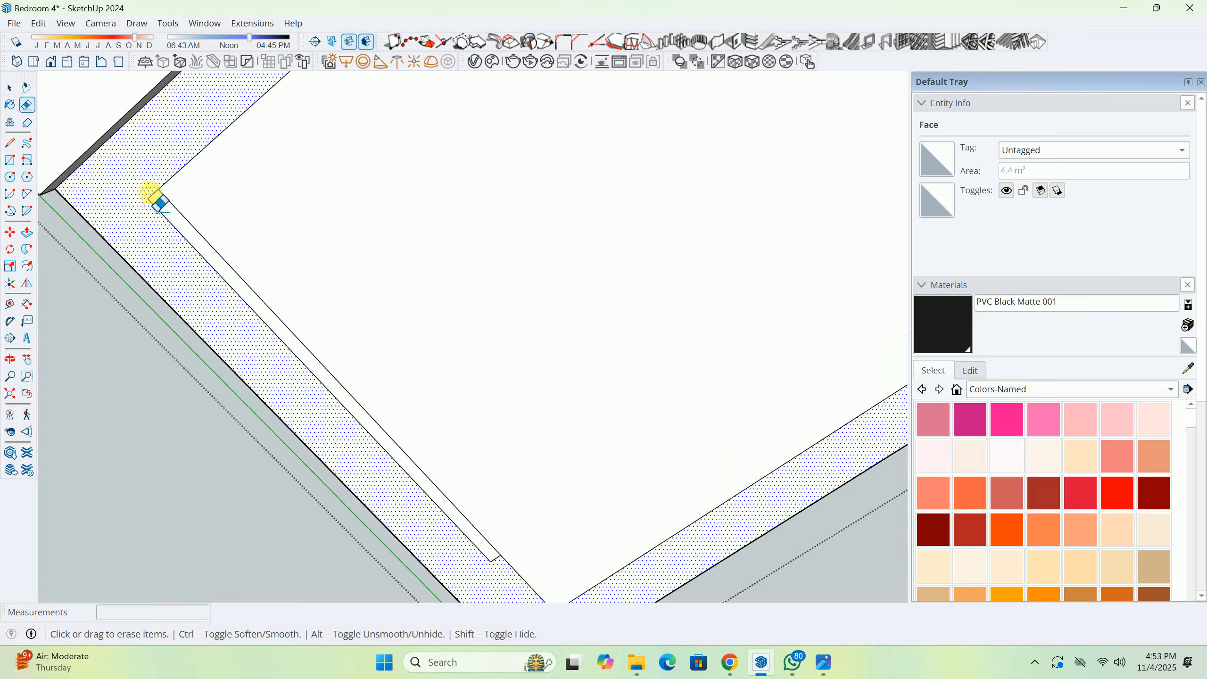
shift+middle_drag(363, 454, 148, 212)
scroll(288, 333, up, 1)
click(288, 332)
scroll(318, 250, down, 2)
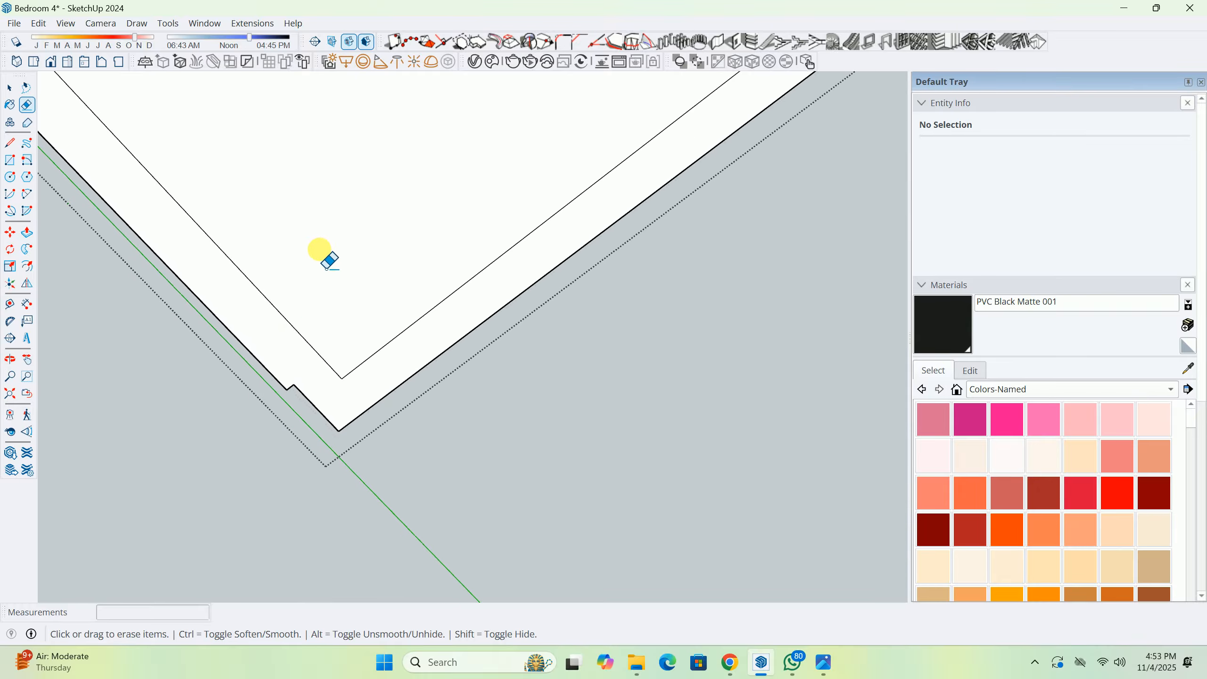
Push/pull the inner rectangular face upward by 150 mm to form the ceiling recess.
mouse_move(319, 250)
middle_down()
mouse_move(350, 445)
mouse_move(358, 378)
mouse_move(304, 372)
mouse_move(283, 386)
middle_up()
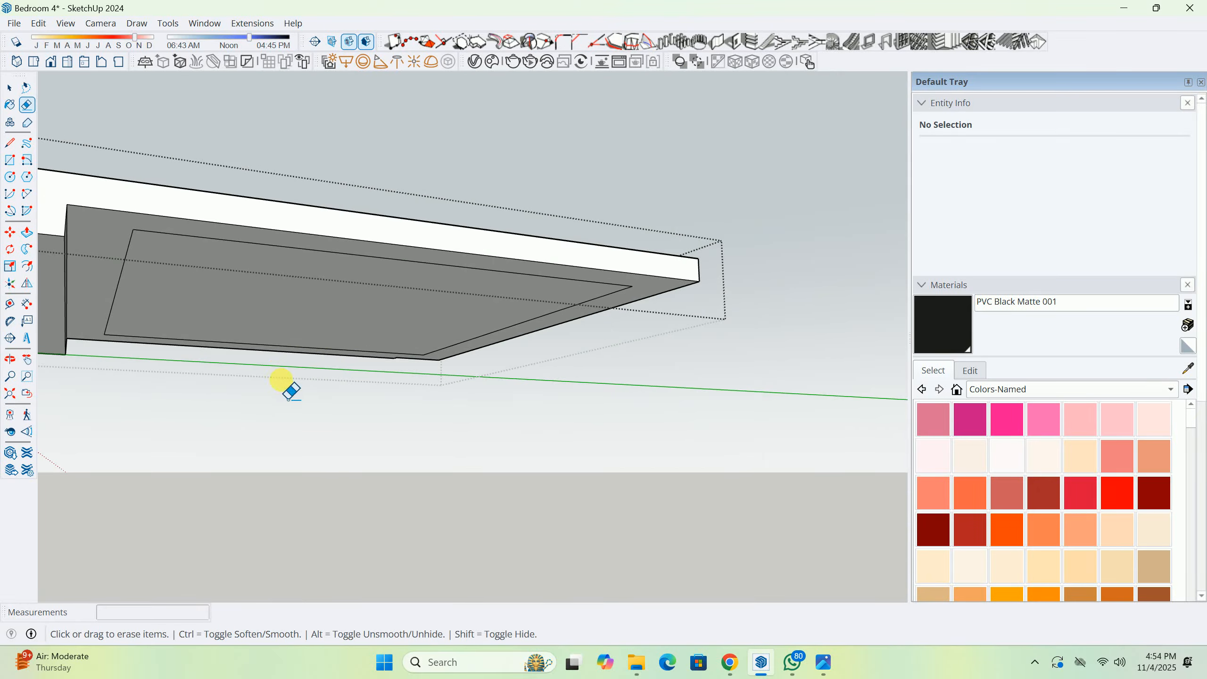
key(p)
click(312, 308)
text(150)
key(Return)
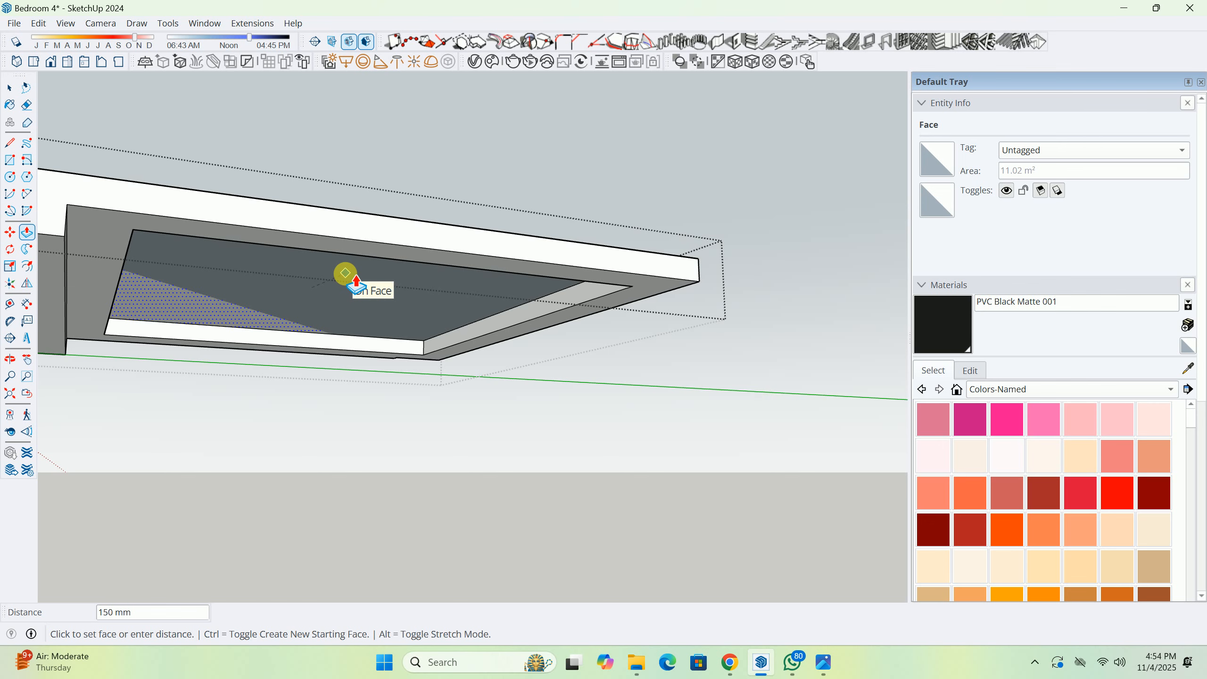
Push/pull the border face around the recess by 50 mm.
key(Return)
middle_drag(176, 328, 444, 202)
scroll(170, 336, up, 3)
key(p)
click(442, 204)
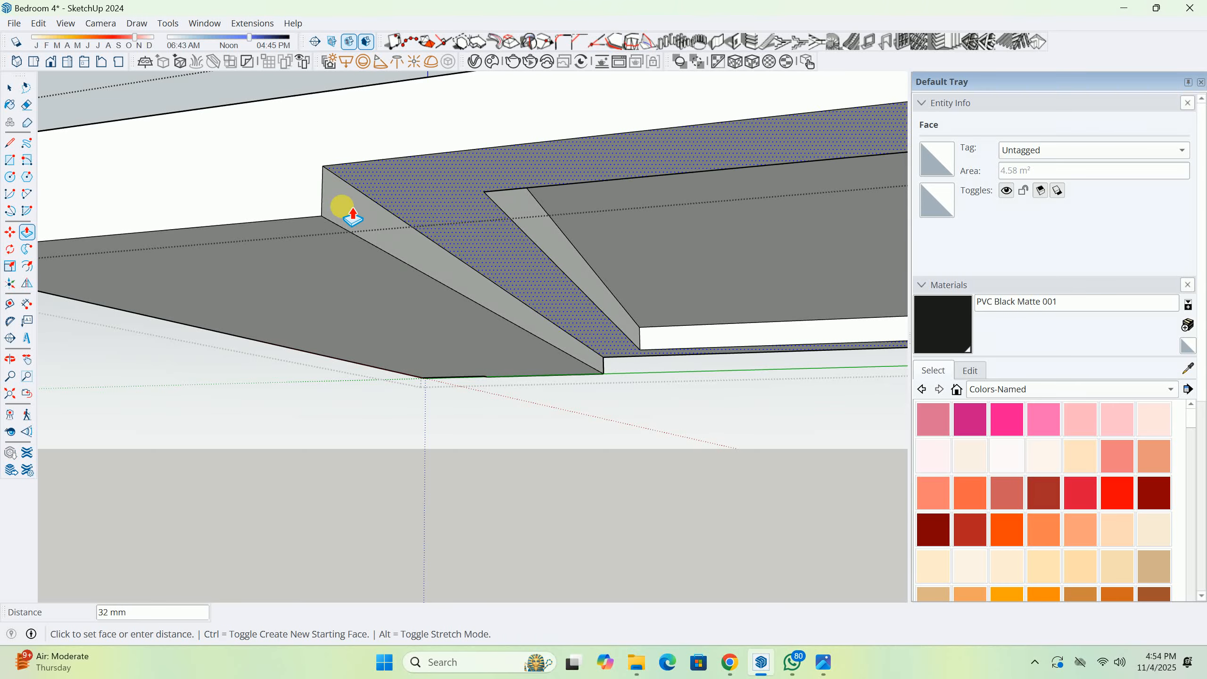
text(50)
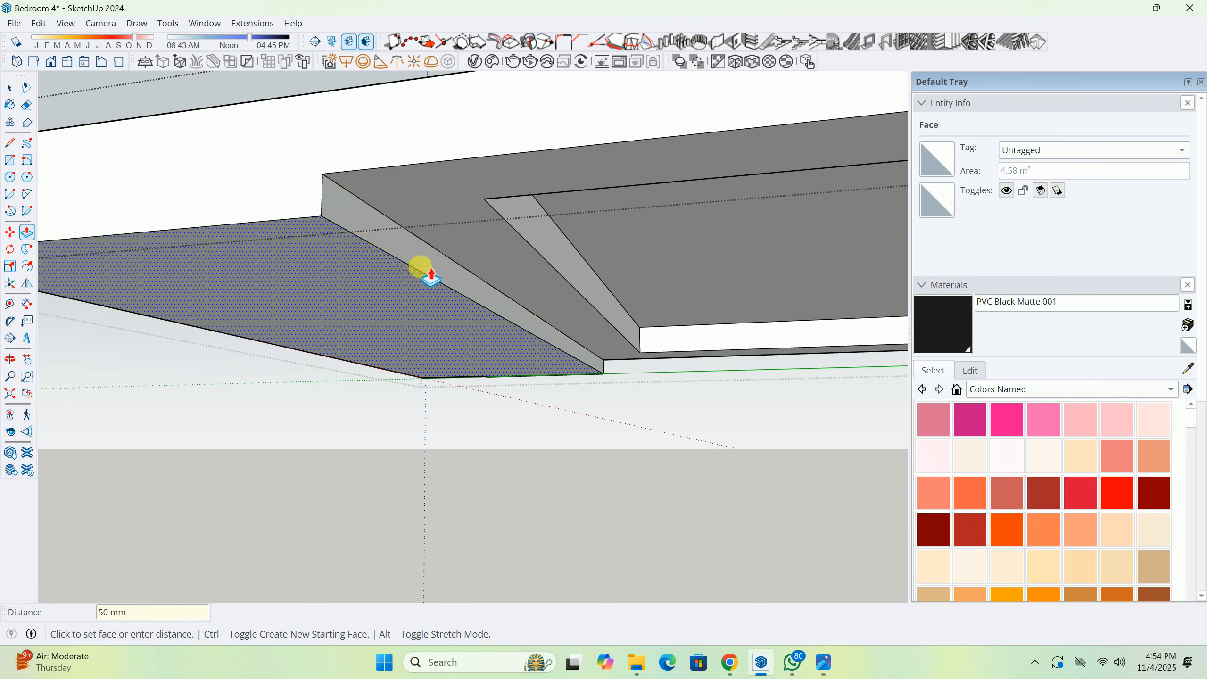
key(Return)
Measure the height of the step between the border face and the lower ceiling strip.
key(t)
click(406, 223)
key(space)
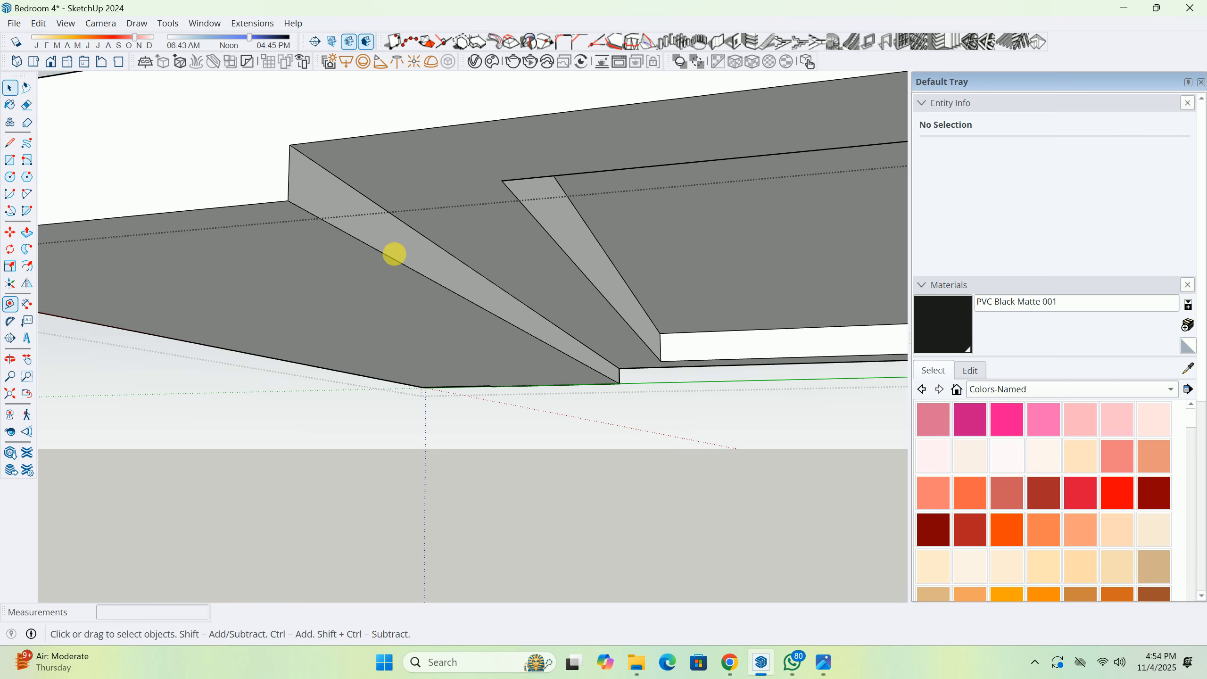
Push the inner face of the ceiling recess 30 mm through the slab to open the recess.
middle_drag(394, 254, 444, 401)
scroll(493, 372, up, 4)
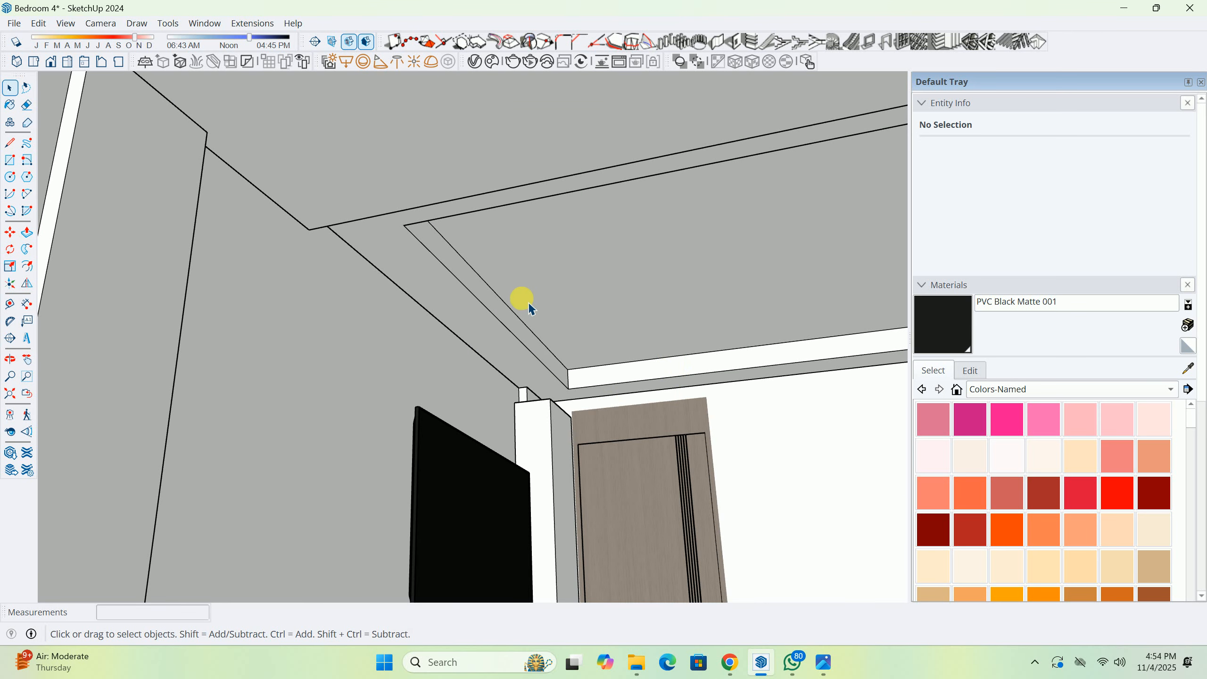
middle_drag(493, 327, 320, 122)
middle_drag(380, 294, 483, 147)
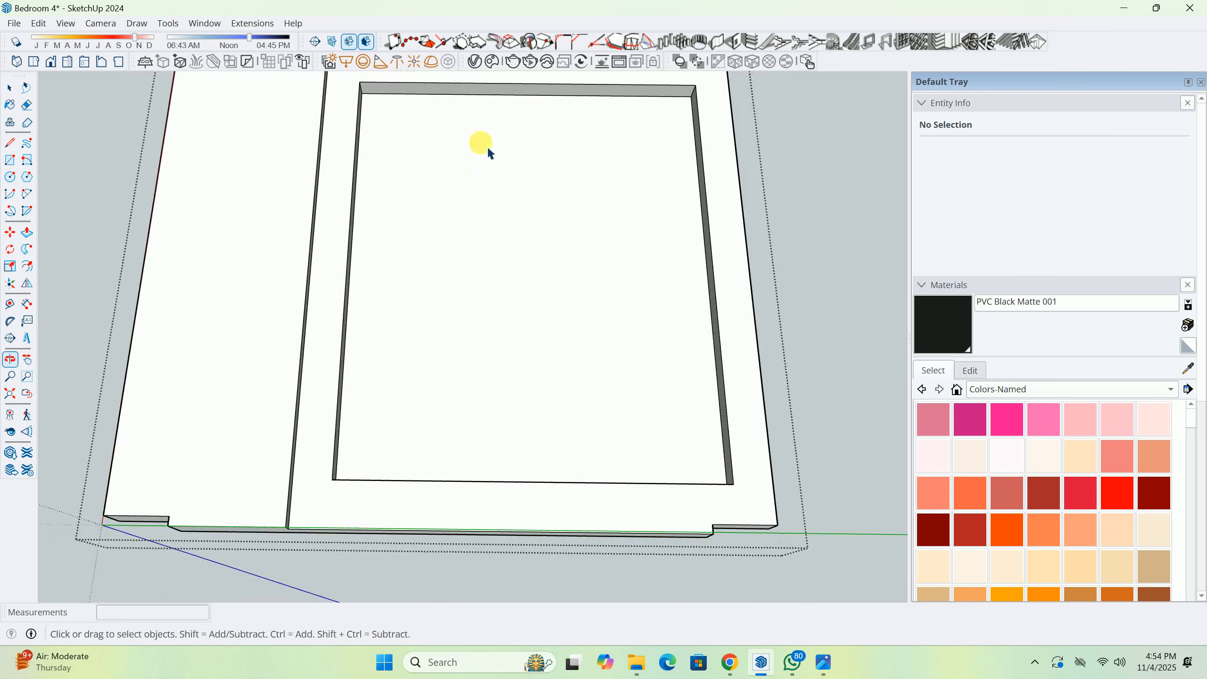
scroll(480, 238, down, 3)
middle_drag(452, 285, 385, 310)
scroll(326, 359, up, 5)
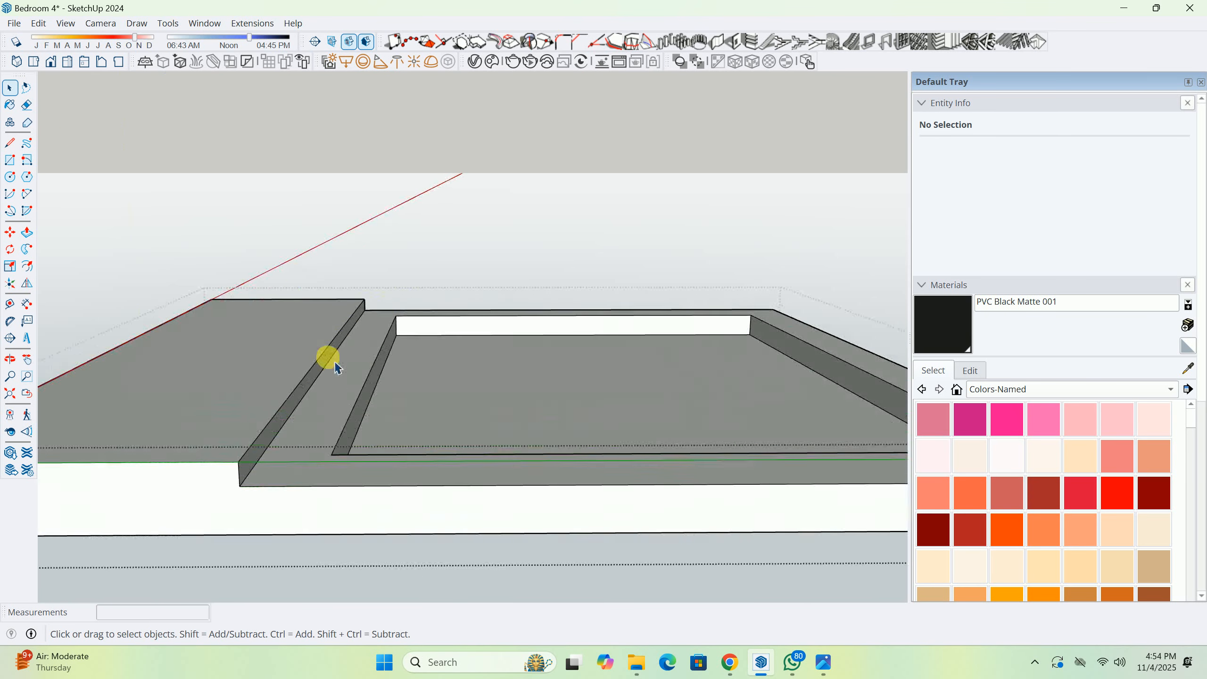
middle_drag(326, 358, 465, 440)
key(p)
click(442, 327)
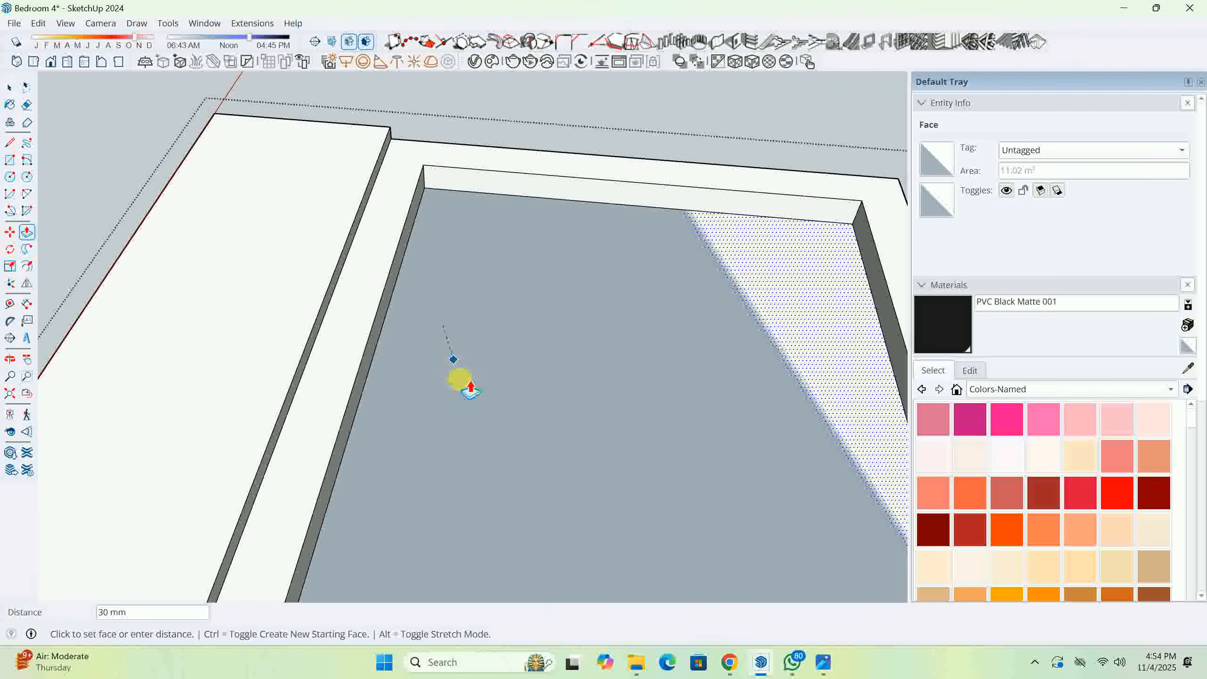
click(507, 404)
middle_drag(507, 405, 342, 531)
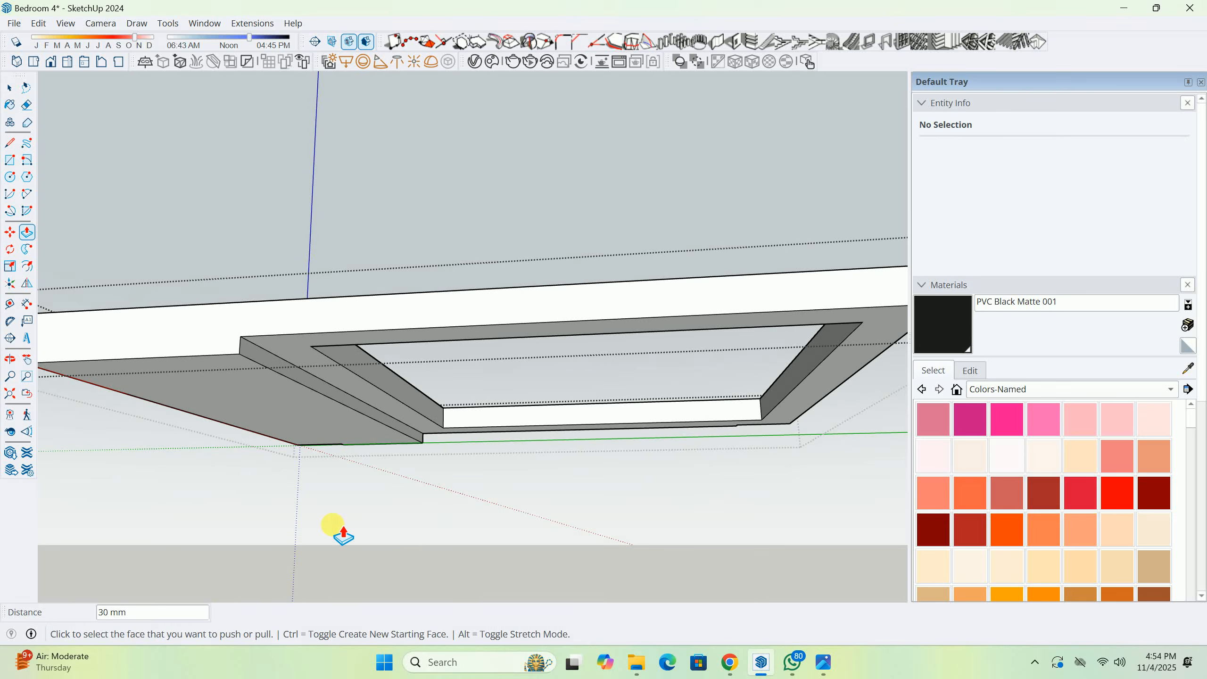
Pull the undersides of the lower ceiling strip and the recess border downward by about 150 mm.
middle_drag(474, 414, 499, 346)
scroll(349, 379, up, 3)
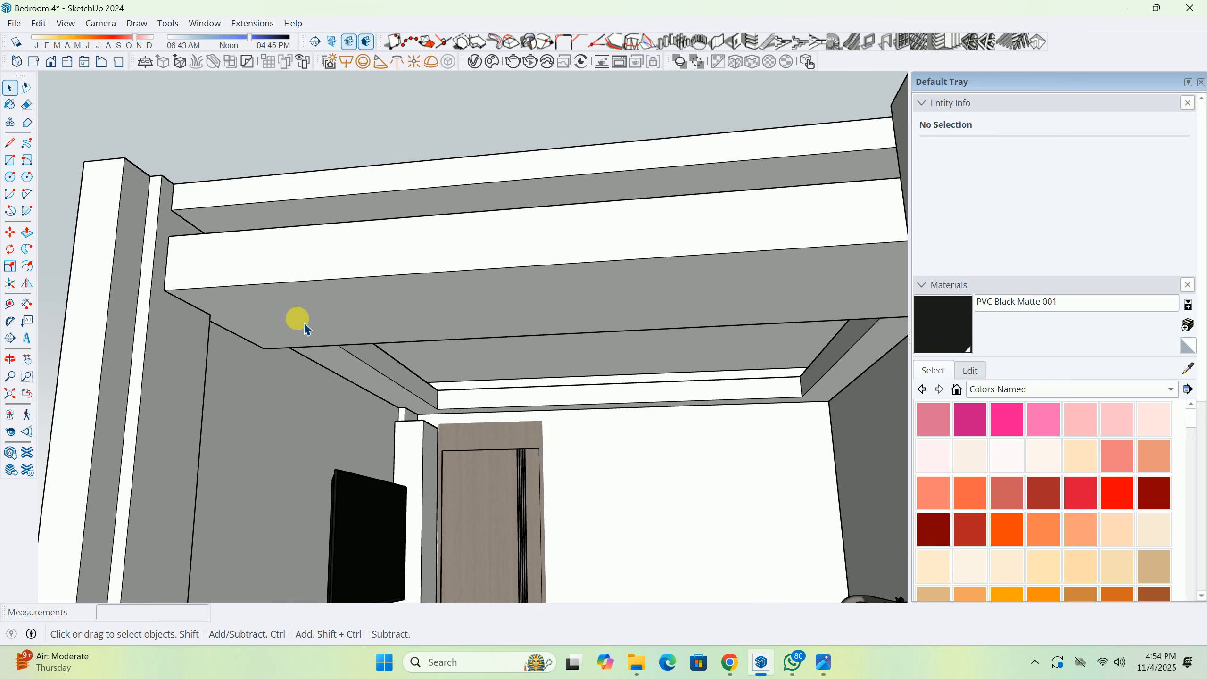
middle_drag(306, 328, 288, 351)
middle_drag(408, 296, 379, 260)
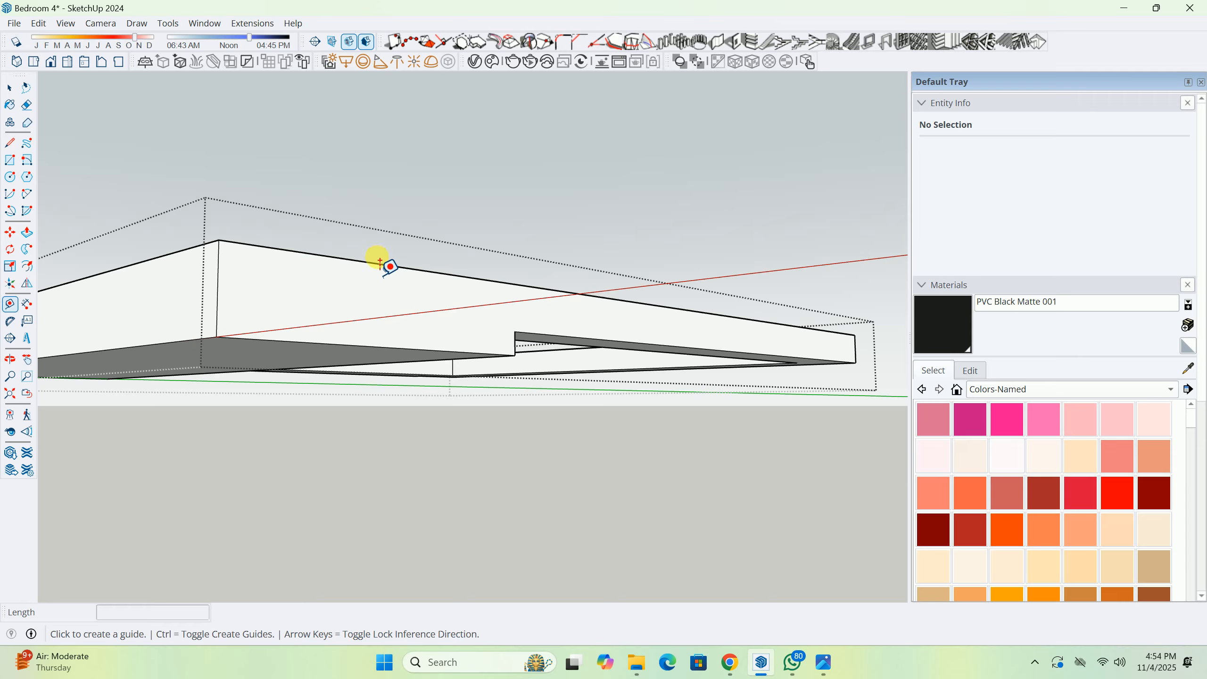
key(space)
middle_drag(373, 344, 351, 300)
click(352, 327)
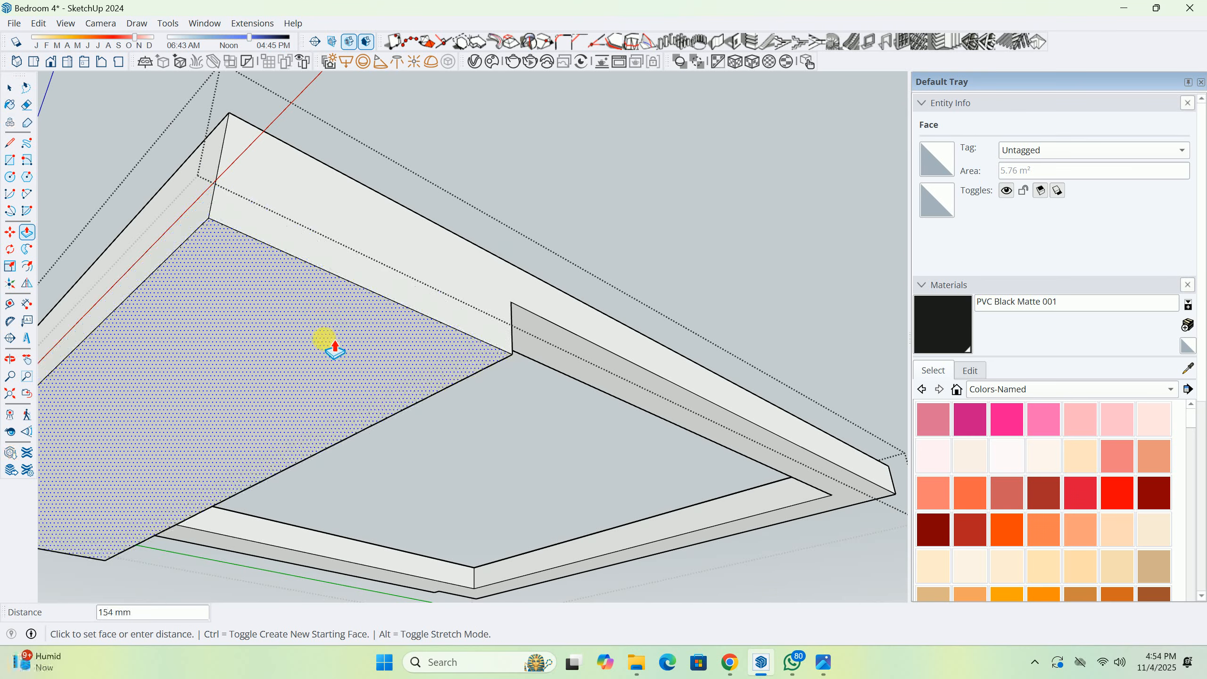
key(Return)
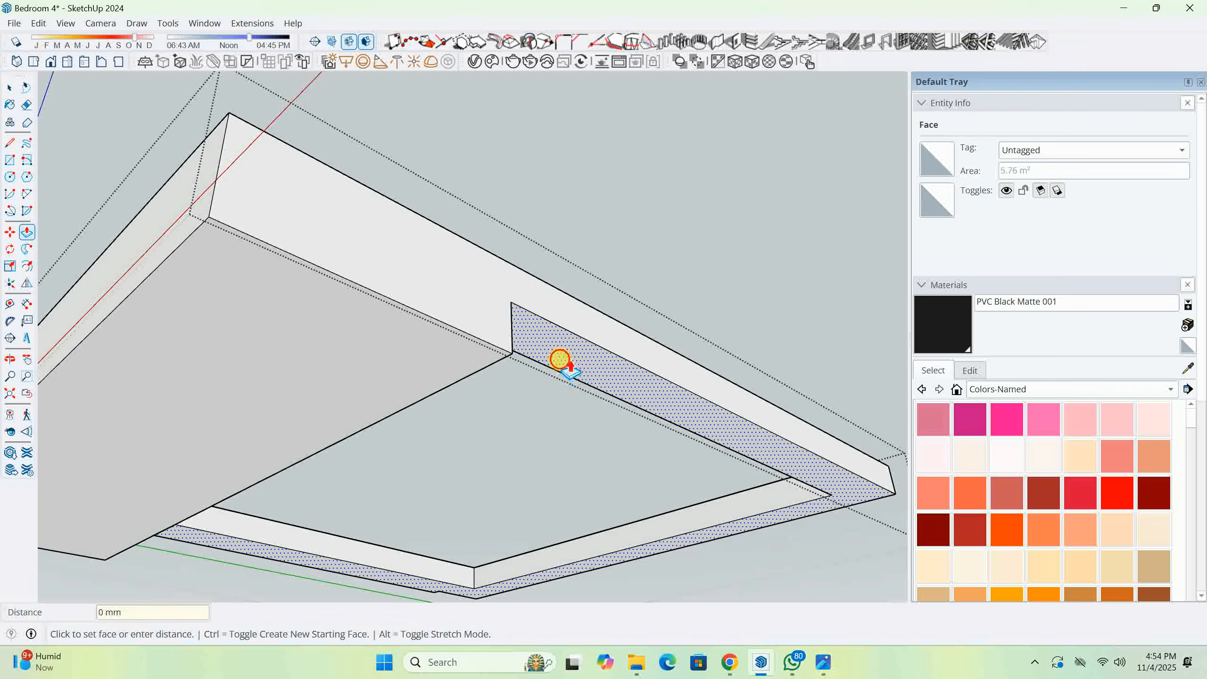
middle_drag(525, 423, 445, 281)
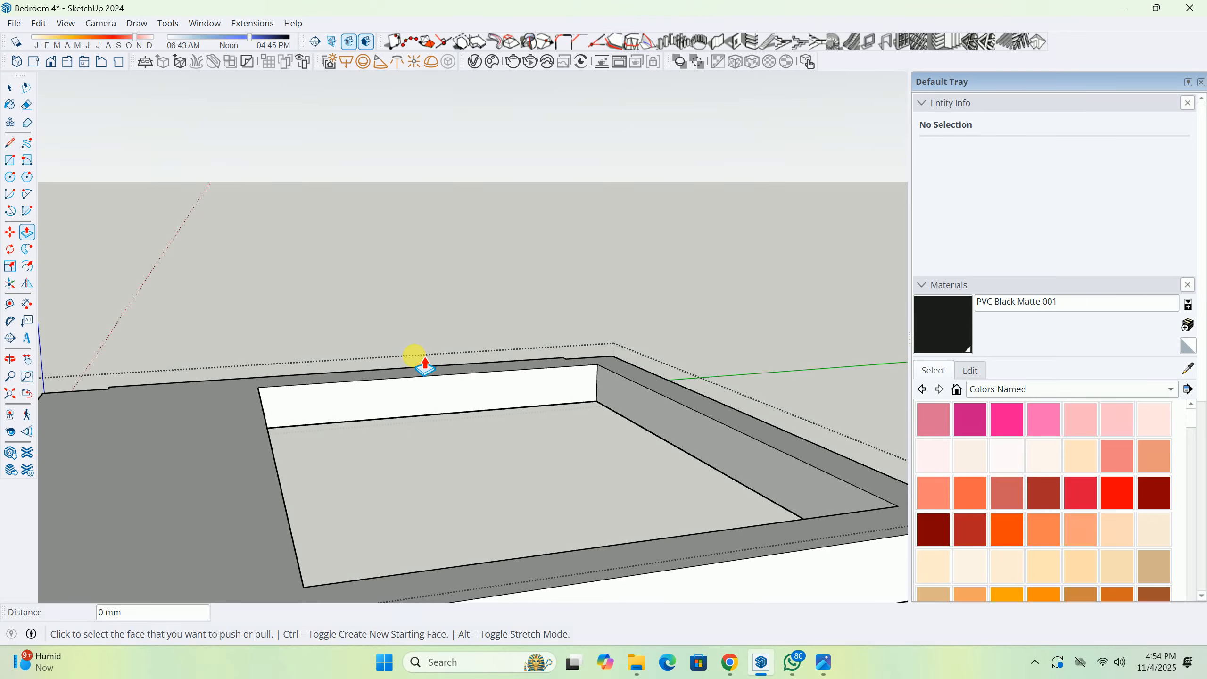
Draw a line across the open recess at the slab's upper side to close it with a face, and remove the line.
key(l)
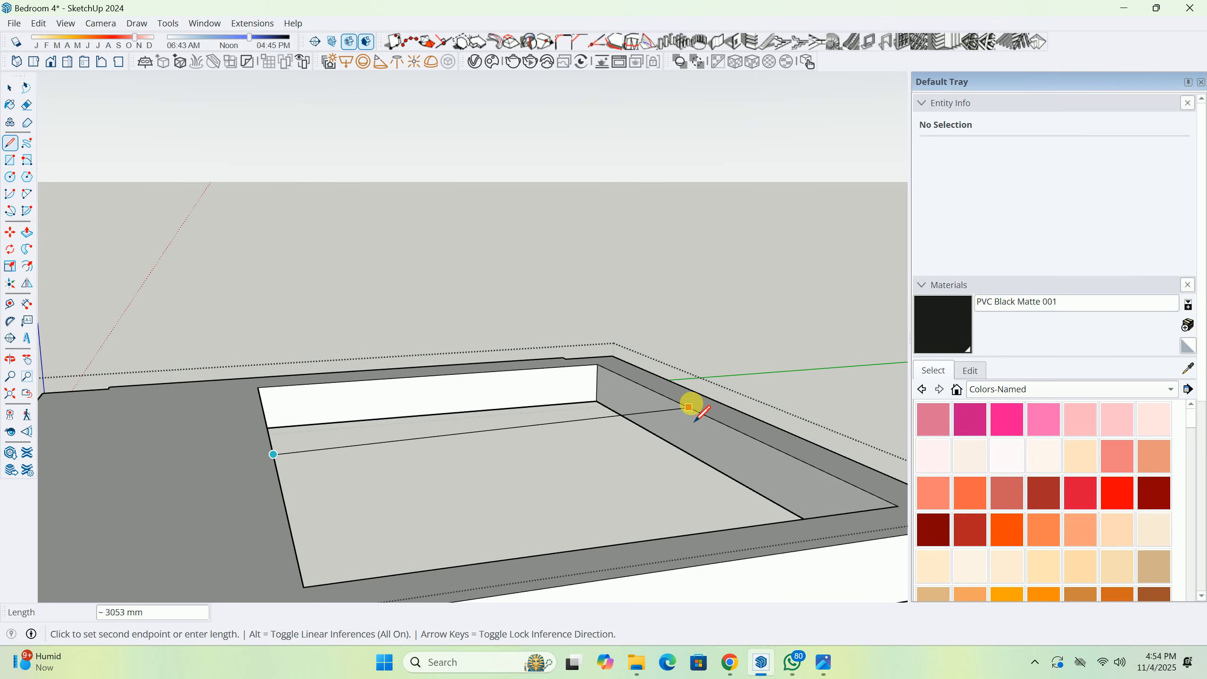
click(688, 406)
key(space)
click(464, 430)
Push/pull the closing face of the recess by 50 mm, keeping the original as a new starting face.
mouse_move(464, 430)
middle_down()
mouse_move(439, 412)
mouse_move(466, 396)
mouse_move(418, 196)
middle_up()
key(p)
click(350, 295)
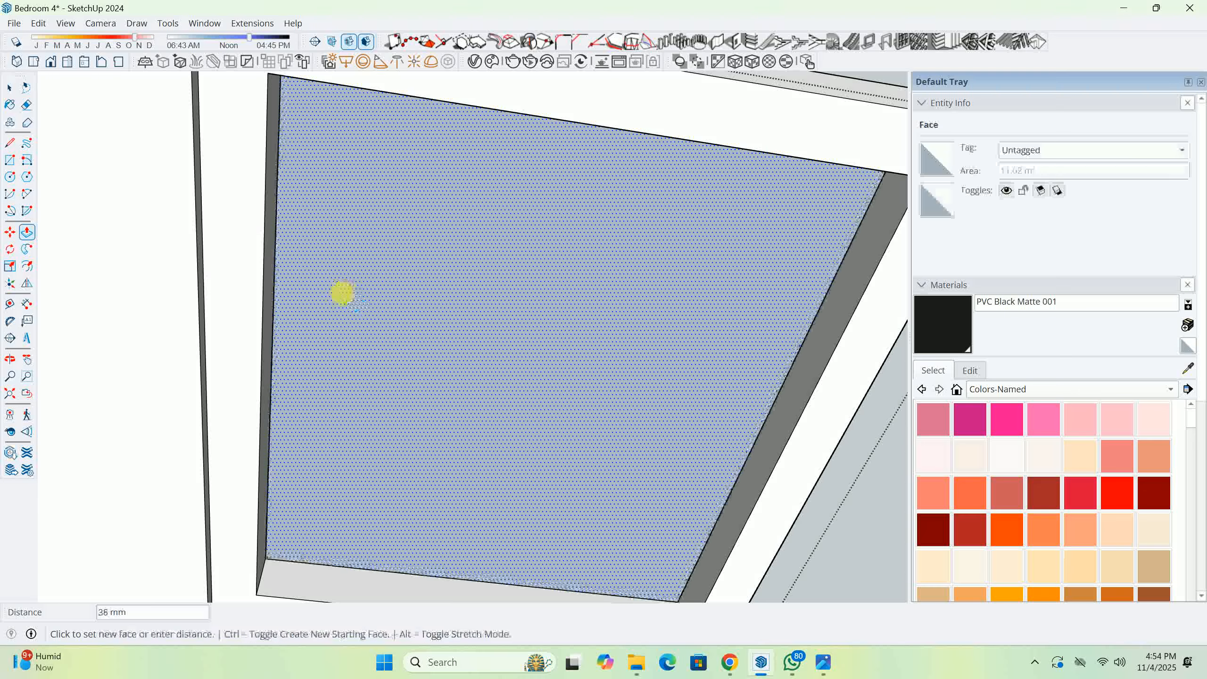
key(Return)
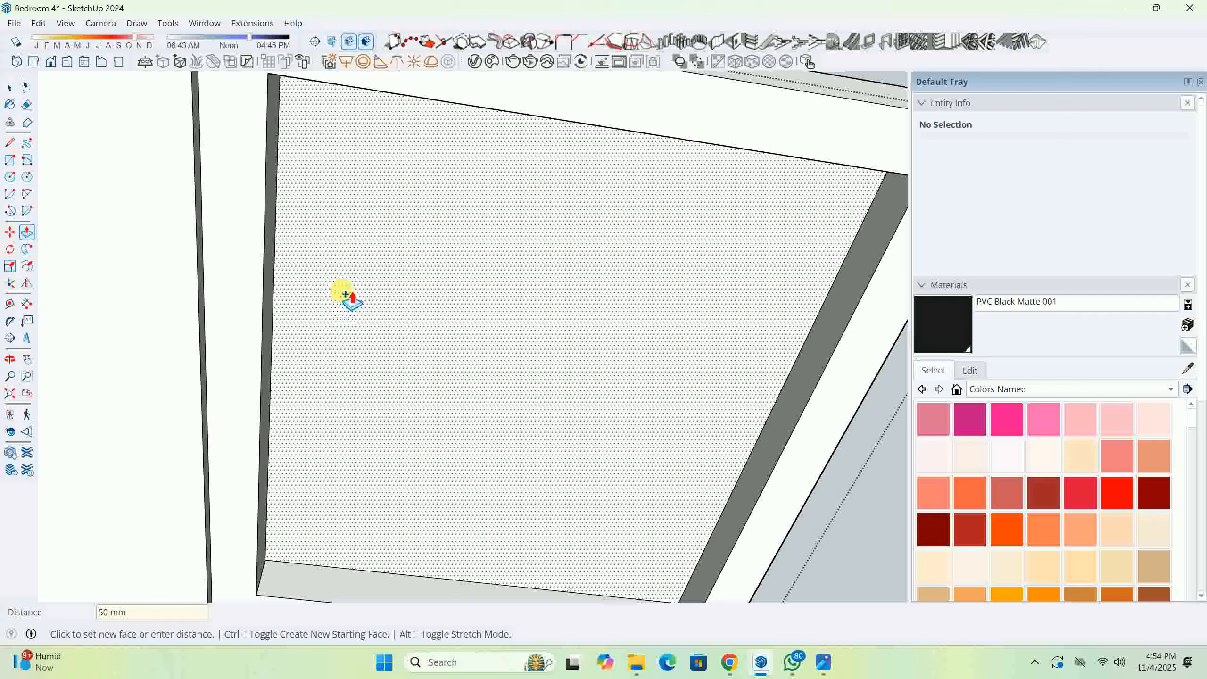
middle_drag(349, 295, 320, 377)
key(space)
Inspect the ceiling from outside and inside the room, including where the recess border meets the door's upper panel.
scroll(418, 355, up, 5)
middle_drag(418, 355, 2, 67)
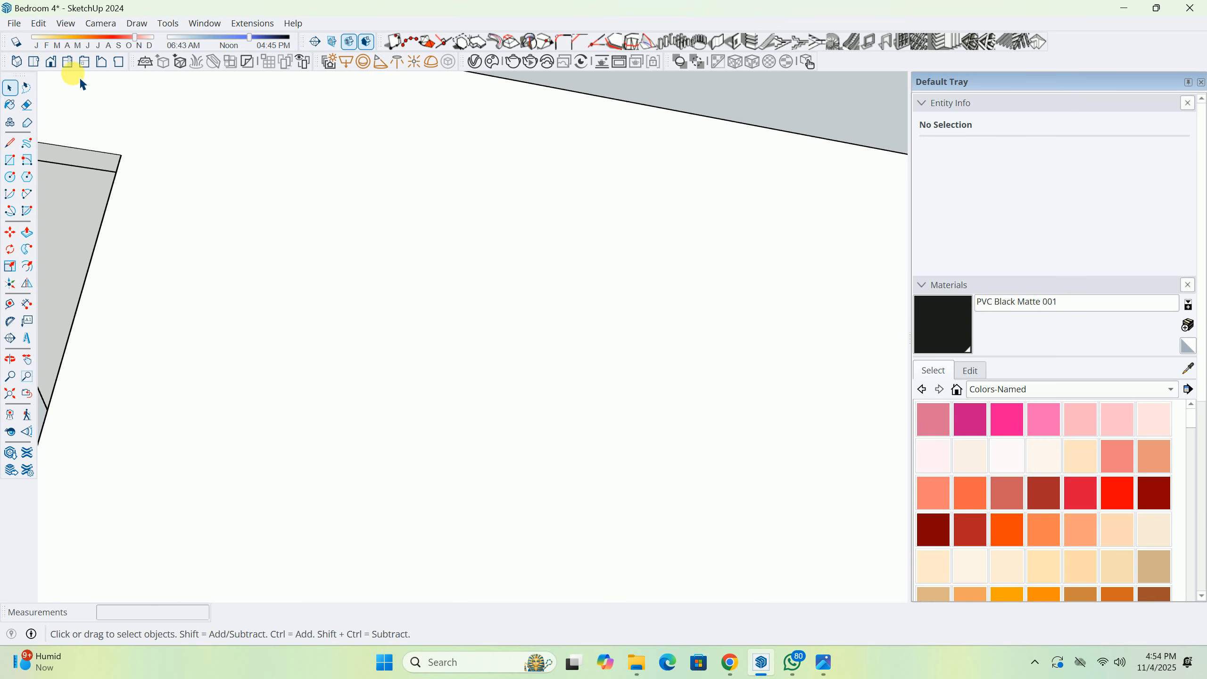
scroll(612, 384, down, 8)
middle_drag(612, 384, 784, 397)
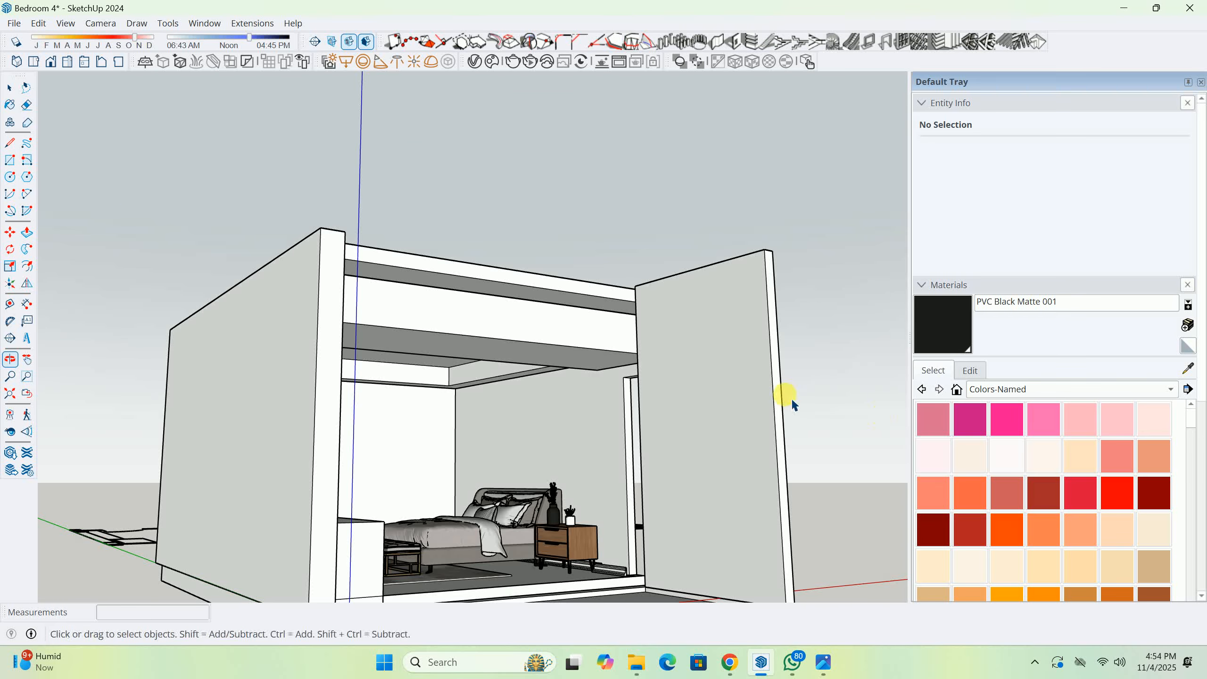
scroll(578, 451, up, 5)
shift+middle_drag(564, 450, 595, 325)
middle_drag(489, 275, 444, 281)
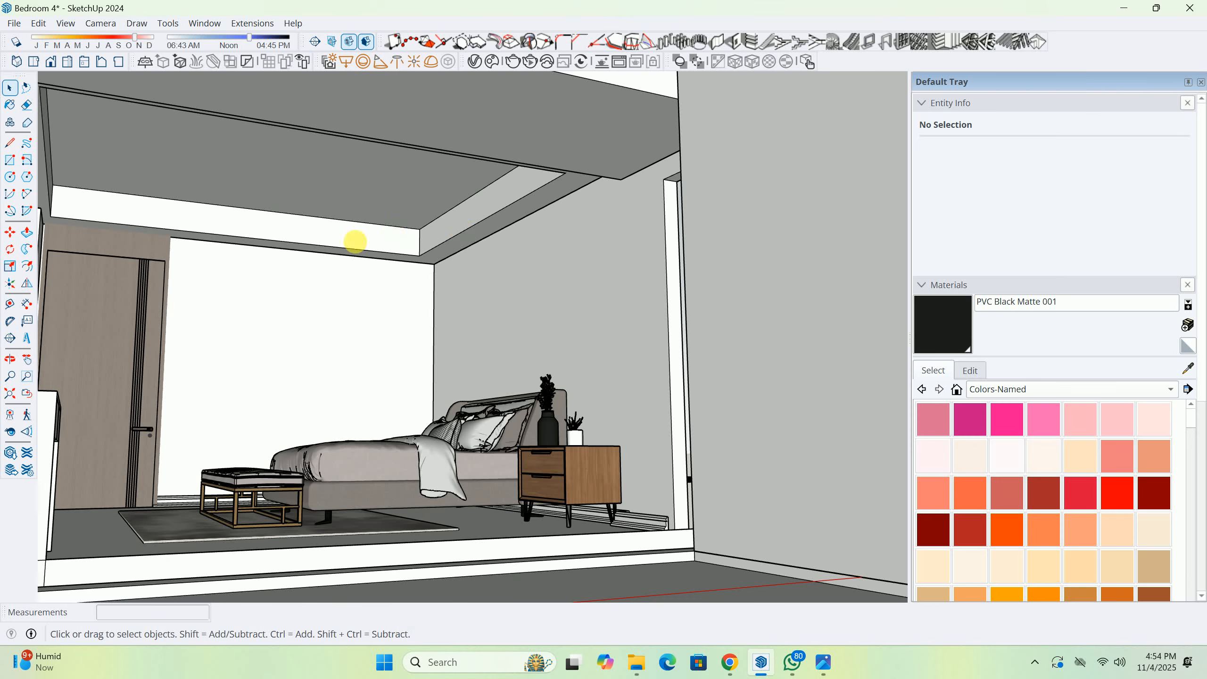
middle_drag(355, 242, 353, 216)
scroll(345, 219, up, 6)
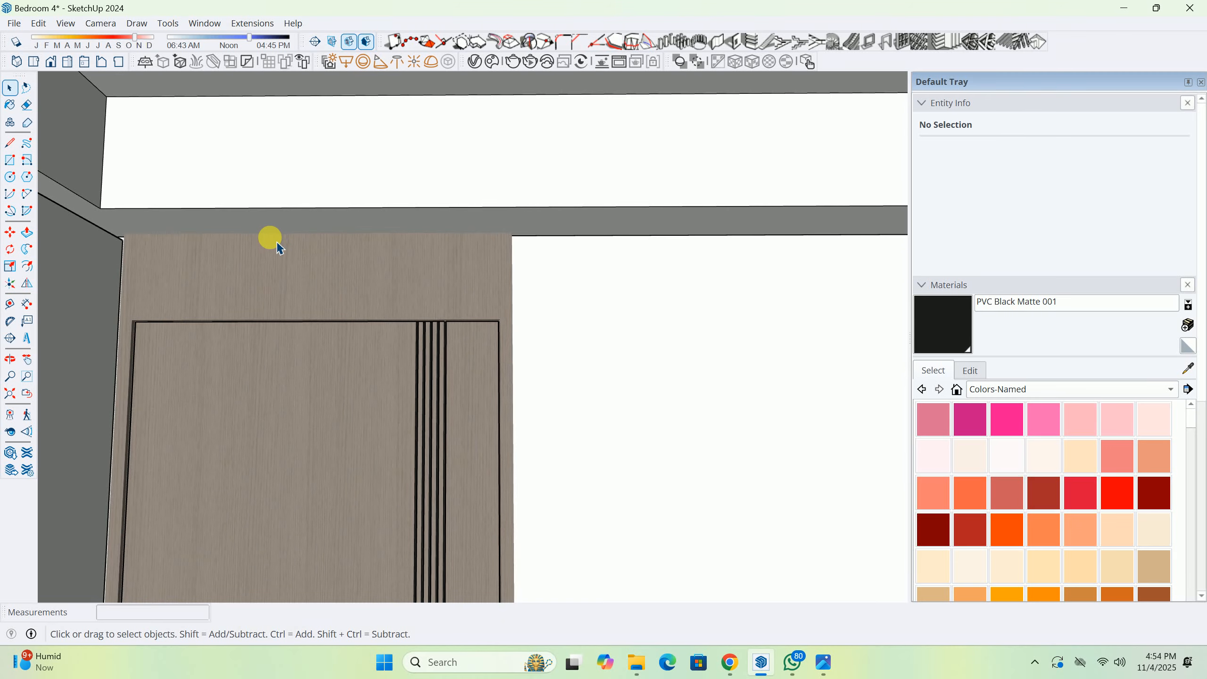
double_click(417, 232)
scroll(464, 251, up, 1)
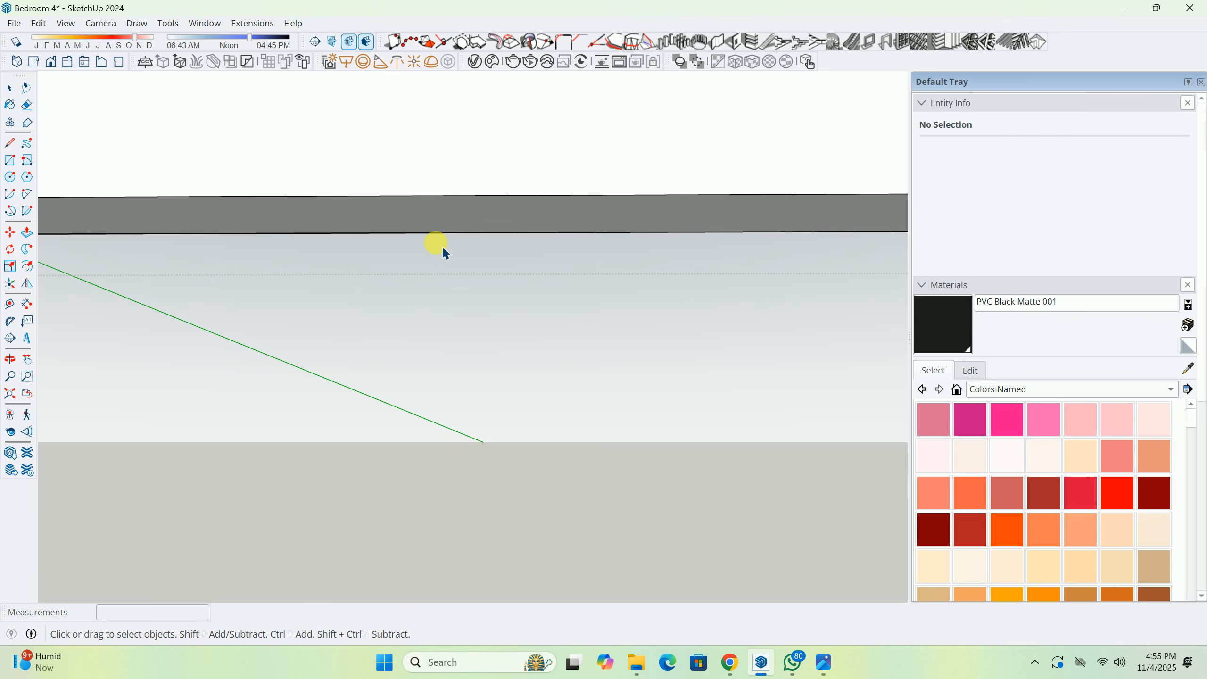
click(443, 247)
Move the door panel group sideways to line it up with the adjoining wall edge.
middle_drag(493, 256, 425, 315)
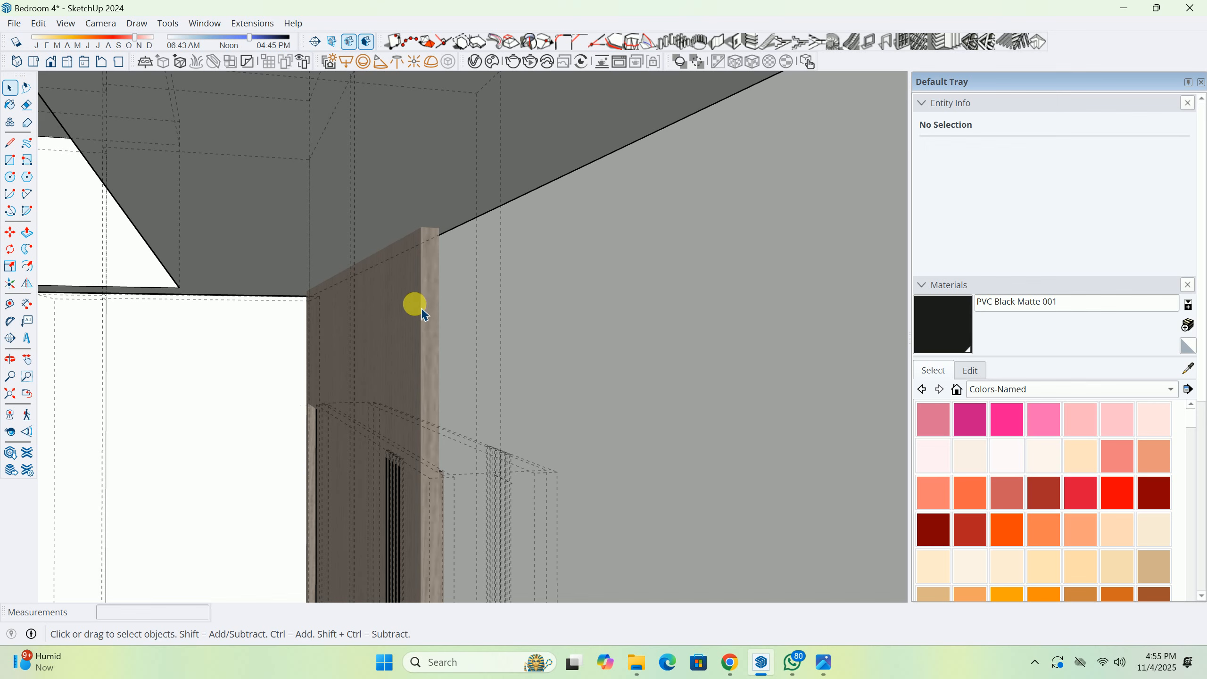
click(421, 309)
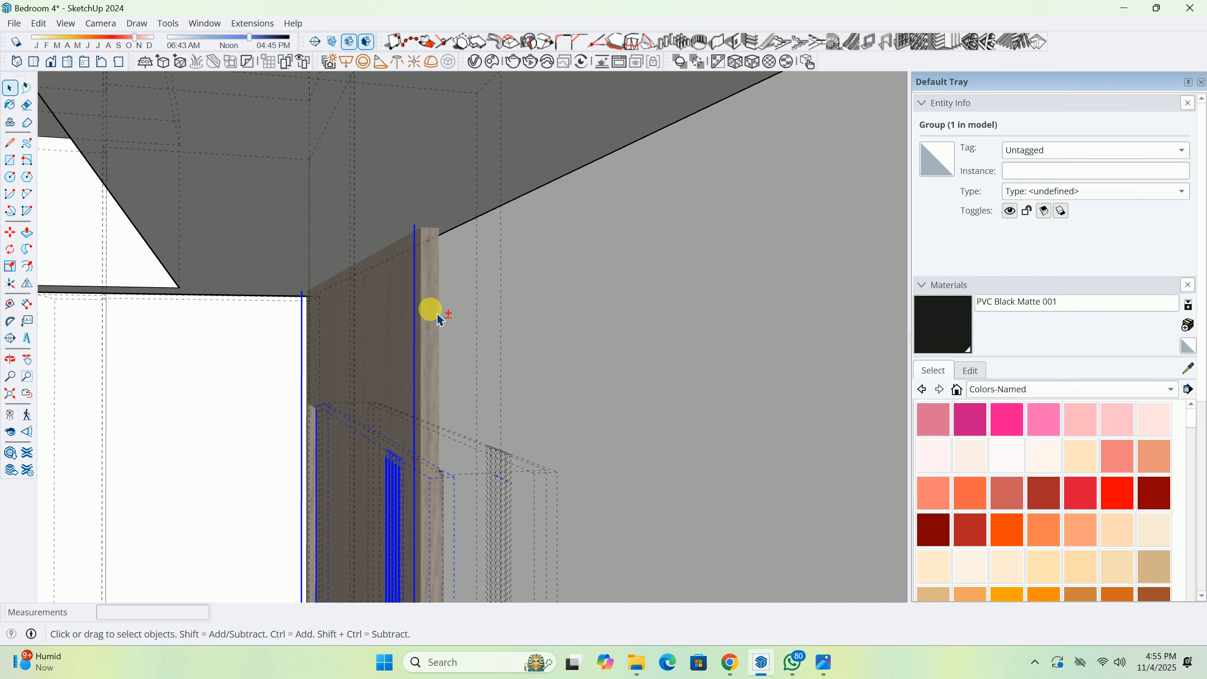
scroll(431, 500, up, 4)
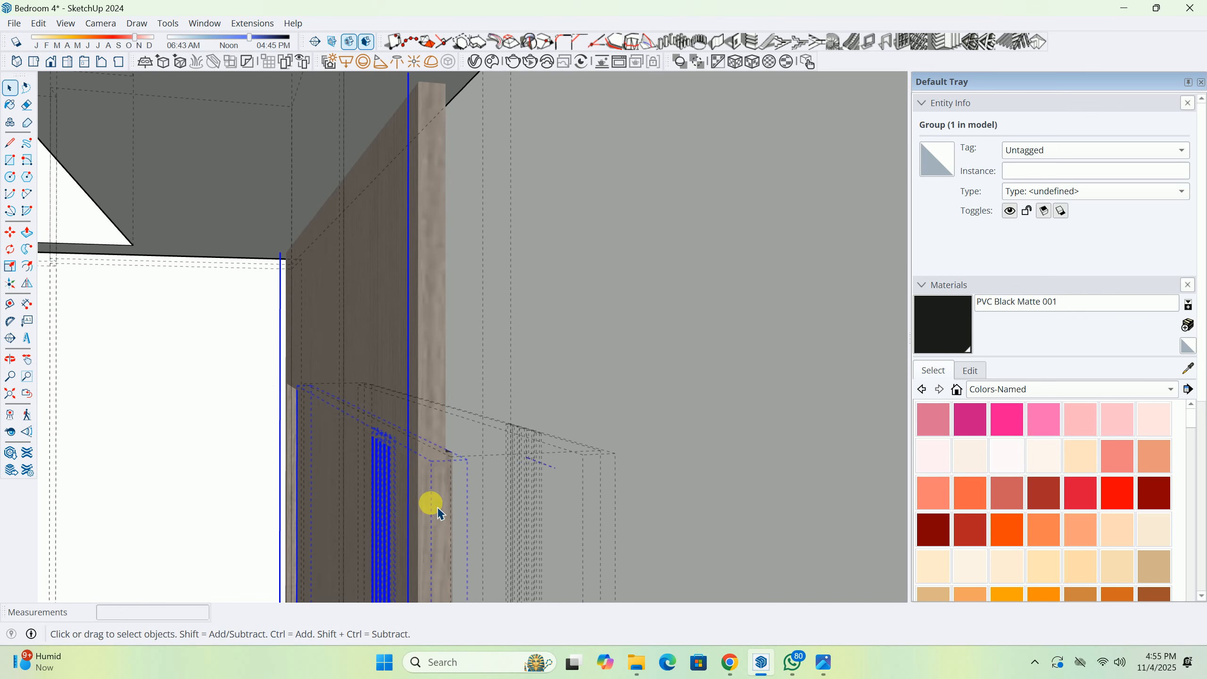
key(m)
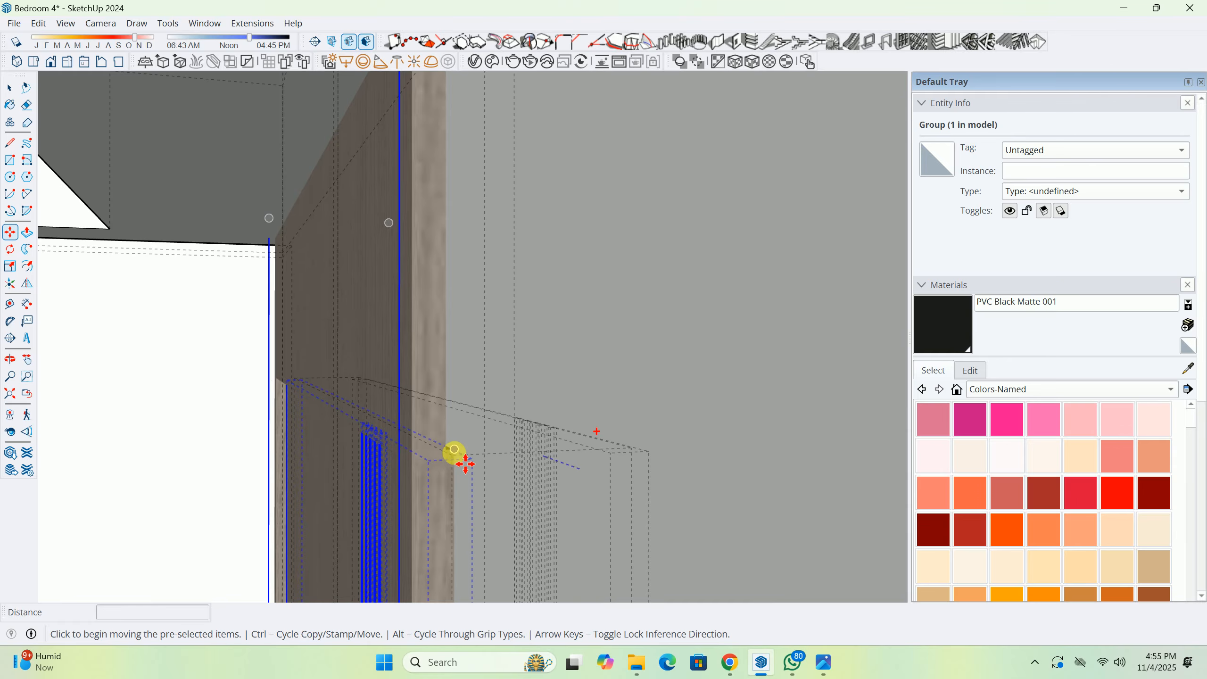
scroll(454, 437, up, 2)
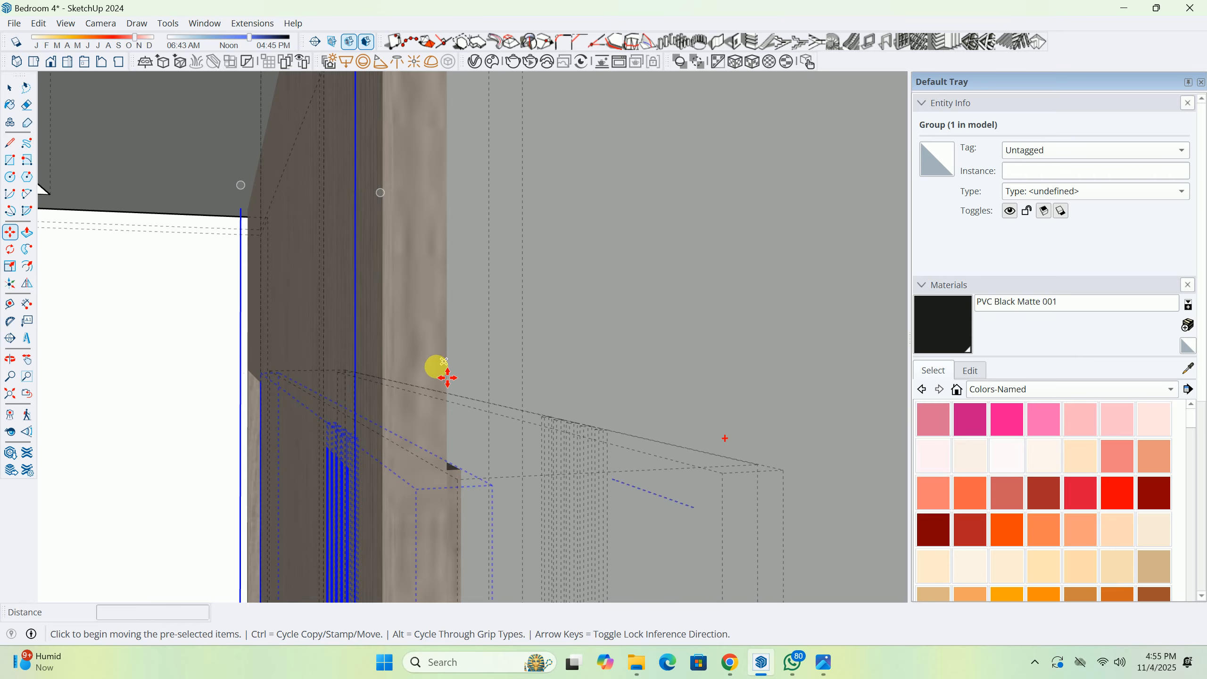
scroll(444, 354, up, 2)
middle_drag(451, 340, 371, 351)
click(392, 336)
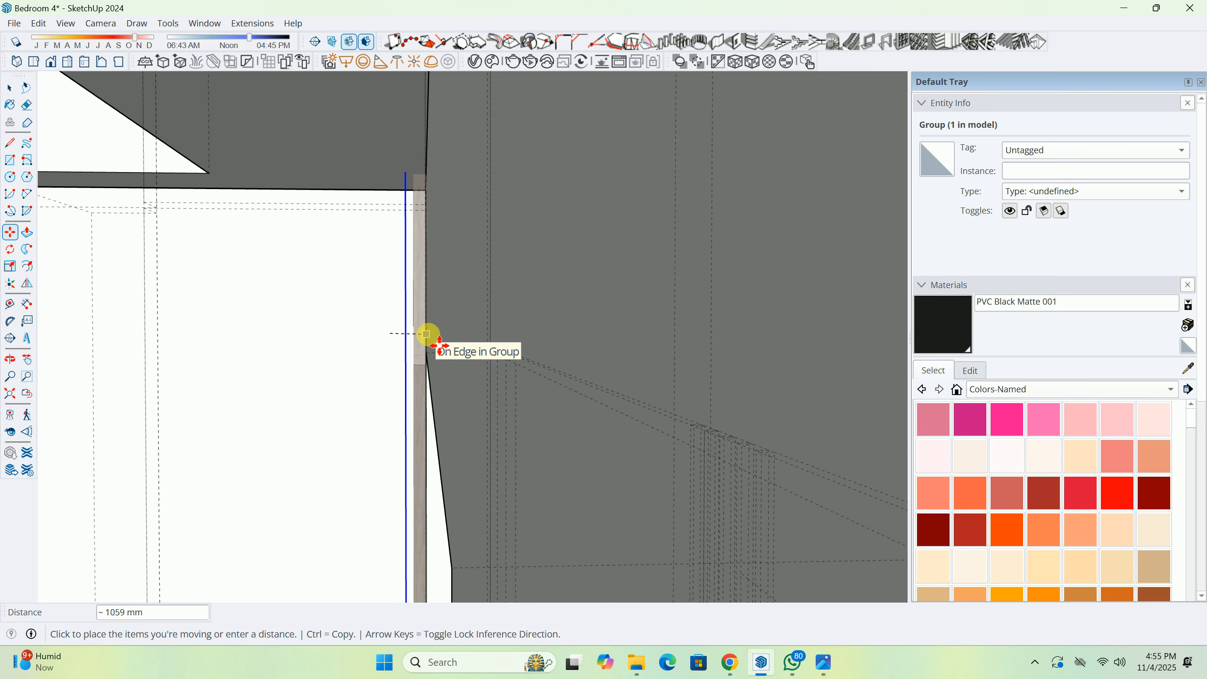
click(514, 344)
middle_drag(514, 344, 557, 257)
key(space)
Push/pull the recess border's underside by 40 mm to suit the upper edge of the door panel.
double_click(555, 253)
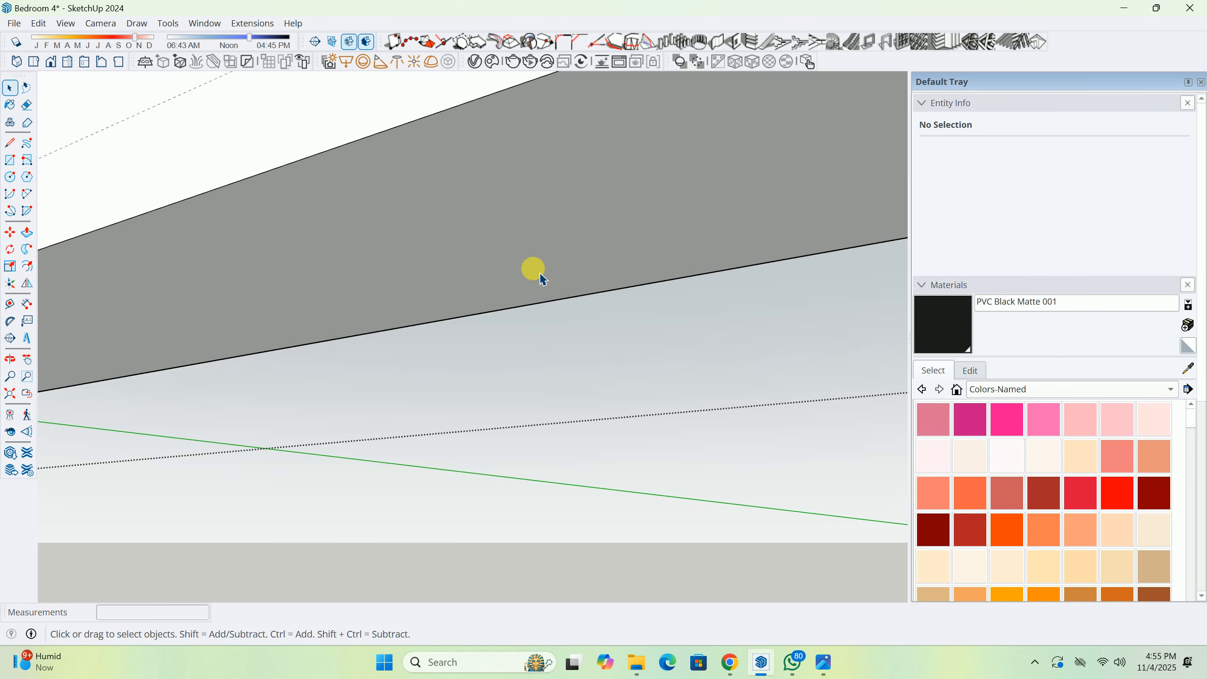
key(p)
click(532, 285)
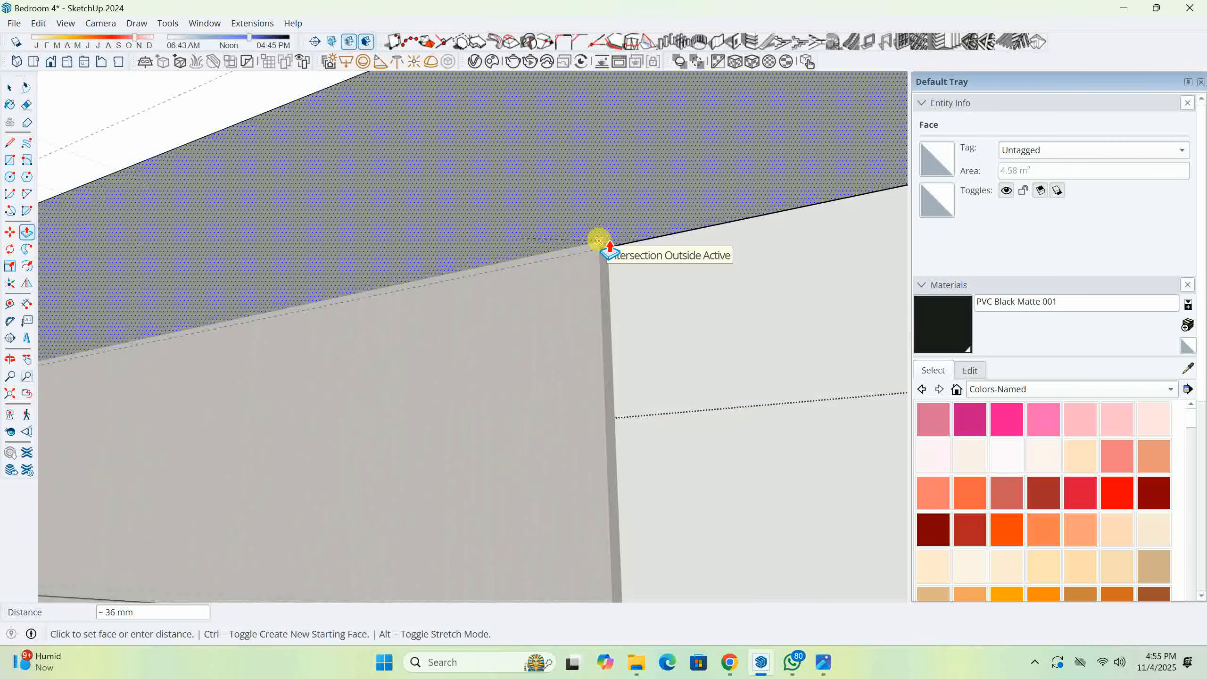
text(4)
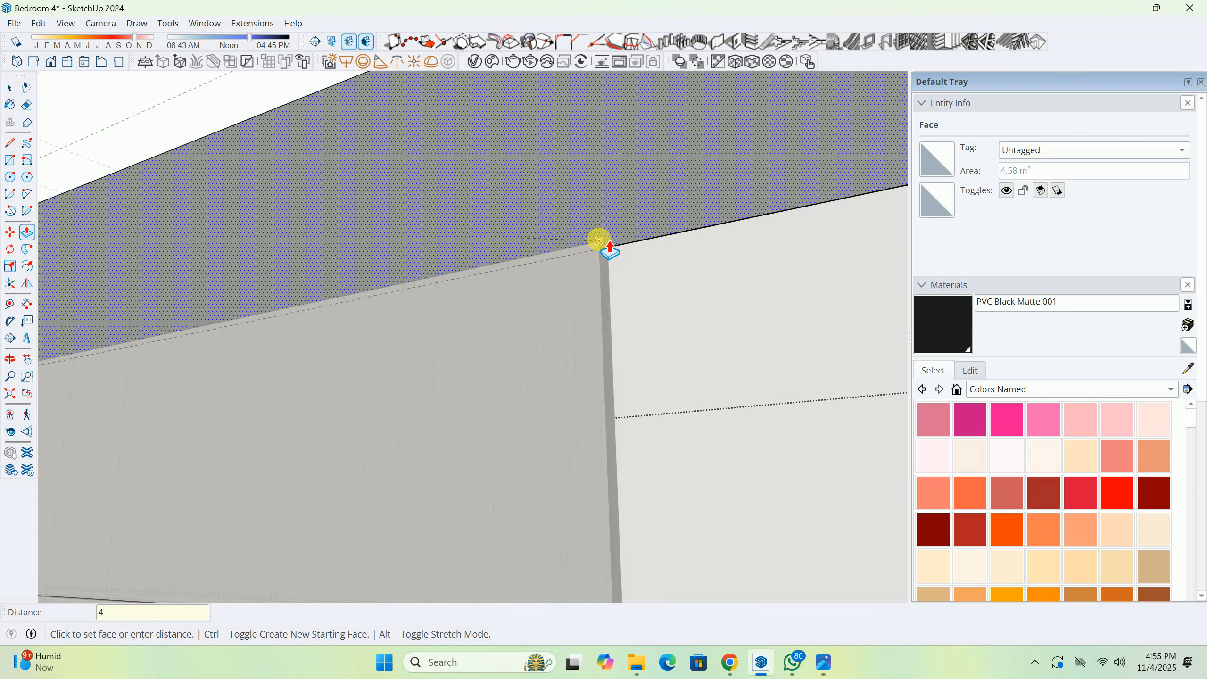
text(0)
key(Return)
scroll(598, 244, down, 4)
middle_drag(431, 259, 601, 259)
key(space)
scroll(600, 259, down, 4)
click(560, 286)
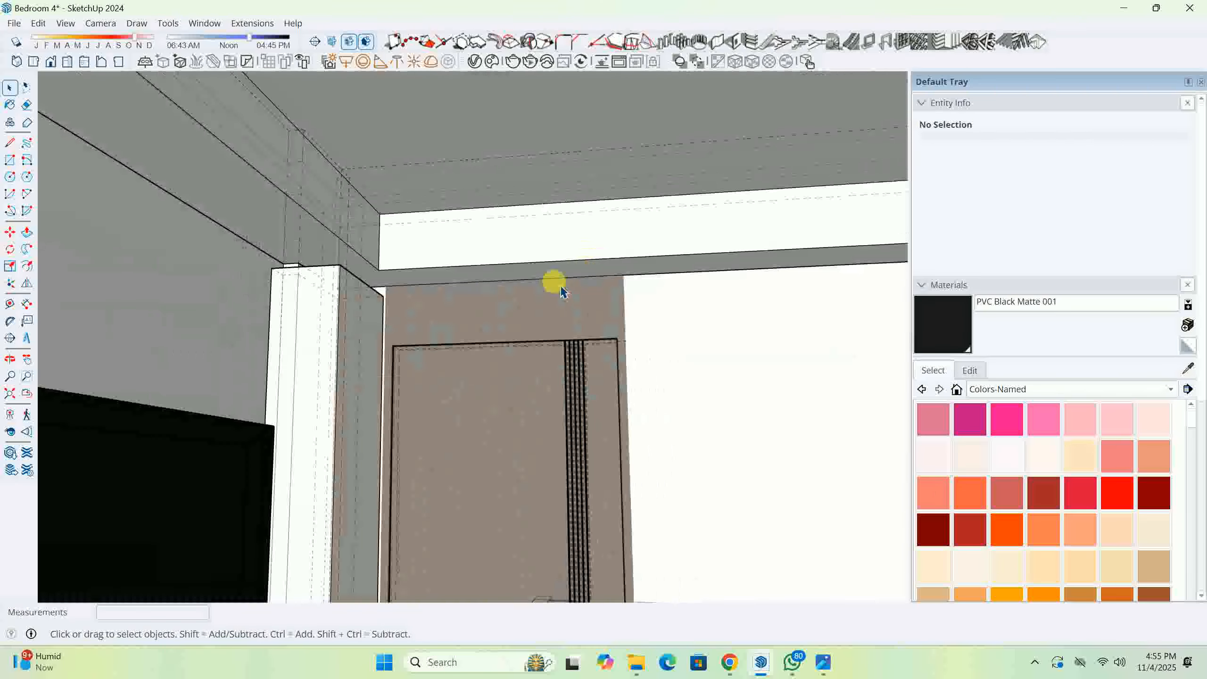
Measure the step height between the recess border and the lower strip near the TV wall.
scroll(560, 286, down, 5)
middle_drag(528, 305, 536, 209)
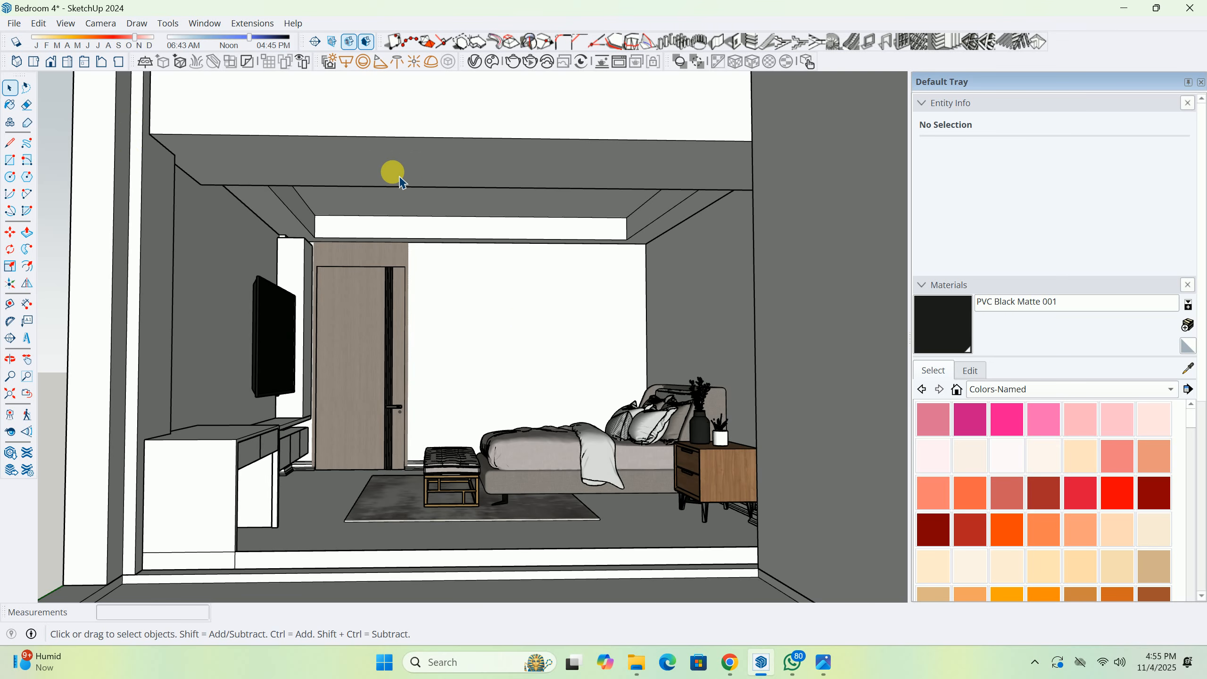
middle_drag(399, 177, 11, 173)
scroll(204, 190, up, 5)
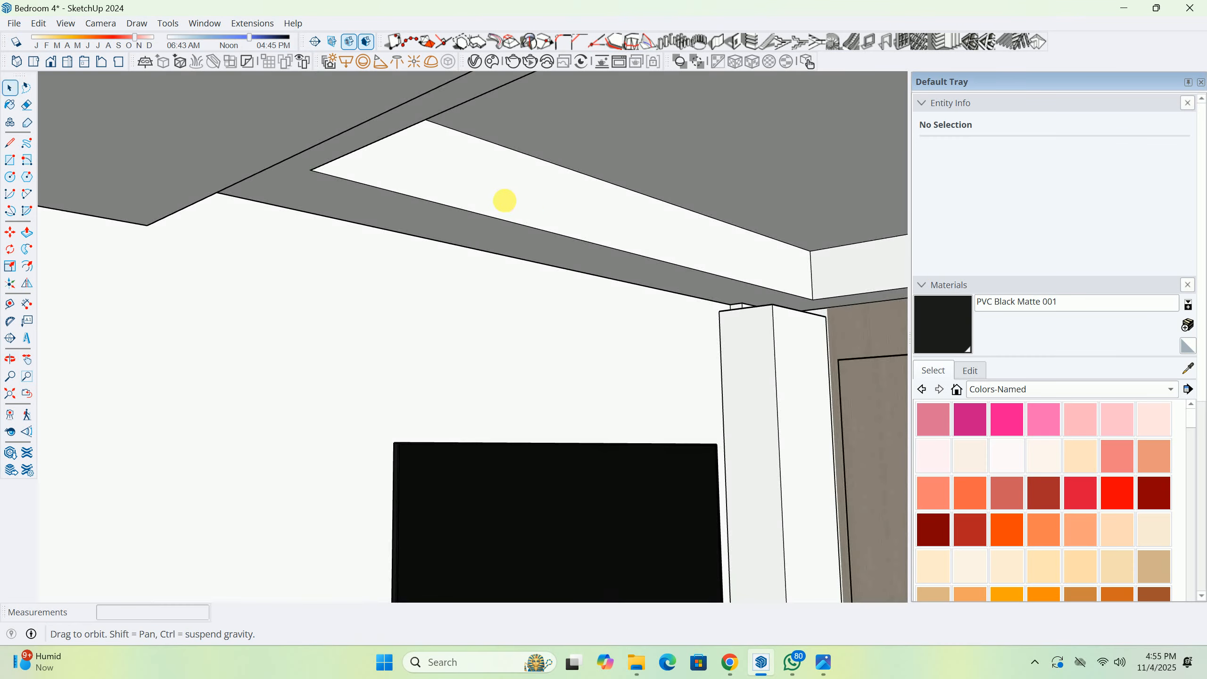
middle_drag(504, 201, 518, 223)
middle_drag(351, 236, 485, 229)
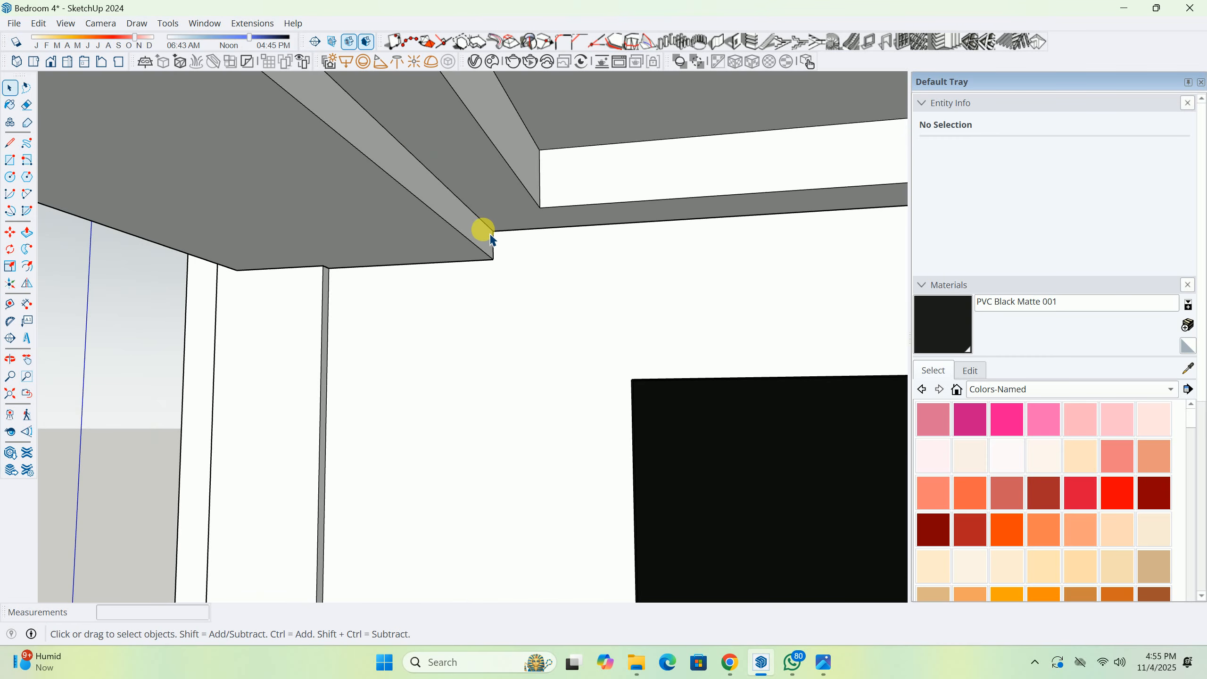
scroll(485, 222, up, 3)
key(t)
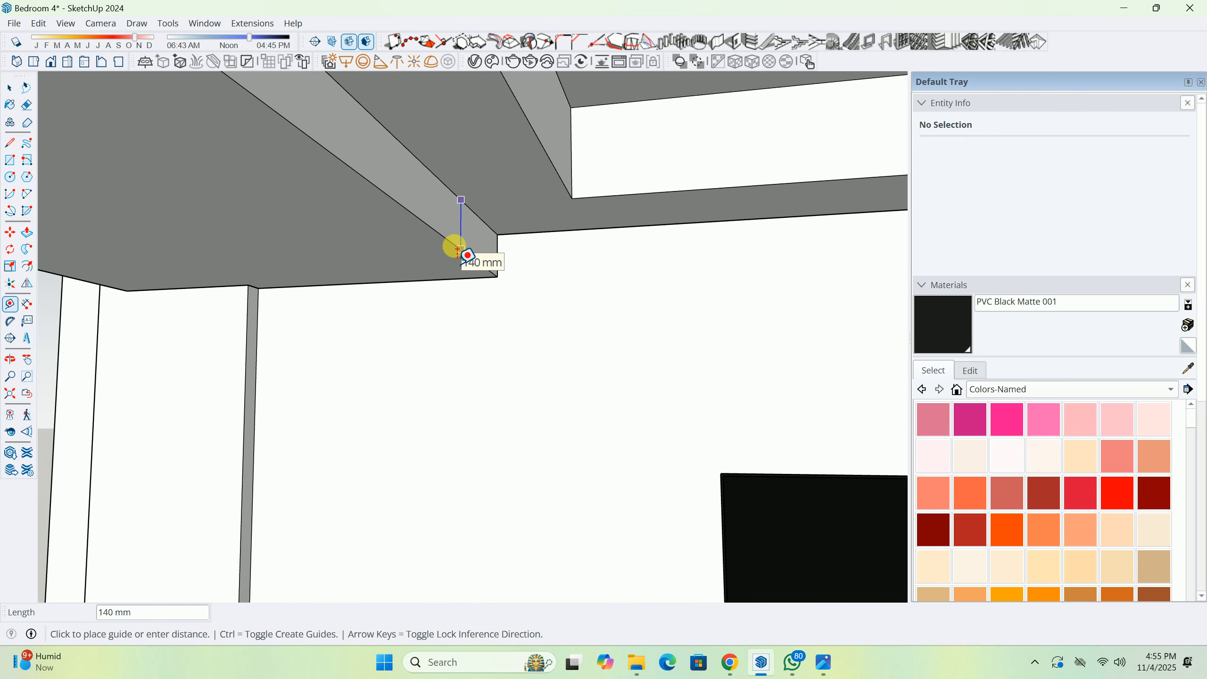
key(space)
middle_drag(463, 243, 276, 197)
scroll(449, 217, down, 3)
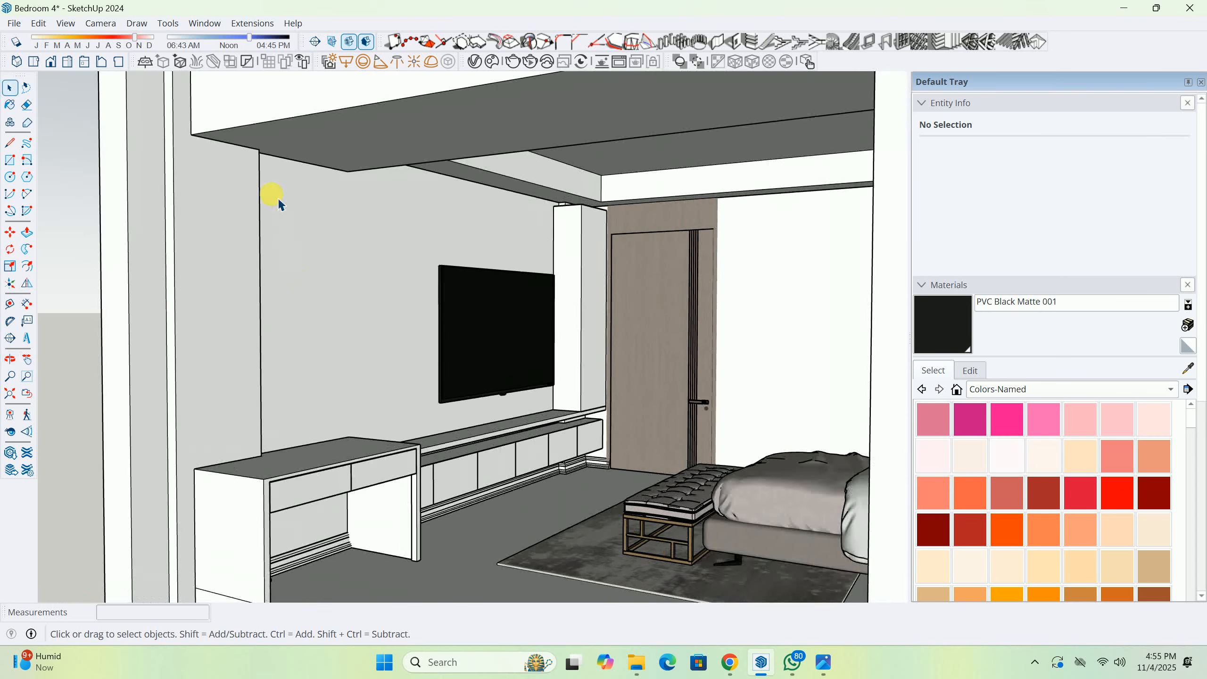
Switch to the photo viewer and view the whole reference image Bed wall Design 1.jpg.
click(812, 675)
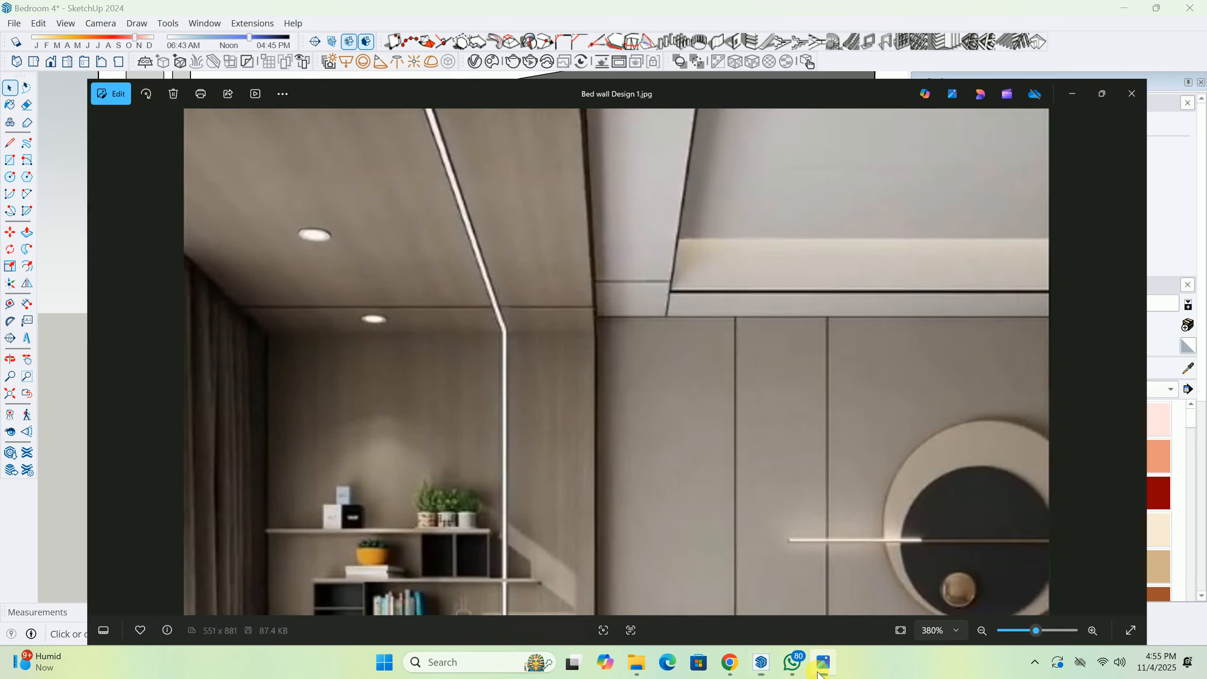
scroll(511, 383, down, 4)
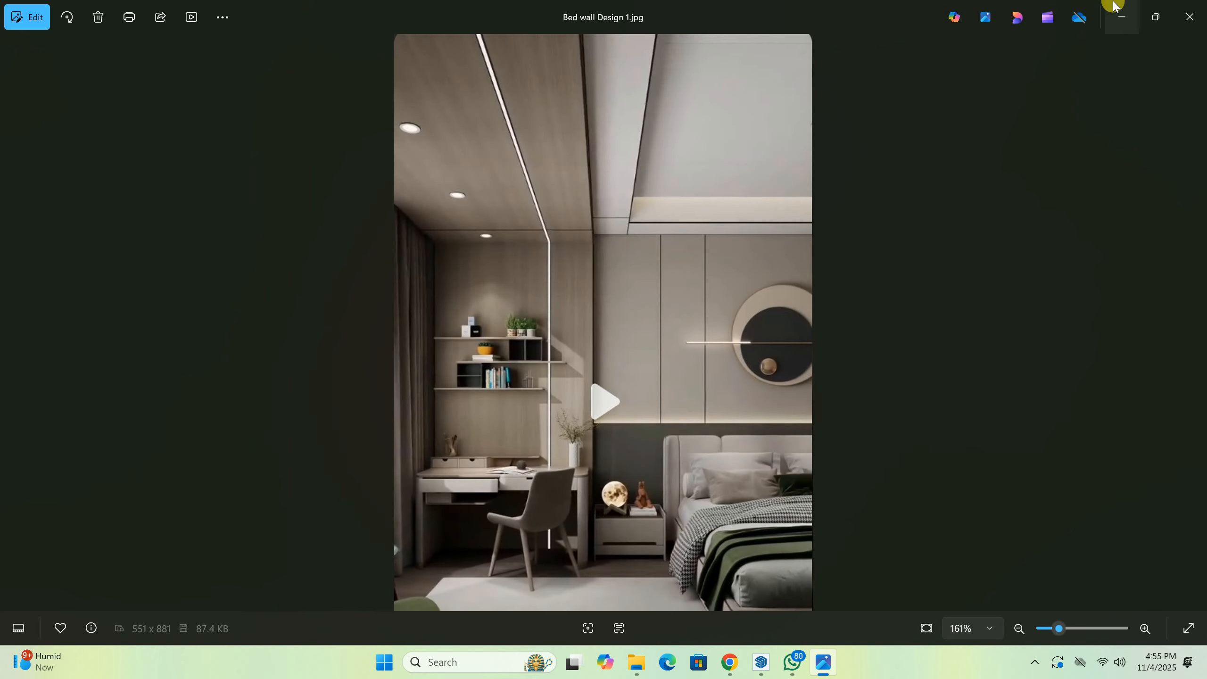
Switch back to the SketchUp model and measure the 2D floor plan's offset between the wall line and the panel line at the TV wall.
click(1114, 5)
double_click(307, 156)
middle_drag(290, 148, 627, 535)
scroll(410, 362, up, 3)
scroll(406, 340, down, 8)
key(space)
click(403, 319)
middle_drag(572, 426, 689, 334)
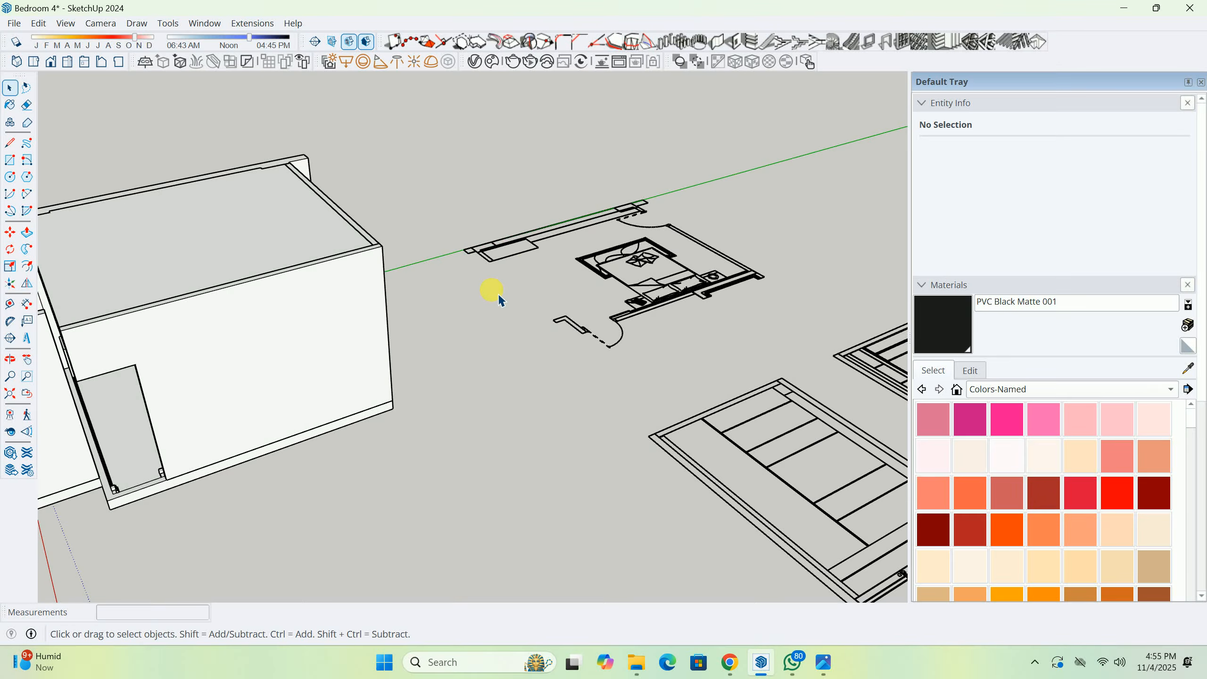
middle_drag(713, 430, 378, 244)
scroll(293, 161, up, 8)
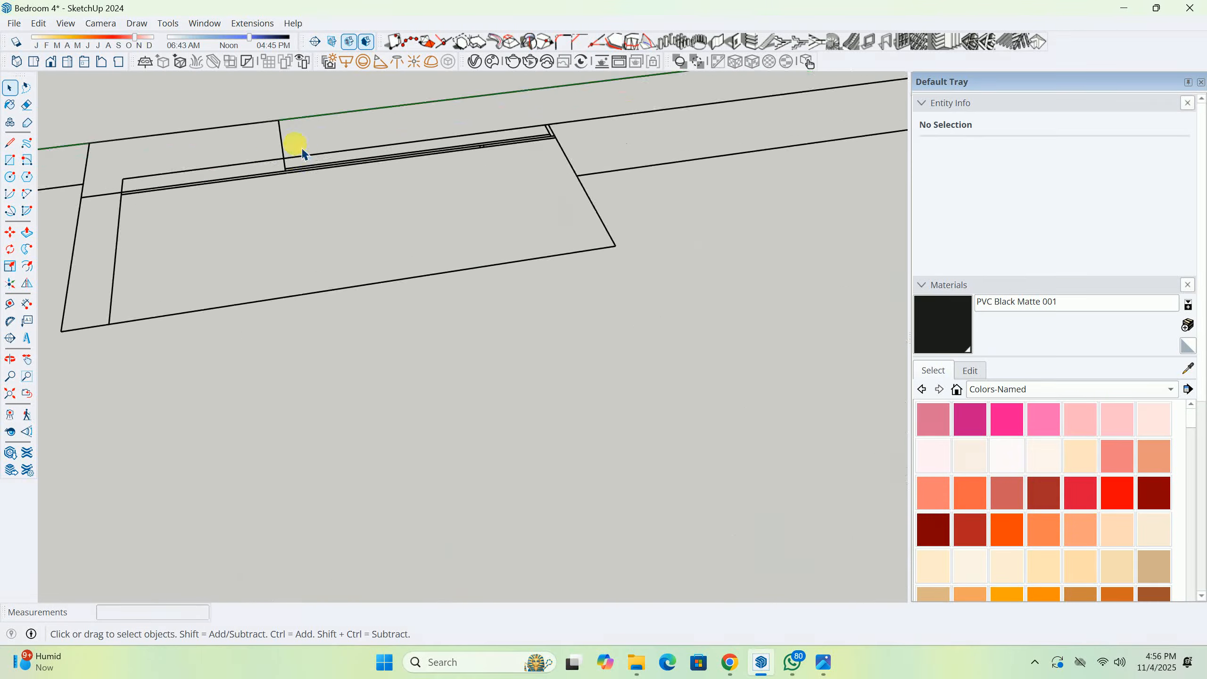
middle_drag(250, 184, 459, 385)
key(t)
scroll(600, 323, up, 2)
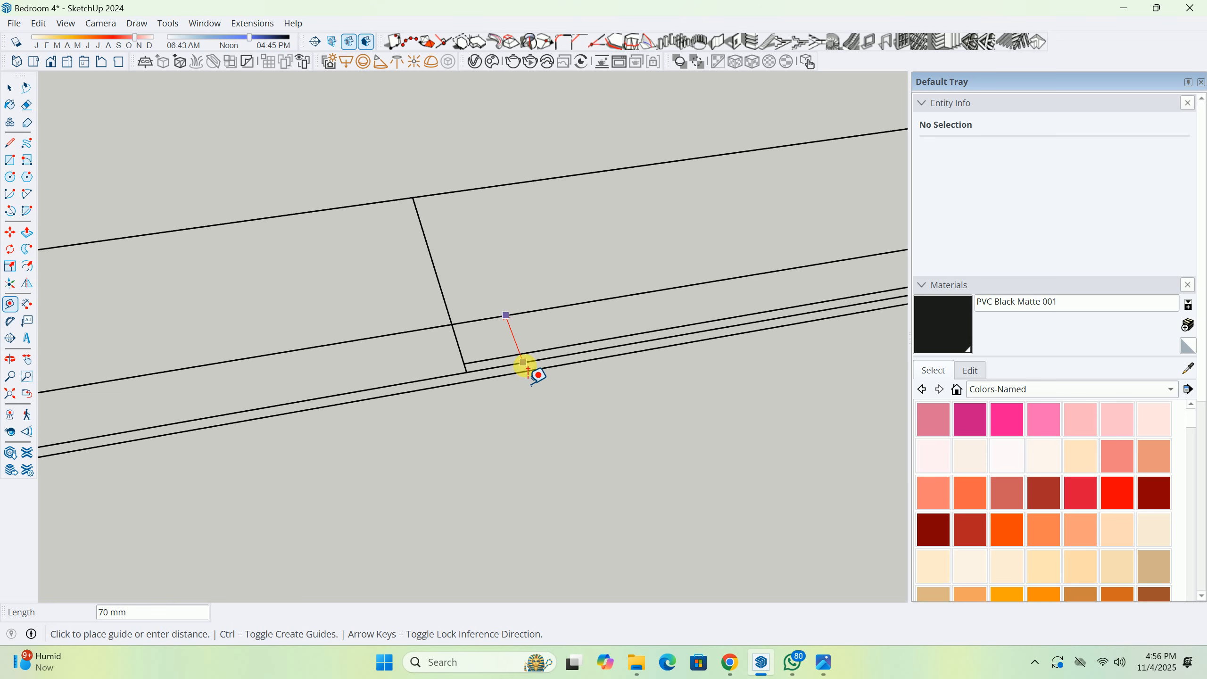
click(481, 379)
Measure the panel thickness between the two parallel lines beside the TV wall in the floor plan.
scroll(480, 380, up, 3)
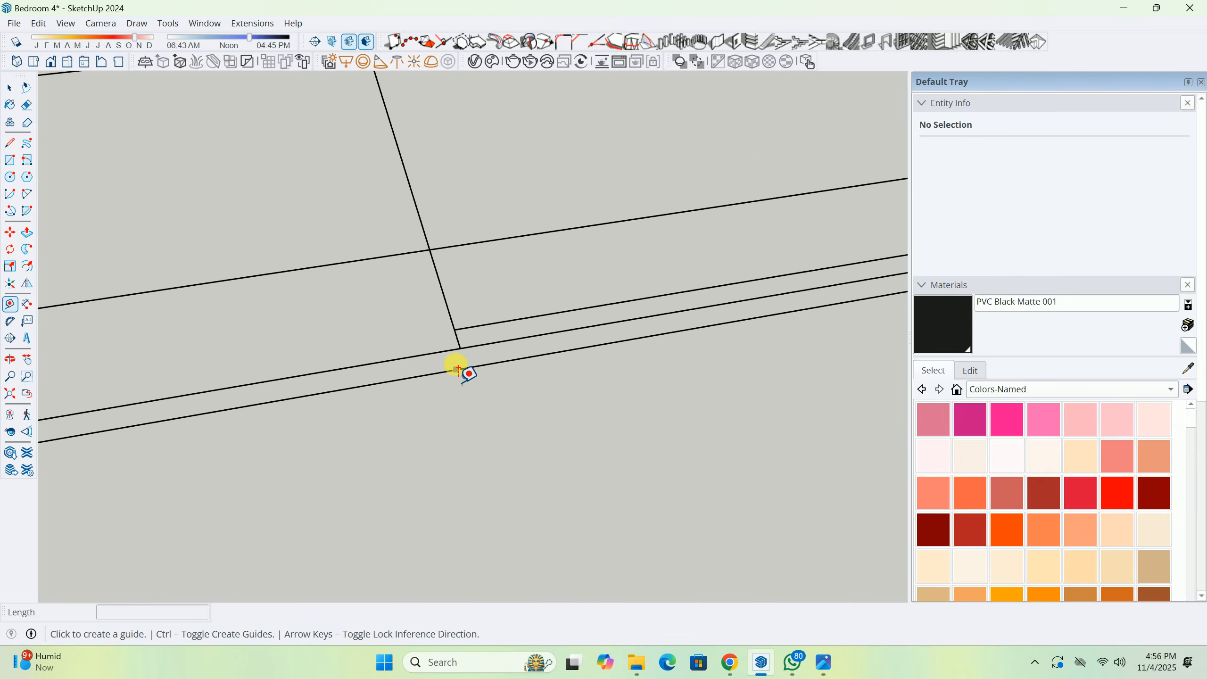
click(432, 354)
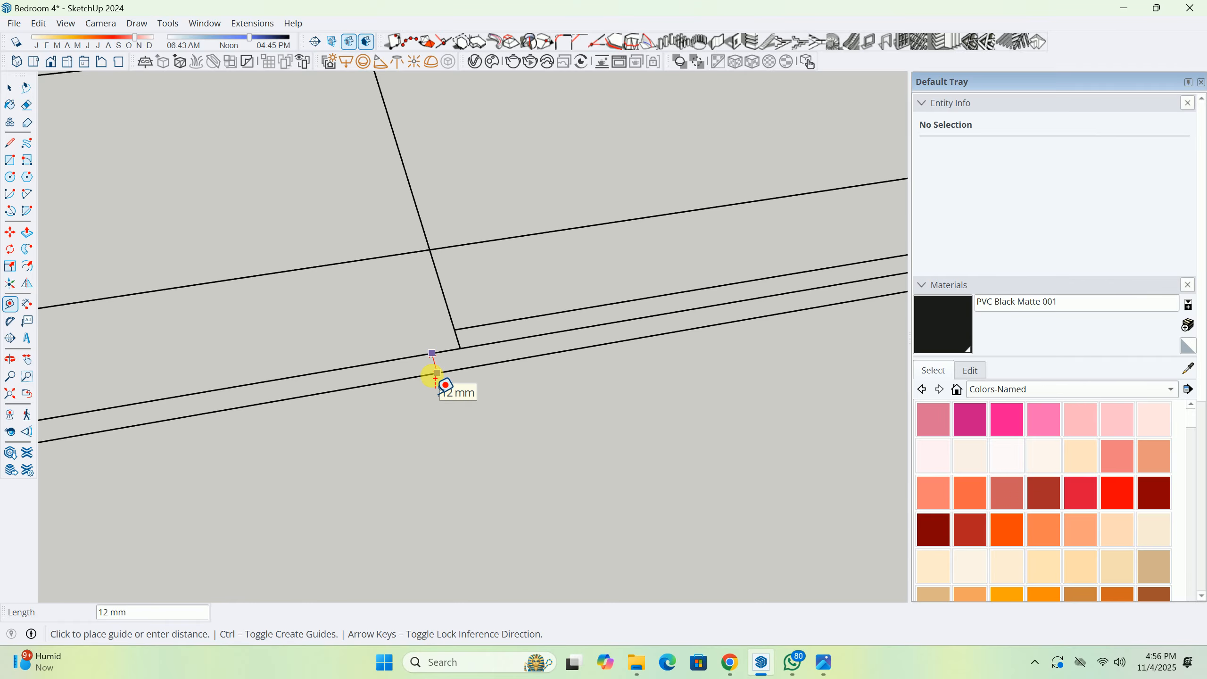
key(space)
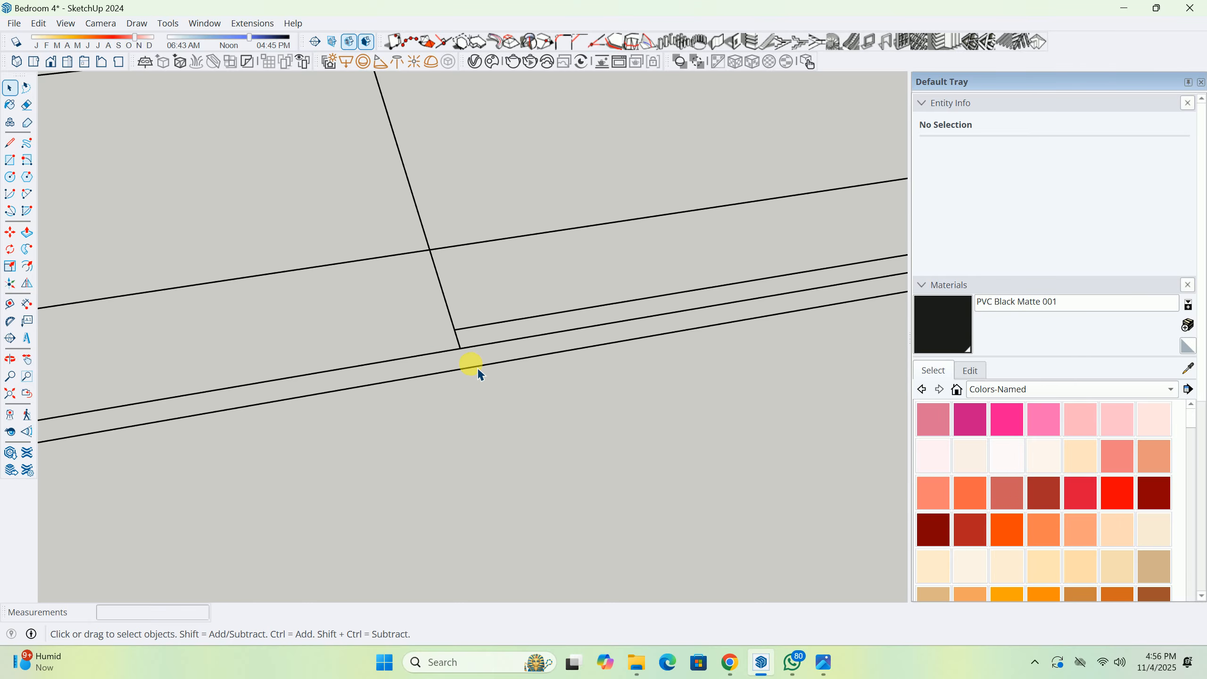
Review the TV wall area of the floor plan against the reference image in the photo viewer, then return to the model.
middle_drag(502, 341, 687, 321)
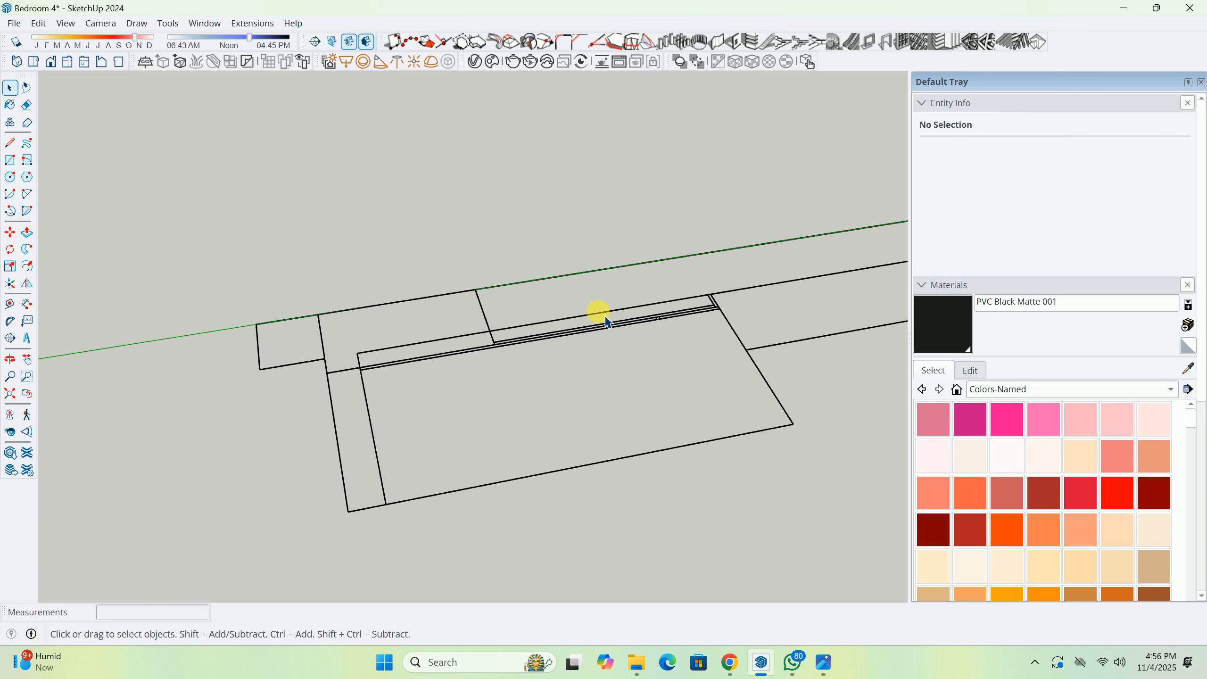
scroll(660, 319, up, 2)
scroll(658, 361, down, 4)
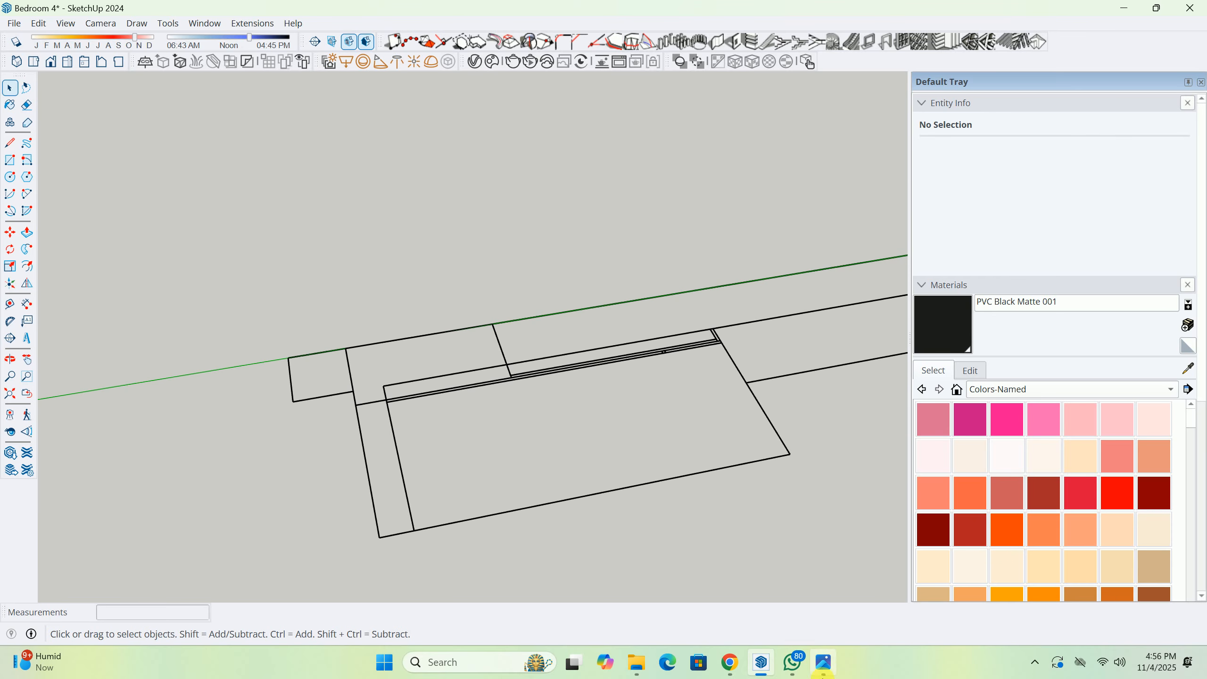
click(824, 665)
click(1122, 17)
Open the false ceiling group and place guides 12 mm apart along the lowered strip's underside at the TV wall, checking their distance from the strip's edge.
mouse_move(377, 409)
middle_down()
mouse_move(464, 440)
mouse_move(532, 406)
middle_up()
scroll(532, 403, down, 4)
middle_drag(333, 425, 951, 334)
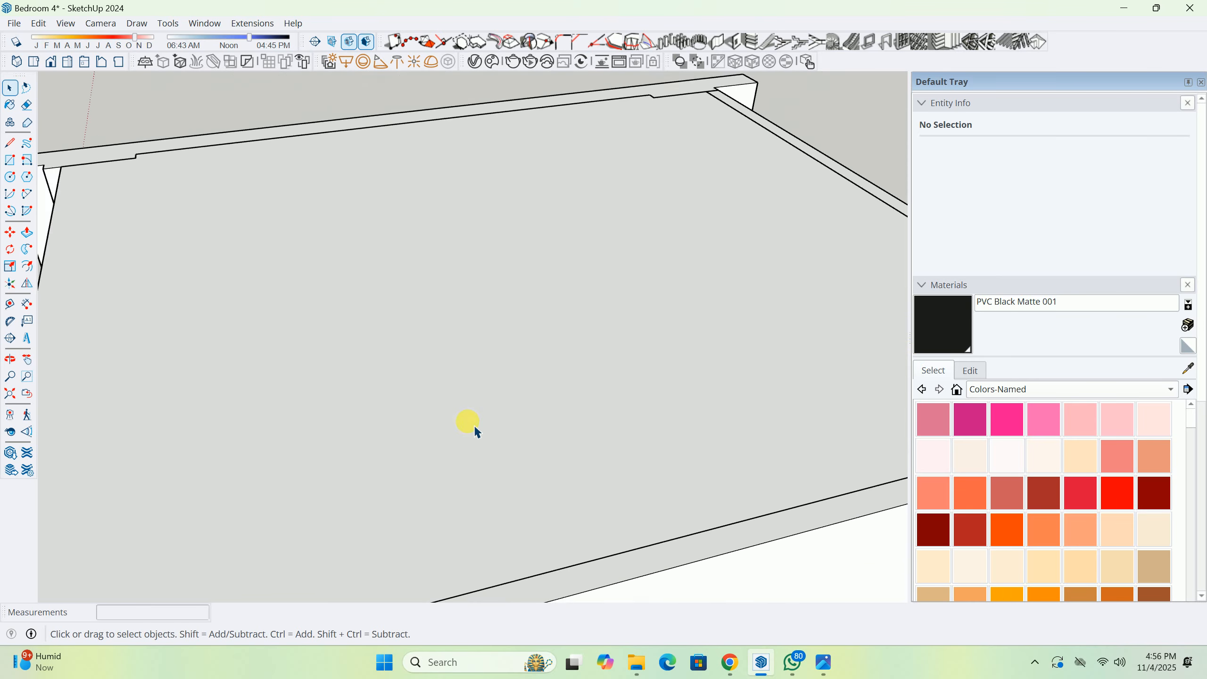
middle_drag(347, 461, 922, 220)
middle_drag(580, 352, 704, 361)
scroll(703, 361, down, 4)
mouse_move(243, 435)
middle_down()
mouse_move(613, 333)
mouse_move(452, 66)
mouse_move(561, 330)
mouse_move(625, 445)
mouse_move(582, 277)
middle_up()
scroll(613, 329, up, 2)
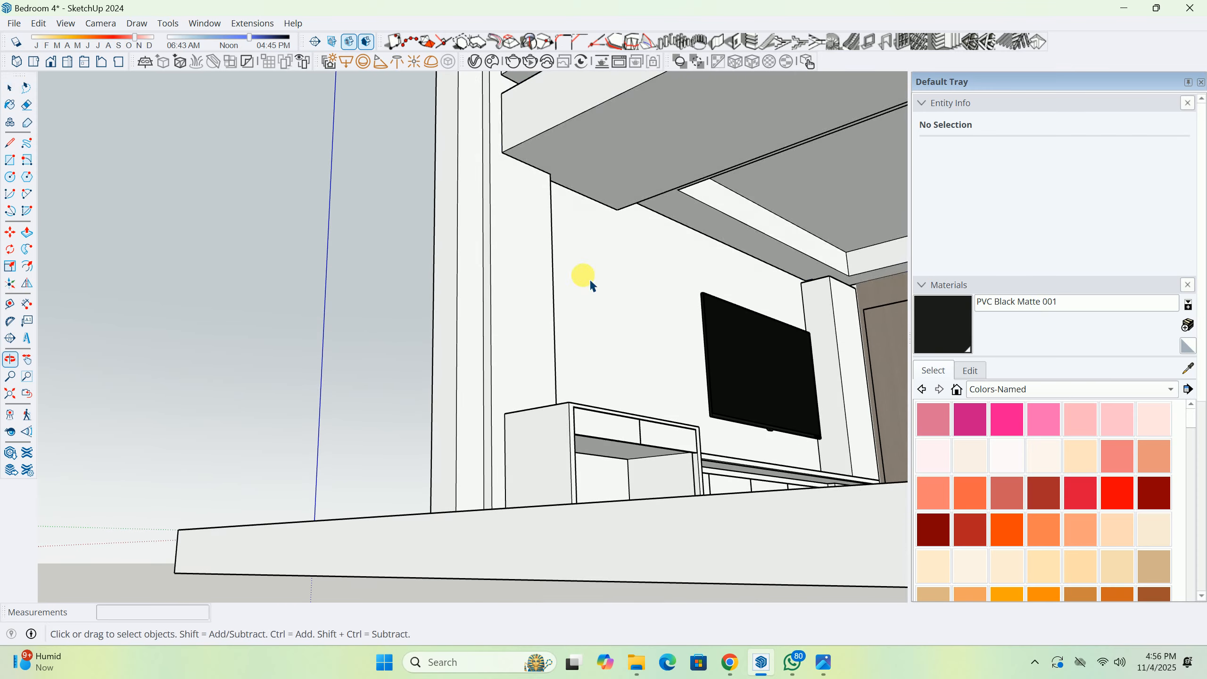
scroll(577, 176, up, 3)
scroll(577, 172, up, 1)
middle_drag(580, 170, 581, 226)
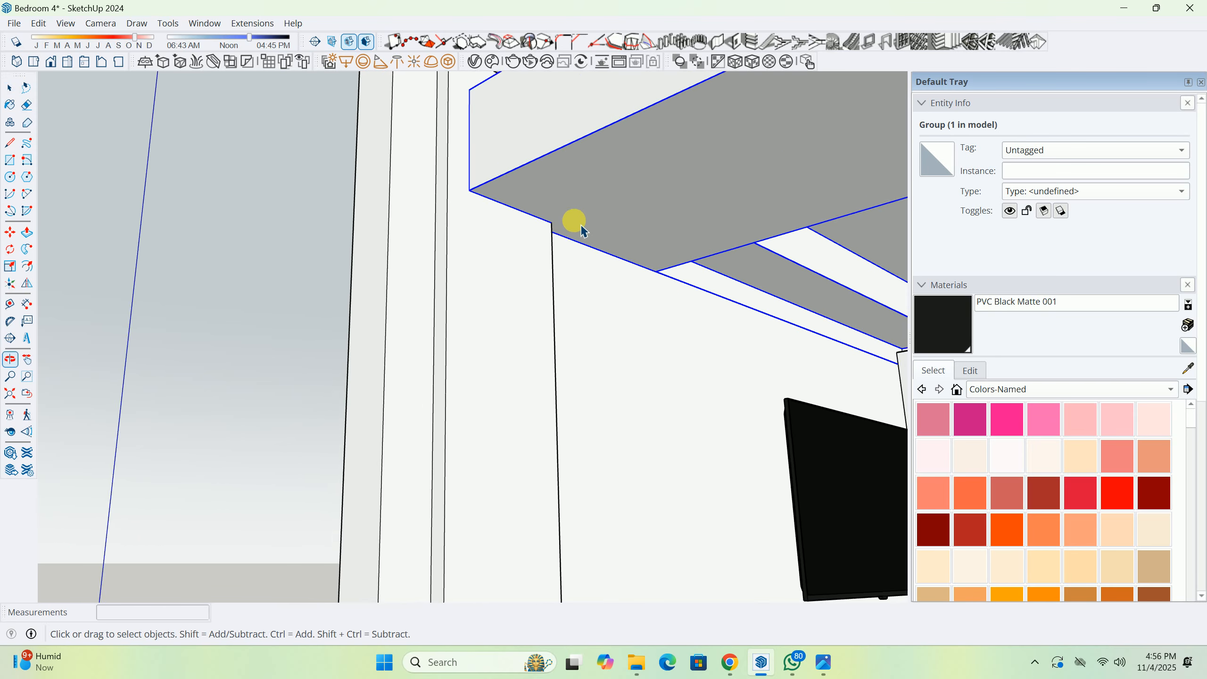
scroll(577, 215, up, 1)
double_click(575, 213)
scroll(542, 216, up, 1)
key(t)
scroll(502, 209, up, 1)
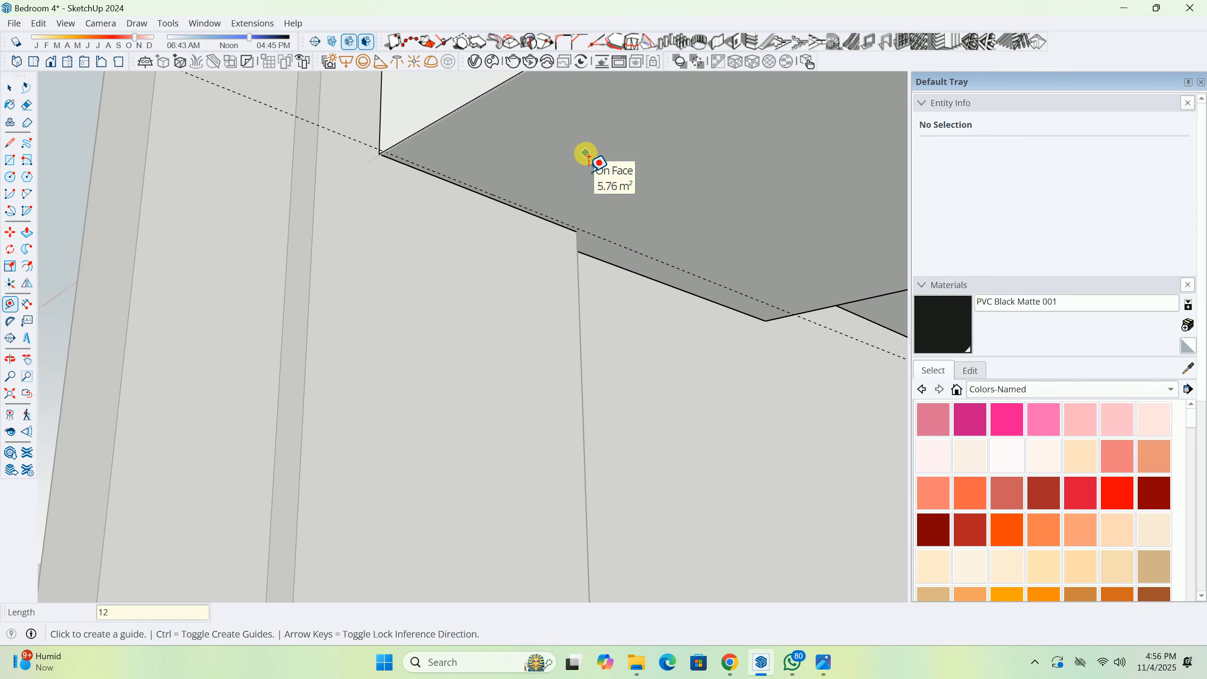
scroll(581, 257, up, 3)
click(579, 284)
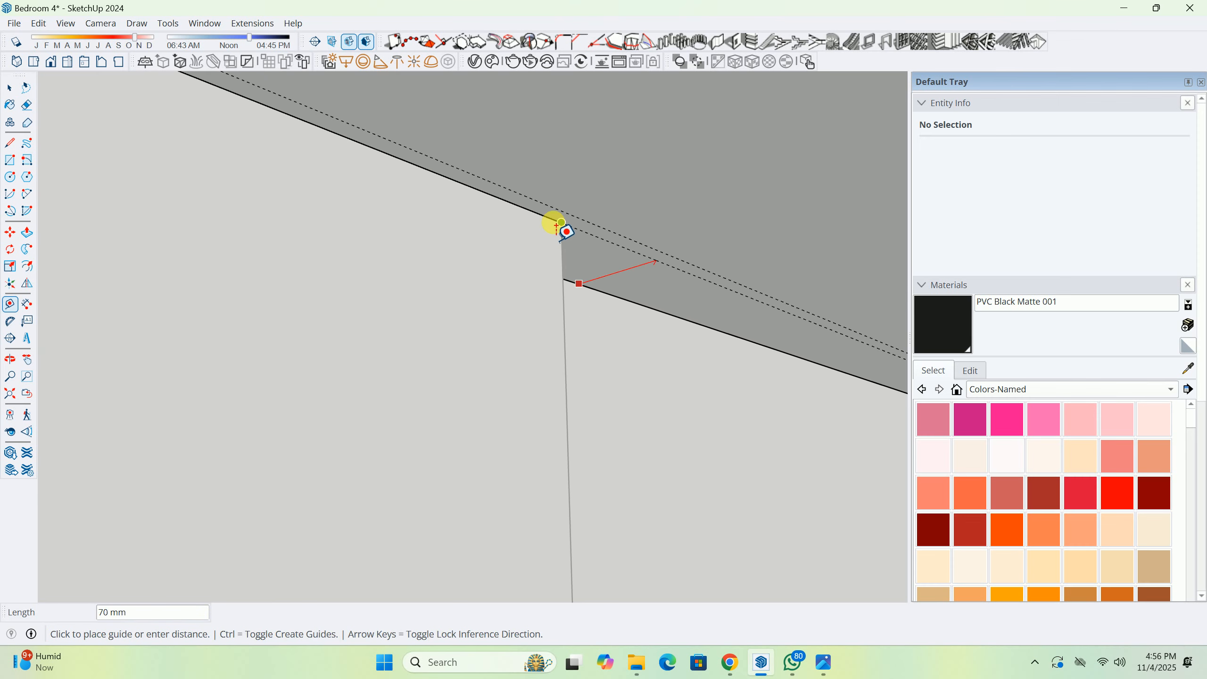
scroll(560, 223, down, 3)
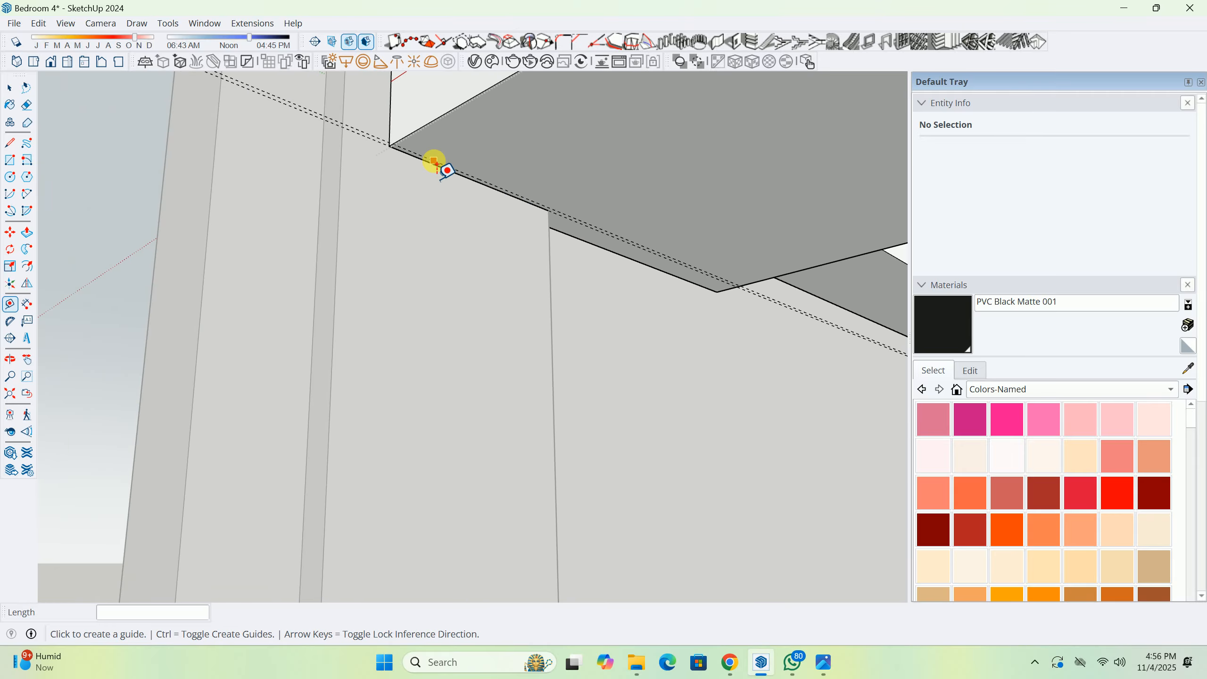
Leave the ceiling group and draw a 12 mm by 1350 mm rectangle between the guides across the lowered strip's underside.
key(r)
scroll(394, 157, up, 2)
key(space)
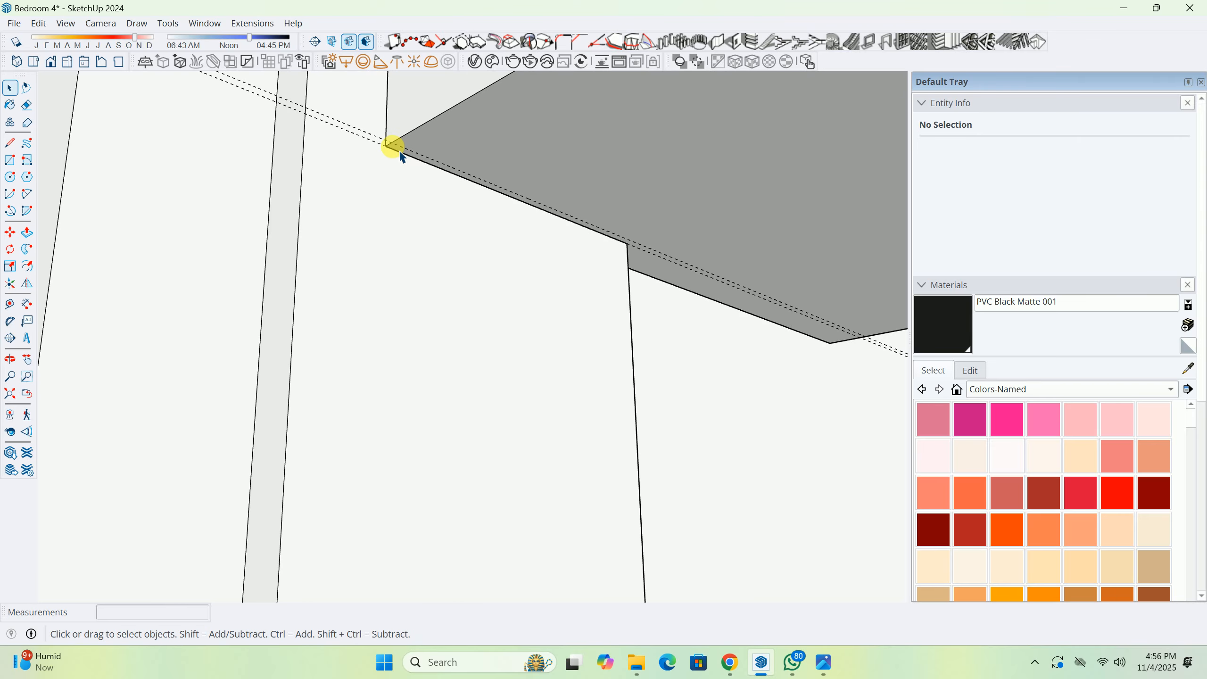
key(r)
scroll(395, 160, up, 1)
click(390, 141)
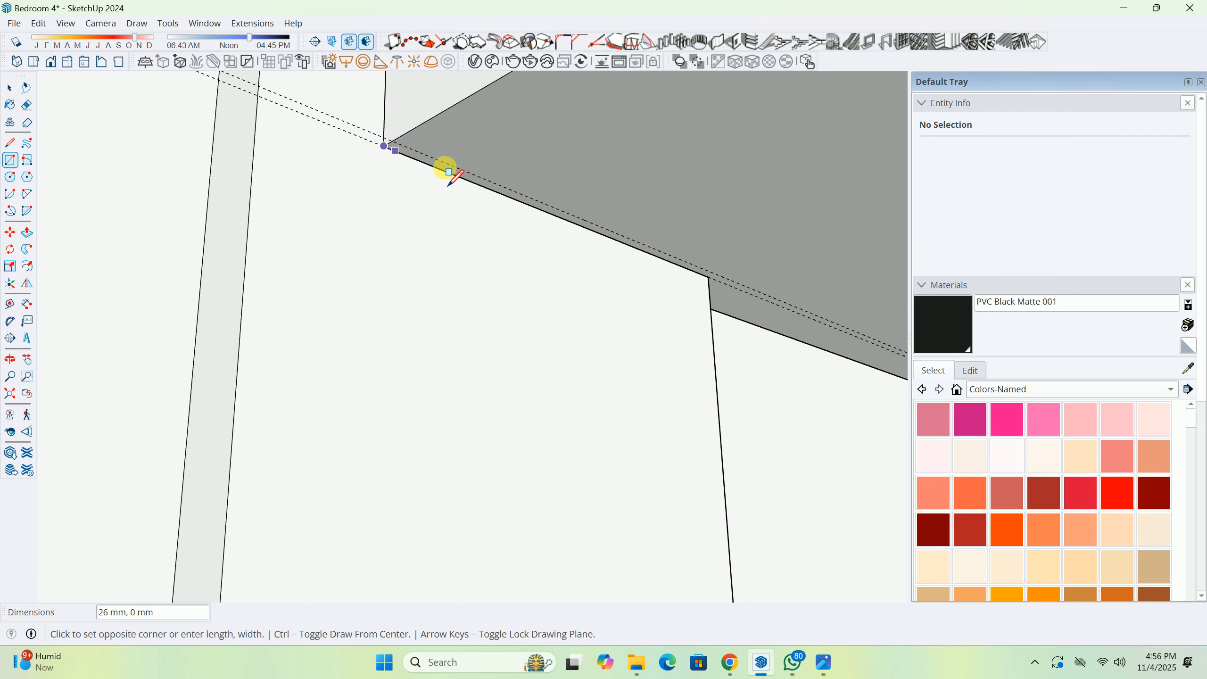
shift+middle_drag(769, 250, 391, 68)
scroll(689, 233, up, 3)
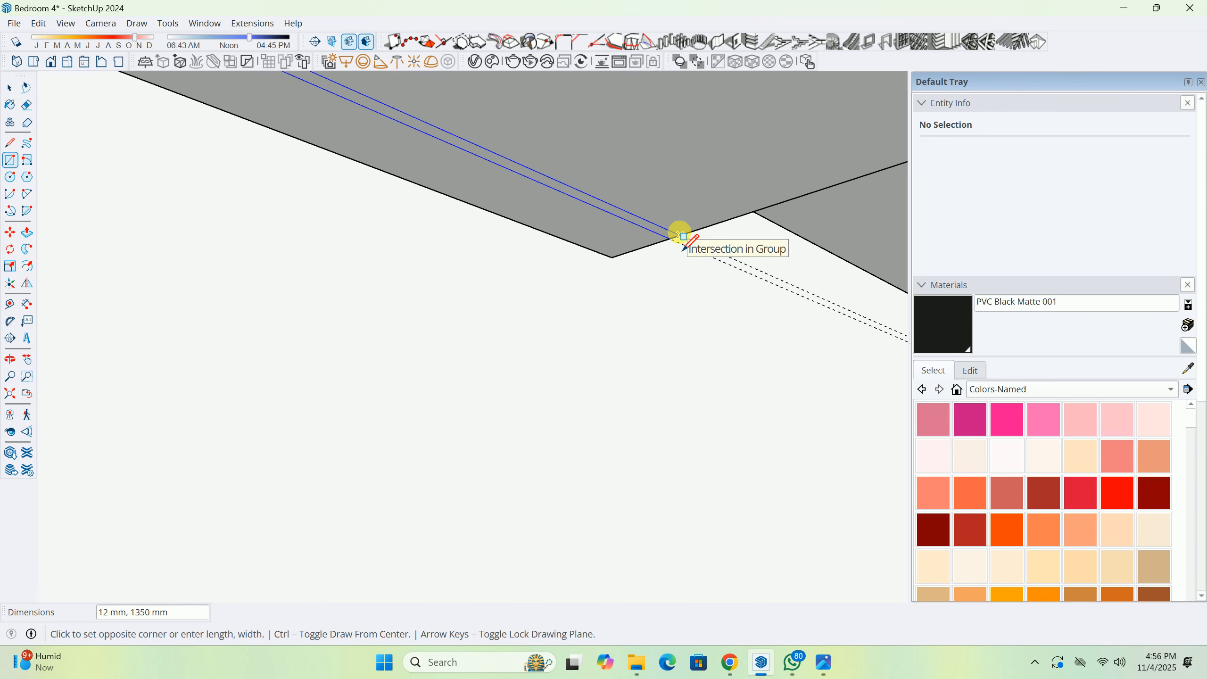
click(680, 233)
Make the narrow rectangle its own group and open it for editing.
key(space)
double_click(671, 236)
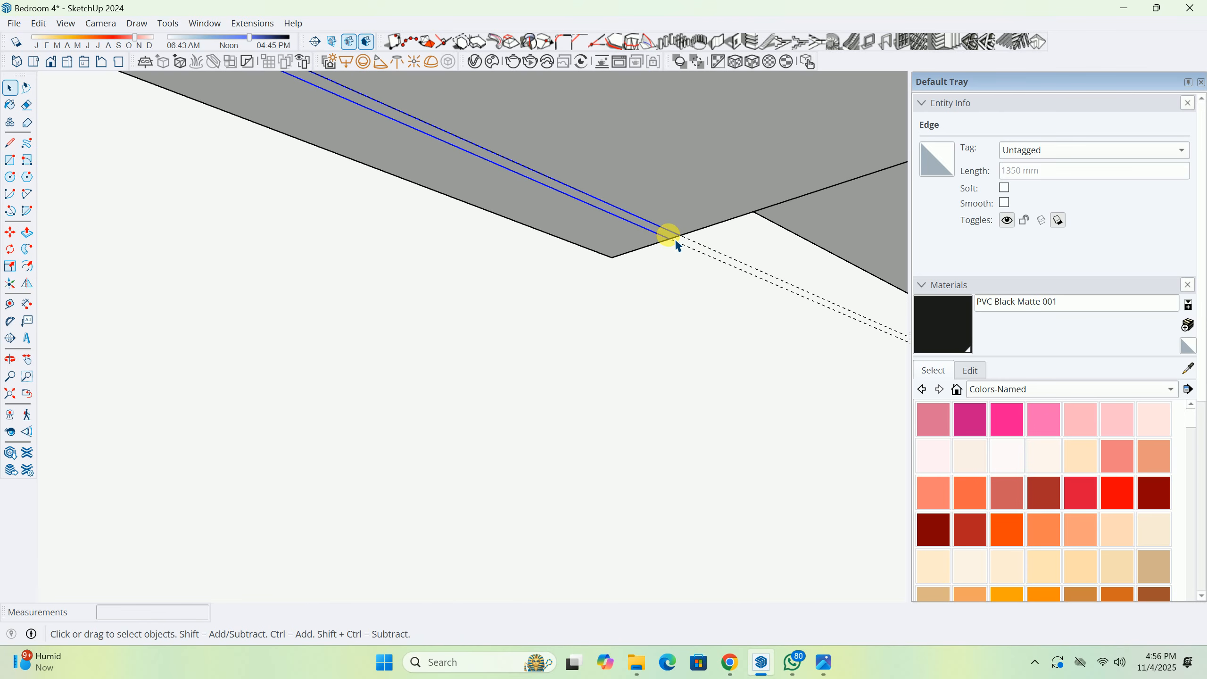
right_click(671, 236)
click(681, 368)
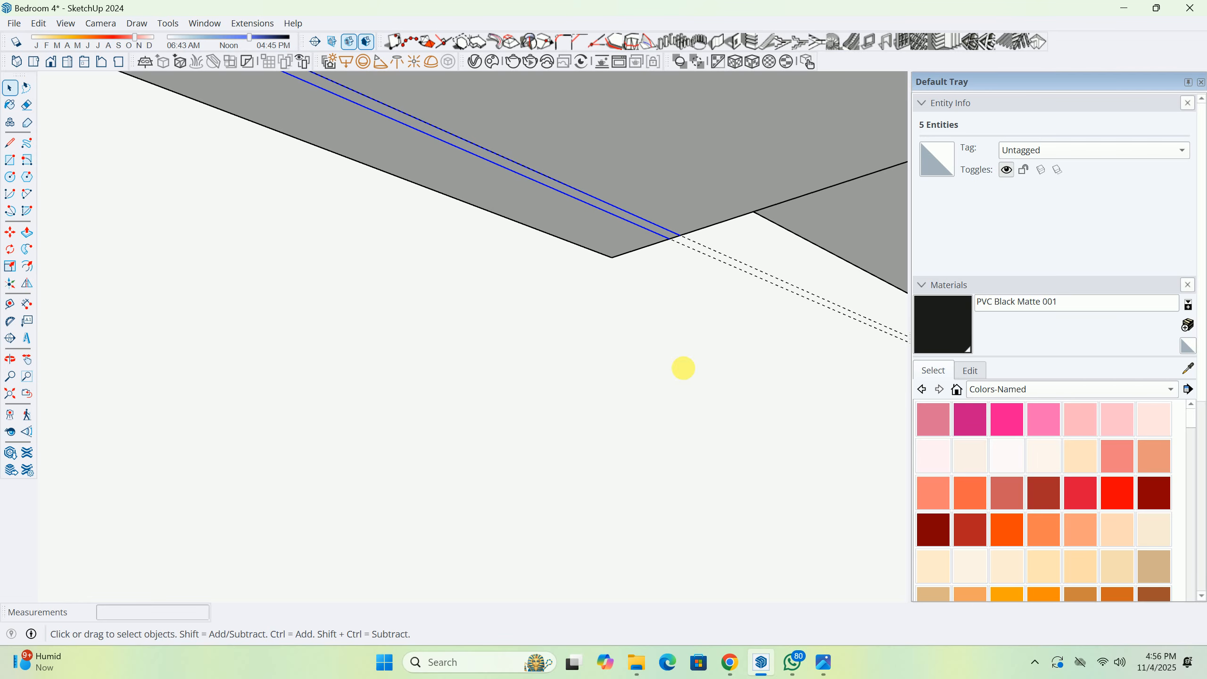
double_click(652, 234)
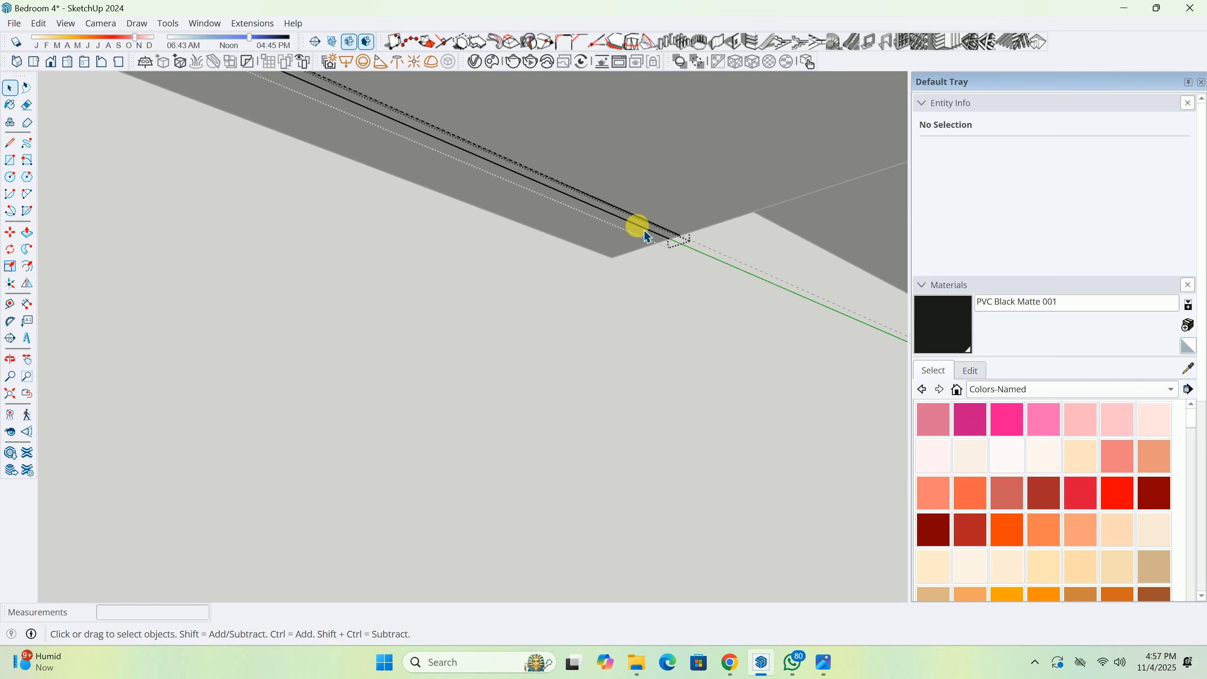
Push/pull the narrow rectangle down about 2451 mm to the skirting's upper edge, forming a wall panel.
click(641, 226)
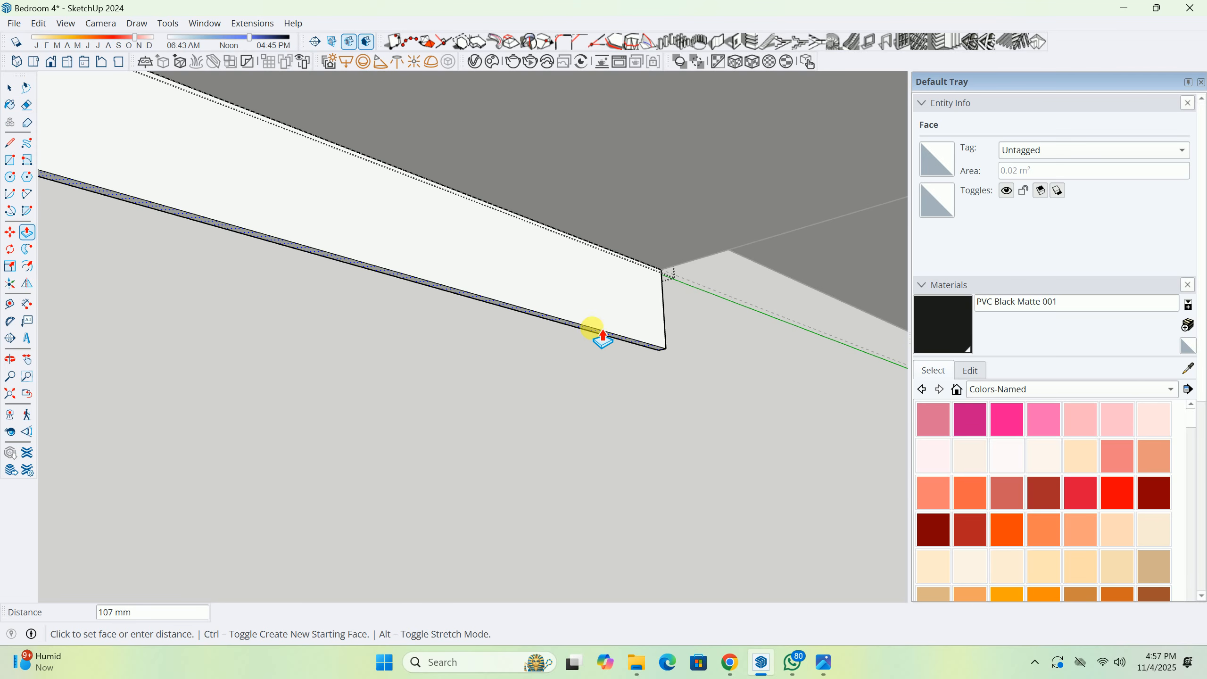
middle_drag(602, 339, 628, 443)
shift+middle_drag(665, 233, 666, 200)
scroll(651, 247, down, 3)
shift+middle_drag(623, 333, 640, 190)
scroll(666, 299, down, 3)
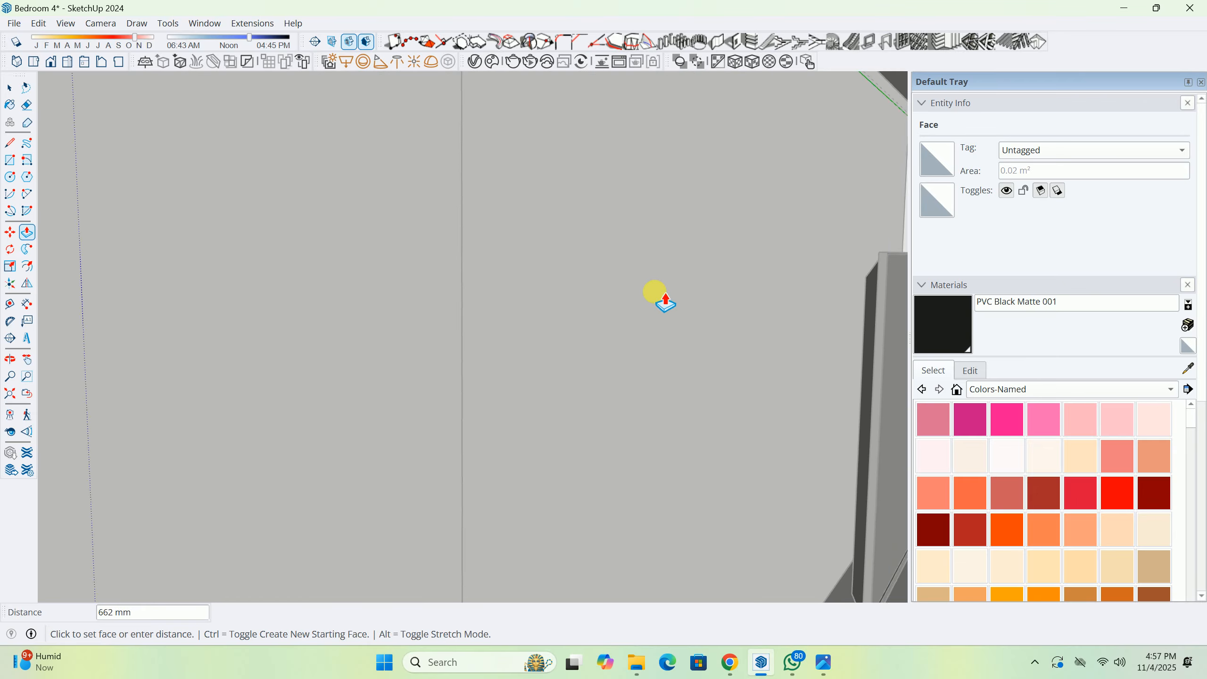
shift+middle_drag(675, 295, 686, 143)
scroll(632, 364, down, 2)
shift+middle_drag(621, 355, 677, 211)
scroll(516, 291, up, 1)
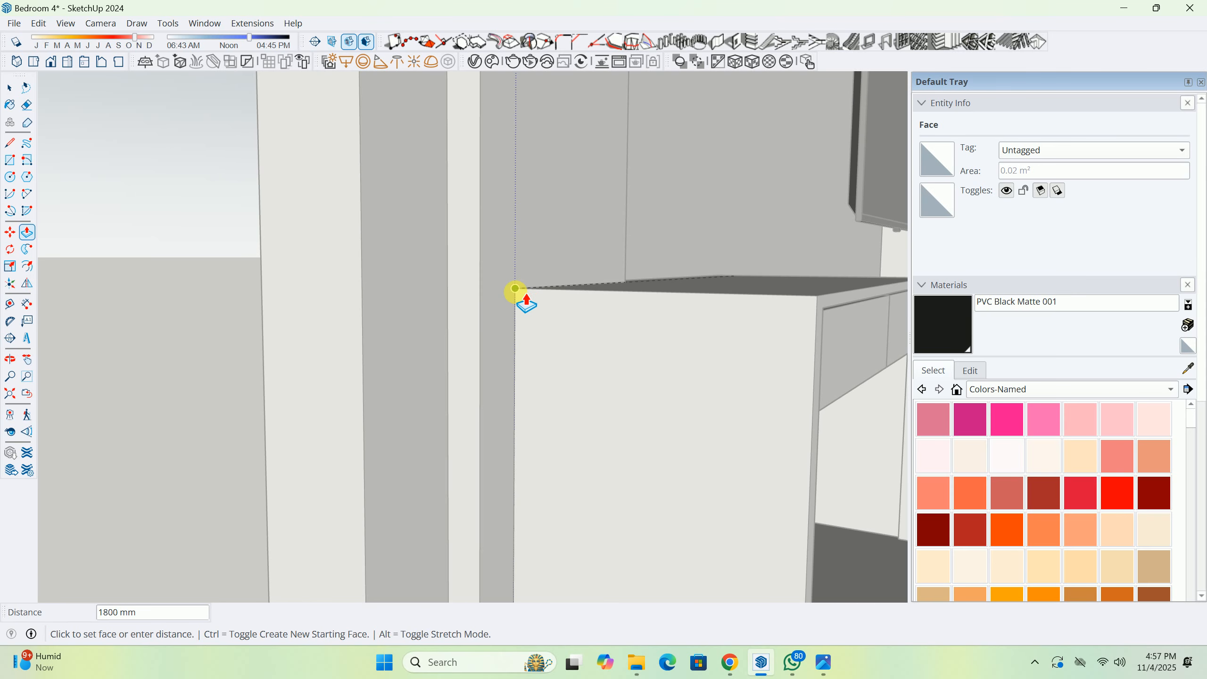
scroll(523, 314, down, 1)
scroll(531, 369, down, 1)
shift+middle_drag(528, 376, 451, 177)
middle_drag(687, 310, 523, 331)
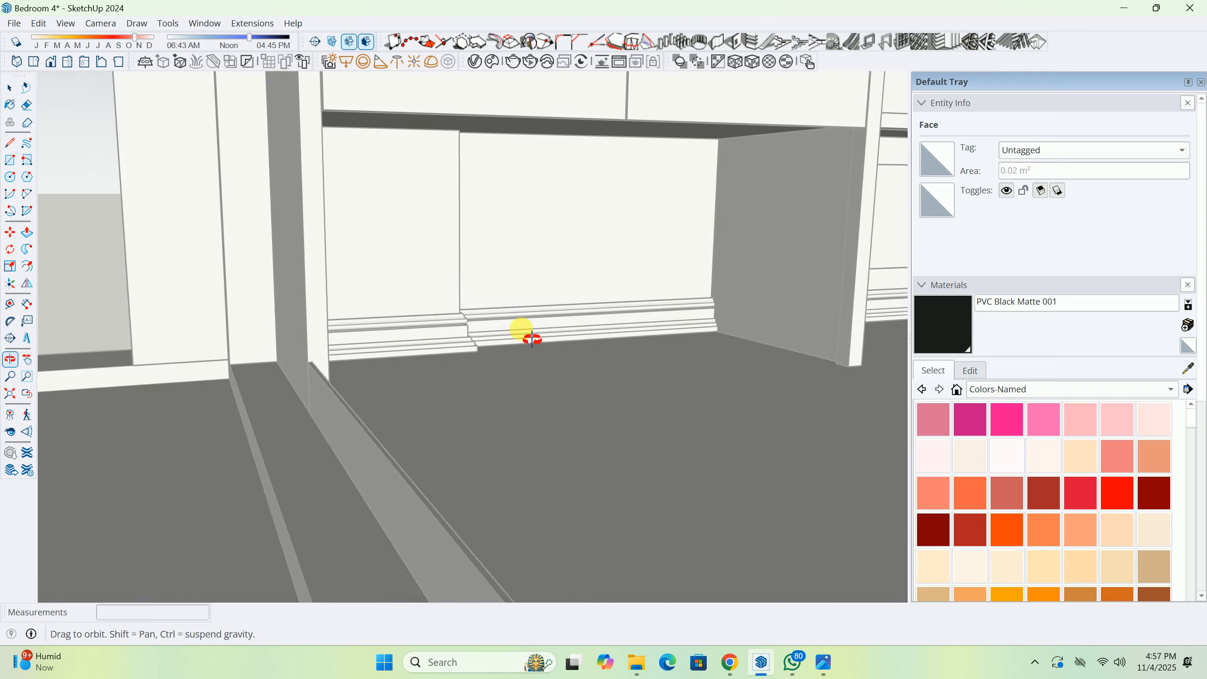
scroll(421, 306, up, 1)
scroll(469, 313, up, 3)
scroll(477, 316, up, 2)
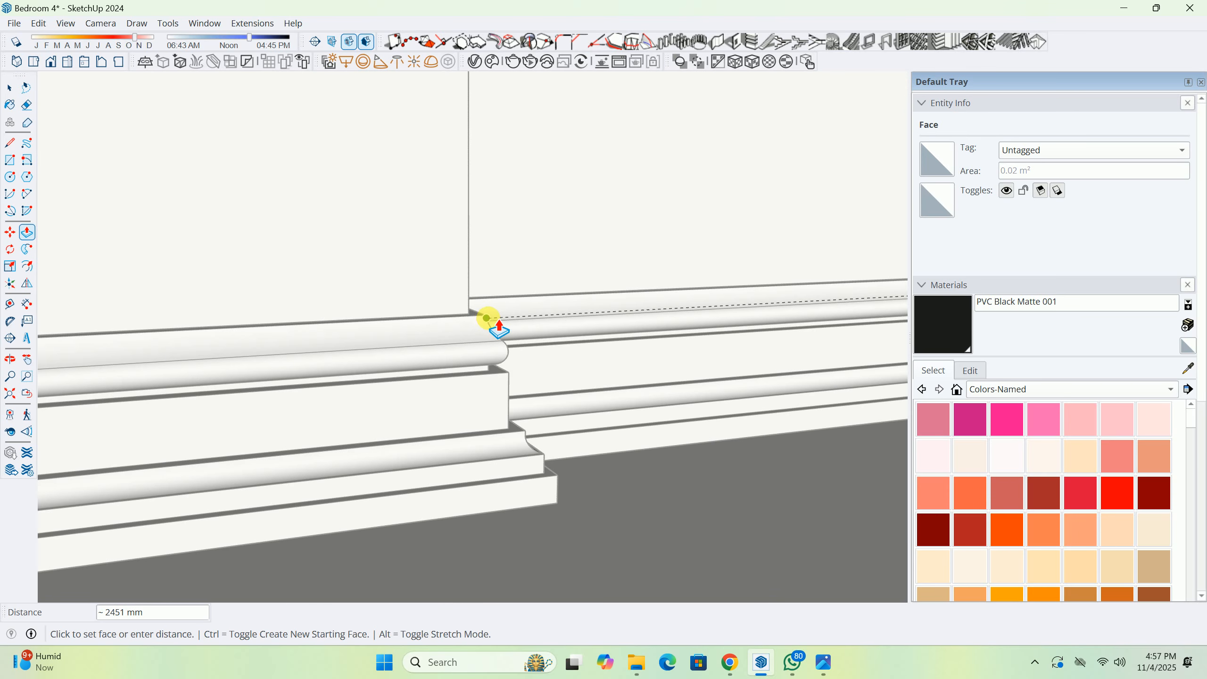
scroll(485, 315, down, 8)
key(space)
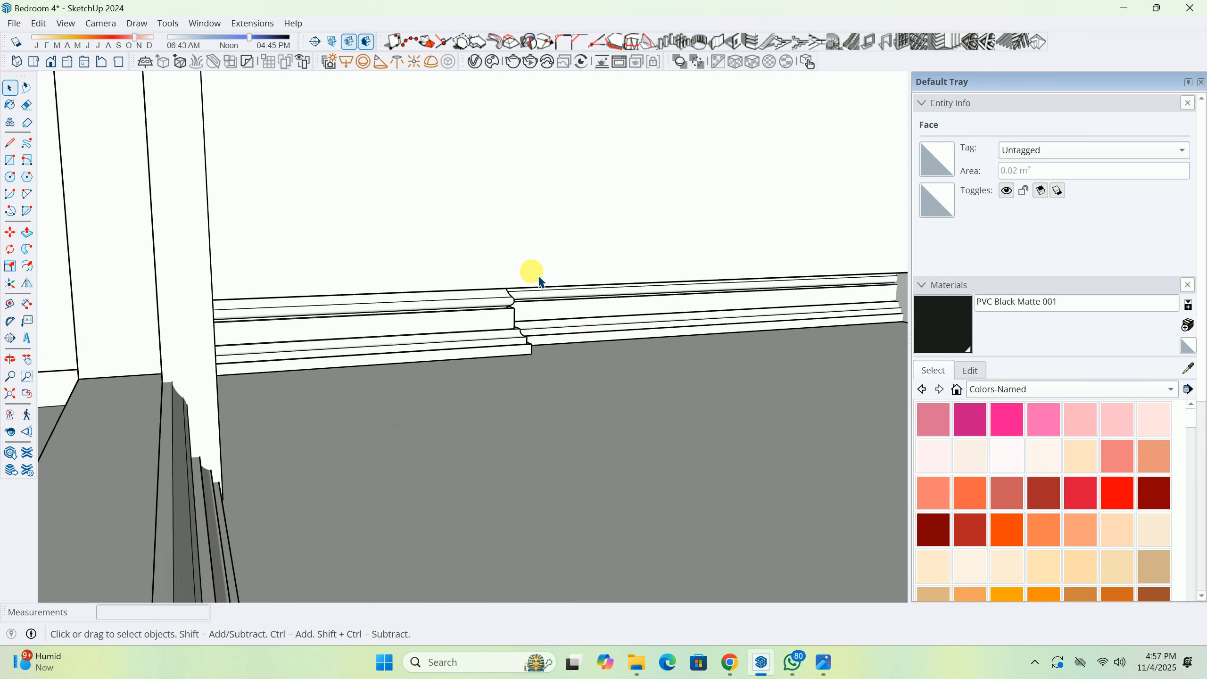
Move the desk frame group along the green axis, away from the wall behind it.
scroll(539, 373, down, 4)
middle_drag(539, 372, 511, 317)
click(577, 346)
scroll(514, 323, up, 5)
key(m)
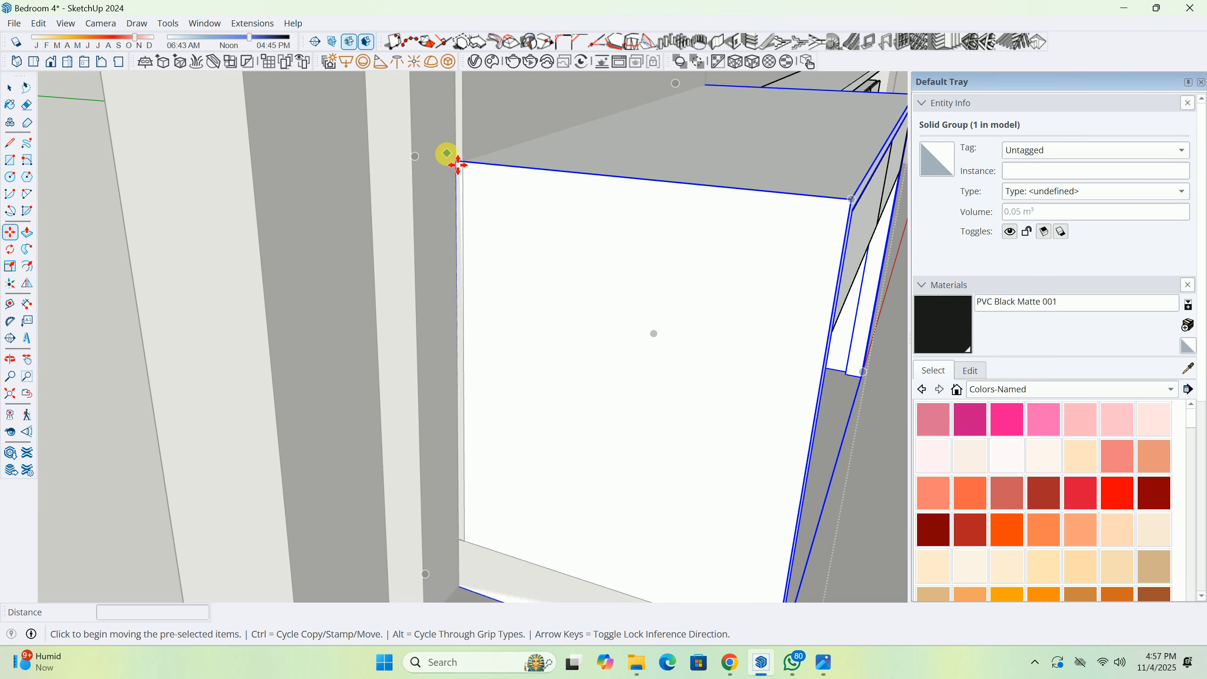
click(467, 171)
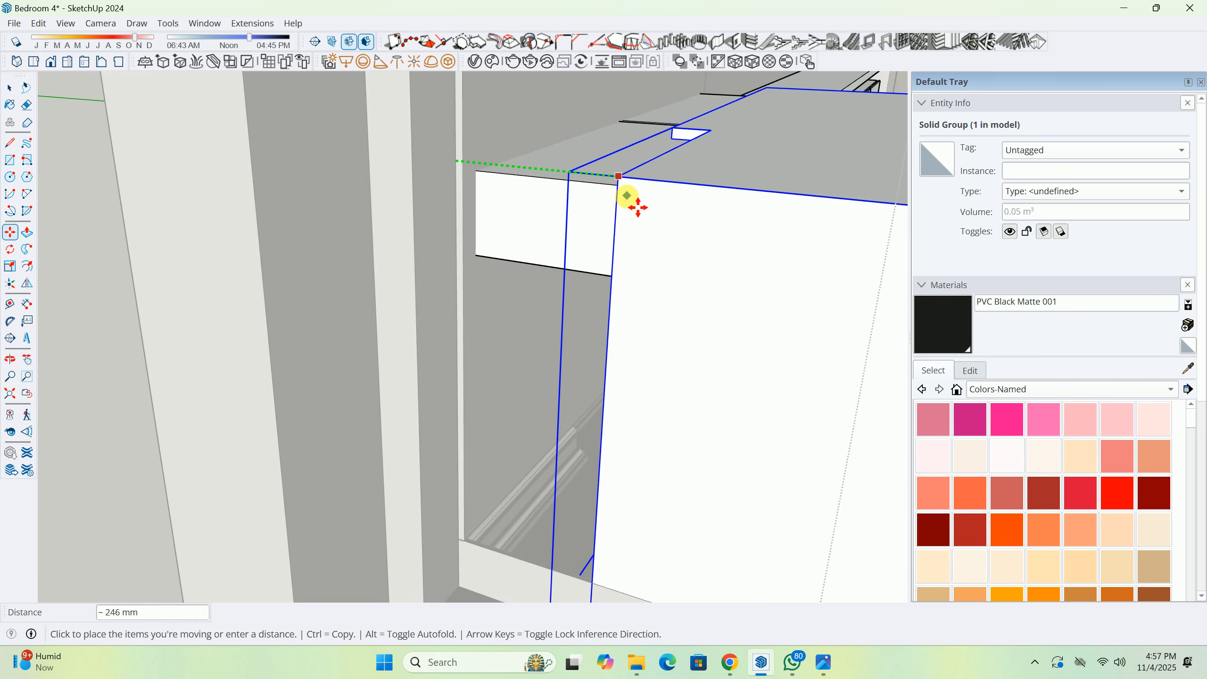
key(Return)
key(space)
Select the desk's two drawer components and move them along the green axis to follow the desk frame.
middle_drag(797, 236, 253, 46)
scroll(610, 226, up, 2)
click(546, 218)
shift+click(637, 221)
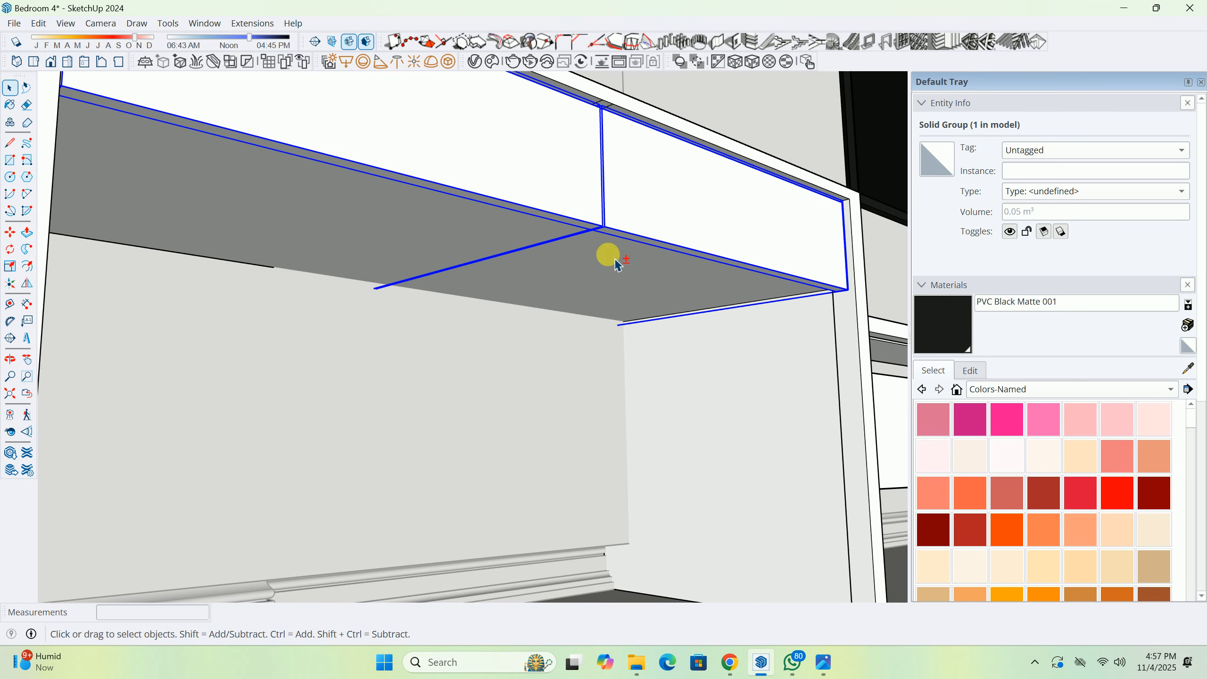
middle_drag(610, 259, 704, 315)
key(m)
click(738, 351)
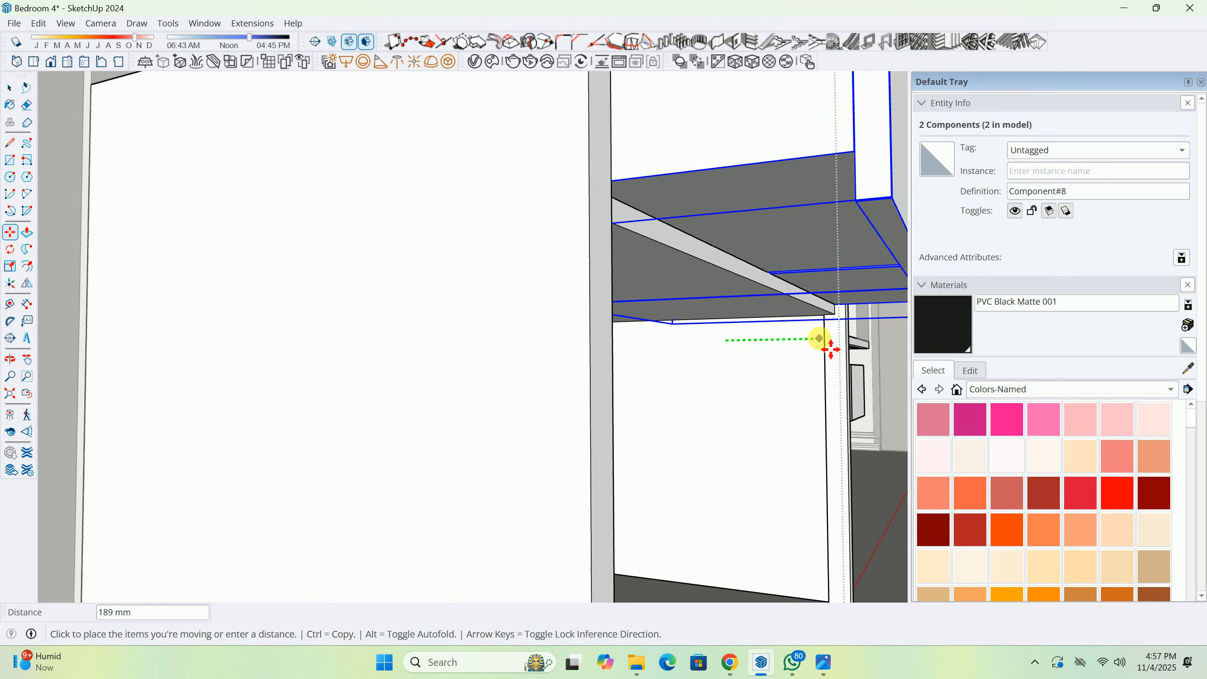
key(Return)
Open the desk frame group and push/pull the step face in the desktop's front edge by 825 mm along the desk.
middle_drag(800, 334, 639, 430)
key(space)
click(627, 205)
middle_drag(627, 204, 395, 423)
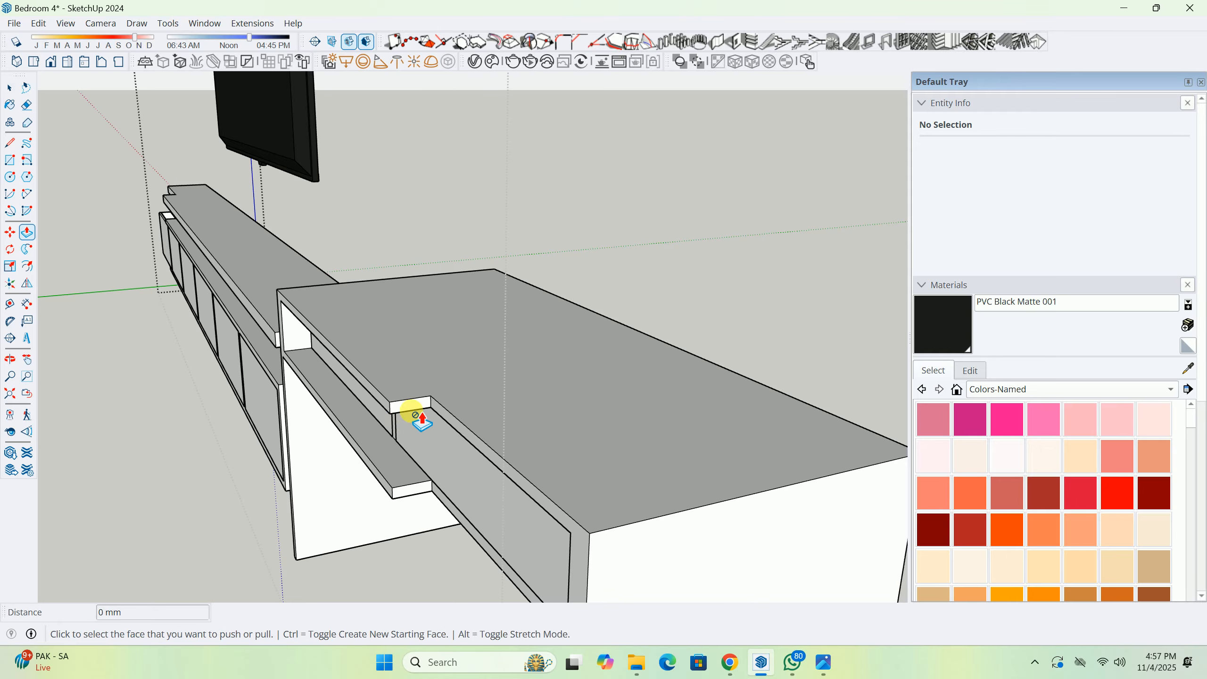
double_click(415, 410)
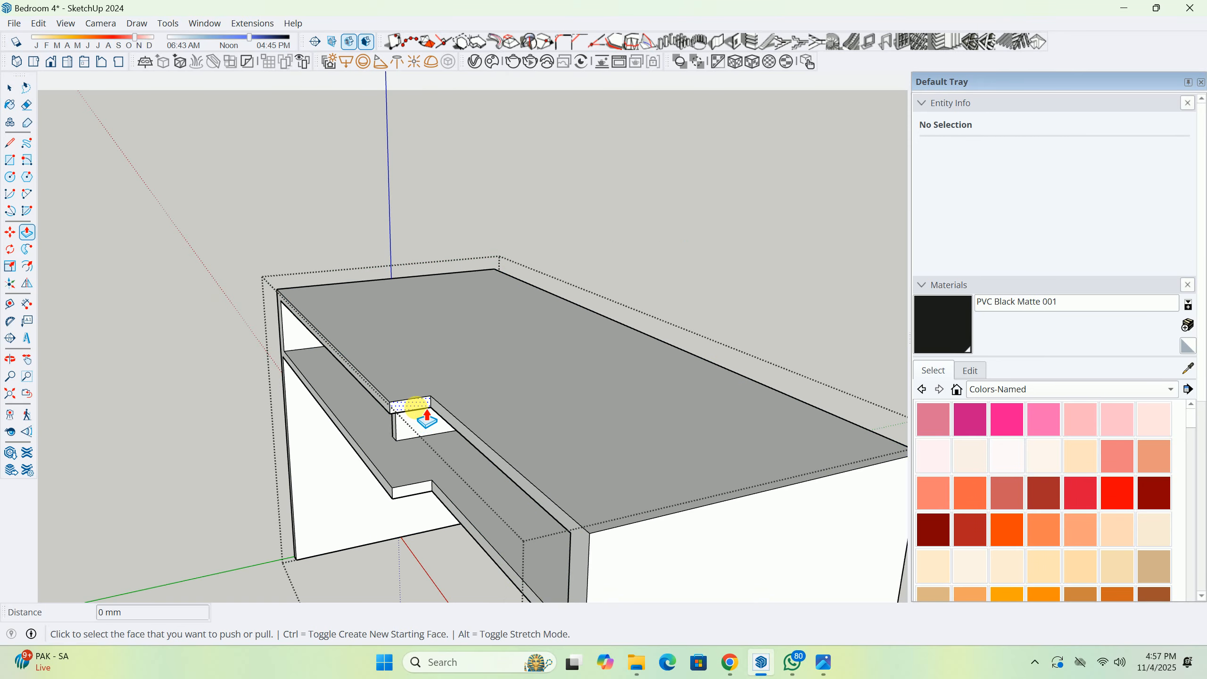
click(415, 408)
scroll(369, 433, up, 2)
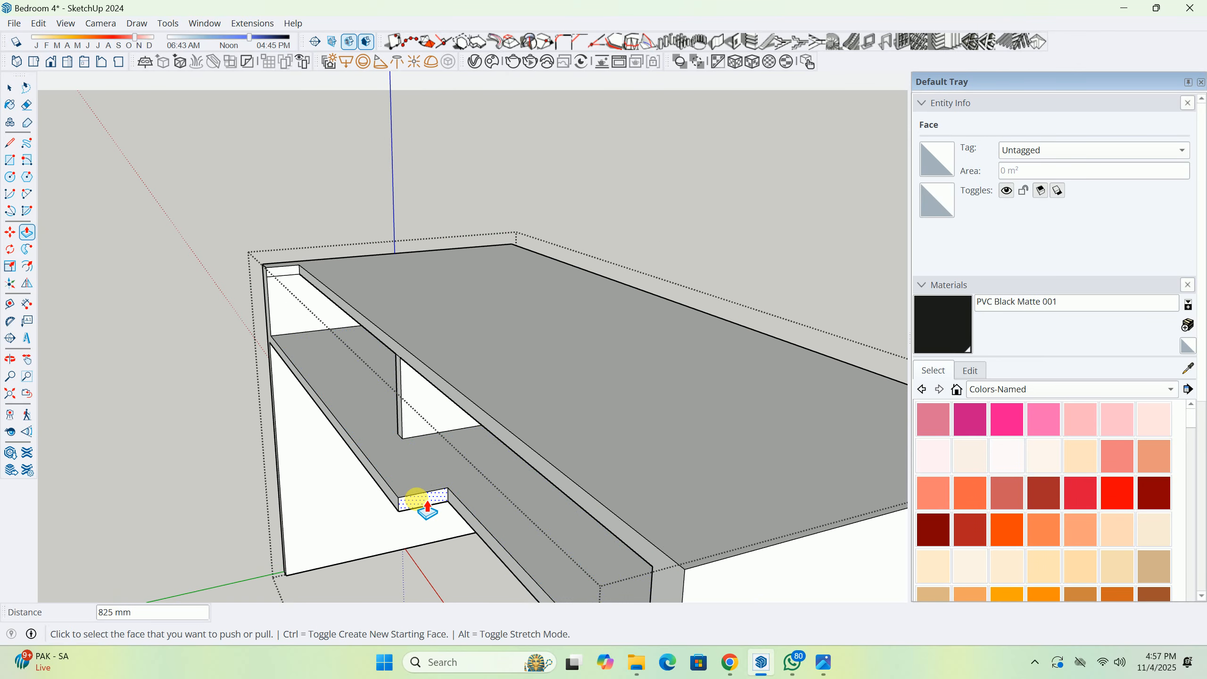
Extend the matching step face on the lower shelf by the same 825 mm and close the desk group.
double_click(417, 499)
scroll(291, 346, up, 2)
middle_drag(291, 346, 454, 332)
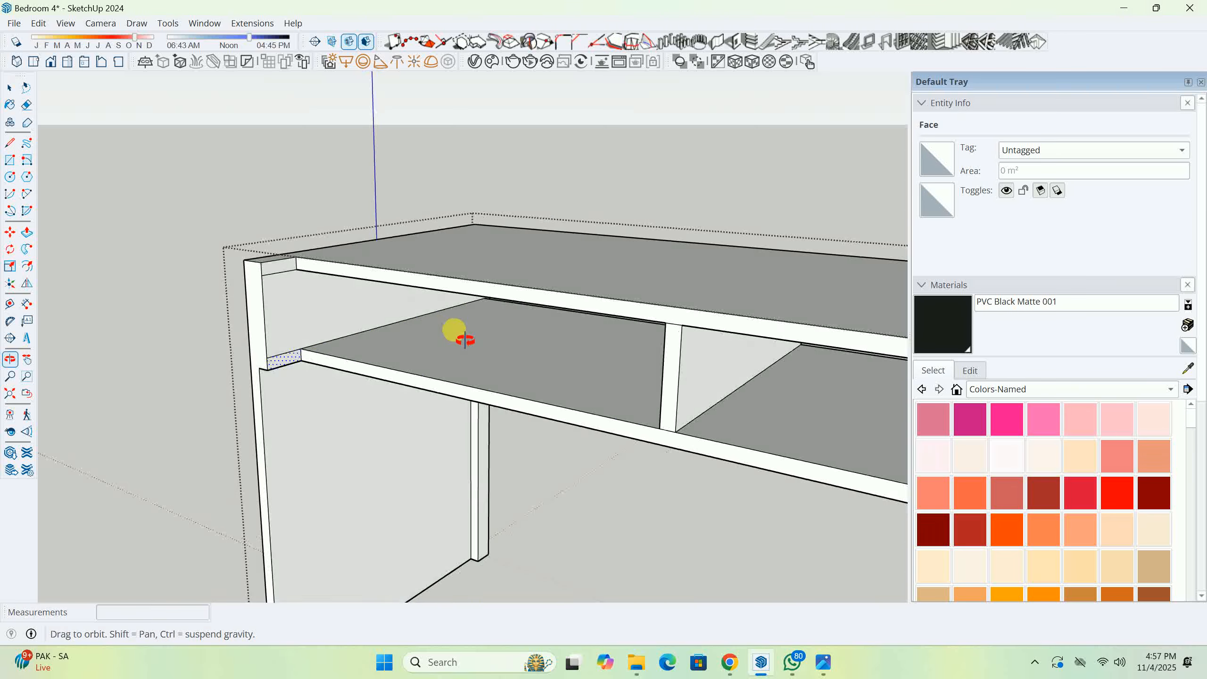
click(314, 358)
key(space)
middle_drag(442, 273, 14, 309)
key(Escape)
scroll(671, 410, down, 2)
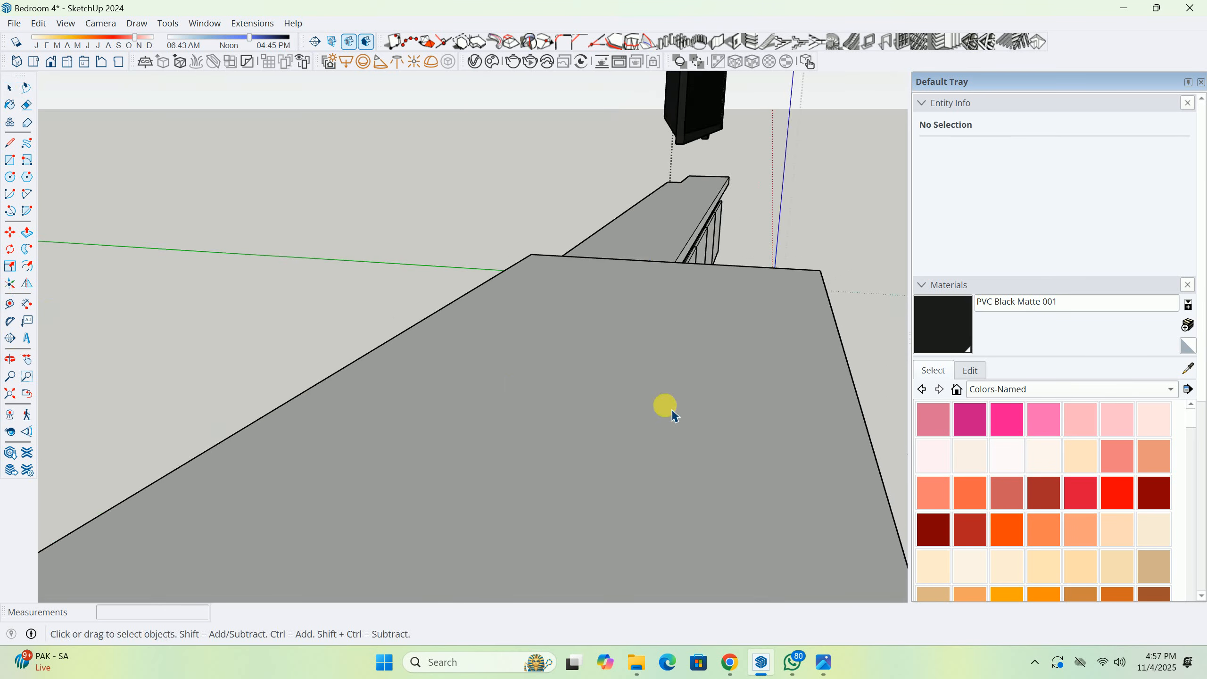
Delete all guide lines from the bedroom model.
middle_drag(671, 410, 307, 379)
scroll(639, 406, down, 3)
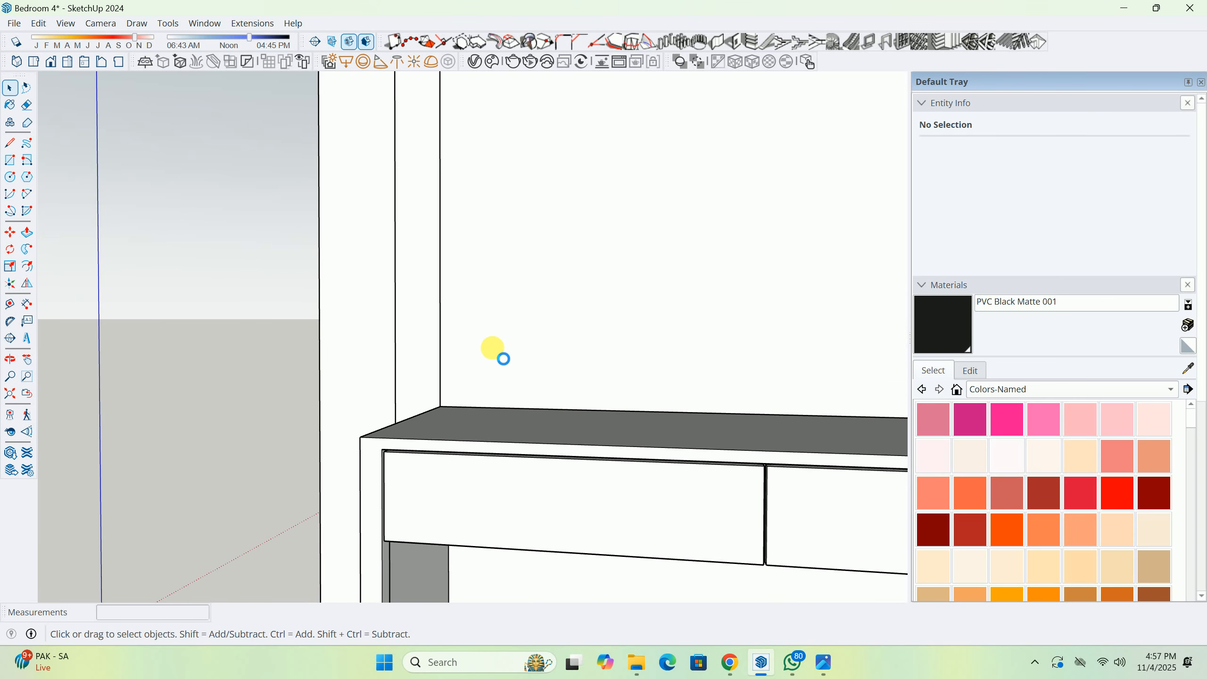
scroll(590, 376, down, 3)
middle_drag(542, 375, 706, 380)
scroll(694, 292, up, 5)
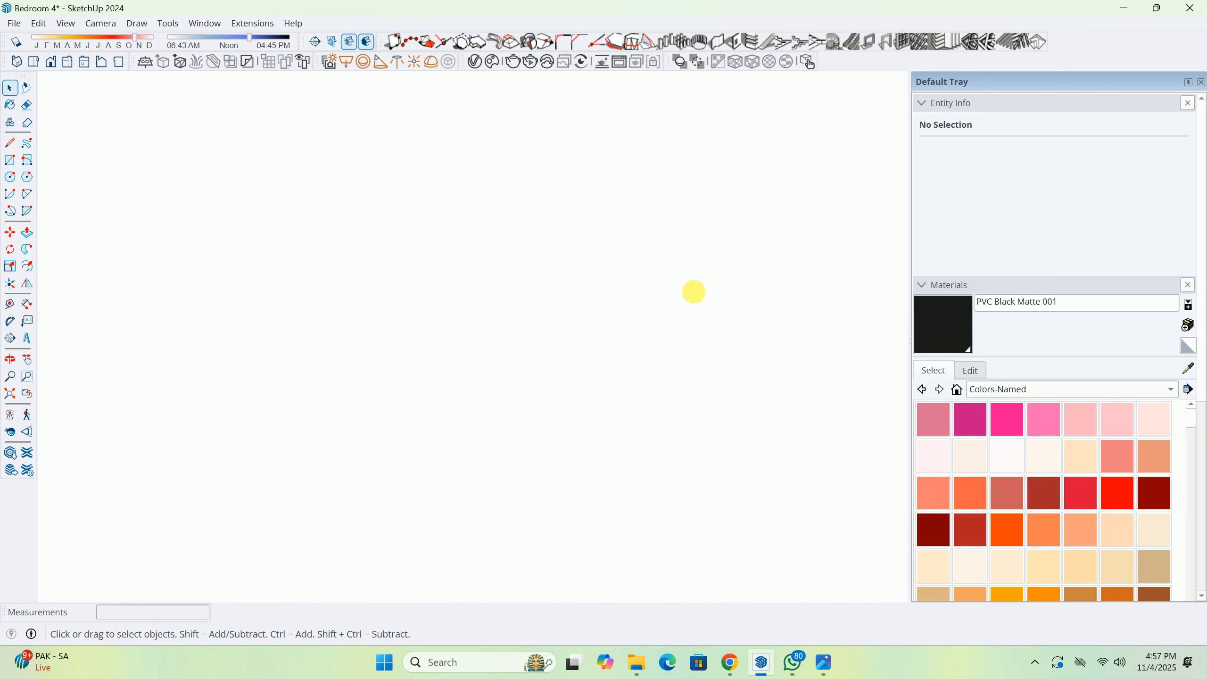
click(10, 394)
middle_drag(310, 391, 613, 464)
scroll(476, 418, up, 6)
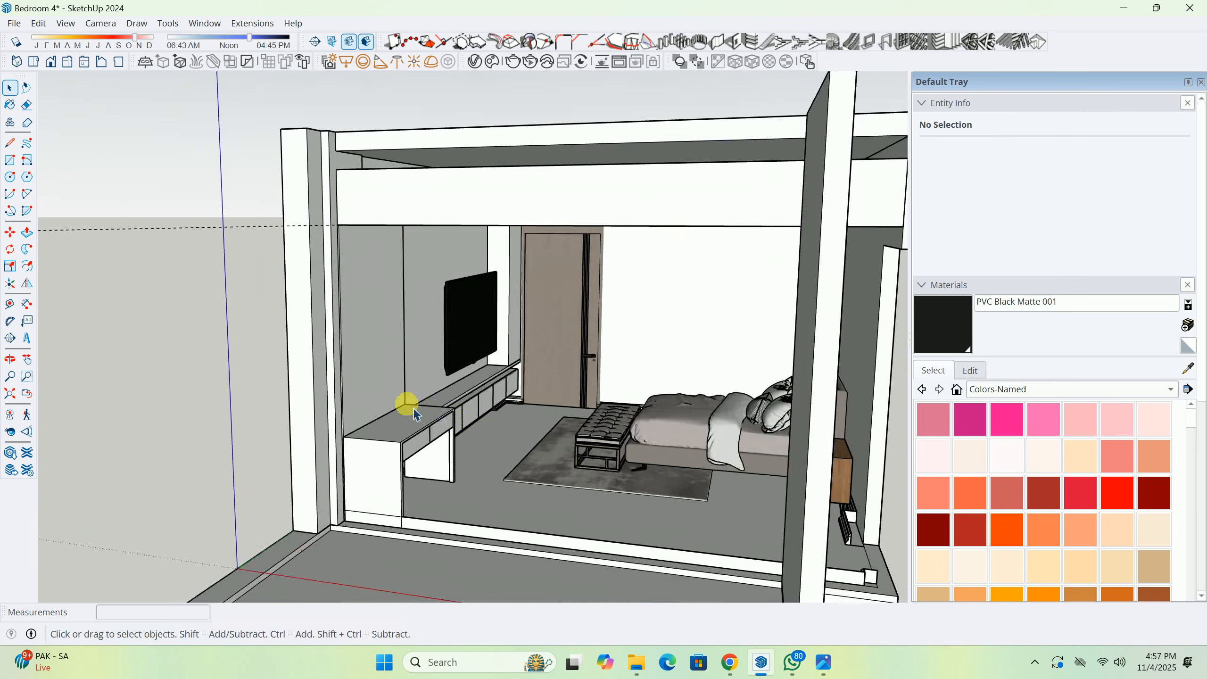
middle_drag(407, 404, 365, 289)
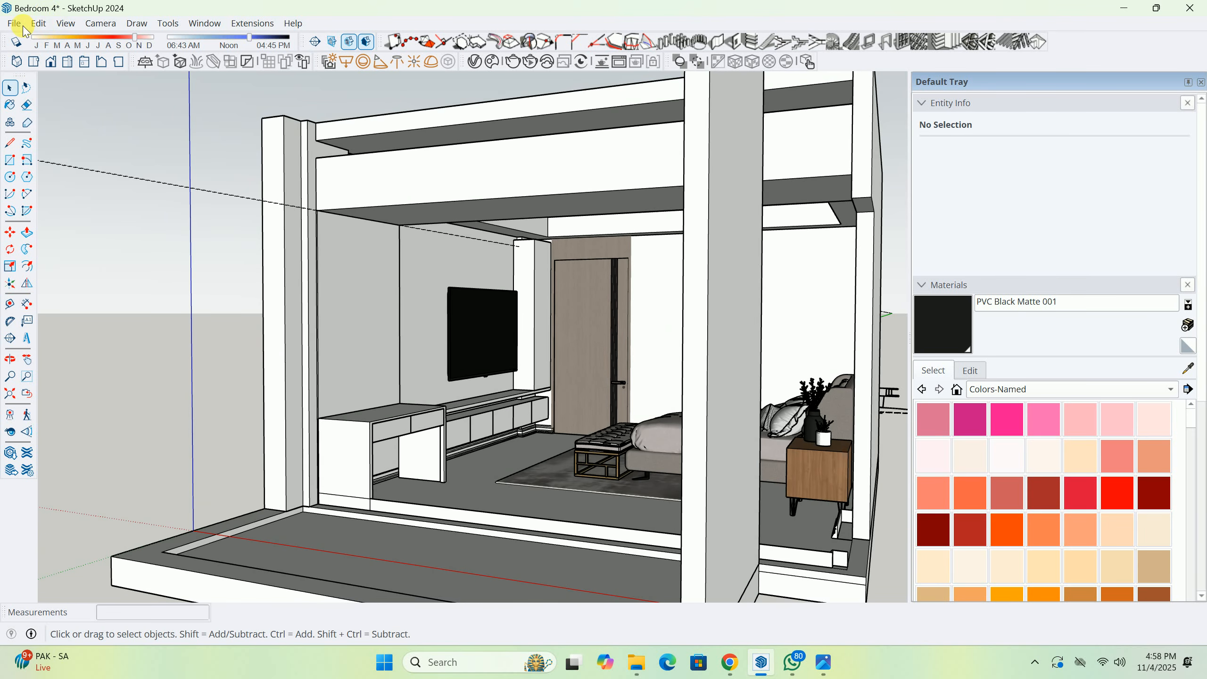
click(39, 23)
click(72, 165)
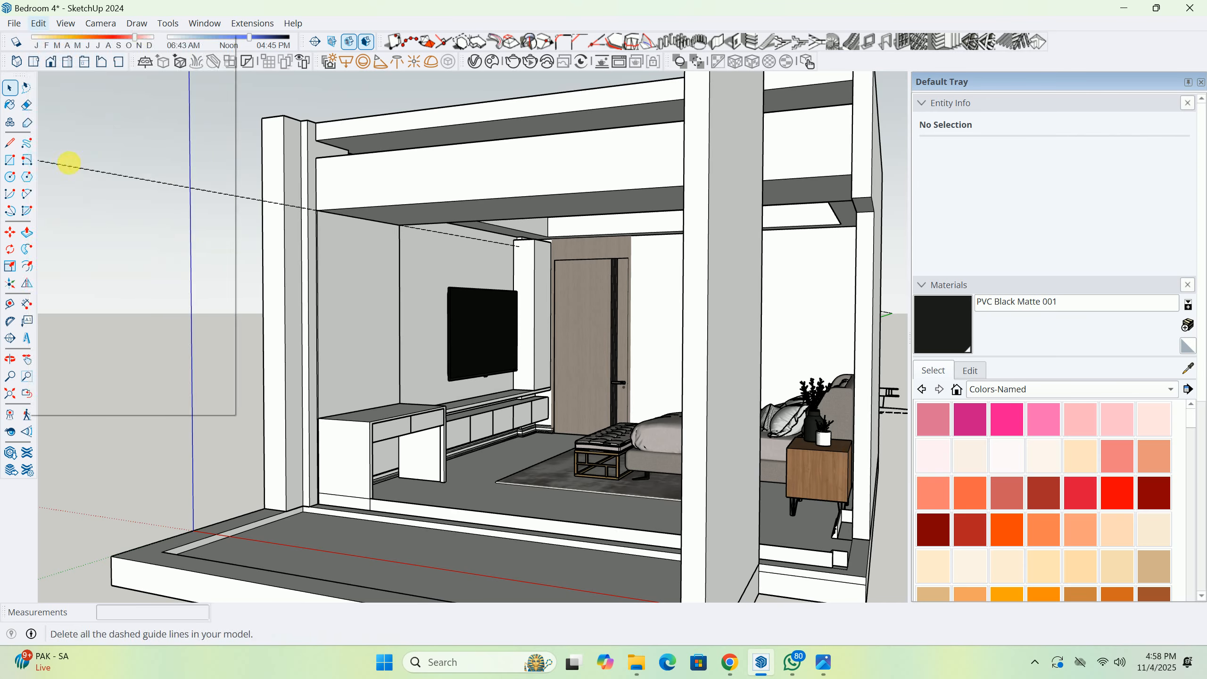
Open the TV-wall panel group for editing and bring its narrow upper end into view.
middle_drag(278, 259, 172, 189)
scroll(370, 244, up, 6)
scroll(371, 243, up, 4)
mouse_move(328, 220)
middle_down()
mouse_move(268, 209)
mouse_move(137, 238)
middle_up()
scroll(404, 244, up, 2)
middle_drag(414, 249, 272, 221)
double_click(272, 223)
scroll(264, 186, up, 3)
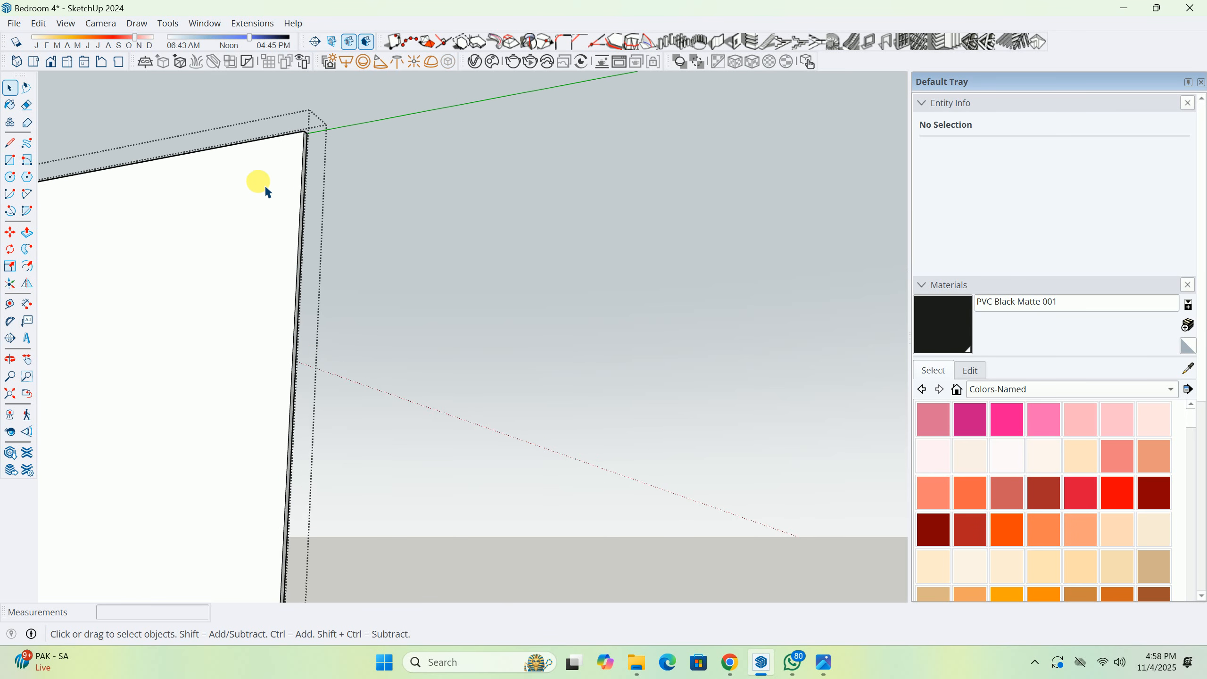
middle_drag(324, 150, 192, 413)
Try to copy the vertical edge at the panel's end 12.5 mm along the back face.
click(192, 413)
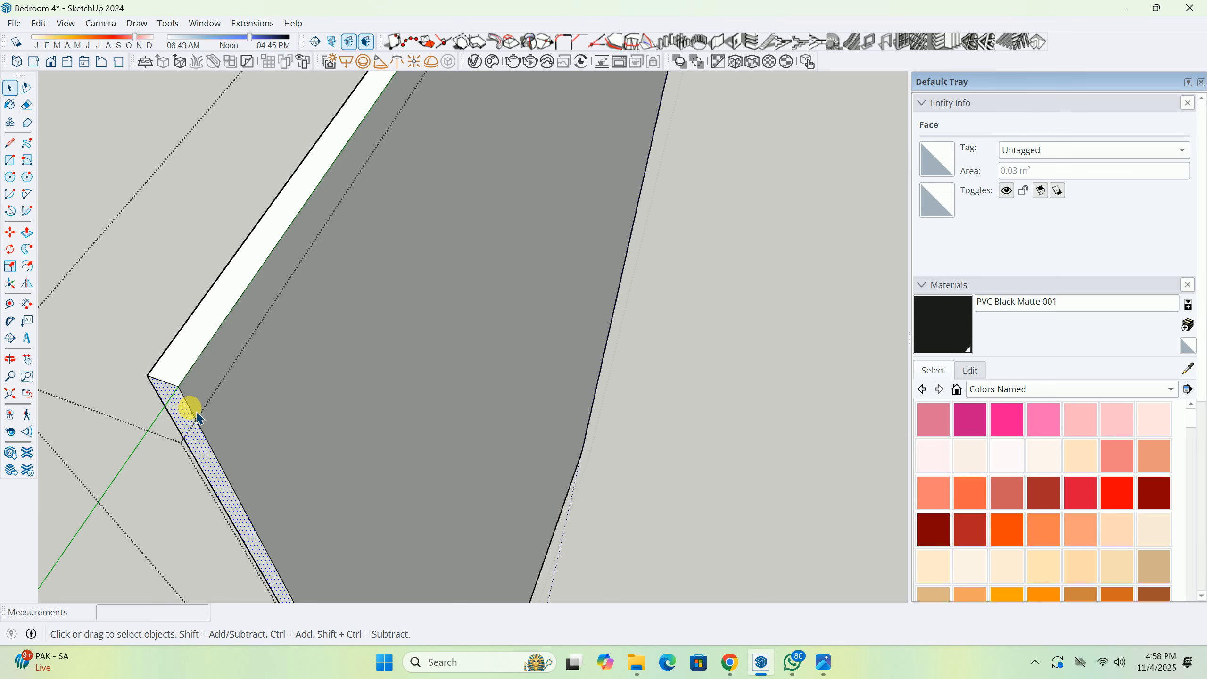
key(m)
click(187, 386)
key(ctrl)
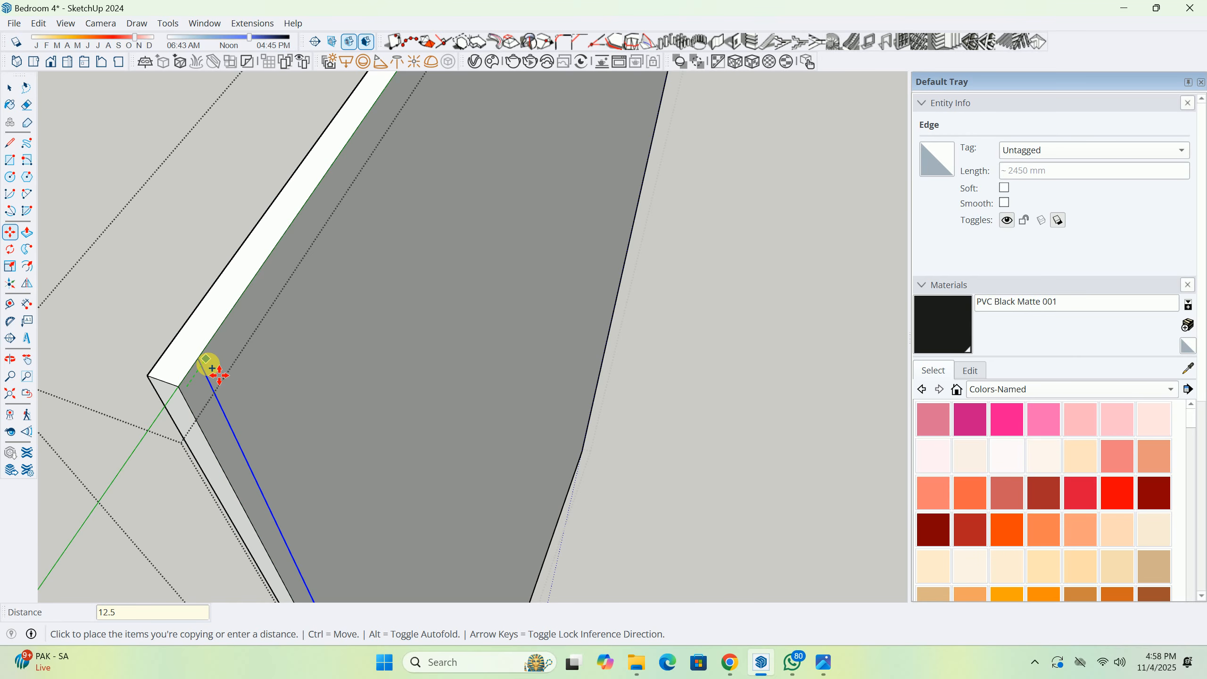
click(213, 369)
key(space)
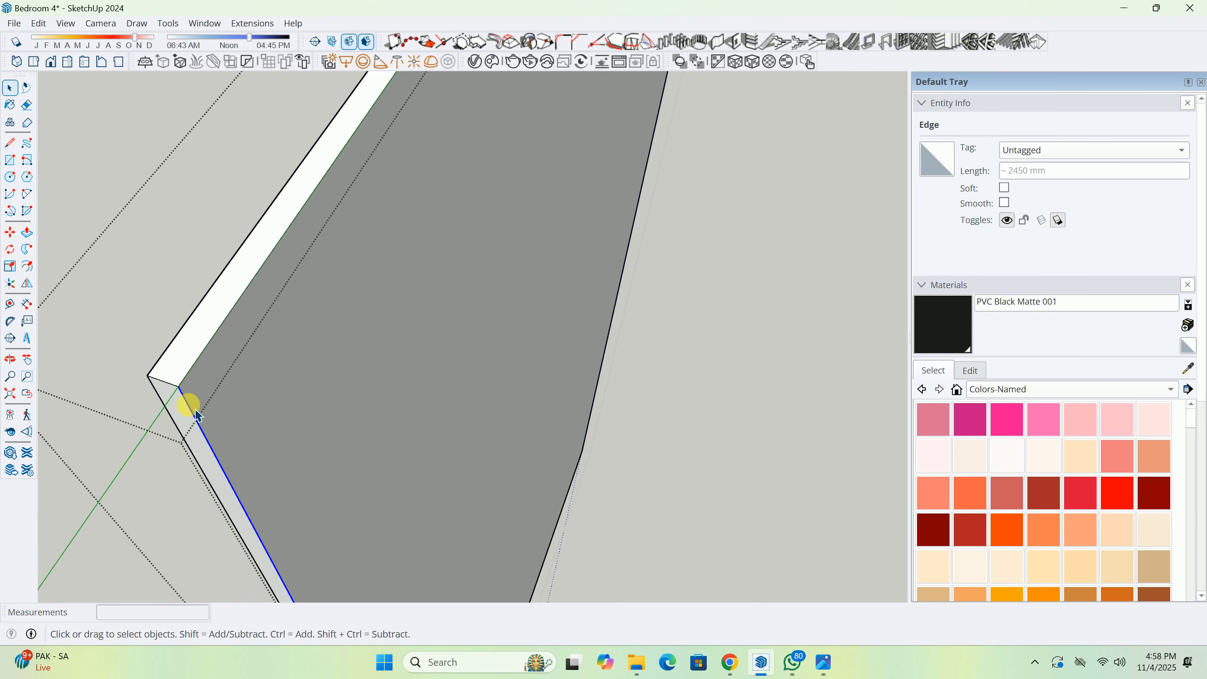
Copy the vertical edge at the panel's end 12 mm inward across its back face.
key(m)
click(197, 399)
key(ctrl)
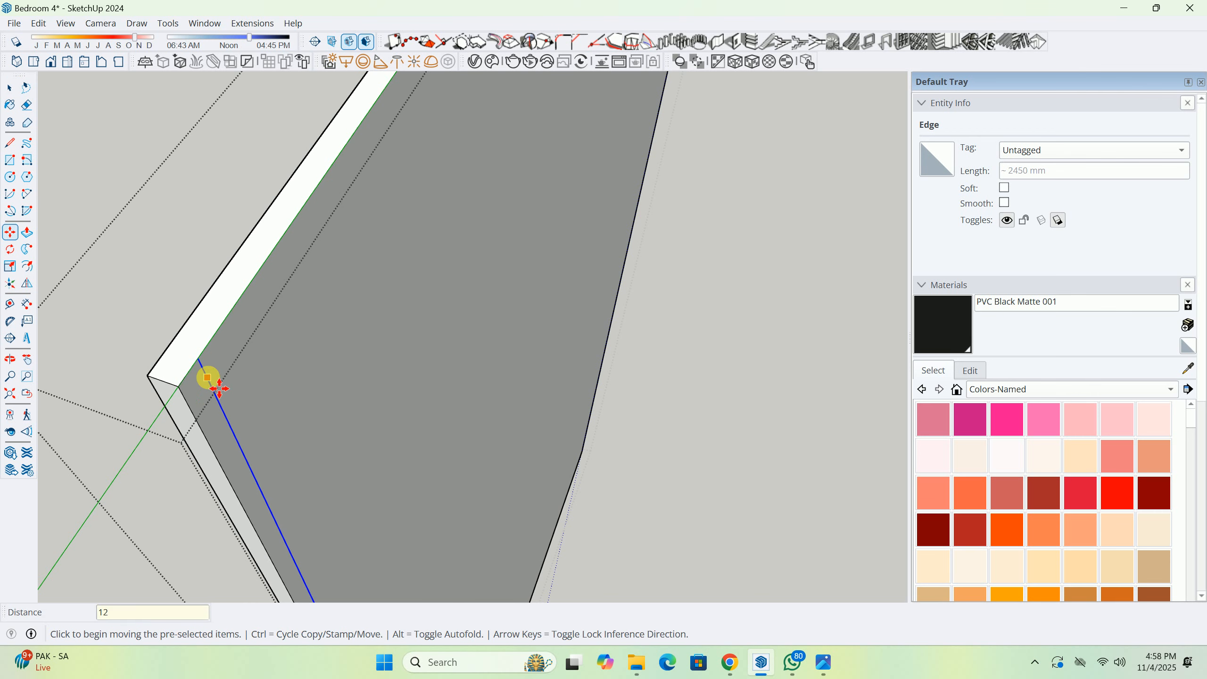
Push/pull the 12 mm strip on the panel's back face out to the wall behind, then close the group.
key(p)
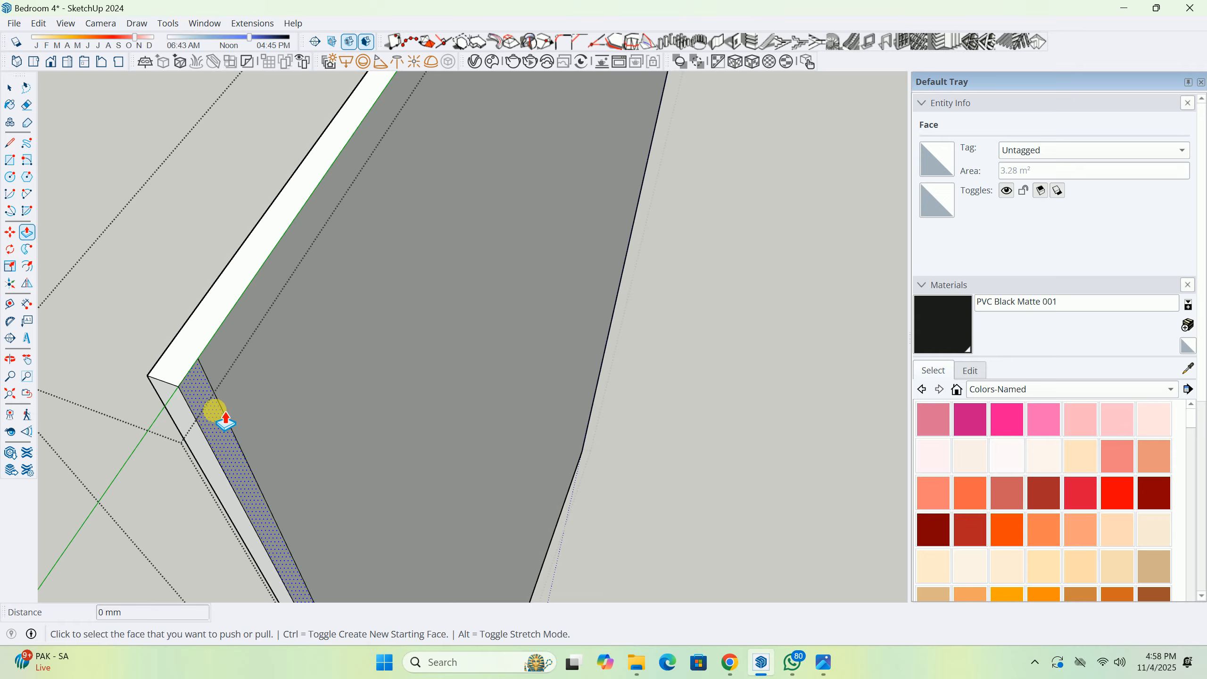
middle_drag(251, 413, 413, 16)
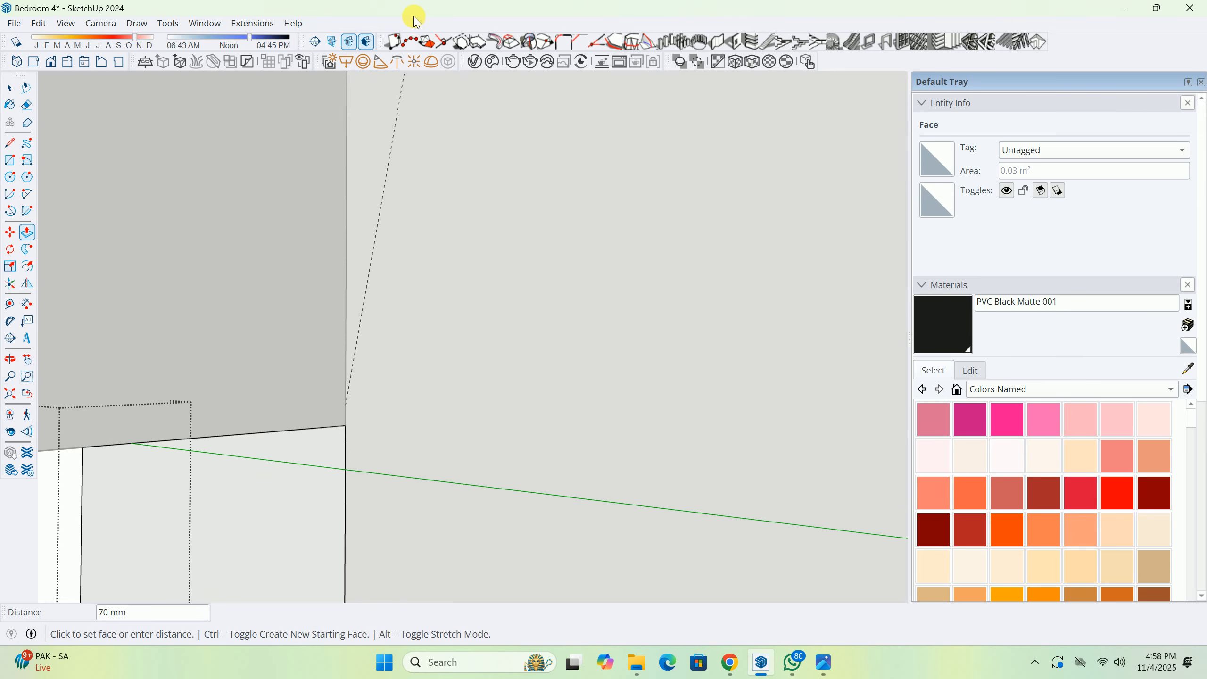
click(356, 343)
middle_drag(439, 369, 382, 389)
key(space)
Hide the wall behind the bed to expose the TV wall inside the room.
scroll(382, 380, up, 5)
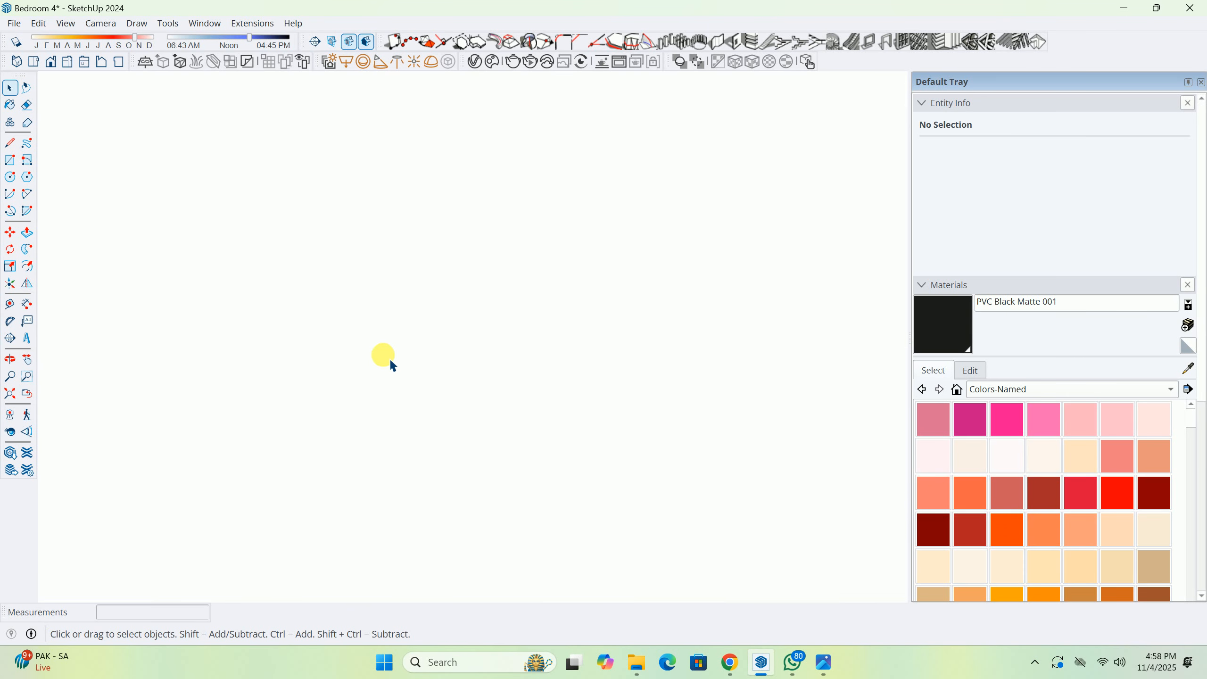
click(11, 394)
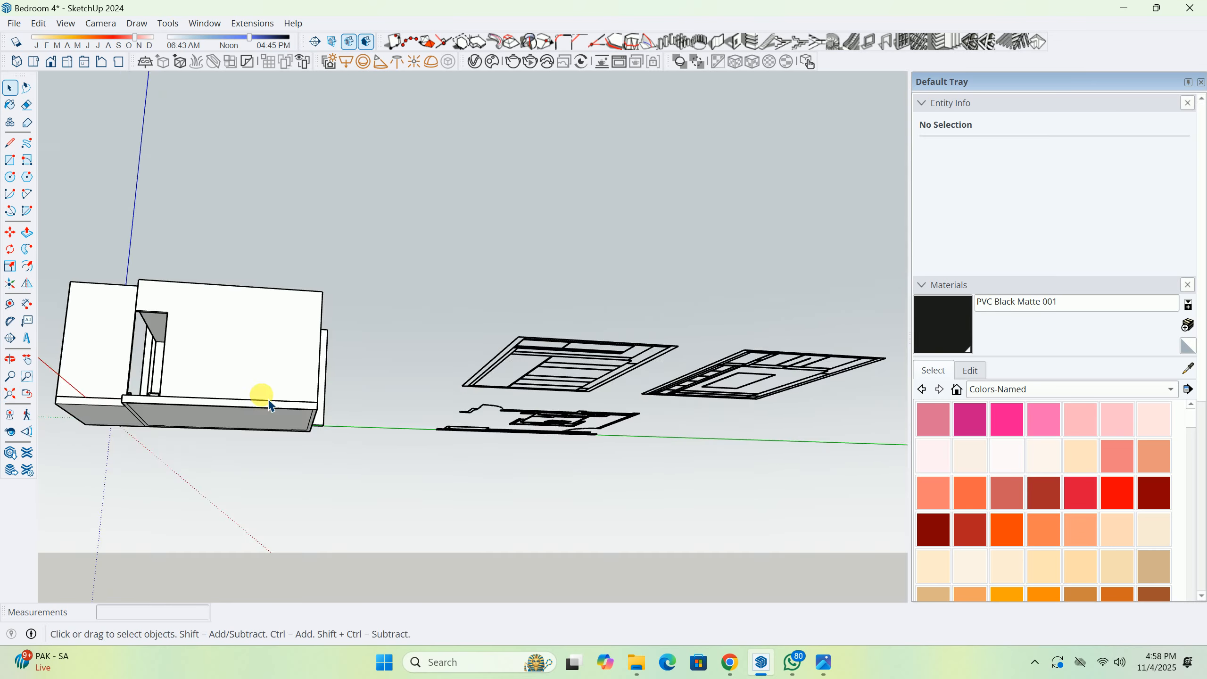
middle_drag(257, 396, 282, 425)
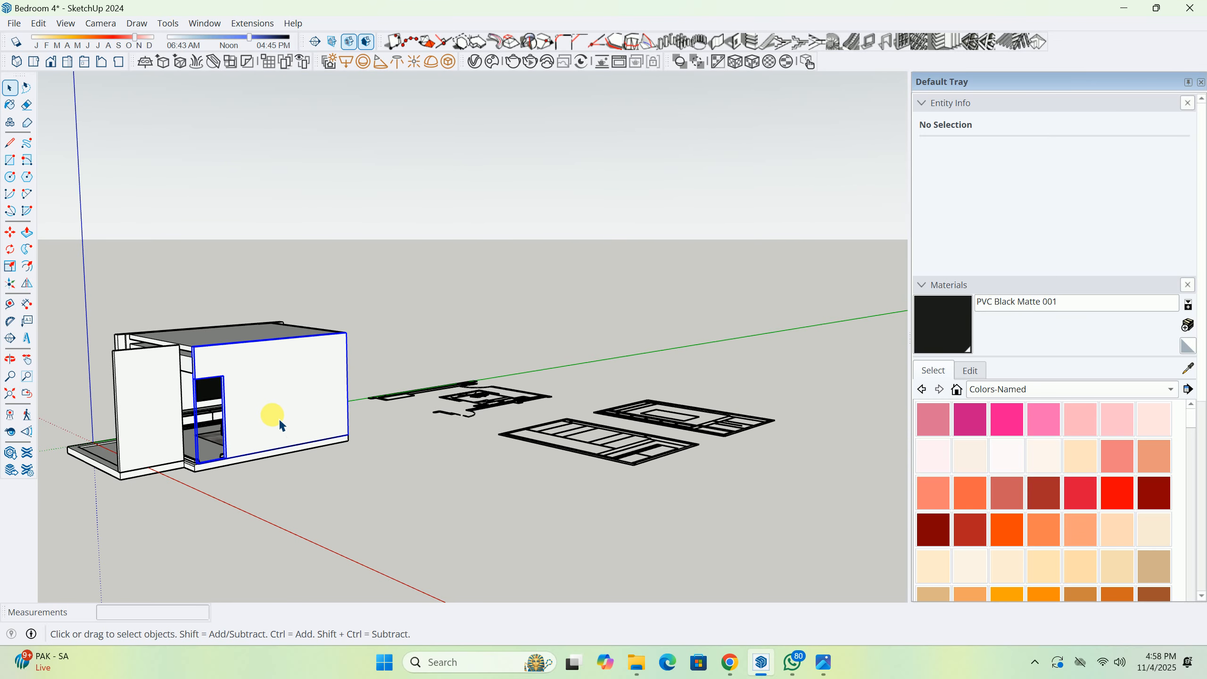
key(h)
middle_drag(442, 451, 320, 424)
scroll(296, 370, up, 10)
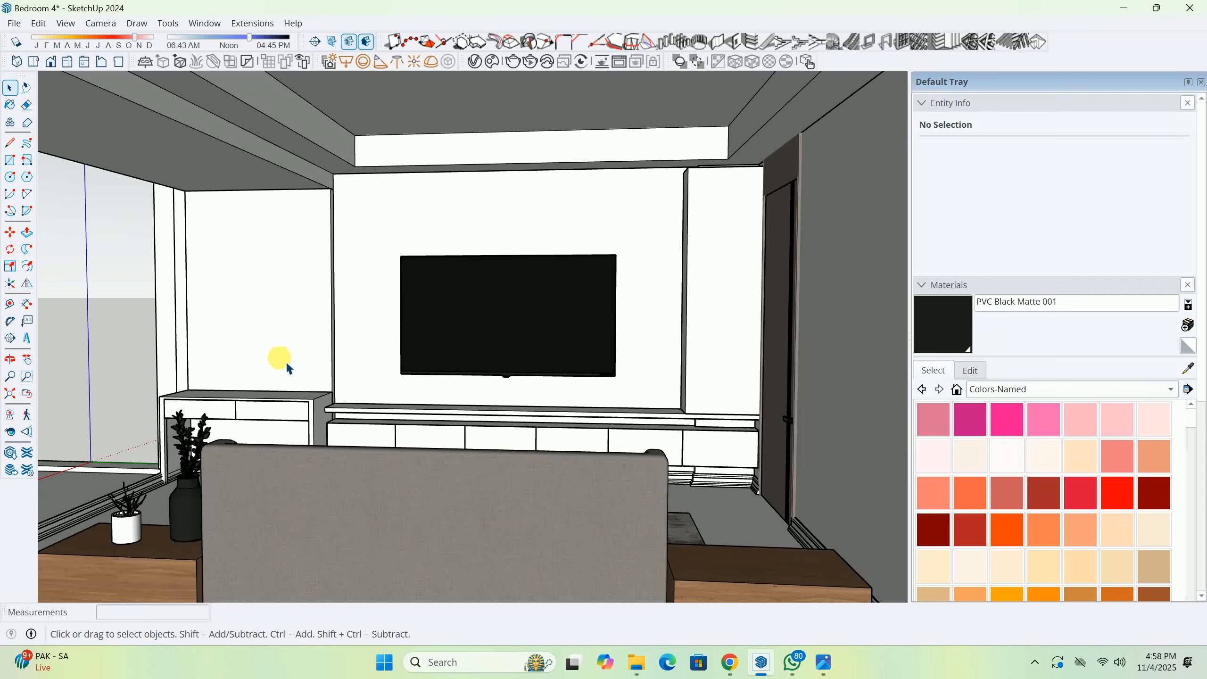
Try to raise the top face of the column beside the door by 50 mm to the ceiling.
middle_drag(286, 361, 431, 324)
shift+middle_drag(287, 385, 373, 441)
scroll(373, 443, up, 1)
middle_drag(346, 264, 620, 229)
scroll(404, 262, up, 3)
middle_drag(404, 263, 391, 308)
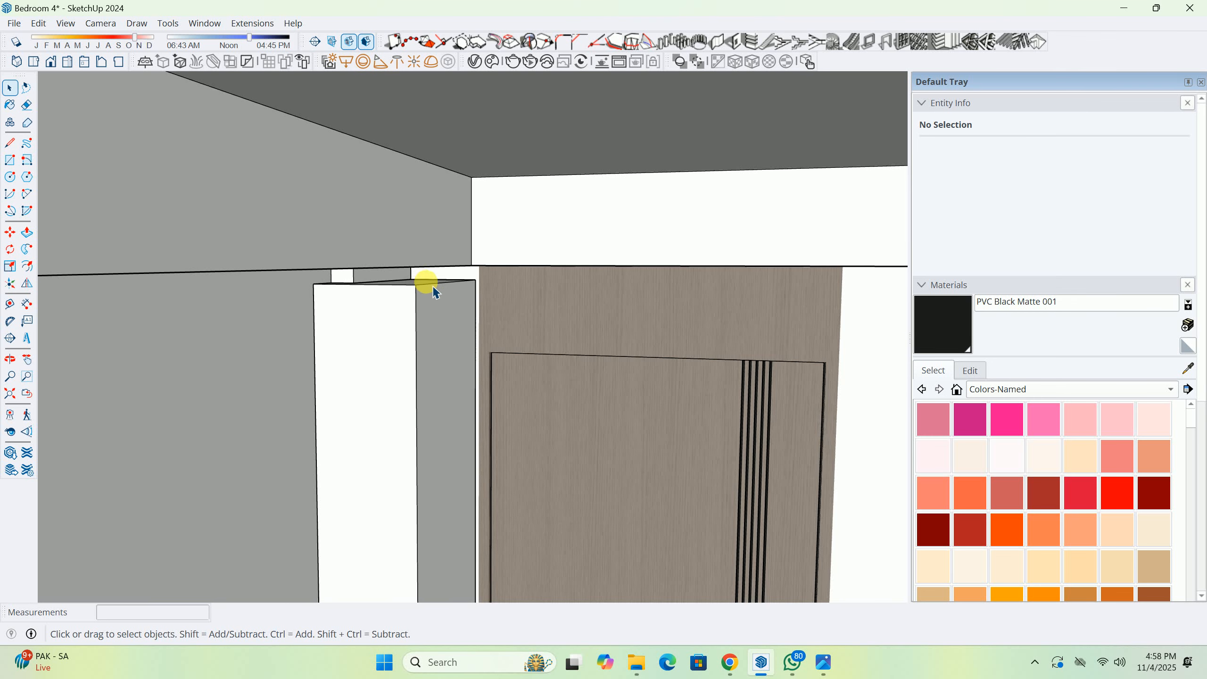
middle_drag(436, 254, 412, 239)
scroll(428, 290, up, 3)
click(439, 338)
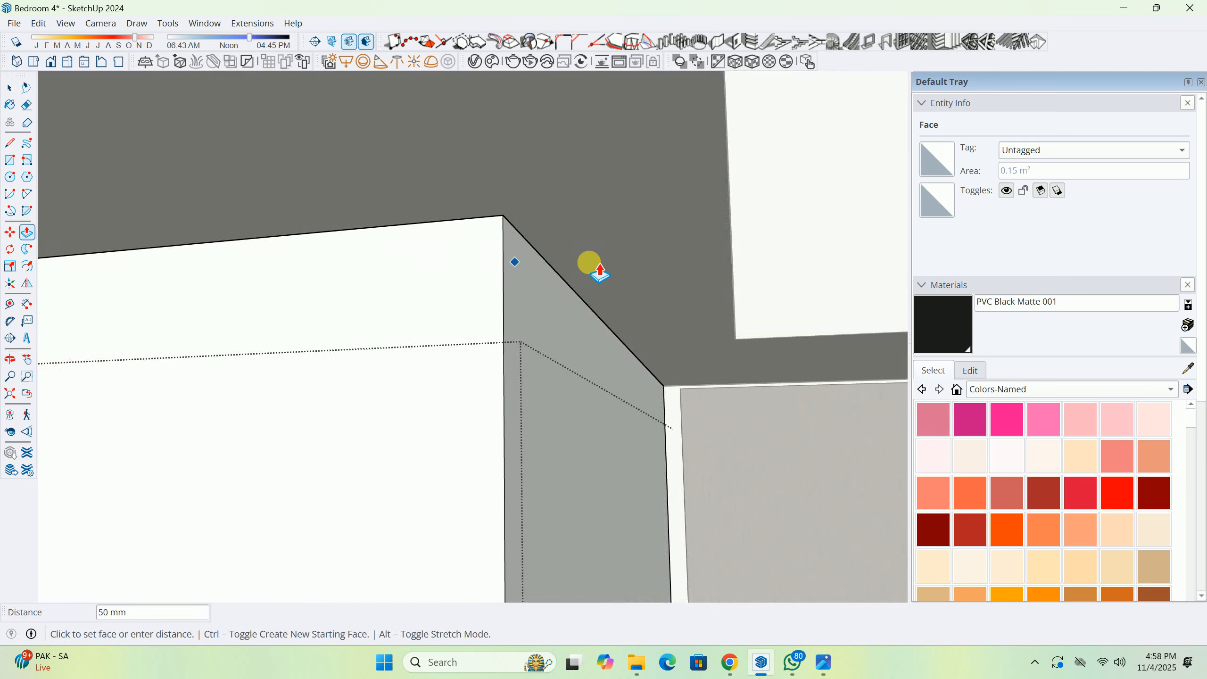
click(637, 264)
key(space)
Copy the column's top face, paste it in place outside the column group, and make the pasted face a separate group.
middle_drag(627, 262, 407, 439)
scroll(437, 373, up, 6)
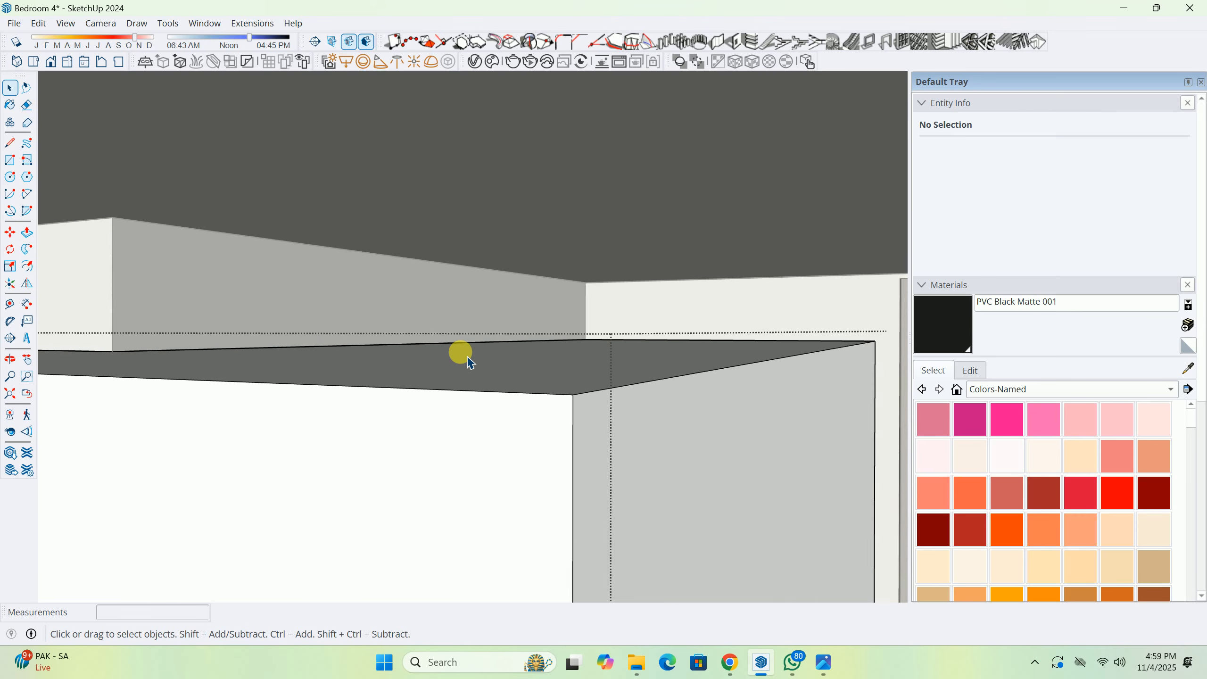
click(499, 386)
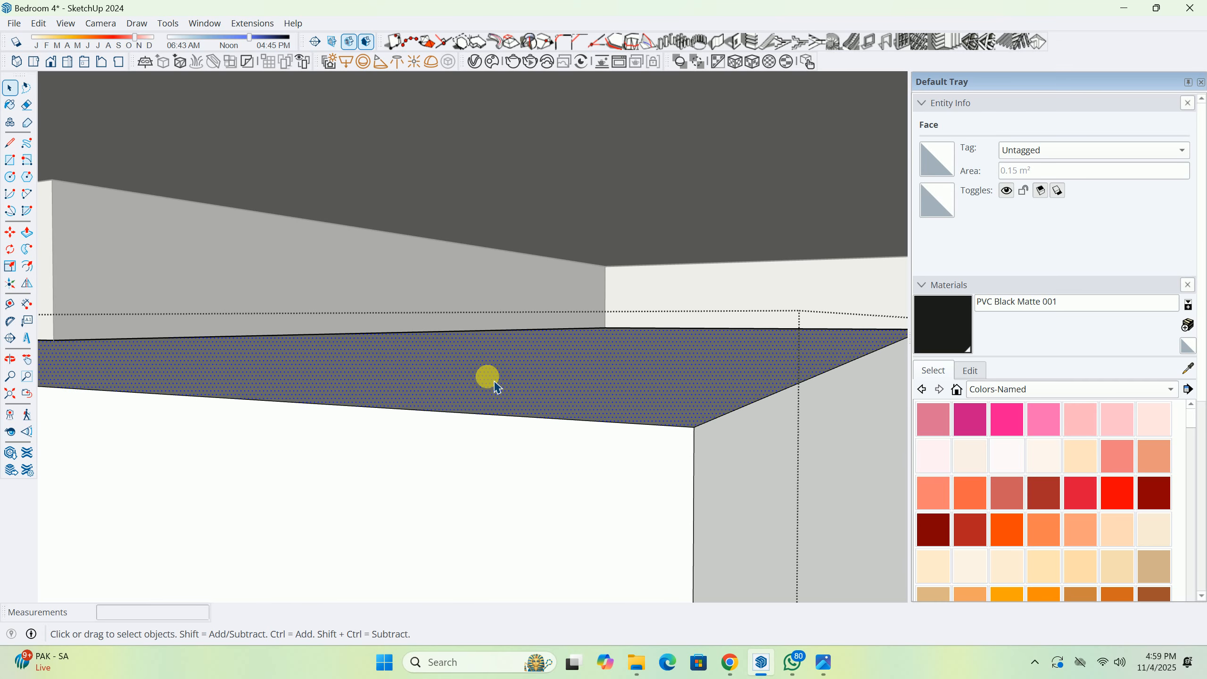
key(Escape)
key(Escape)
click(38, 23)
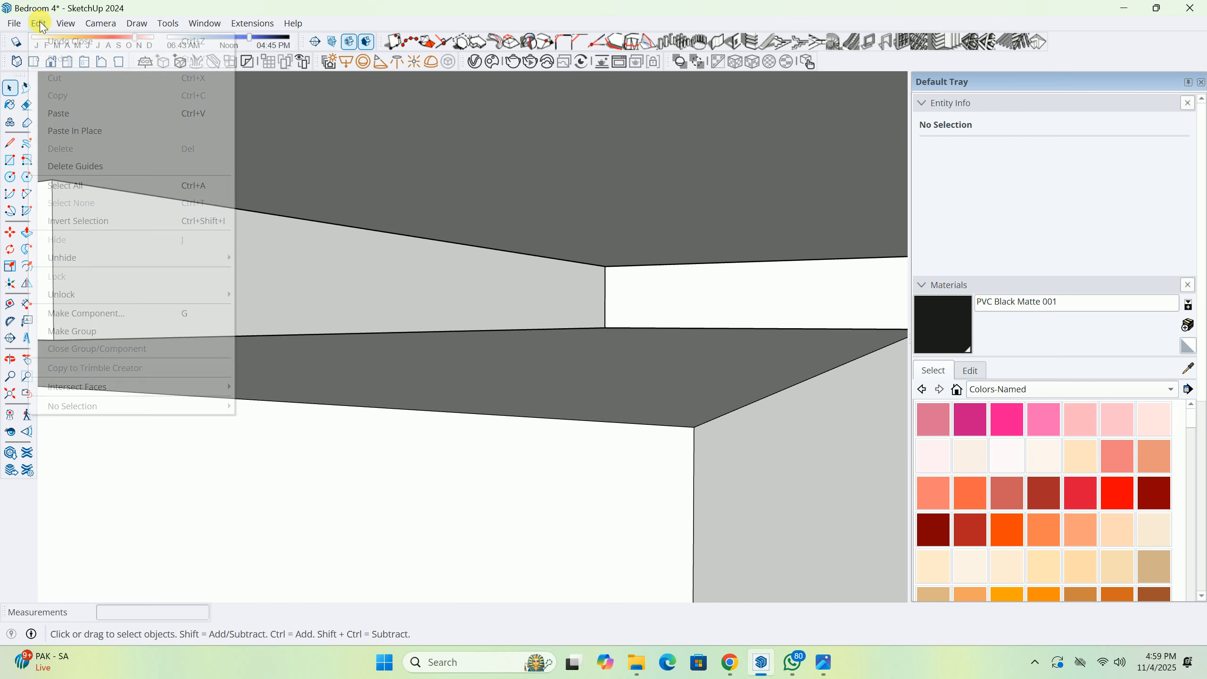
click(105, 131)
right_click(586, 409)
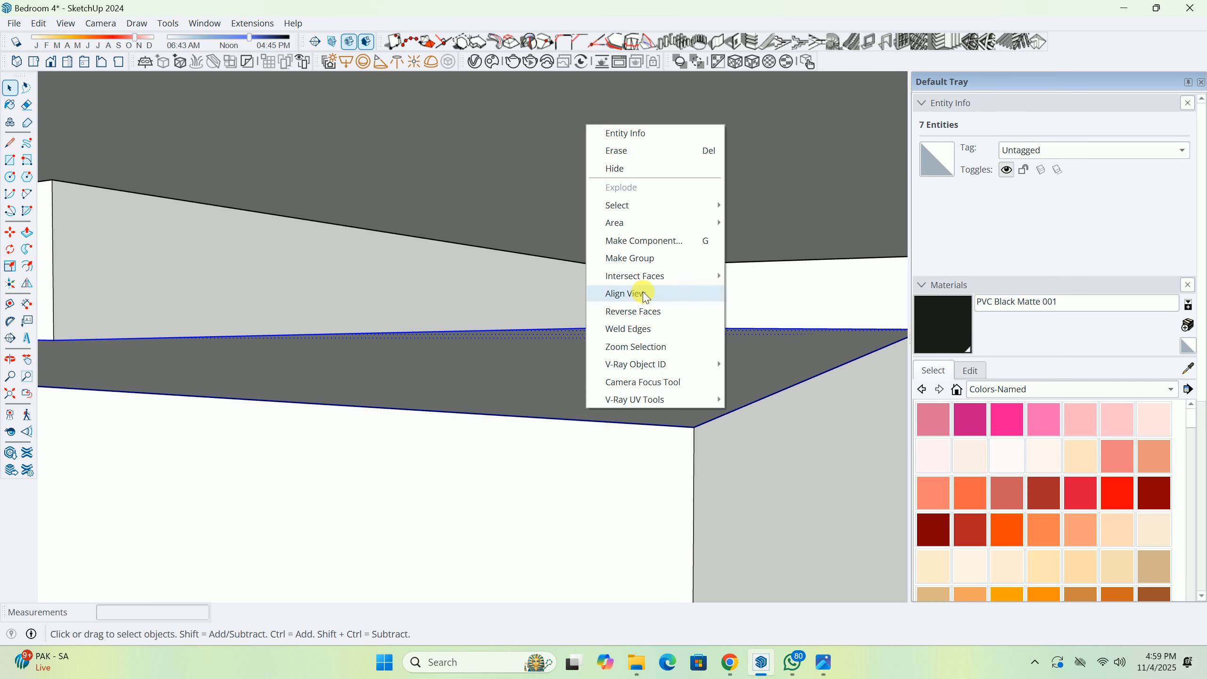
click(641, 260)
Open the new face group and push/pull its face up 50 mm to the ceiling.
middle_drag(637, 261, 593, 391)
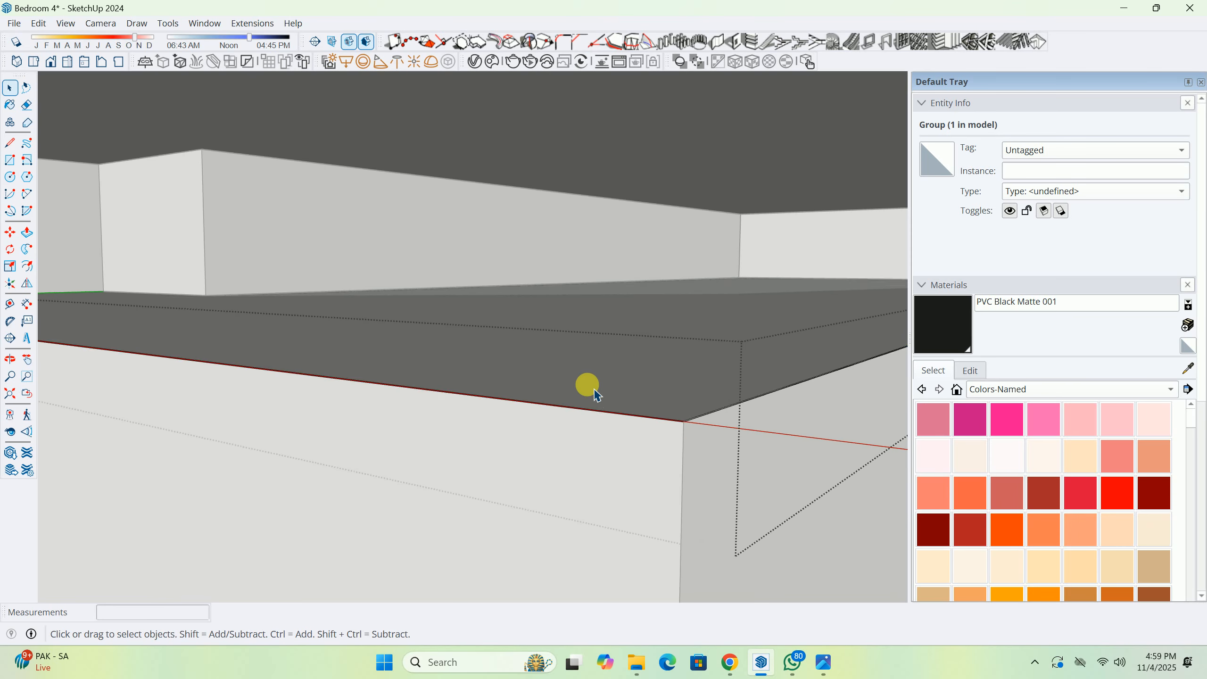
key(p)
click(571, 345)
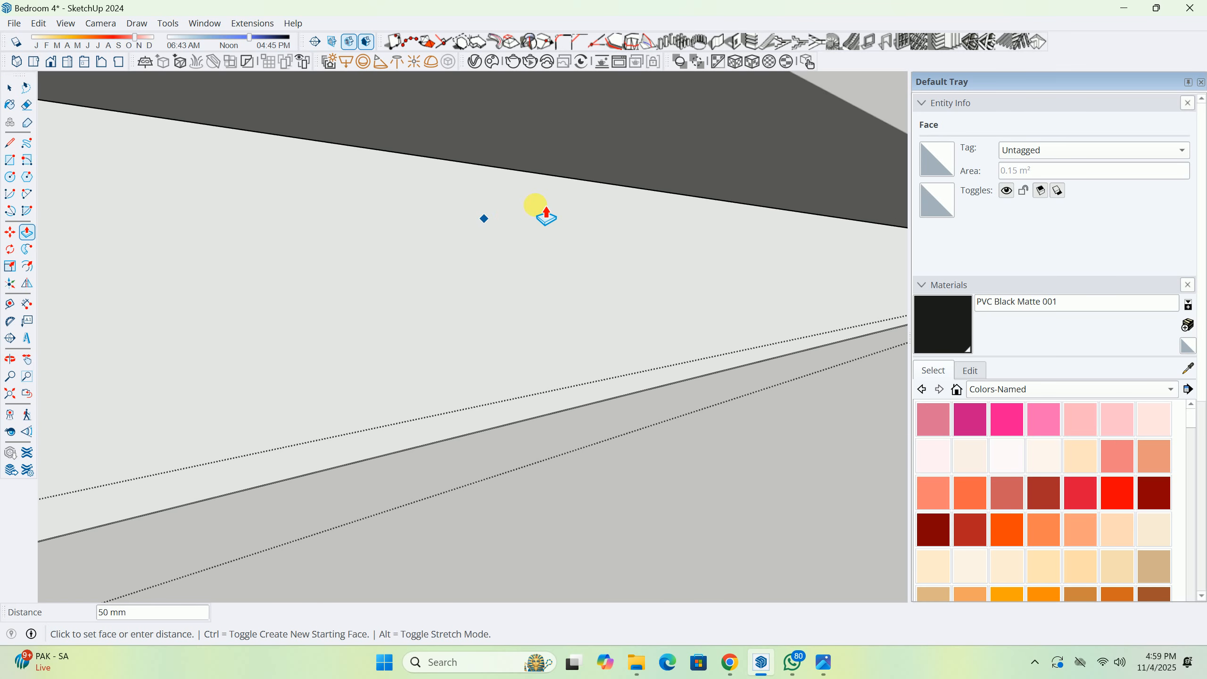
click(674, 135)
Push the two exposed side faces of the block above the column inward by 20 mm each.
shift+middle_drag(618, 286, 749, 253)
scroll(667, 268, down, 2)
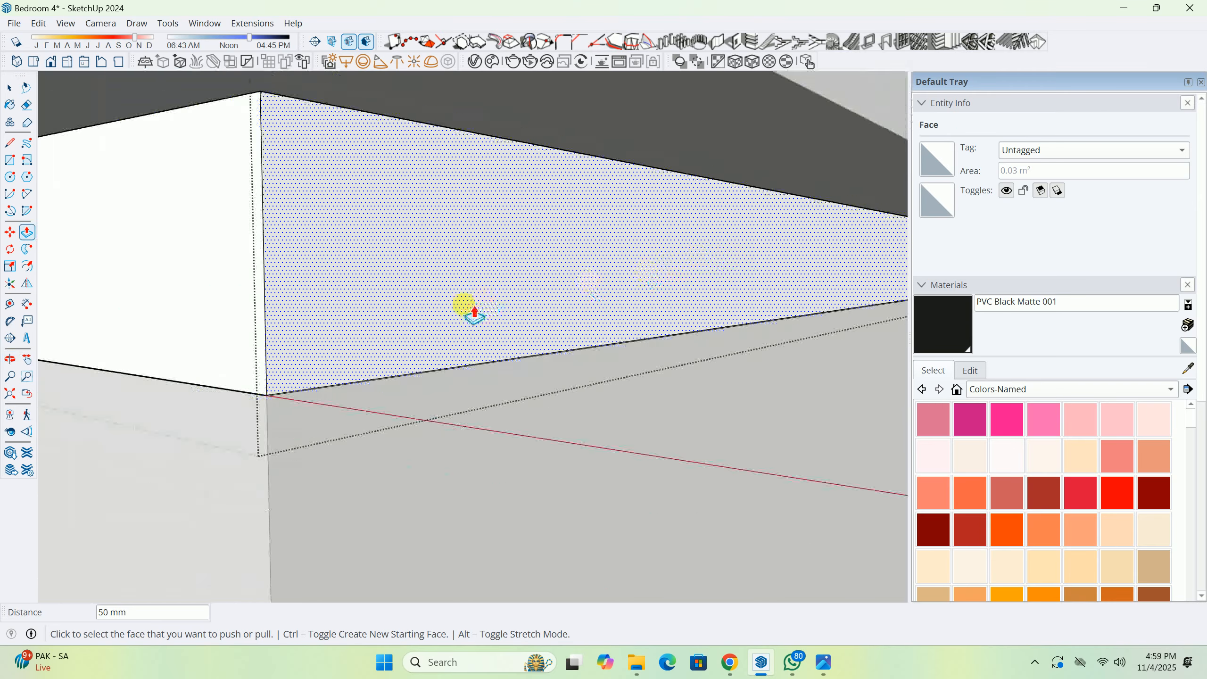
click(449, 315)
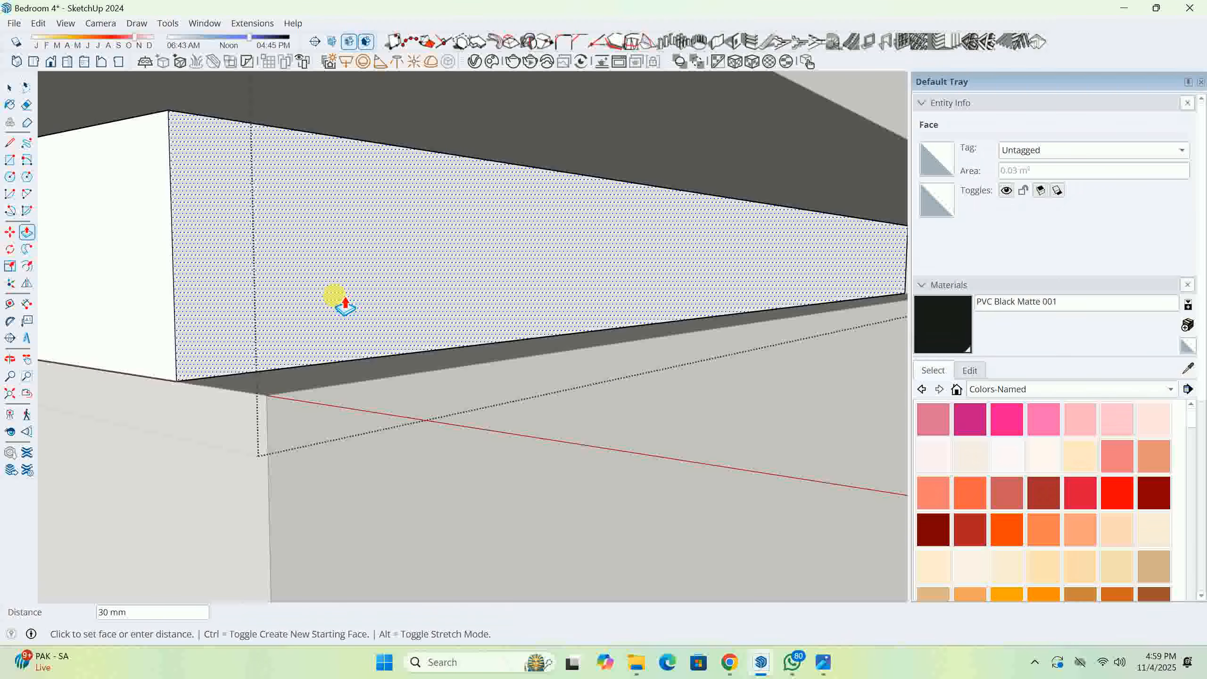
text(2)
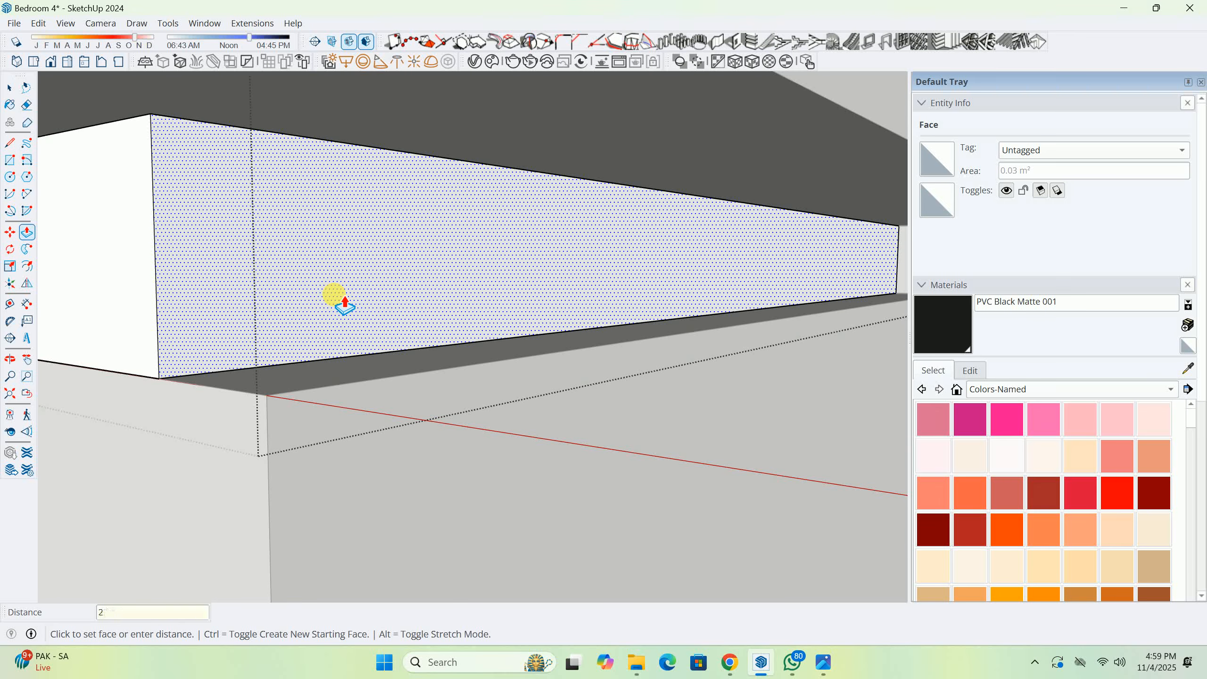
text(0)
key(Return)
double_click(87, 335)
scroll(315, 344, down, 3)
middle_drag(315, 344, 329, 318)
Paint the recessed block above the column with PVC Black Matte 001.
key(space)
scroll(349, 335, down, 3)
click(943, 326)
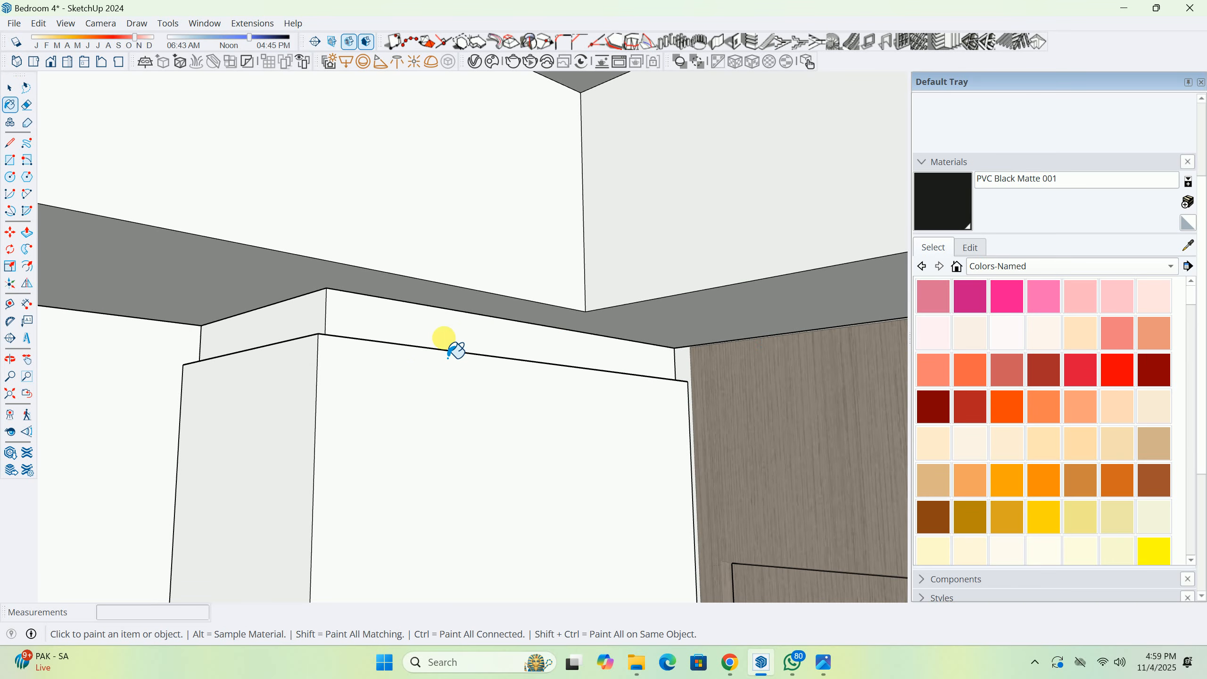
click(281, 317)
key(space)
scroll(520, 318, down, 5)
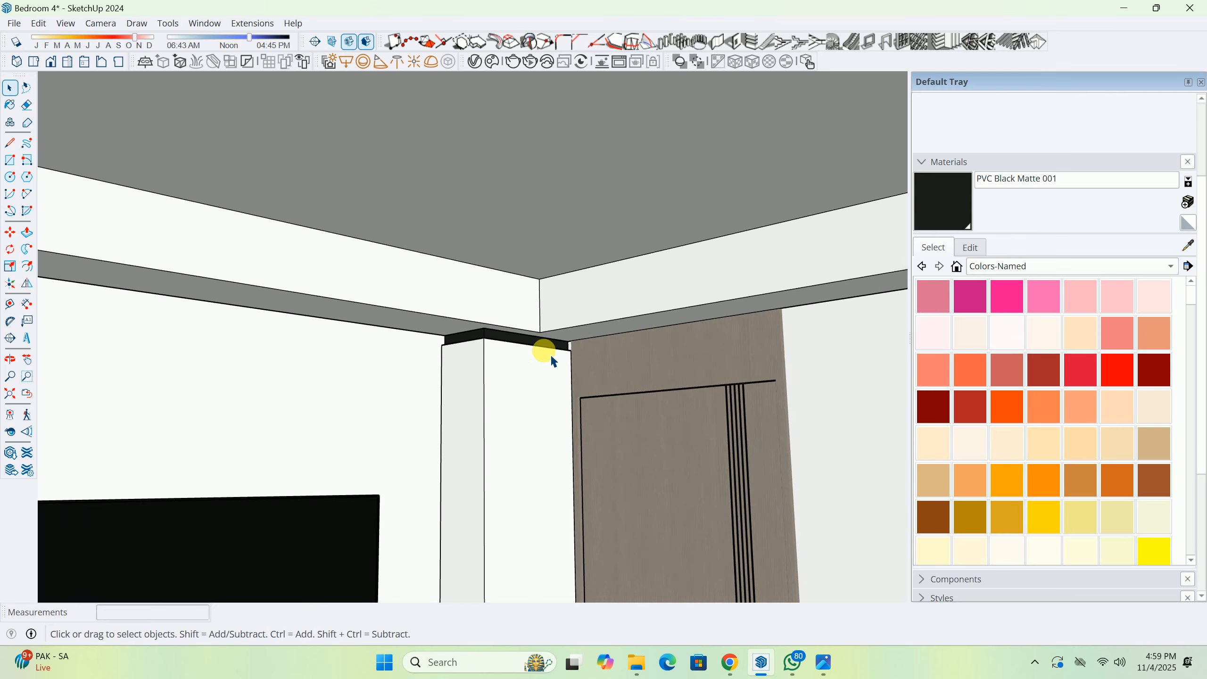
mouse_move(547, 344)
middle_down()
mouse_move(604, 211)
mouse_move(536, 394)
mouse_move(694, 363)
mouse_move(608, 404)
mouse_move(601, 428)
mouse_move(588, 385)
mouse_move(756, 393)
mouse_move(539, 364)
mouse_move(603, 397)
mouse_move(588, 381)
mouse_move(706, 383)
mouse_move(599, 377)
mouse_move(639, 410)
mouse_move(459, 399)
mouse_move(372, 460)
mouse_move(130, 407)
mouse_move(649, 423)
middle_up()
scroll(665, 417, up, 3)
middle_drag(97, 342, 543, 365)
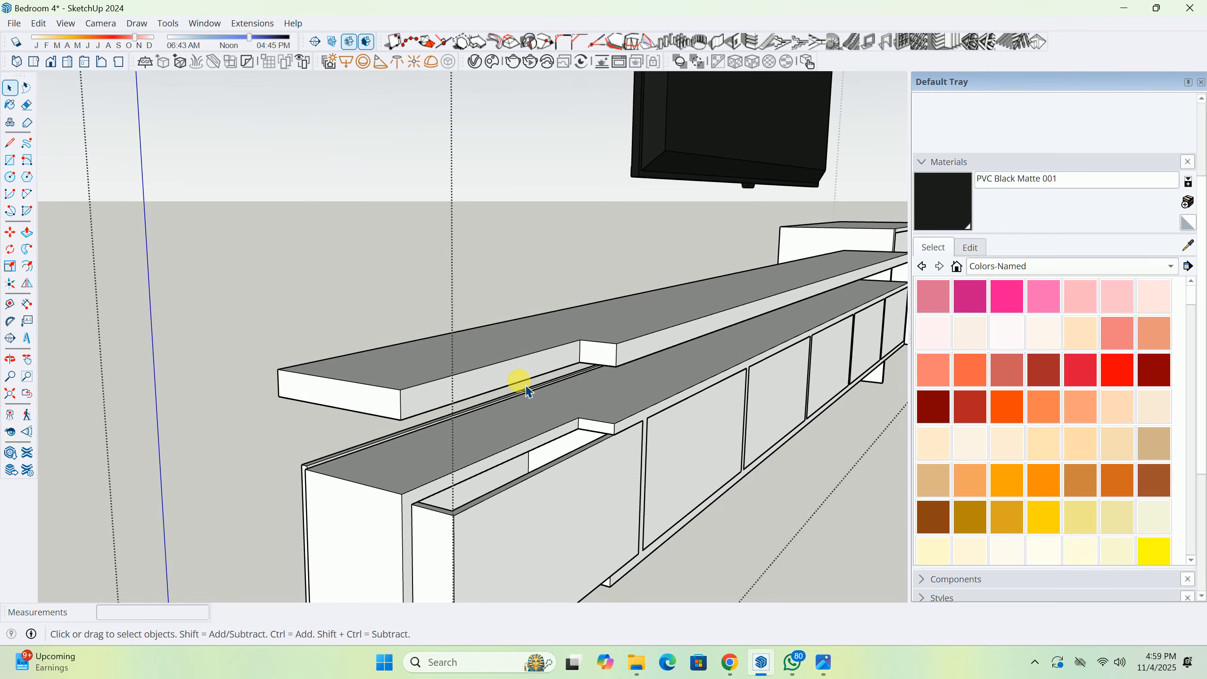
key(p)
key(space)
scroll(489, 379, up, 6)
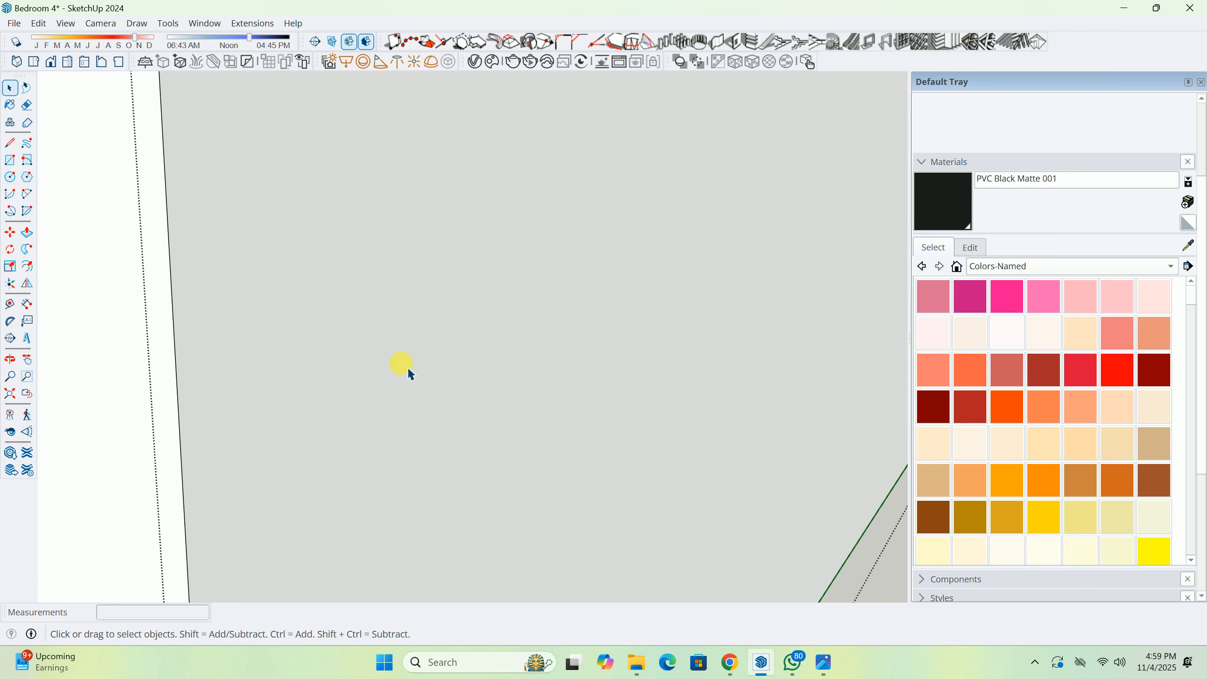
Hide the door's outer panel and the wall around it to expose the room interior from the door side.
middle_drag(407, 366, 1198, 321)
scroll(594, 317, down, 10)
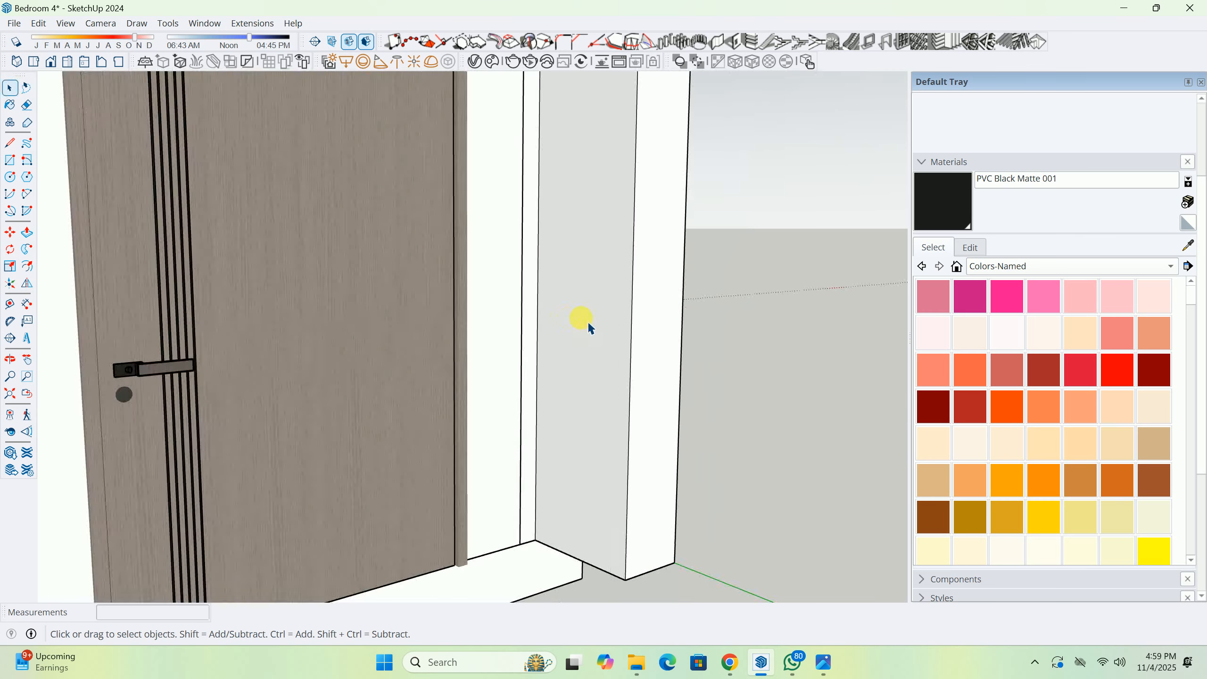
click(599, 331)
double_click(479, 305)
click(457, 304)
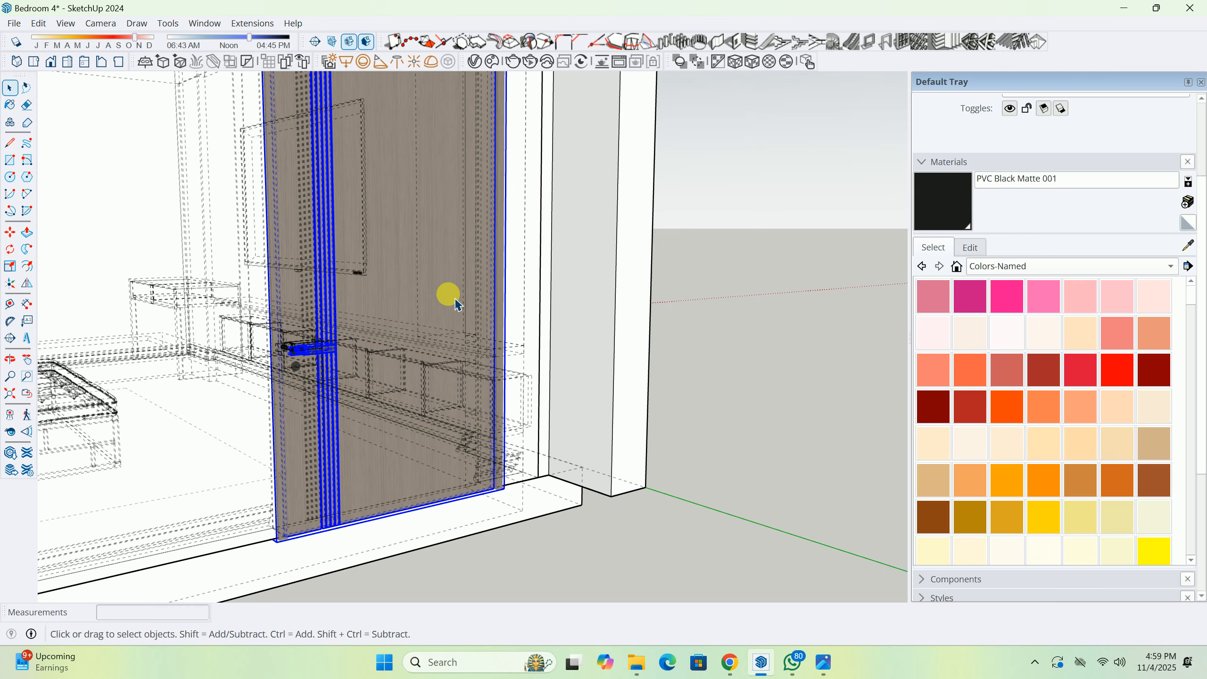
key(k)
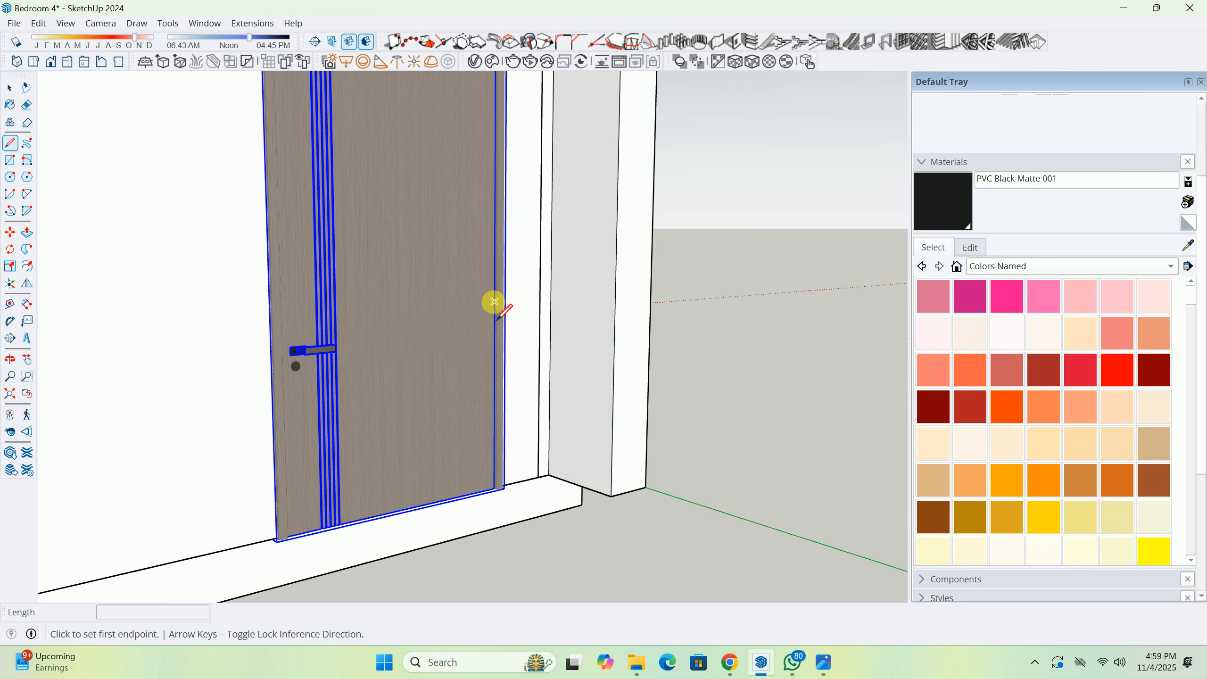
key(Delete)
click(523, 295)
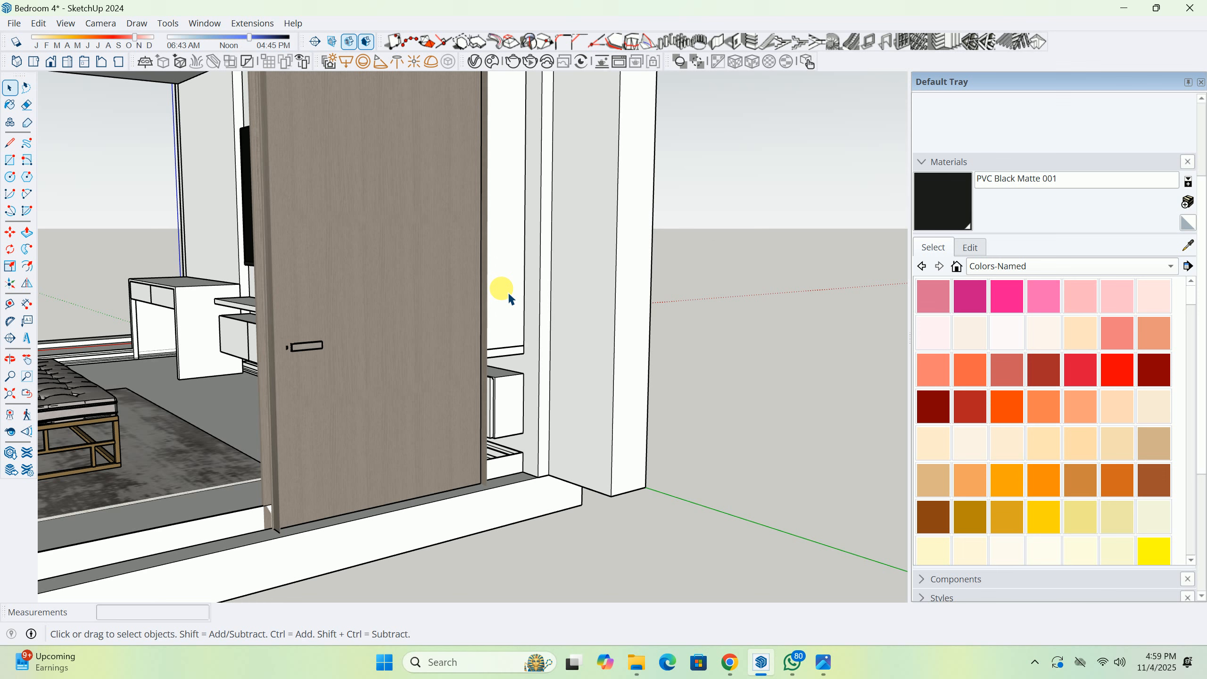
Delete the remaining door panel and the wall section beside it to expose the end of the TV unit.
click(439, 283)
key(Delete)
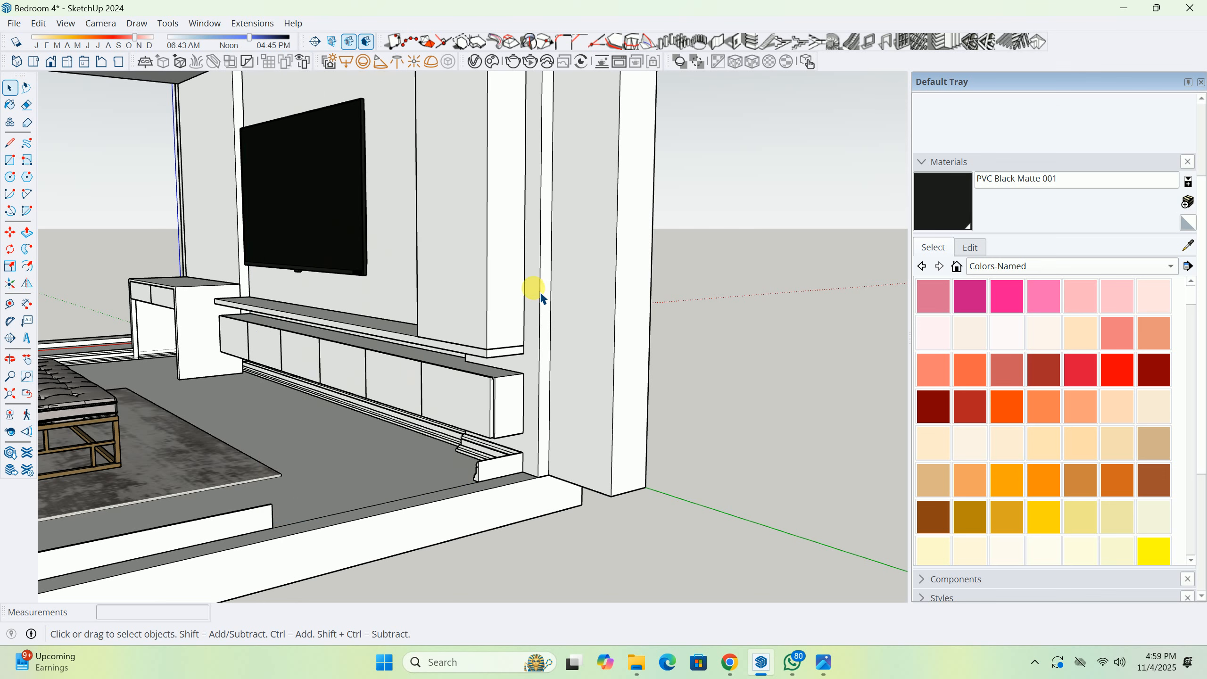
click(590, 295)
key(Delete)
scroll(523, 321, up, 3)
middle_drag(523, 321, 621, 332)
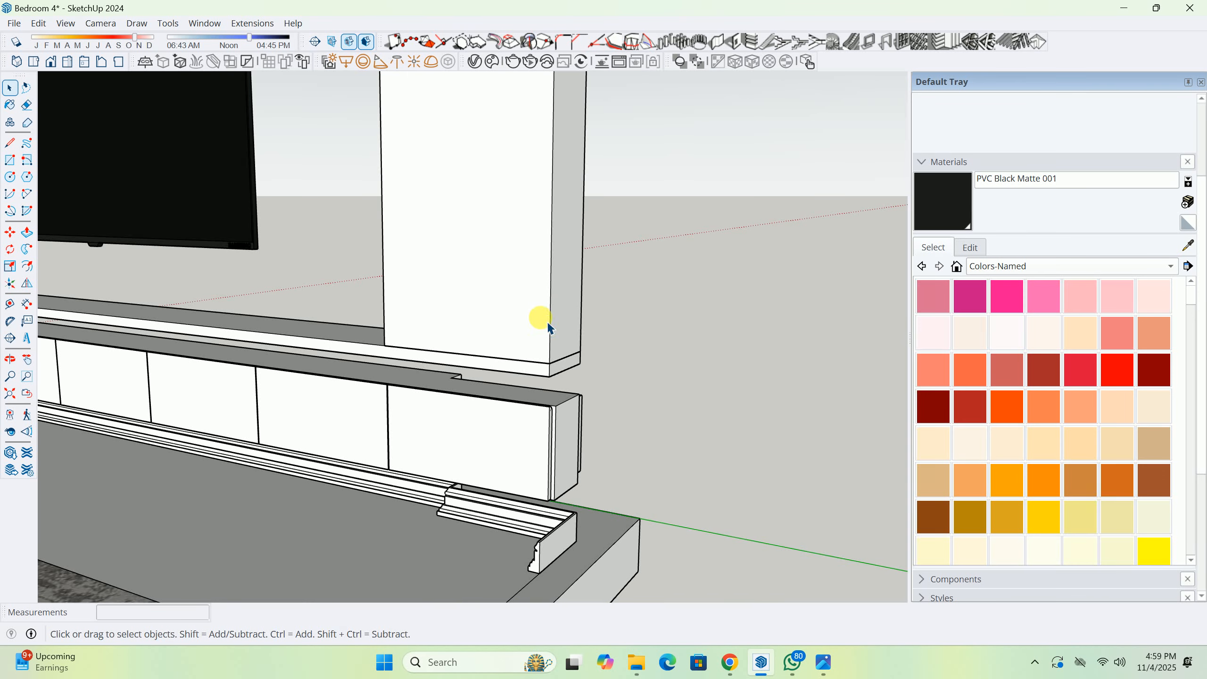
Open the long TV shelf group beneath the column and try to push its end face inward.
scroll(481, 357, up, 2)
double_click(489, 371)
middle_drag(528, 380, 590, 386)
key(p)
key(space)
double_click(592, 376)
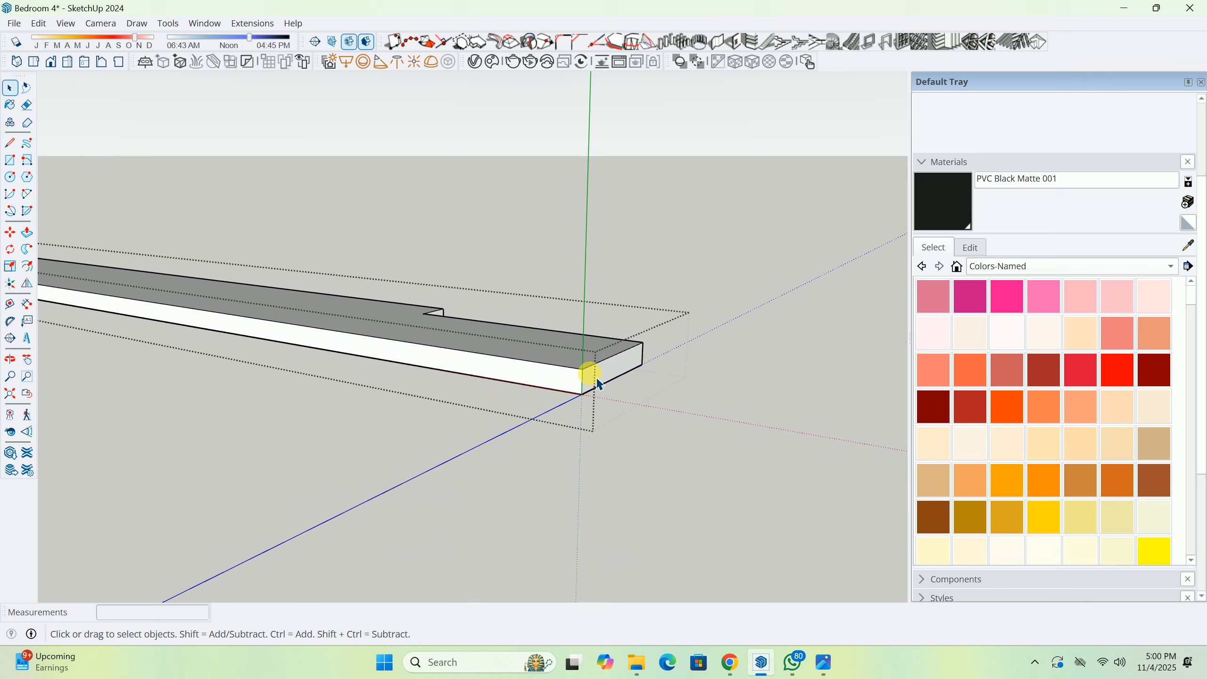
click(591, 376)
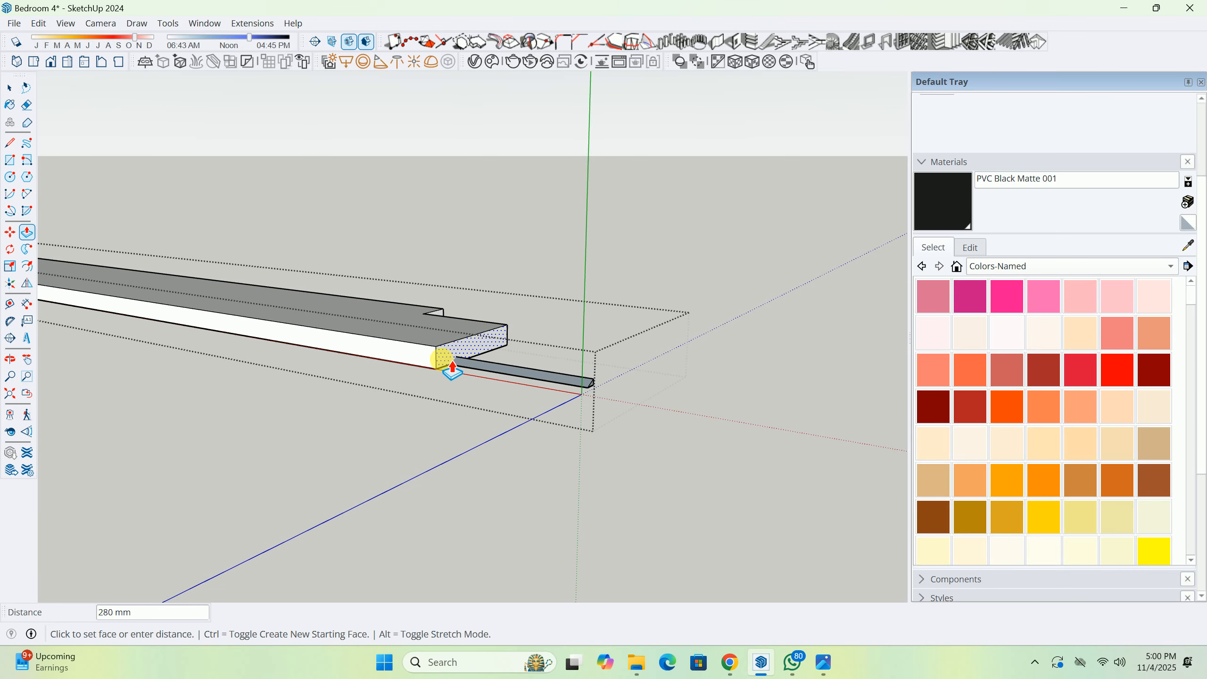
key(space)
Measure the column's width above the shelf, starting from its outer edge.
middle_drag(495, 371, 583, 569)
middle_drag(568, 452, 418, 17)
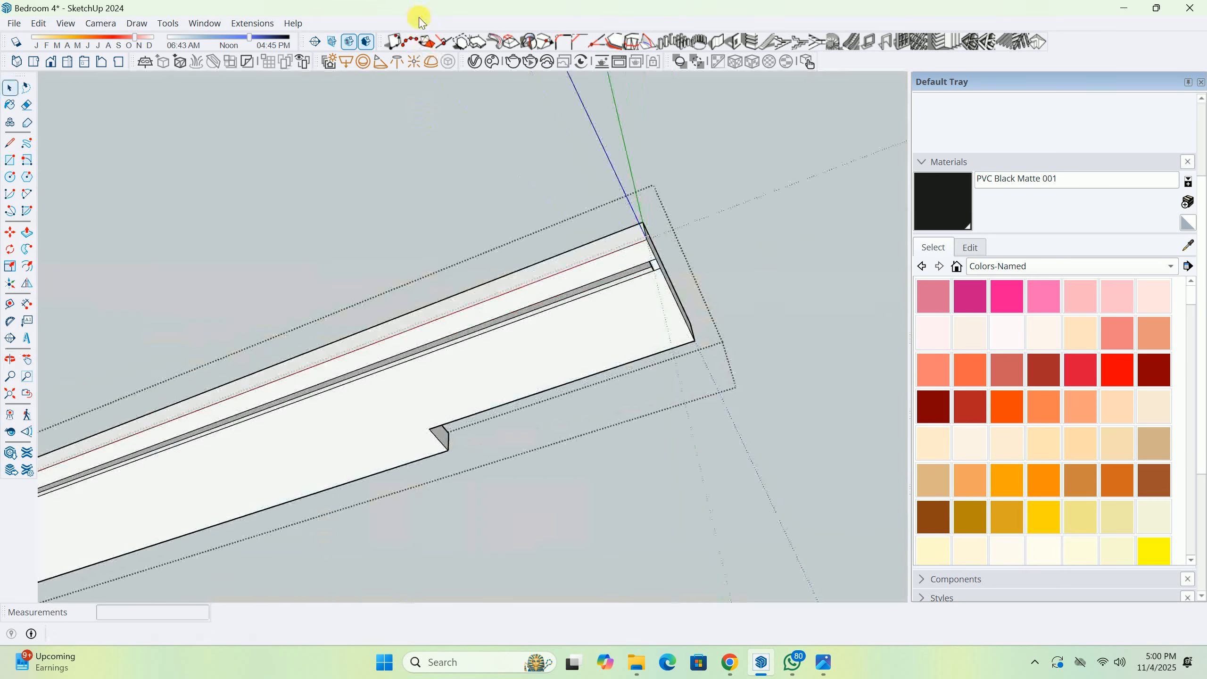
middle_drag(458, 378, 634, 335)
key(i)
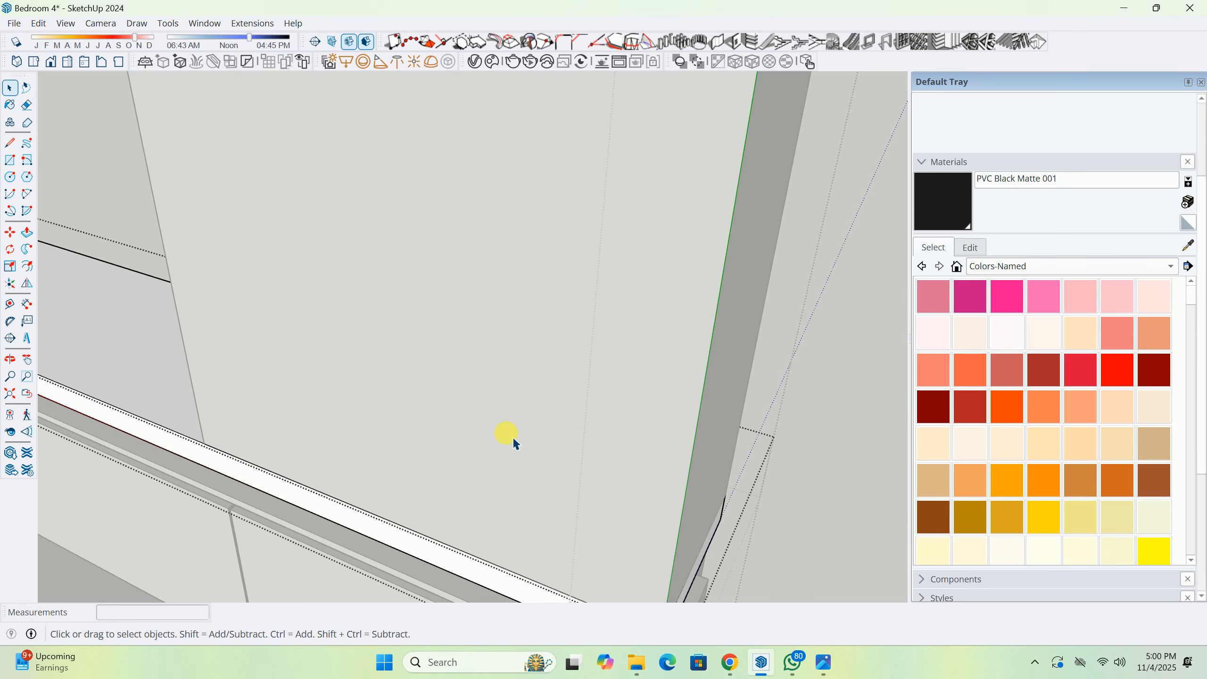
middle_drag(513, 436, 518, 454)
click(717, 450)
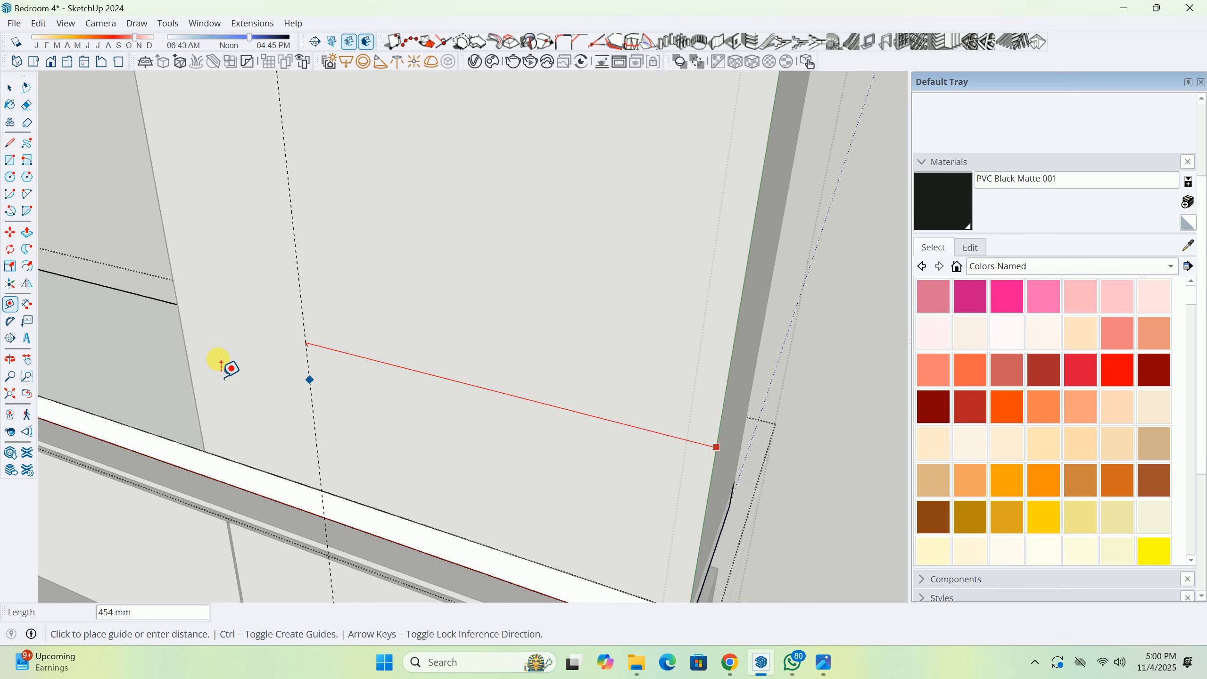
key(space)
Push the end face of the groove on the shelf's underside back 600 mm and erase the leftover edges.
scroll(409, 390, down, 2)
middle_drag(430, 419, 679, 464)
key(i)
scroll(680, 464, up, 3)
key(p)
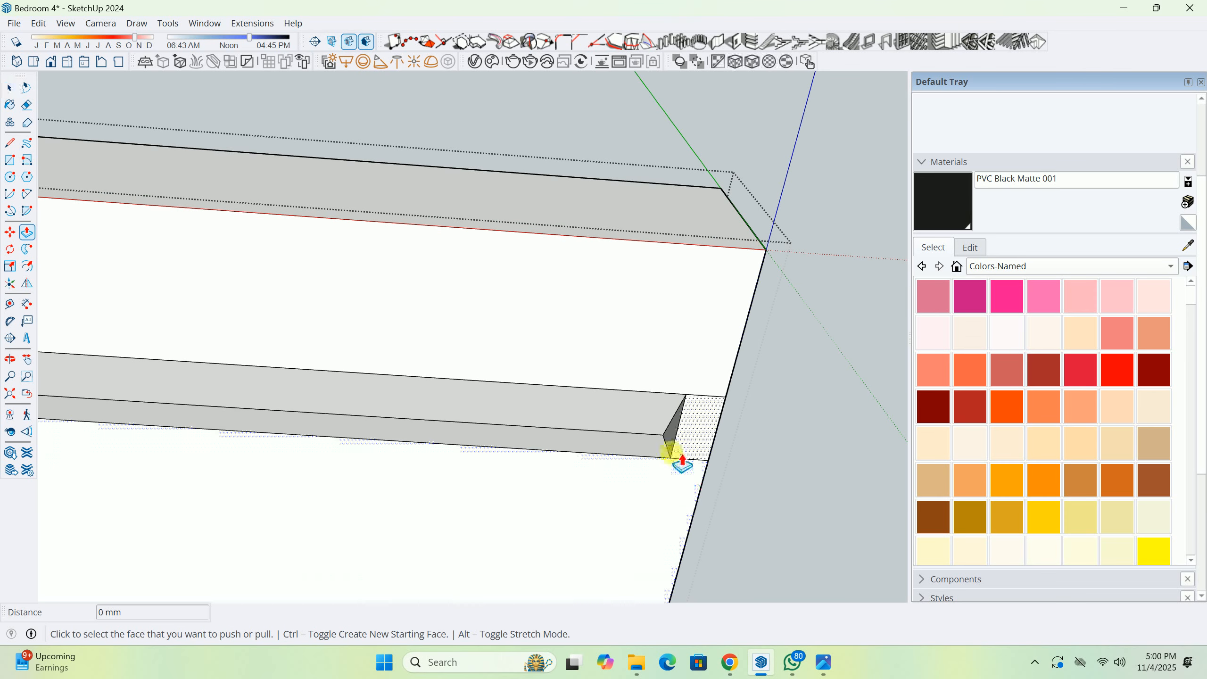
click(677, 456)
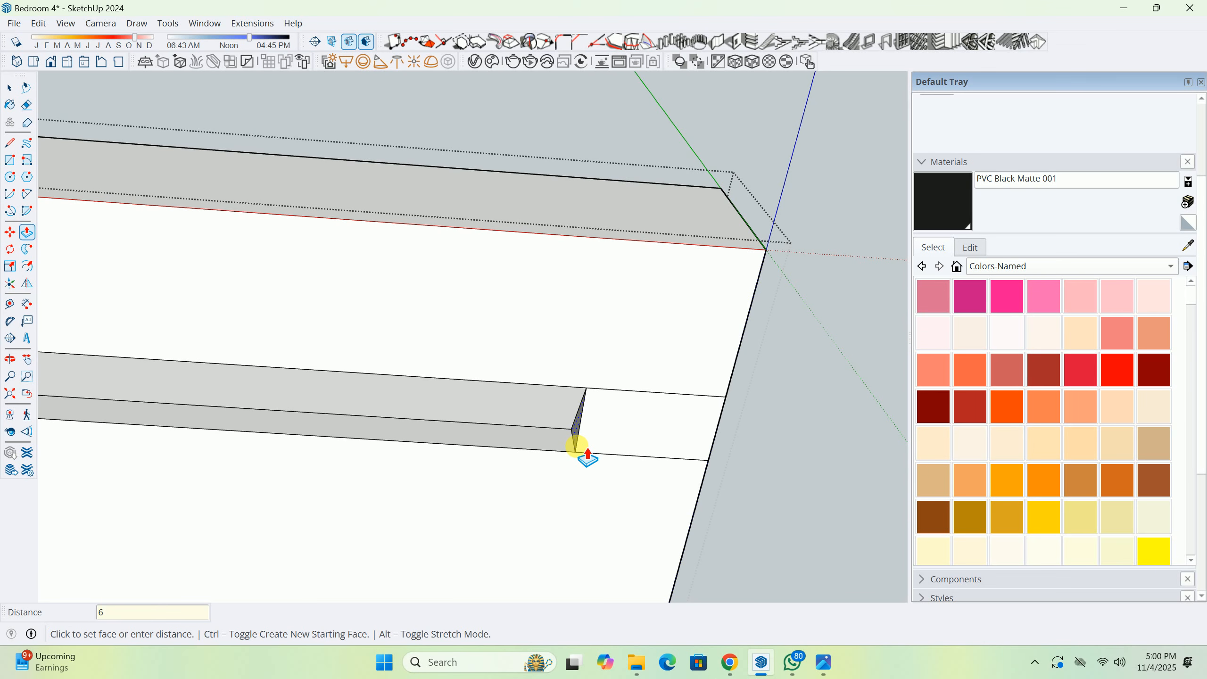
key(Return)
scroll(544, 430, down, 5)
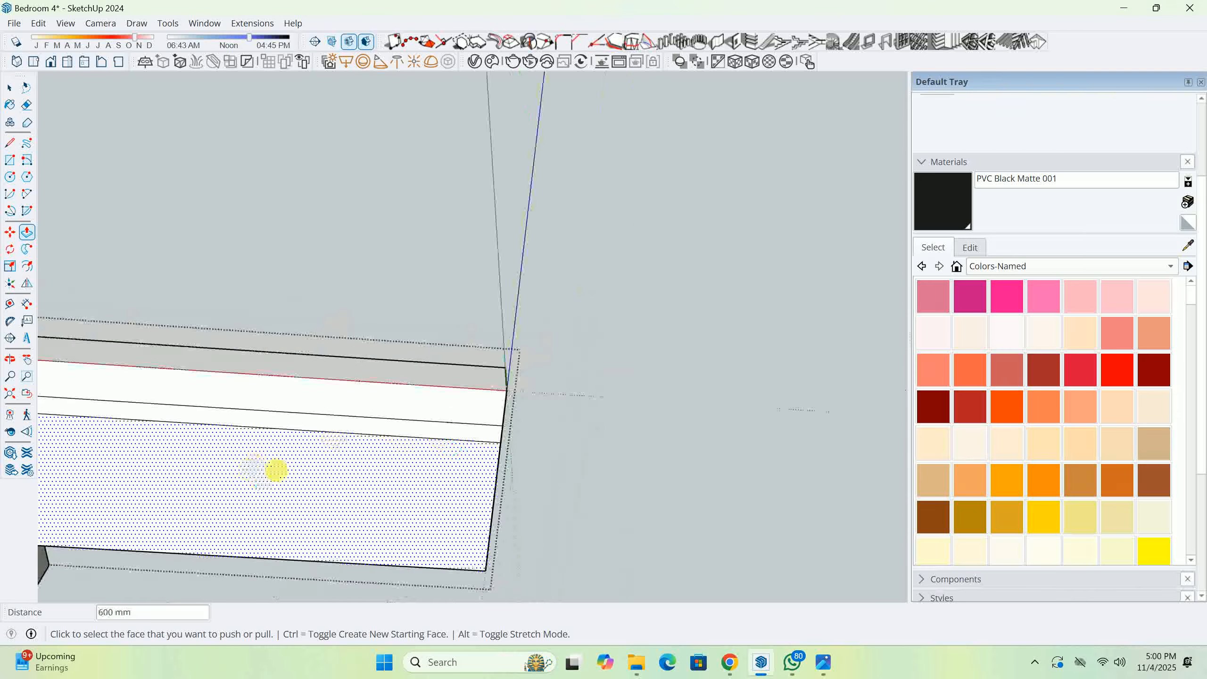
shift+middle_drag(275, 471, 709, 402)
key(e)
mouse_move(493, 330)
middle_down()
mouse_move(499, 404)
mouse_move(333, 535)
mouse_move(471, 450)
middle_up()
Try to shorten the shelf by pushing its end face back 485 mm to the notch.
key(p)
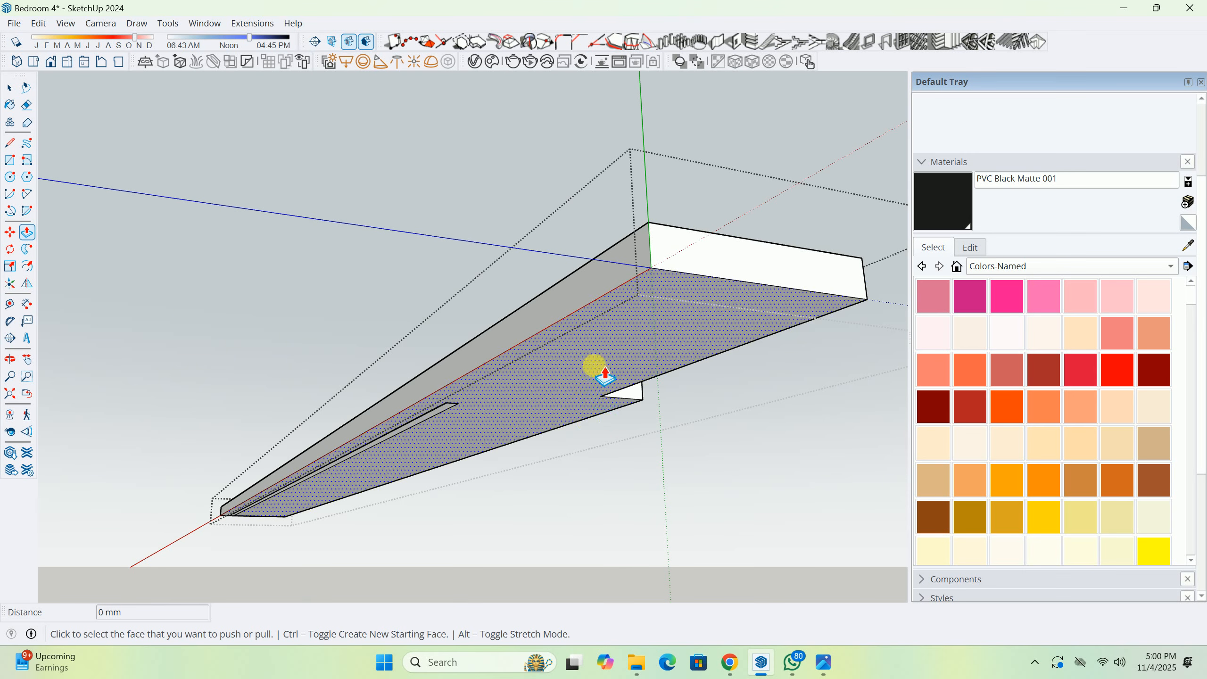
click(652, 326)
click(595, 394)
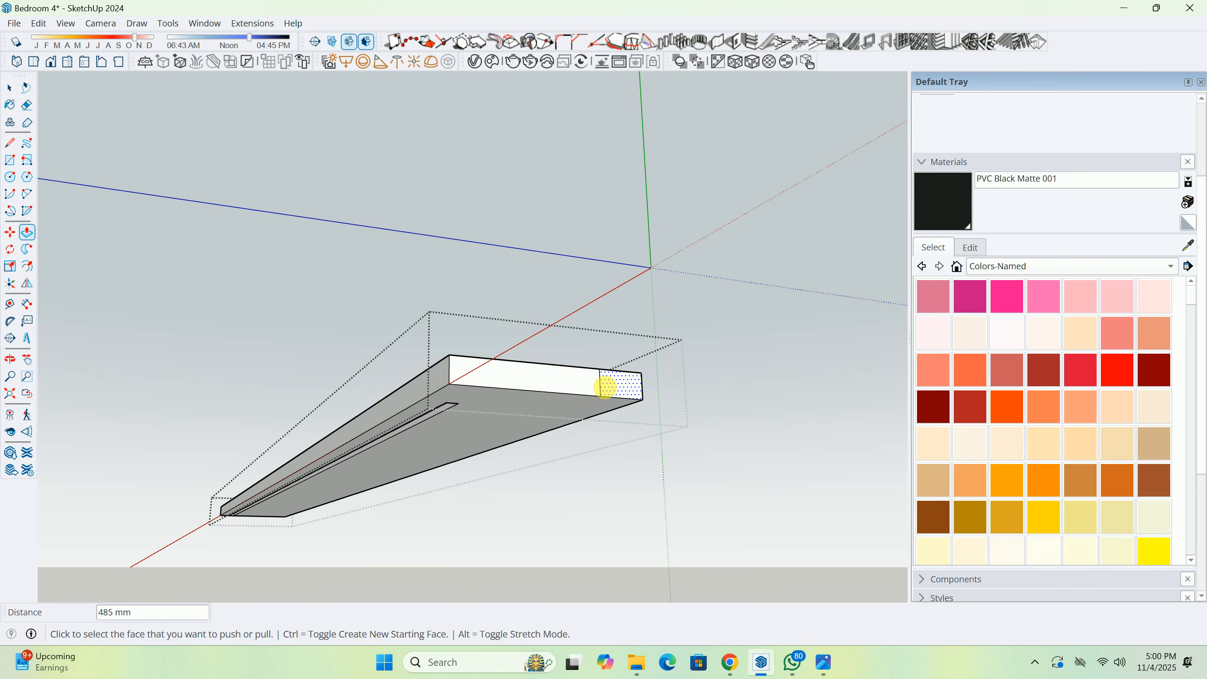
key(e)
mouse_move(587, 391)
middle_down()
mouse_move(668, 439)
mouse_move(523, 423)
mouse_move(679, 539)
mouse_move(655, 363)
mouse_move(506, 386)
mouse_move(520, 413)
middle_up()
scroll(542, 399, up, 2)
scroll(542, 398, down, 1)
key(ctrl+z)
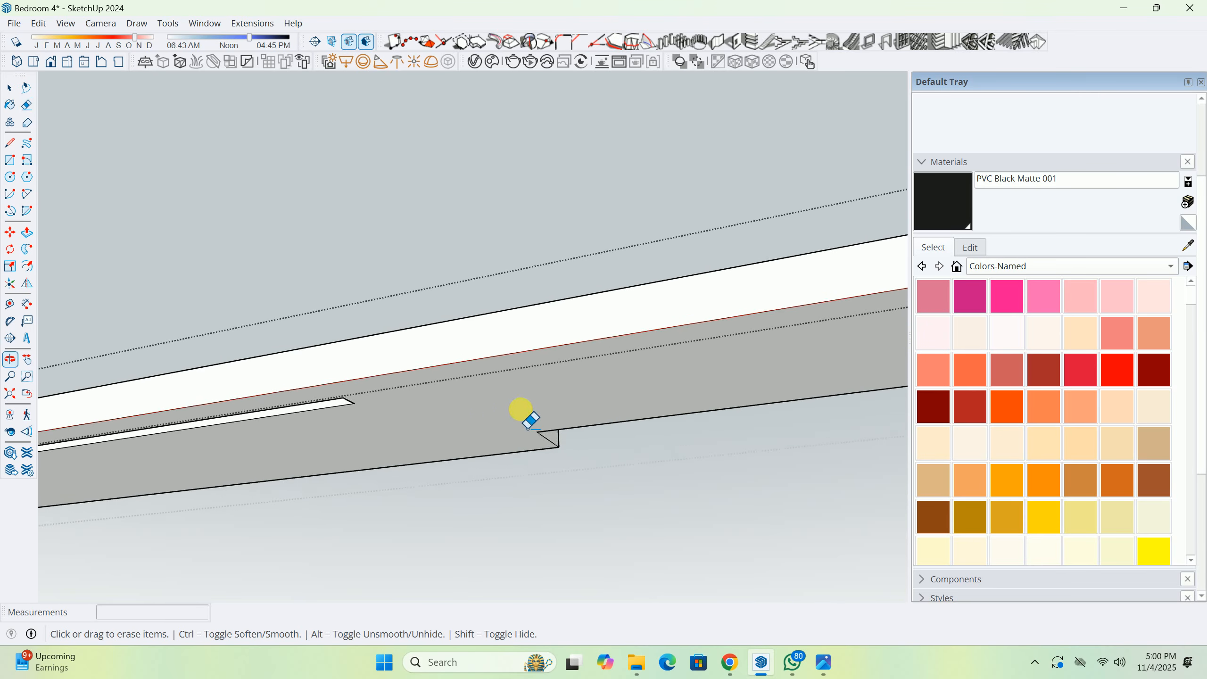
Place a guide 600 mm in from the shelf's end on its underside.
scroll(561, 418, down, 2)
scroll(766, 389, up, 1)
key(t)
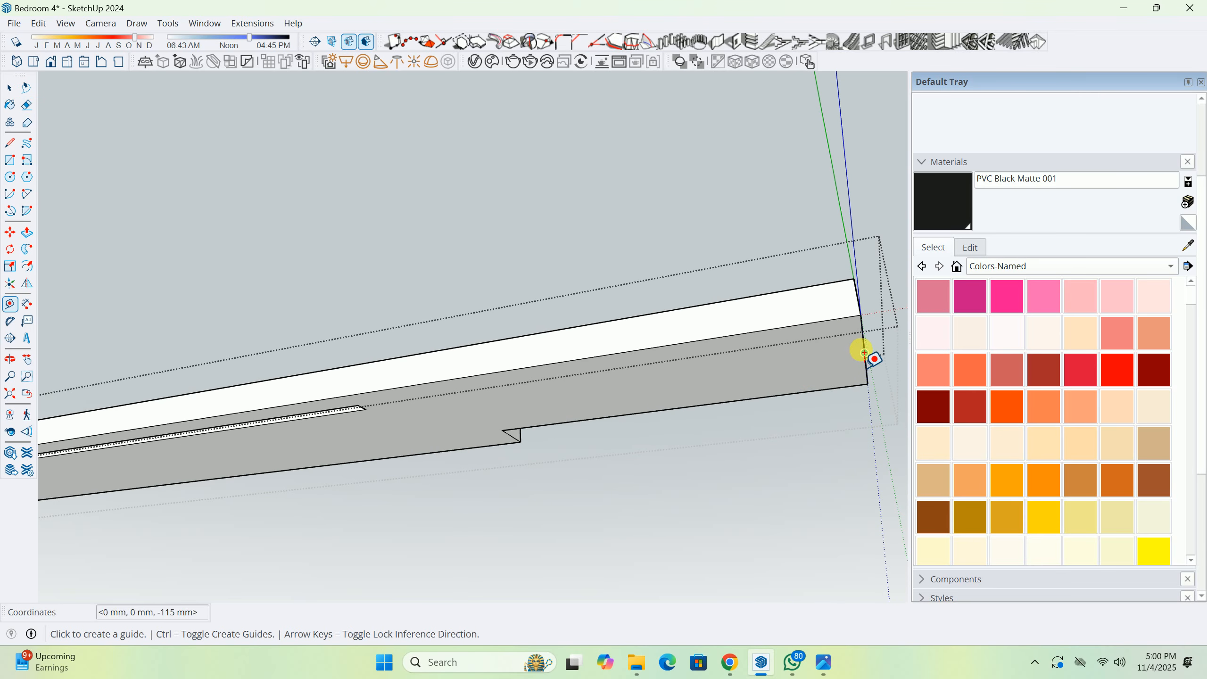
click(864, 352)
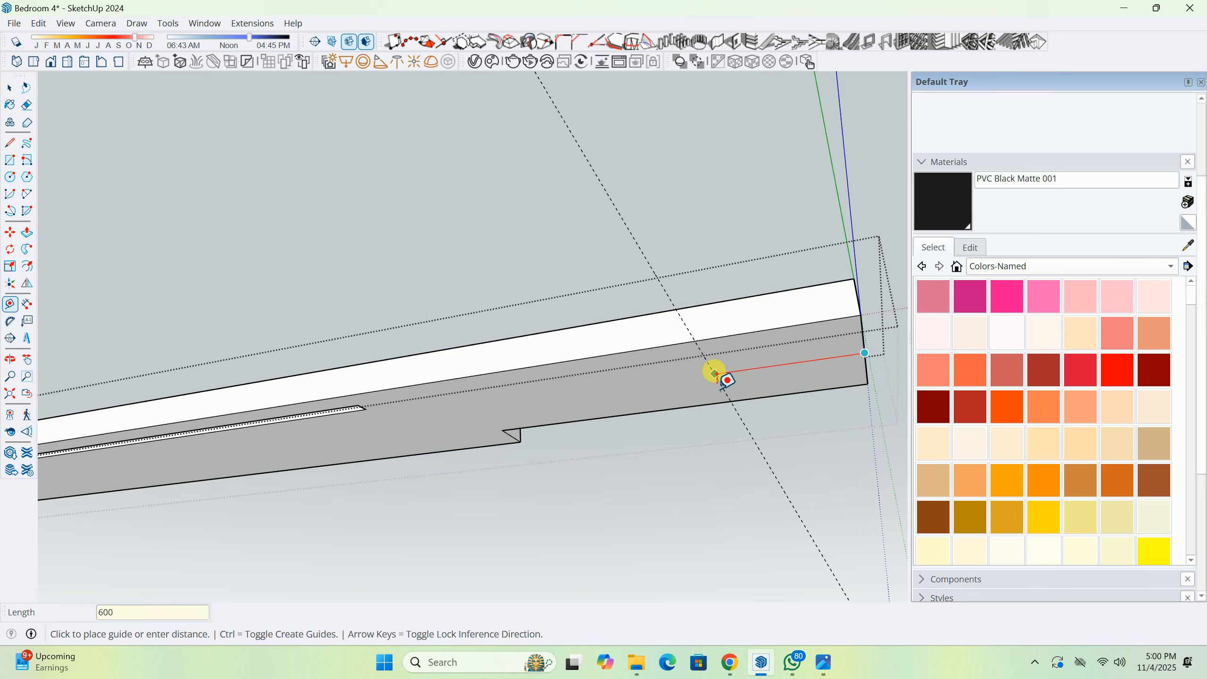
middle_drag(717, 376, 839, 370)
Push the shelf's end faces back 600 mm, erase the leftover edge and close the shelf group.
key(space)
key(p)
click(843, 288)
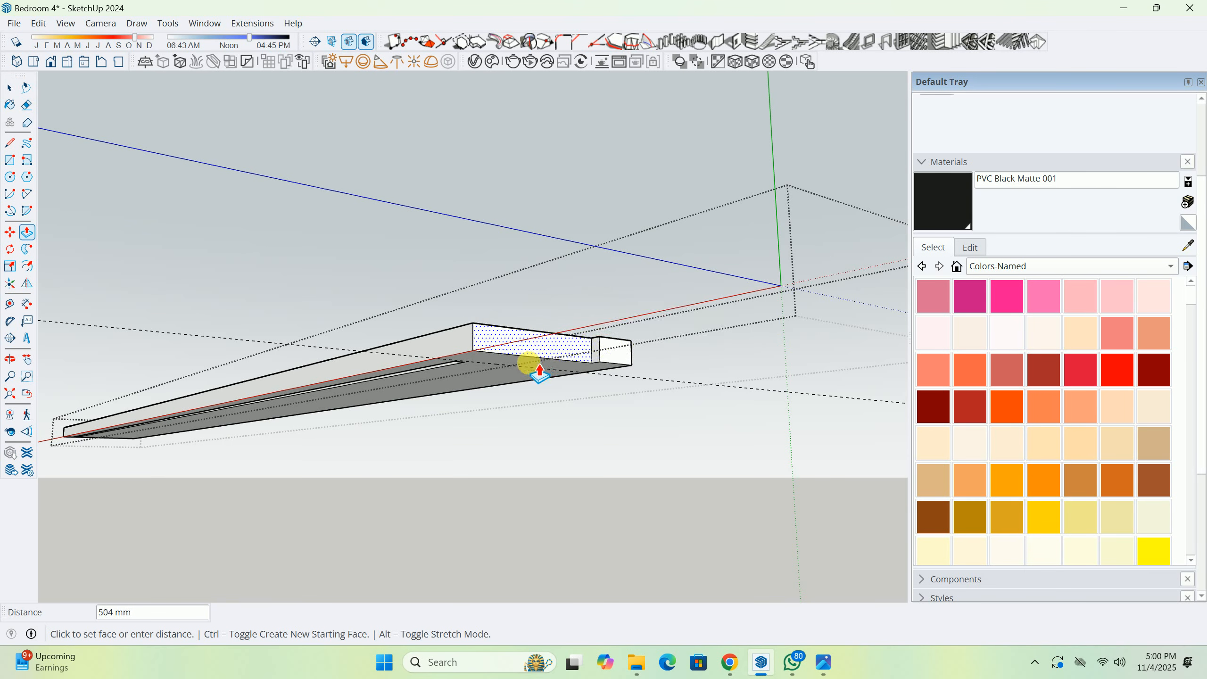
text(600)
key(Return)
double_click(611, 359)
mouse_move(613, 359)
middle_down()
mouse_move(613, 471)
mouse_move(585, 438)
middle_up()
key(e)
drag(617, 363, 628, 354)
key(space)
middle_drag(590, 374, 725, 306)
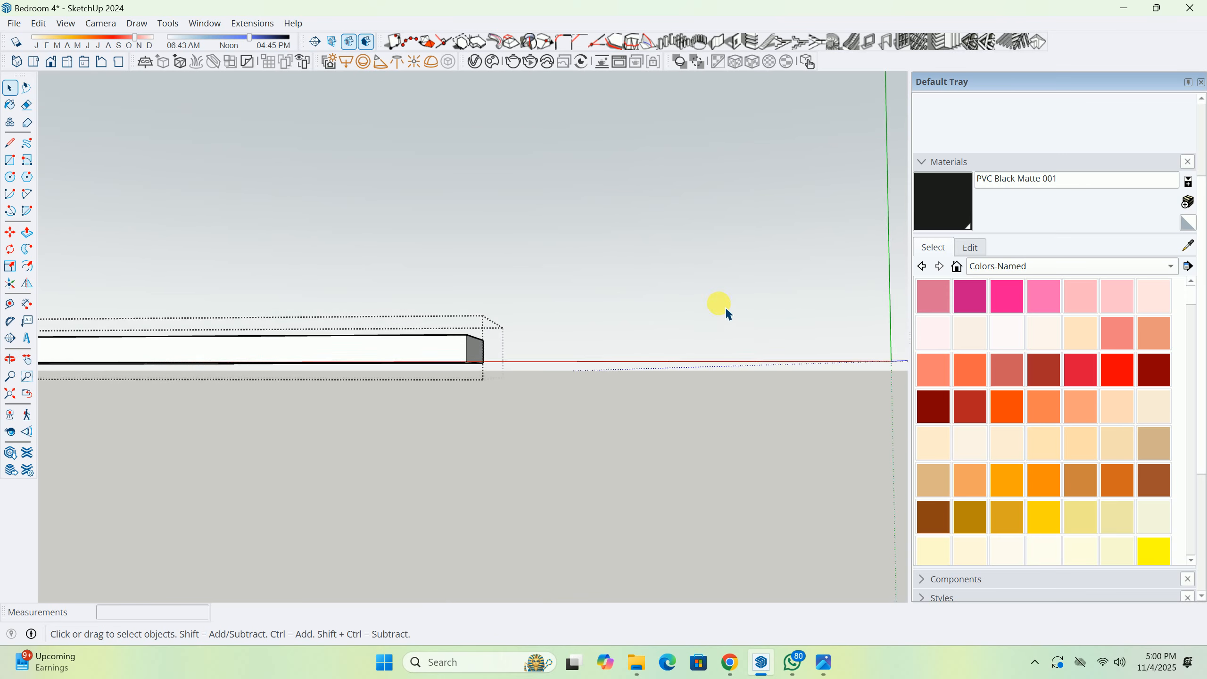
click(725, 306)
Open the column group and extend its bottom face down 140 mm to the top of the drawer unit.
scroll(725, 307, down, 2)
middle_drag(550, 373, 548, 379)
click(609, 359)
middle_drag(608, 323, 547, 345)
key(p)
click(523, 346)
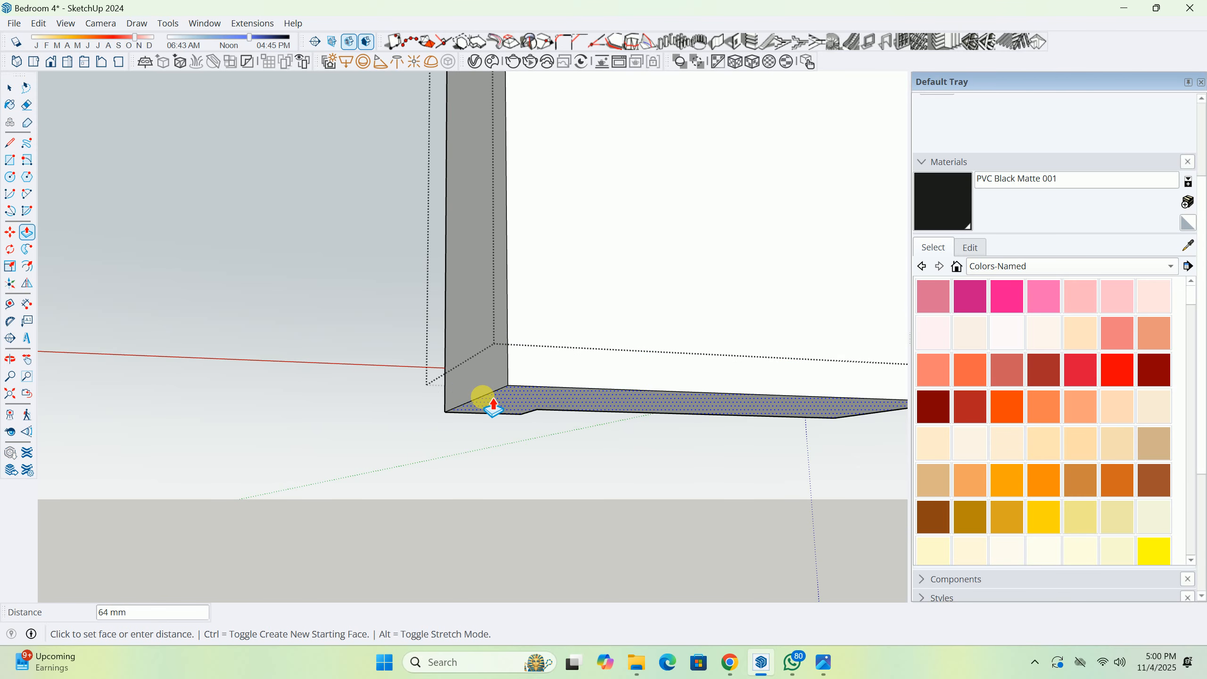
key(h)
middle_drag(482, 399, 499, 478)
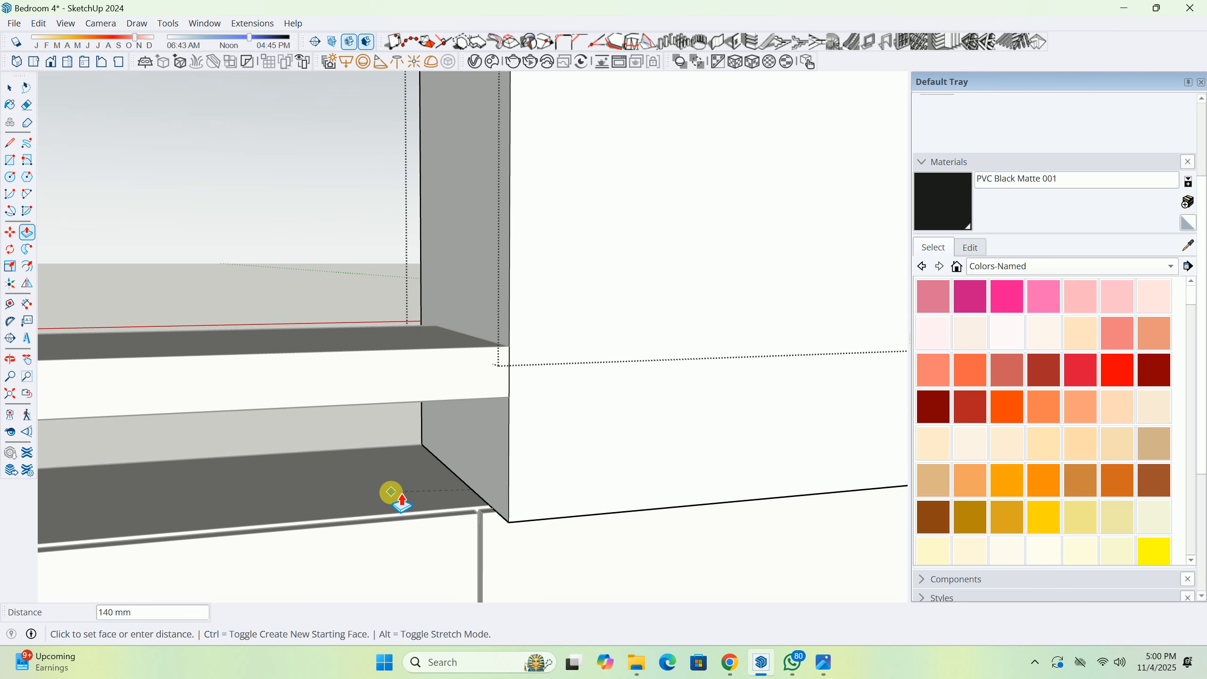
click(391, 492)
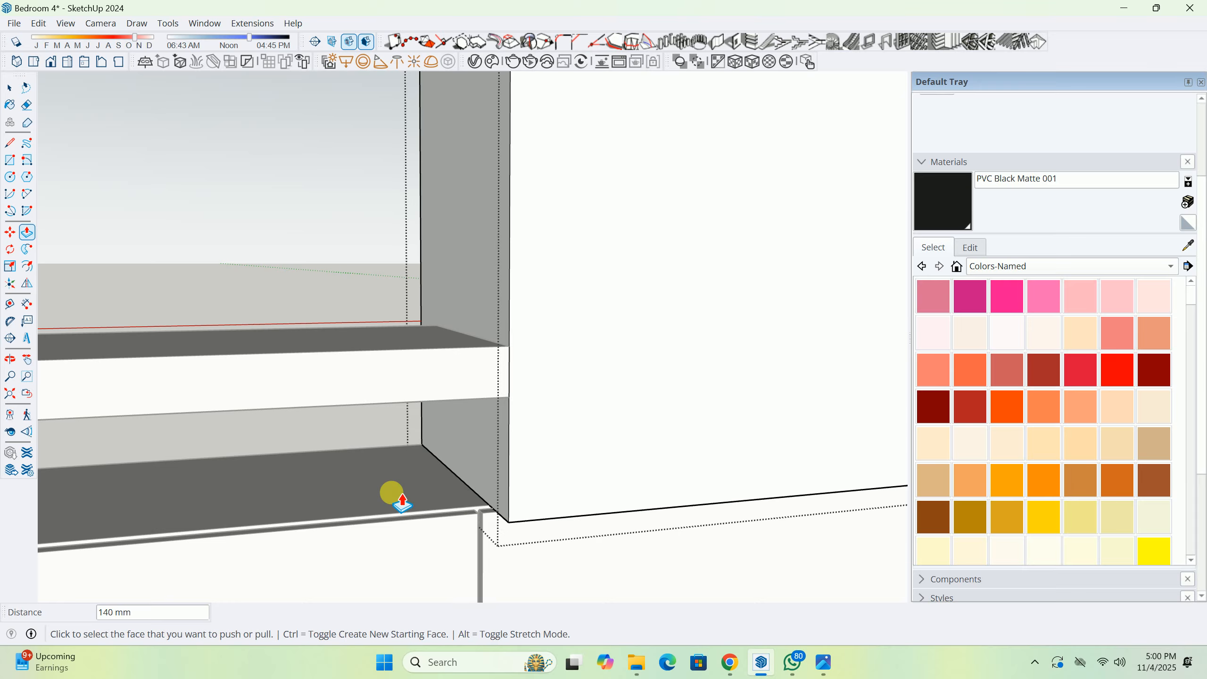
middle_drag(391, 492, 639, 540)
key(space)
Push the column's front face back 30 mm, flush with the front of the drawer unit.
scroll(469, 419, down, 5)
key(Escape)
scroll(566, 495, down, 6)
middle_drag(503, 505, 568, 437)
scroll(511, 426, up, 3)
click(561, 449)
scroll(560, 449, up, 2)
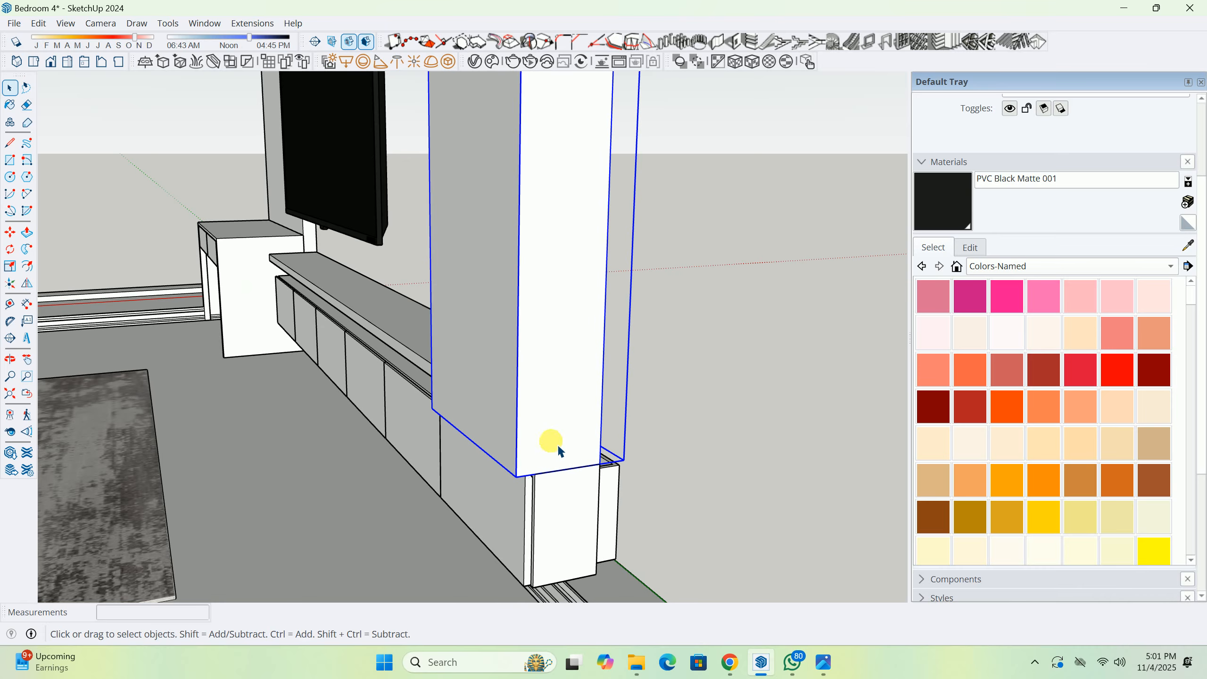
double_click(557, 449)
scroll(519, 454, up, 2)
key(p)
click(507, 468)
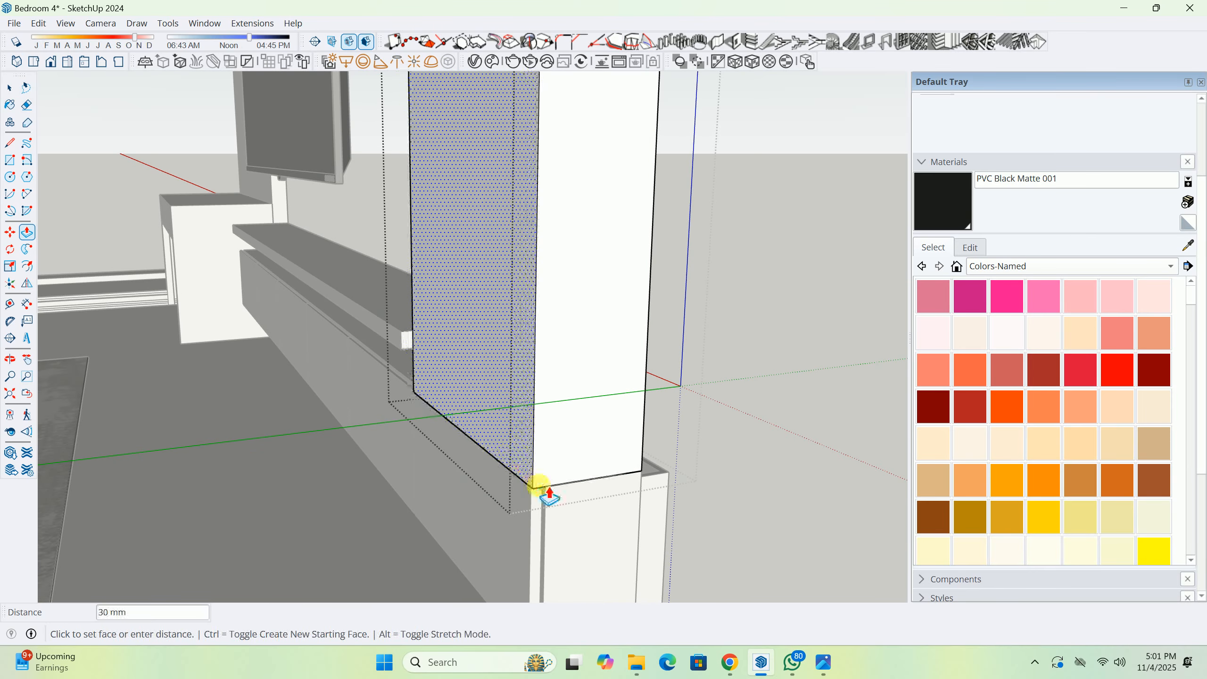
click(546, 486)
key(space)
middle_drag(528, 437, 520, 479)
scroll(681, 477, up, 3)
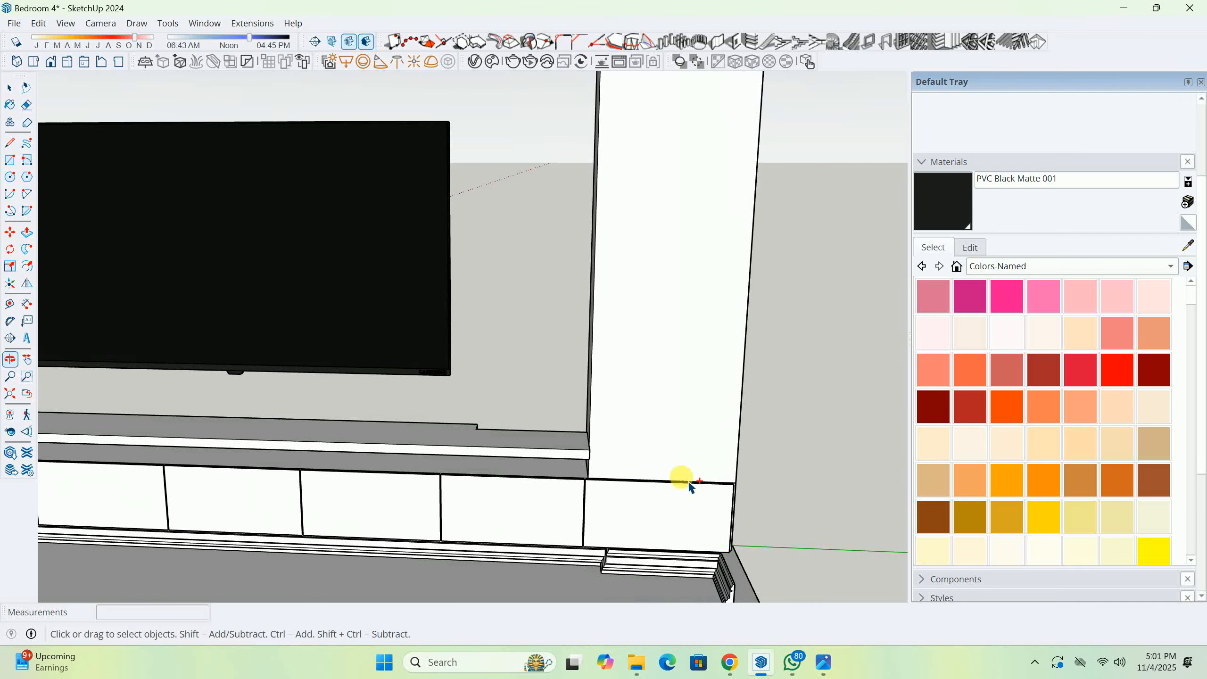
Undo the column edits and the 600 mm shelf shortening, and leave the shelf group.
double_click(668, 467)
key(ctrl+z)
key(ctrl+z)
key(ctrl+z)
key(ctrl+z)
key(ctrl+z)
key(ctrl+z)
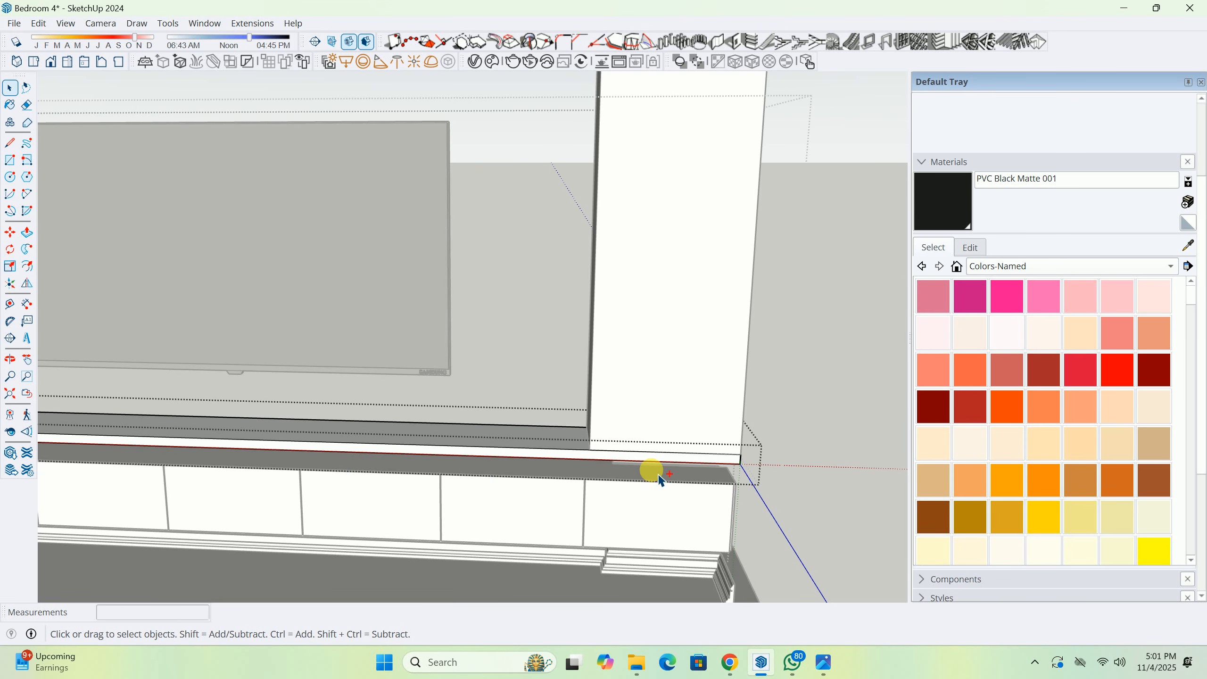
middle_drag(699, 456, 800, 445)
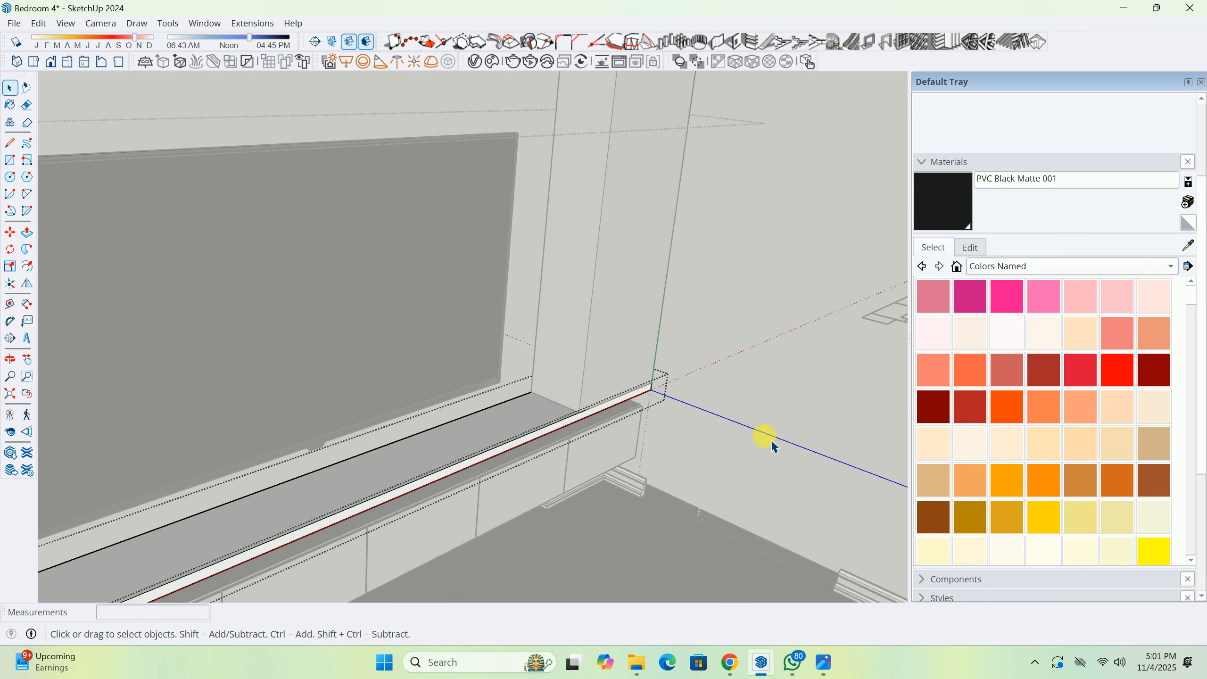
click(664, 438)
scroll(668, 437, down, 5)
middle_drag(717, 450, 638, 346)
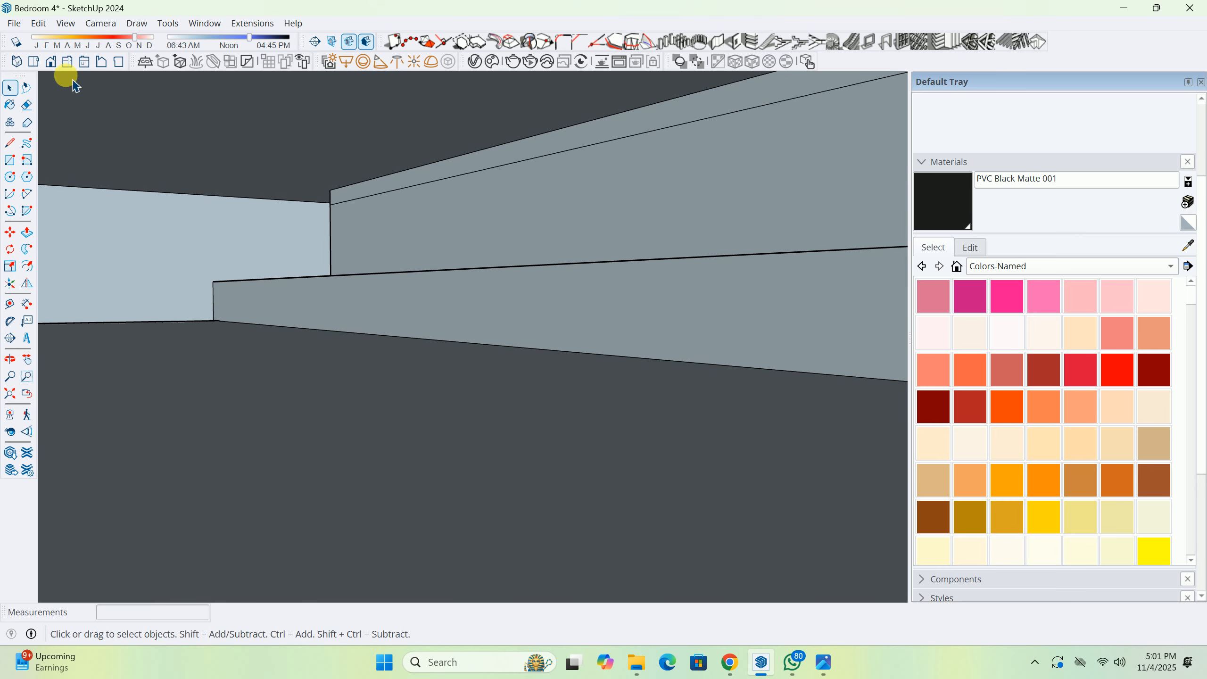
Examine the bedroom from the front and outside, looking in at the ceiling through the door opening.
click(51, 63)
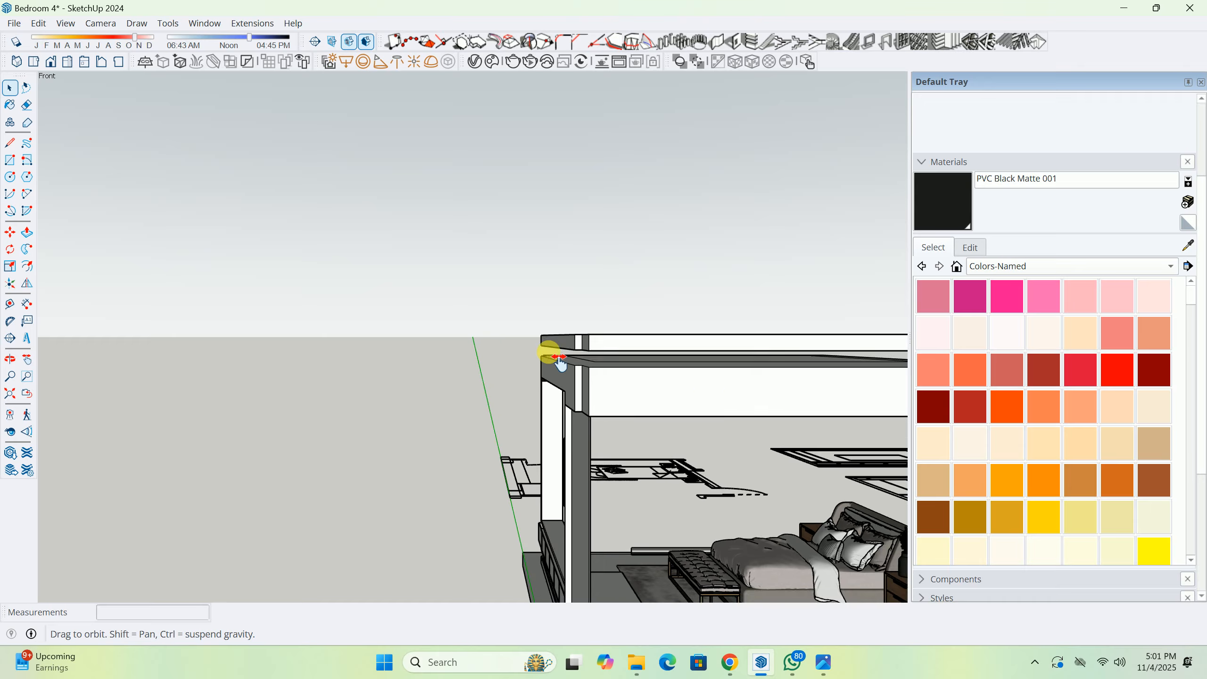
middle_drag(530, 376, 845, 444)
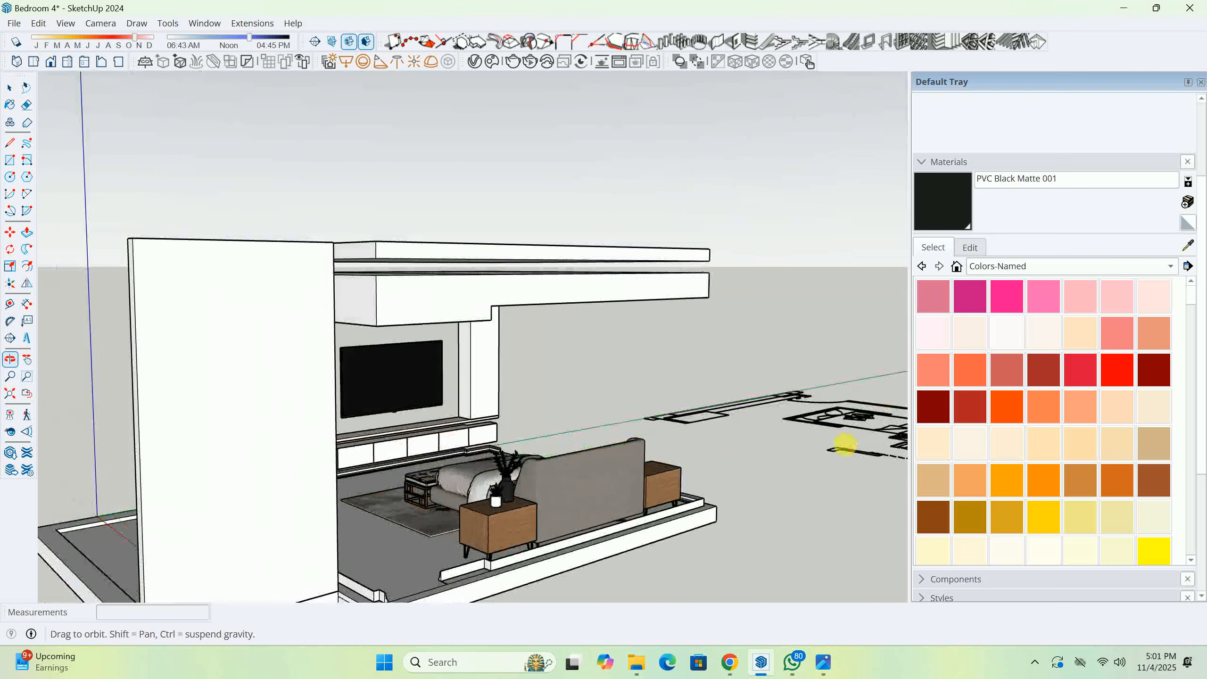
middle_drag(522, 409, 684, 330)
scroll(560, 360, up, 3)
scroll(557, 376, down, 6)
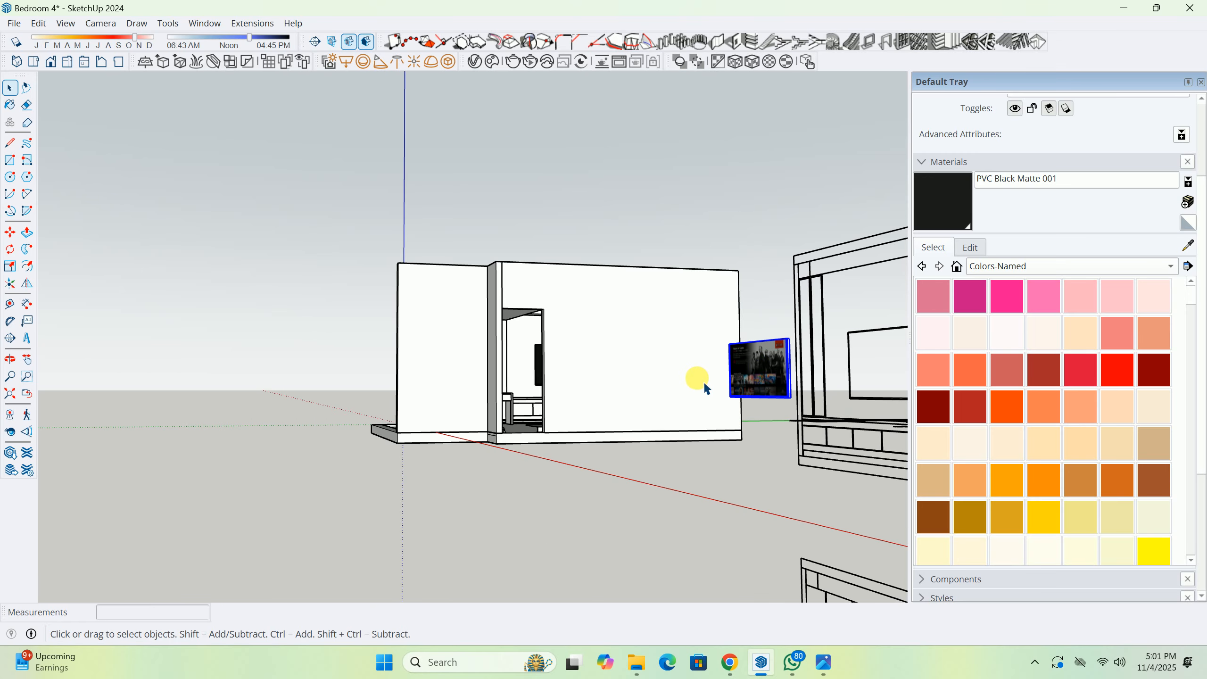
key(Escape)
middle_drag(707, 388, 250, 393)
click(250, 393)
scroll(382, 354, up, 7)
middle_drag(476, 347, 400, 329)
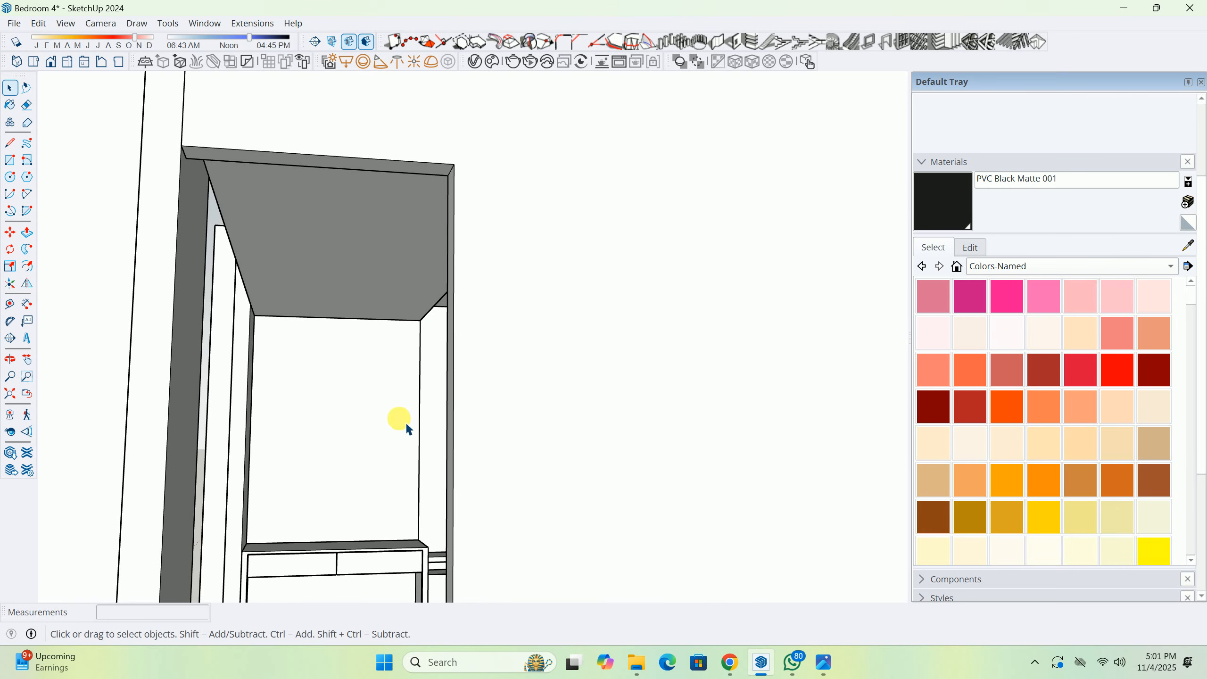
On the elevation drawing with the door, measure the width of the narrow strip between the panelling edge and the next vertical line.
scroll(393, 402, down, 10)
middle_drag(367, 383, 686, 310)
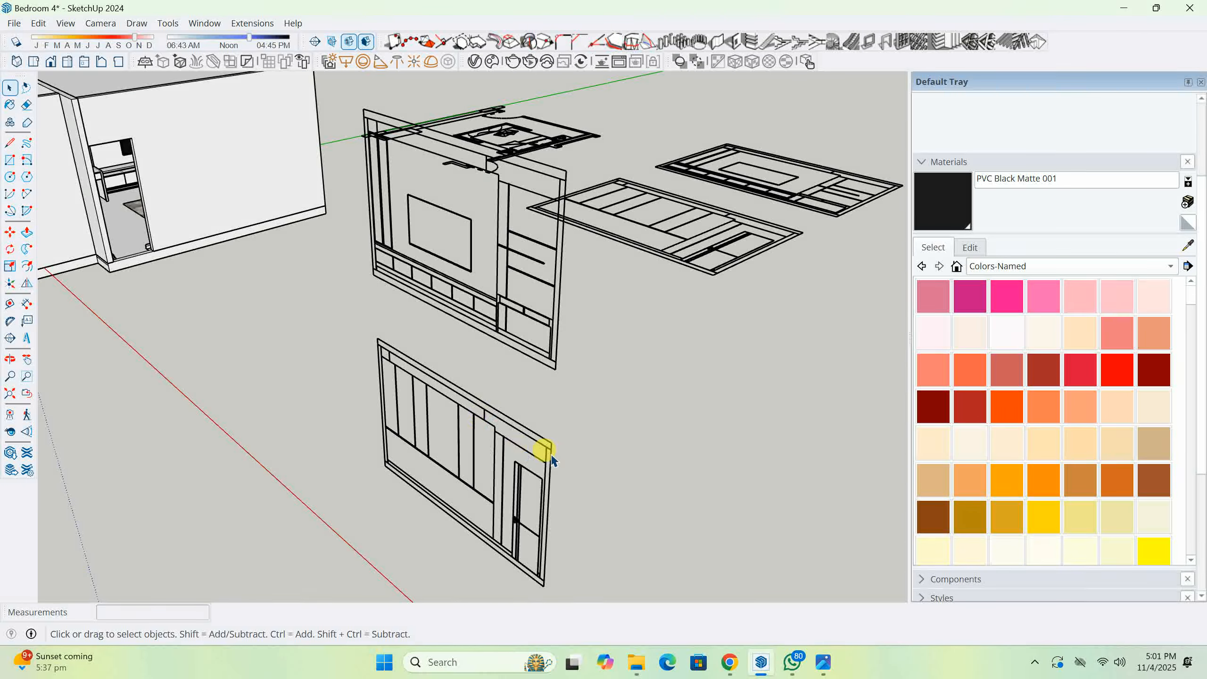
scroll(493, 447, up, 10)
key(t)
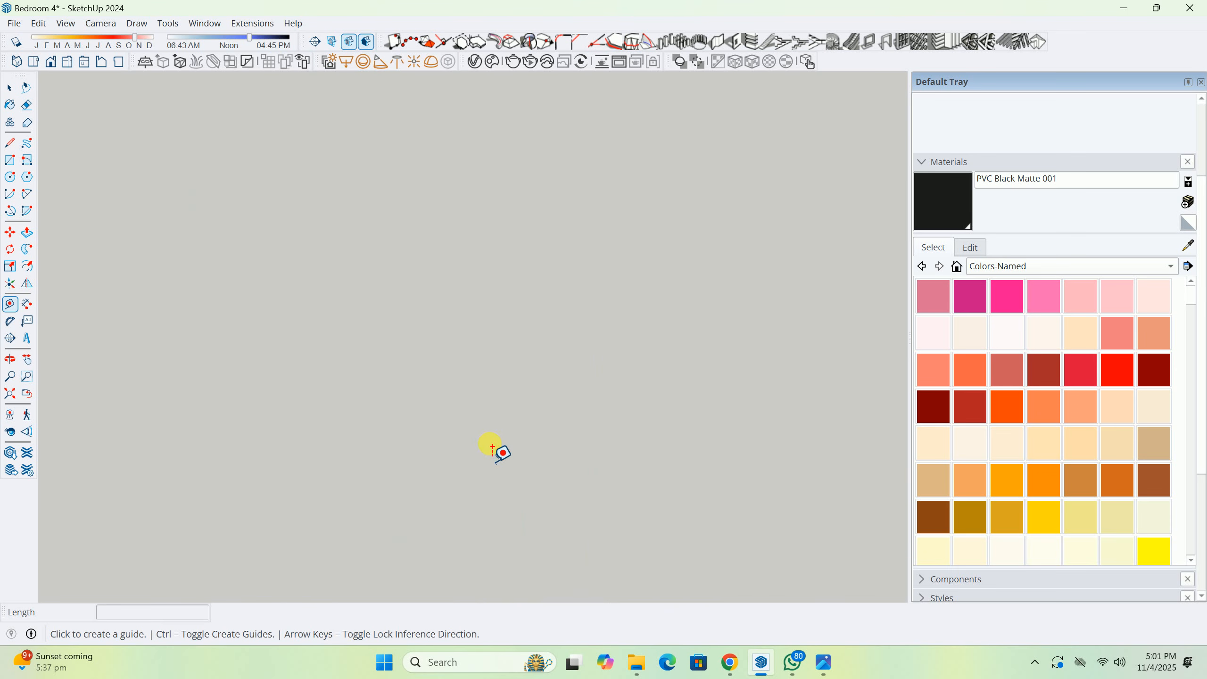
scroll(493, 447, down, 5)
click(490, 428)
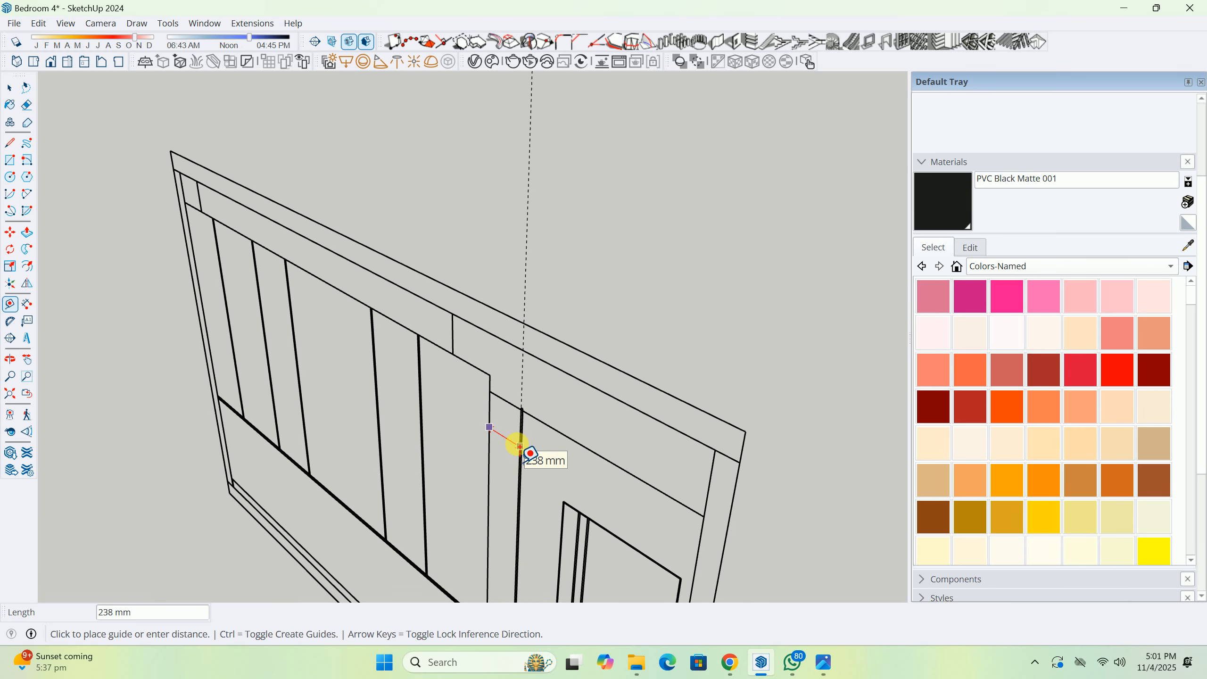
scroll(519, 447, up, 5)
scroll(526, 431, down, 4)
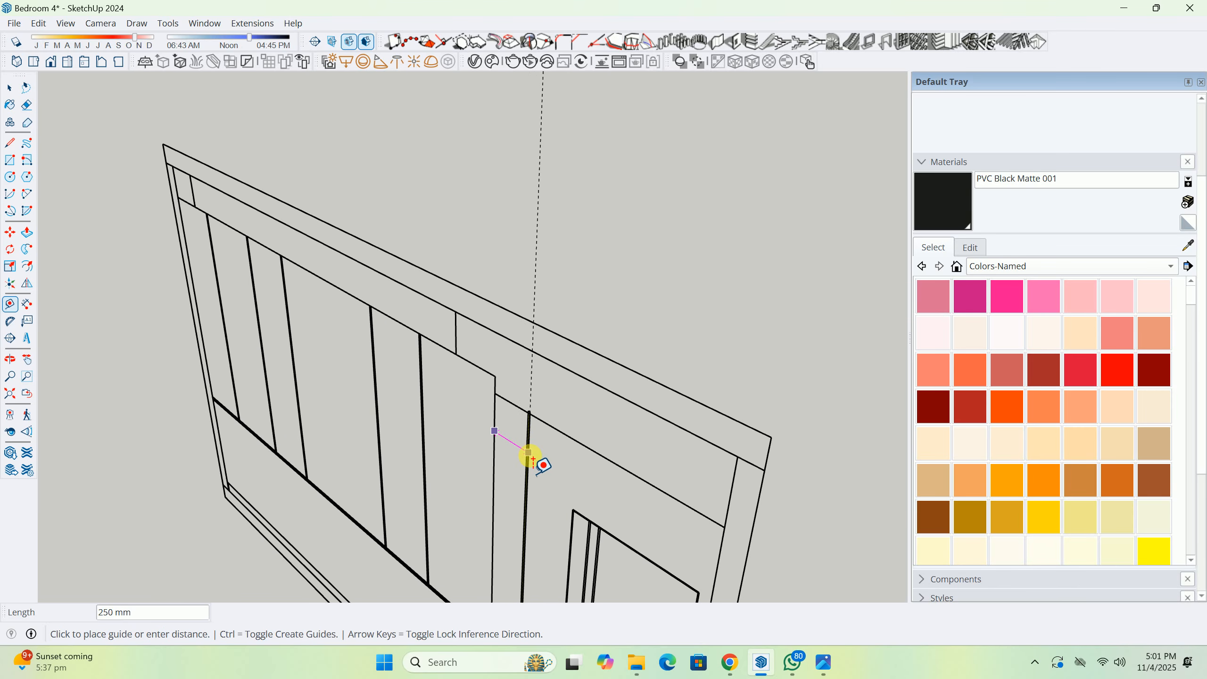
key(space)
scroll(528, 447, down, 10)
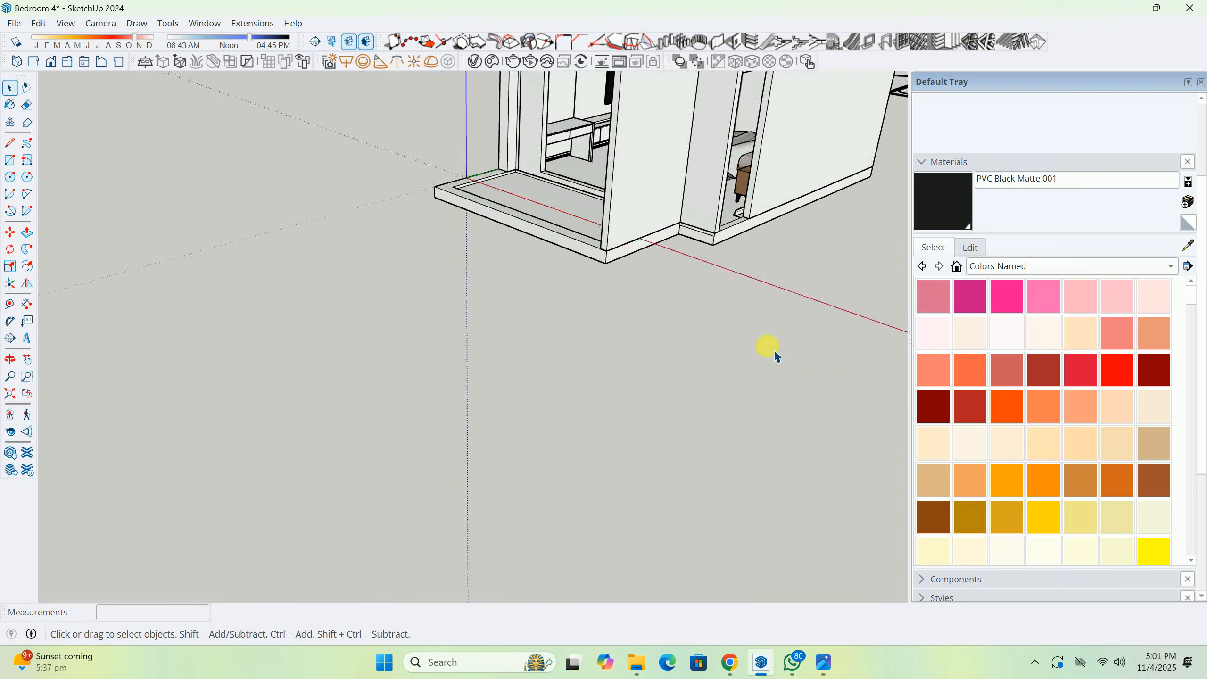
Copy the vertical edge nearest the TV on the panel above the desk 250 mm inward across the panel.
scroll(567, 264, up, 10)
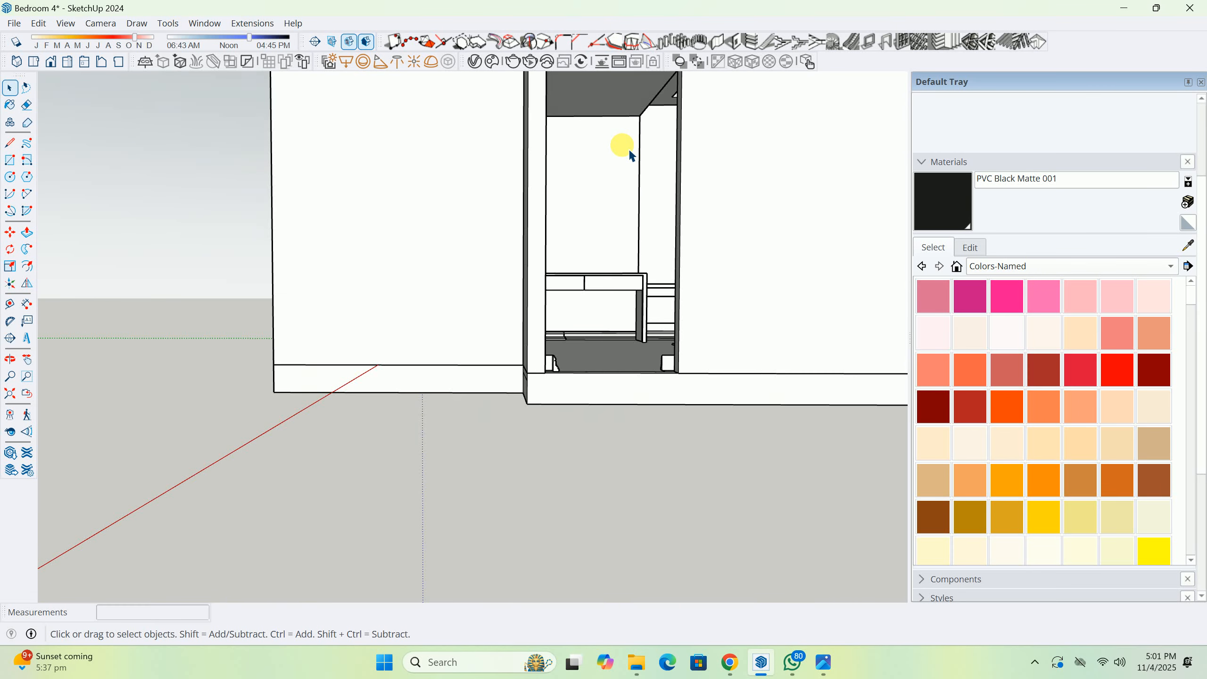
scroll(632, 140, up, 2)
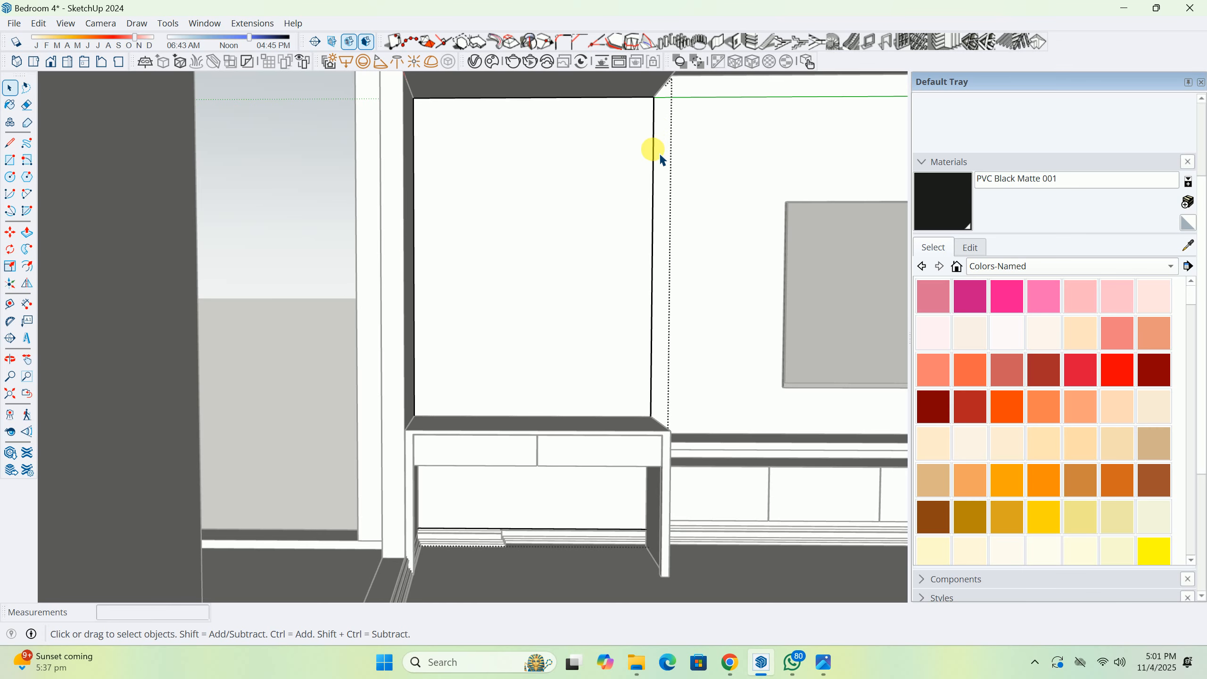
scroll(658, 114, up, 3)
middle_drag(659, 113, 660, 183)
key(m)
click(668, 194)
key(ctrl)
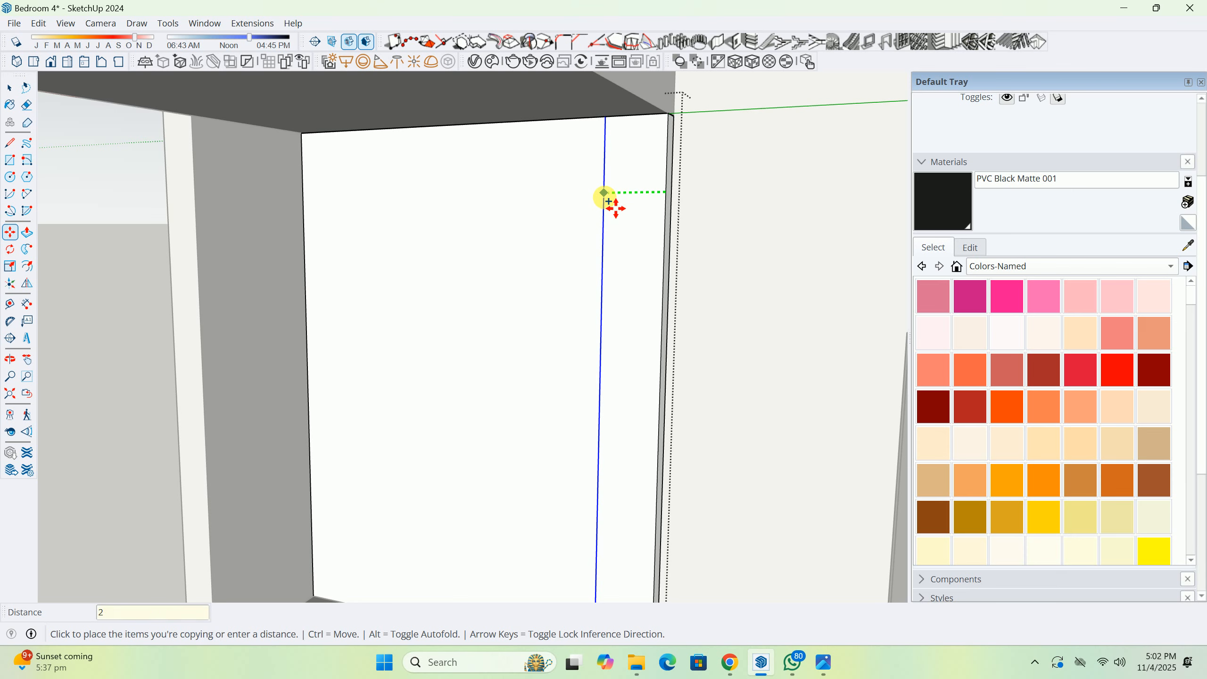
key(Return)
Copy the new vertical line 20 mm back towards the panel's edge to outline a narrow strip.
click(588, 170)
key(ctrl)
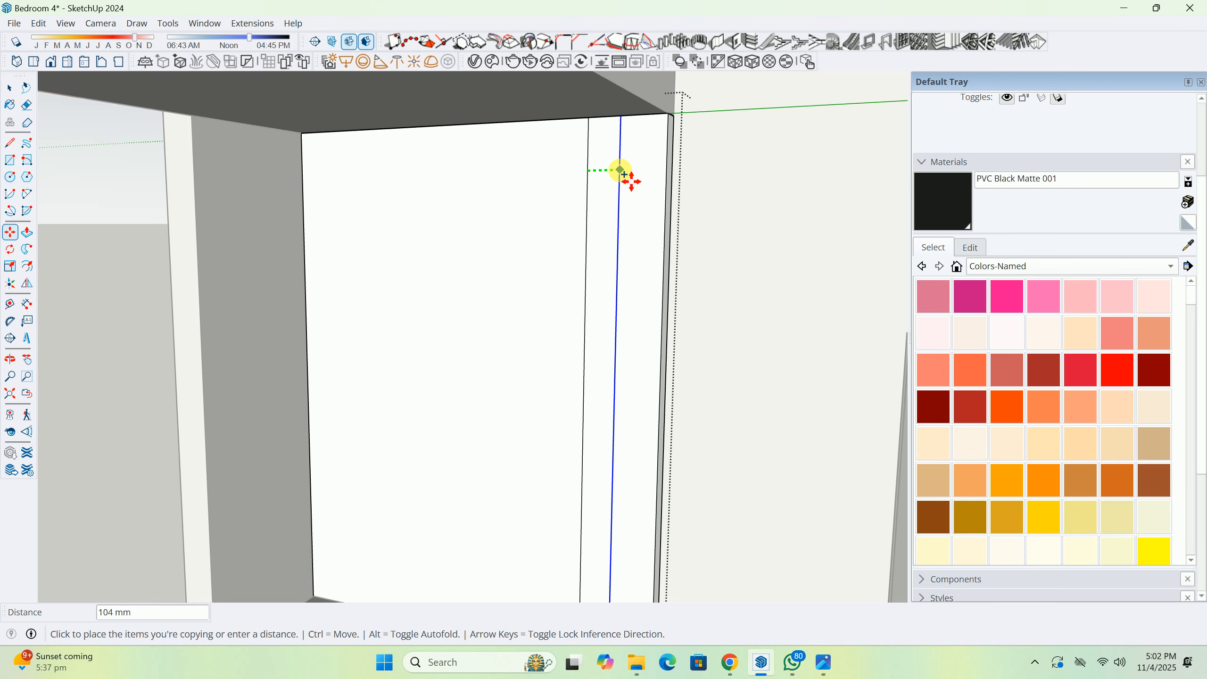
key(Return)
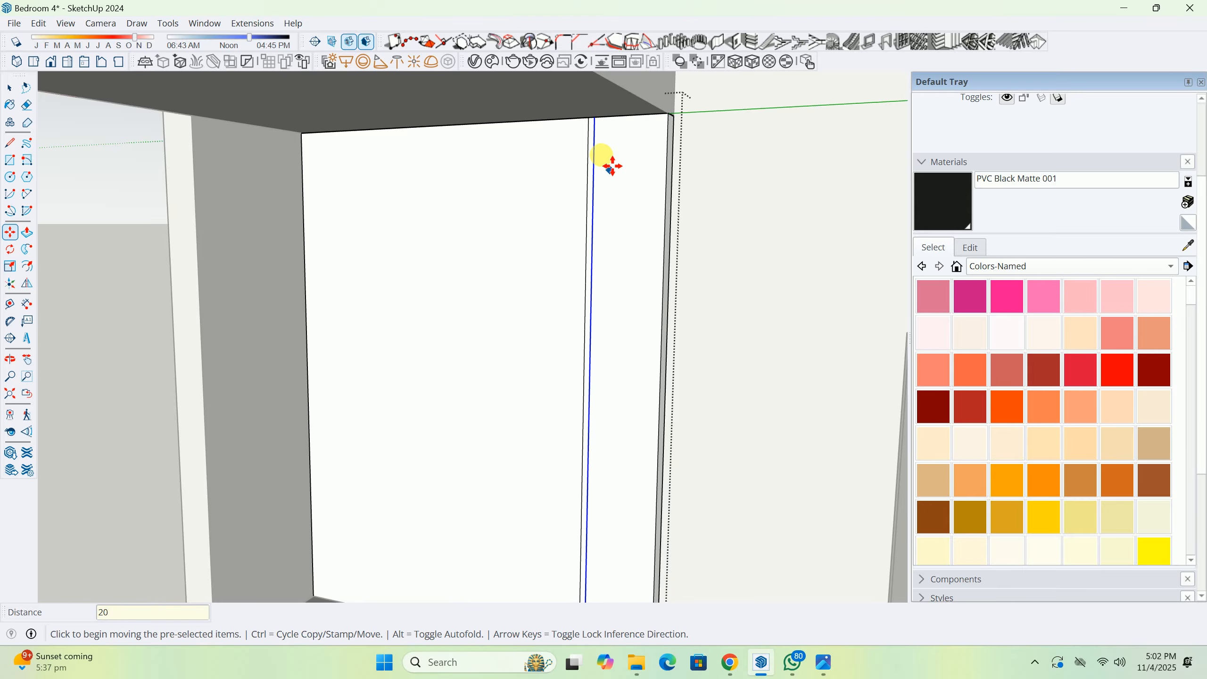
key(space)
Push the 20 mm wide vertical strip 5 mm into the panel to form a groove.
scroll(599, 139, up, 1)
scroll(589, 140, down, 1)
middle_drag(601, 141, 594, 197)
key(p)
scroll(585, 180, up, 3)
click(577, 169)
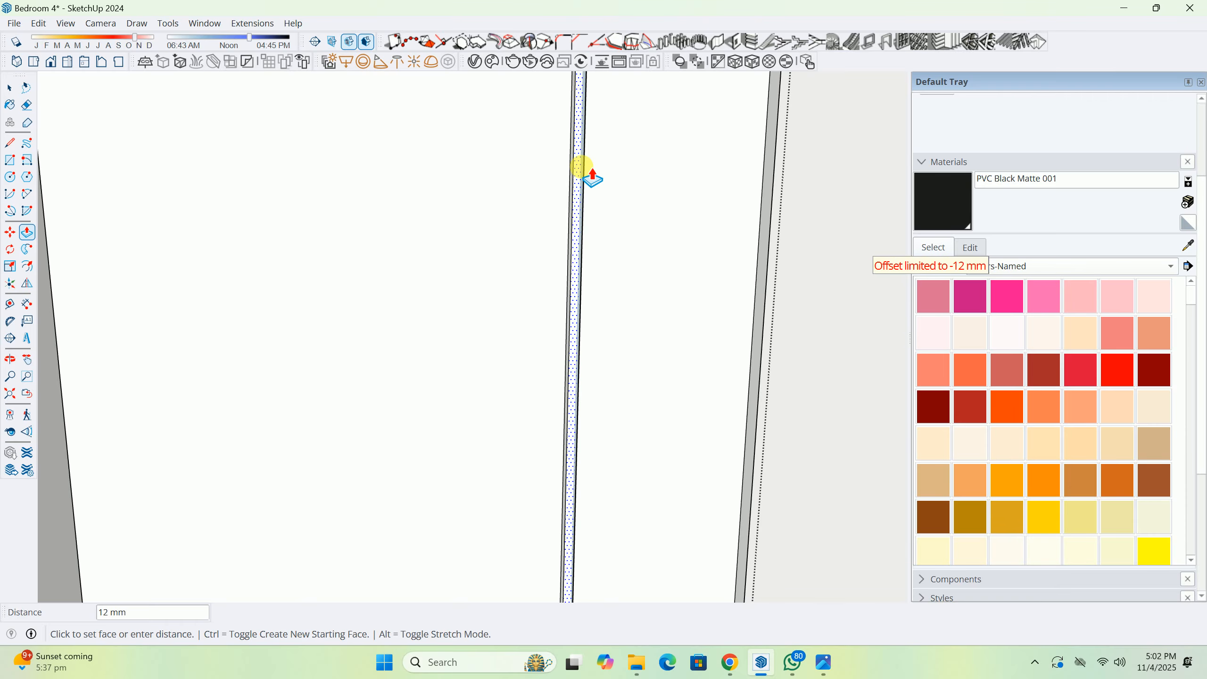
key(Return)
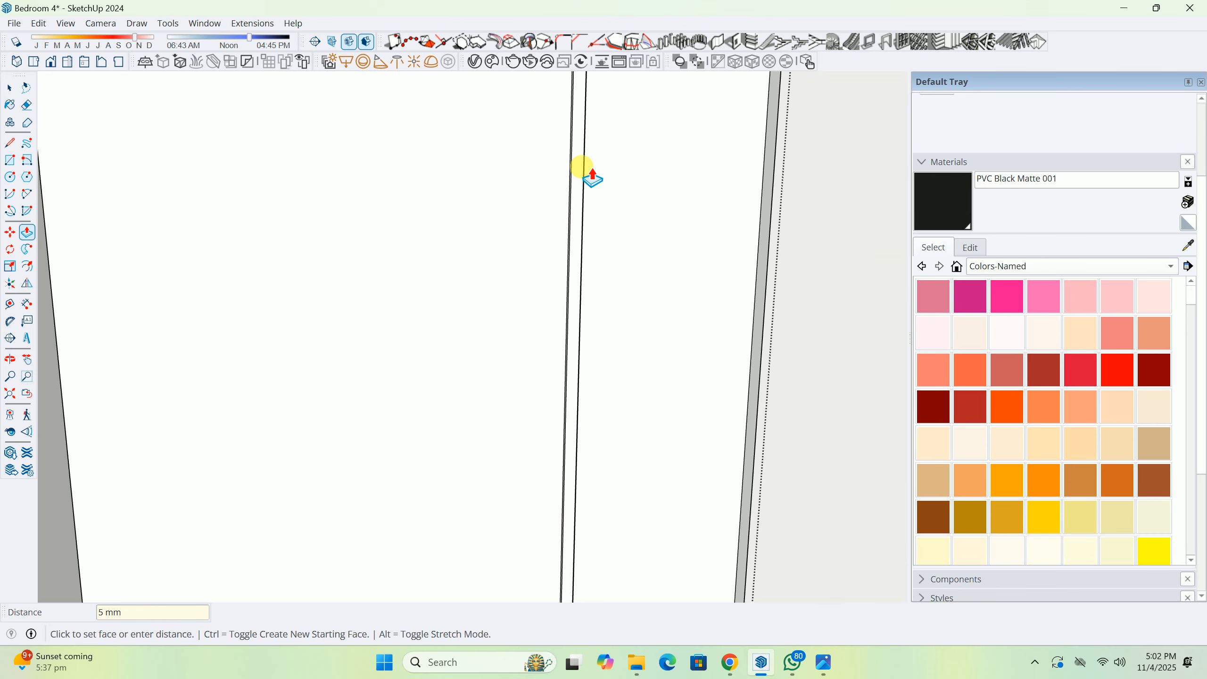
Create a new Emissive material in the V-Ray Asset Editor and expand its settings pane.
click(474, 61)
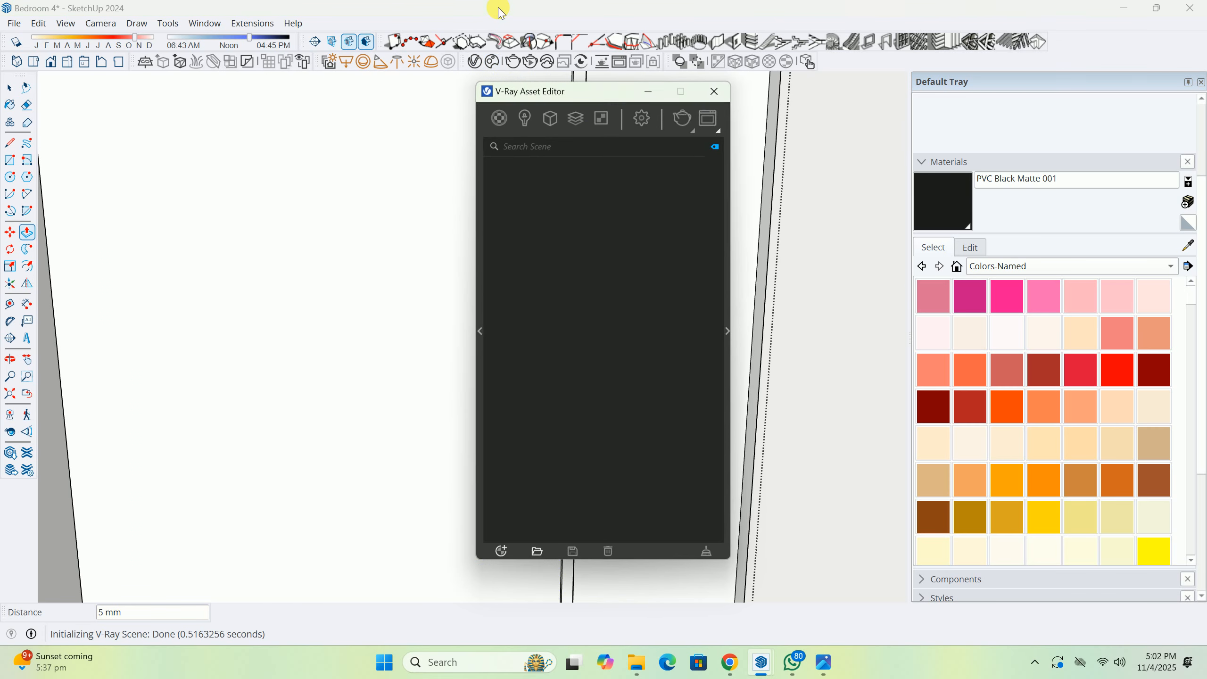
drag(364, 78, 346, 71)
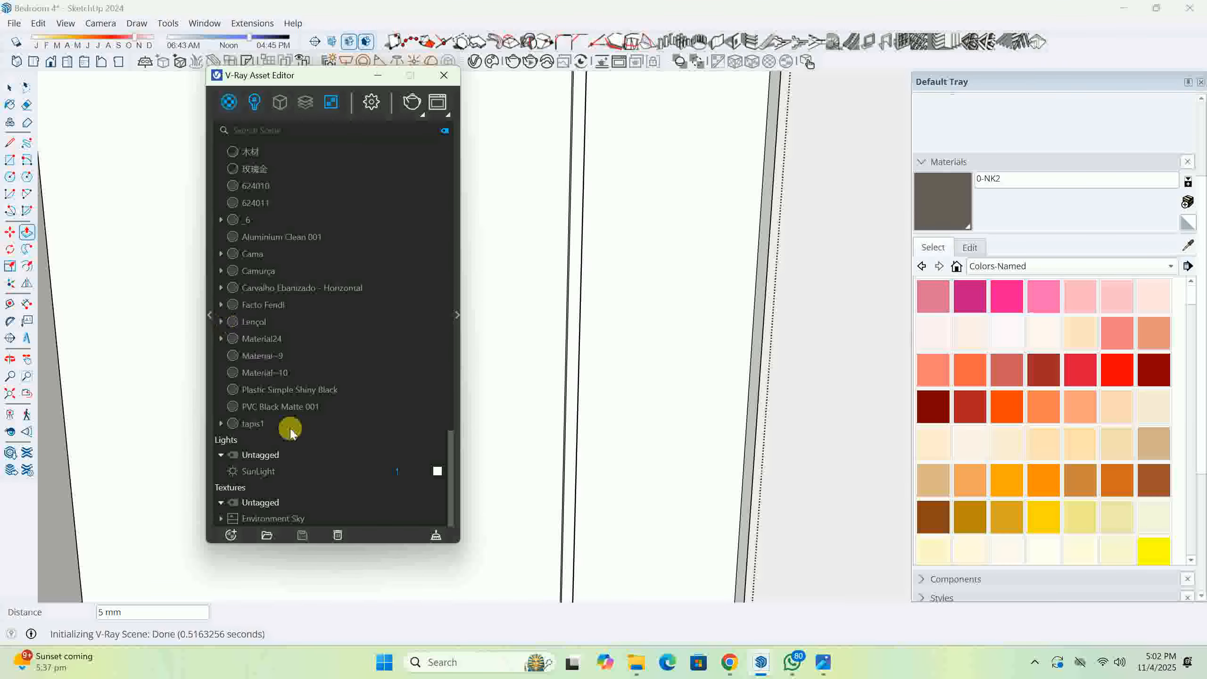
click(231, 535)
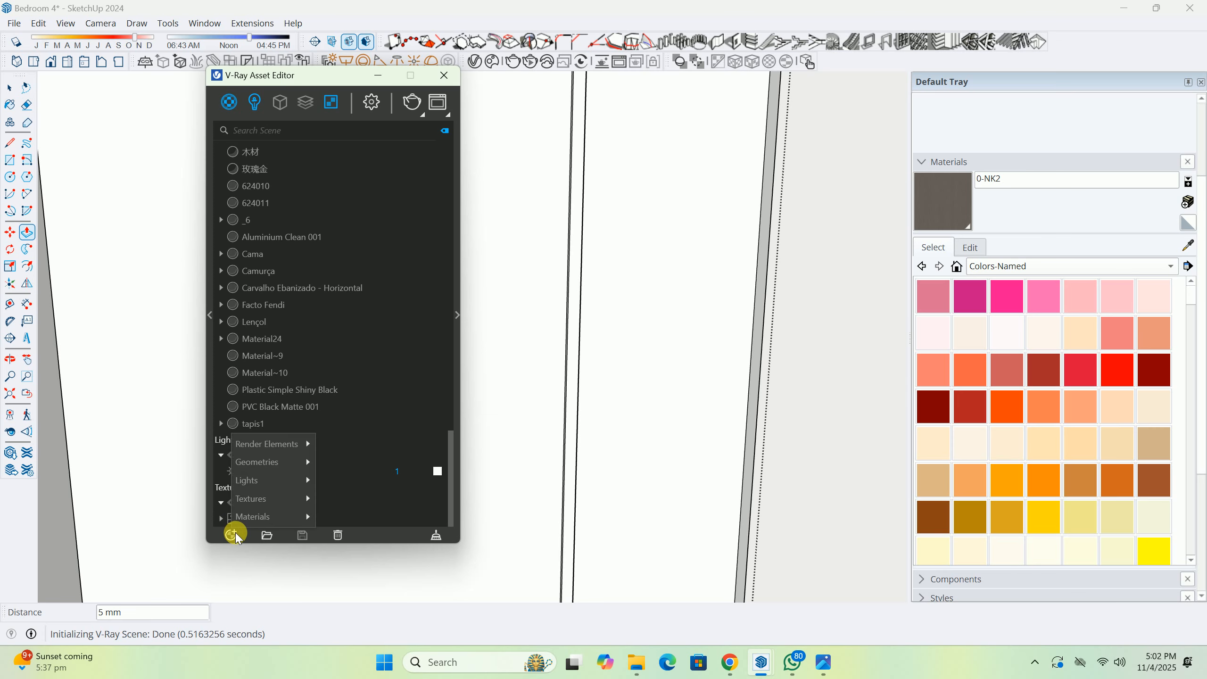
mouse_move(261, 518)
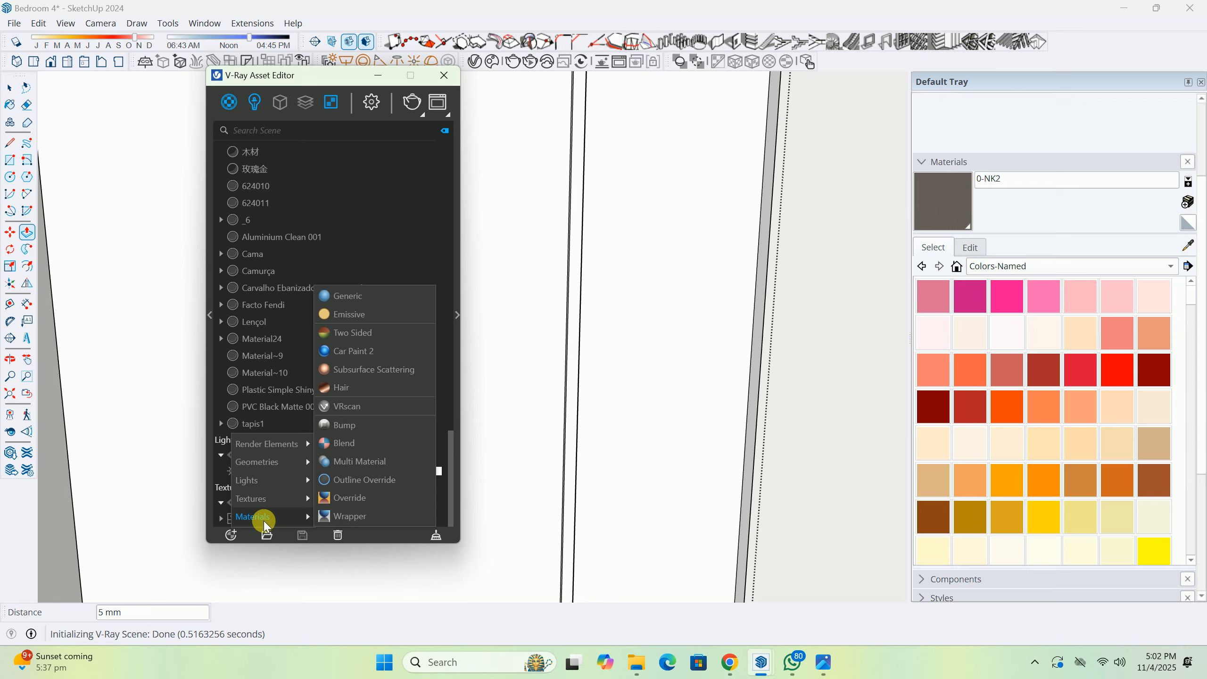
click(364, 313)
click(458, 315)
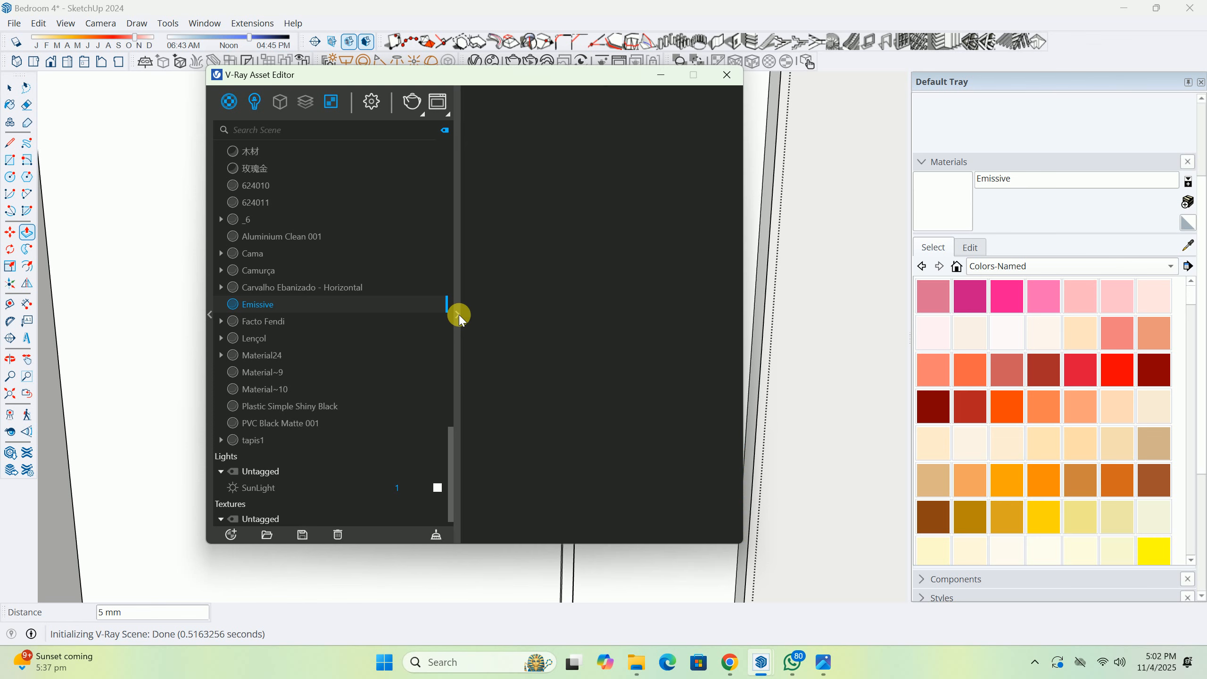
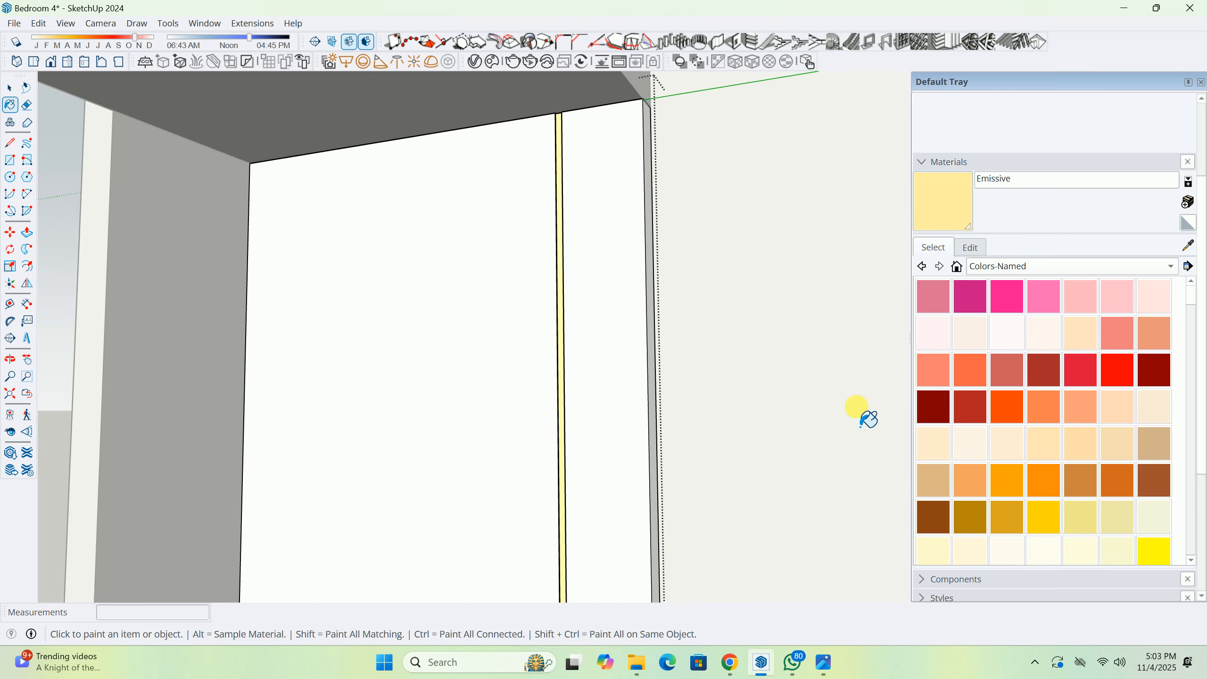
Paint the narrow side faces of the panel groove with the colour 0136_Charcoal.
scroll(949, 379, down, 6)
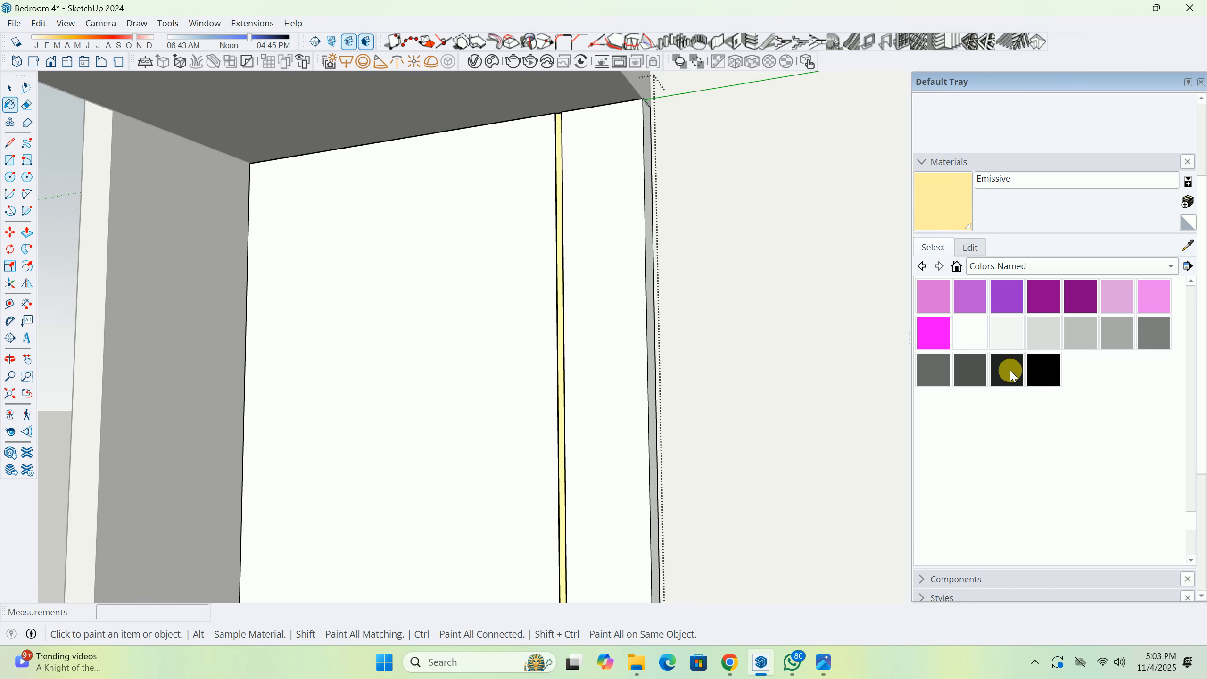
click(1007, 370)
scroll(639, 405, up, 8)
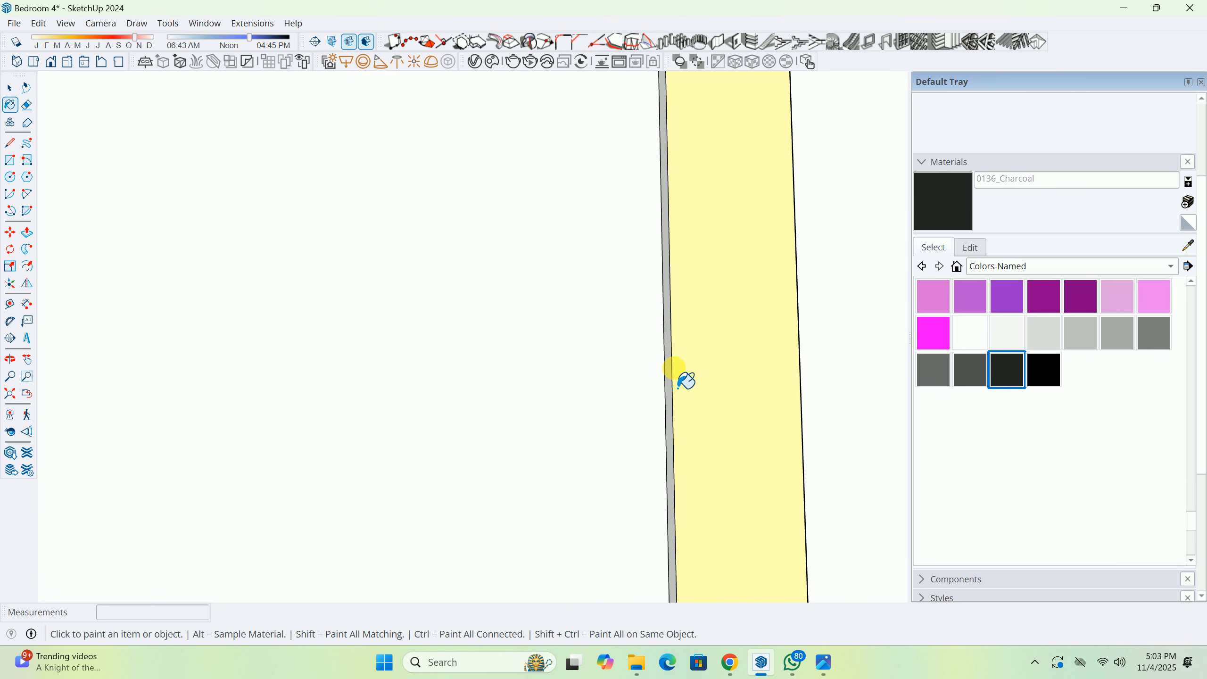
mouse_move(666, 370)
middle_down()
mouse_move(933, 543)
mouse_move(664, 345)
mouse_move(660, 324)
mouse_move(706, 325)
mouse_move(713, 291)
mouse_move(698, 262)
middle_up()
click(761, 420)
key(space)
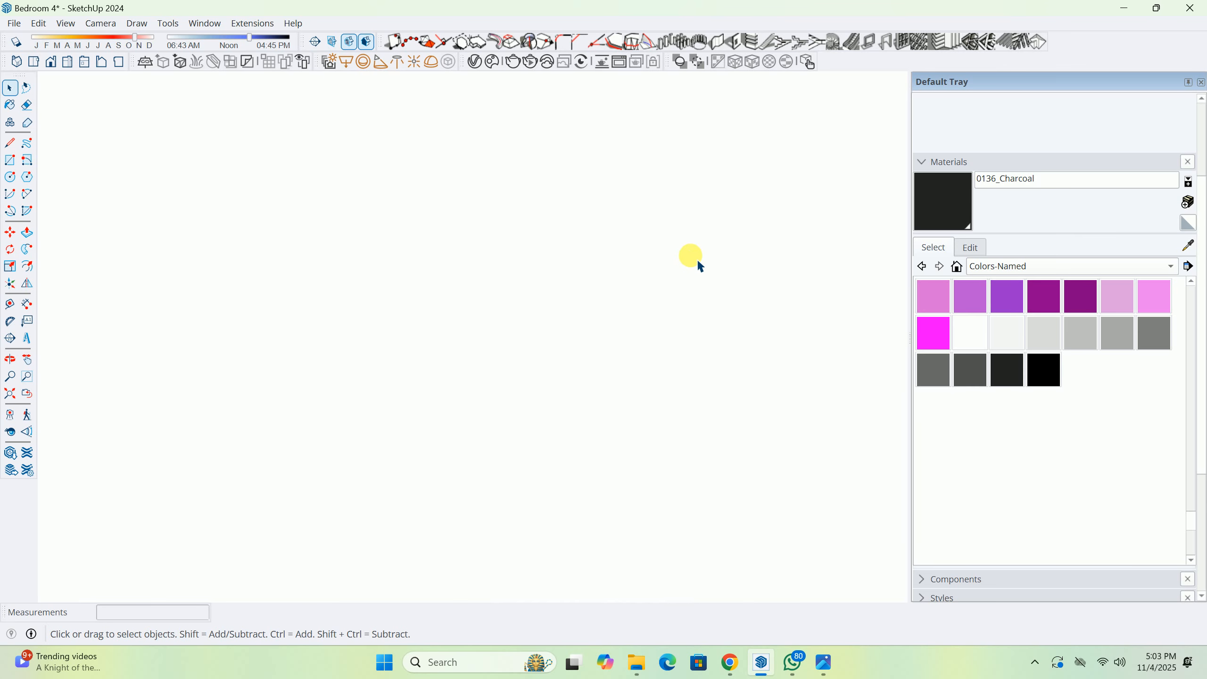
Copy the false ceiling's edge beside the TV wall 250 mm inward, in line with the panel groove.
click(17, 401)
middle_drag(560, 402, 796, 480)
scroll(494, 316, up, 4)
middle_drag(494, 316, 522, 252)
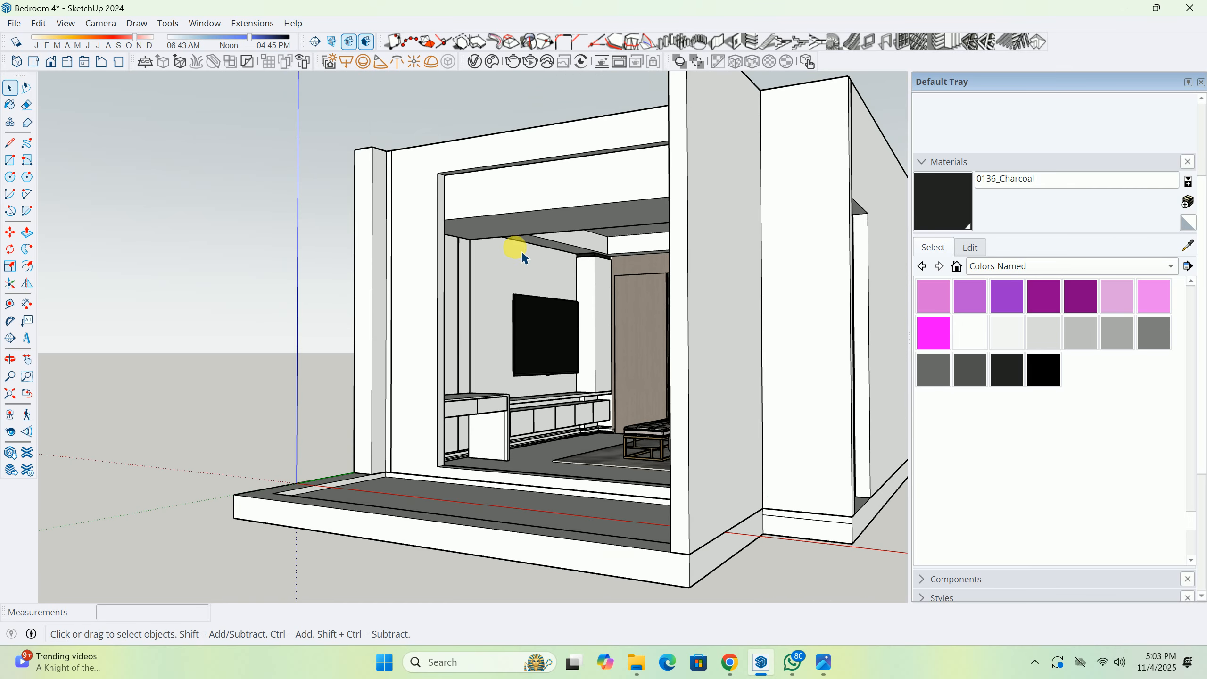
scroll(522, 257, up, 5)
scroll(338, 162, up, 2)
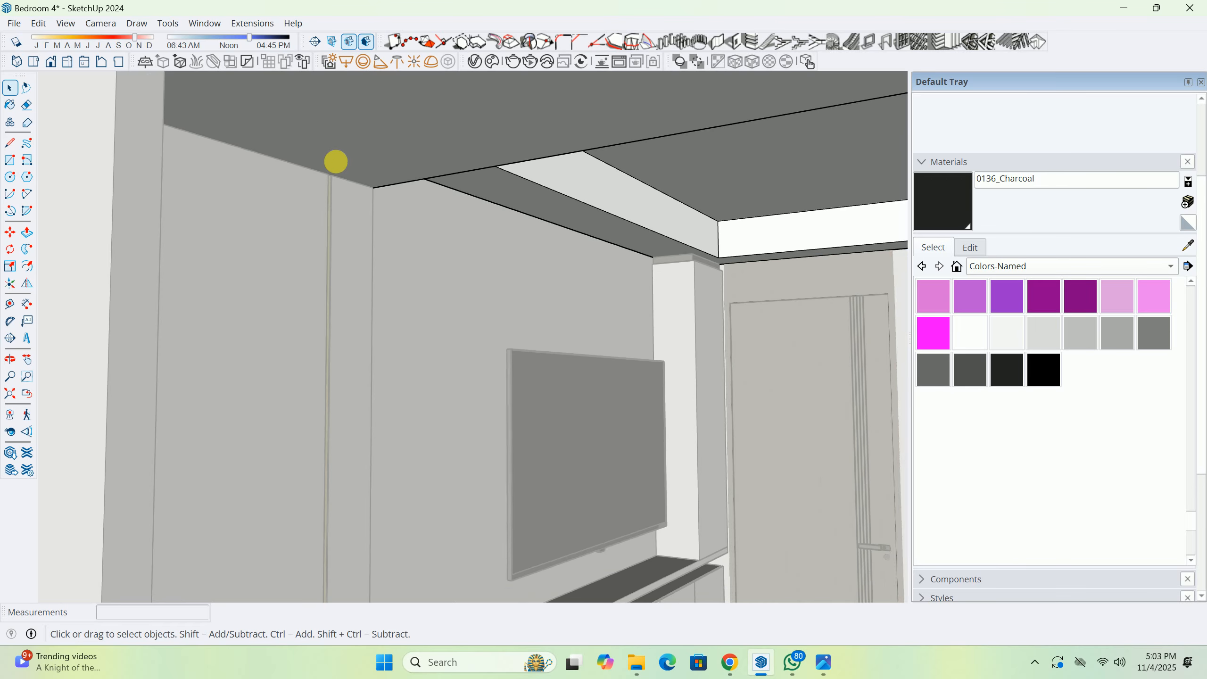
middle_drag(337, 161, 358, 215)
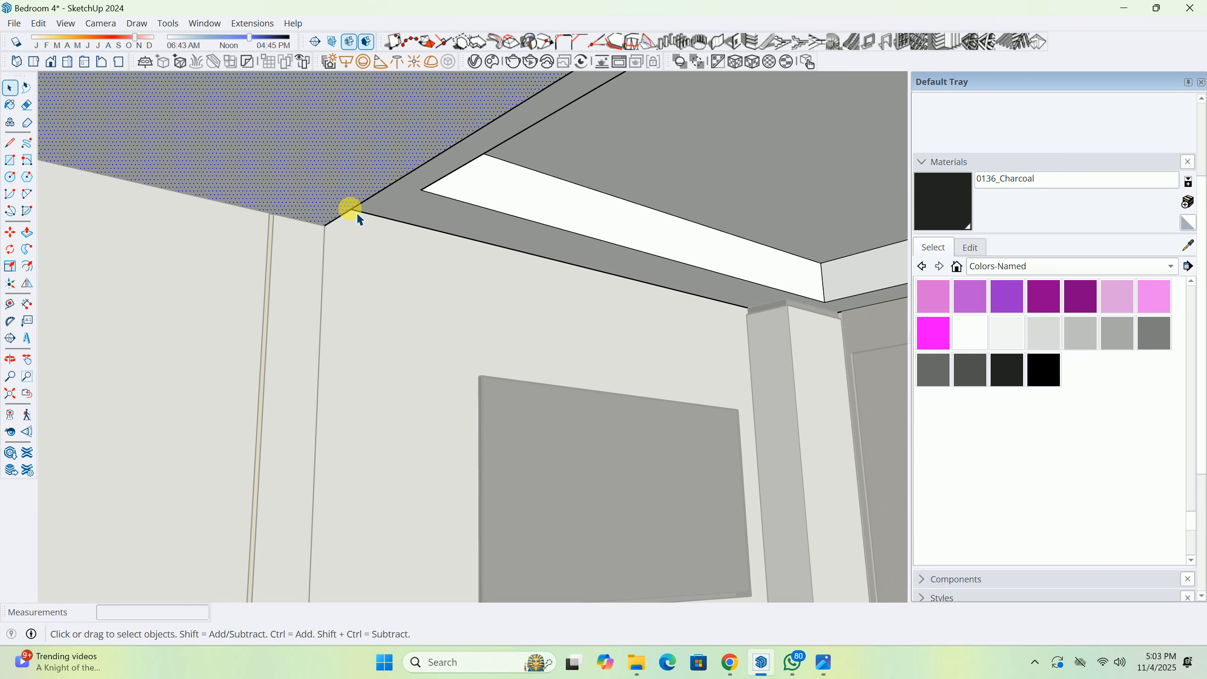
key(m)
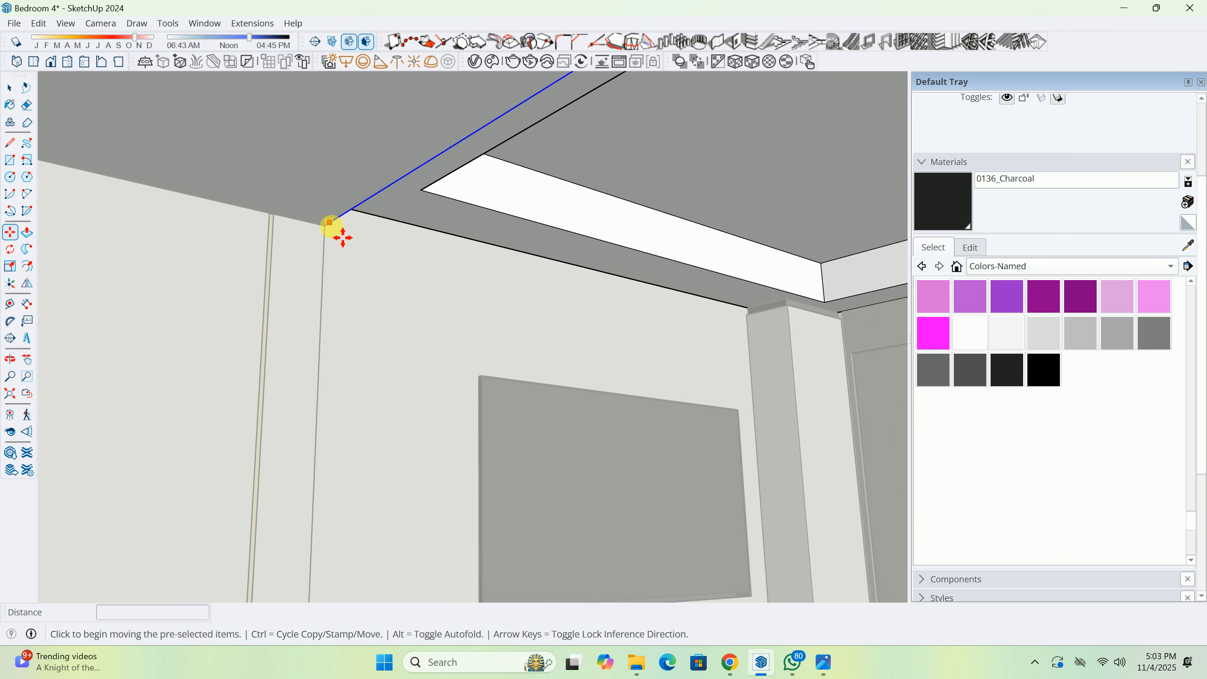
click(325, 225)
key(ctrl)
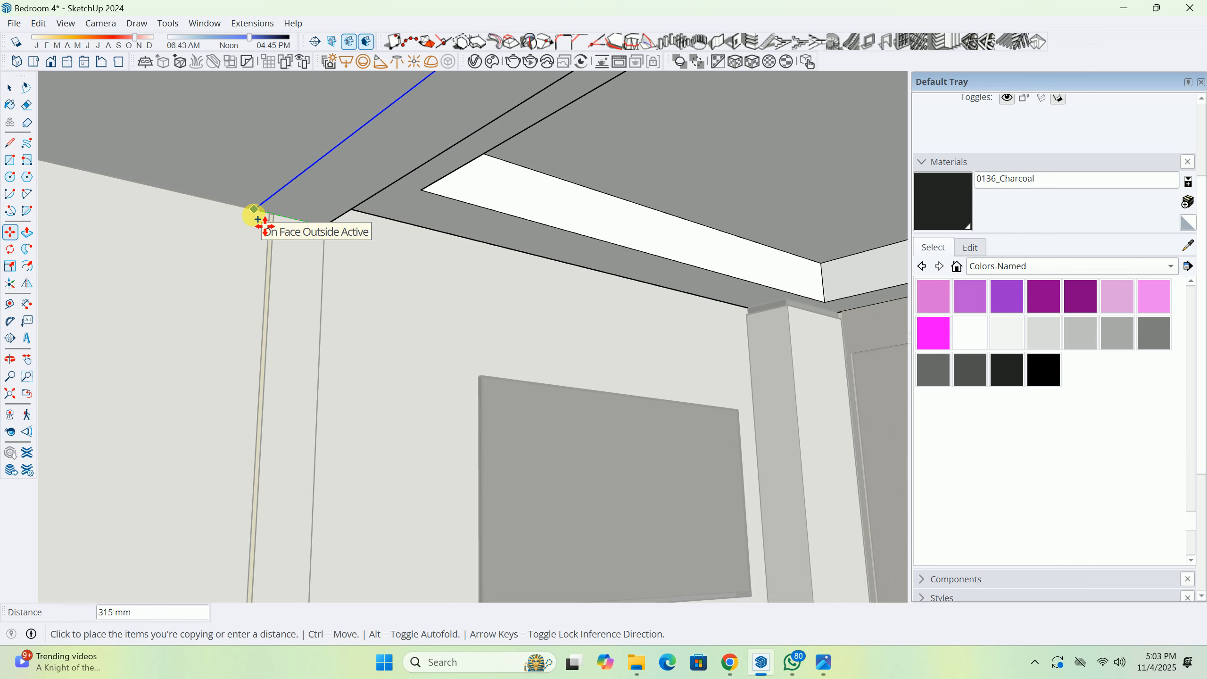
key(Return)
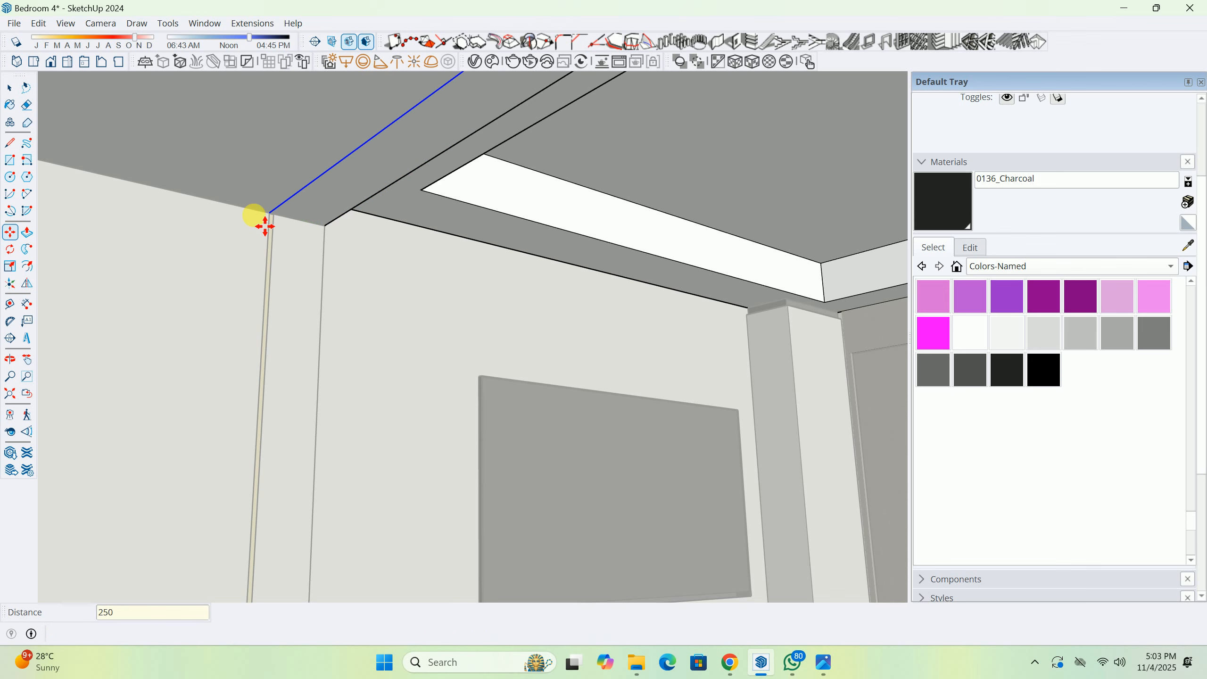
Copy the new ceiling line 20 mm back to outline a strip continuing the panel groove.
scroll(317, 230, up, 2)
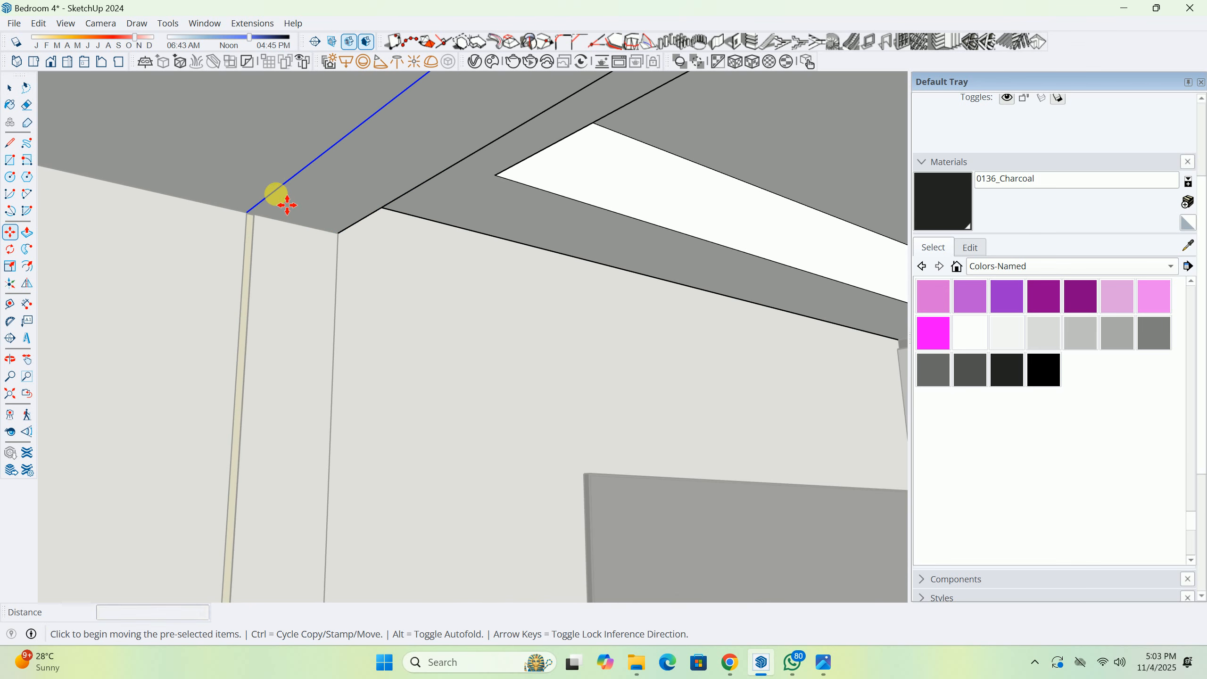
click(276, 194)
key(ctrl)
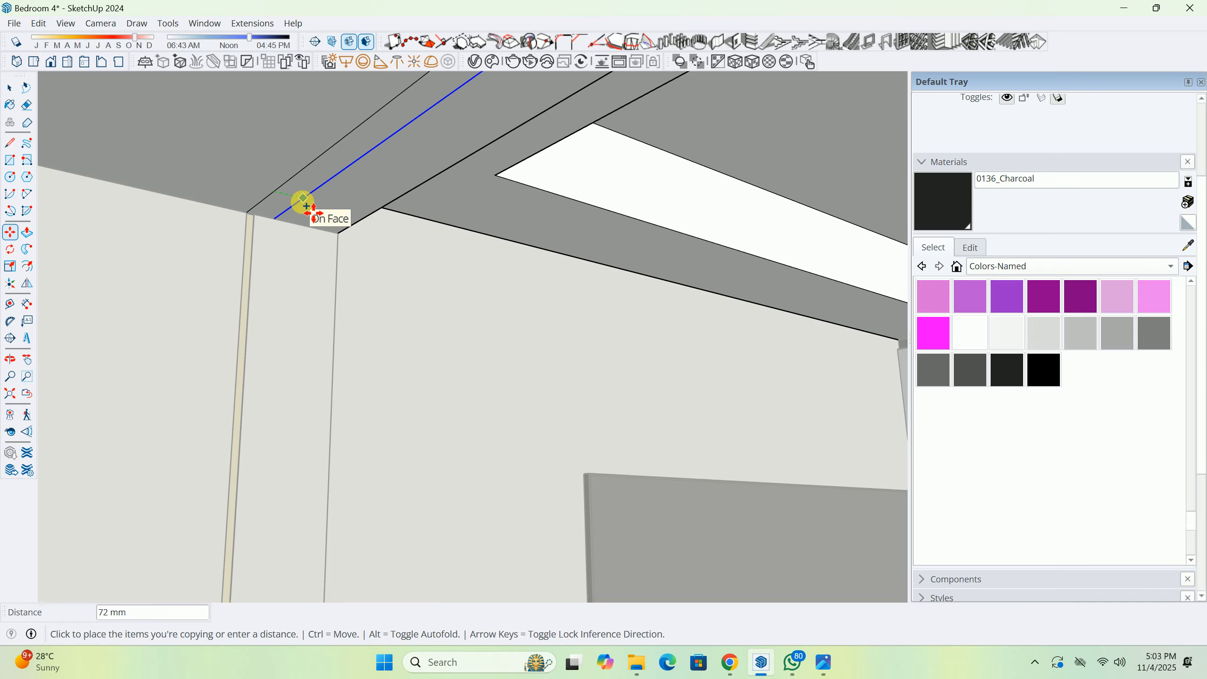
key(Return)
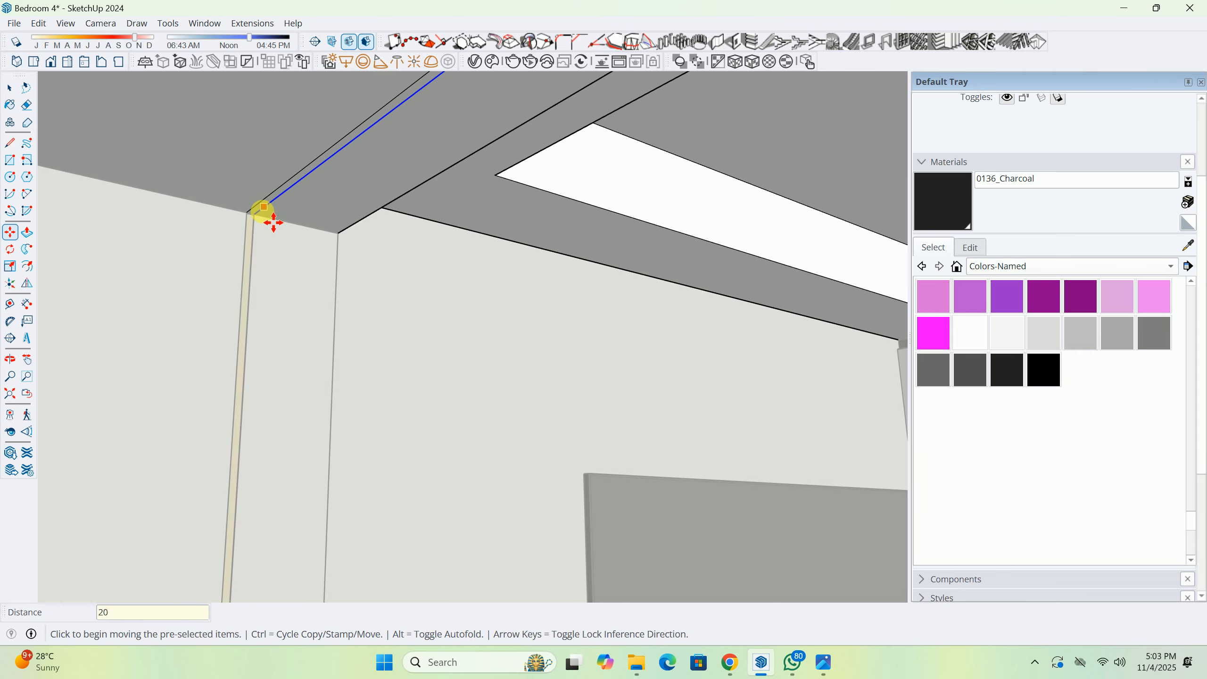
scroll(264, 216, up, 4)
key(space)
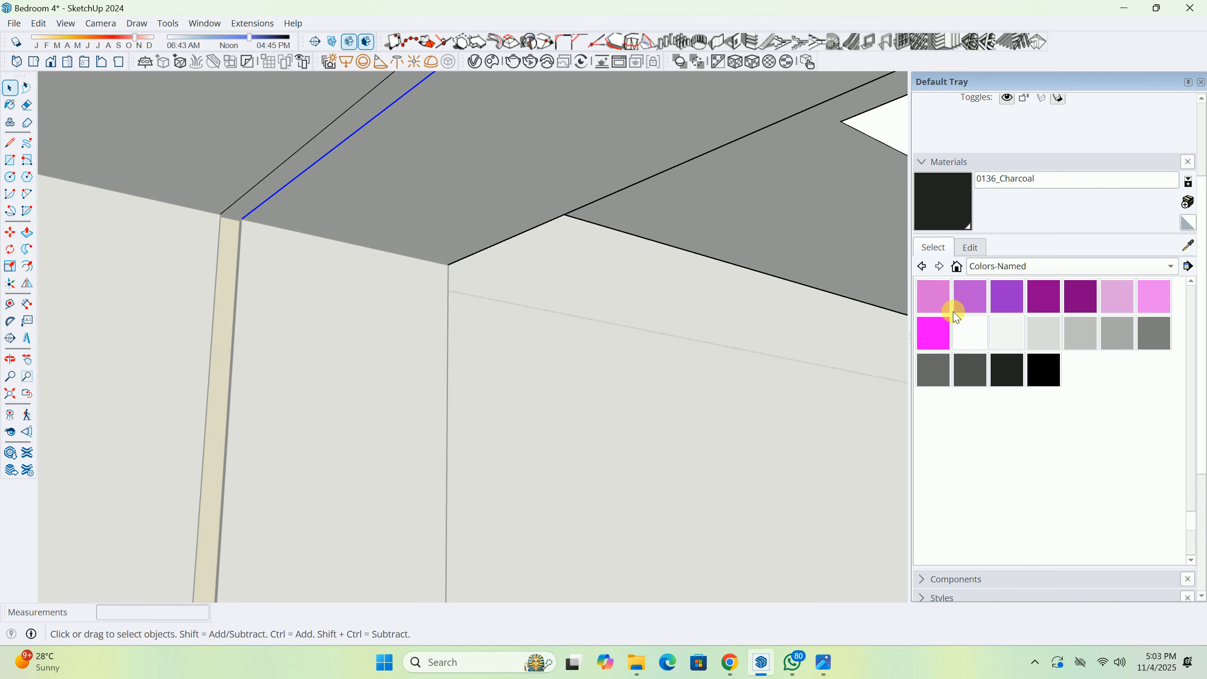
Sample the Emissive material from the panel groove, and undo the misplaced fill on the large ceiling face.
scroll(261, 257, up, 2)
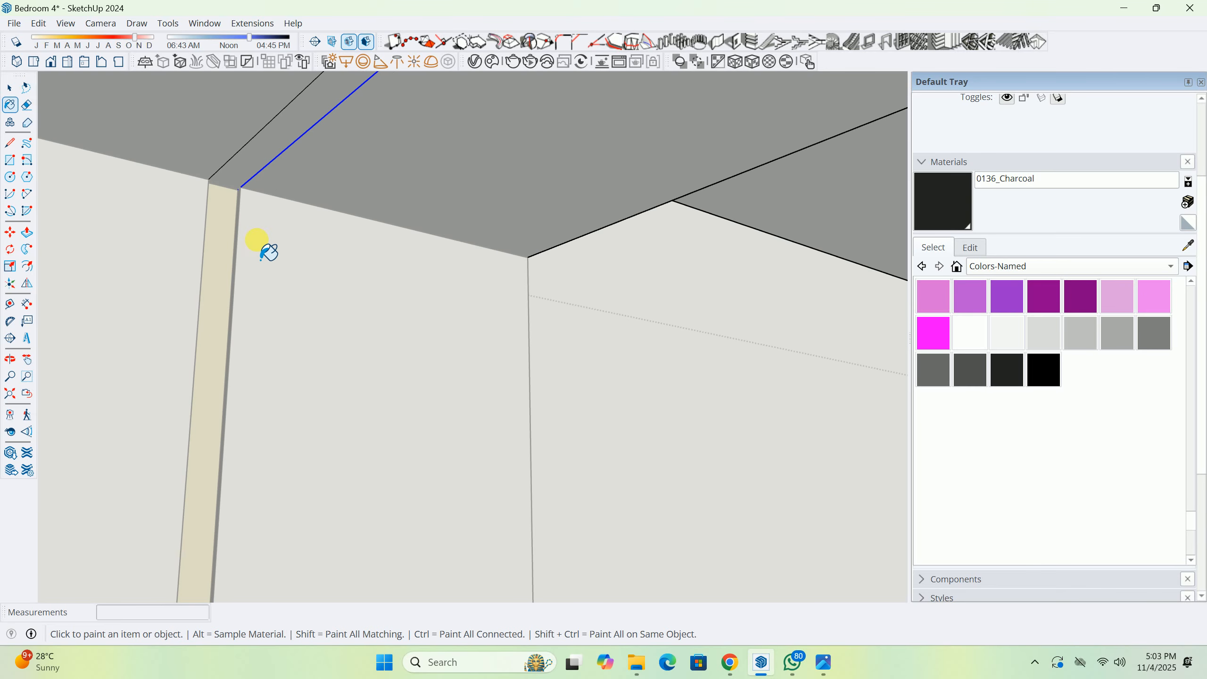
alt+click(231, 232)
click(220, 164)
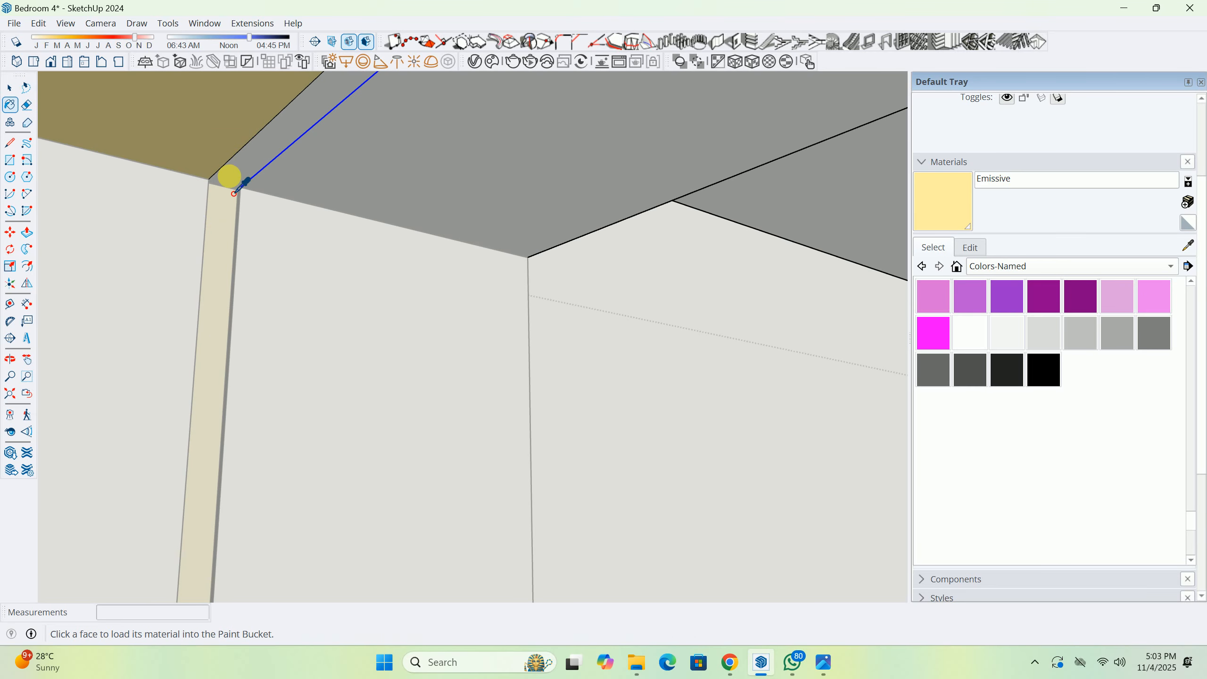
key(ctrl+z)
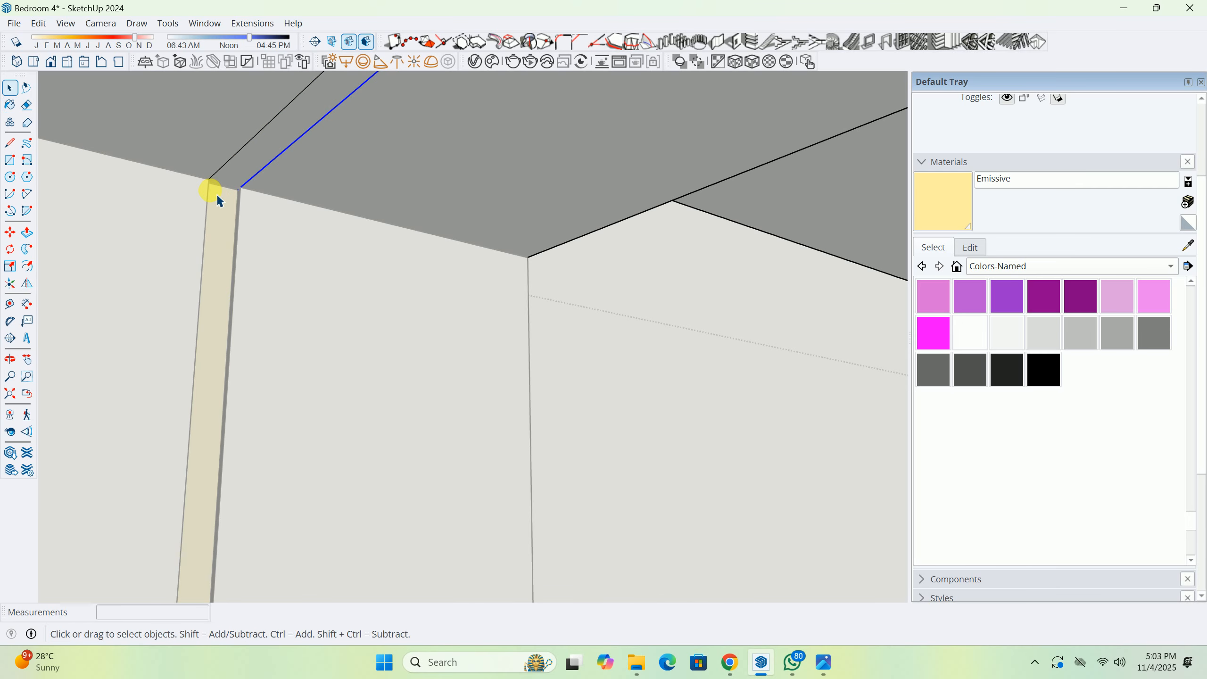
Push the 20 mm ceiling strip up 5 mm and start a line at the groove's wall end.
click(238, 179)
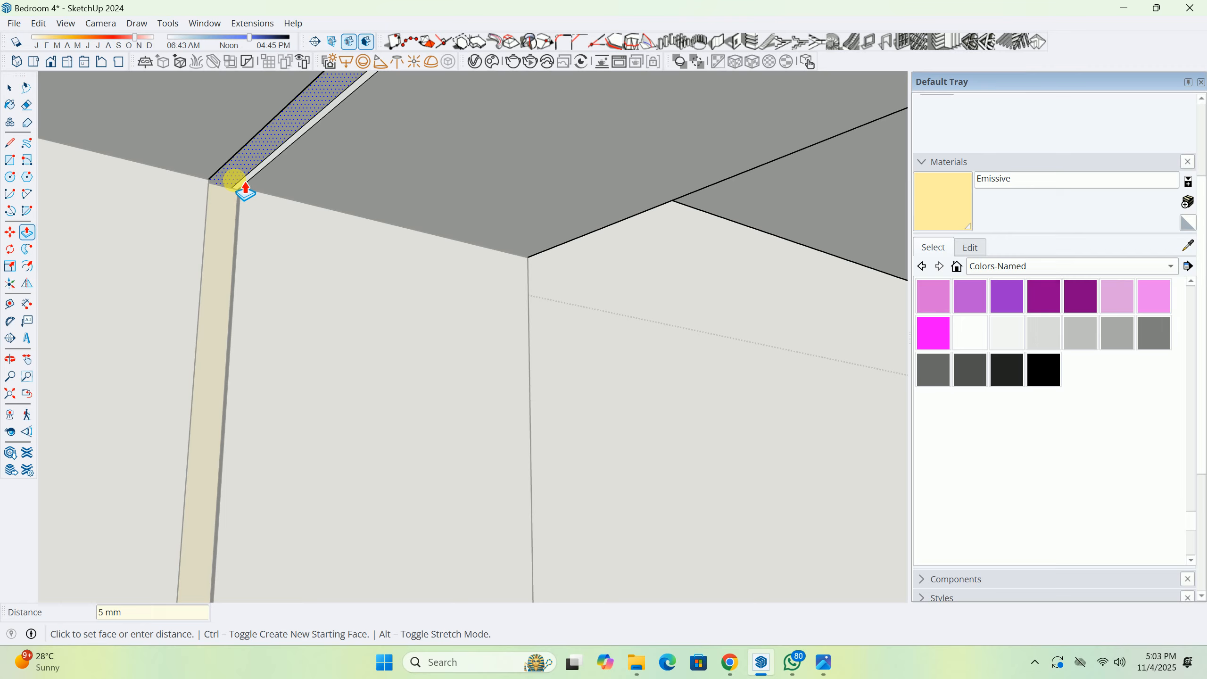
click(246, 188)
middle_drag(237, 193, 188, 262)
key(l)
click(538, 285)
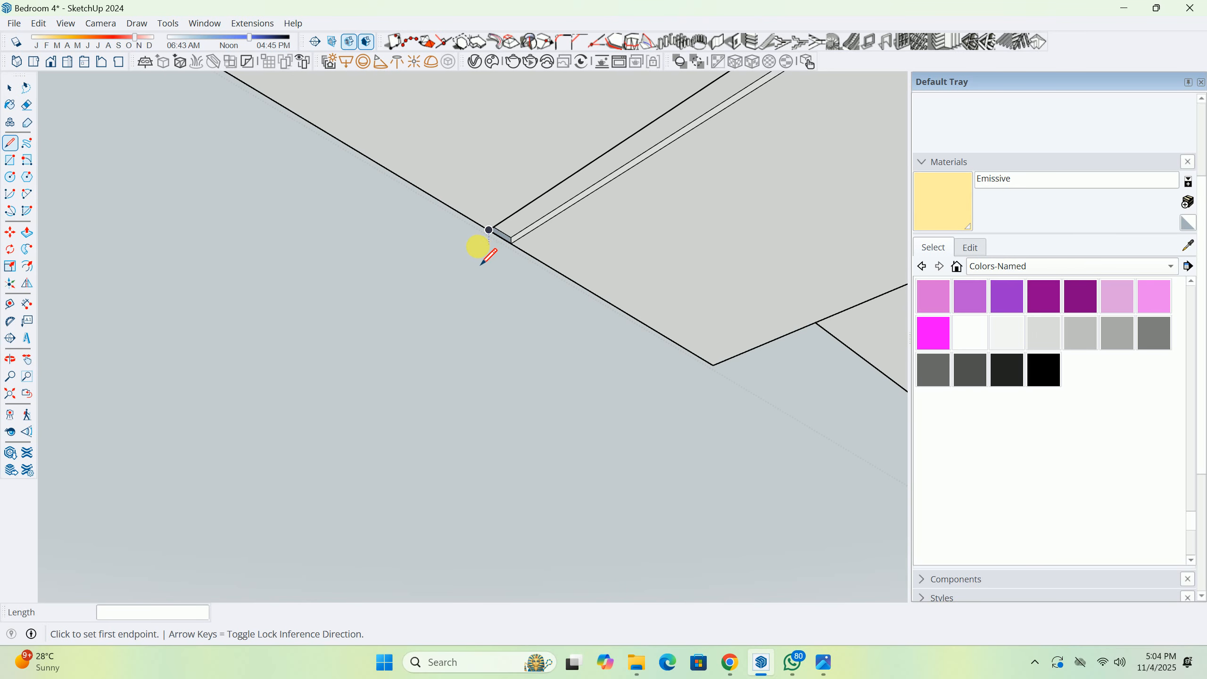
Try Push/Pull on the small end face of the ceiling groove where it meets the panel groove.
key(p)
scroll(480, 246, up, 3)
click(527, 218)
scroll(686, 162, down, 1)
middle_drag(683, 162, 189, 338)
key(t)
click(189, 337)
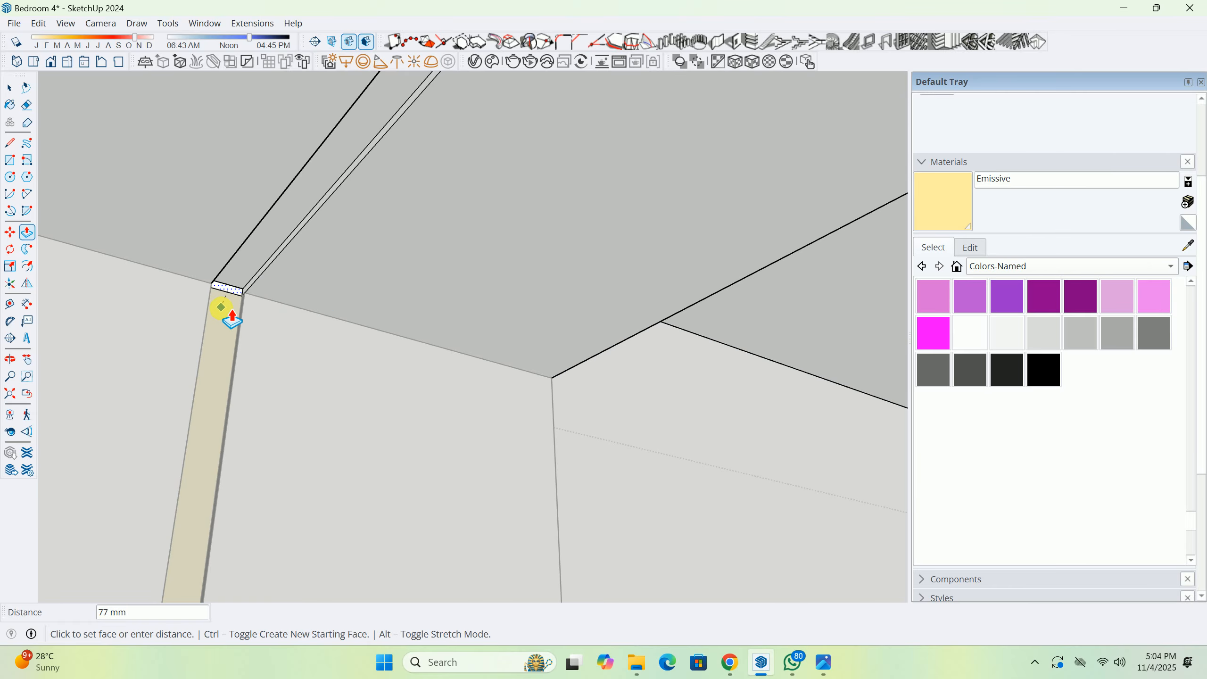
Paint the ceiling groove's small end face and its recessed face with the Emissive material.
key(space)
scroll(243, 285, up, 2)
click(948, 200)
scroll(287, 326, up, 2)
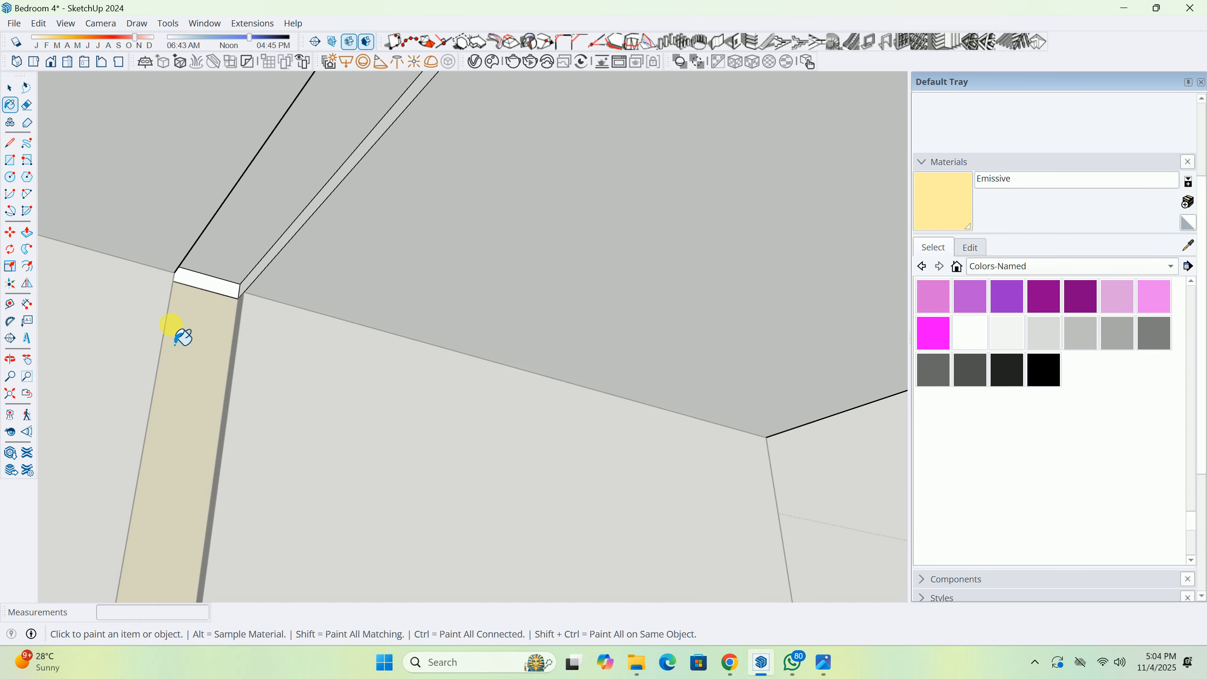
click(207, 287)
click(226, 246)
Sample 0136_Charcoal from the panel groove's dark side and paint the ceiling groove's side faces with it.
mouse_move(219, 267)
middle_down()
mouse_move(154, 266)
mouse_move(58, 296)
middle_up()
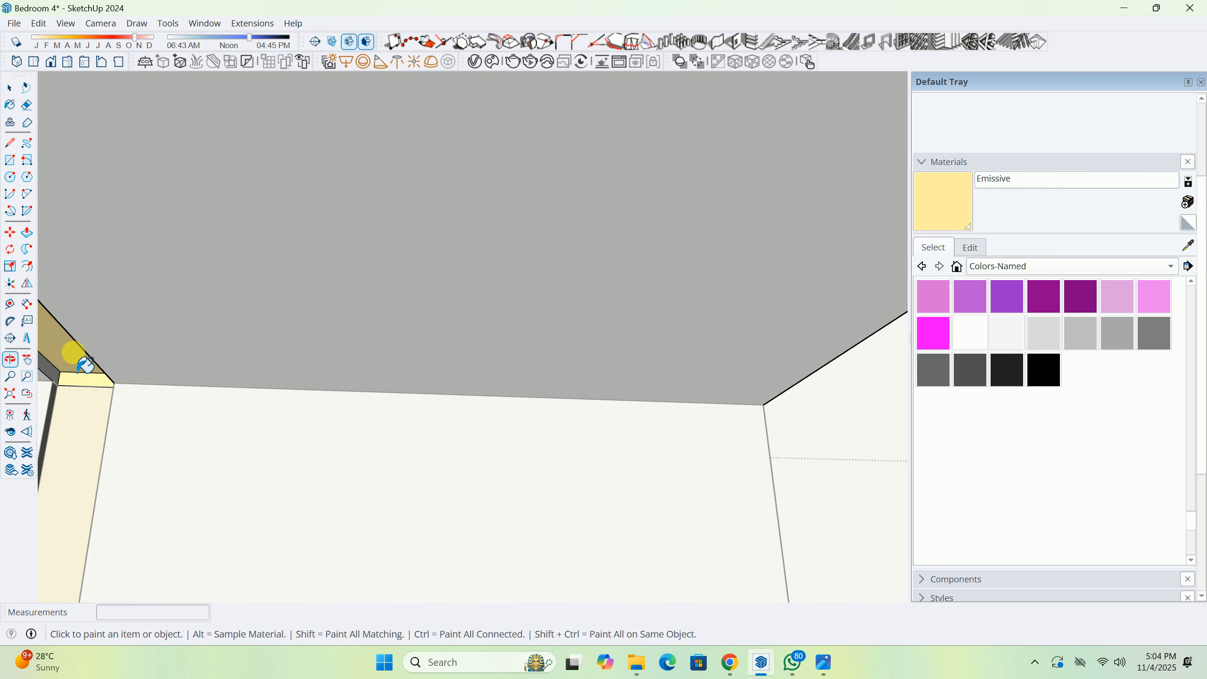
mouse_move(117, 394)
shift+middle_down()
mouse_move(364, 294)
mouse_move(229, 297)
mouse_move(278, 316)
shift+middle_up()
scroll(278, 316, up, 3)
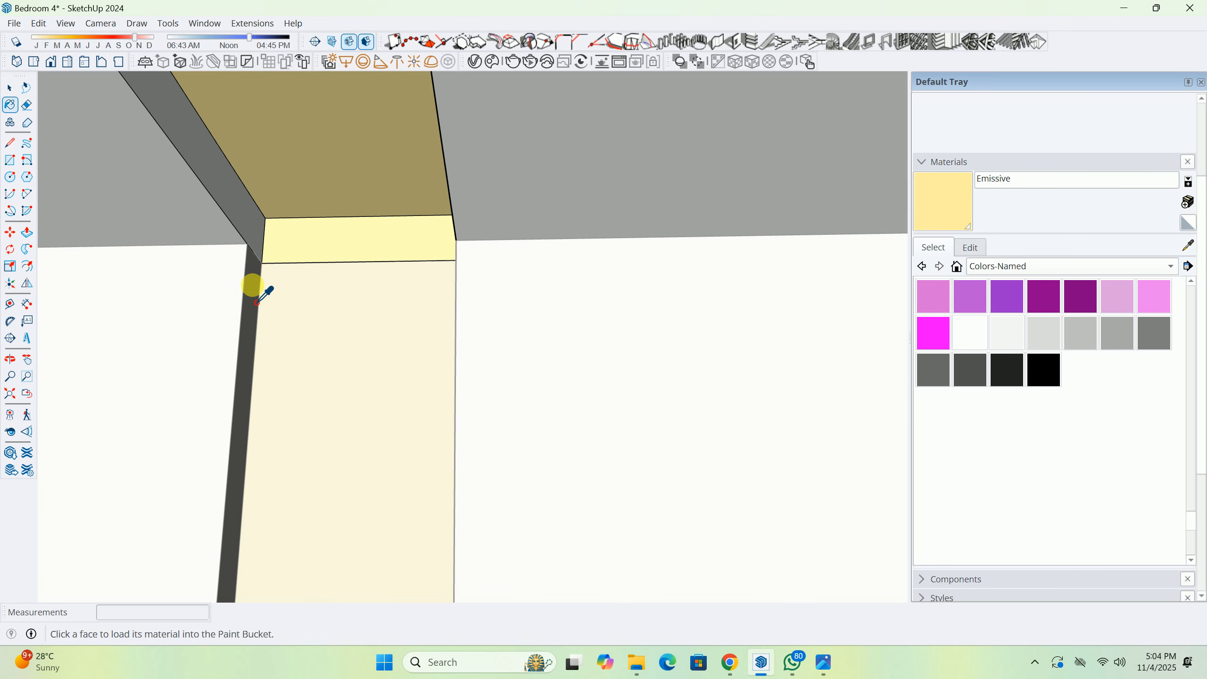
alt+click(249, 225)
click(250, 225)
mouse_move(250, 225)
middle_down()
mouse_move(450, 278)
mouse_move(520, 234)
mouse_move(539, 250)
mouse_move(631, 240)
mouse_move(598, 257)
mouse_move(627, 295)
middle_up()
click(520, 235)
key(space)
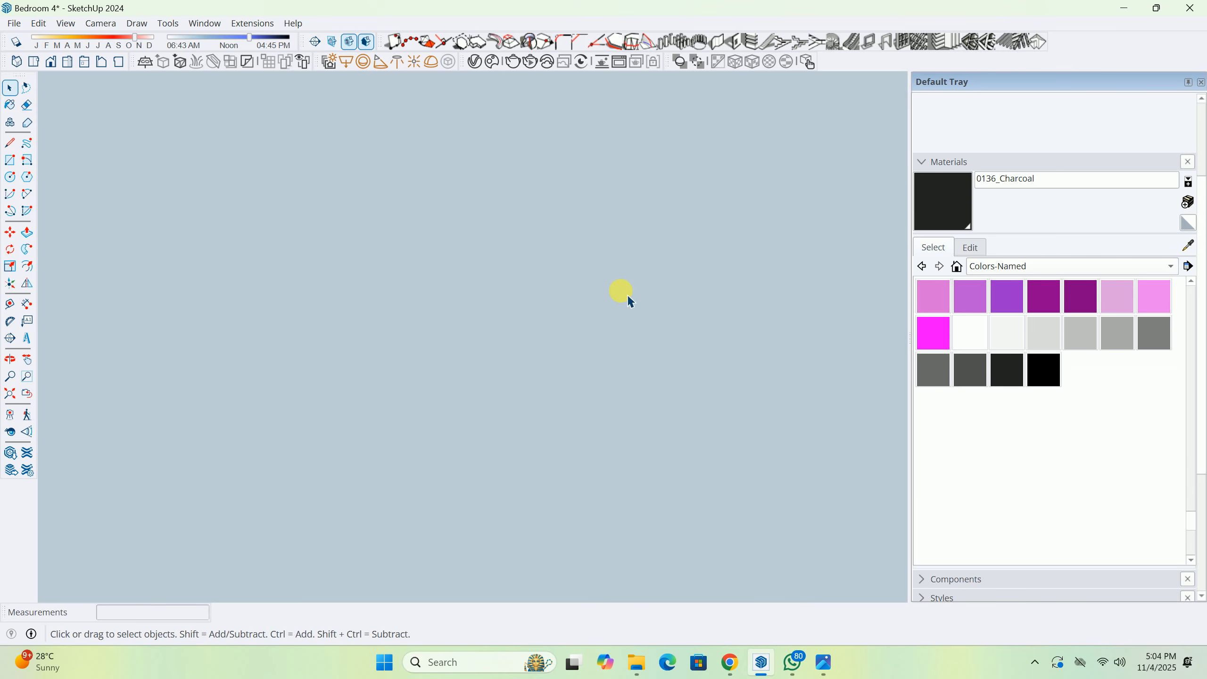
Measure the depth from the wall line to the panelling's outer edge on the floor plan, beside the door.
middle_drag(437, 307, 636, 205)
scroll(495, 178, up, 2)
shift+middle_drag(496, 178, 415, 161)
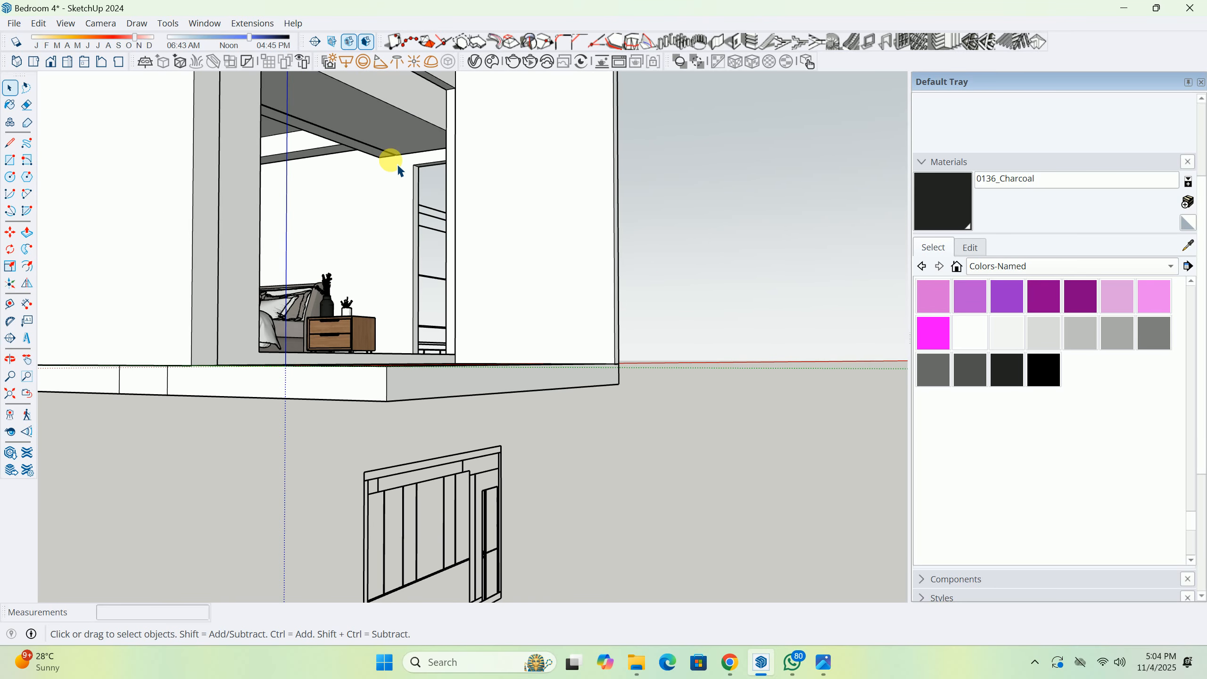
scroll(493, 423, down, 5)
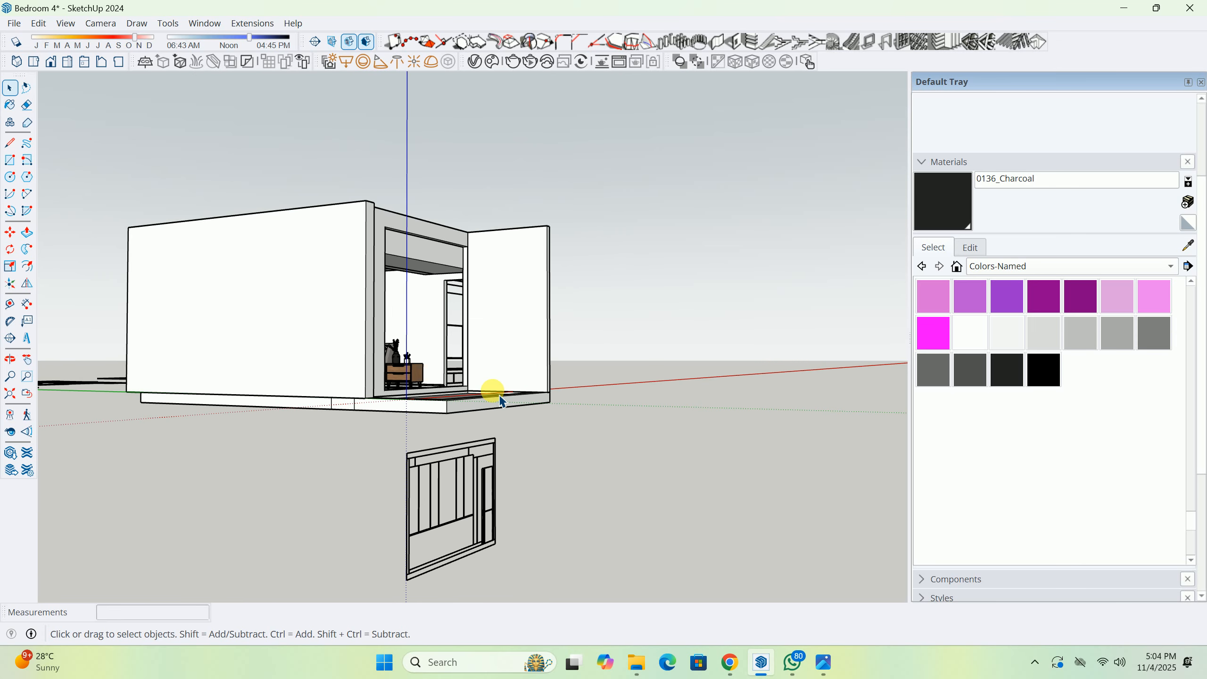
middle_drag(493, 391, 246, 490)
scroll(664, 161, up, 5)
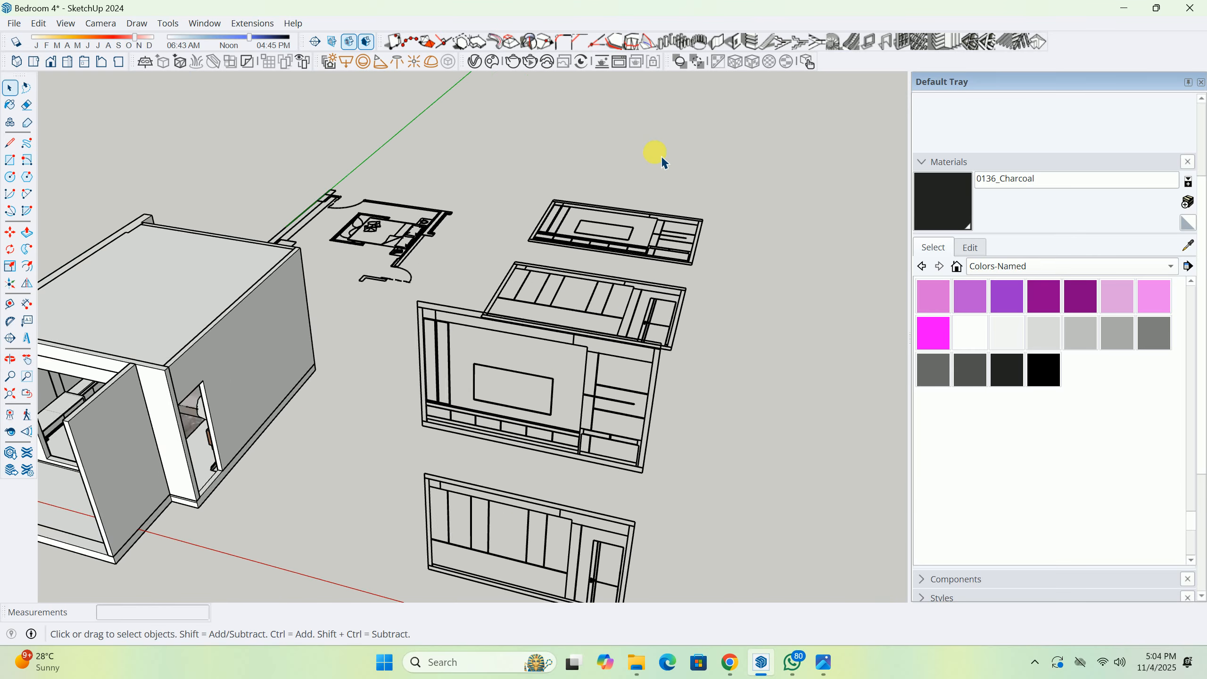
middle_drag(663, 161, 253, 301)
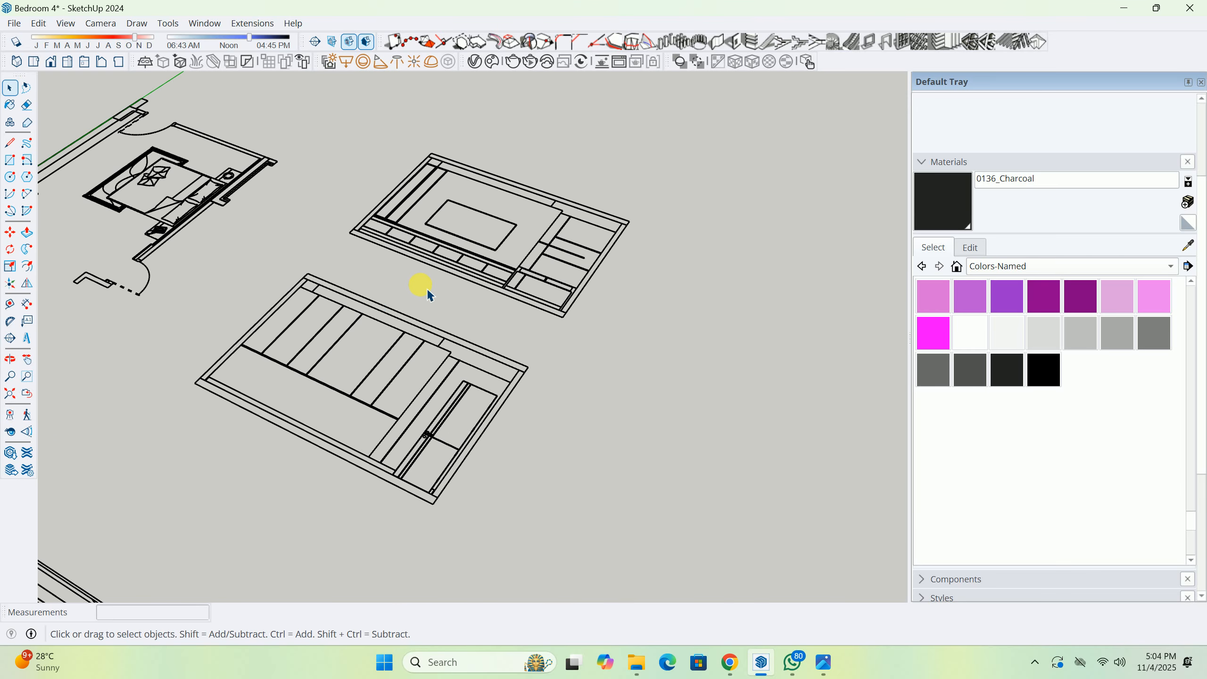
middle_drag(384, 280, 721, 380)
scroll(511, 376, up, 10)
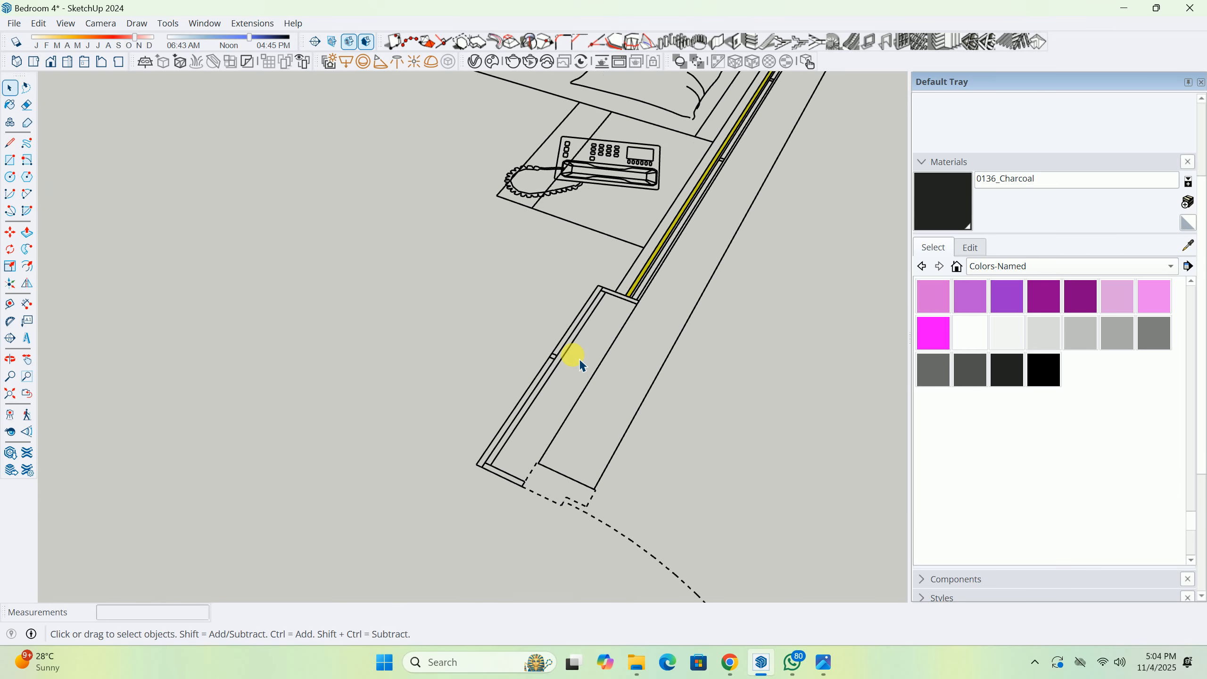
scroll(590, 355, up, 3)
key(t)
scroll(617, 364, up, 2)
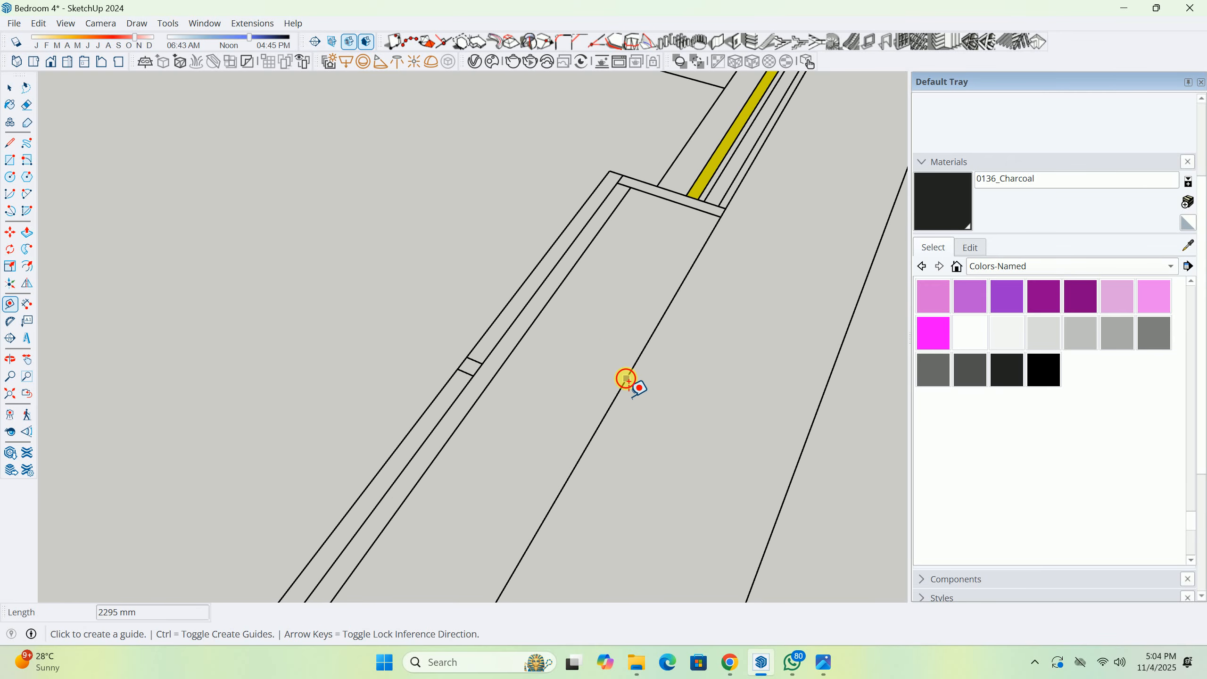
click(626, 379)
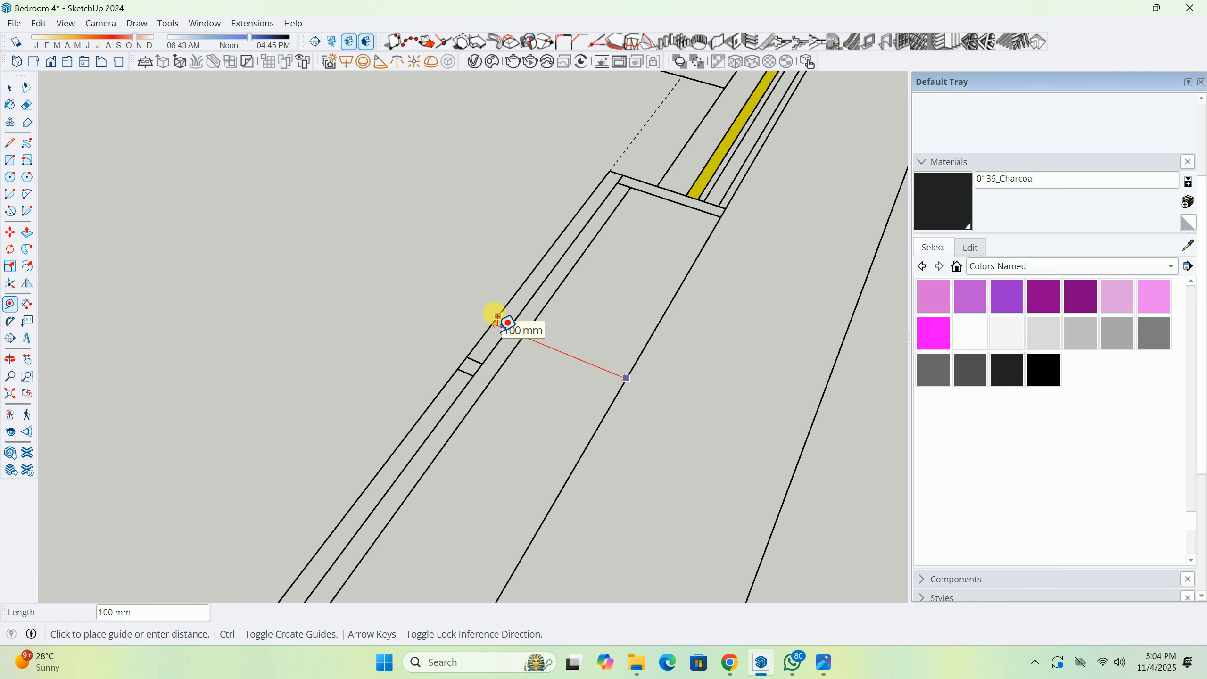
key(space)
Return to the bedroom interior and examine the bare wall section between the nightstand and the doorway.
scroll(419, 335, down, 15)
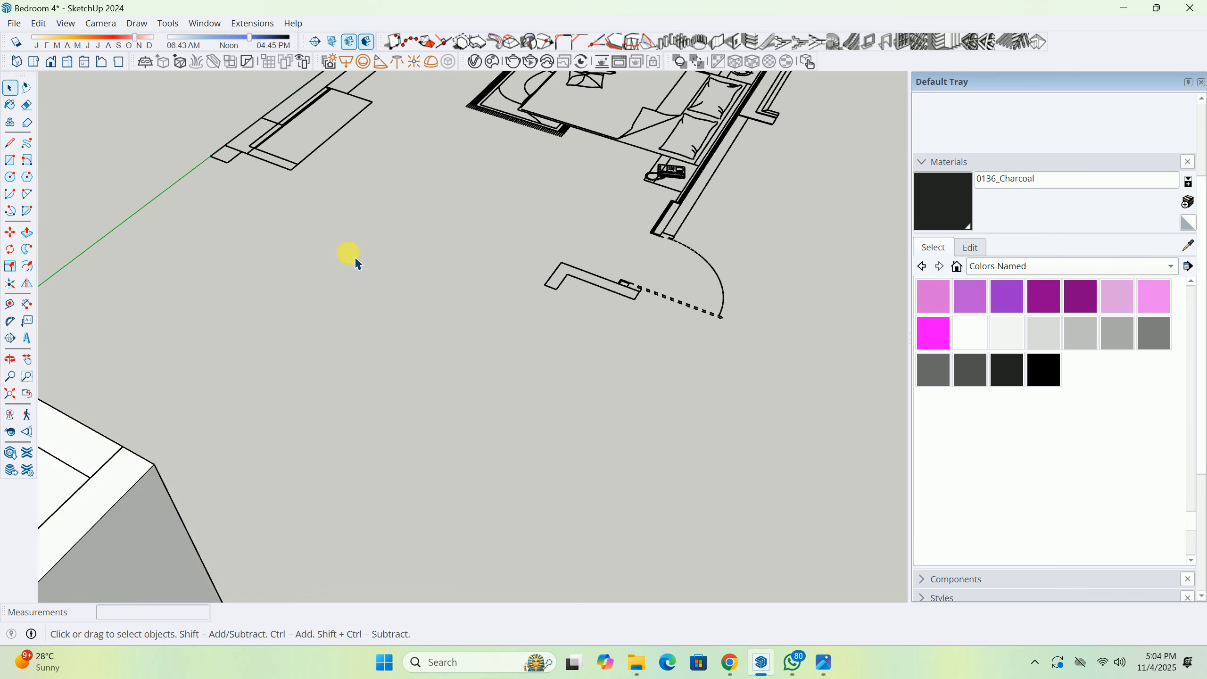
middle_drag(355, 258, 720, 41)
scroll(638, 145, down, 5)
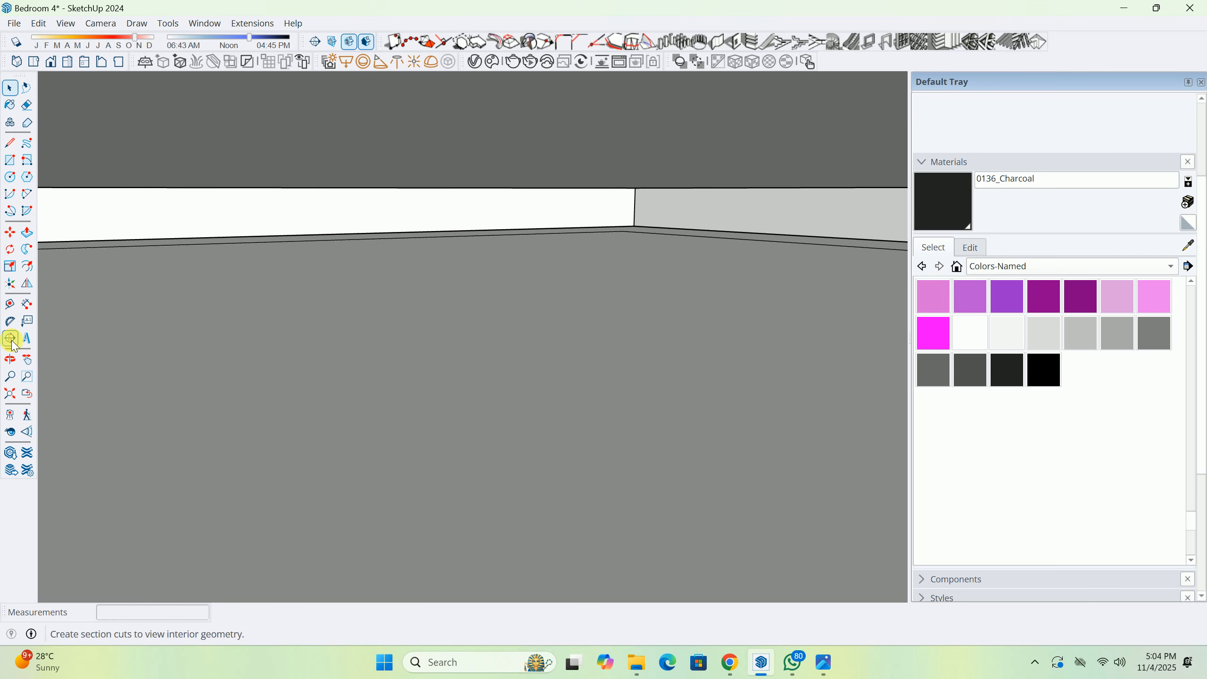
click(11, 397)
scroll(627, 292, down, 4)
middle_drag(627, 292, 770, 373)
scroll(726, 336, up, 5)
scroll(406, 289, up, 2)
scroll(406, 290, up, 2)
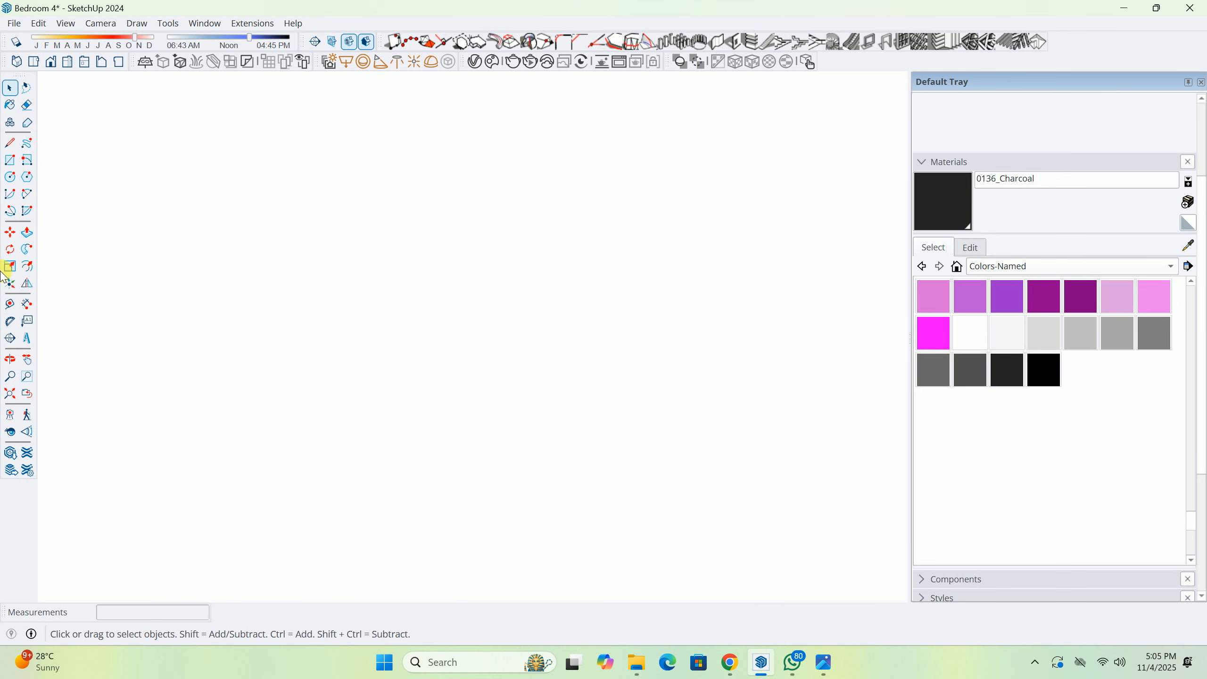
scroll(640, 287, down, 3)
middle_drag(639, 286, 628, 259)
scroll(606, 300, up, 3)
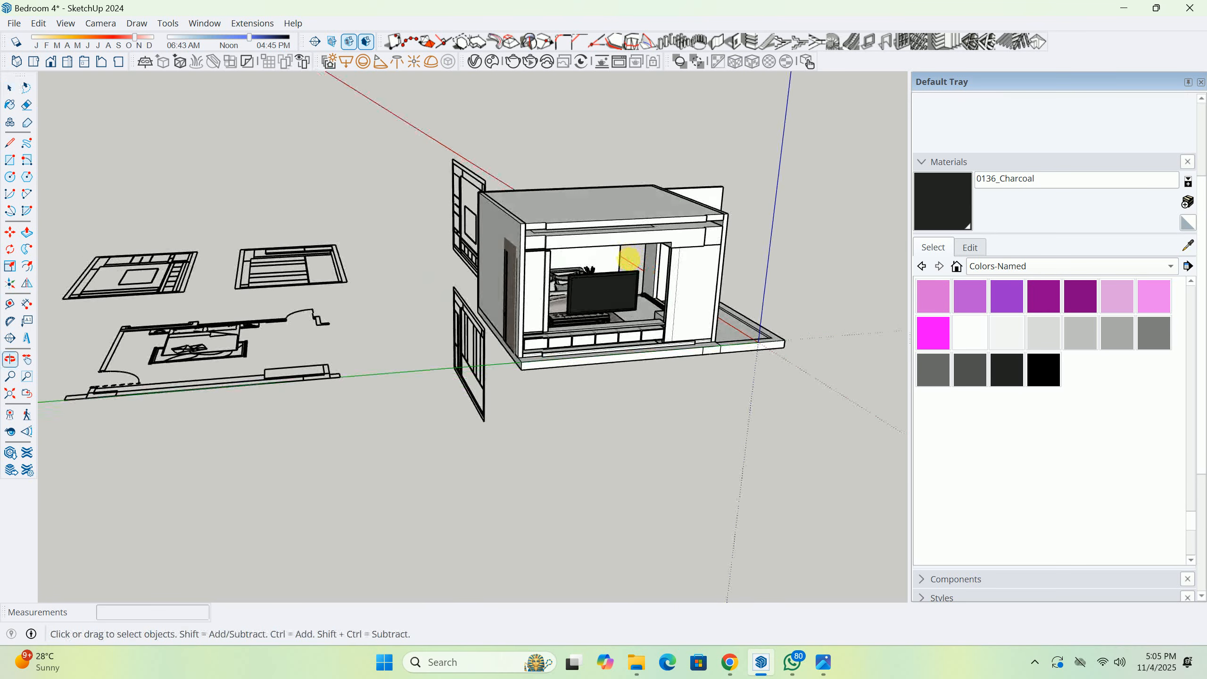
scroll(647, 266, up, 6)
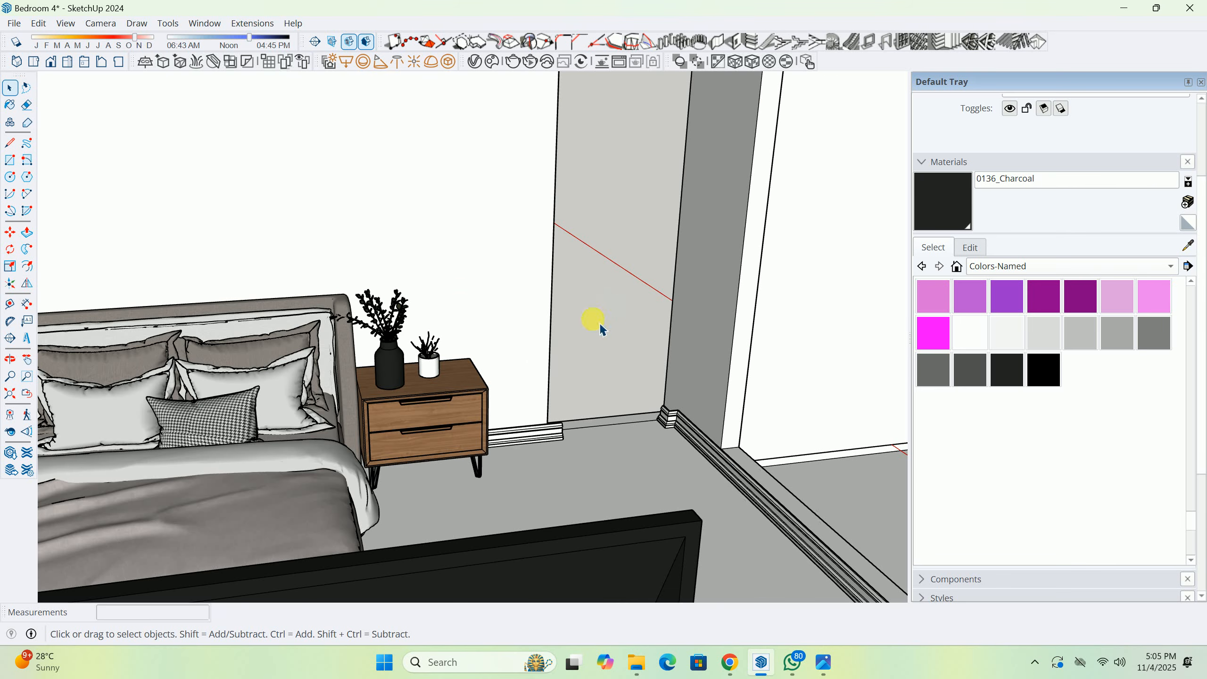
Draw a rectangle about 1512 × 850 mm over the tall wall opening beside the bed and make it a group.
middle_drag(600, 328, 531, 326)
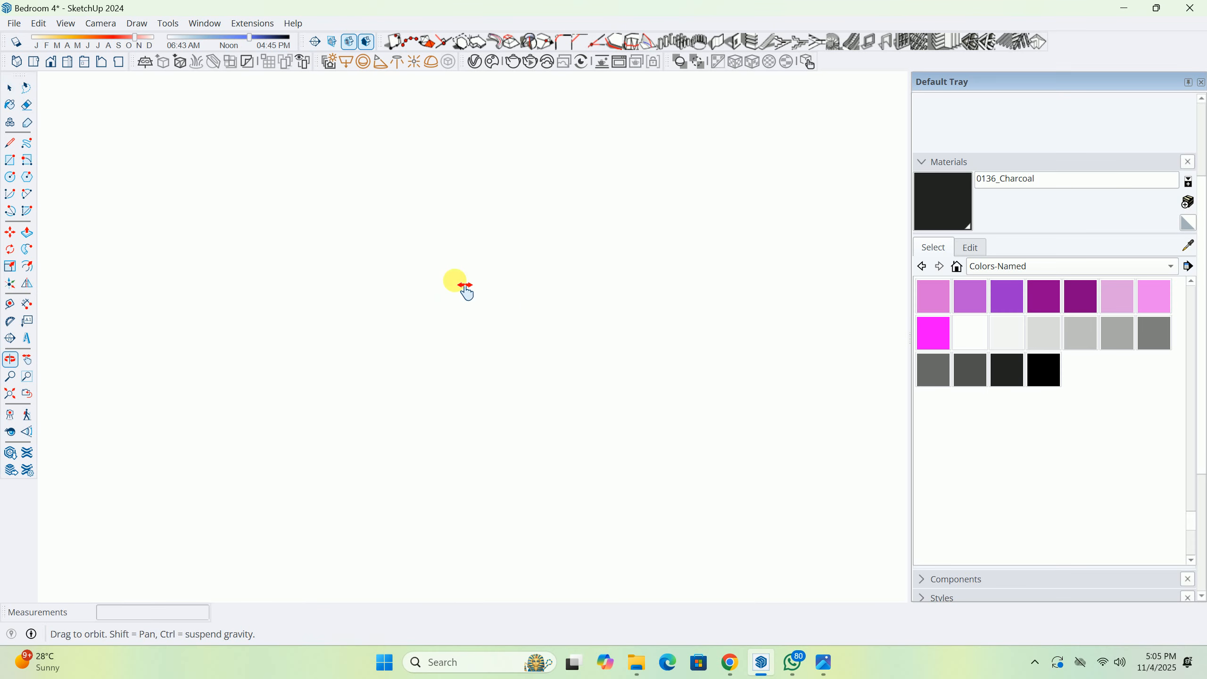
click(10, 395)
scroll(663, 318, up, 10)
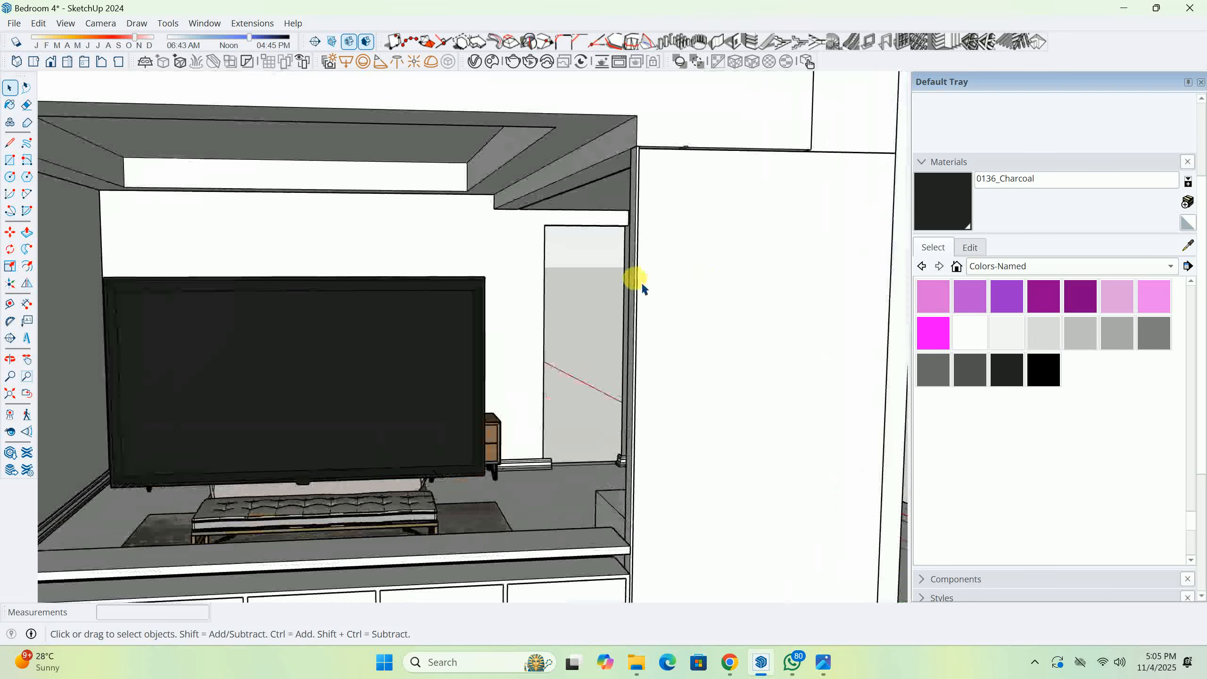
middle_drag(641, 282, 638, 289)
scroll(606, 279, up, 5)
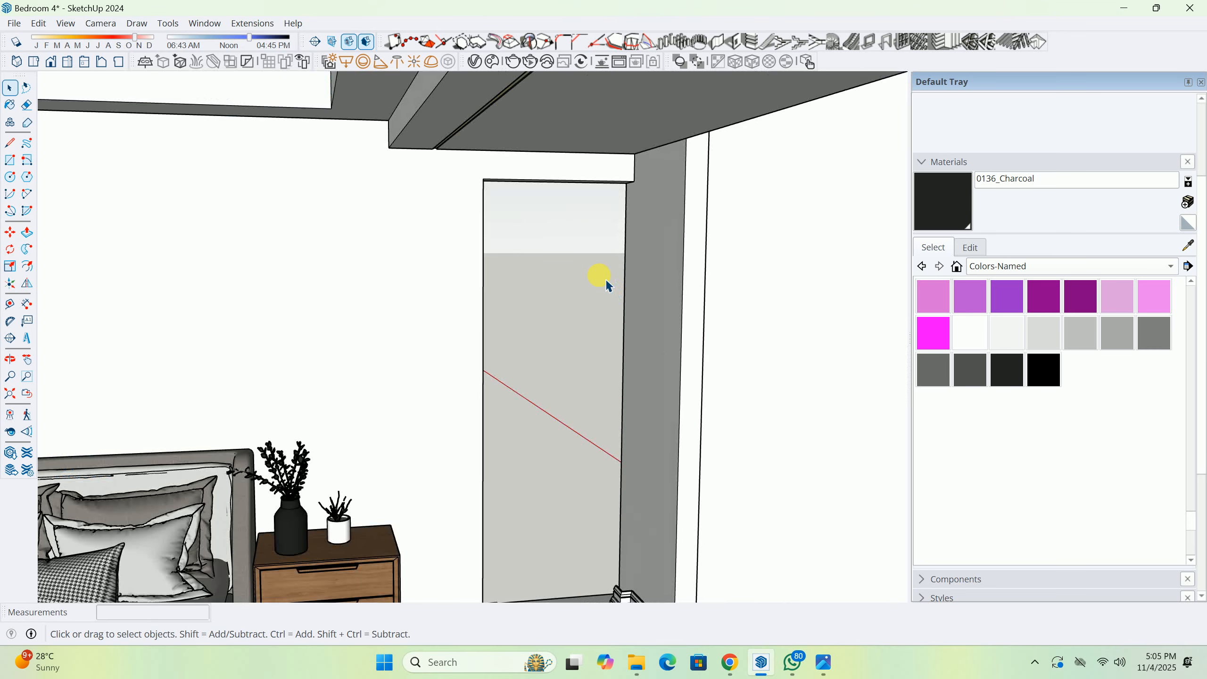
click(636, 181)
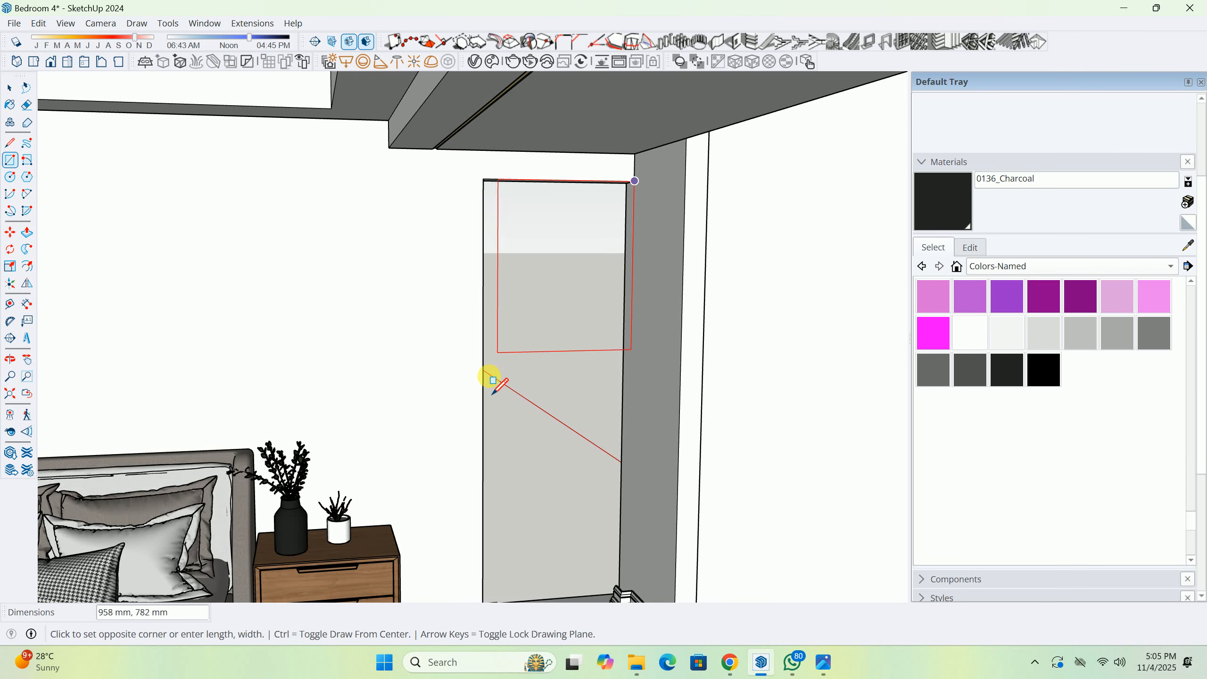
click(485, 460)
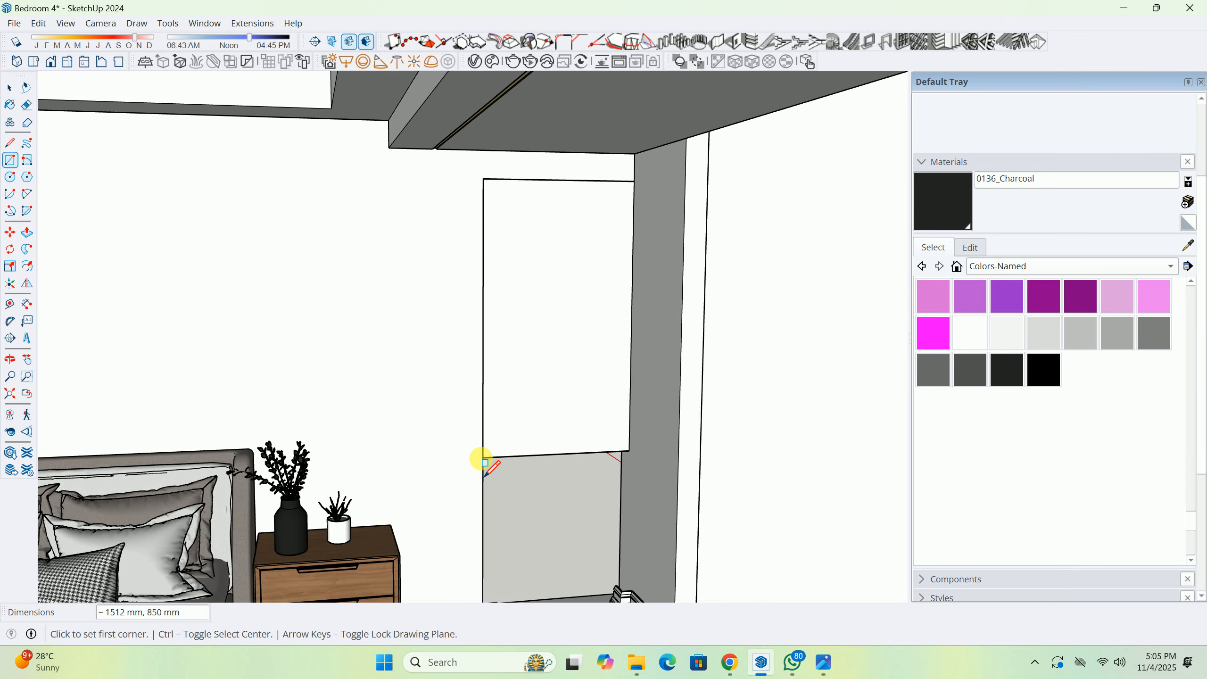
right_click(538, 379)
click(580, 501)
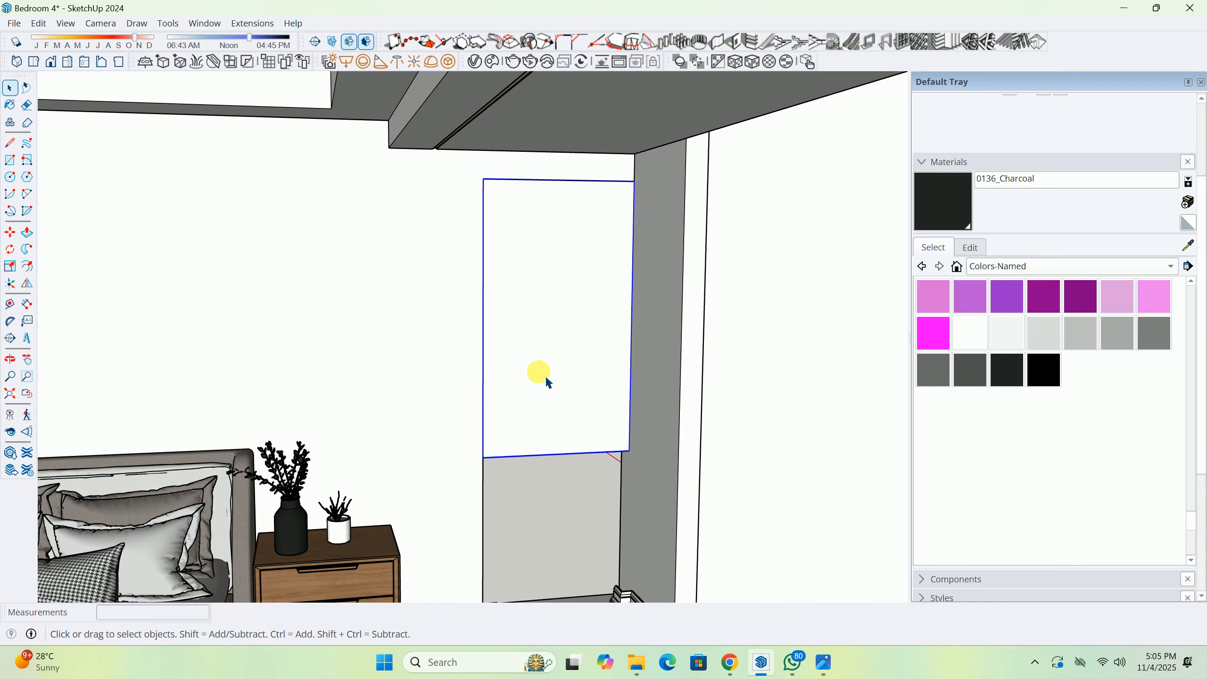
Move the rectangle group straight out from the wall into the room.
middle_drag(548, 382, 631, 477)
key(m)
click(624, 441)
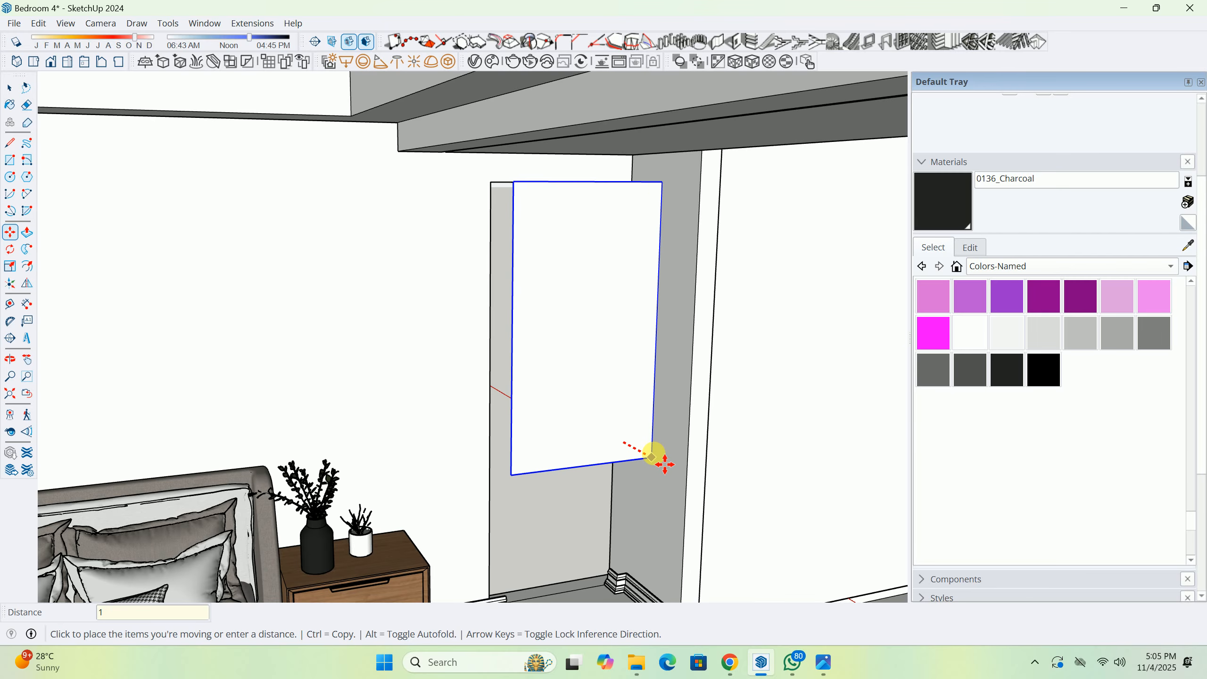
key(Return)
key(space)
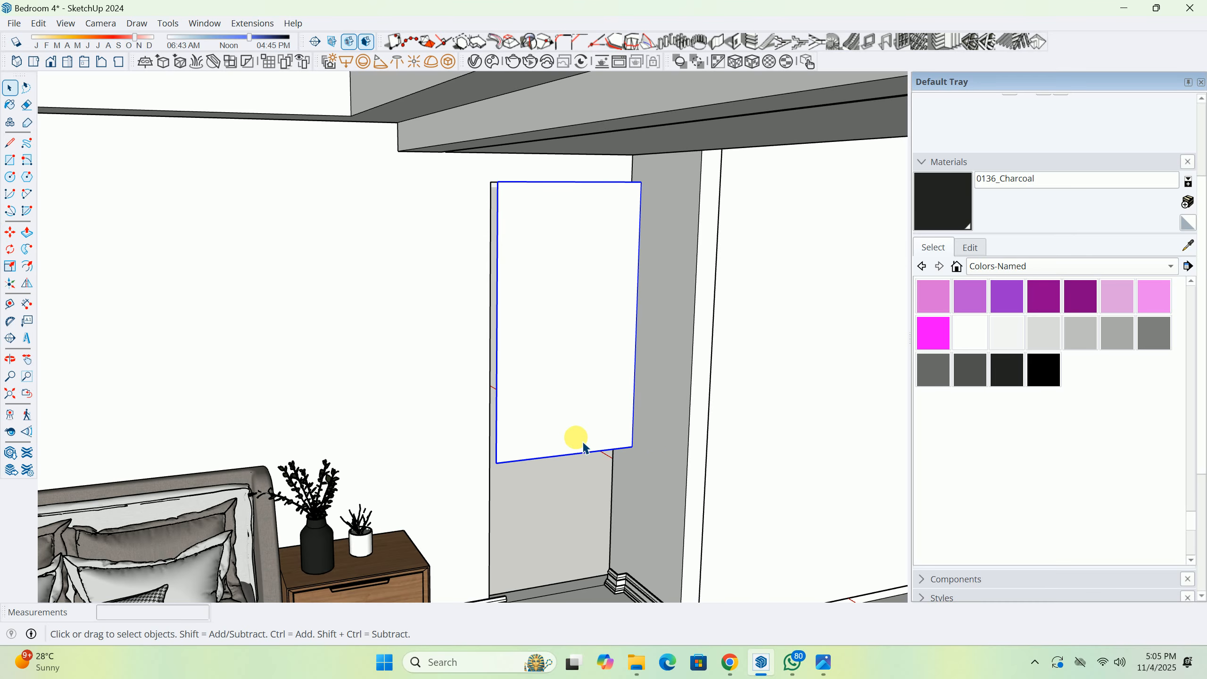
Open the rectangle group and extrude its face 12 mm into a panel.
double_click(585, 447)
click(568, 440)
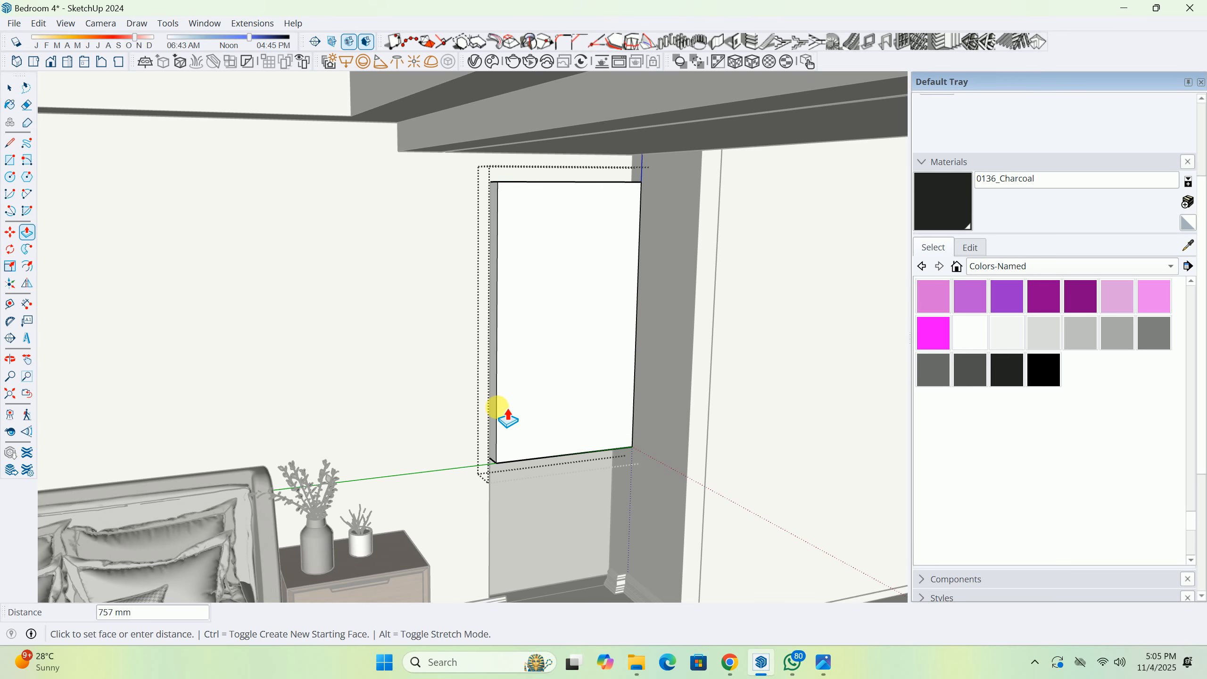
key(Return)
Extend the panel's bottom face down to the floor.
scroll(483, 461, up, 5)
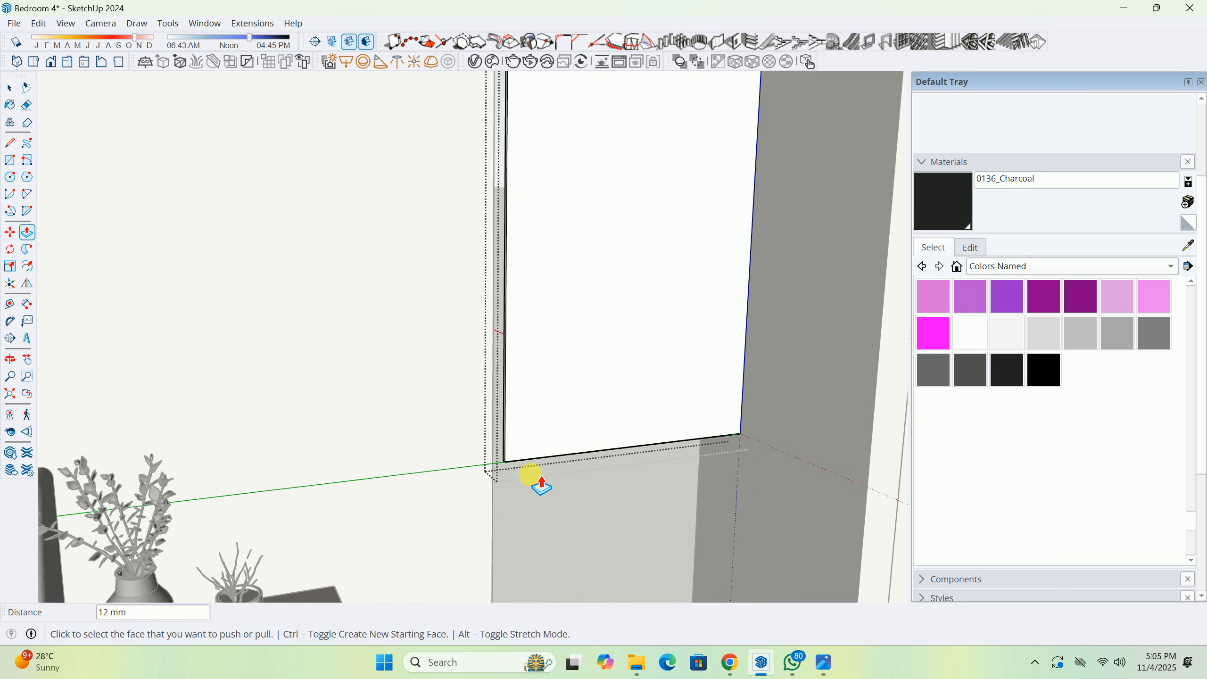
middle_drag(523, 477, 532, 329)
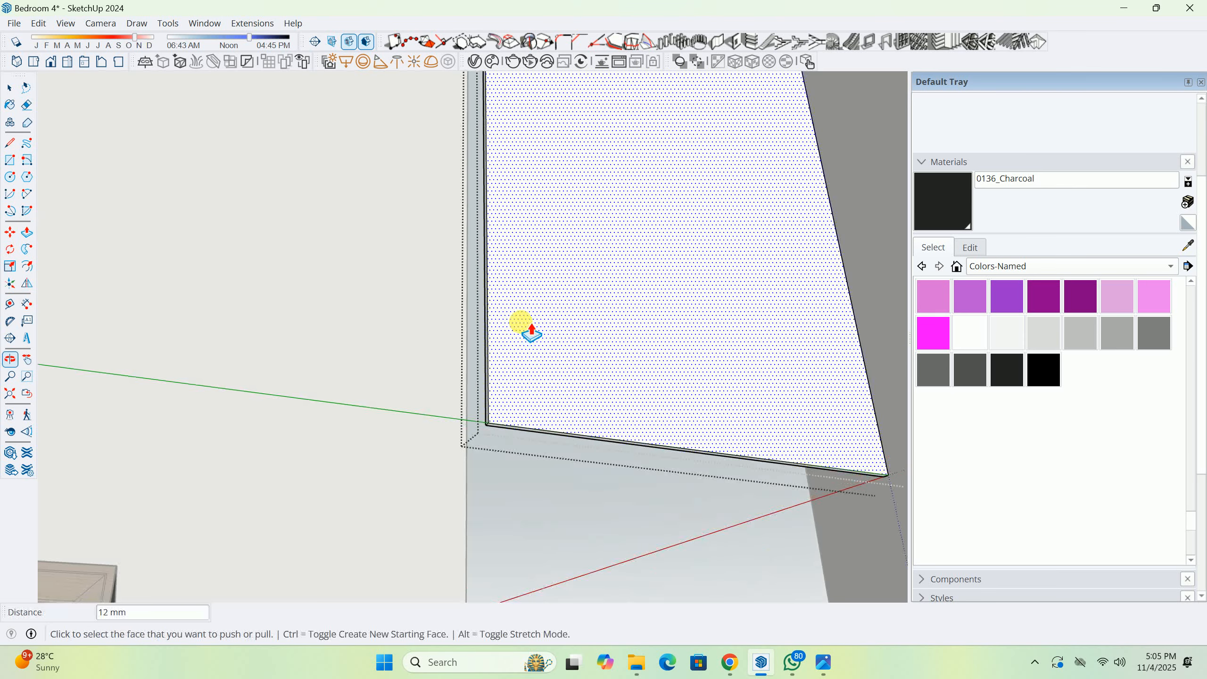
click(492, 425)
middle_drag(495, 483, 403, 526)
middle_drag(375, 326, 447, 397)
click(383, 256)
Extrude the panel's bed-side edge face 500 mm as a new section, ending in line with the ceiling drop's corner.
scroll(447, 397, up, 5)
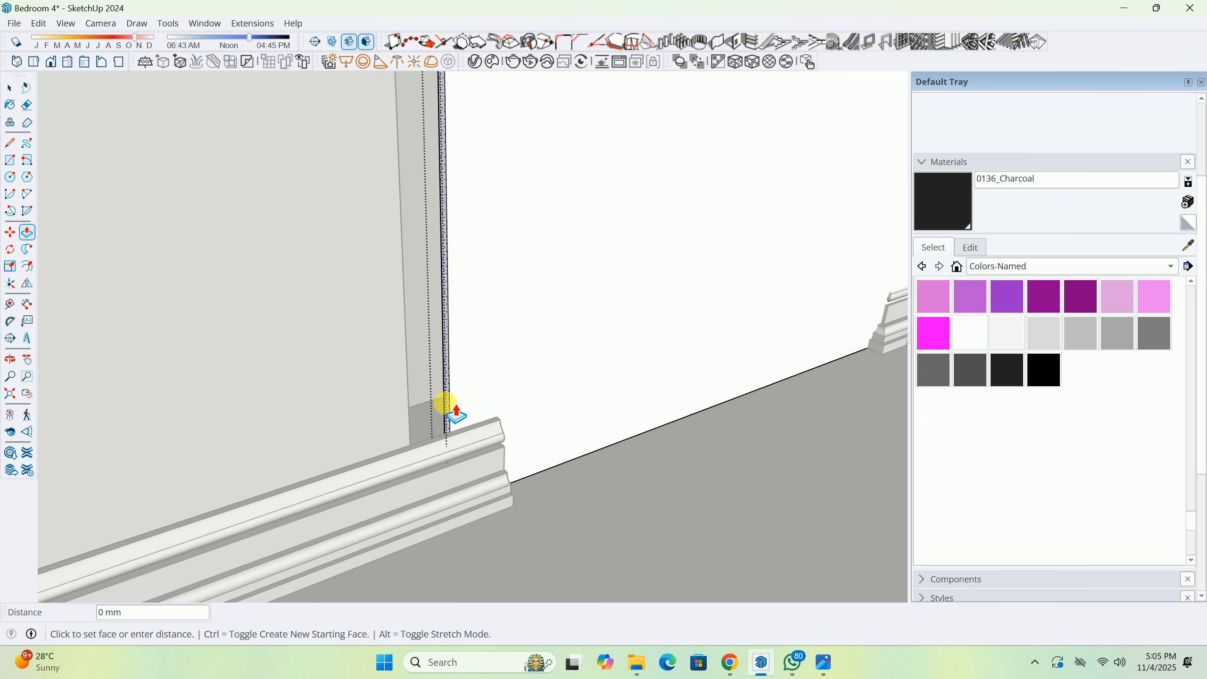
click(445, 405)
scroll(383, 399, down, 3)
middle_drag(345, 378, 374, 358)
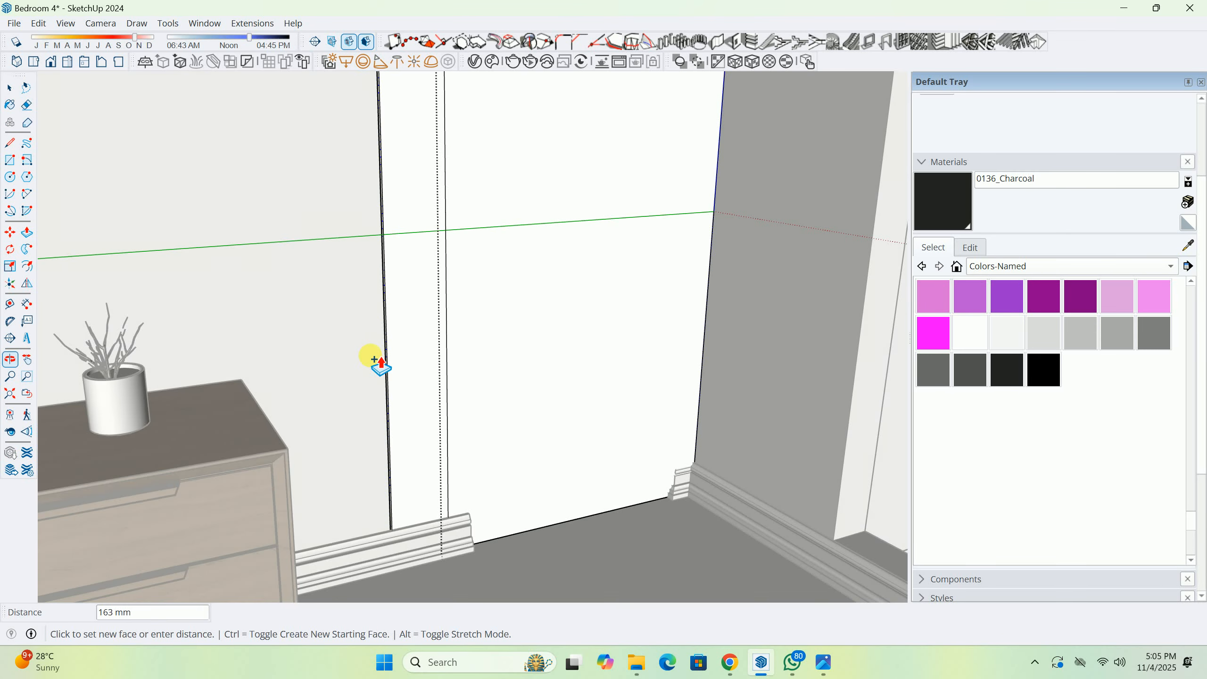
scroll(368, 340, down, 3)
middle_drag(341, 238, 247, 299)
scroll(368, 263, down, 3)
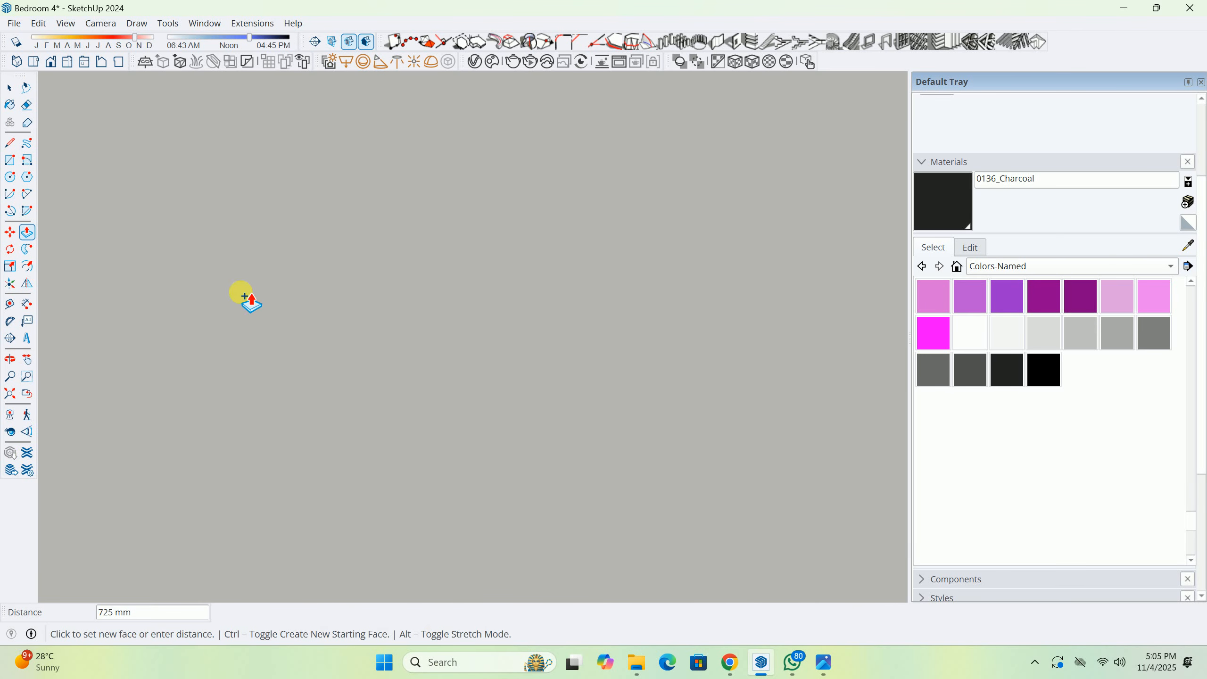
click(28, 396)
middle_drag(566, 419, 561, 502)
scroll(557, 480, down, 5)
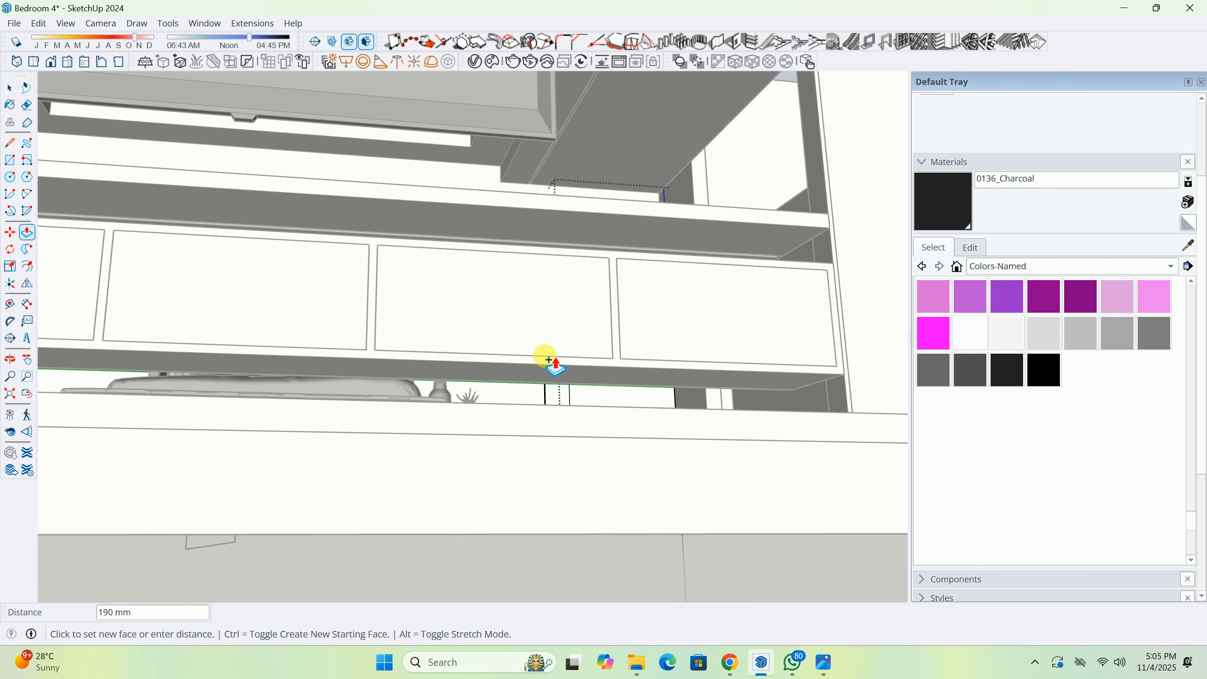
middle_drag(549, 360, 530, 452)
scroll(635, 178, up, 6)
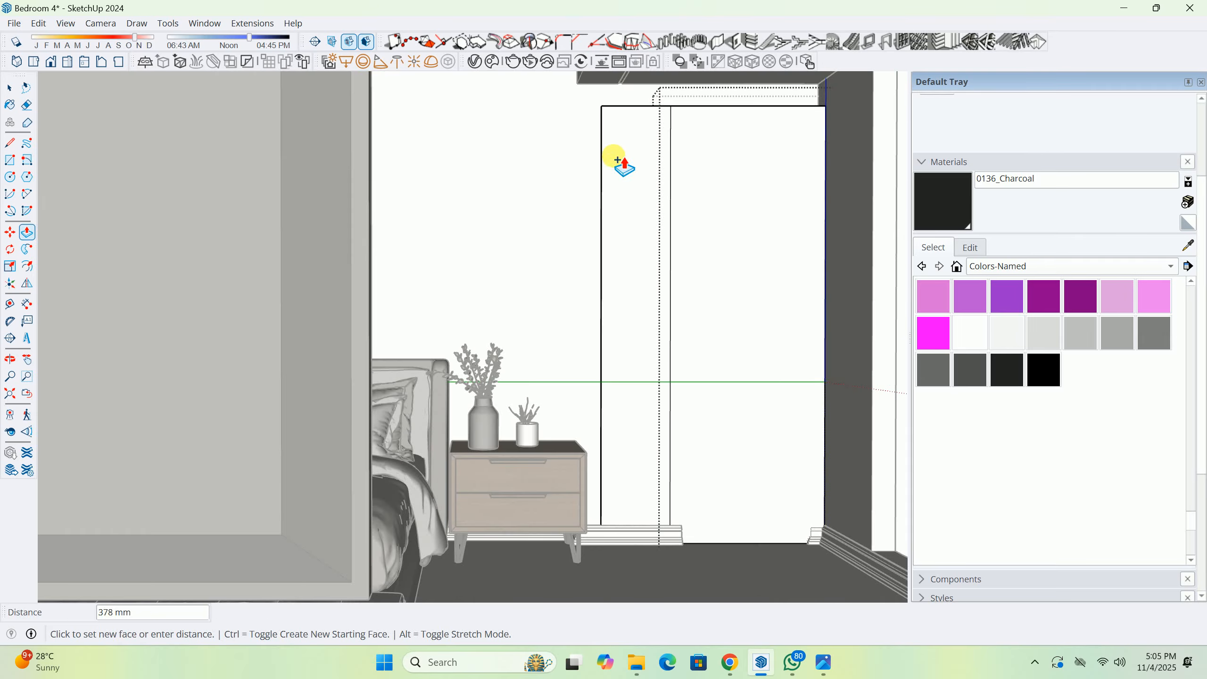
scroll(618, 162, up, 4)
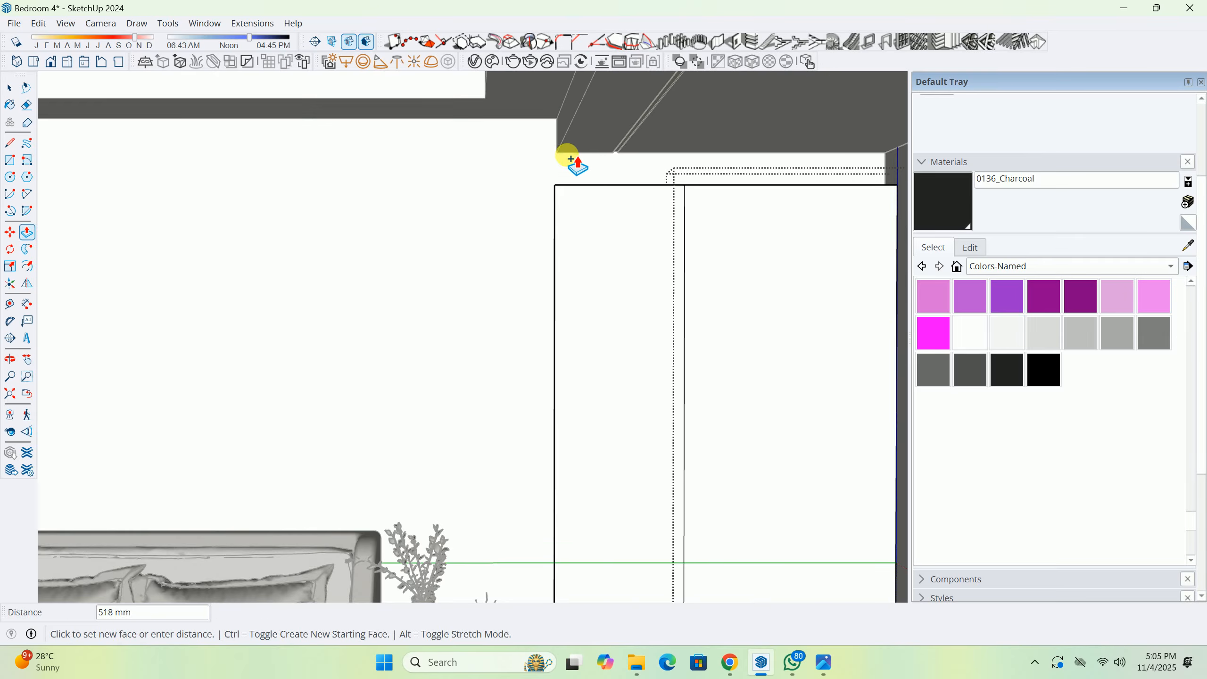
click(562, 152)
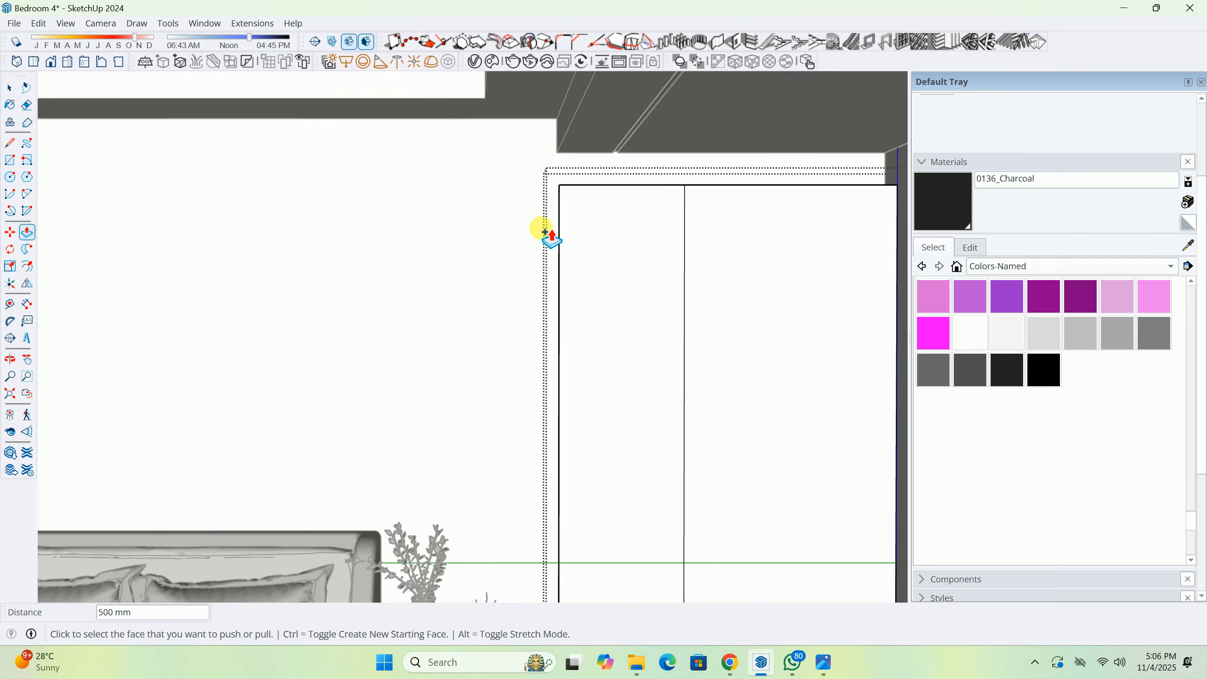
Hide the rest of the model and copy the vertical back edge on the panel's bed side 12 mm inward.
key(i)
middle_drag(543, 266, 613, 587)
key(space)
key(m)
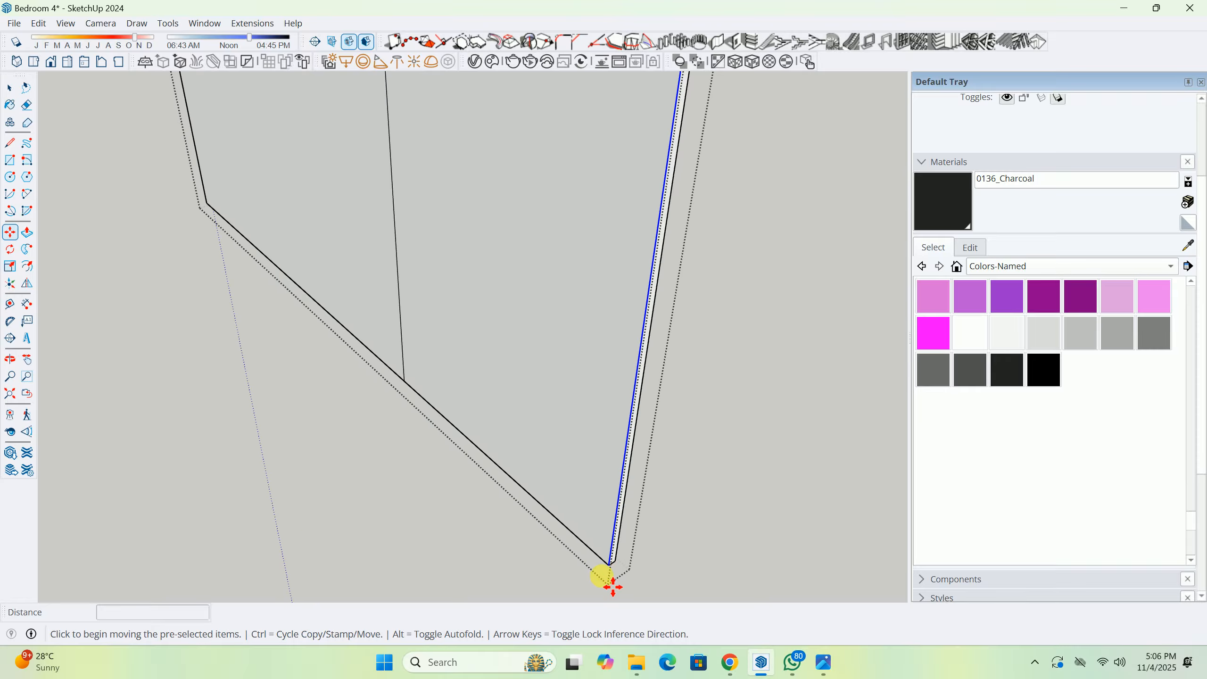
click(615, 577)
key(ctrl)
text(12)
key(Return)
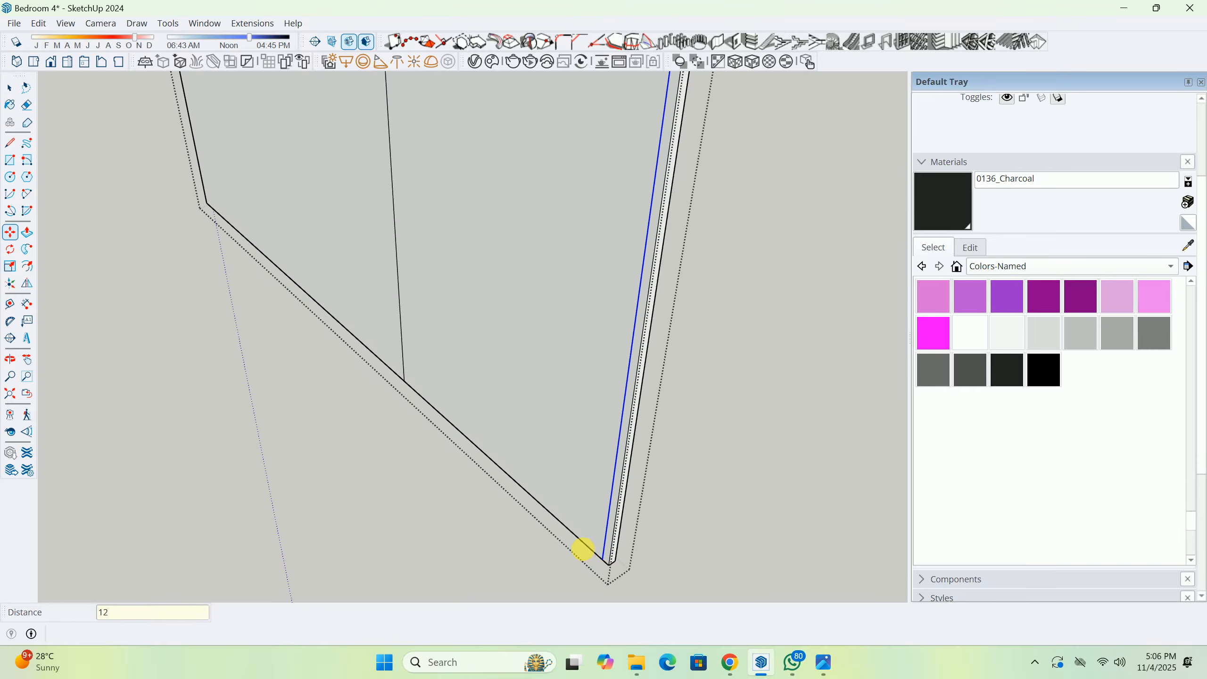
Show the rest of the model and extrude the 12 mm strip behind the panel 88 mm back to the wall.
key(p)
click(605, 554)
middle_drag(578, 561, 143, 492)
scroll(209, 469, down, 3)
key(i)
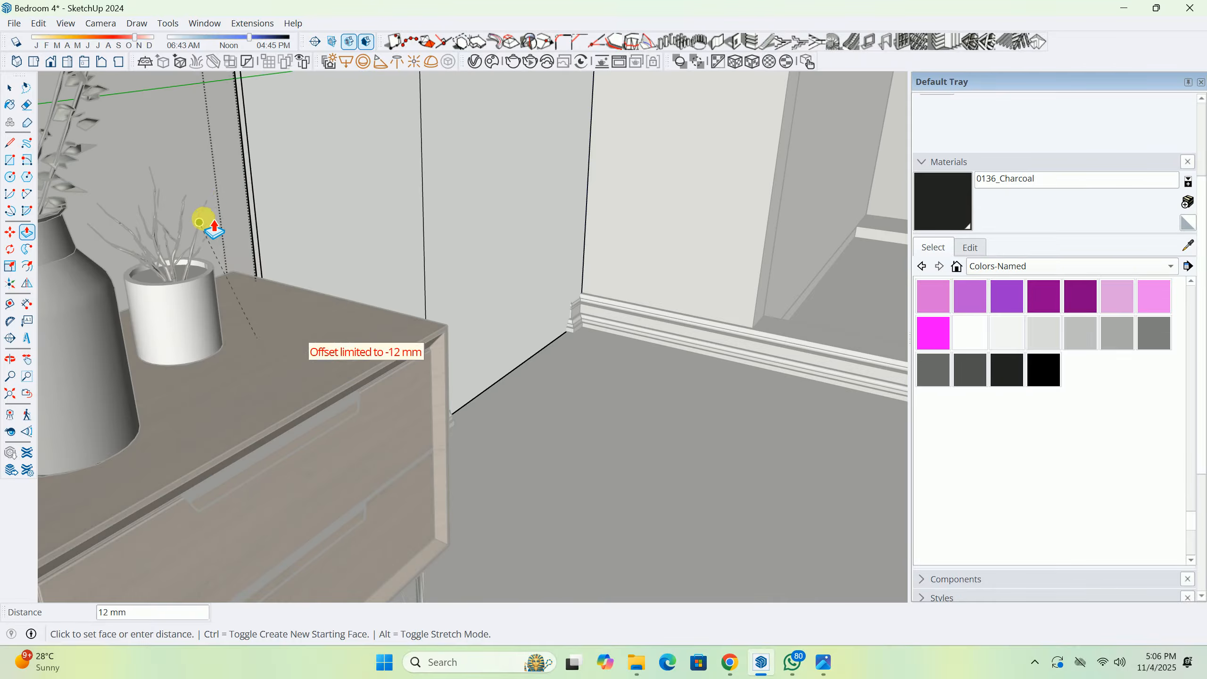
click(190, 160)
Extrude the top face of the panel's bed-side section 150 mm up to the ceiling.
shift+middle_drag(191, 160, 442, 310)
scroll(441, 310, down, 5)
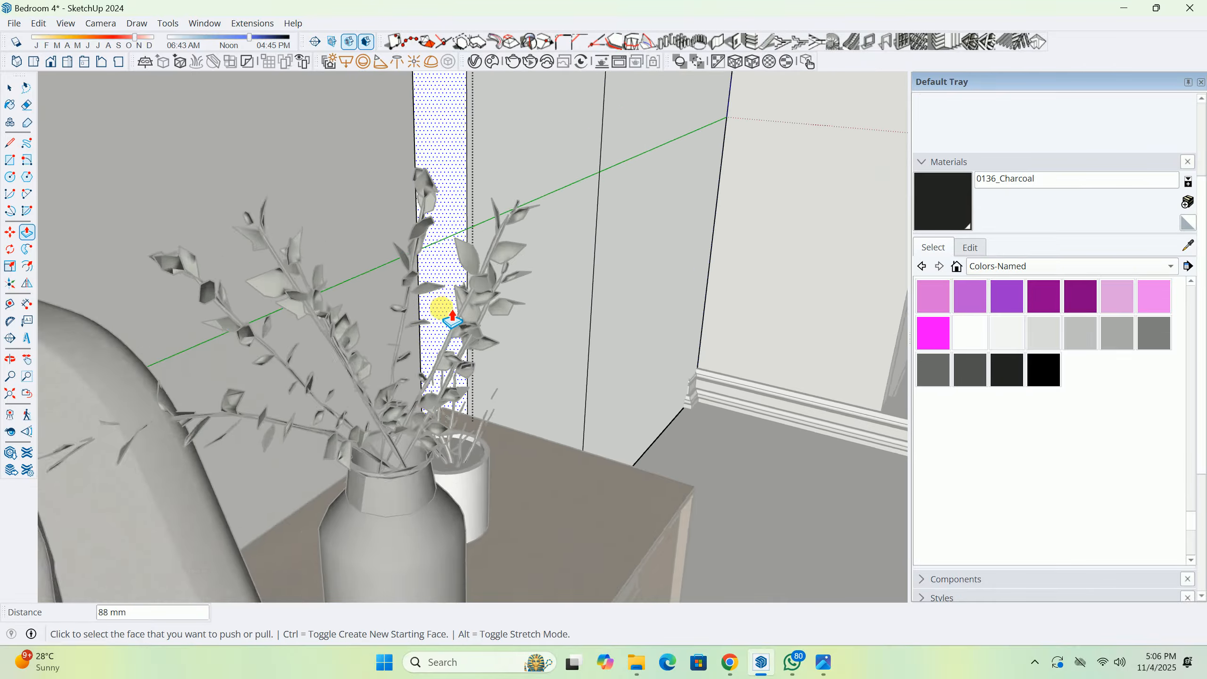
shift+middle_drag(503, 154, 507, 340)
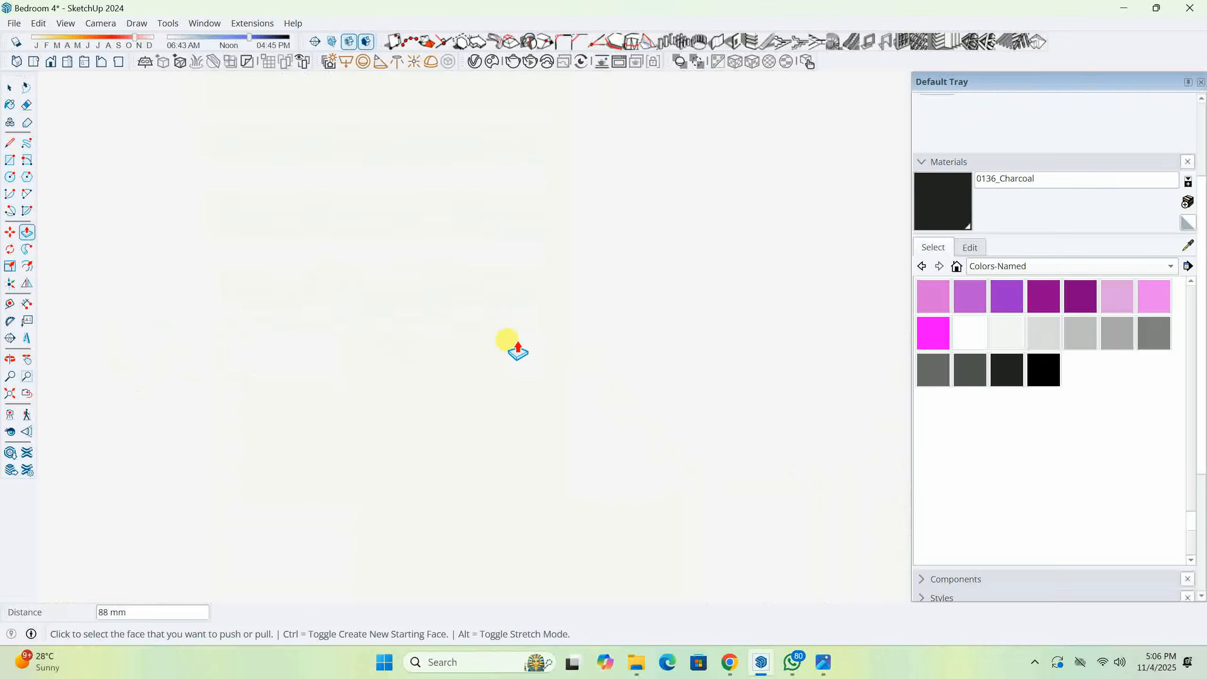
click(17, 389)
middle_drag(380, 290, 644, 270)
scroll(689, 271, up, 4)
middle_drag(723, 270, 503, 252)
scroll(499, 249, up, 5)
scroll(498, 248, up, 5)
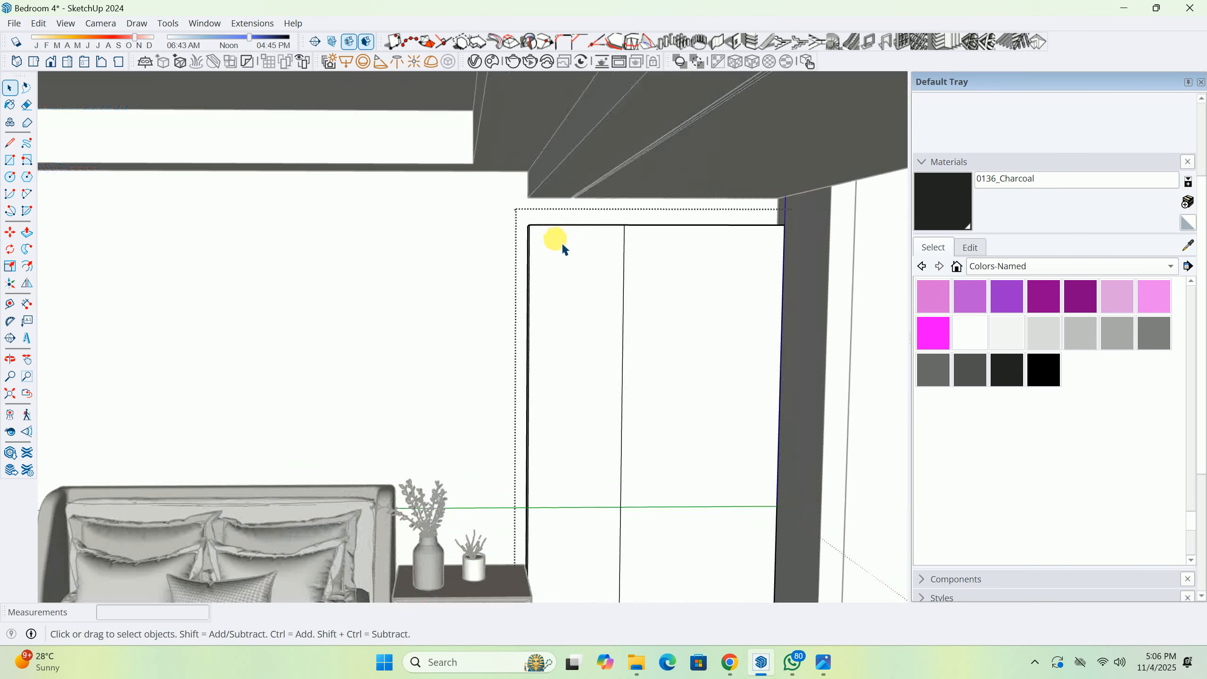
middle_drag(565, 208, 577, 234)
scroll(573, 230, up, 2)
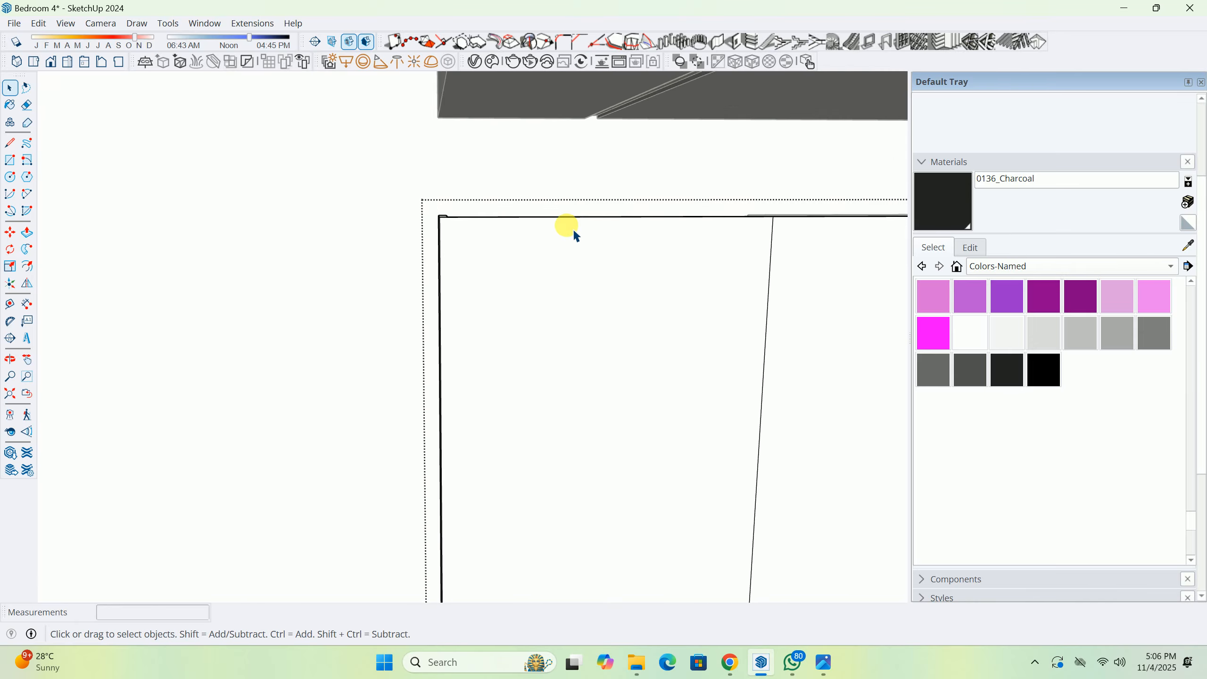
scroll(447, 227, up, 2)
key(p)
scroll(447, 228, up, 1)
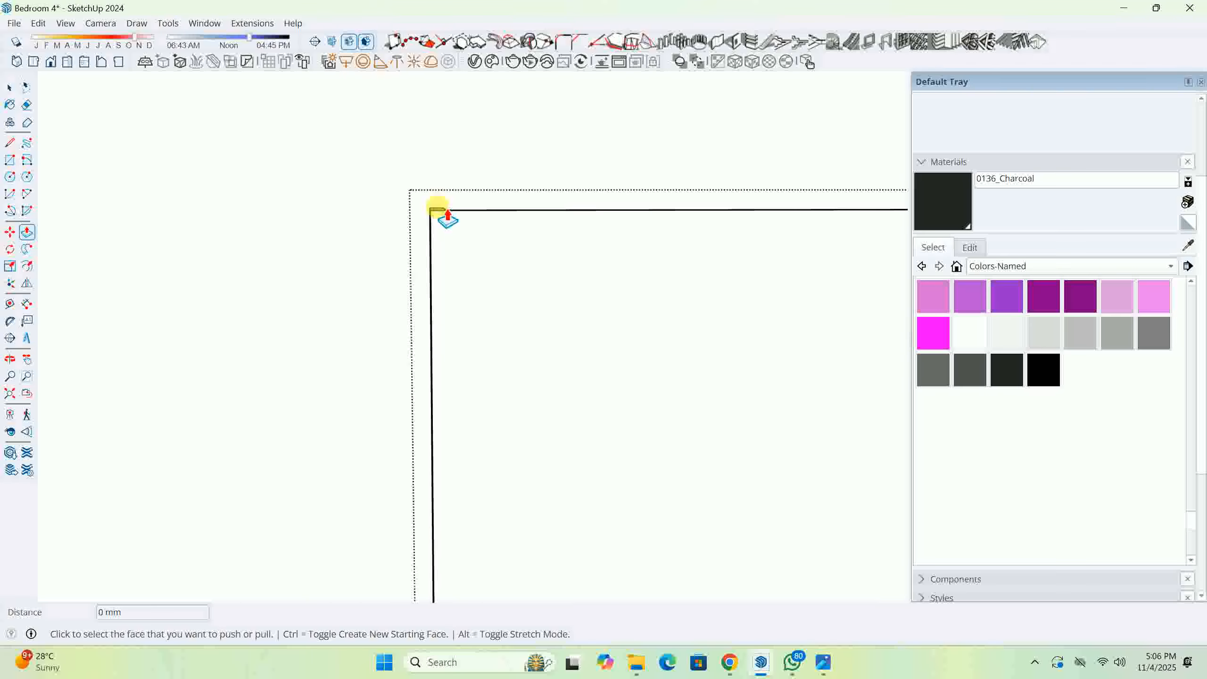
click(436, 212)
middle_drag(447, 124, 417, 147)
click(402, 163)
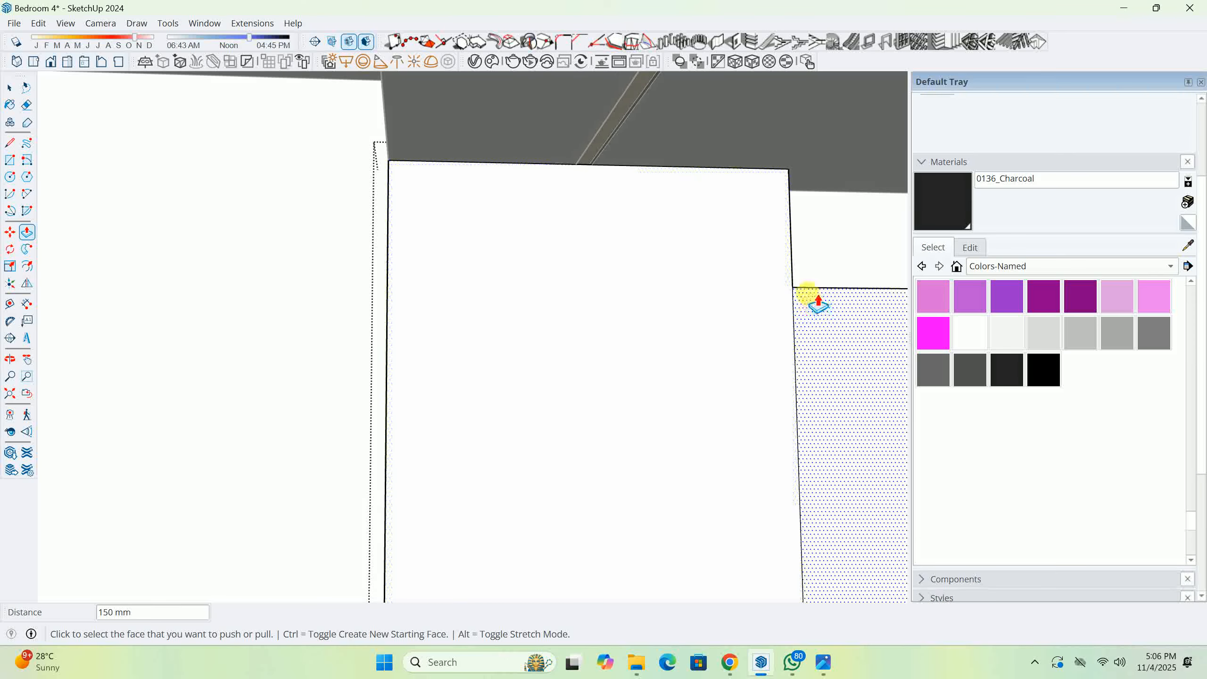
Extrude the top face of the panel's remaining section 150 mm up to the ceiling as well.
middle_drag(813, 296, 650, 418)
double_click(646, 415)
key(ctrl+z)
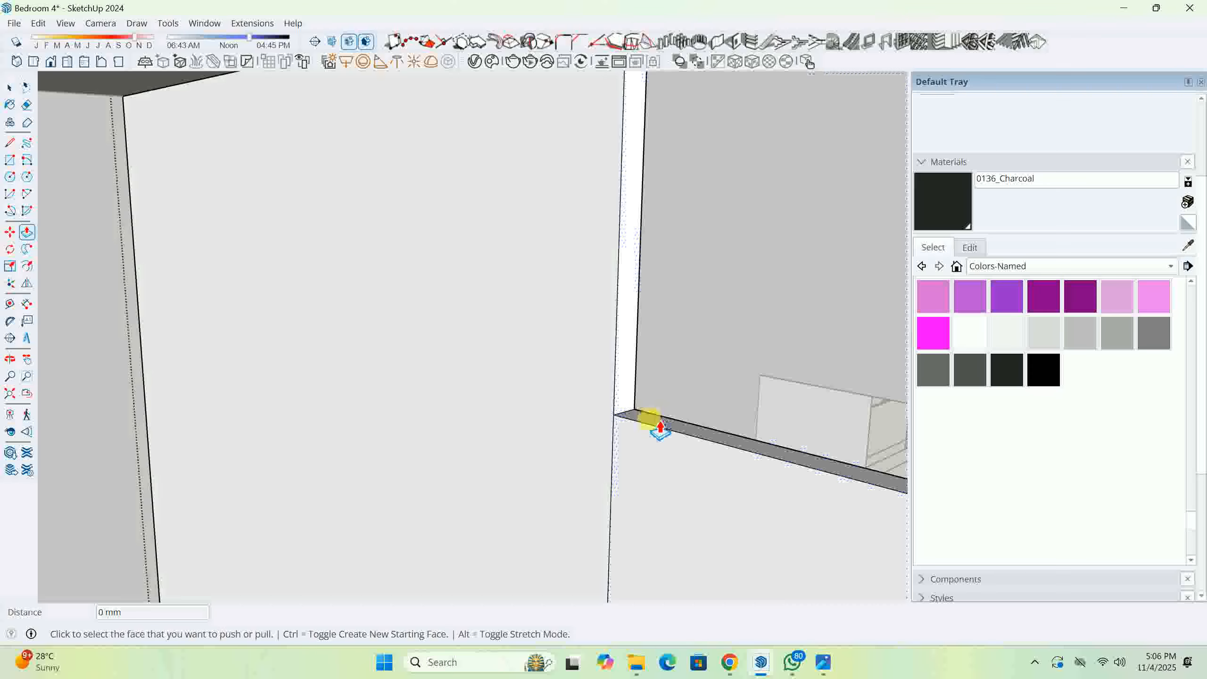
click(653, 419)
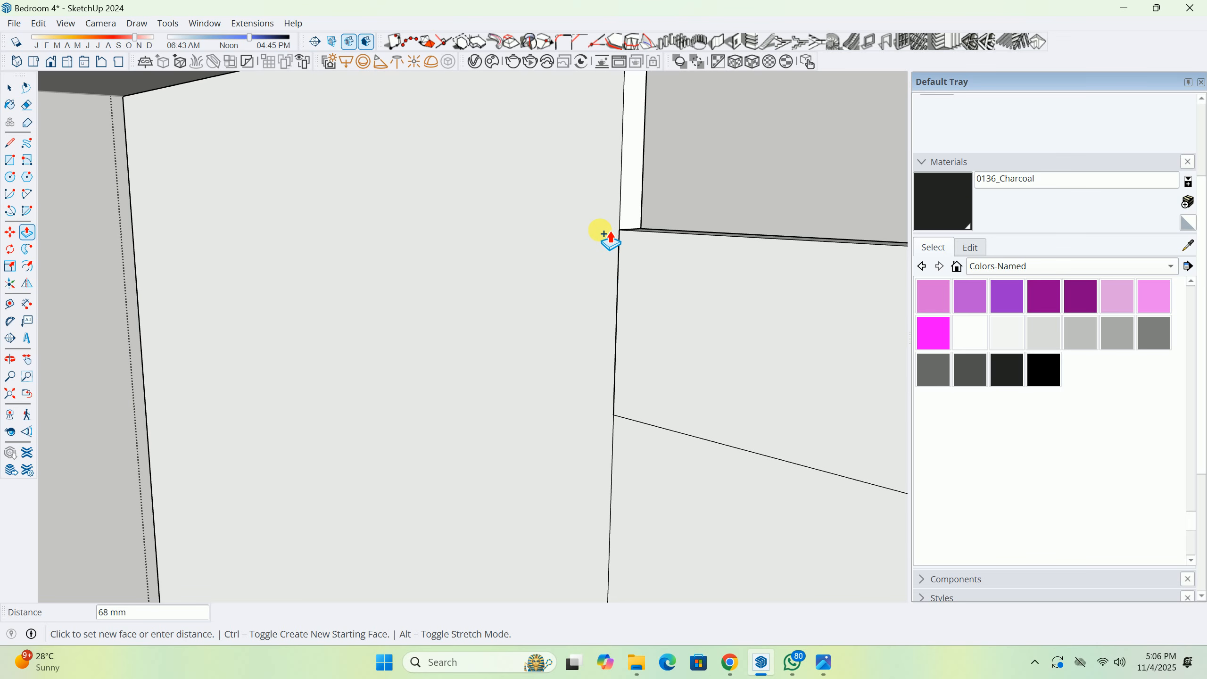
middle_drag(607, 235, 626, 141)
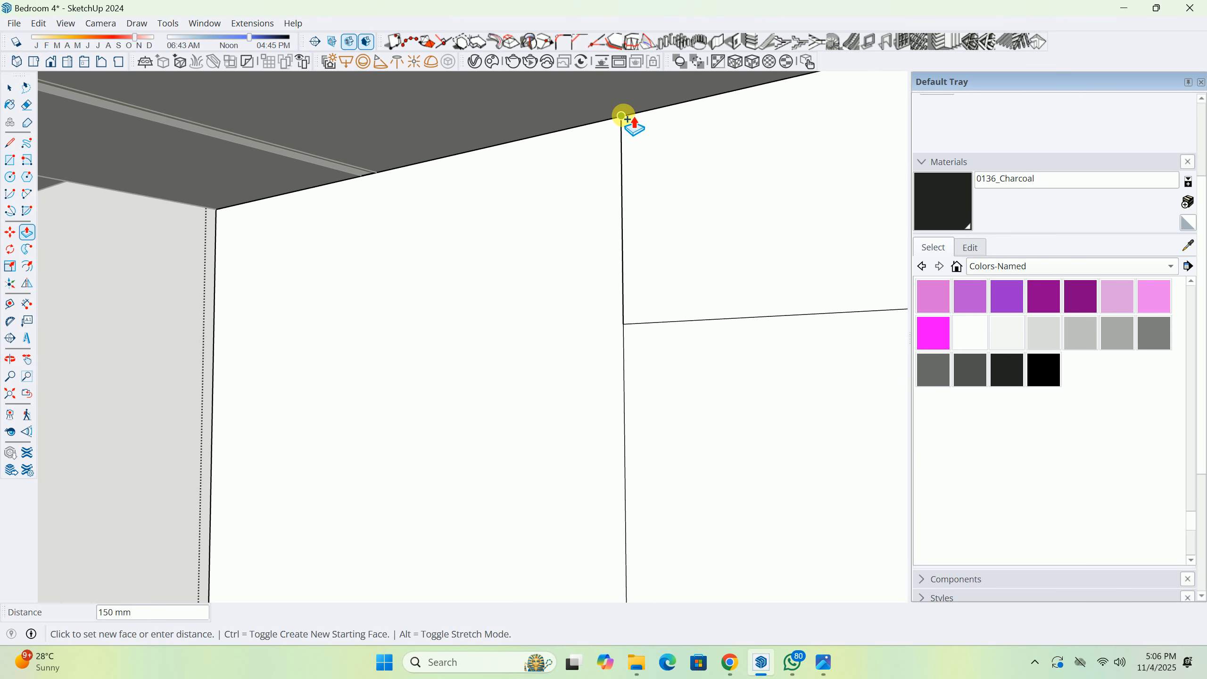
click(625, 120)
middle_drag(579, 251, 668, 183)
scroll(672, 205, down, 7)
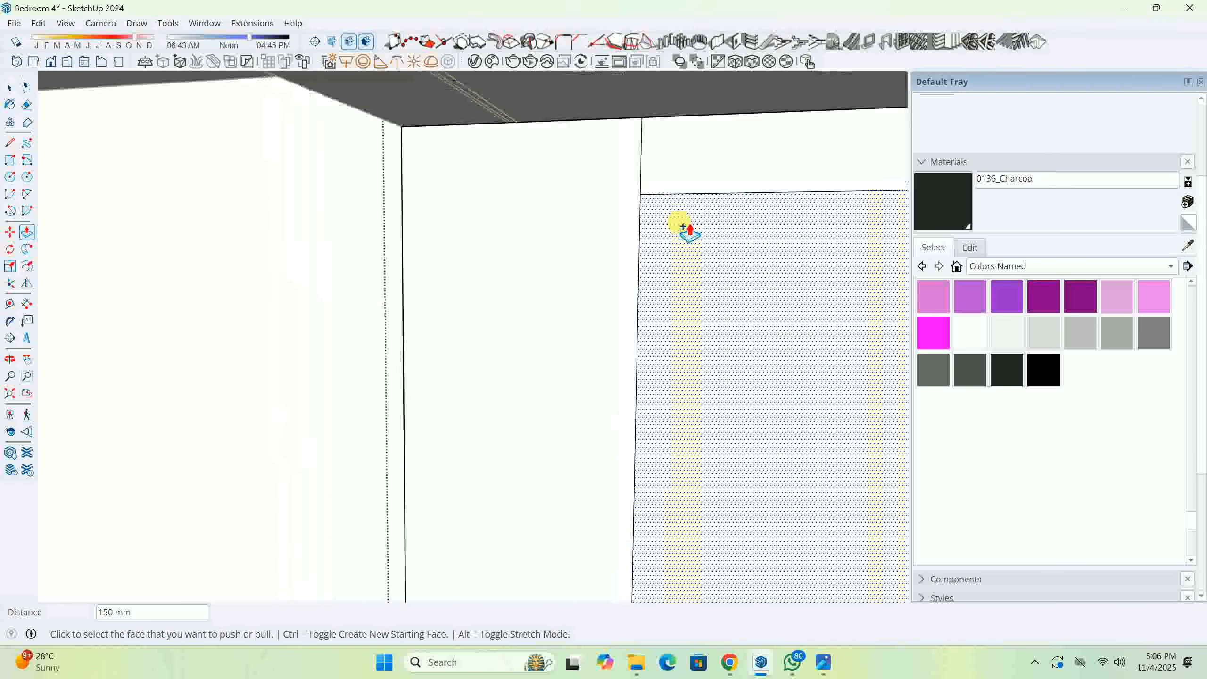
Examine the wall panel and its side return from outside the room, checking the back and lower edge at the wall opening.
mouse_move(717, 305)
middle_down()
mouse_move(674, 264)
mouse_move(701, 237)
mouse_move(579, 189)
middle_up()
key(e)
scroll(554, 220, down, 3)
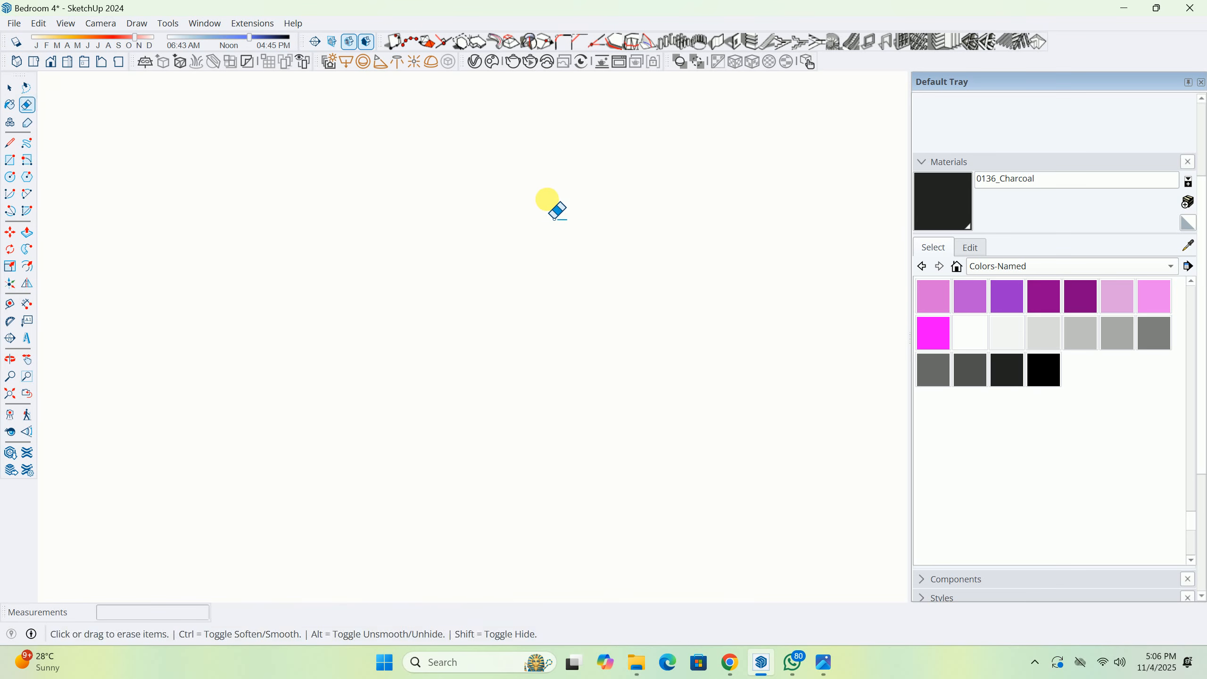
click(9, 398)
middle_drag(494, 381, 592, 365)
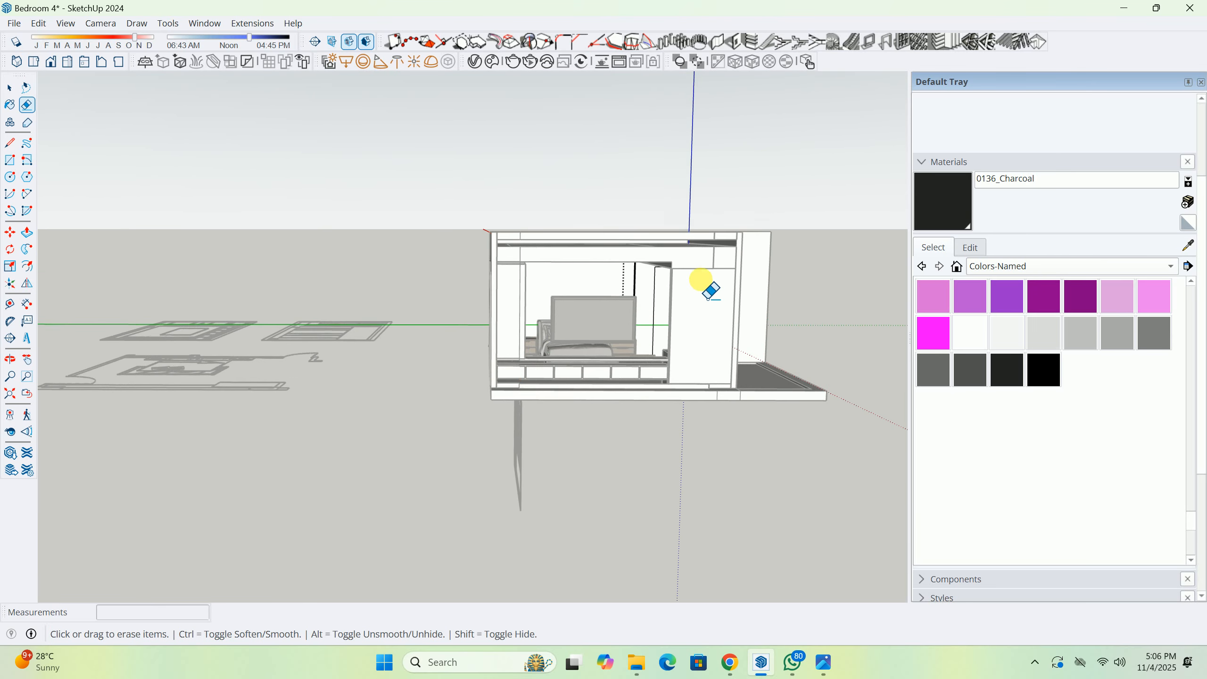
scroll(616, 305, up, 6)
middle_drag(532, 328, 1074, 368)
mouse_move(618, 380)
middle_down()
mouse_move(878, 404)
mouse_move(628, 345)
mouse_move(452, 399)
middle_up()
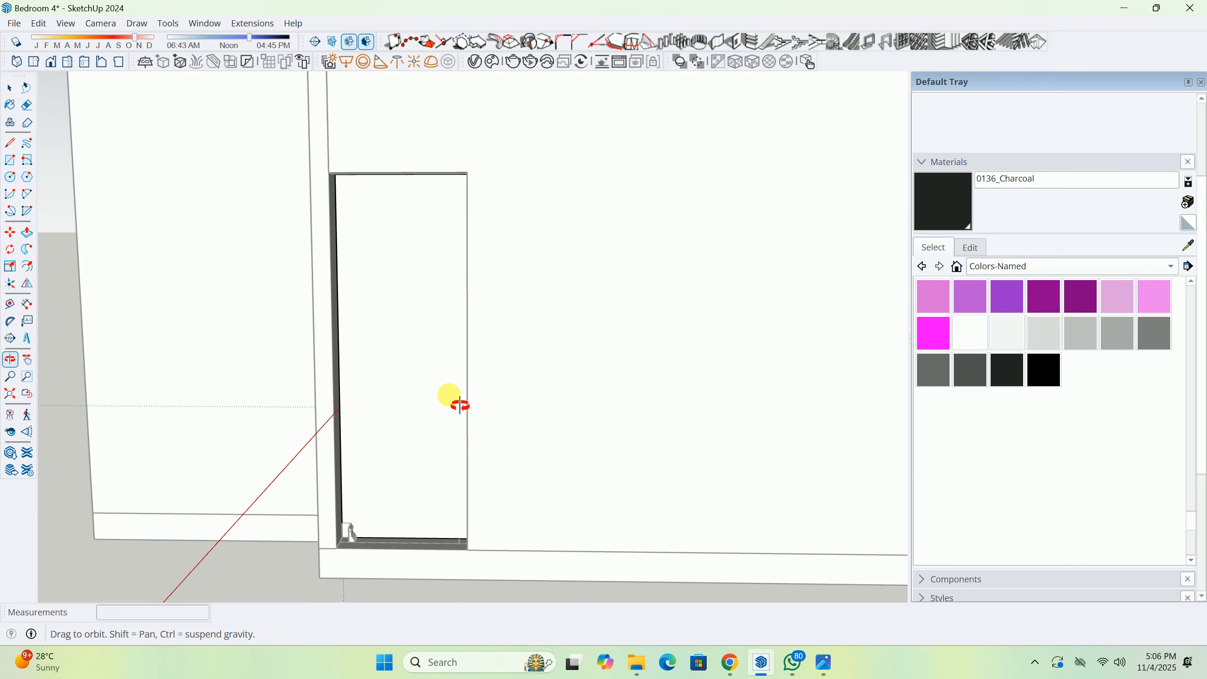
key(space)
scroll(333, 523, up, 3)
middle_drag(357, 554, 551, 485)
scroll(546, 484, up, 5)
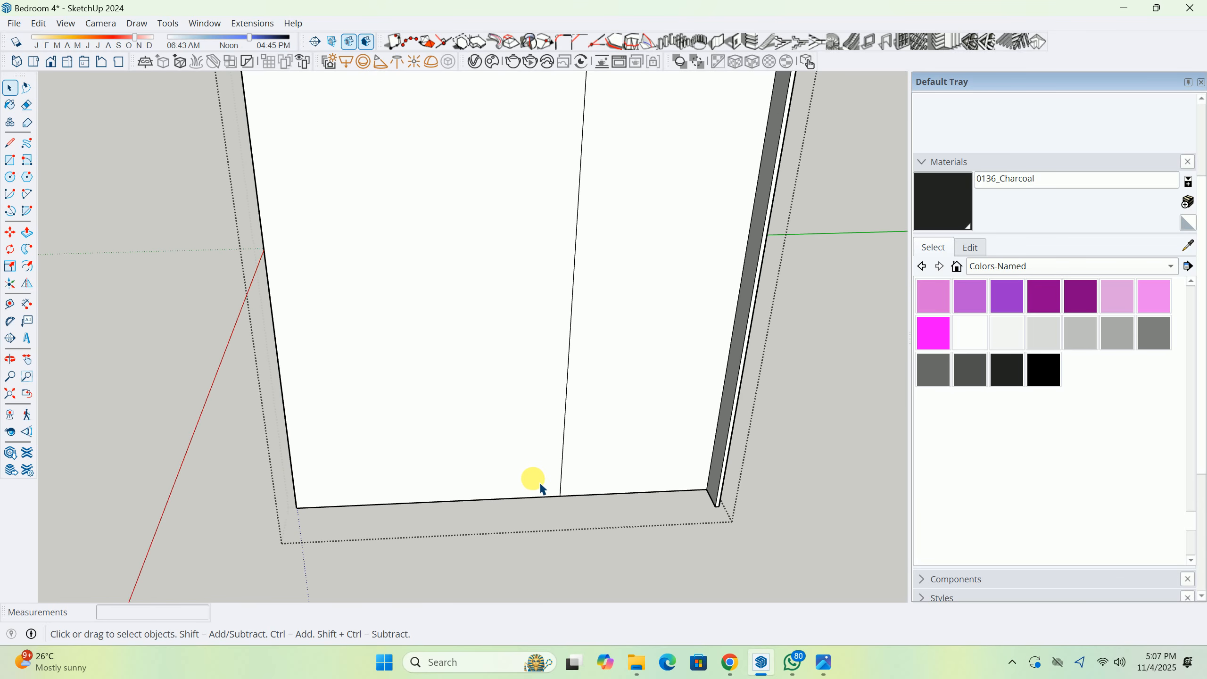
scroll(541, 485, down, 2)
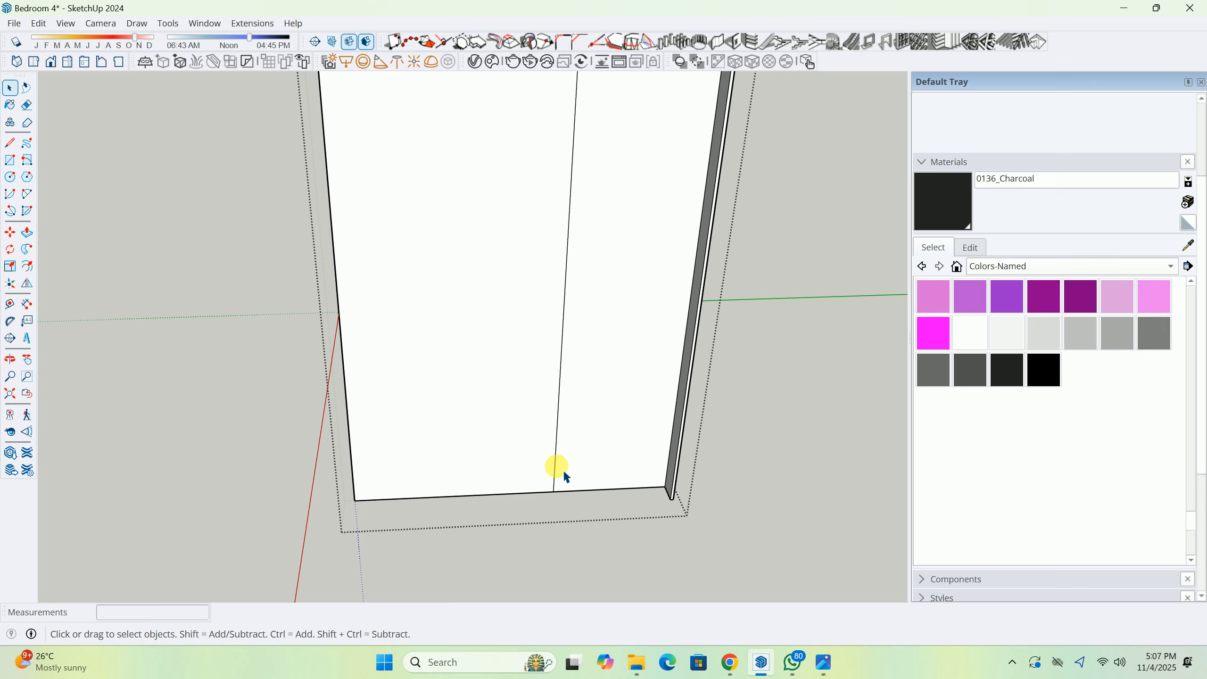
middle_drag(554, 471, 559, 500)
scroll(568, 513, down, 1)
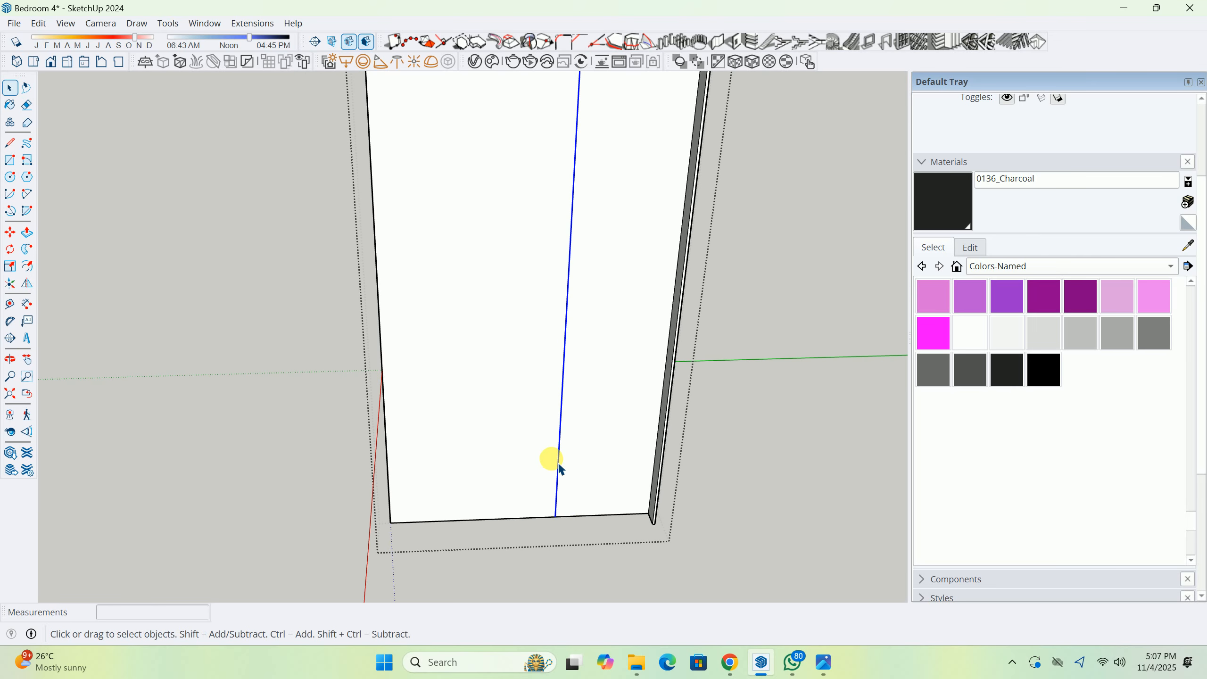
scroll(552, 432, down, 4)
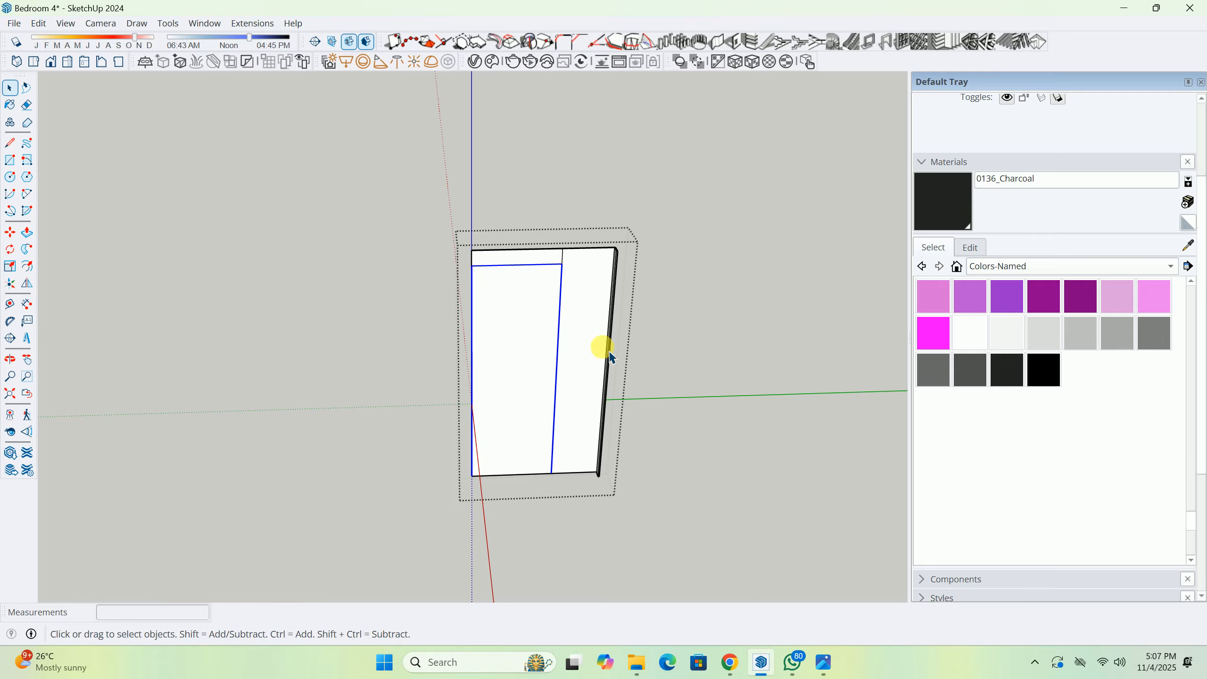
Measure the wall opening behind the panel with the Tape Measure, from its side edge towards the end of the skirting.
scroll(547, 485, up, 5)
key(t)
scroll(535, 490, down, 4)
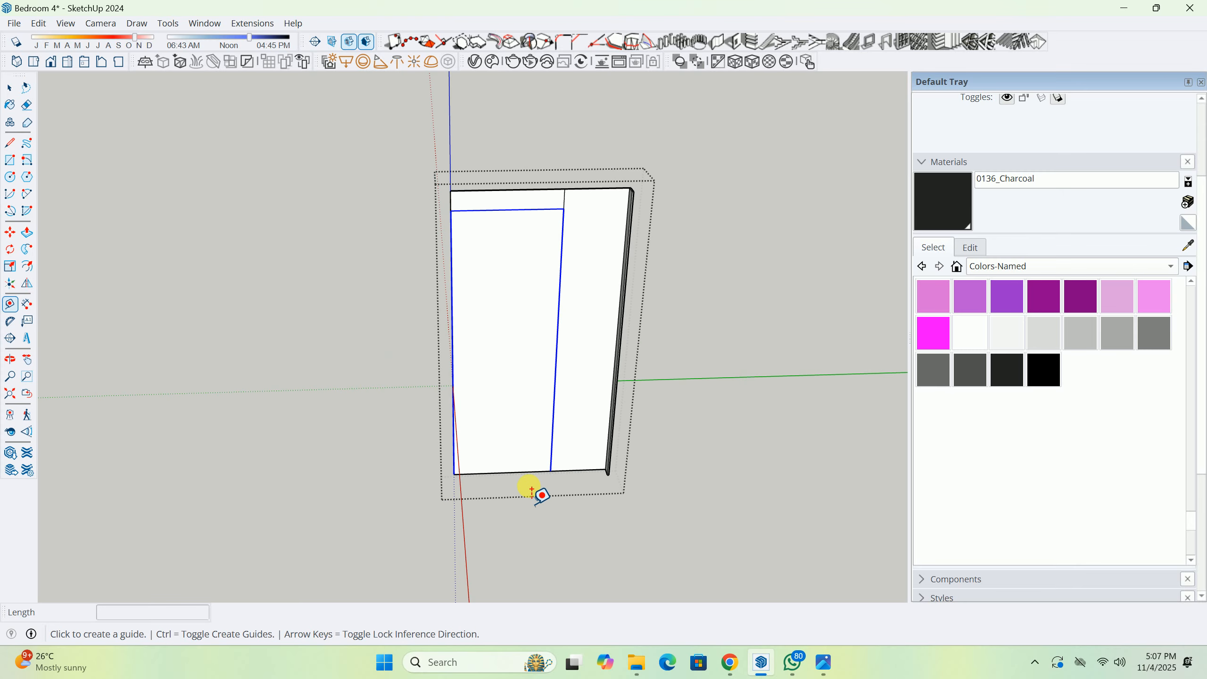
scroll(547, 499, down, 2)
scroll(565, 502, up, 5)
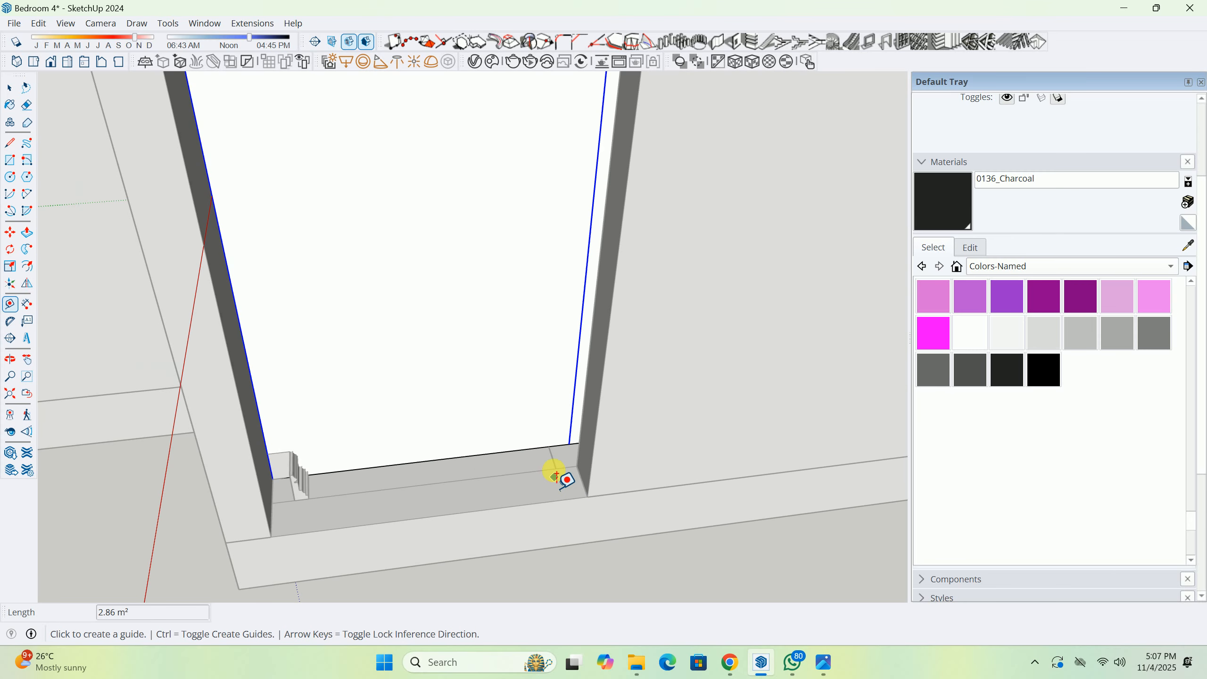
middle_drag(556, 476, 736, 561)
scroll(552, 422, up, 2)
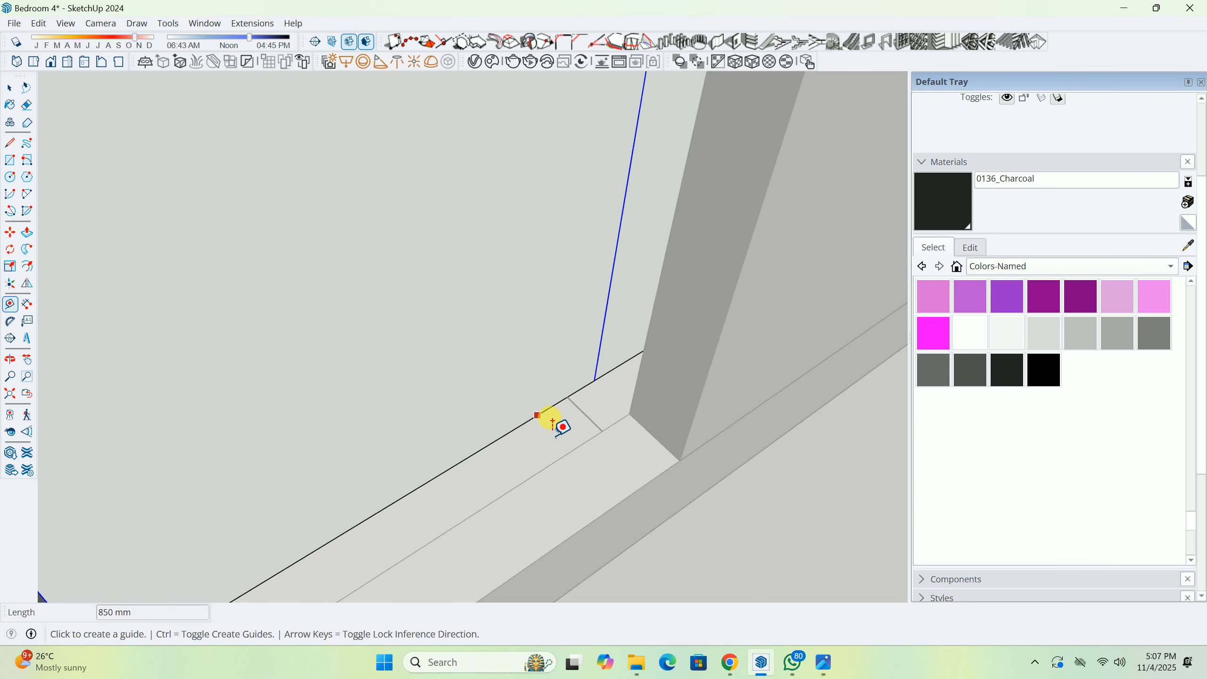
scroll(553, 422, up, 3)
middle_drag(595, 457, 493, 453)
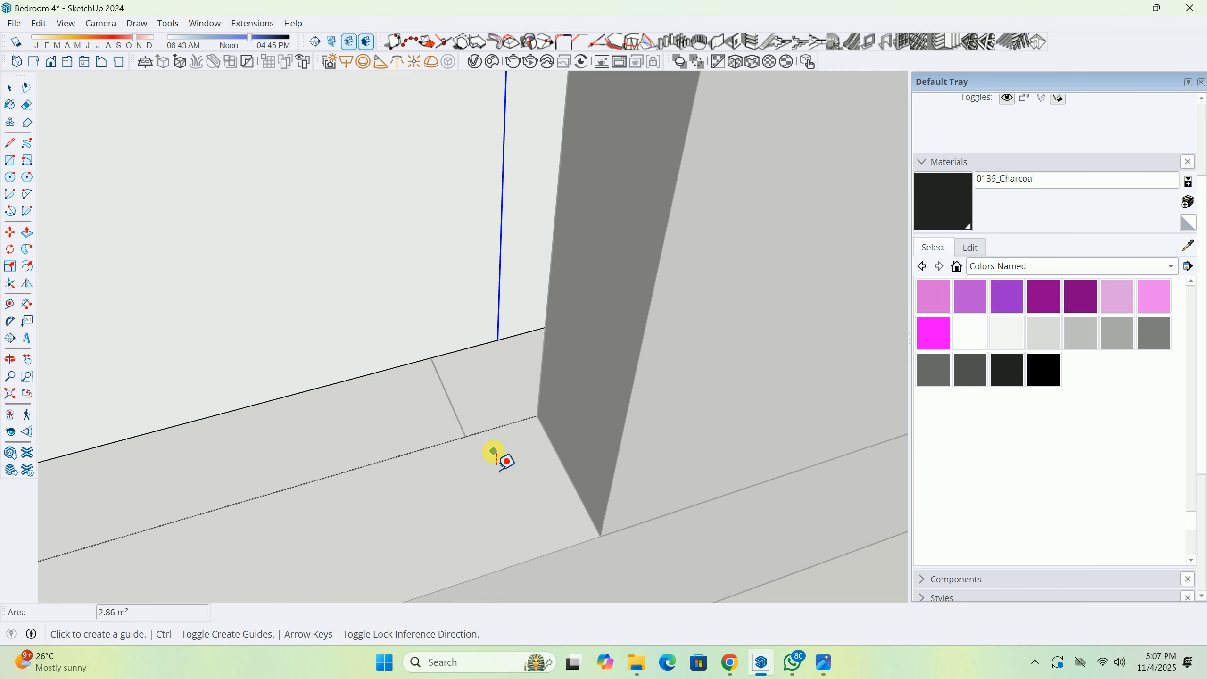
scroll(493, 453, down, 2)
shift+middle_drag(374, 472, 660, 389)
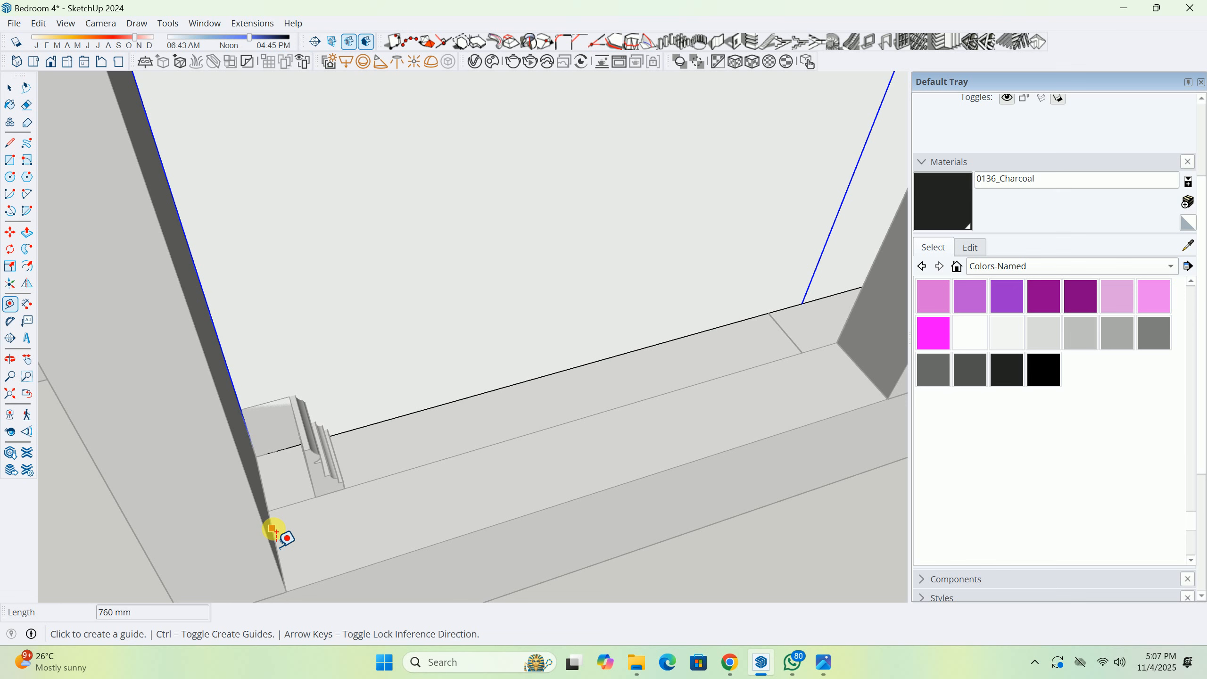
click(272, 528)
scroll(315, 497, up, 2)
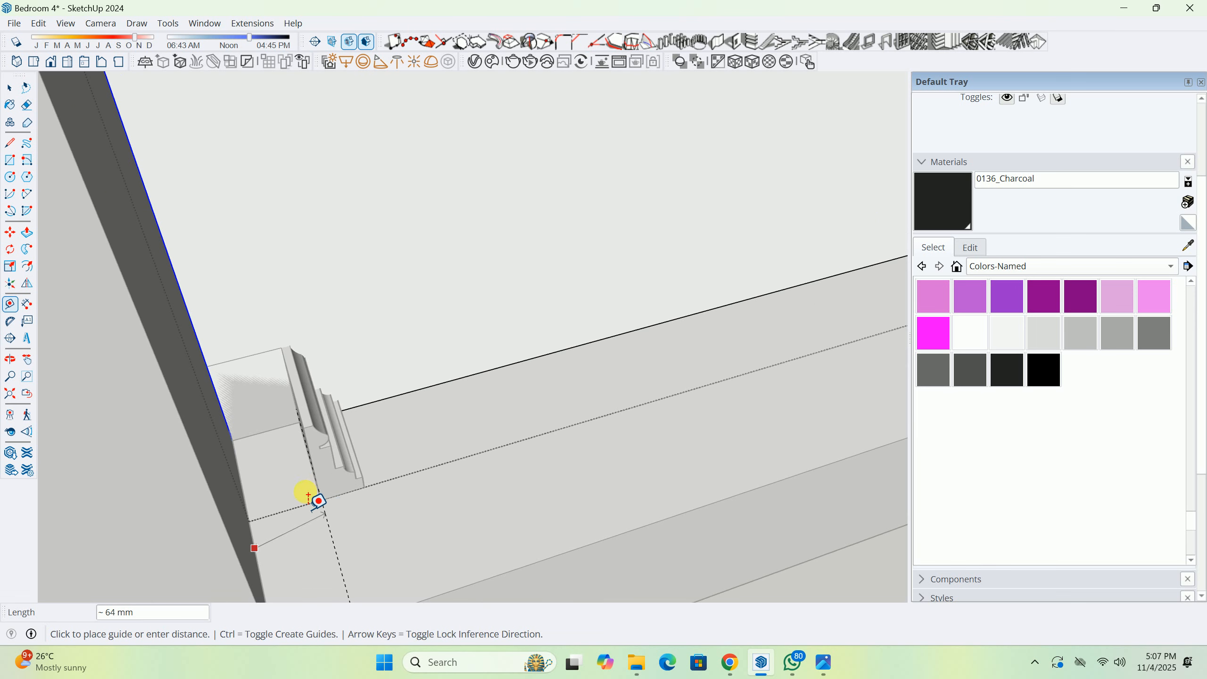
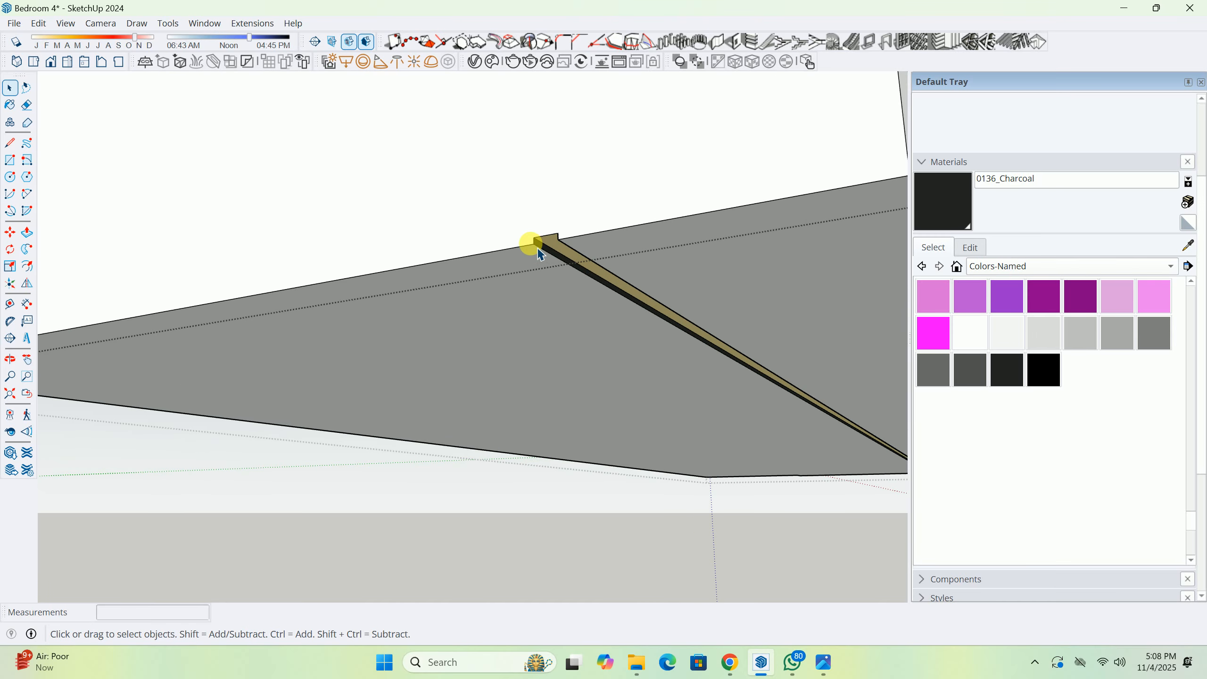
Draw a line across the end of the ceiling's light groove at the wall panel and delete the leftover geometry there.
key(l)
click(531, 233)
click(567, 225)
mouse_move(566, 228)
middle_down()
mouse_move(359, 218)
mouse_move(394, 232)
middle_up()
key(space)
key(Delete)
middle_drag(494, 223, 264, 199)
Push/Pull the small end face of the ceiling's light groove 5 mm at the wall panel.
key(p)
click(441, 231)
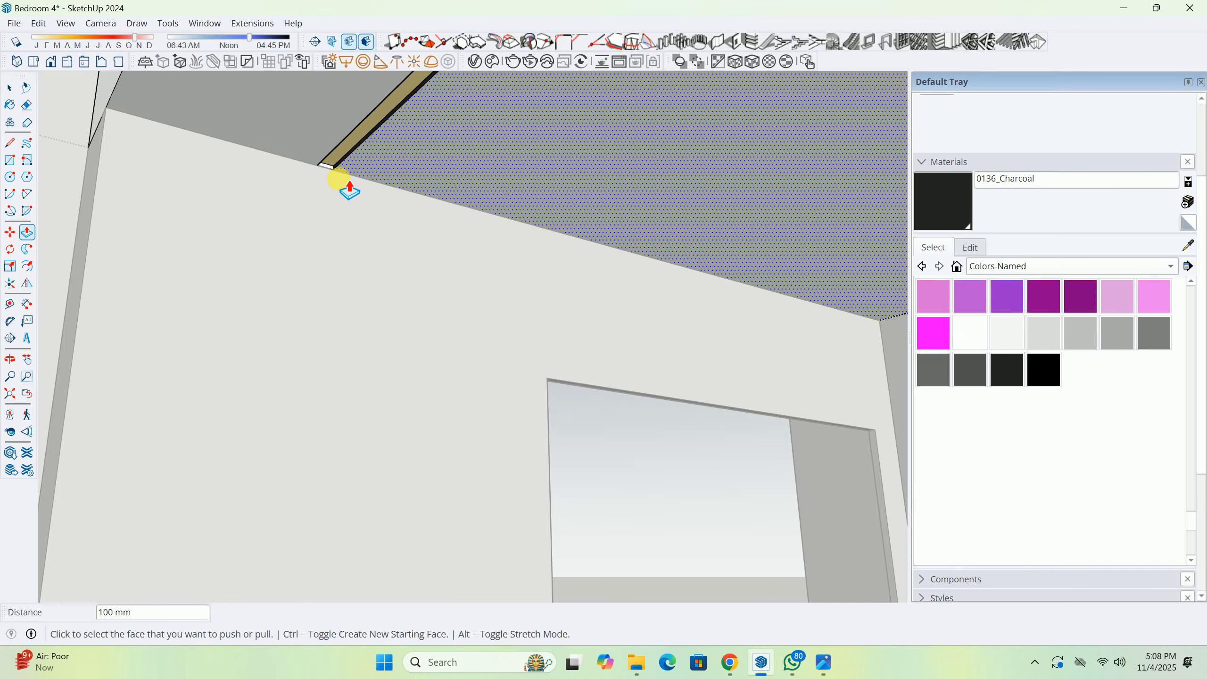
scroll(338, 180, up, 5)
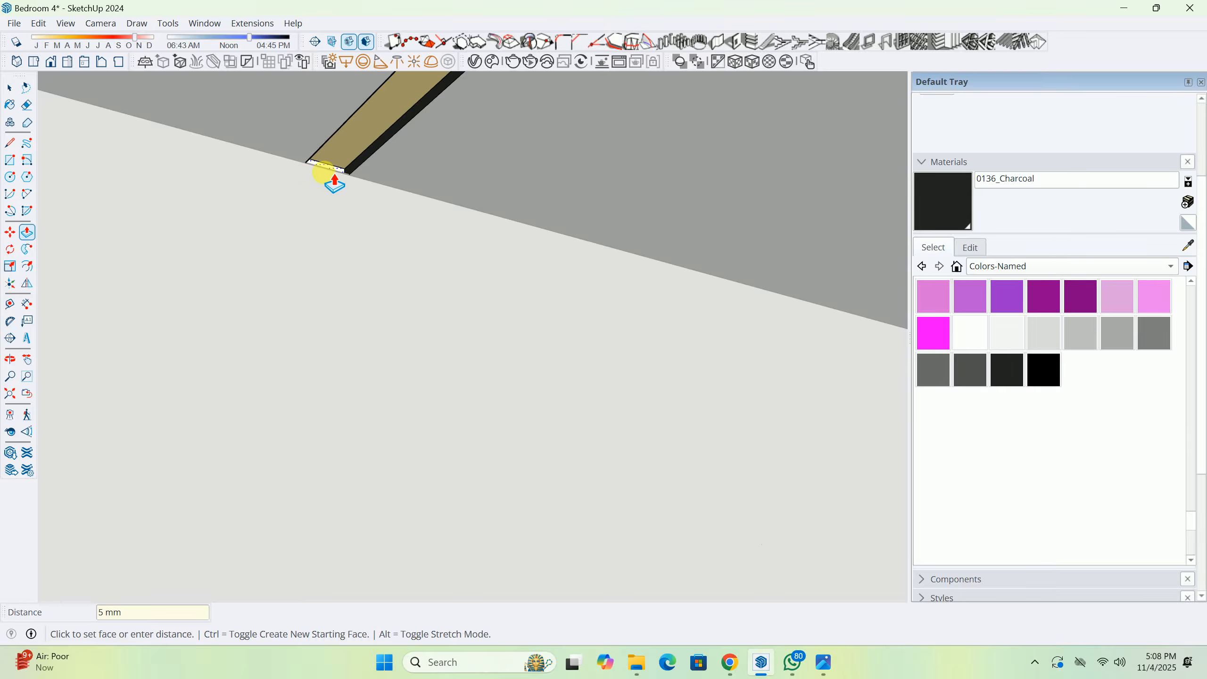
middle_drag(317, 171, 283, 189)
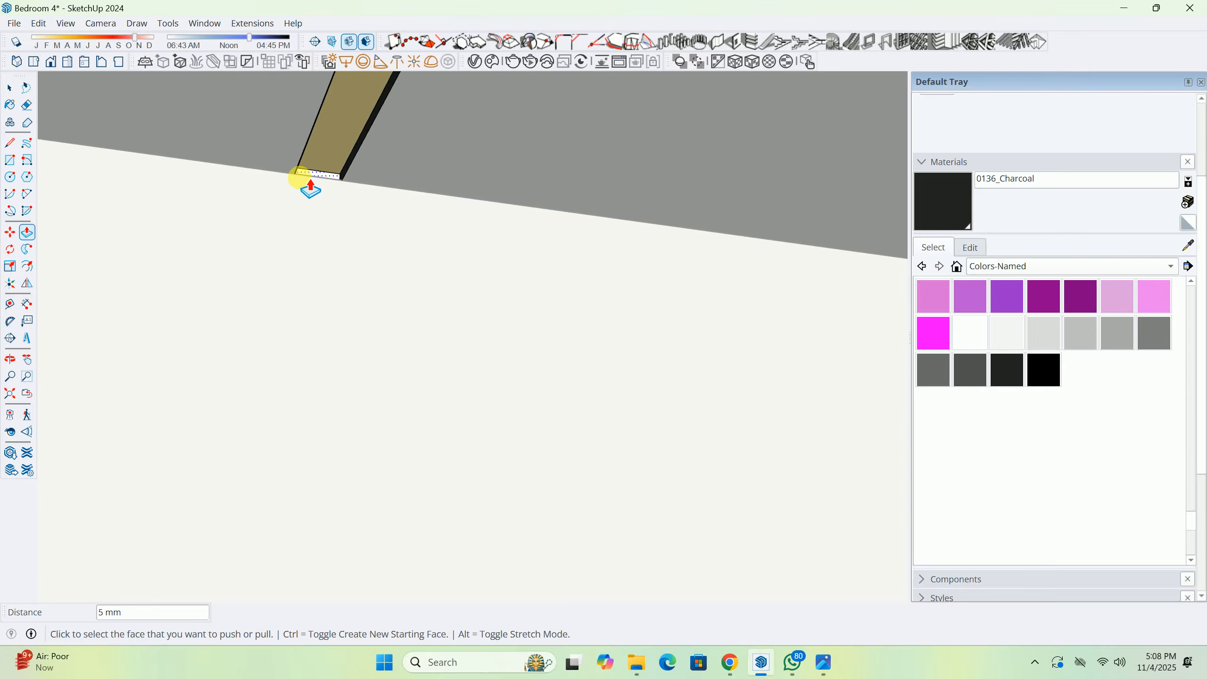
scroll(309, 184, down, 6)
key(space)
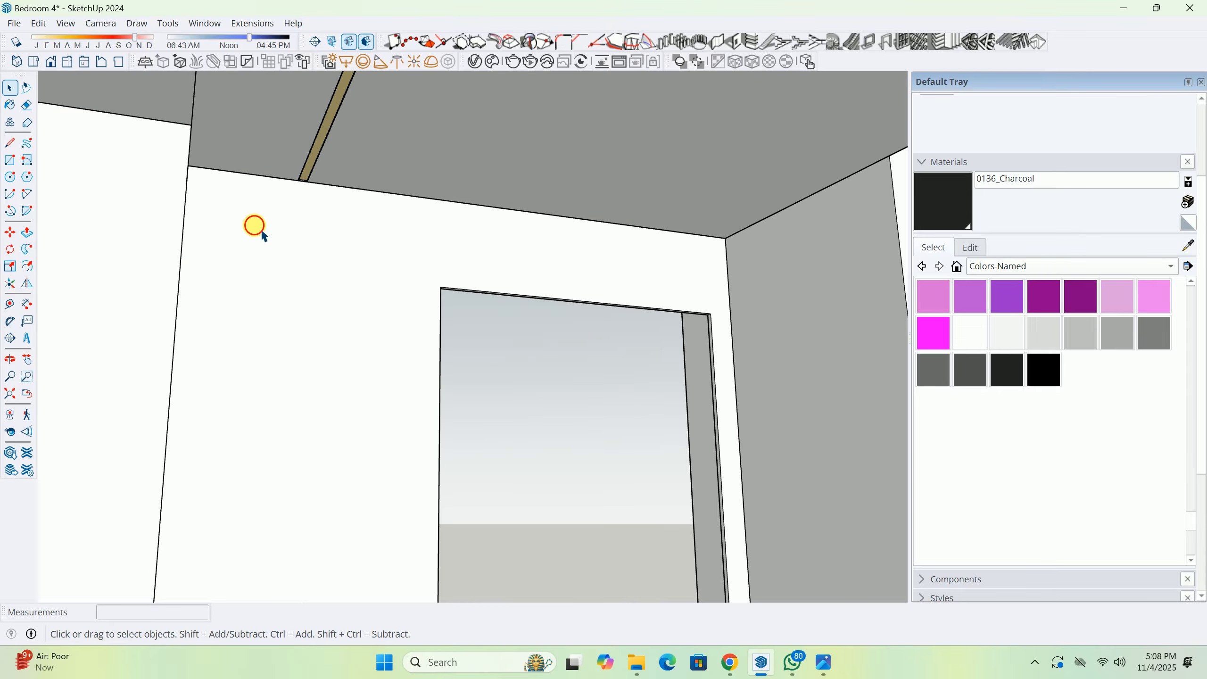
Copy the wall panel's vertical bed-side edge across its front face to line up with the far edge of the ceiling groove.
middle_drag(263, 234, 181, 226)
click(179, 218)
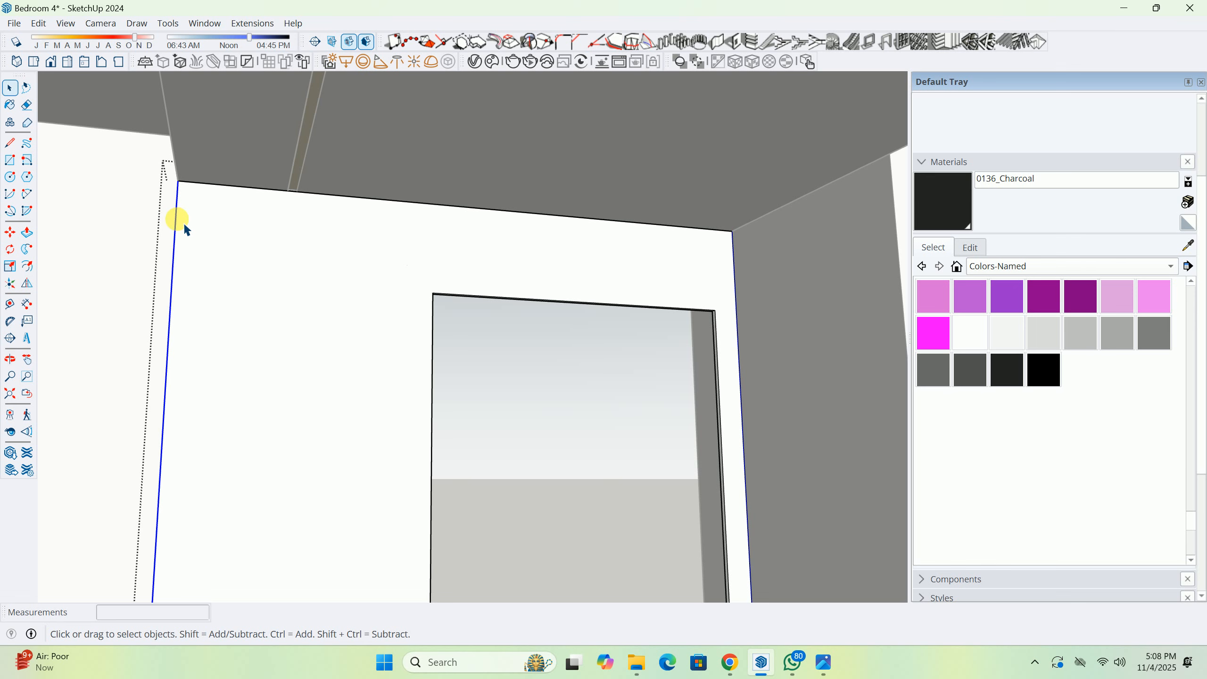
scroll(182, 216, up, 2)
key(m)
click(180, 181)
key(ctrl)
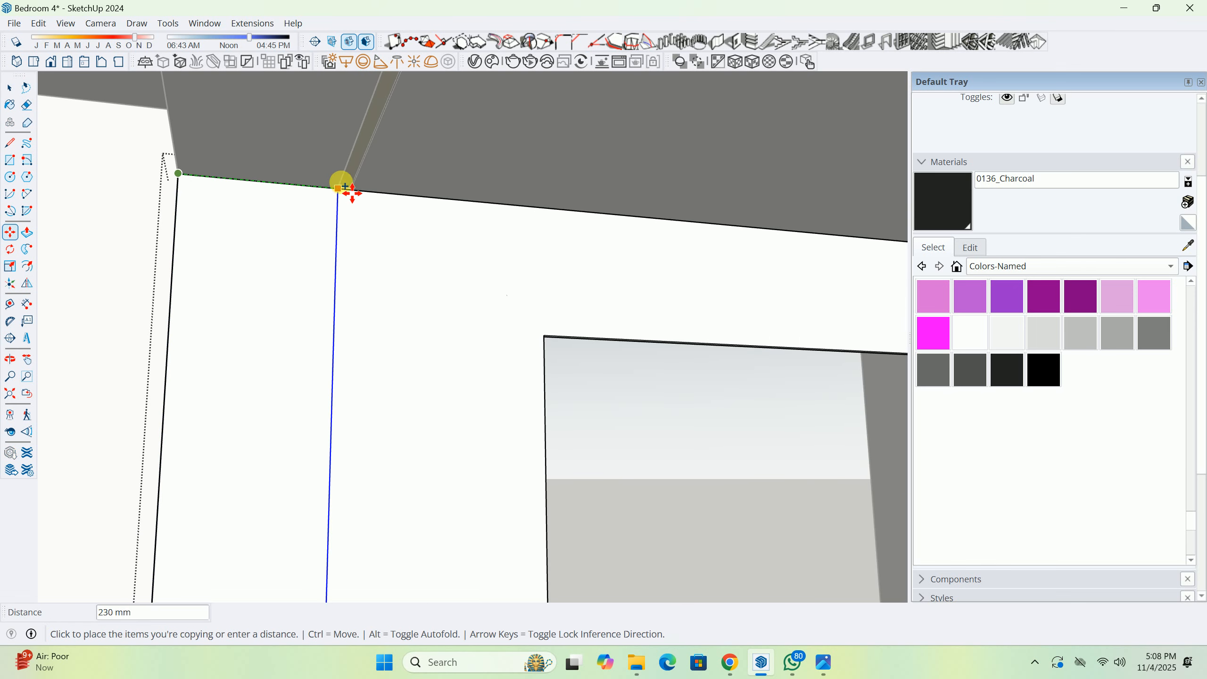
click(352, 189)
Copy the new vertical line 20 mm back to line up with the near edge of the ceiling groove.
scroll(353, 188, up, 3)
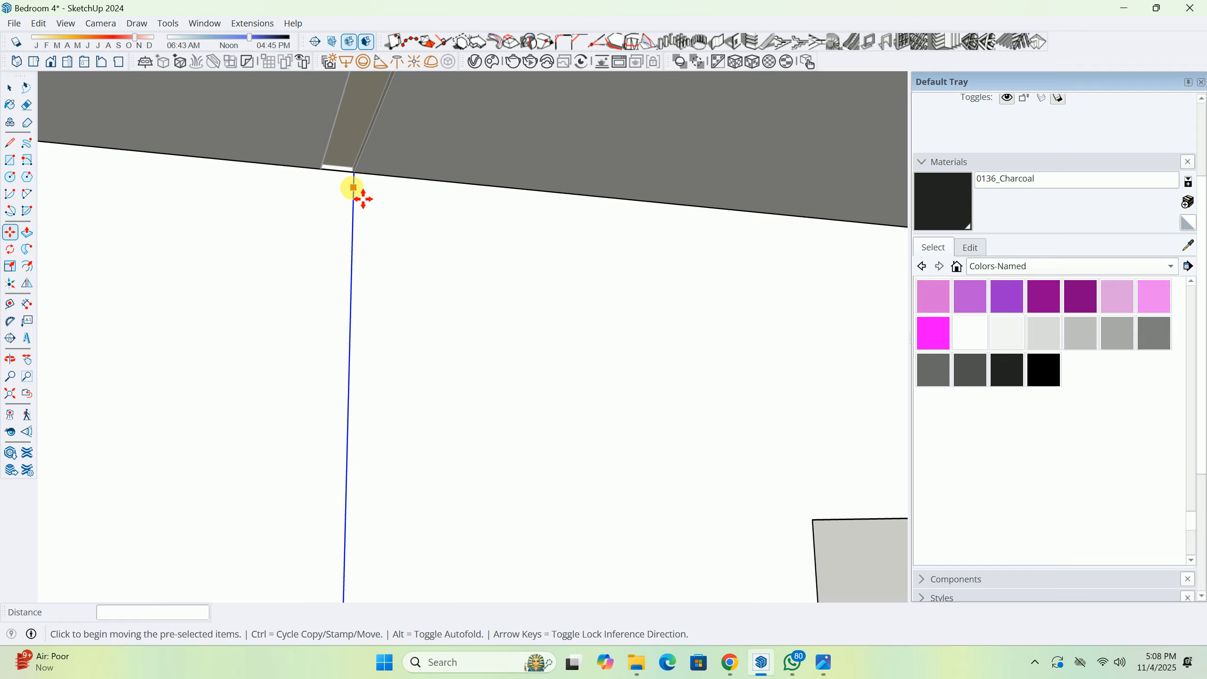
click(365, 189)
key(ctrl)
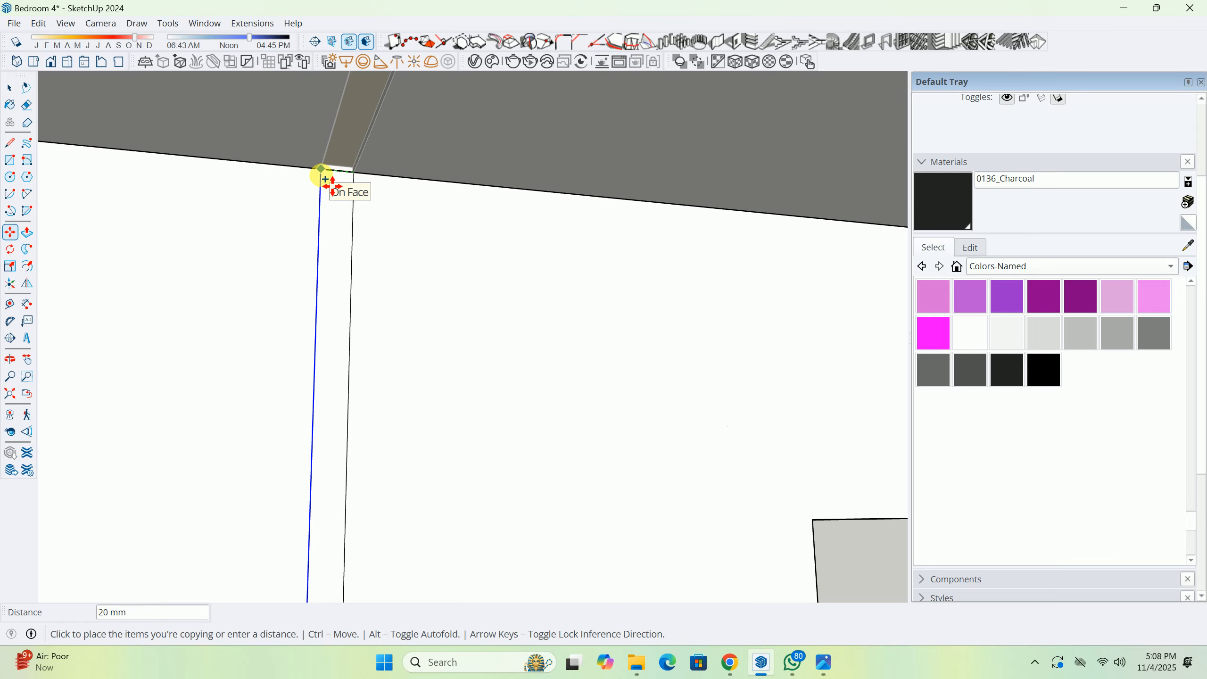
click(323, 180)
Push the 20 mm strip between the two vertical lines inward to form a light groove down the wall panel.
middle_drag(318, 180, 423, 288)
key(space)
key(p)
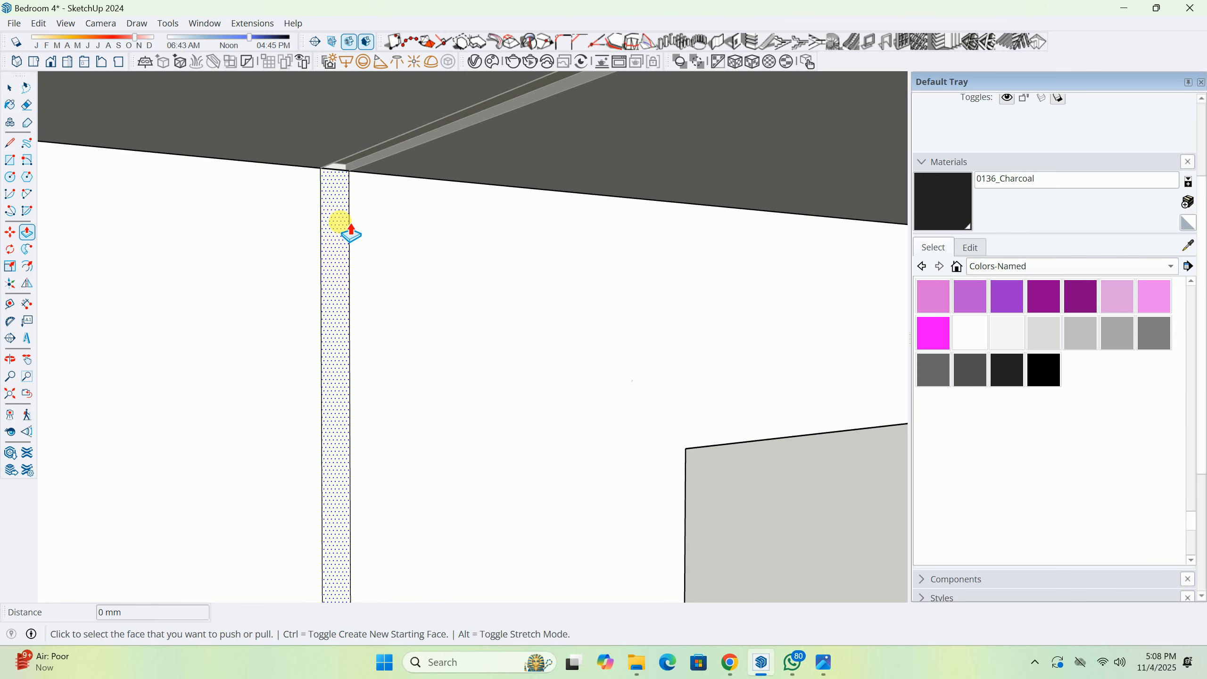
click(351, 232)
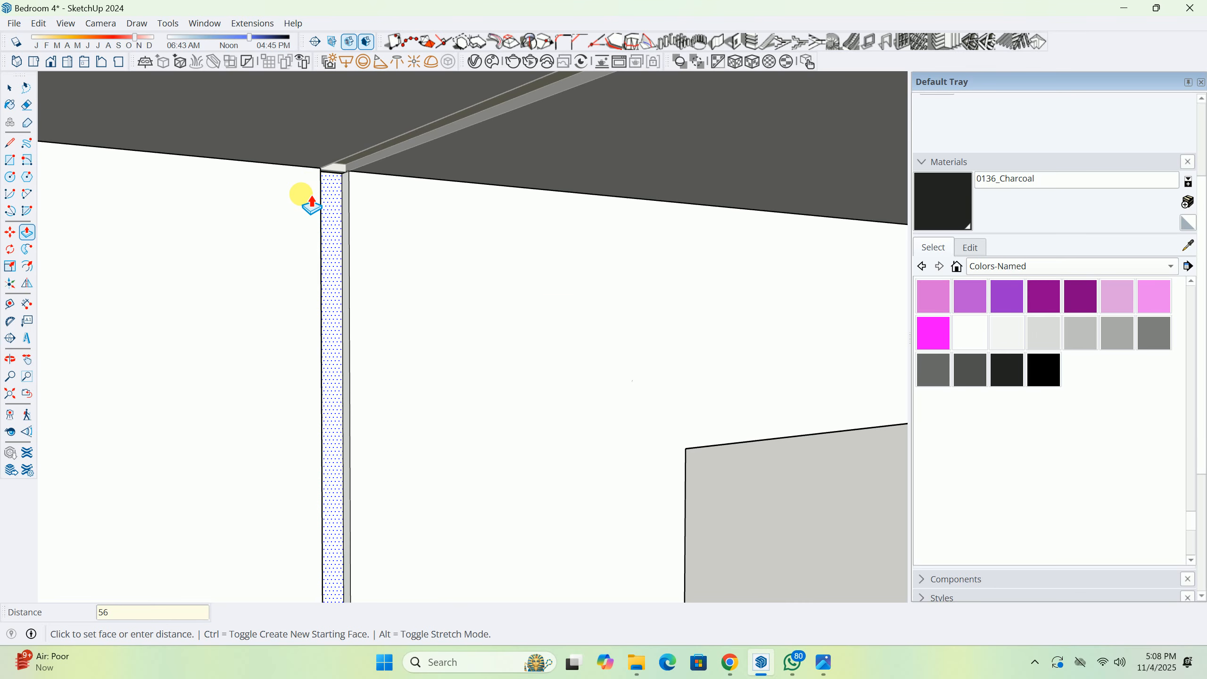
middle_drag(430, 190, 463, 129)
Sample the Emissive material from the ceiling groove and paint the back face of the panel's vertical groove with it.
scroll(333, 160, up, 4)
key(space)
click(337, 160)
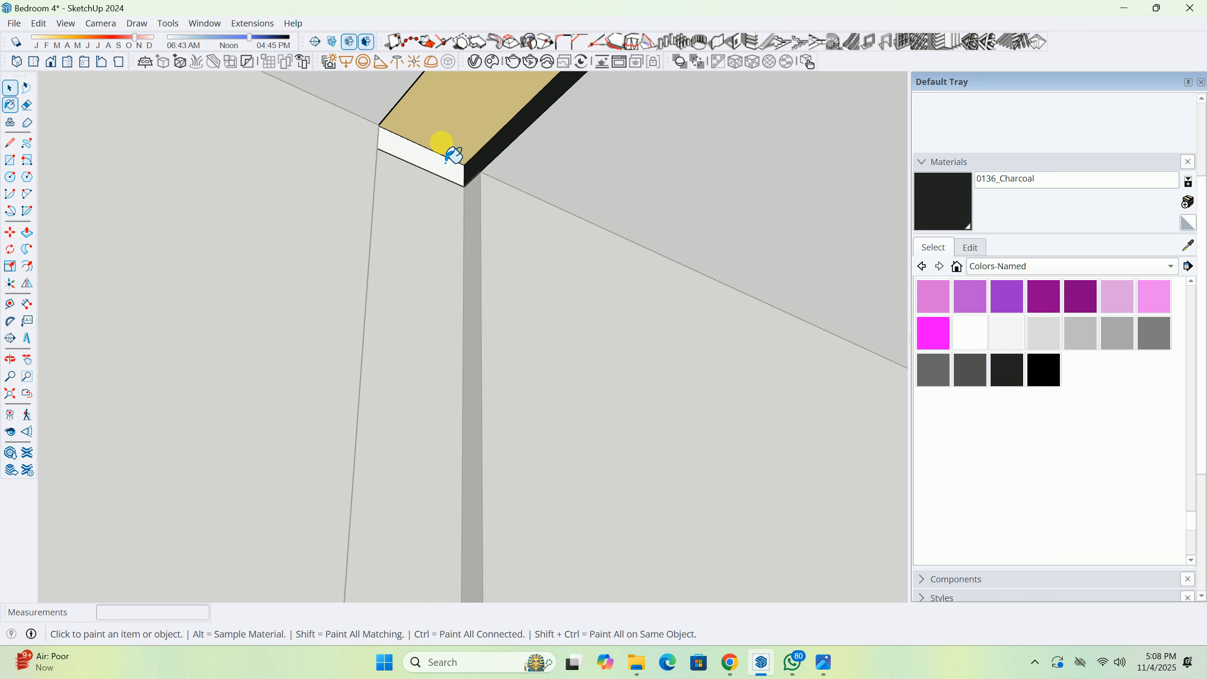
alt+click(427, 160)
key(space)
double_click(411, 213)
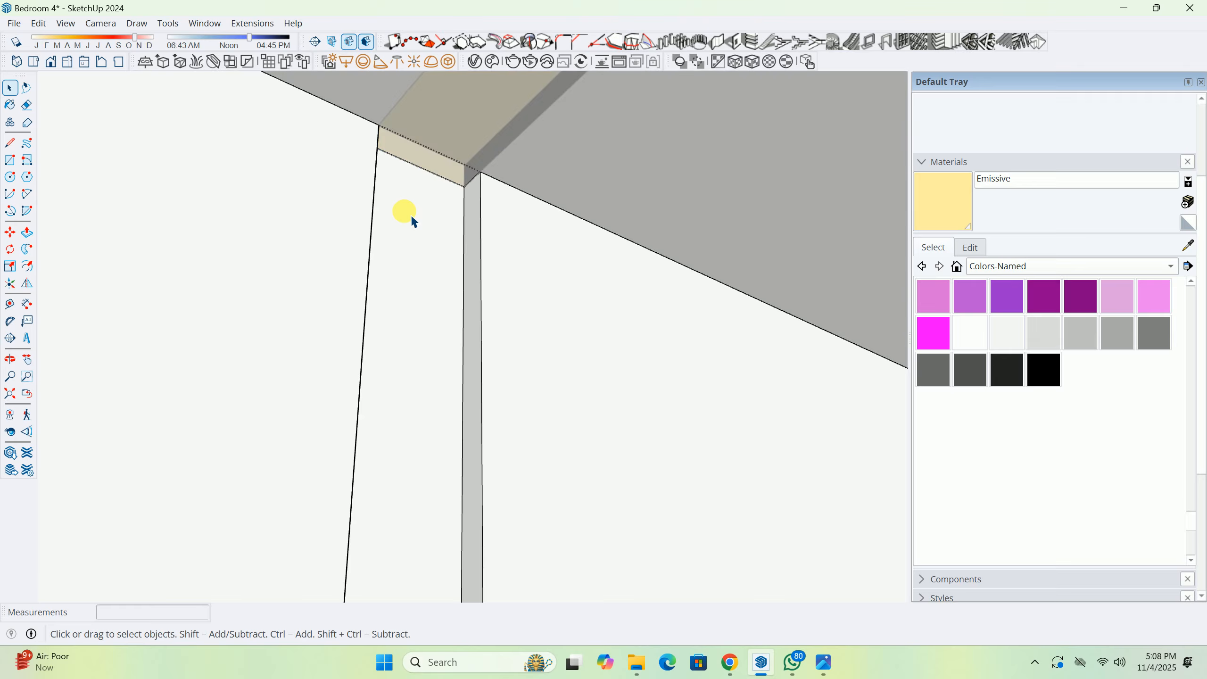
key(b)
click(416, 215)
Sample the 0136_Charcoal material from the ceiling groove's side and paint both side faces of the vertical groove with it.
mouse_move(418, 216)
middle_down()
mouse_move(449, 214)
mouse_move(313, 183)
mouse_move(390, 185)
mouse_move(291, 181)
mouse_move(309, 177)
middle_up()
alt+click(309, 177)
click(321, 222)
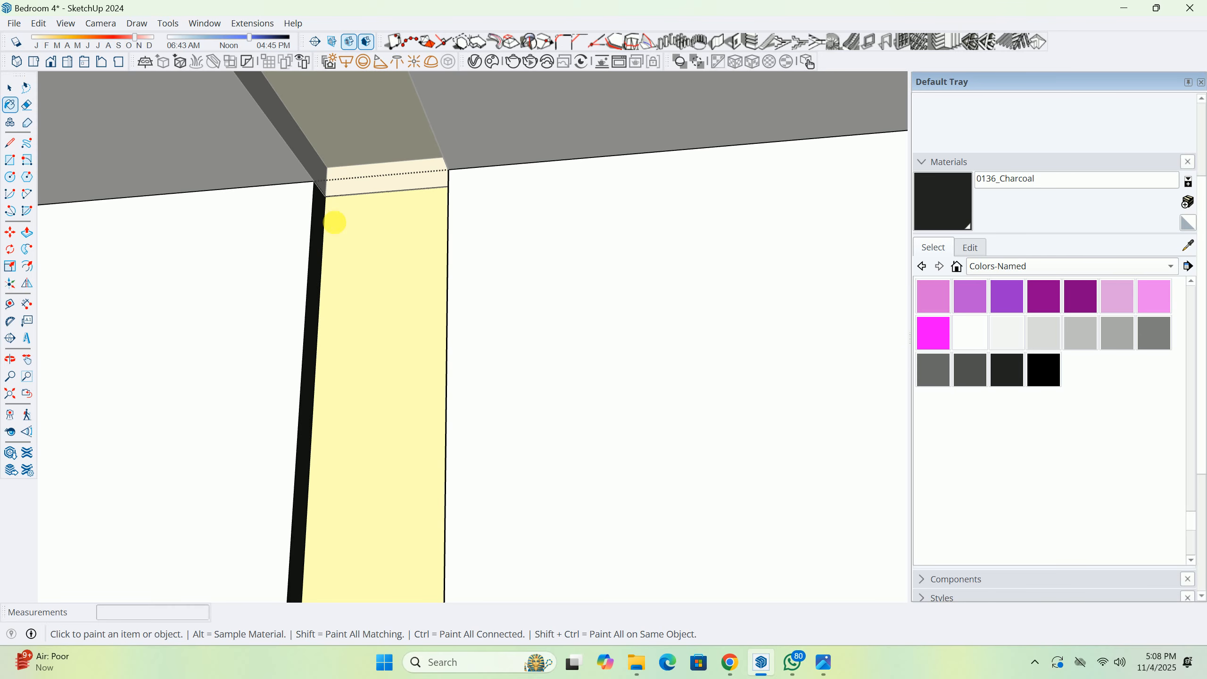
middle_drag(337, 222, 561, 232)
click(480, 244)
key(space)
Review the room from the TV side and compare it with the reference image Bed wall Design 1.jpg in the photo viewer.
middle_drag(474, 194, 444, 187)
scroll(531, 176, down, 11)
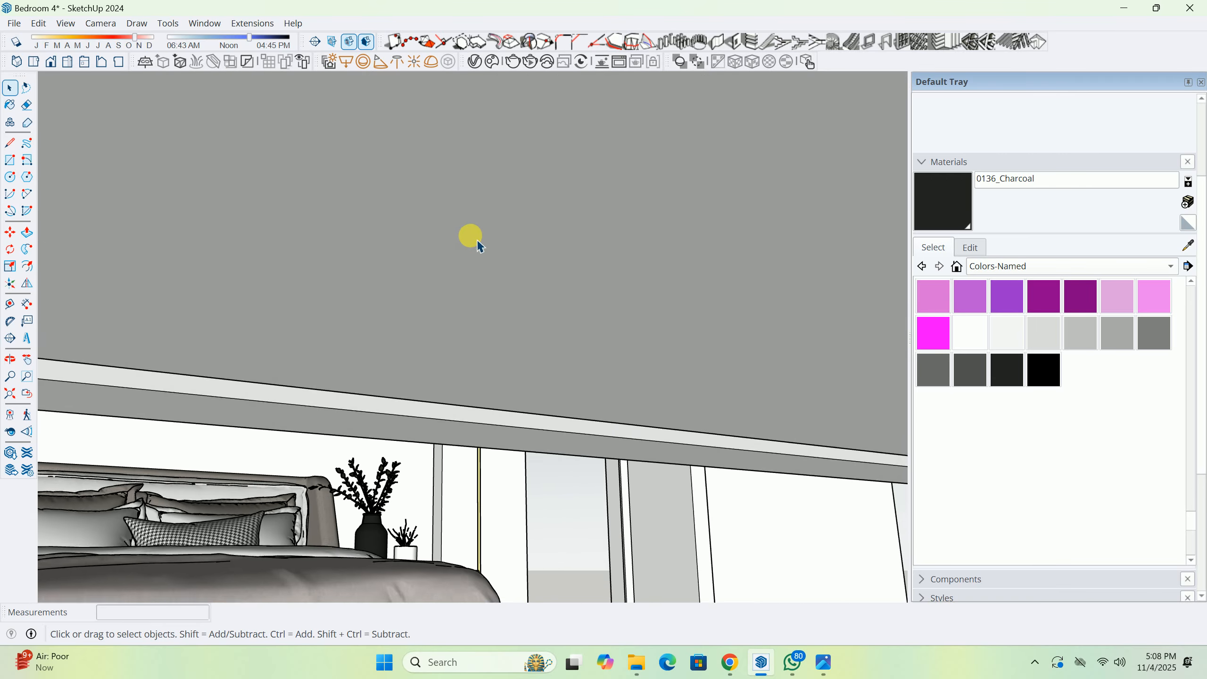
middle_drag(480, 245, 417, 381)
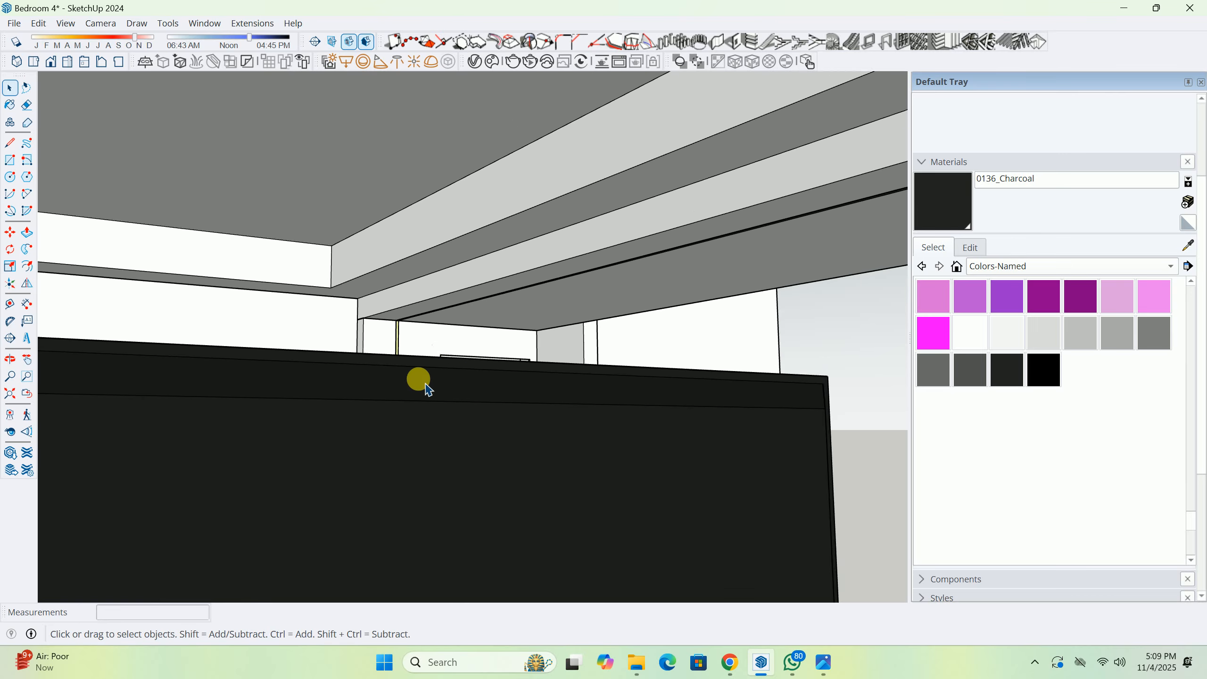
scroll(420, 378, down, 6)
middle_drag(462, 340, 1041, 249)
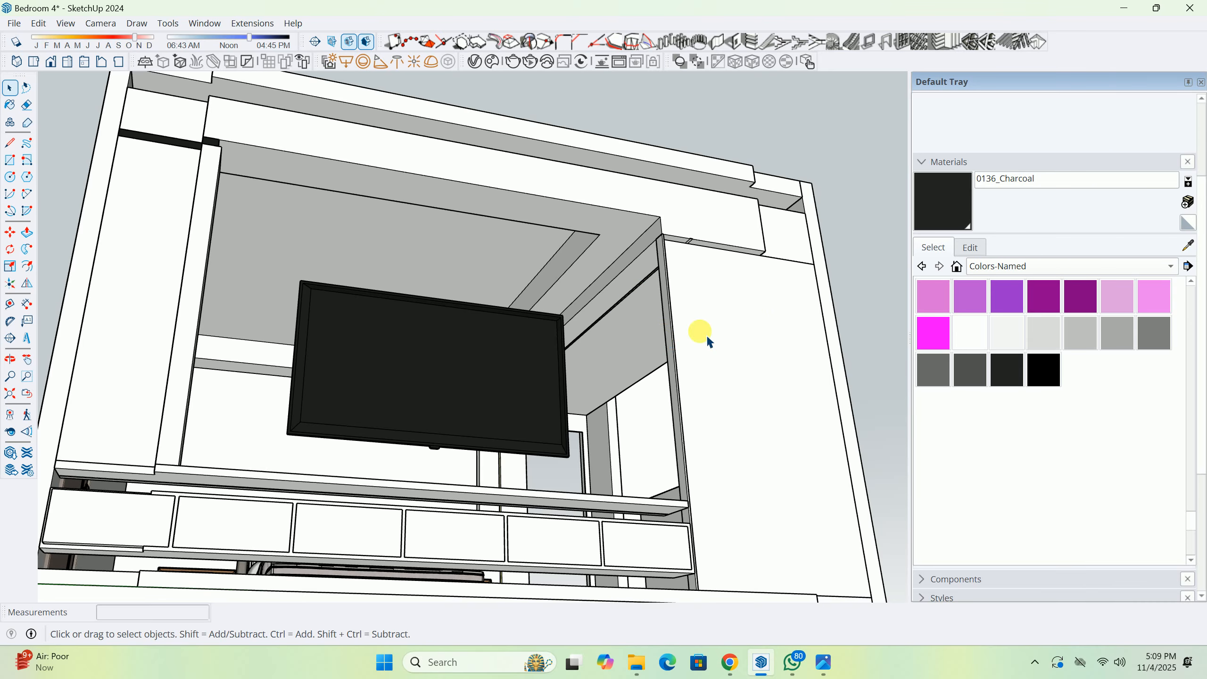
click(823, 662)
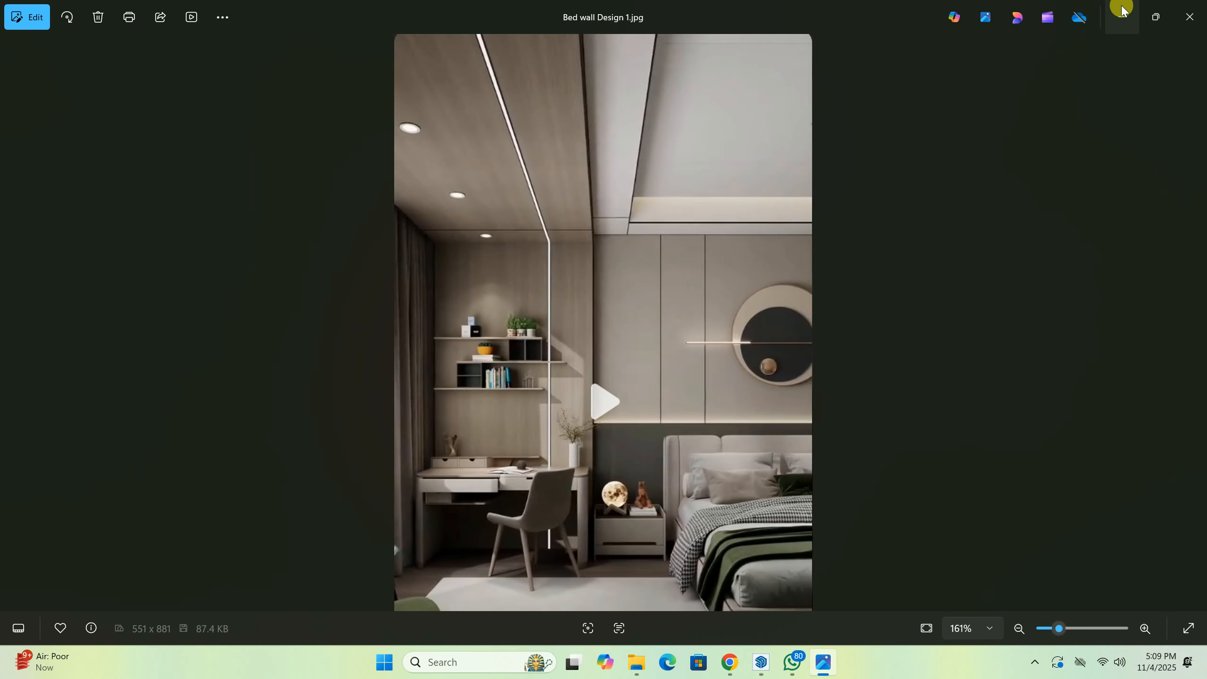
scroll(671, 246, up, 5)
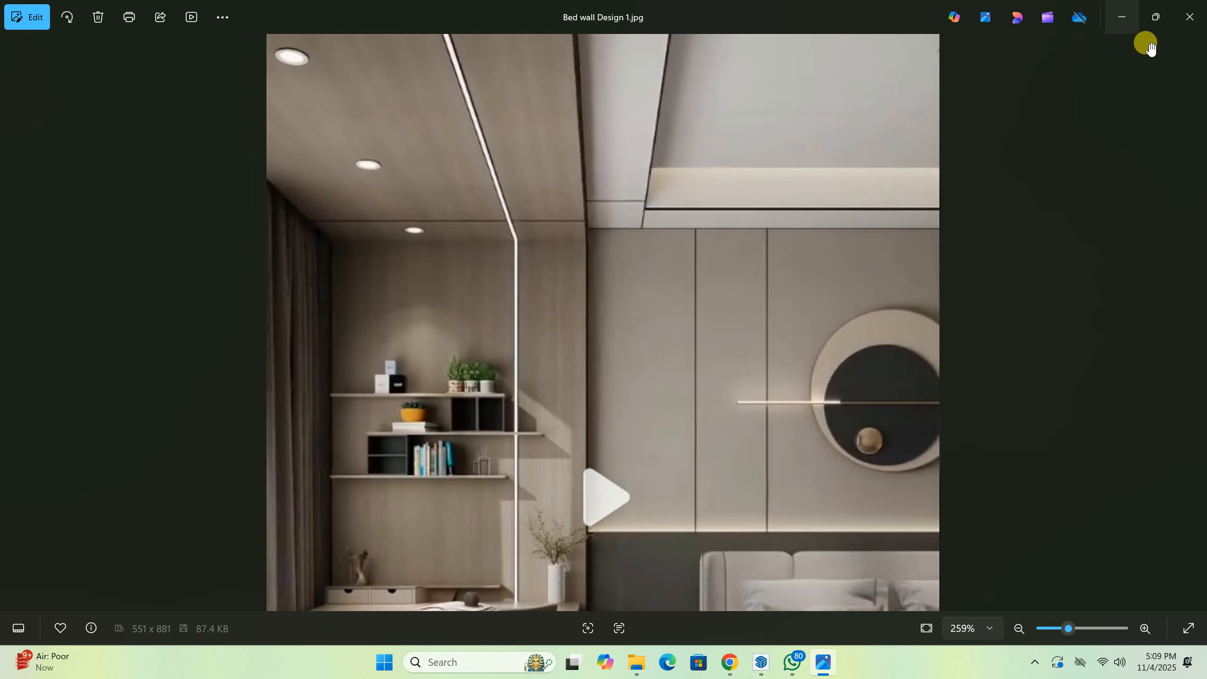
click(1121, 17)
Delete the TV wall unit with its television, drawers and cabinets from the bedroom.
middle_drag(448, 423, 71, 537)
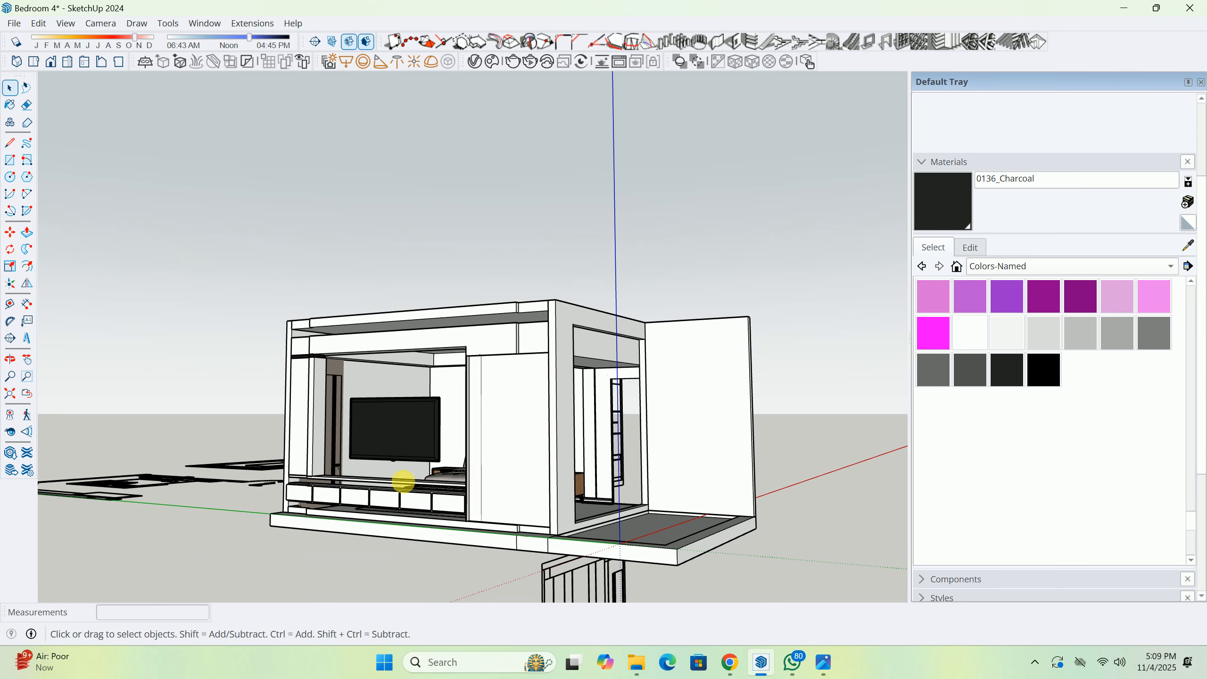
middle_drag(404, 487, 335, 517)
mouse_move(500, 526)
middle_down()
mouse_move(433, 507)
mouse_move(432, 473)
mouse_move(345, 418)
mouse_move(318, 425)
middle_up()
scroll(498, 487, up, 3)
click(495, 491)
key(Delete)
click(314, 422)
scroll(323, 452, up, 4)
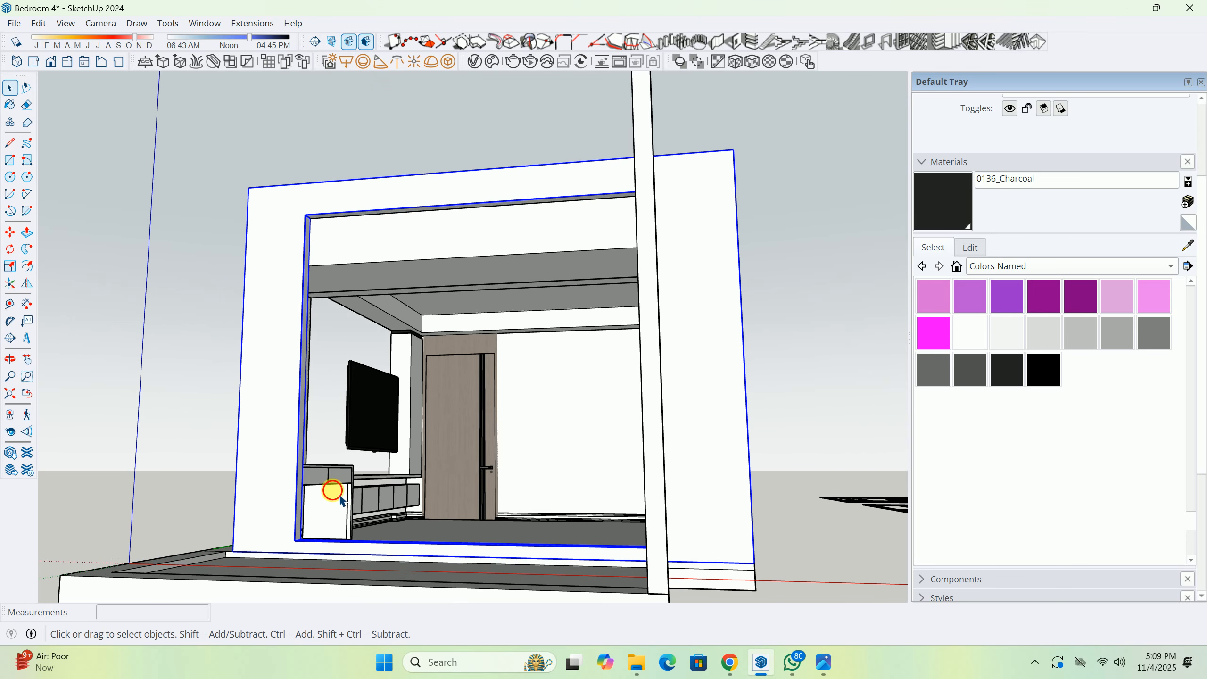
key(Delete)
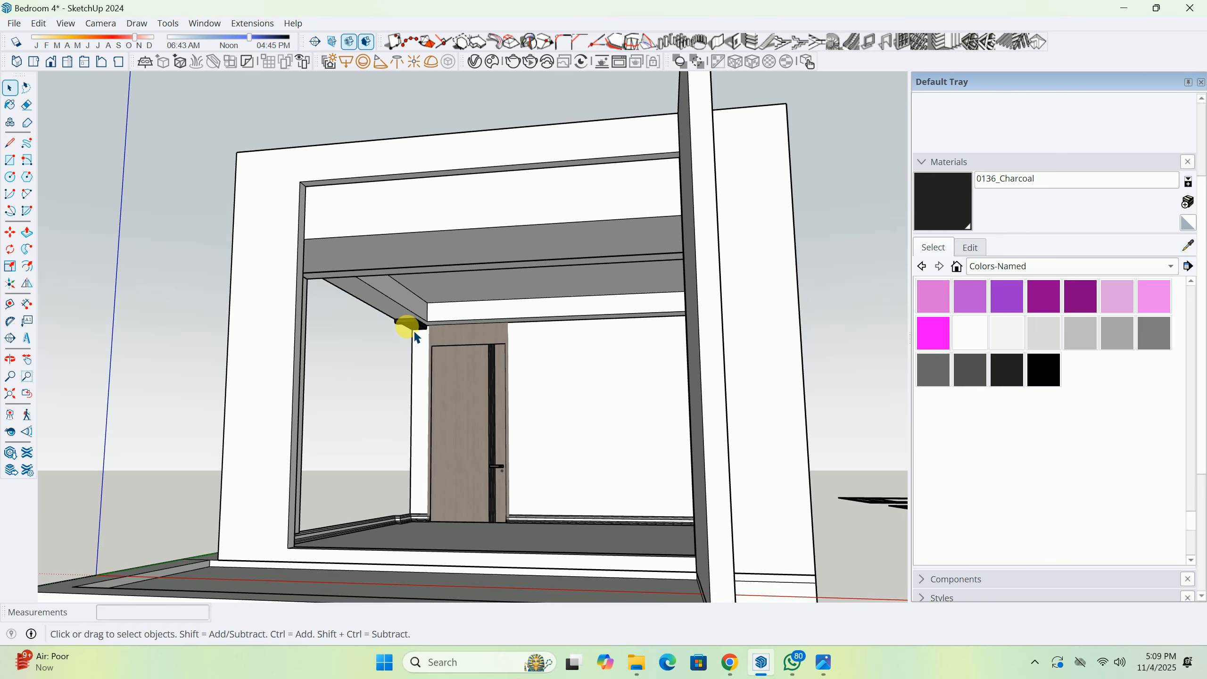
Draw a rectangle about 66 by 3644 mm over the bed-back panel strip on the floor plan.
middle_drag(379, 344, 593, 517)
scroll(402, 464, up, 6)
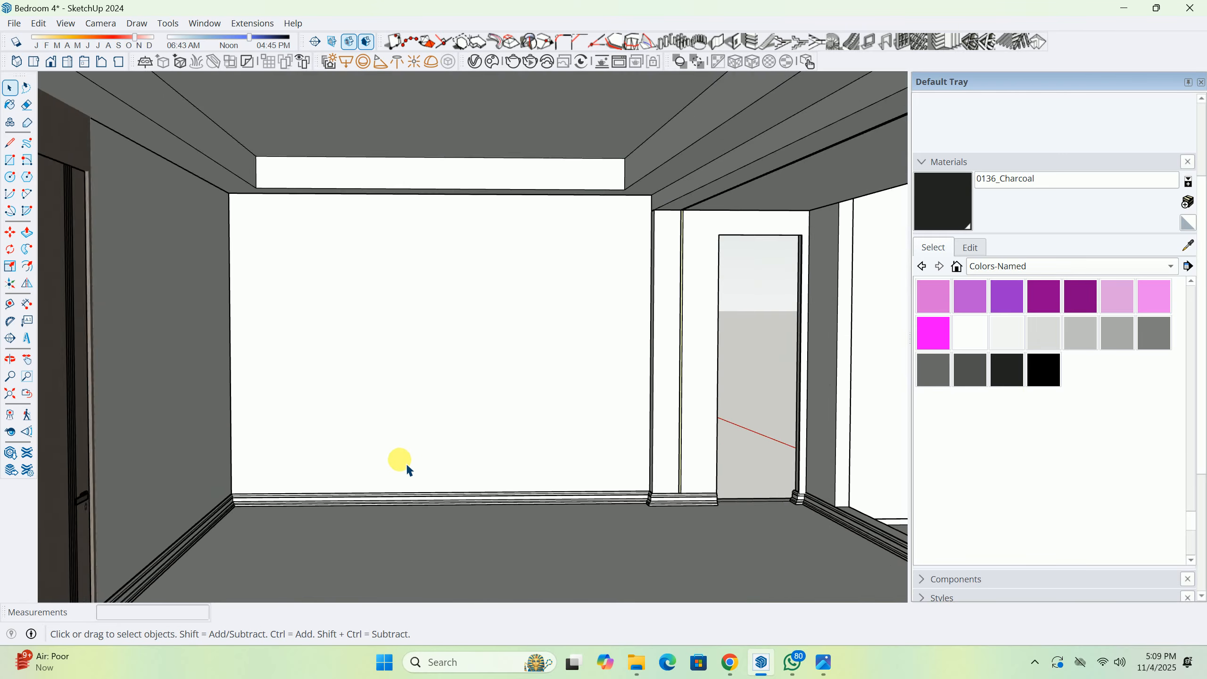
scroll(338, 471, down, 6)
middle_drag(617, 428, 320, 476)
scroll(395, 277, up, 5)
middle_drag(393, 274, 593, 374)
scroll(413, 316, up, 7)
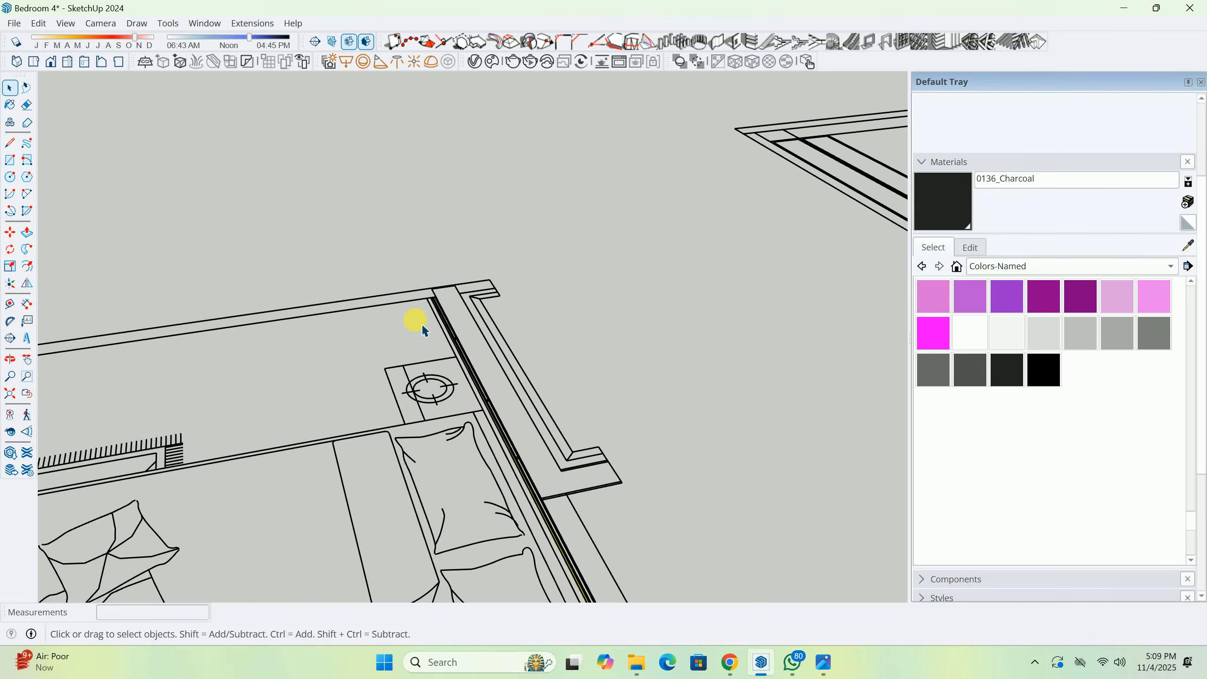
shift+middle_drag(780, 349, 552, 344)
scroll(116, 306, up, 3)
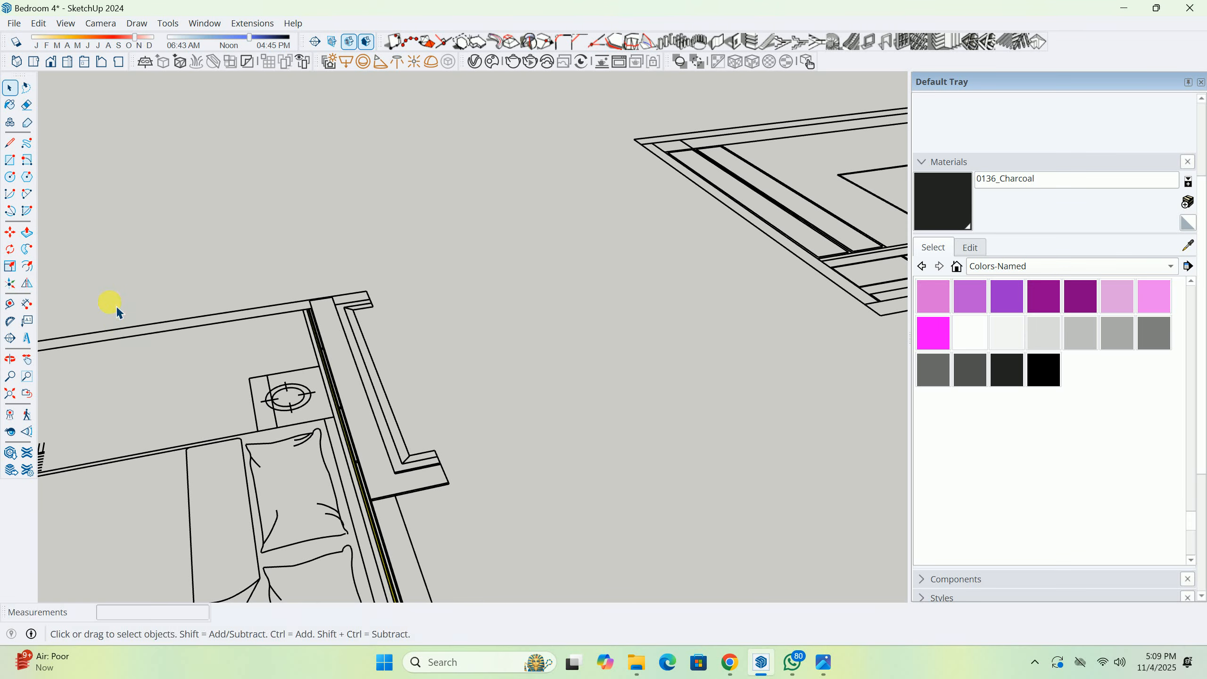
key(r)
scroll(328, 313, up, 6)
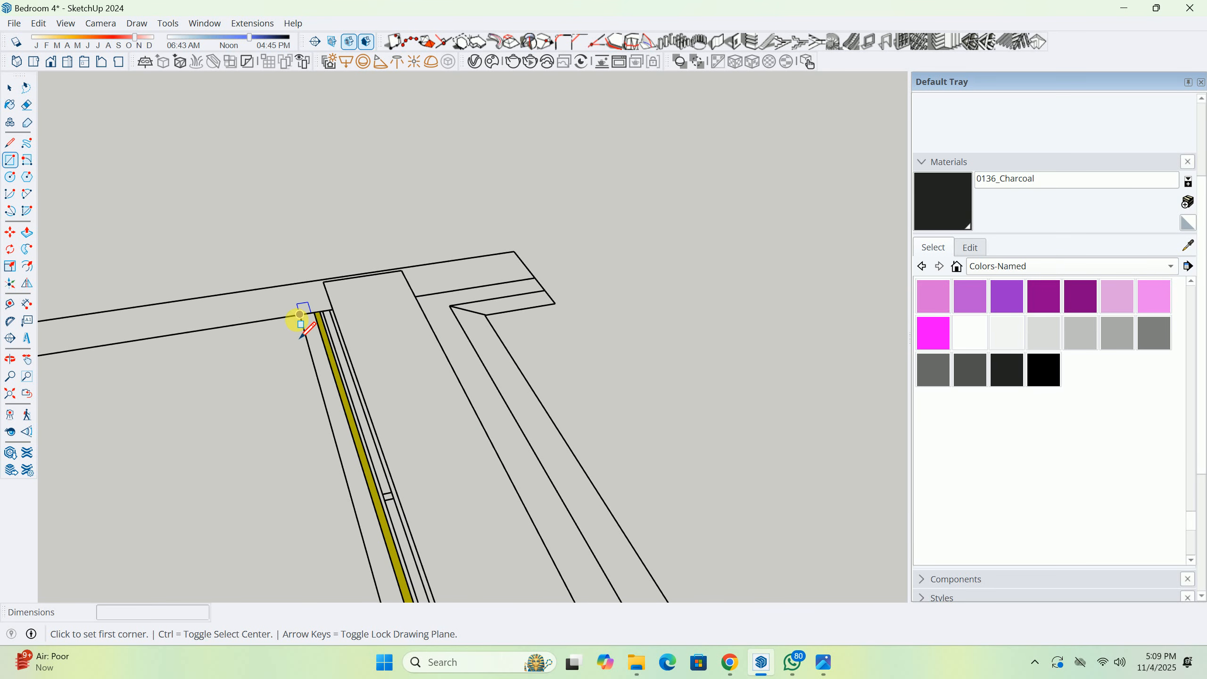
click(300, 315)
scroll(402, 478, down, 1)
shift+middle_drag(402, 478, 357, 262)
scroll(370, 289, down, 5)
shift+middle_drag(424, 377, 354, 194)
scroll(470, 488, down, 1)
shift+middle_drag(470, 488, 347, 167)
scroll(382, 301, down, 4)
scroll(455, 454, up, 4)
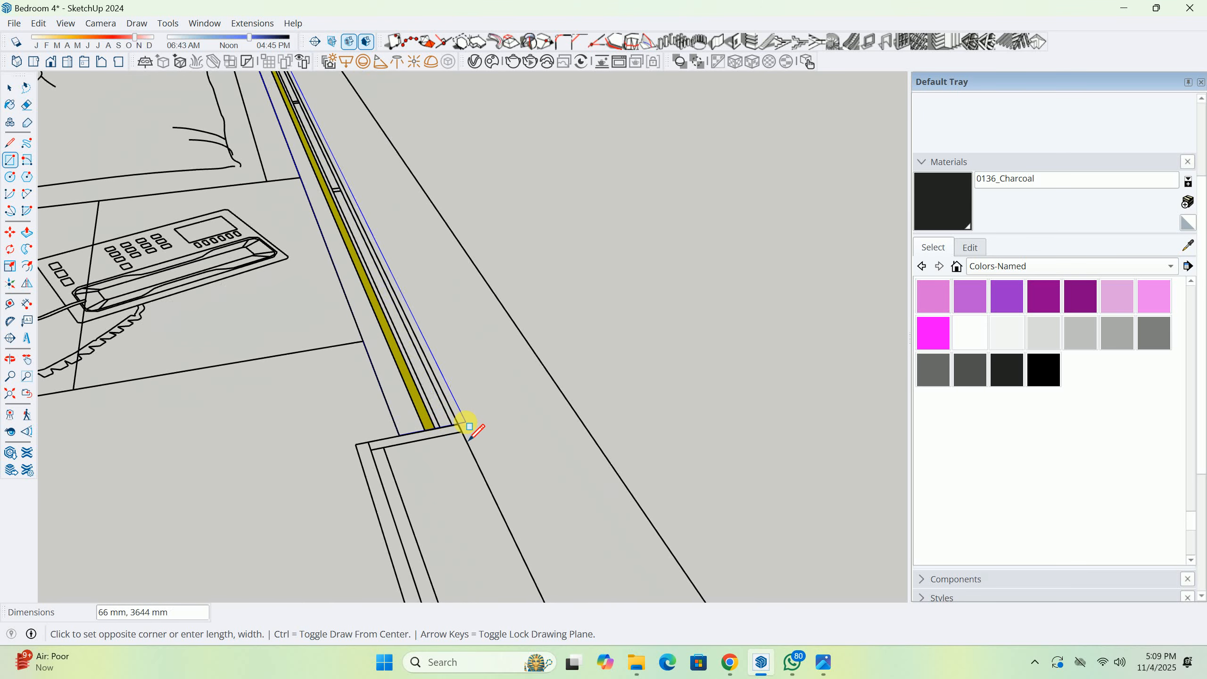
click(460, 427)
Make the new panel rectangle on the floor plan a group.
key(space)
right_click(420, 429)
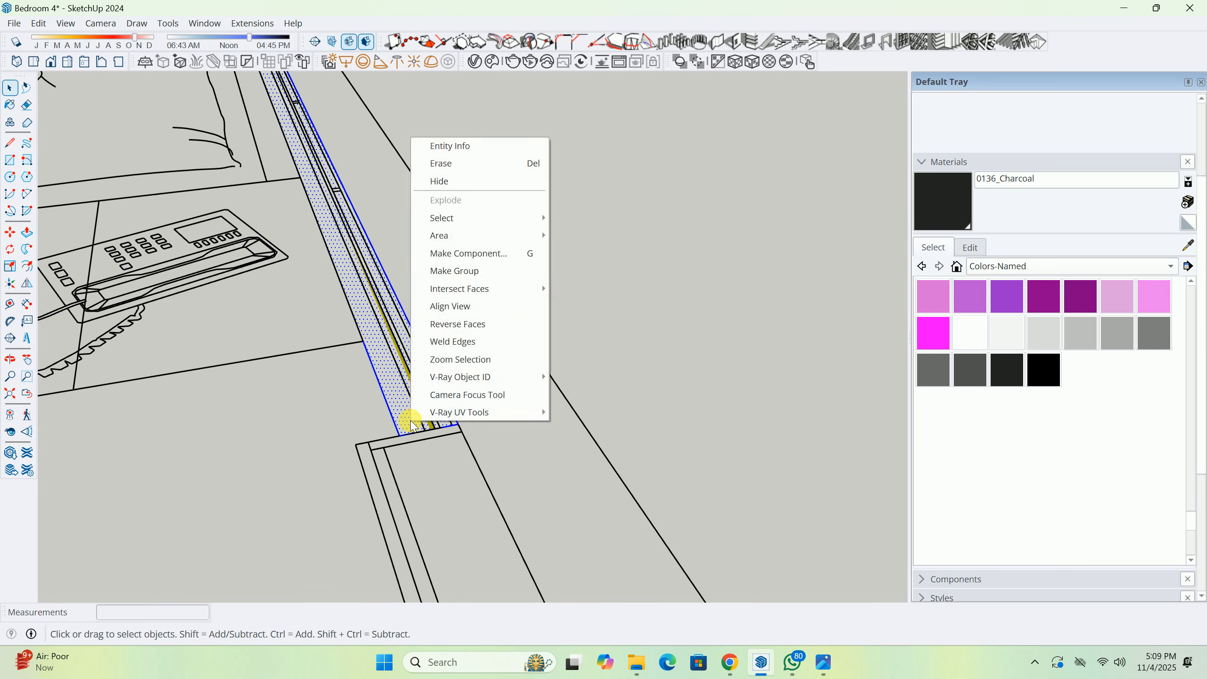
click(469, 277)
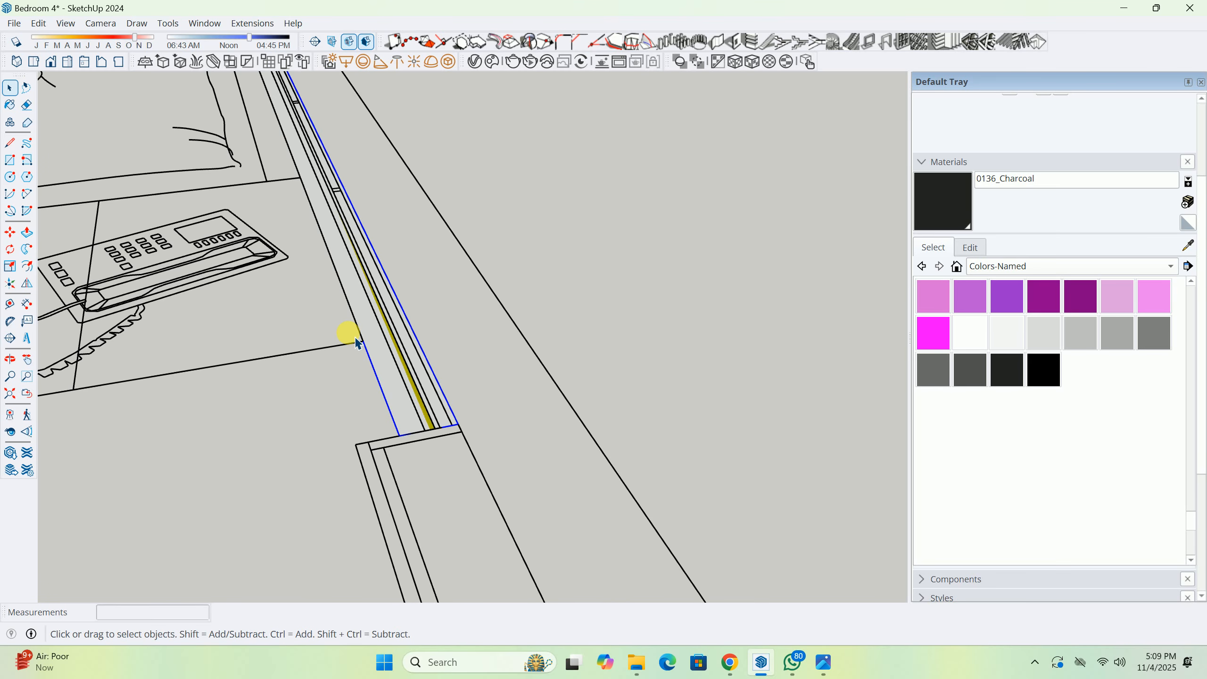
Move the panel rectangle group by its corner from the floor plan to the far corner of the bedroom's bed wall.
key(m)
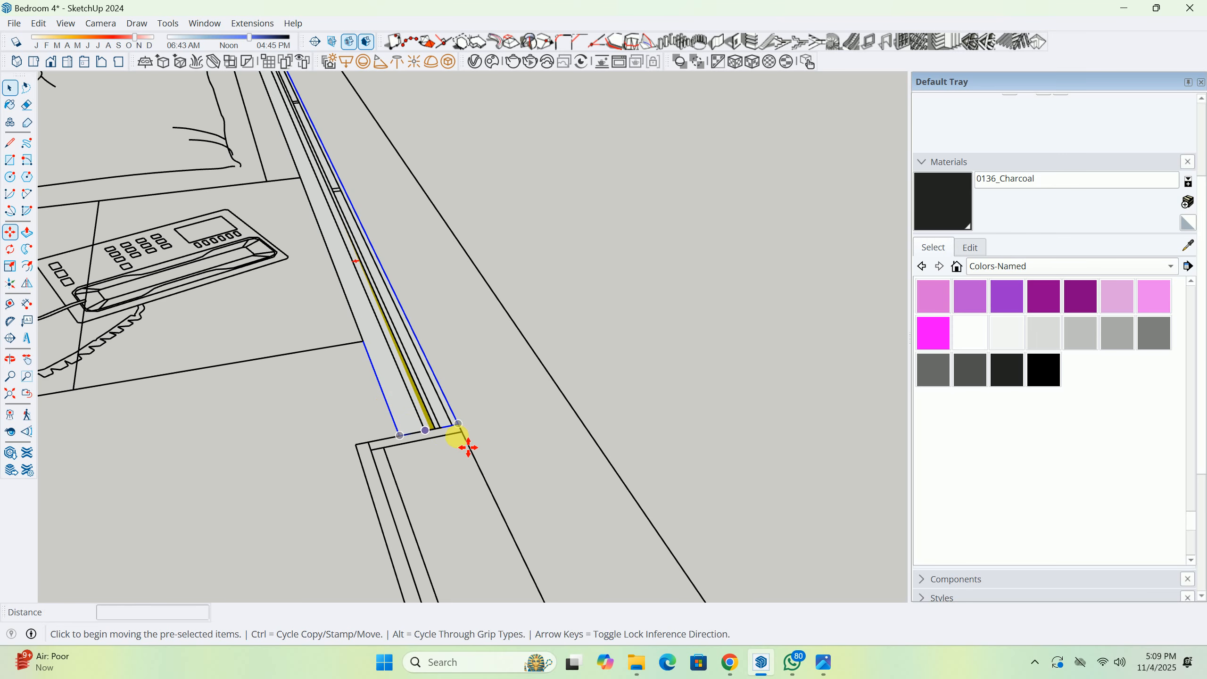
scroll(410, 397, down, 3)
shift+middle_drag(281, 114, 361, 267)
scroll(434, 200, up, 3)
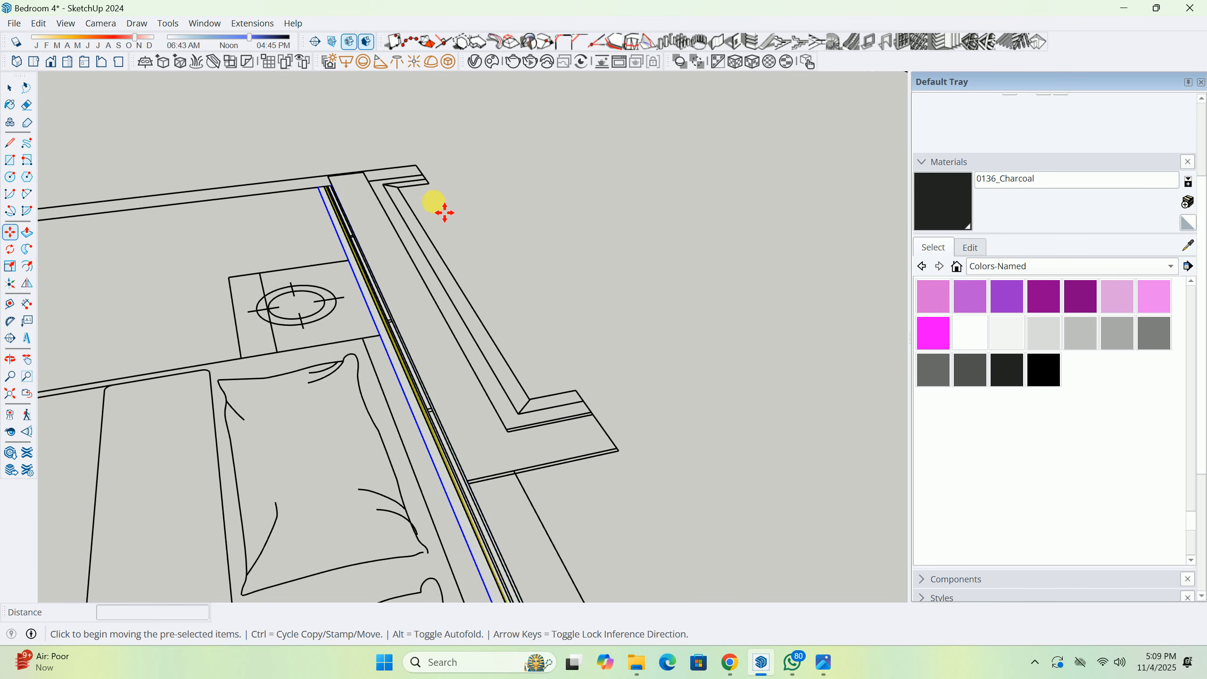
click(321, 183)
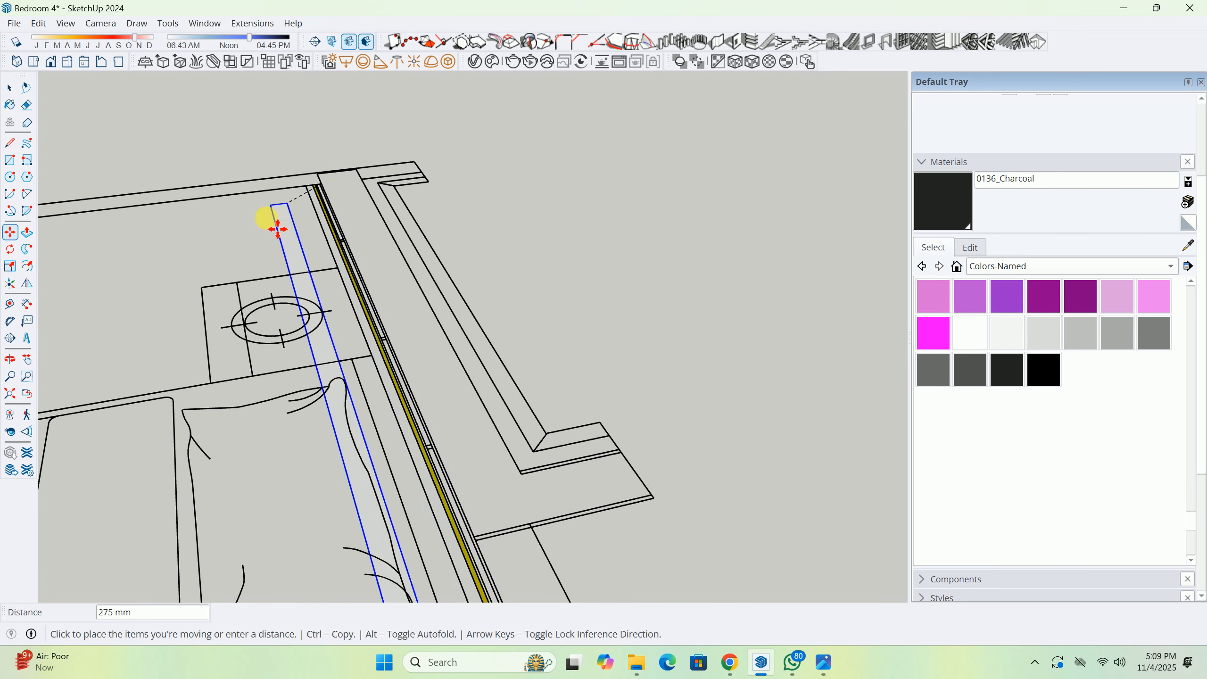
scroll(235, 254, down, 3)
middle_drag(235, 256, 544, 53)
scroll(397, 142, down, 5)
scroll(397, 143, down, 3)
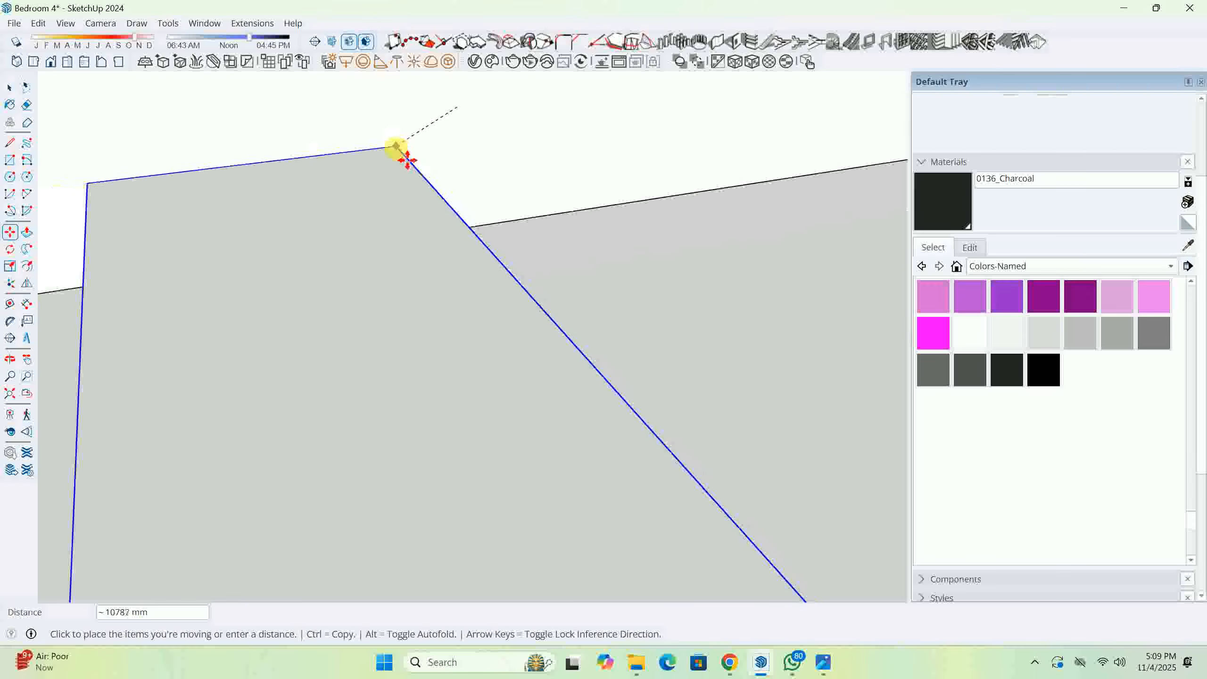
scroll(364, 214, down, 2)
click(9, 393)
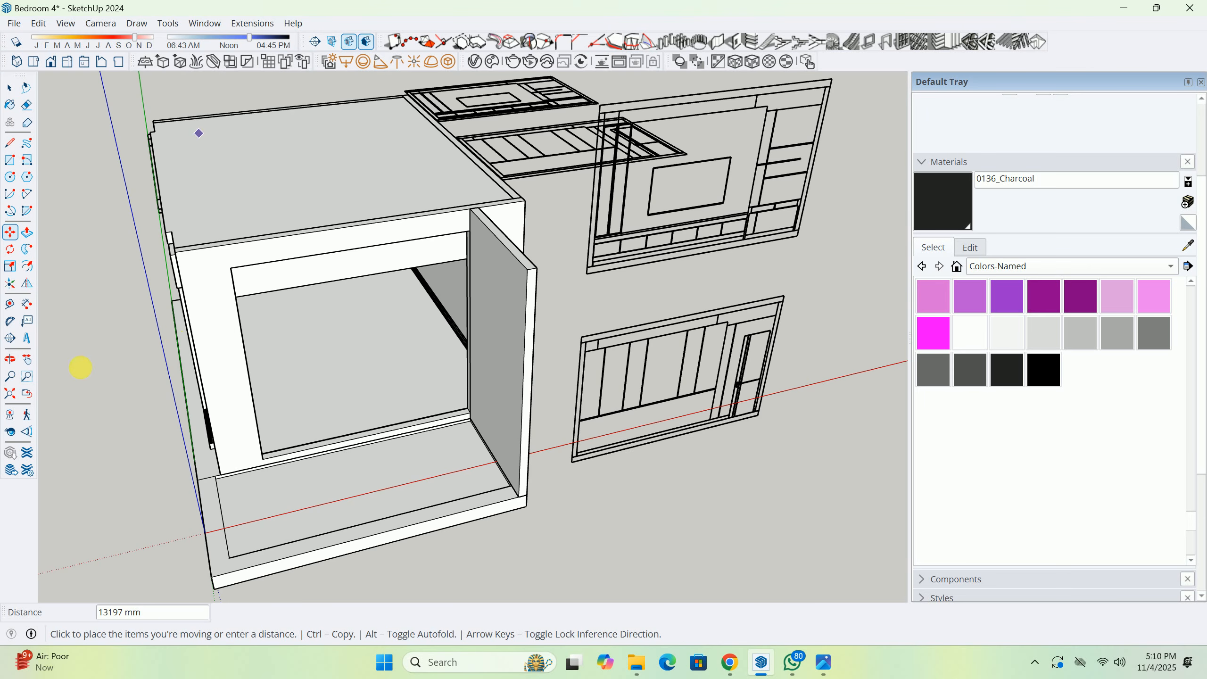
middle_drag(266, 333, 485, 230)
scroll(588, 198, up, 7)
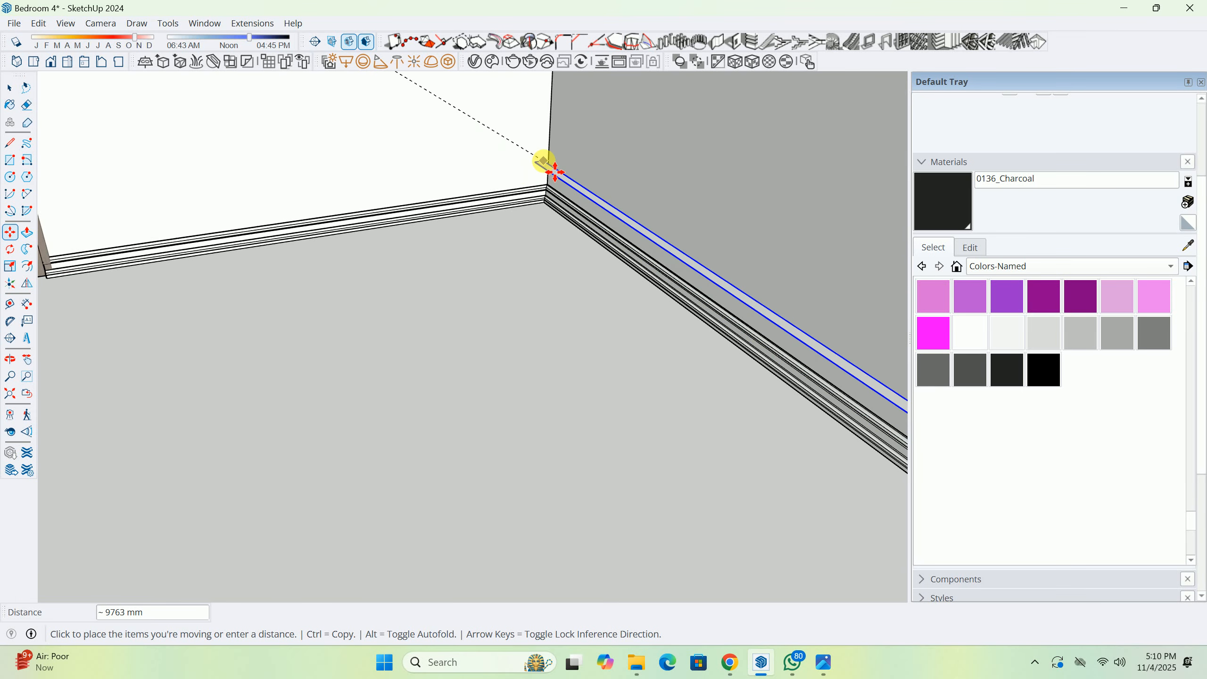
click(542, 166)
Lower the panel rectangle group to floor level at the foot of the bed wall's skirting.
middle_drag(539, 167, 479, 213)
key(space)
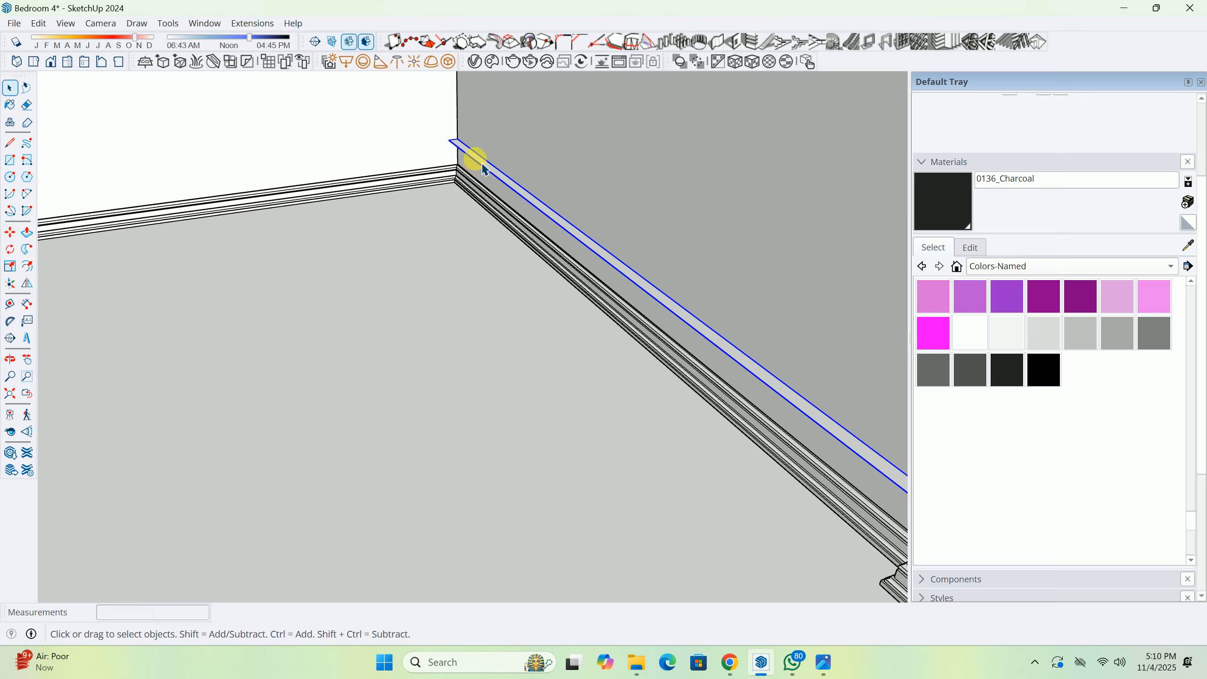
key(m)
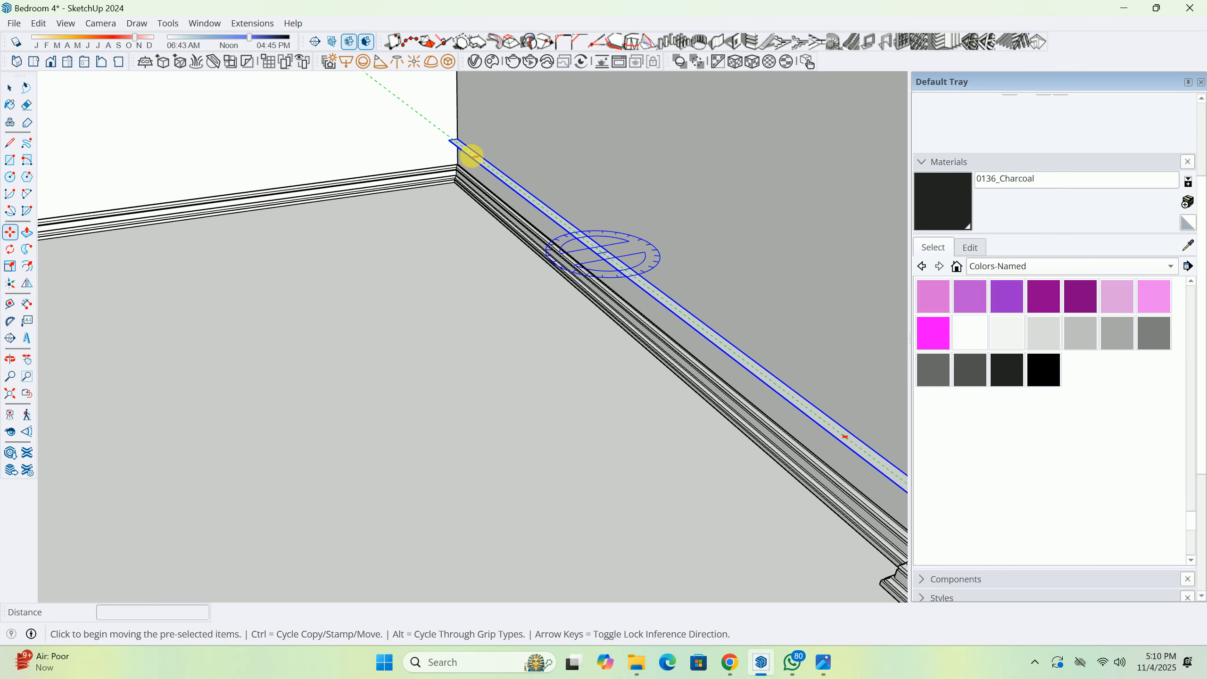
click(460, 153)
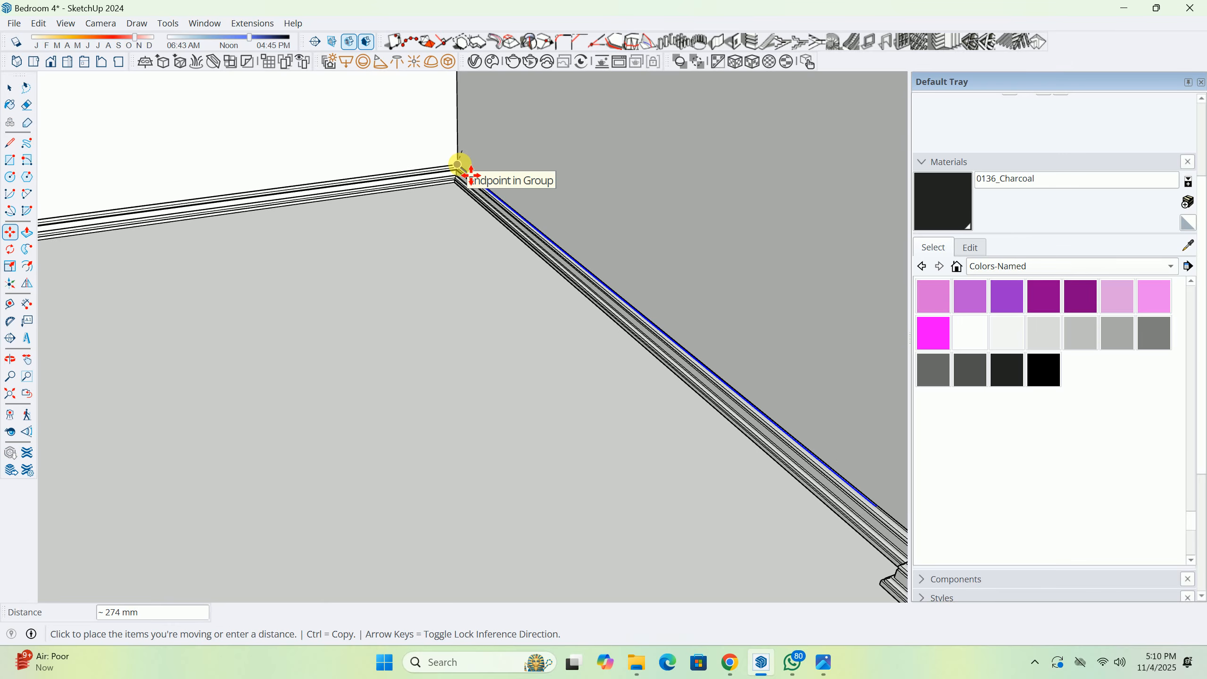
click(449, 239)
key(space)
scroll(475, 228, up, 5)
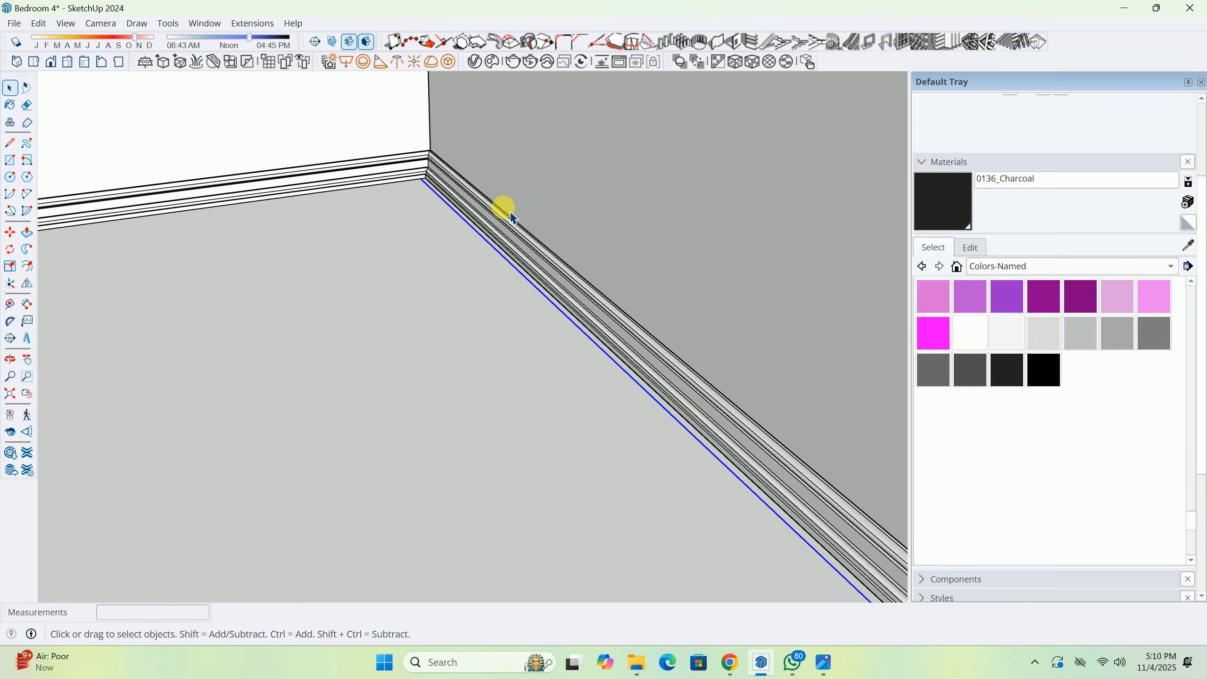
middle_drag(481, 278, 463, 221)
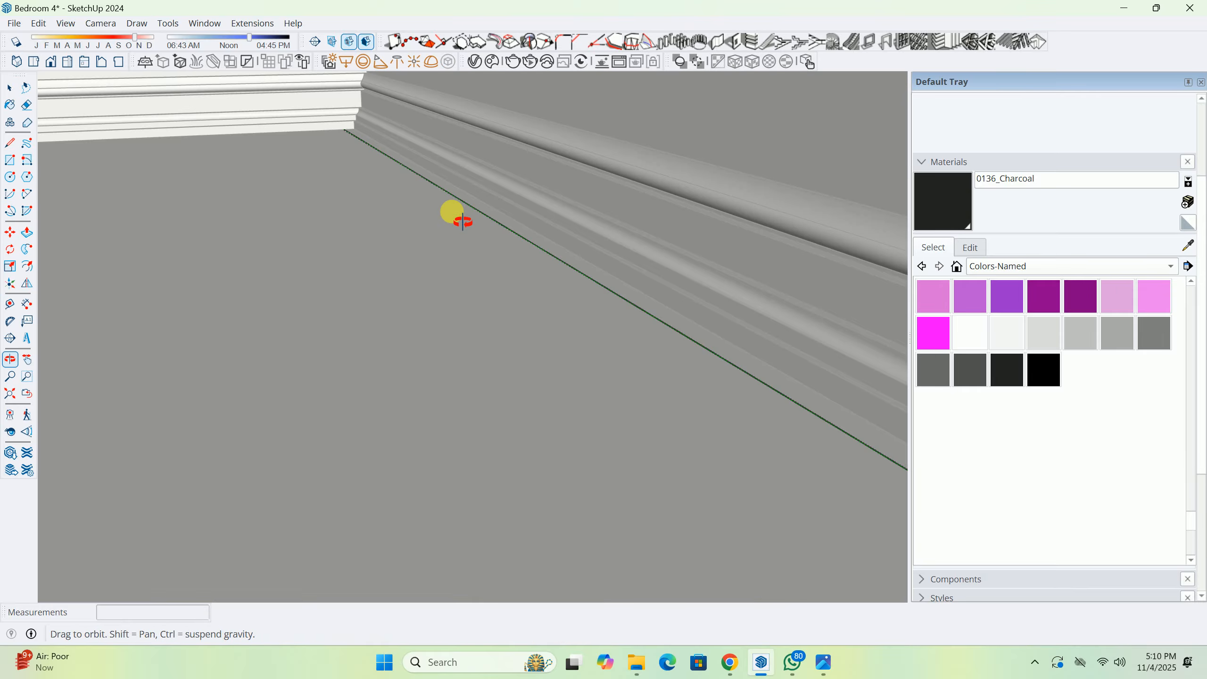
key(p)
click(474, 212)
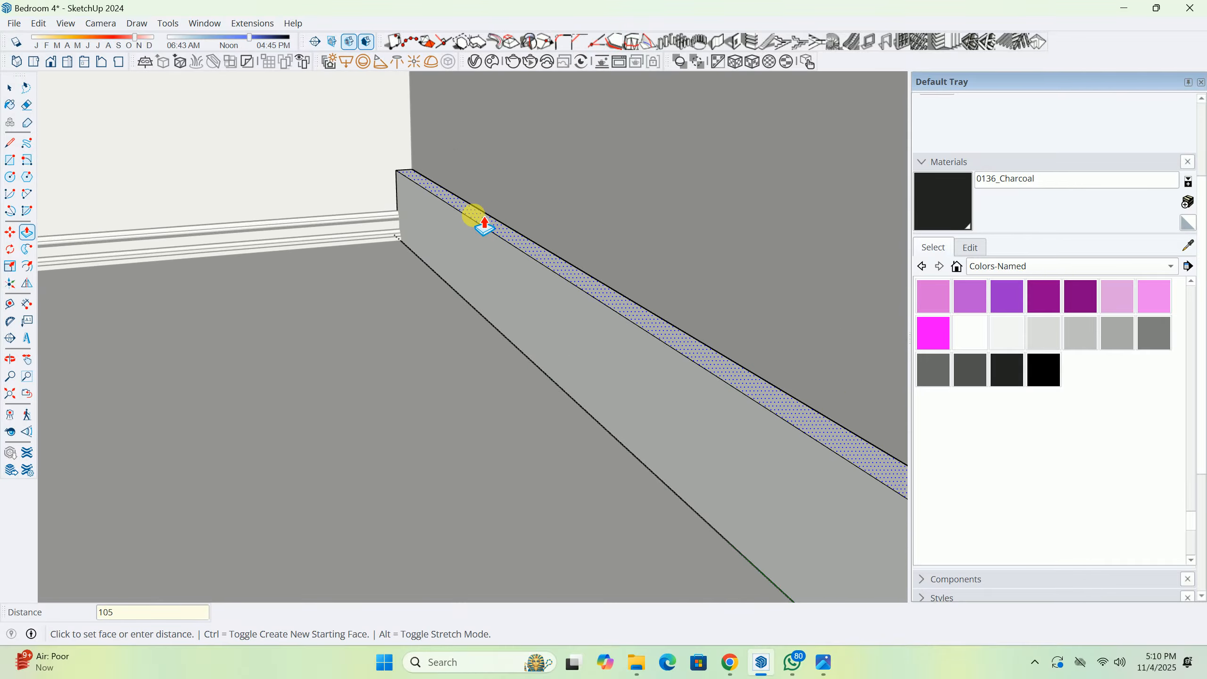
key(Escape)
scroll(447, 238, down, 12)
key(space)
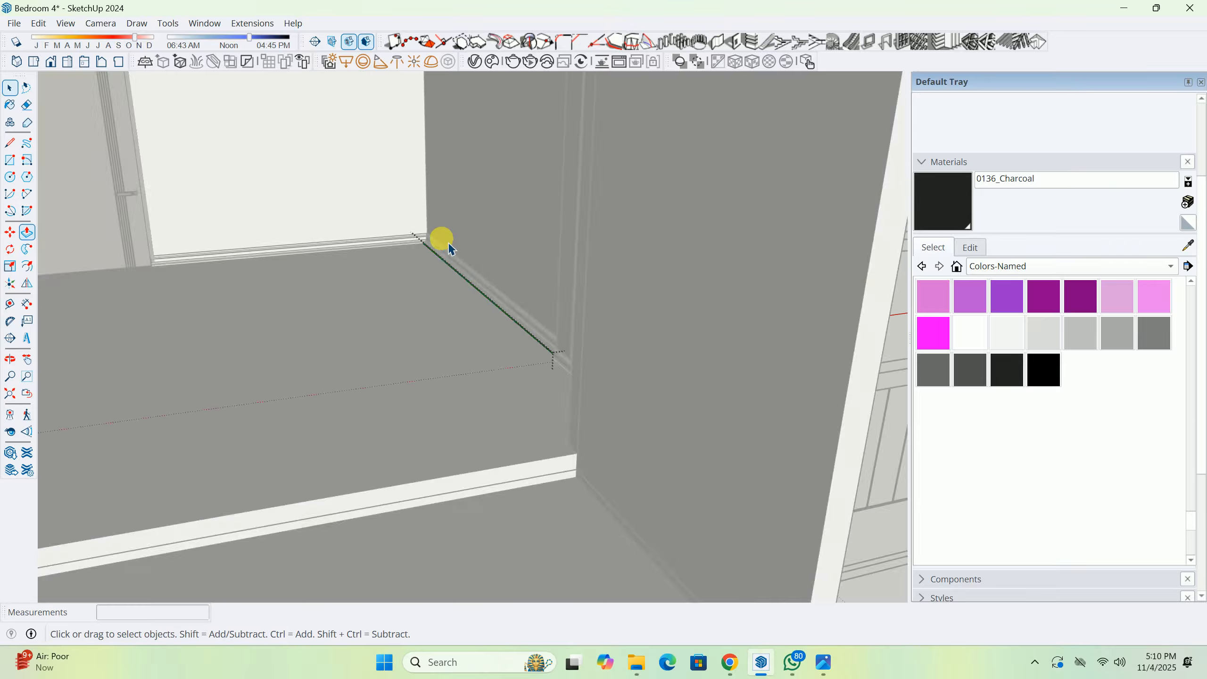
Measure the height of the lower panel below the horizontal groove on the flat bed wall elevation.
mouse_move(711, 221)
middle_down()
mouse_move(510, 314)
mouse_move(457, 354)
middle_up()
scroll(580, 214, up, 5)
scroll(537, 228, up, 4)
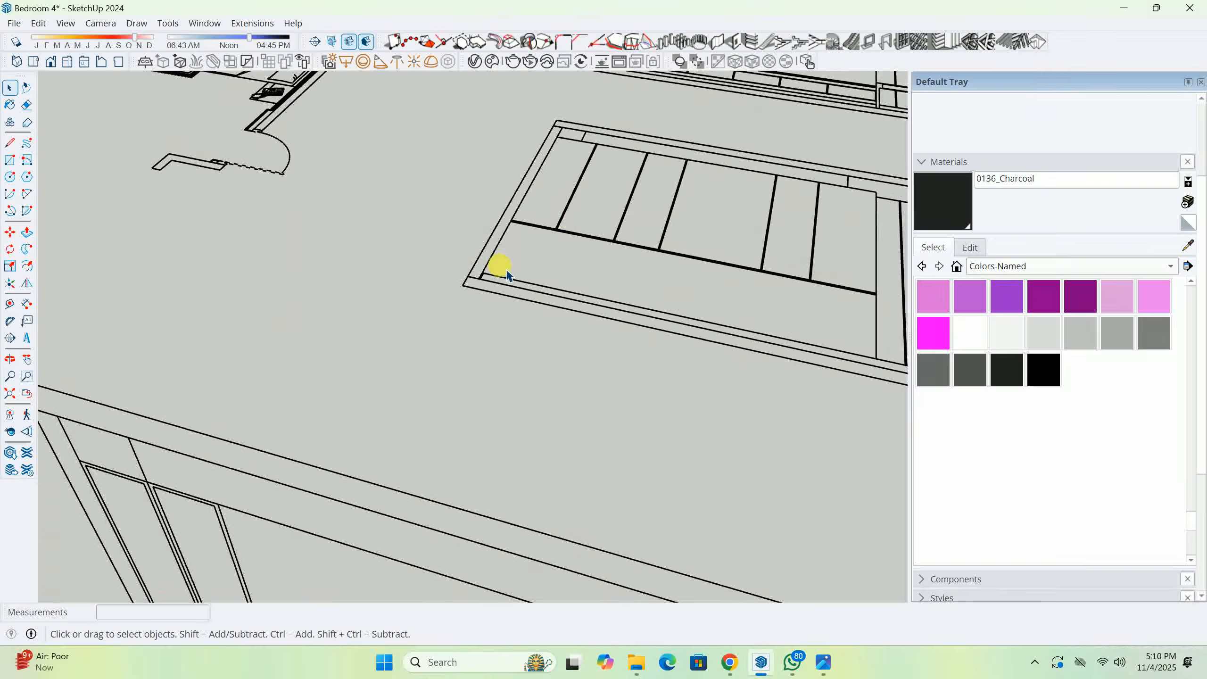
middle_drag(501, 270, 402, 307)
scroll(333, 314, up, 4)
middle_drag(224, 382, 556, 204)
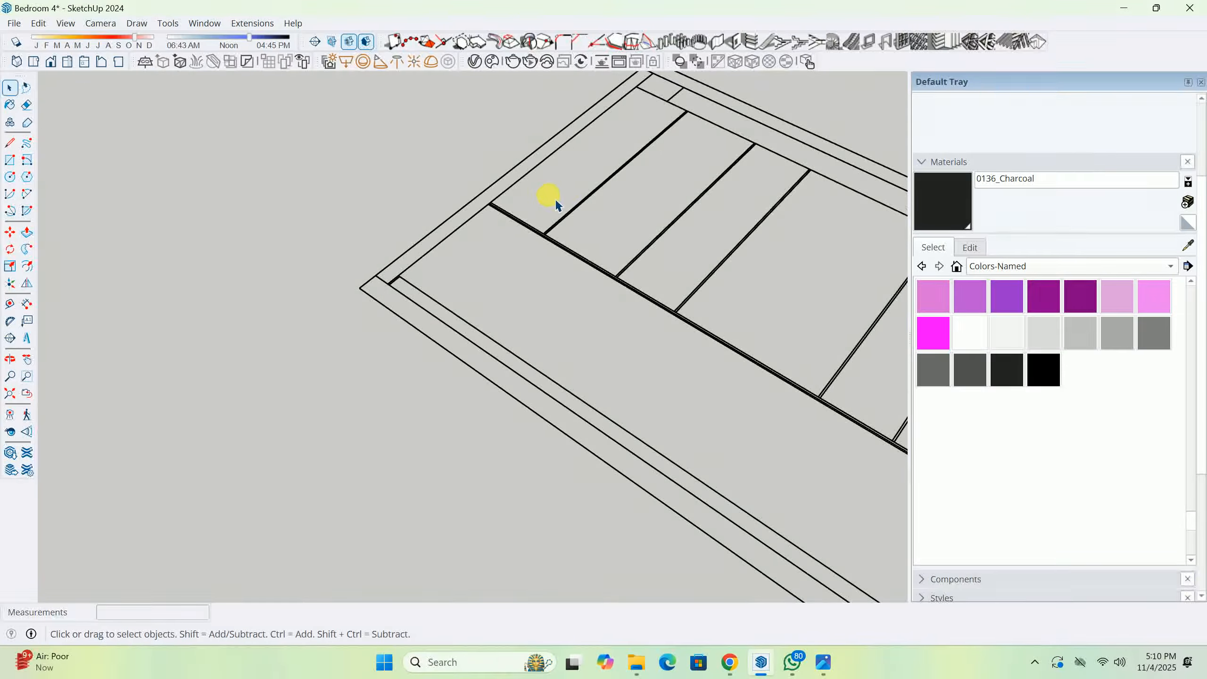
scroll(418, 312, up, 2)
click(429, 313)
scroll(479, 226, up, 5)
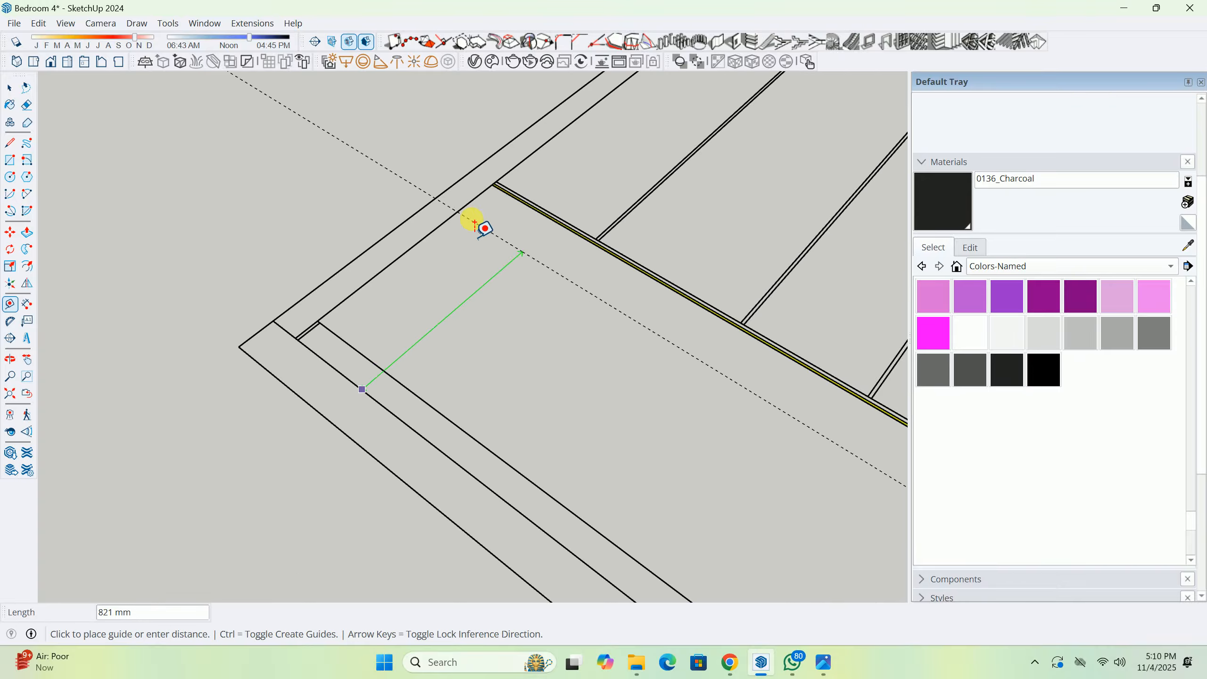
scroll(555, 218, down, 4)
key(space)
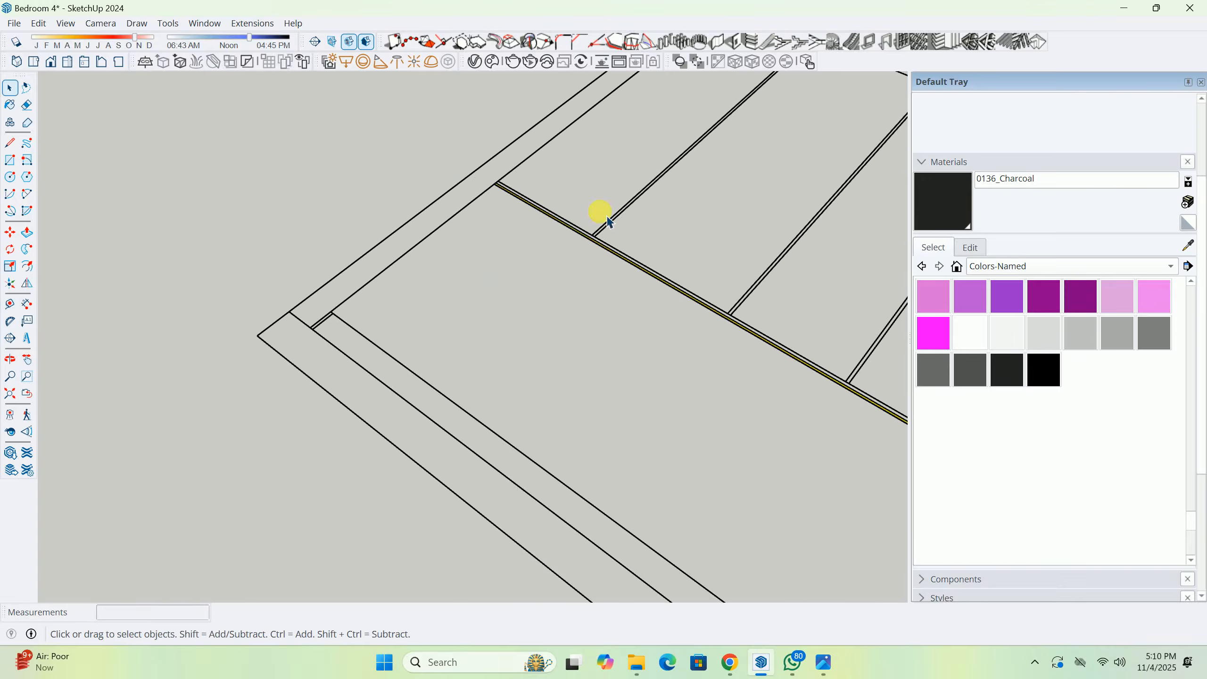
Open the panel group at the foot of the bed wall and extrude its face 1050 mm upward.
scroll(535, 252, down, 5)
middle_drag(400, 325, 439, 316)
scroll(461, 409, up, 10)
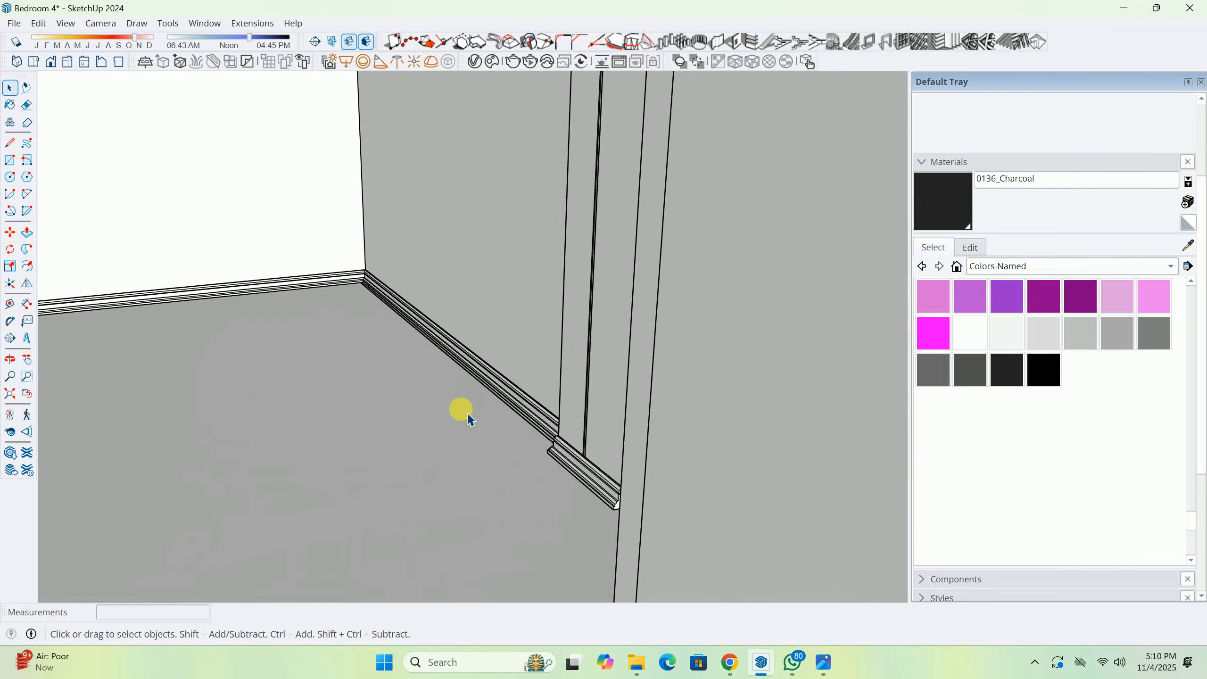
double_click(566, 457)
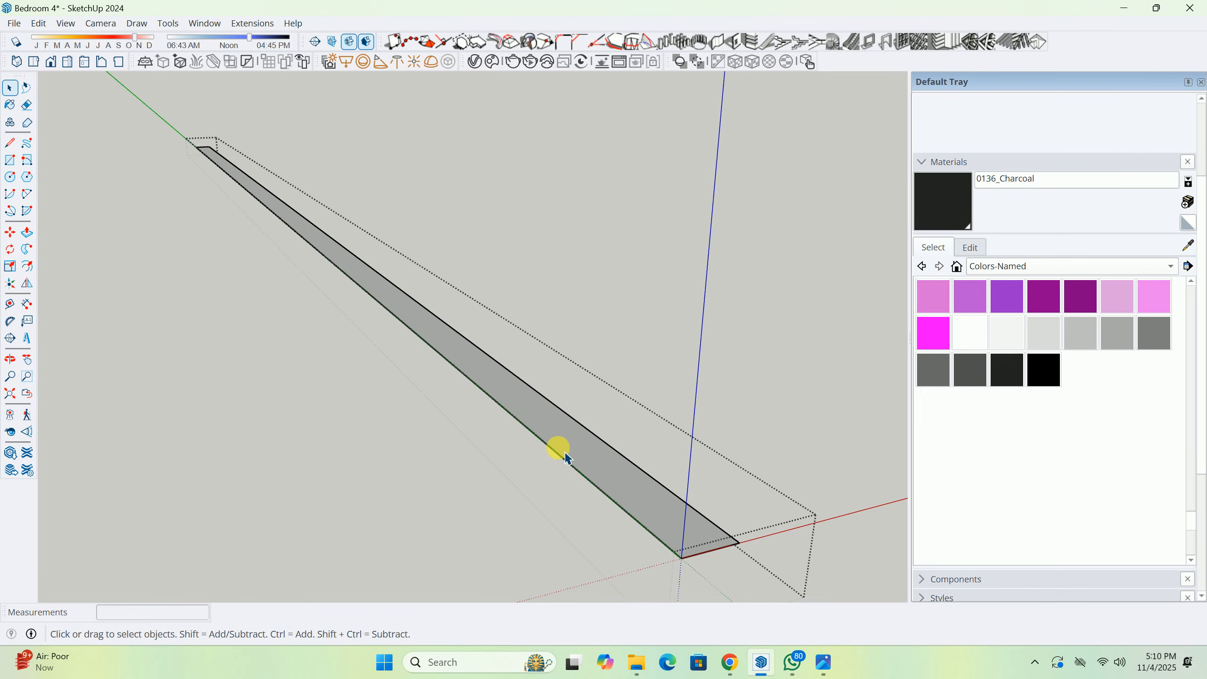
key(p)
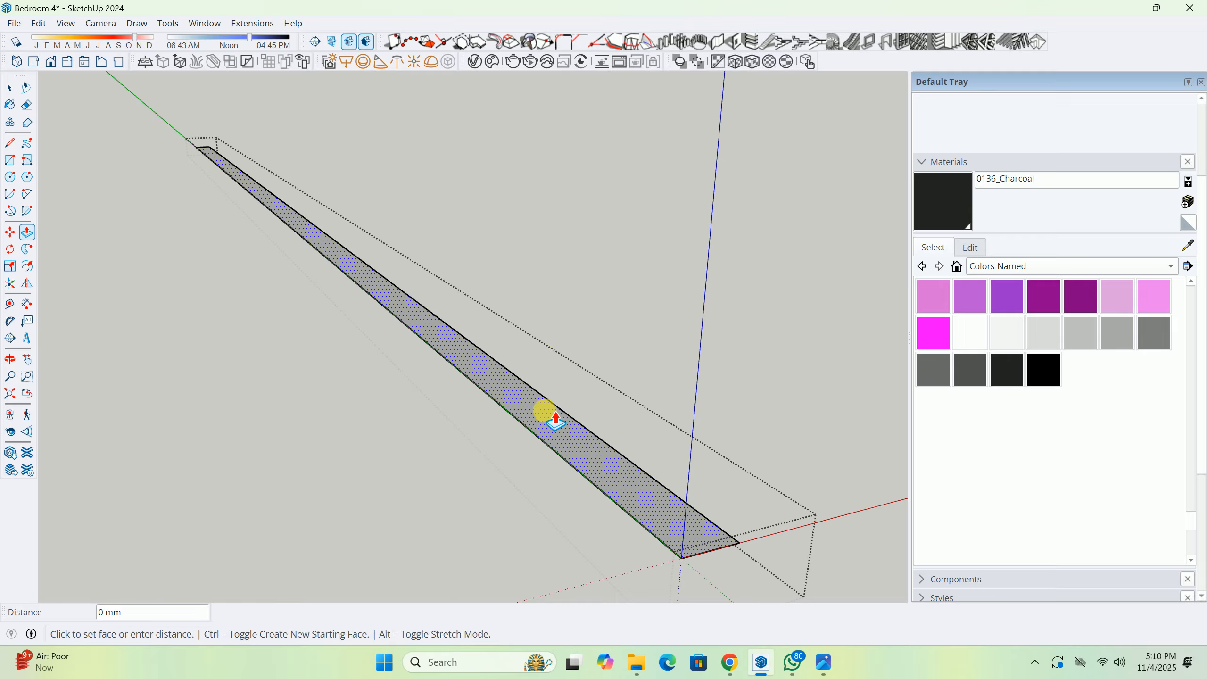
click(555, 420)
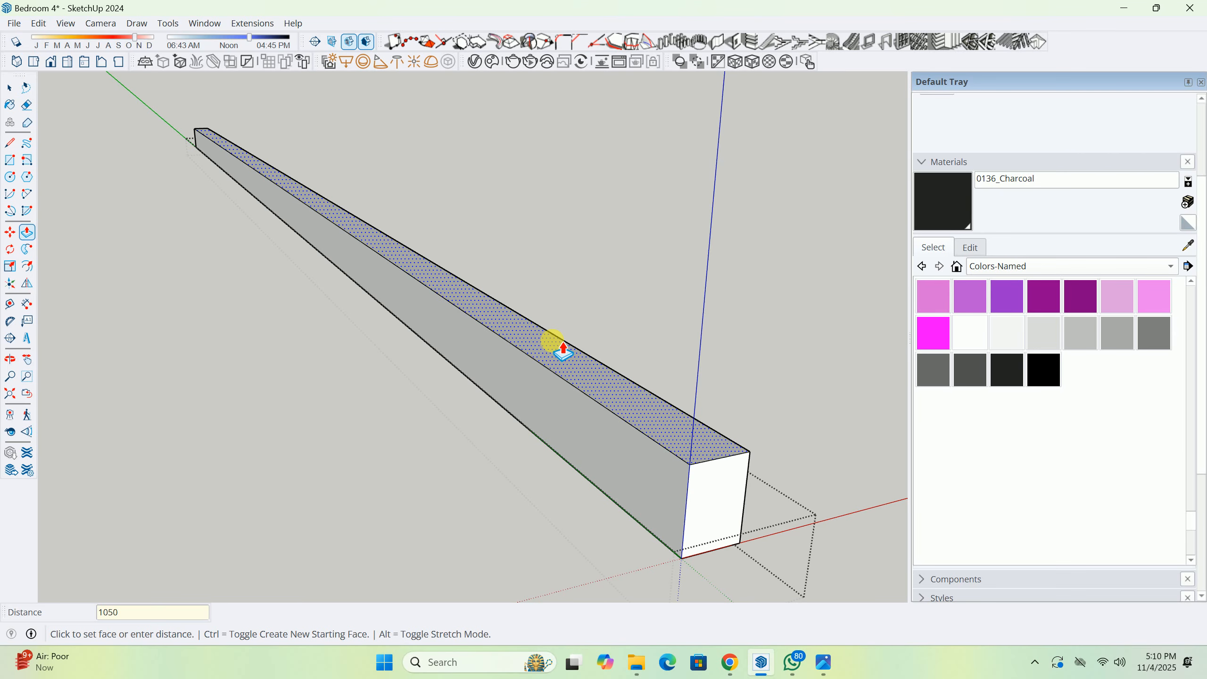
key(Return)
key(space)
key(Escape)
Recheck the distance from the floor line to the horizontal groove on the bed wall elevation drawing.
scroll(562, 342, down, 2)
middle_drag(560, 340, 937, 412)
scroll(581, 414, down, 3)
mouse_move(743, 387)
shift+middle_down()
mouse_move(642, 361)
mouse_move(387, 343)
shift+middle_up()
shift+middle_drag(577, 357, 343, 365)
scroll(350, 364, up, 5)
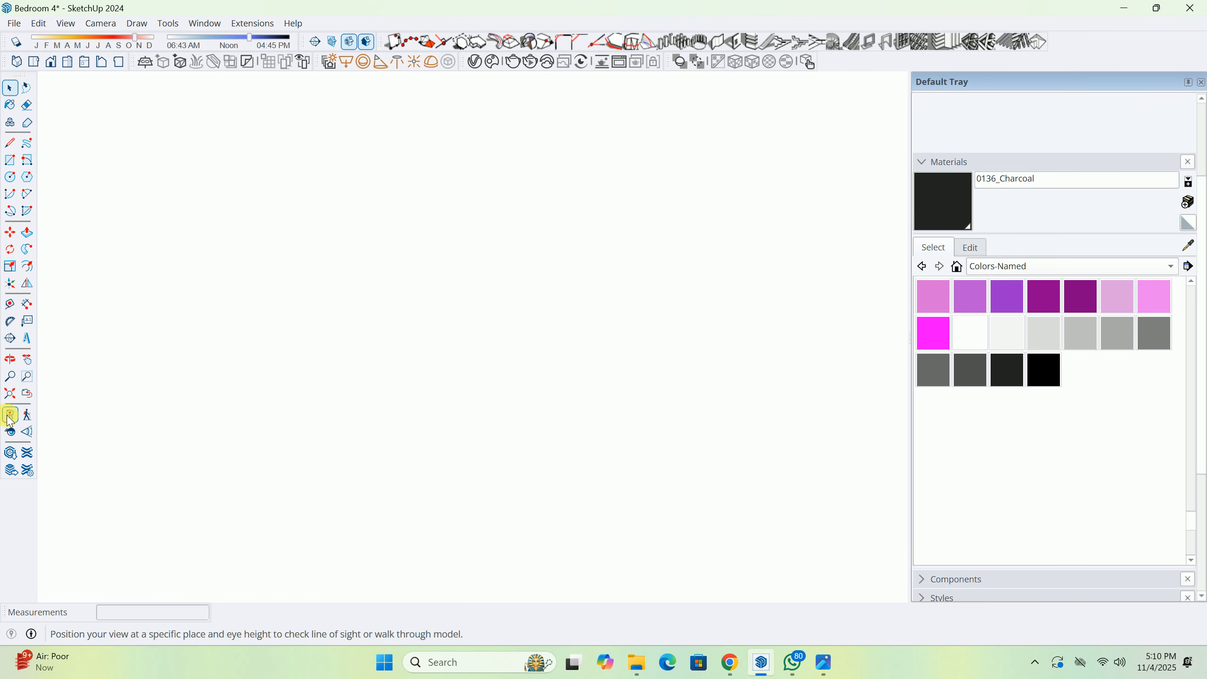
click(11, 395)
middle_drag(537, 376, 706, 550)
middle_drag(447, 342, 542, 420)
scroll(520, 440, up, 1)
scroll(190, 301, up, 5)
shift+middle_drag(625, 226, 617, 316)
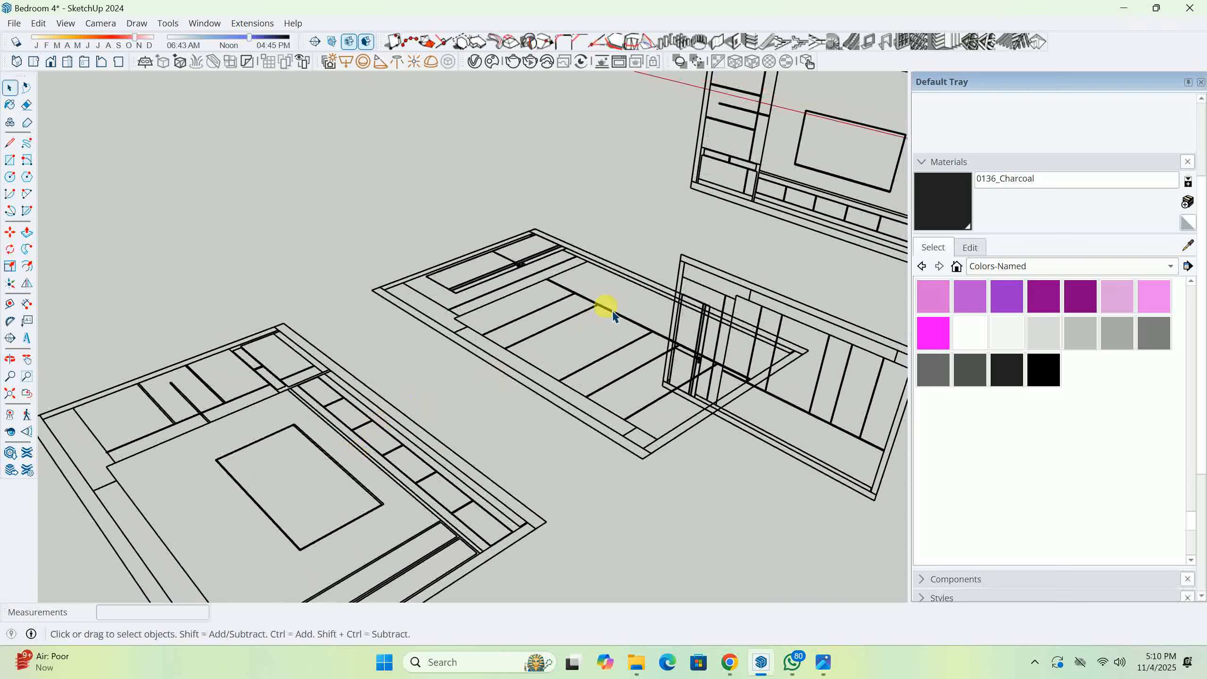
scroll(561, 295, up, 4)
mouse_move(399, 306)
middle_down()
mouse_move(541, 412)
mouse_move(455, 307)
mouse_move(487, 297)
middle_up()
scroll(514, 391, up, 2)
key(t)
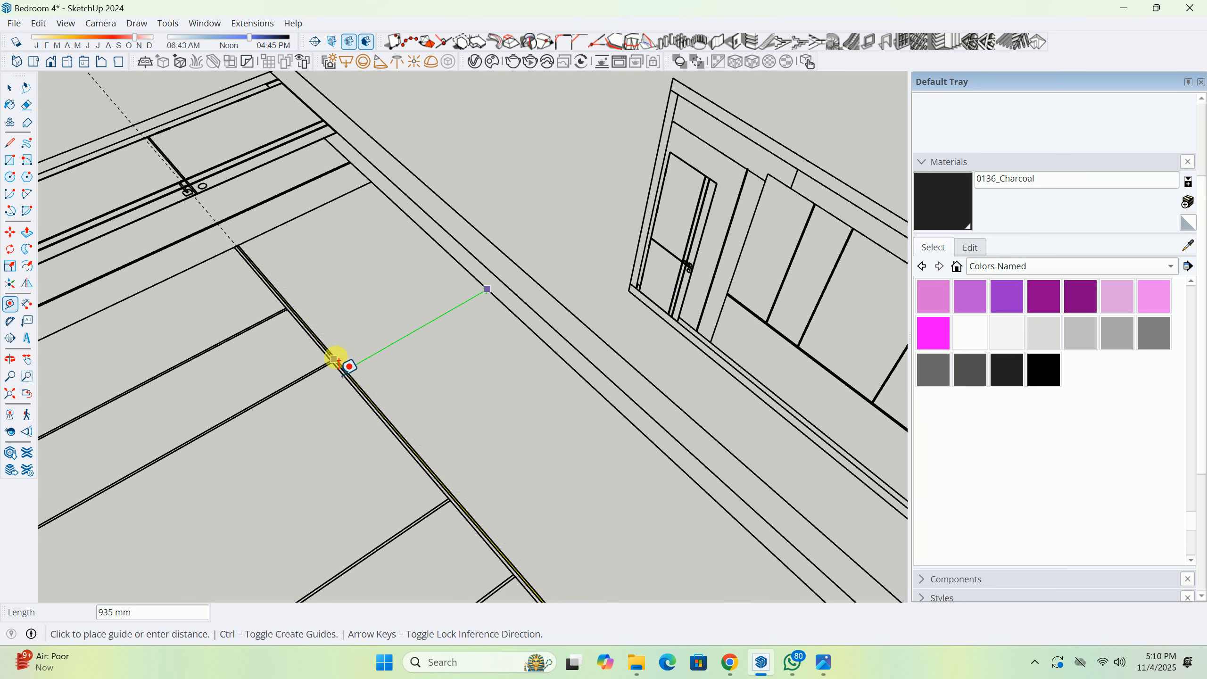
key(space)
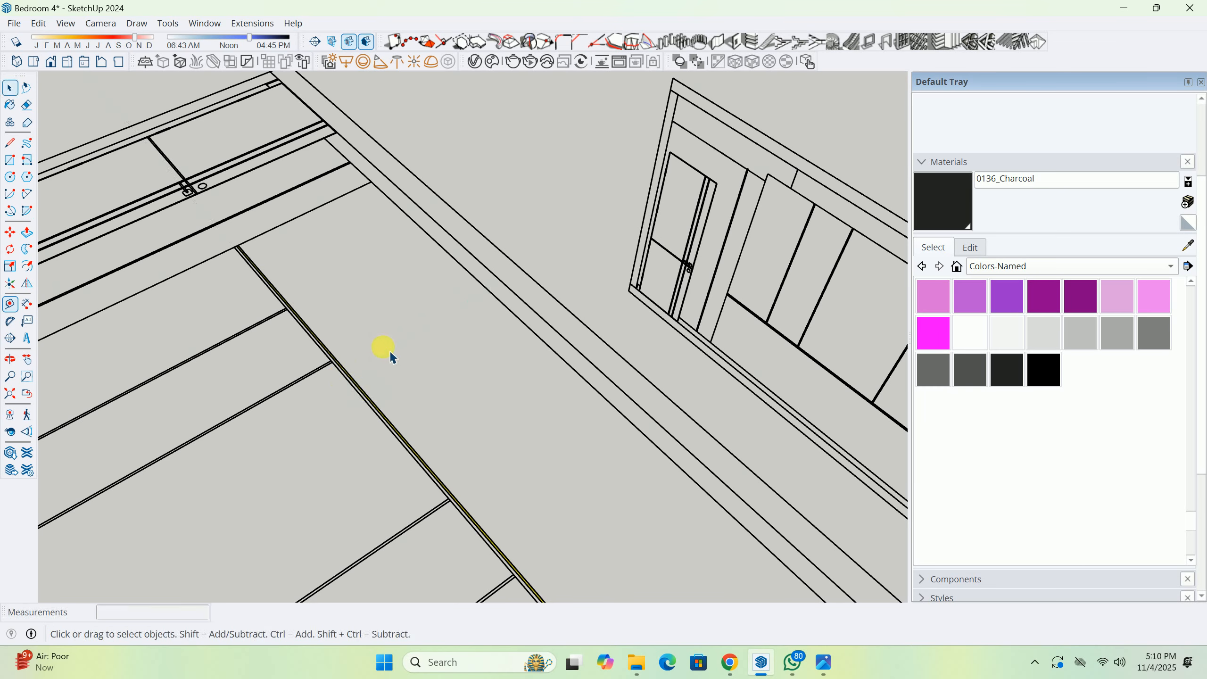
scroll(628, 270, down, 2)
click(1124, 8)
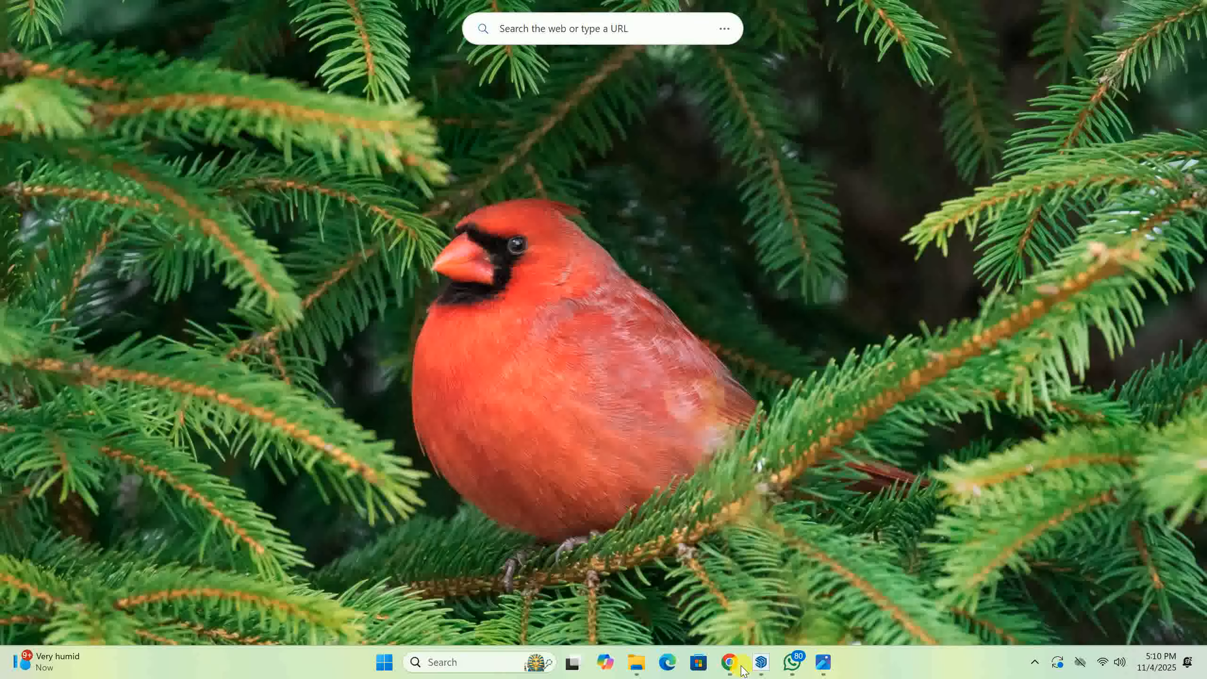
click(761, 662)
mouse_move(676, 456)
middle_down()
mouse_move(780, 361)
mouse_move(742, 326)
middle_up()
scroll(741, 324, down, 10)
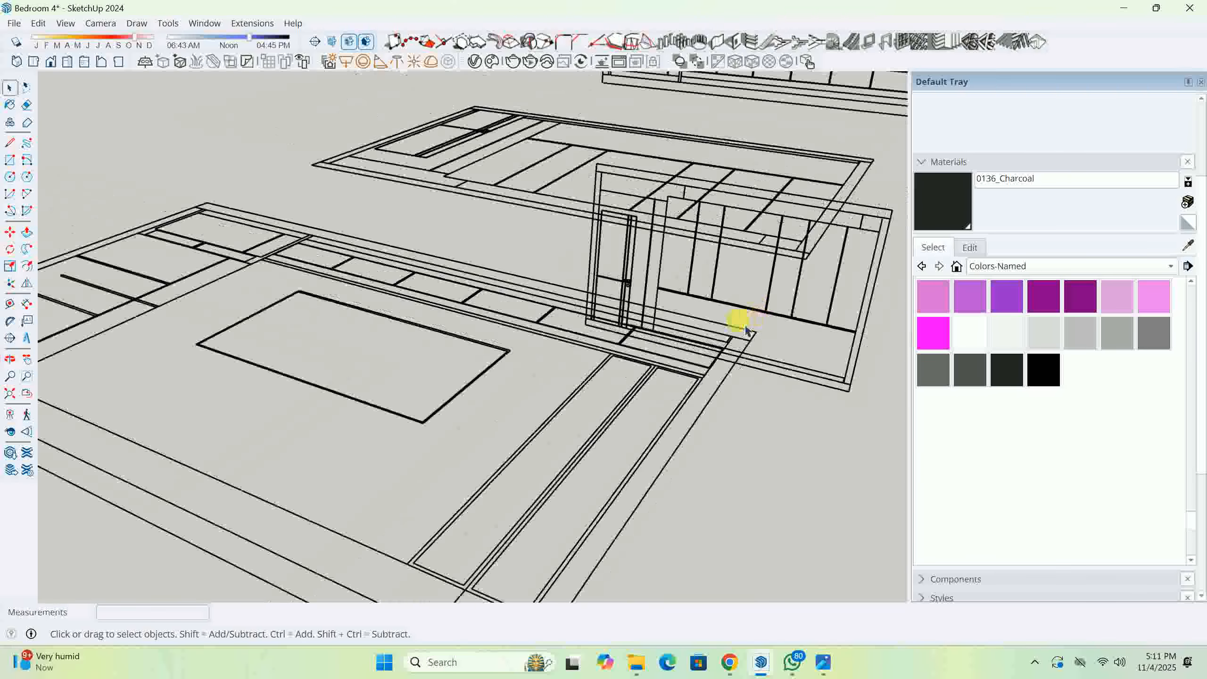
mouse_move(669, 316)
middle_down()
mouse_move(647, 334)
mouse_move(512, 276)
middle_up()
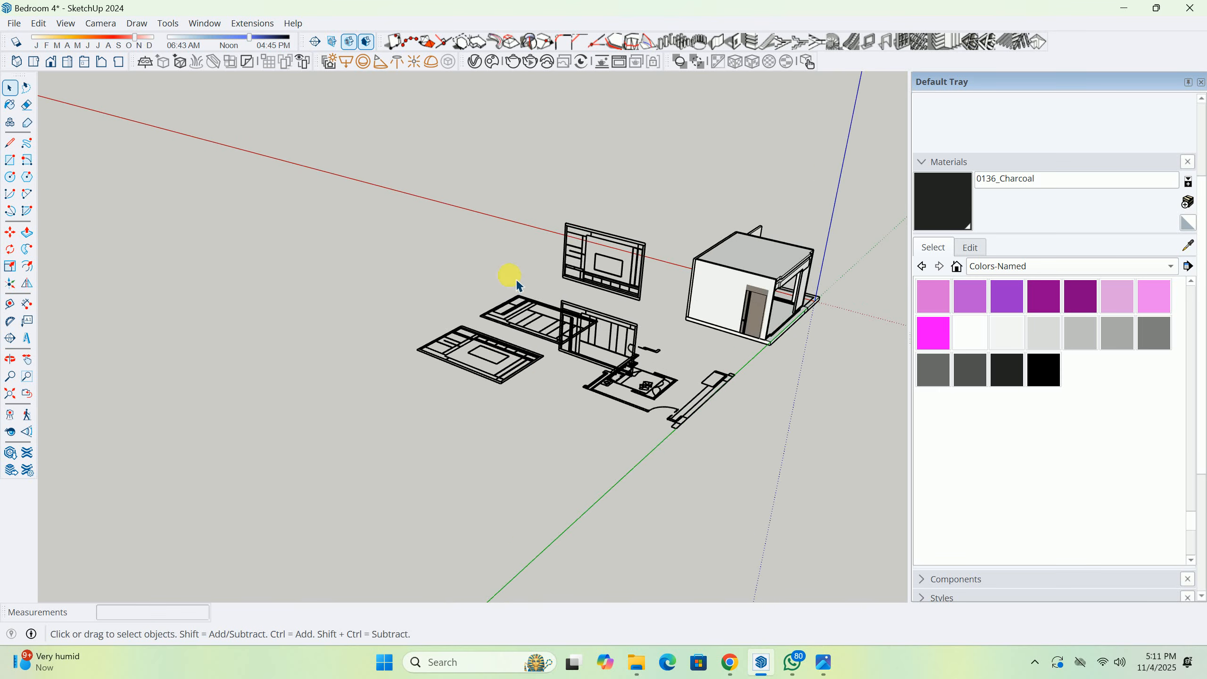
Draw a rectangle of about 485 x 1850 mm over the first vertical panel above the horizontal groove on the flat bed wall elevation.
scroll(560, 361, up, 8)
mouse_move(561, 369)
middle_down()
mouse_move(510, 401)
mouse_move(604, 456)
mouse_move(24, 406)
mouse_move(684, 498)
mouse_move(321, 459)
middle_up()
scroll(281, 369, up, 5)
middle_drag(281, 373, 426, 407)
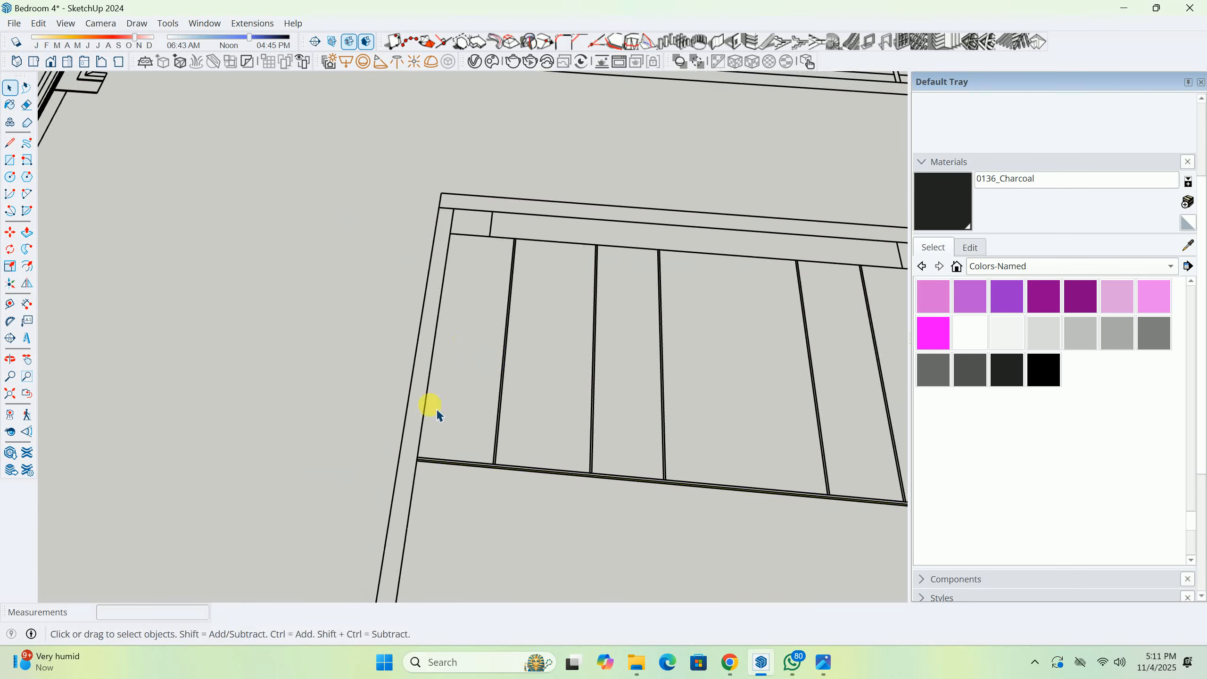
scroll(475, 458, up, 4)
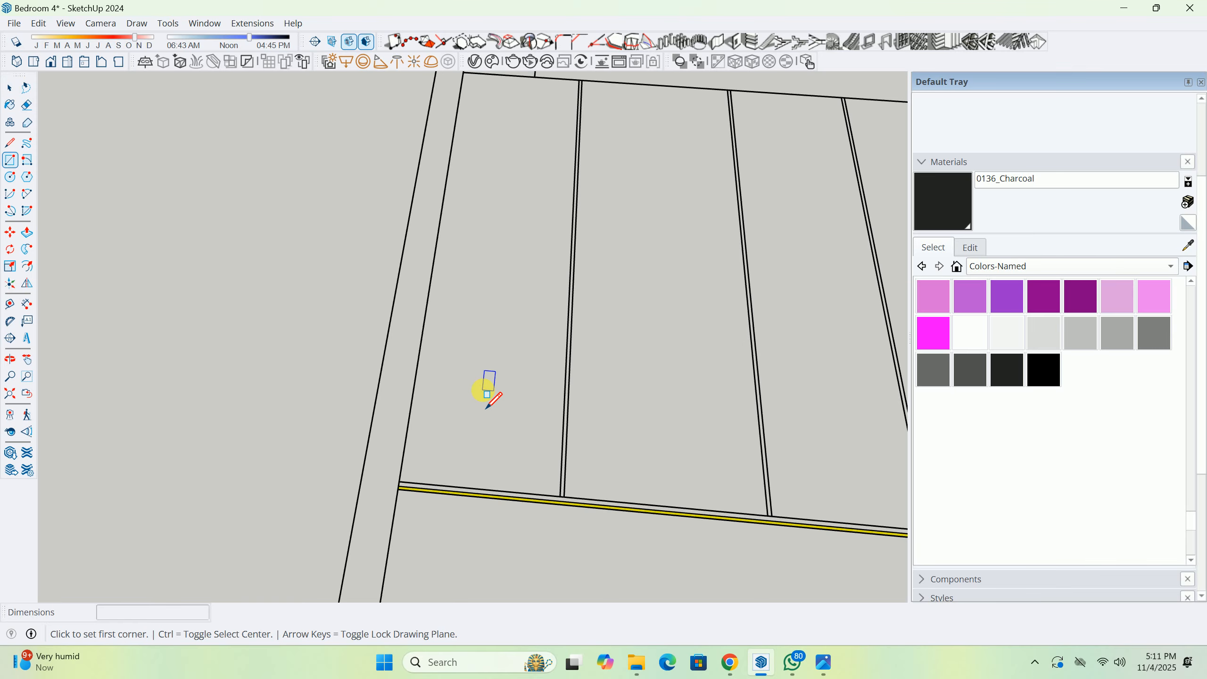
scroll(487, 348, down, 1)
shift+middle_drag(488, 247, 464, 435)
scroll(450, 297, up, 1)
click(452, 294)
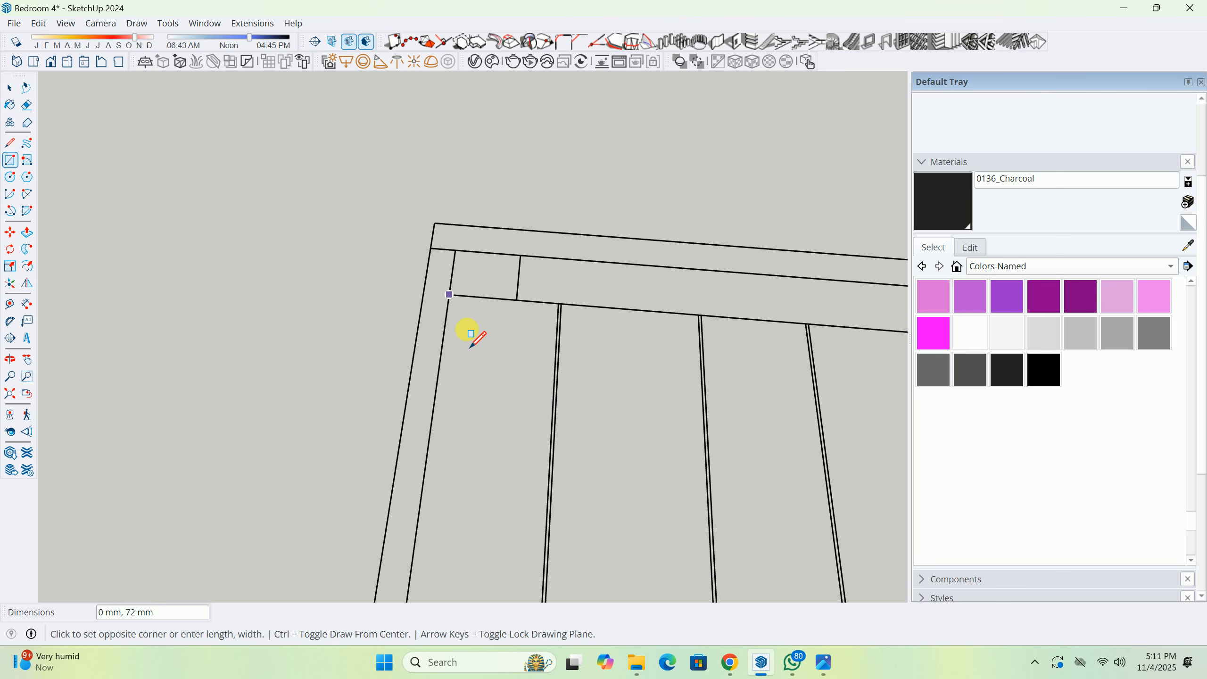
shift+middle_drag(544, 525, 507, 271)
scroll(518, 334, up, 1)
click(490, 475)
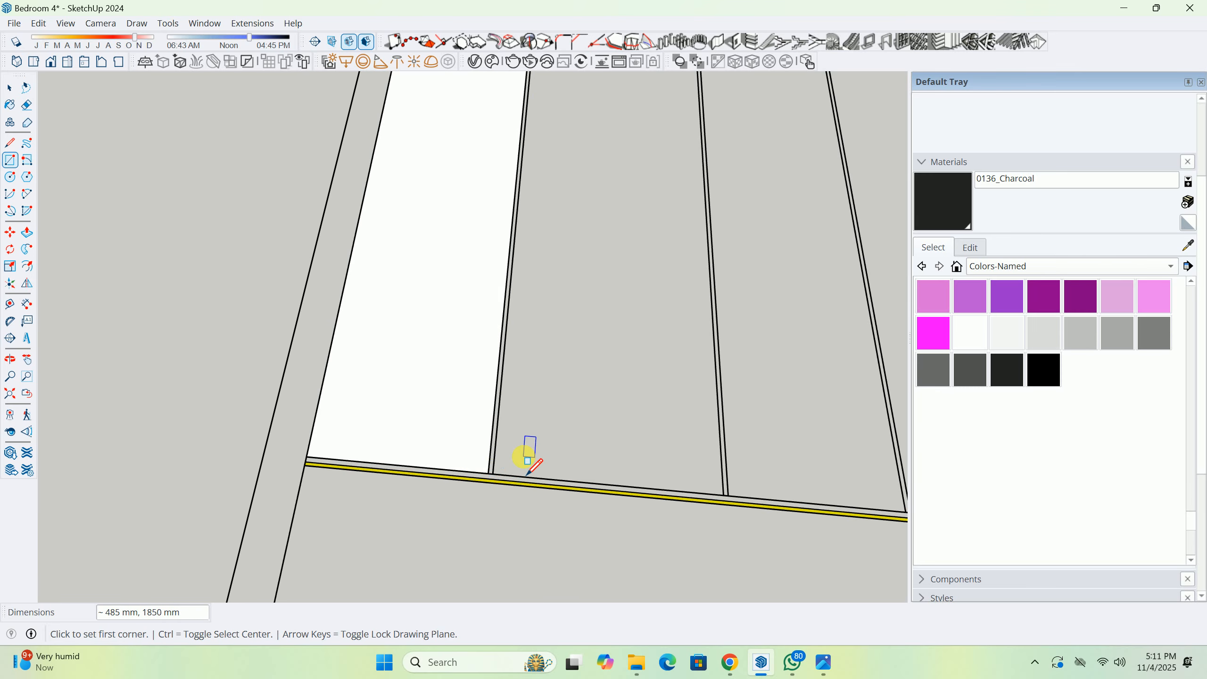
Trace the second vertical panel with a 600 x 1850 mm rectangle and the narrow third panel with another rectangle.
click(502, 478)
shift+middle_drag(733, 178, 428, 285)
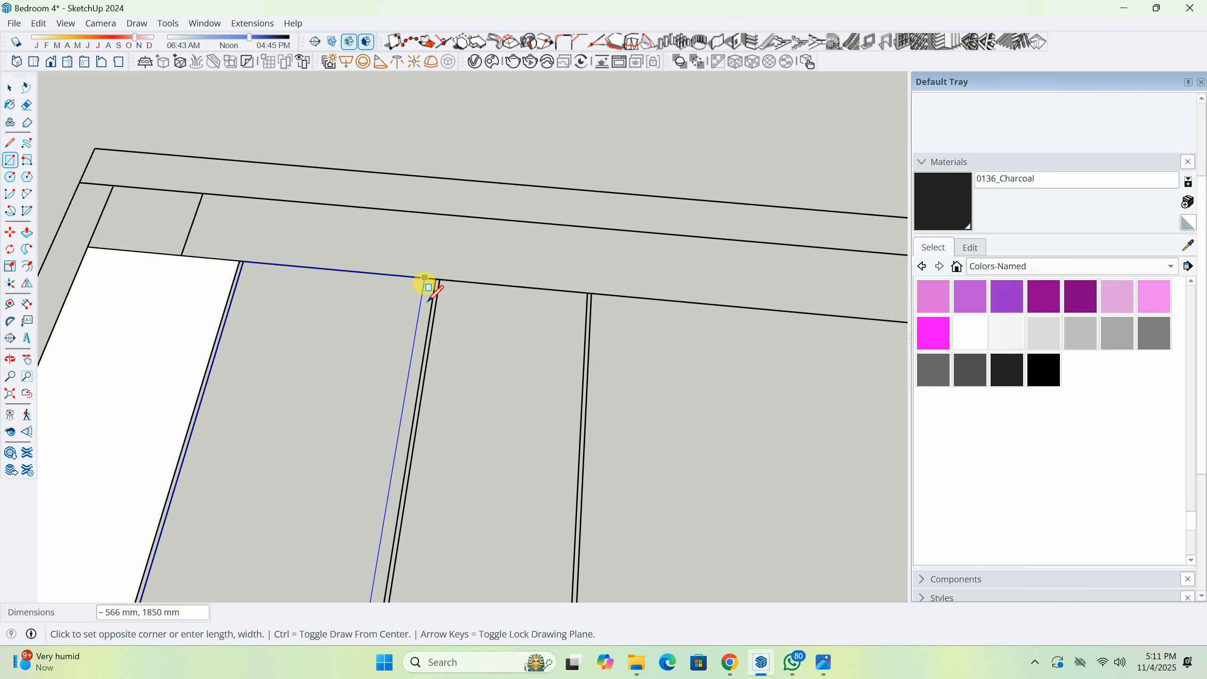
click(436, 284)
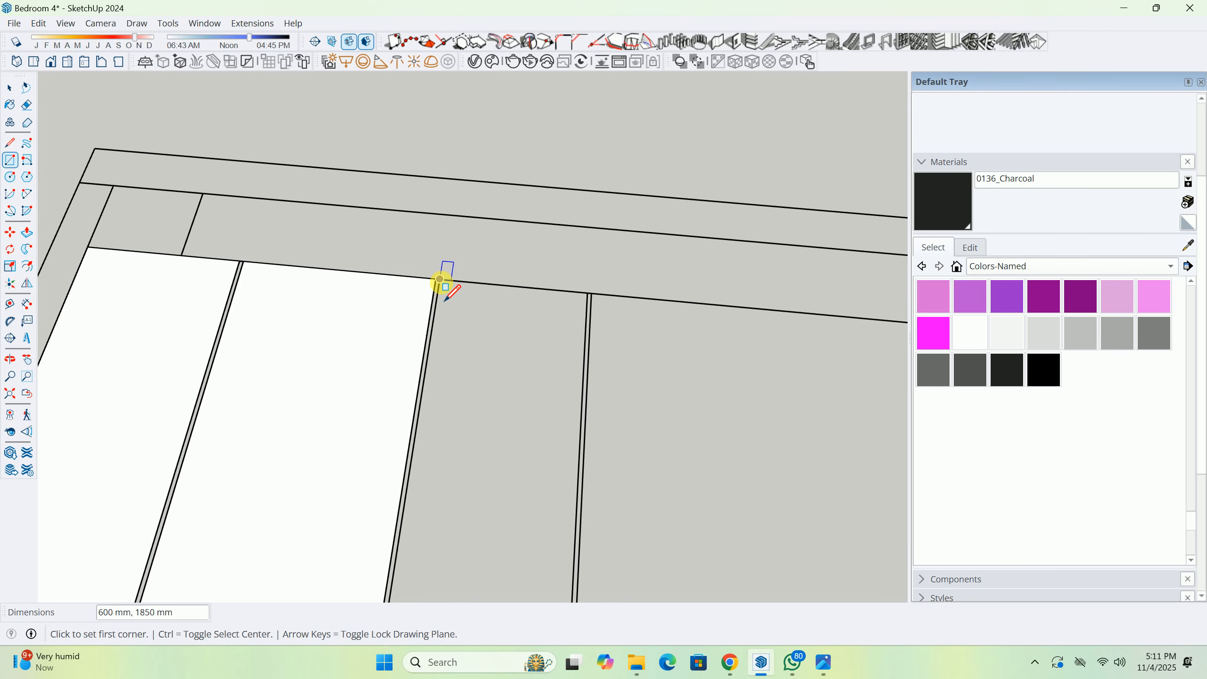
shift+middle_drag(538, 447, 483, 266)
shift+middle_drag(484, 453, 396, 315)
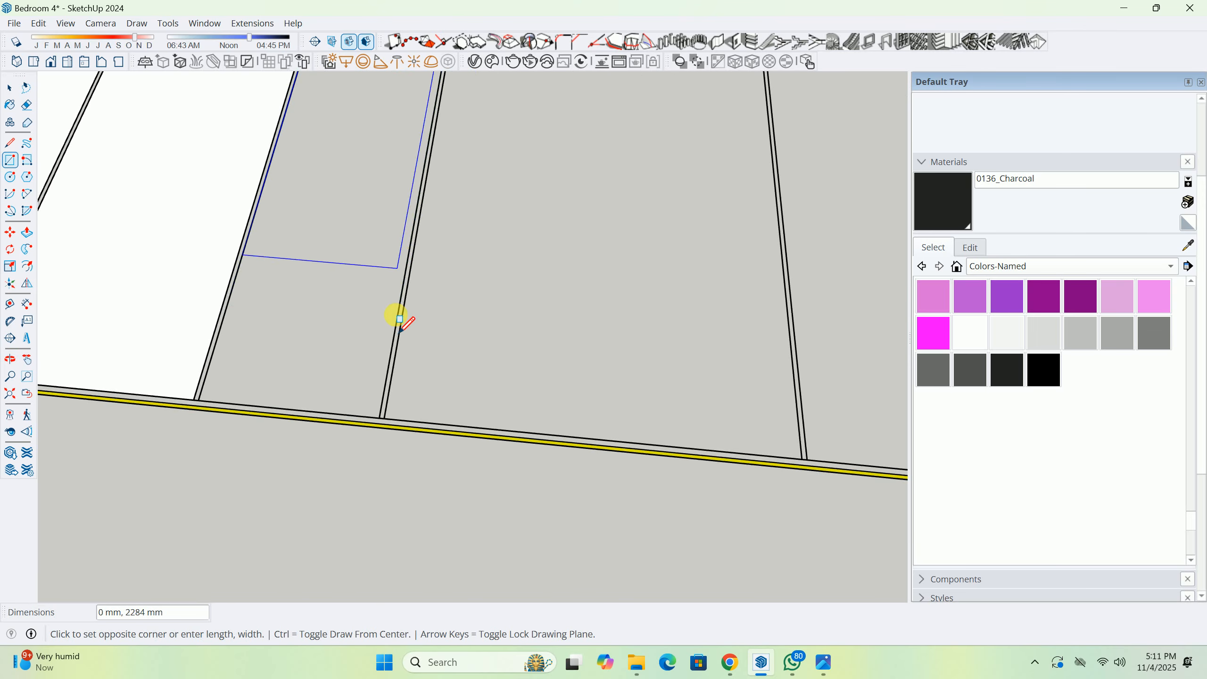
click(383, 418)
Trace the wide fourth panel with a rectangle of about 1000 x 1850 mm and outline the narrow fifth panel on the elevation.
click(386, 418)
shift+middle_drag(685, 185, 398, 400)
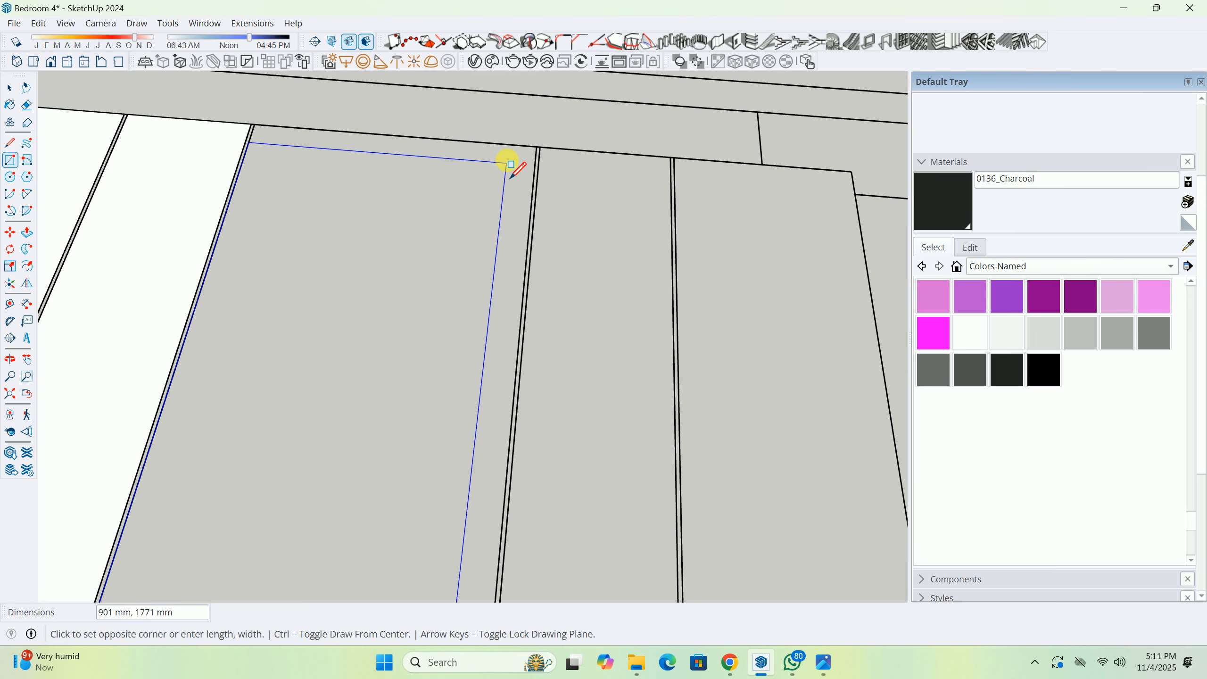
click(537, 147)
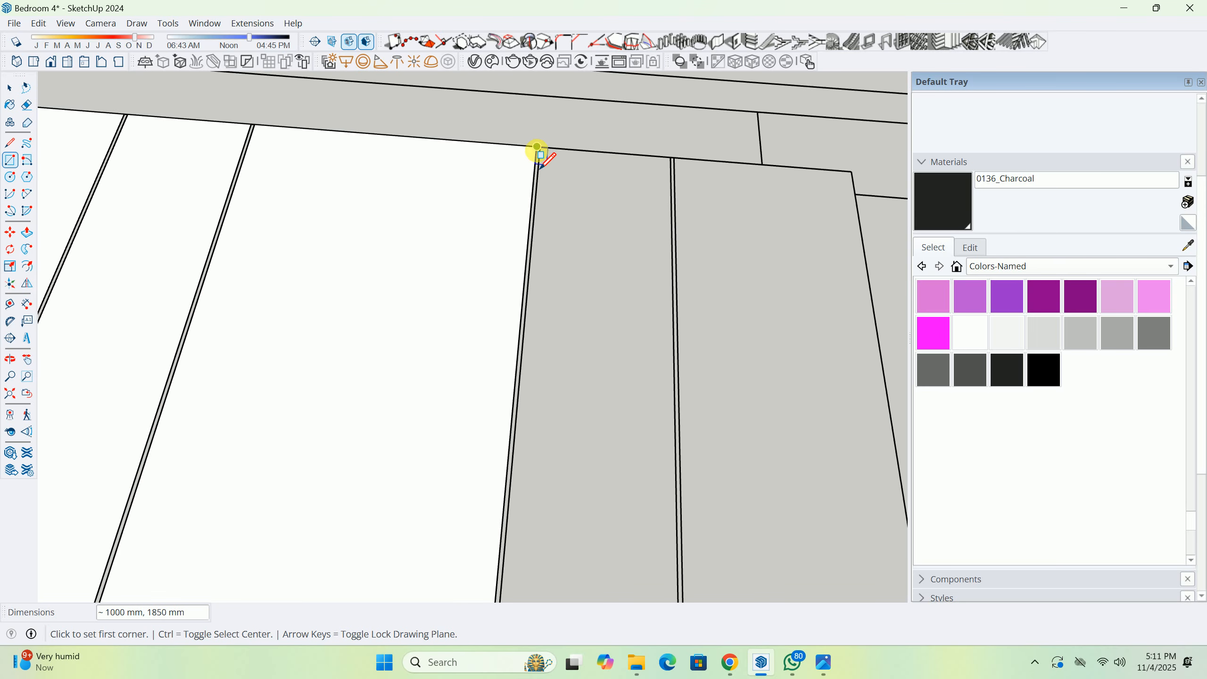
scroll(545, 158, down, 1)
shift+middle_drag(639, 292, 589, 93)
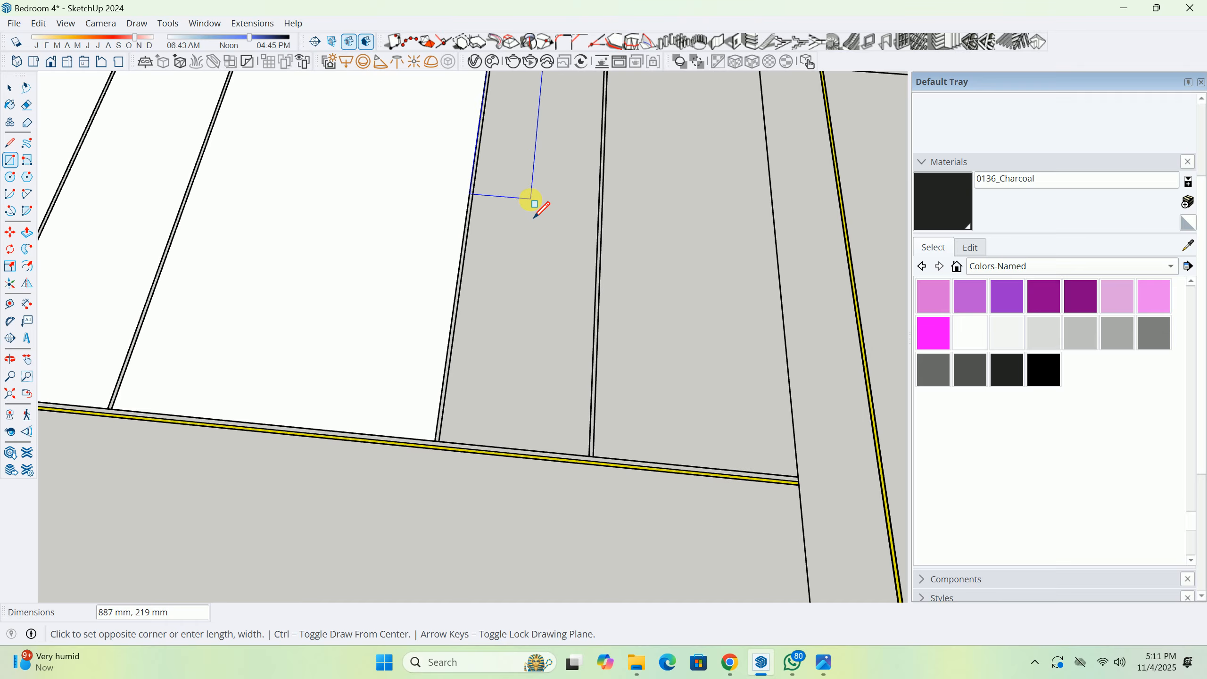
shift+middle_drag(460, 412, 534, 323)
Draw a 600 x 1850 mm rectangle over the last vertical panel, ending at the groove line.
click(536, 318)
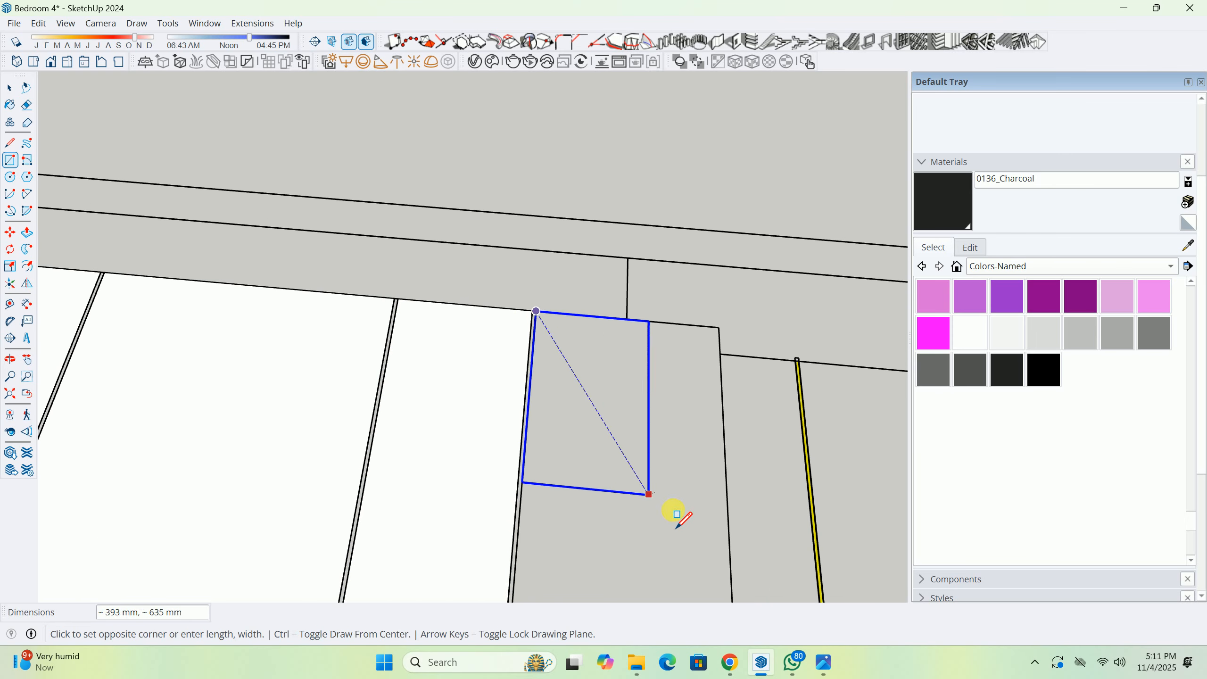
scroll(678, 518, down, 1)
shift+middle_drag(684, 532, 618, 295)
scroll(641, 551, down, 1)
shift+middle_drag(642, 580, 561, 297)
scroll(563, 262, up, 2)
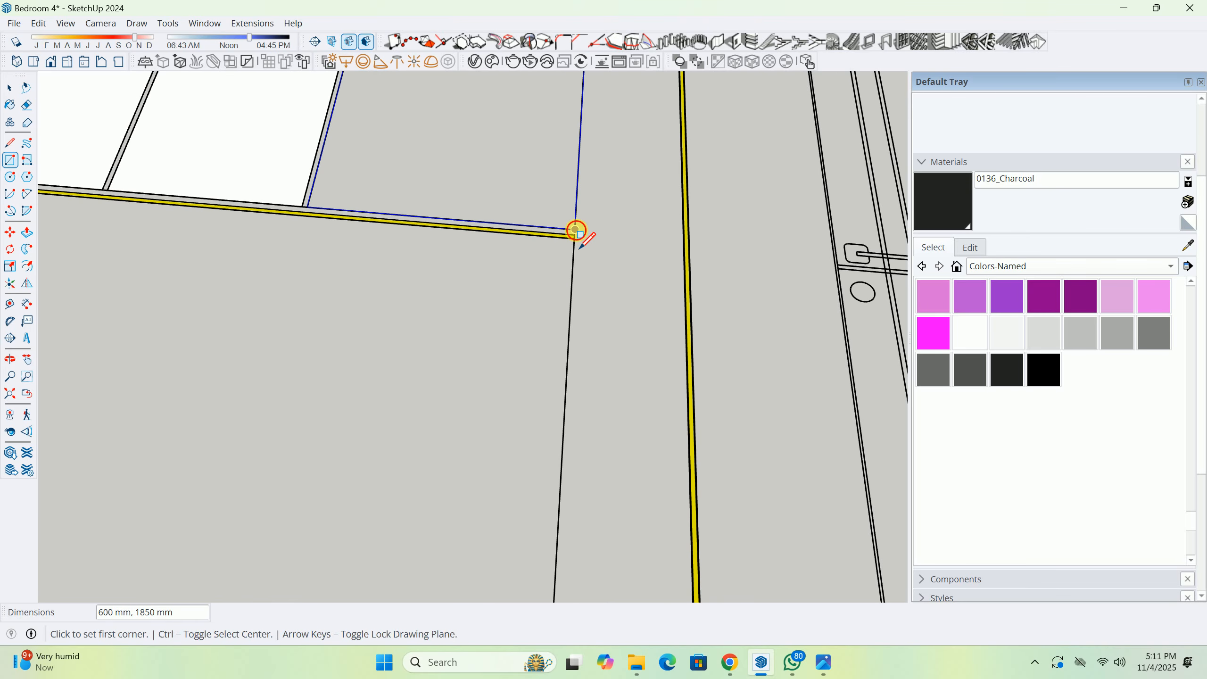
click(577, 231)
Select all six vertical panel faces on the elevation and make them one group.
key(space)
scroll(519, 202, down, 3)
shift+middle_drag(495, 147, 722, 402)
double_click(693, 313)
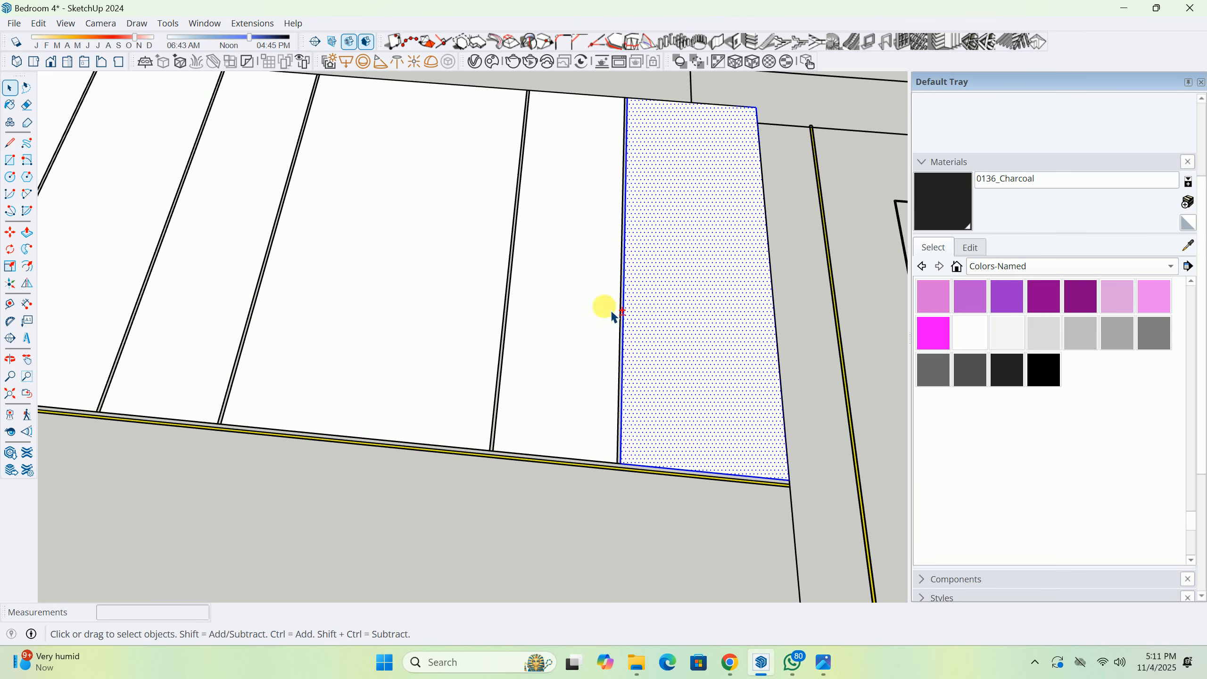
ctrl+click(613, 316)
ctrl+click(376, 278)
shift+middle_drag(339, 293, 670, 324)
shift+click(613, 326)
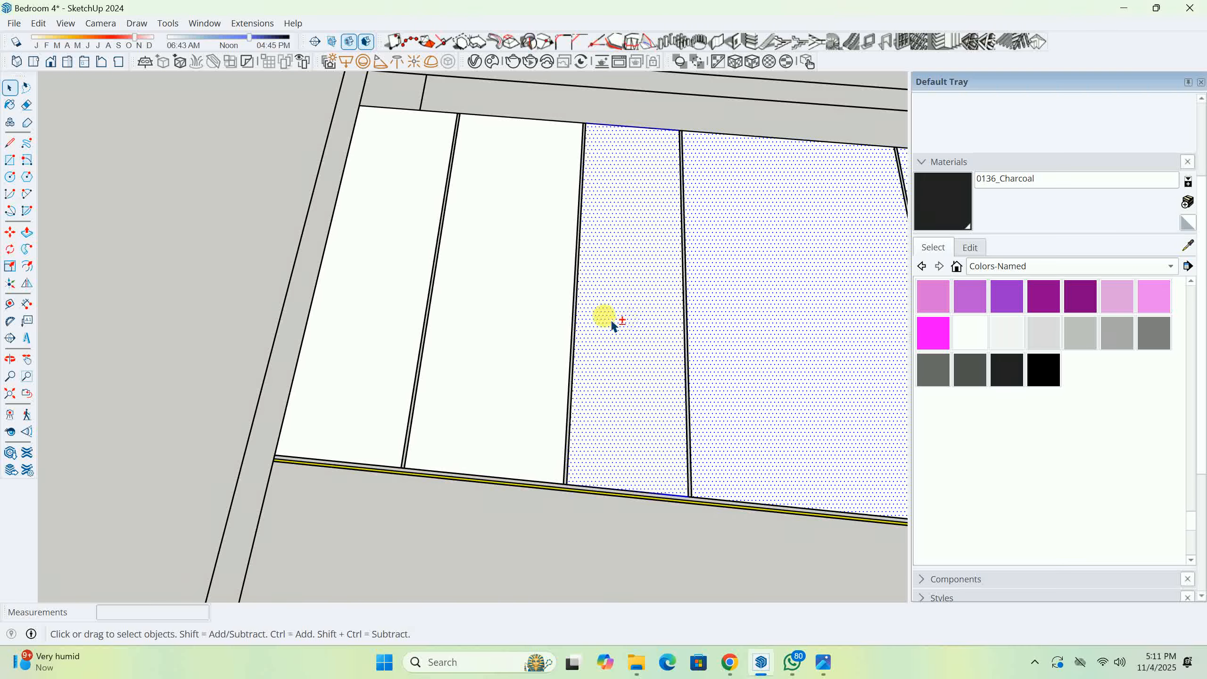
ctrl+click(378, 279)
right_click(377, 279)
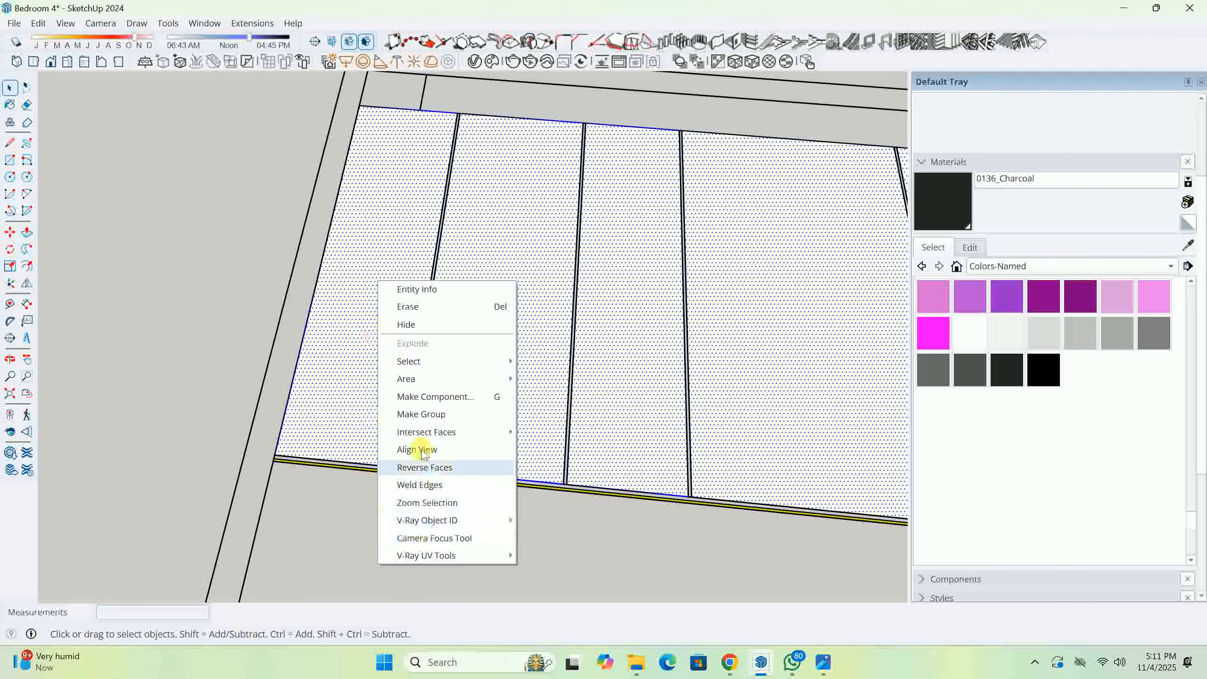
click(417, 418)
Rotate the vertical panel group upright about its lower edge so it stands on the flat elevation.
middle_drag(237, 410, 729, 378)
key(q)
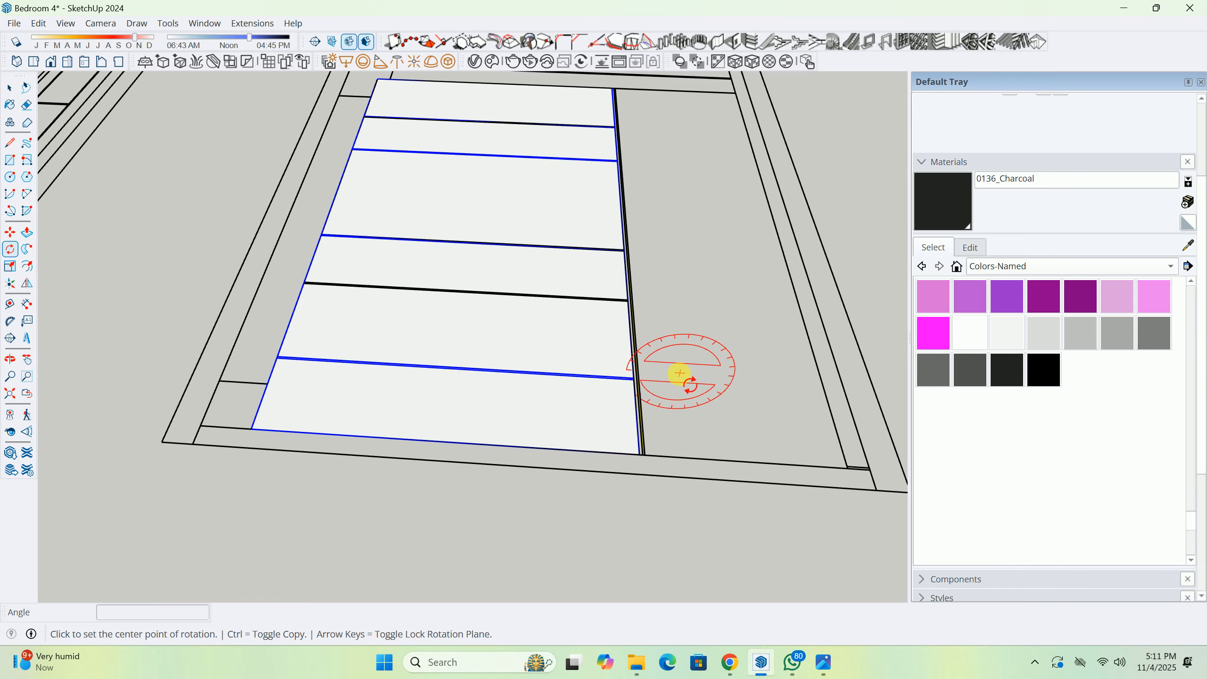
click(640, 455)
click(565, 449)
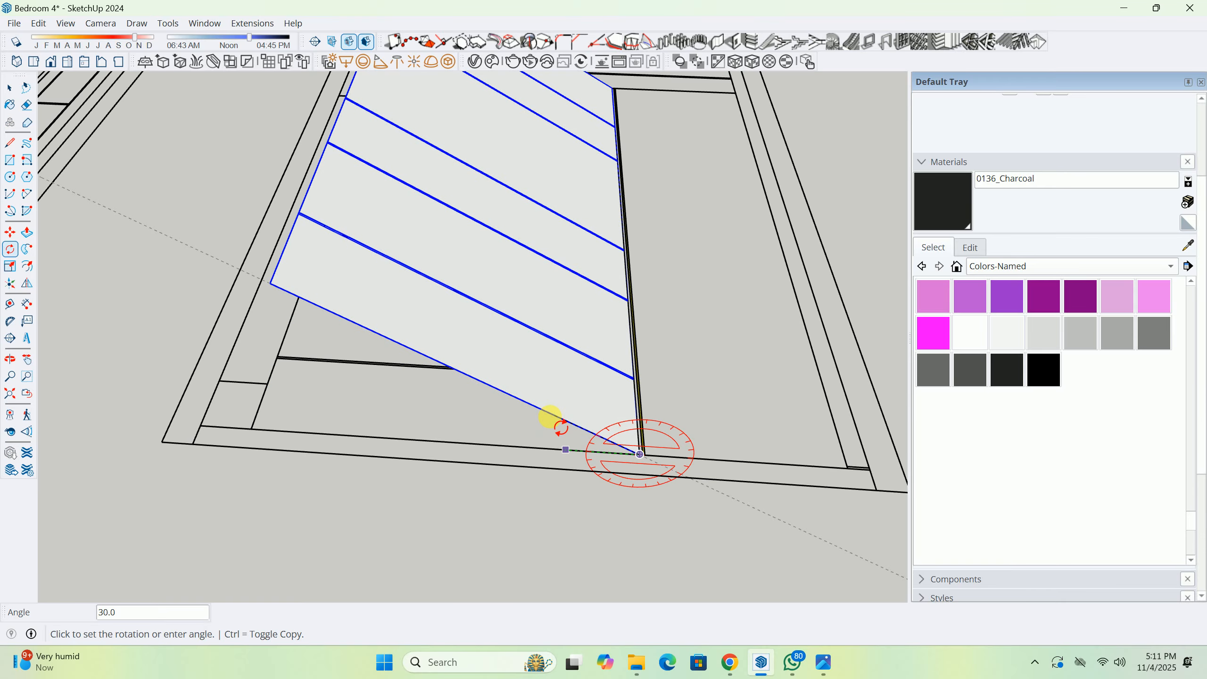
key(Return)
scroll(550, 418, down, 3)
middle_drag(550, 418, 484, 380)
scroll(466, 329, down, 3)
key(space)
scroll(486, 338, down, 3)
scroll(484, 379, up, 4)
scroll(423, 360, up, 2)
Rotate the standing panel group around the vertical axis at its lower corner to match the bed wall's direction.
key(q)
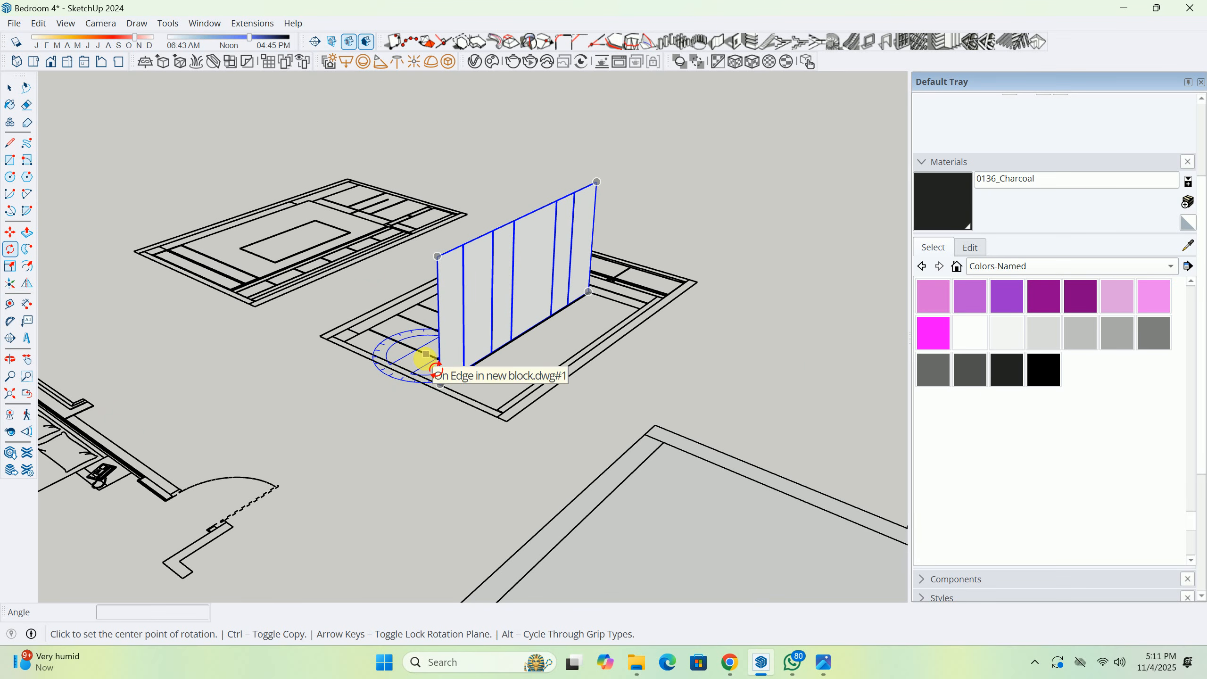
scroll(426, 354, up, 2)
click(449, 397)
click(505, 361)
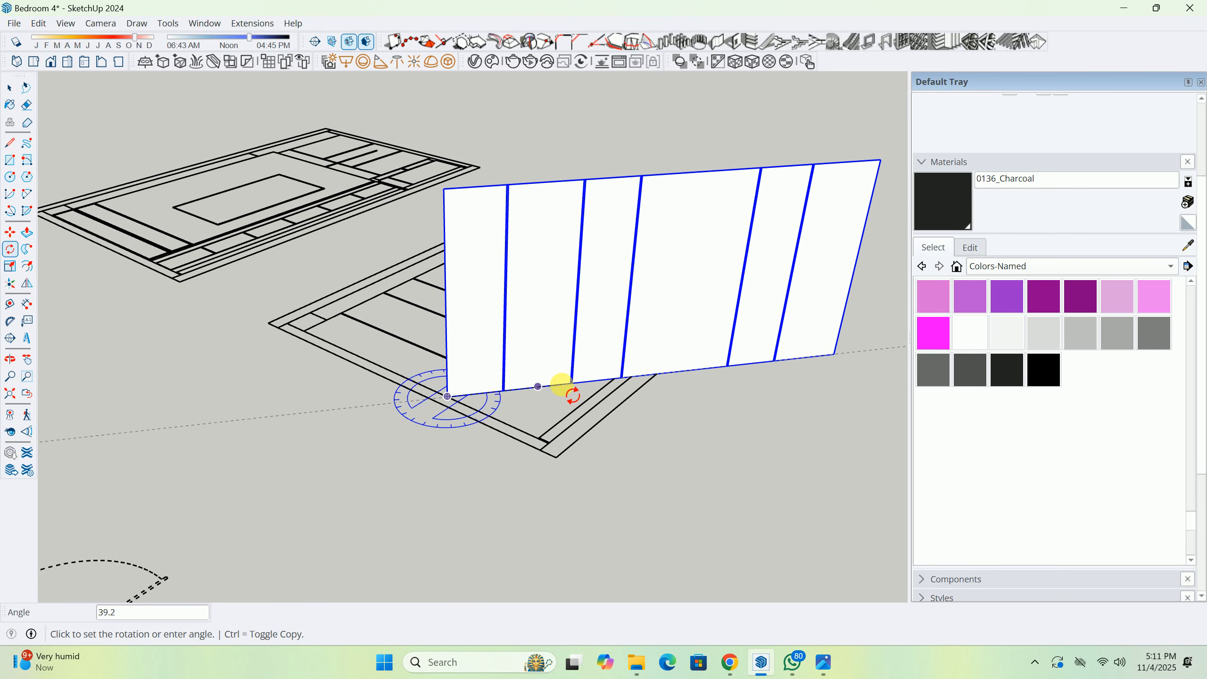
click(561, 385)
scroll(487, 407, up, 3)
Move the panel group by its lower corner onto the top of the lower back panel on the room's bed wall.
key(m)
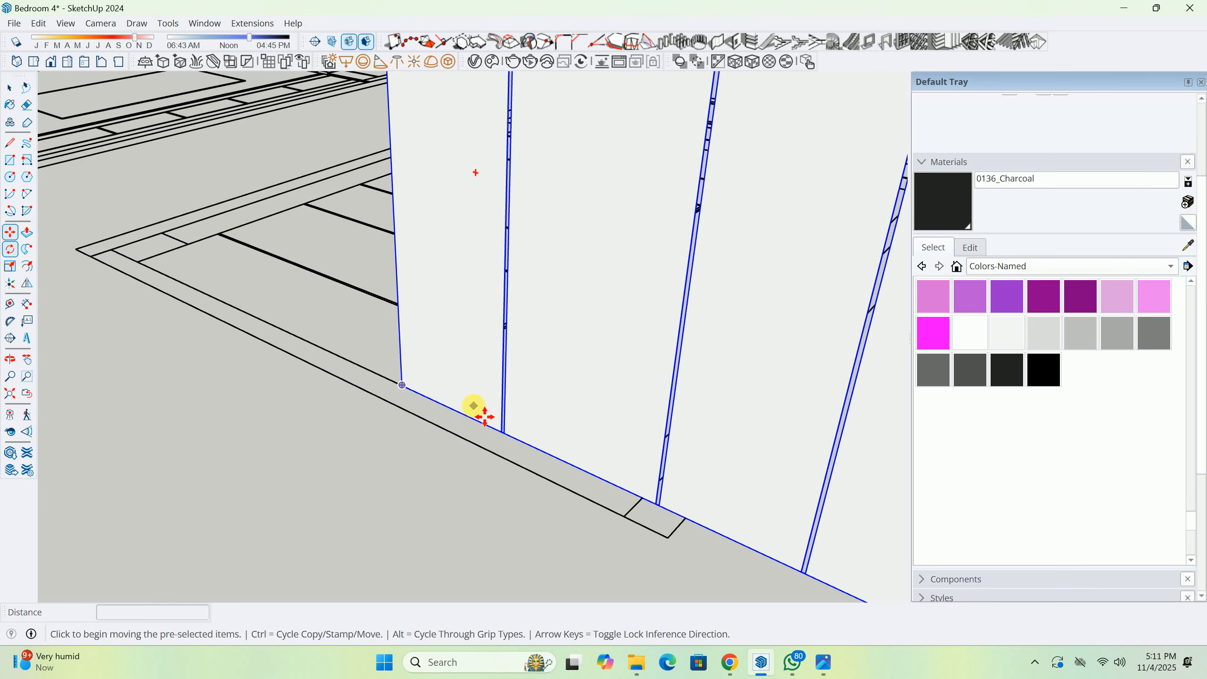
scroll(478, 410, up, 2)
click(354, 375)
middle_drag(376, 352, 503, 294)
scroll(502, 296, down, 6)
scroll(470, 309, down, 5)
middle_drag(622, 380, 537, 323)
scroll(559, 299, up, 8)
scroll(533, 260, up, 5)
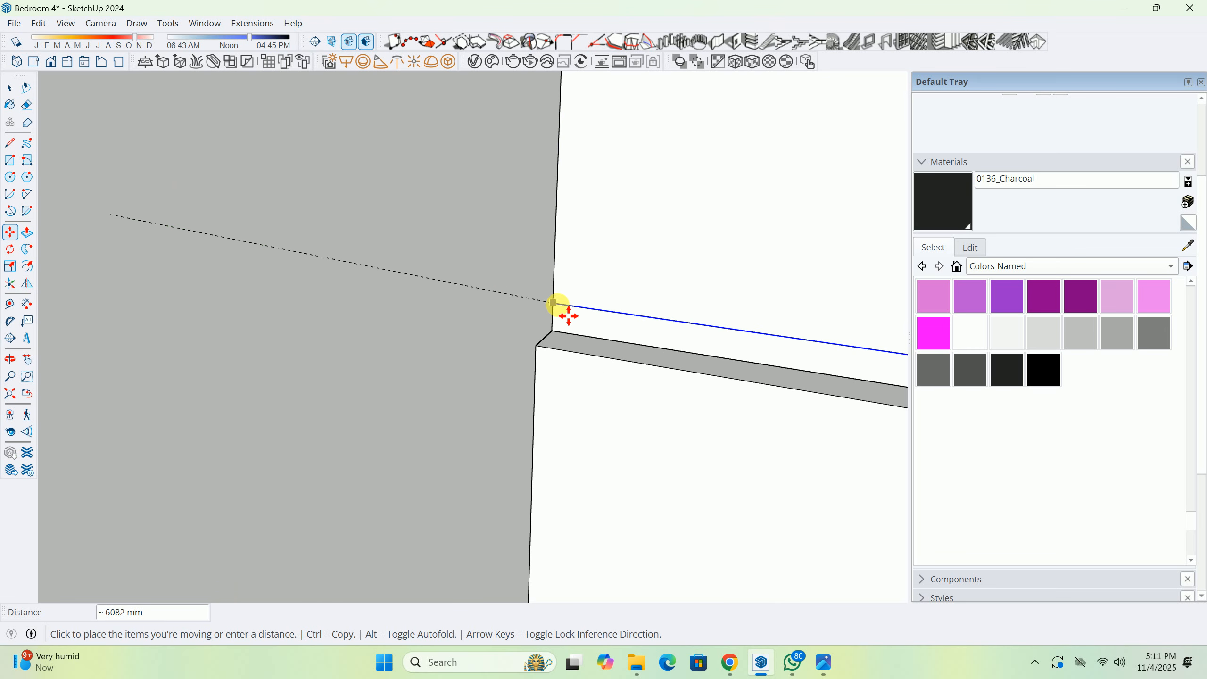
click(562, 345)
mouse_move(544, 369)
middle_down()
mouse_move(542, 383)
mouse_move(566, 370)
middle_up()
click(564, 332)
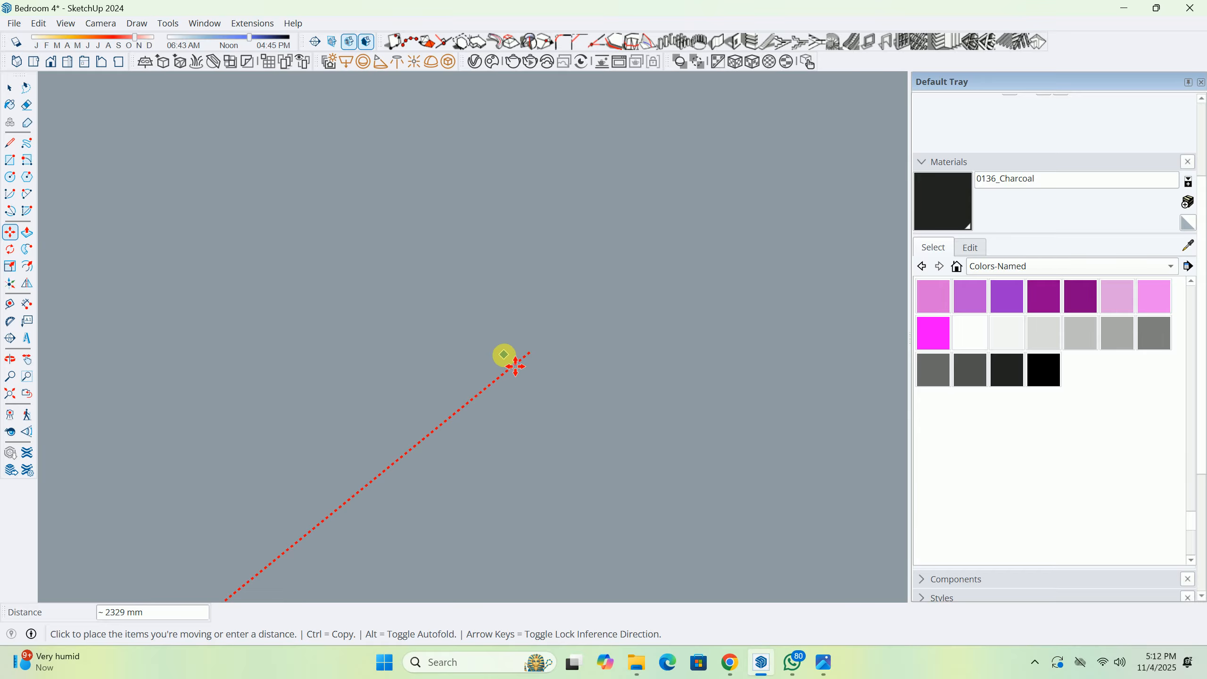
key(space)
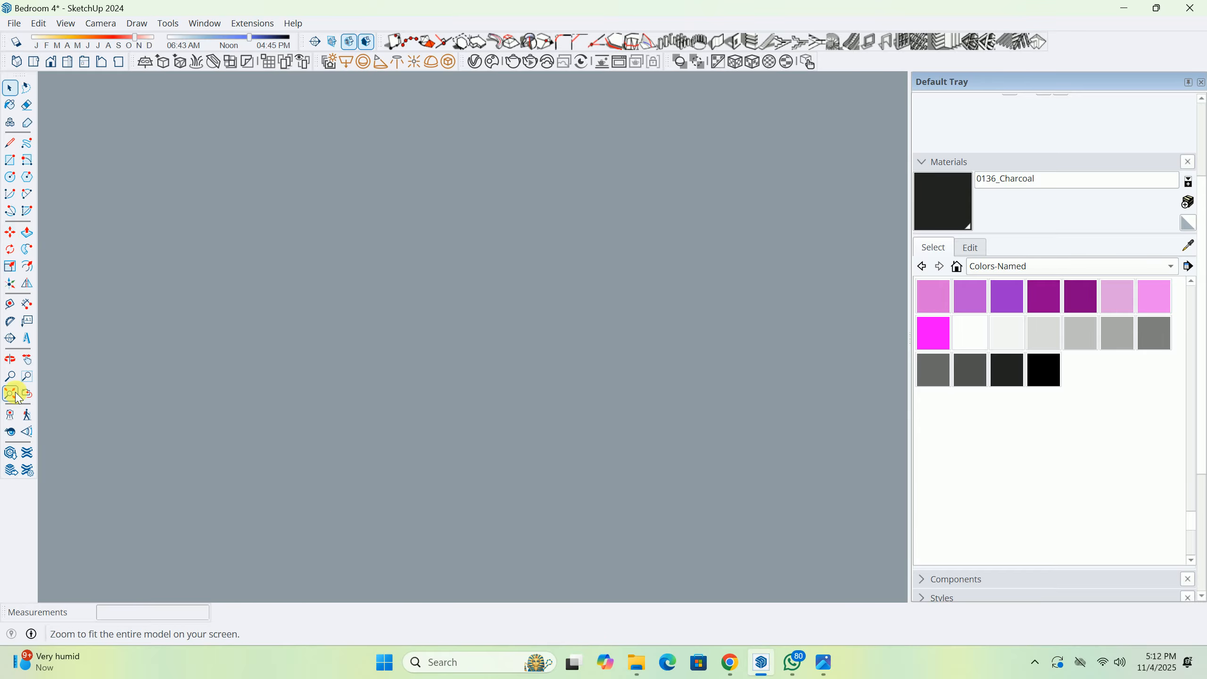
Examine the thin panel strip and the small panel gaps beside the yellow light line on the floor plan's bed wall.
click(10, 394)
scroll(377, 234, up, 3)
scroll(534, 466, up, 5)
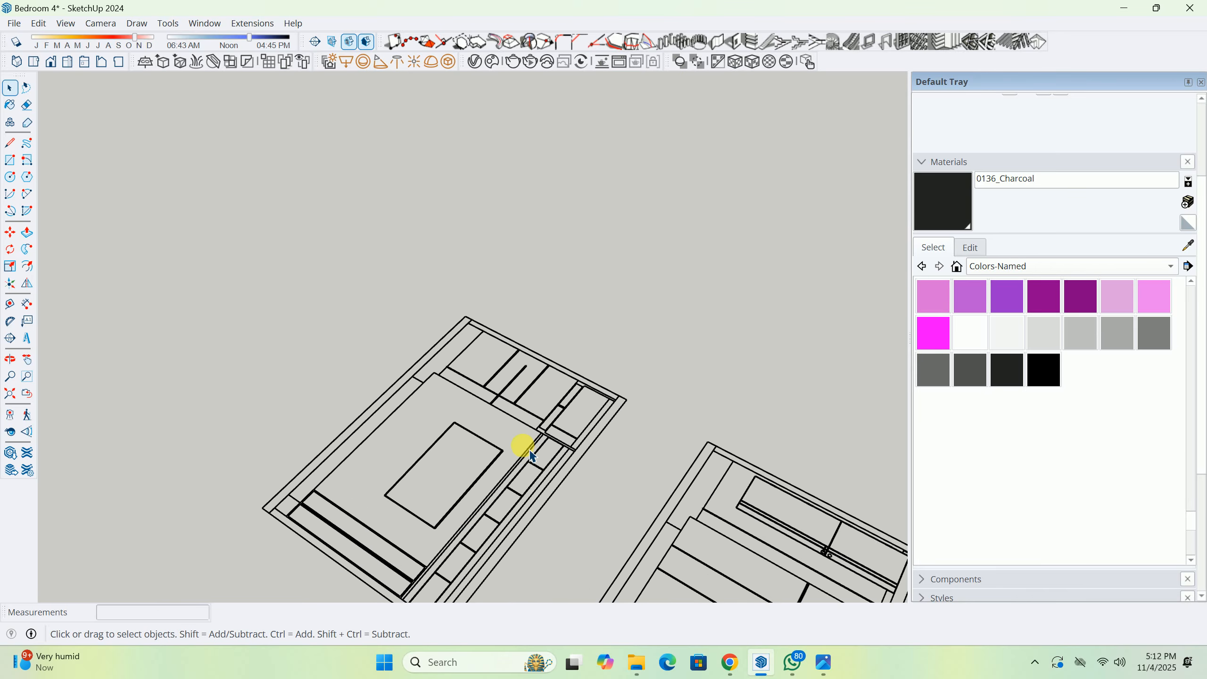
scroll(529, 451, up, 1)
shift+middle_drag(529, 452, 358, 353)
scroll(420, 296, up, 1)
scroll(420, 297, down, 4)
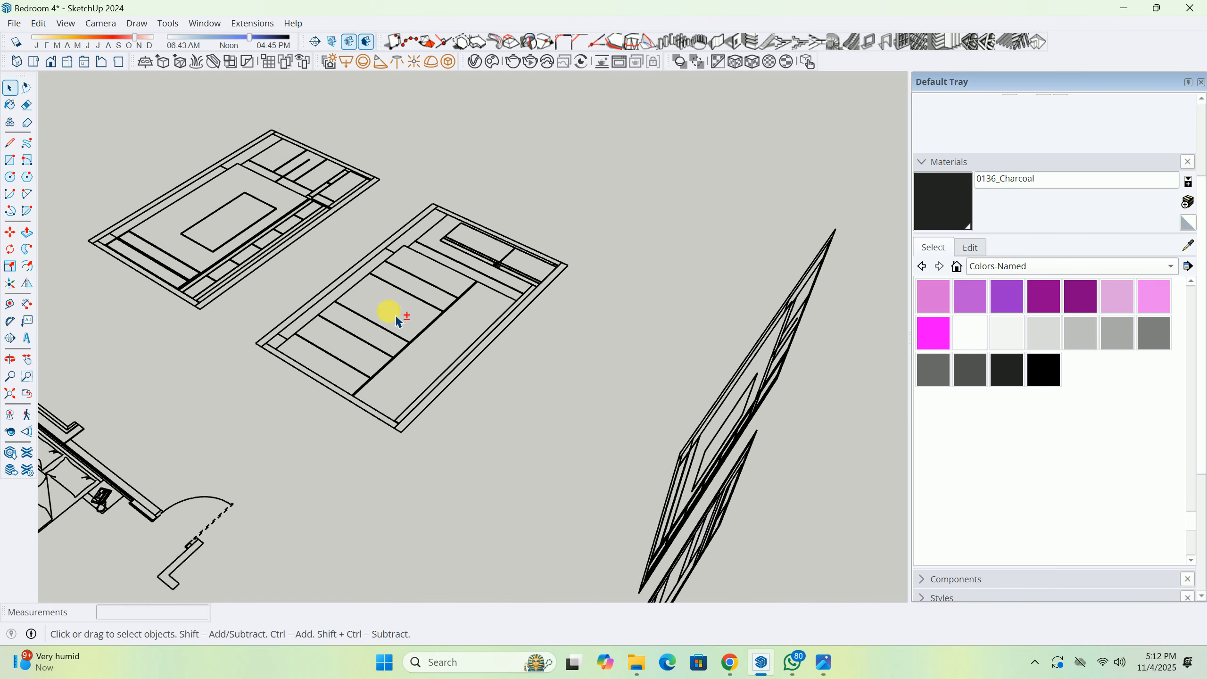
scroll(396, 316, down, 2)
shift+middle_drag(613, 368, 932, 373)
scroll(453, 340, up, 16)
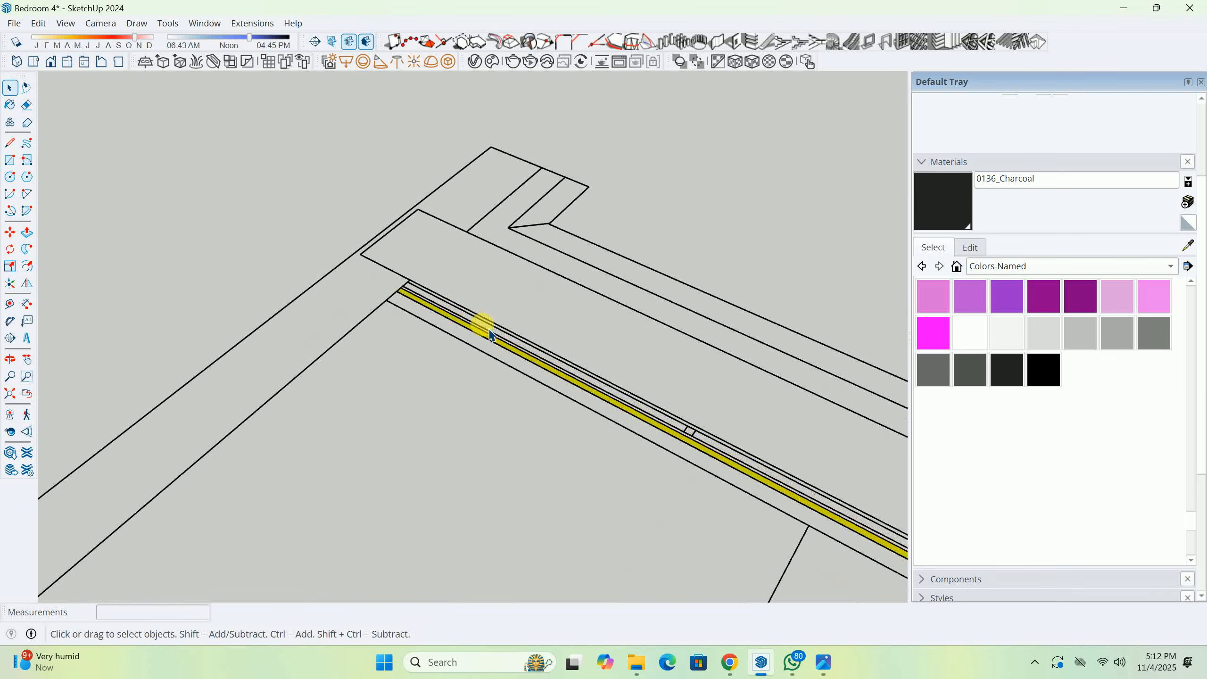
scroll(732, 446, up, 3)
key(t)
scroll(658, 440, up, 6)
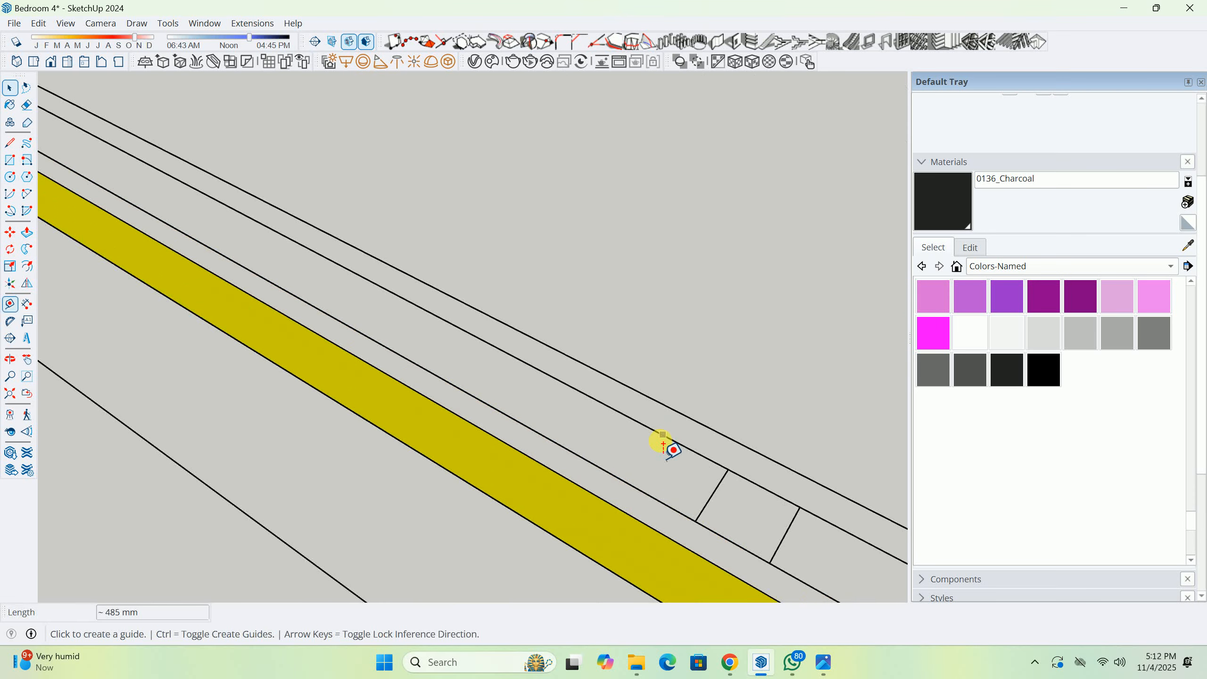
middle_drag(684, 420, 448, 408)
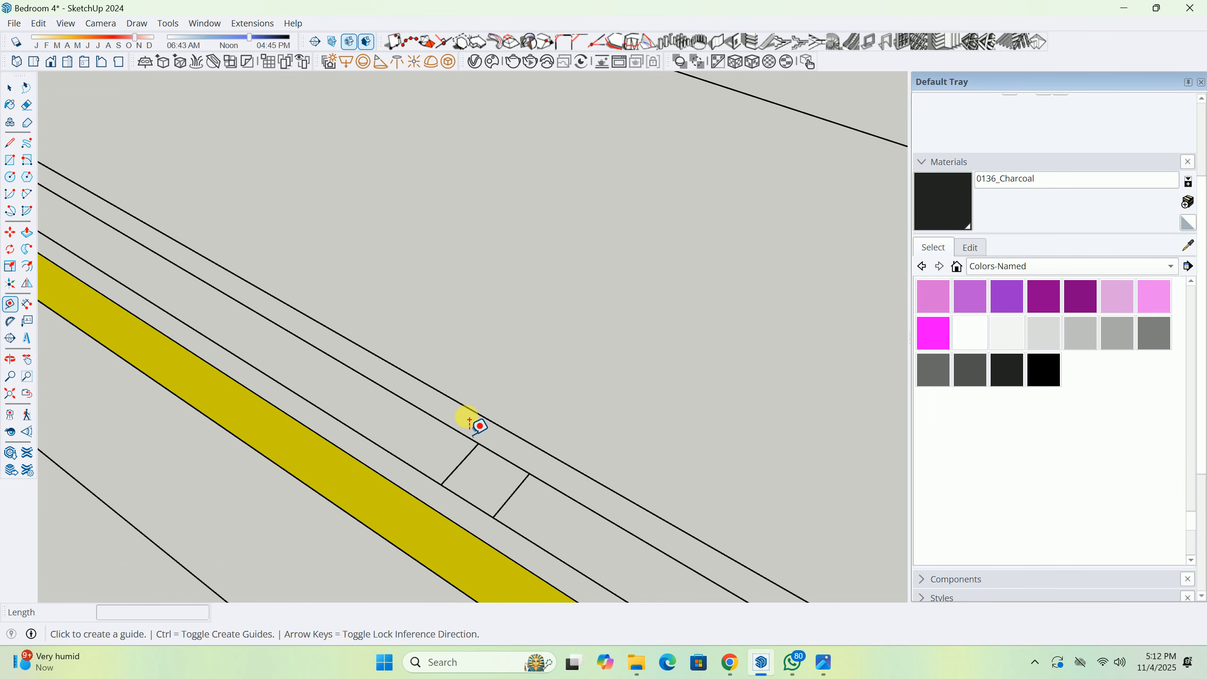
scroll(469, 421, down, 4)
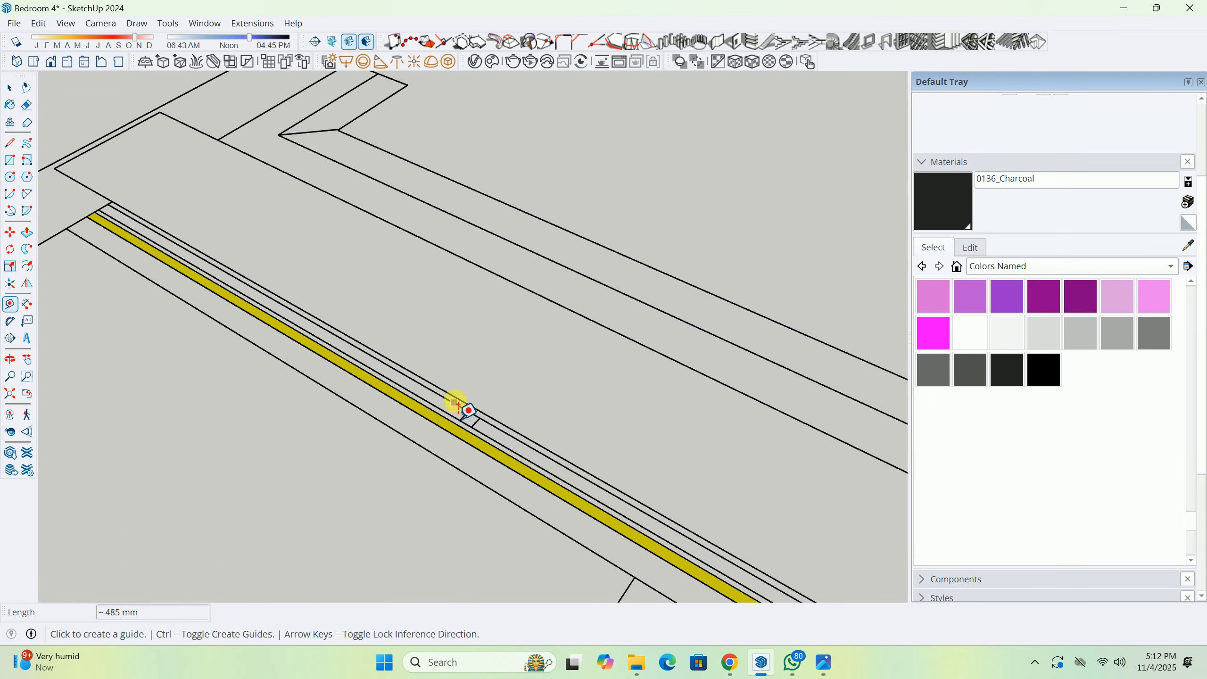
scroll(459, 412, down, 5)
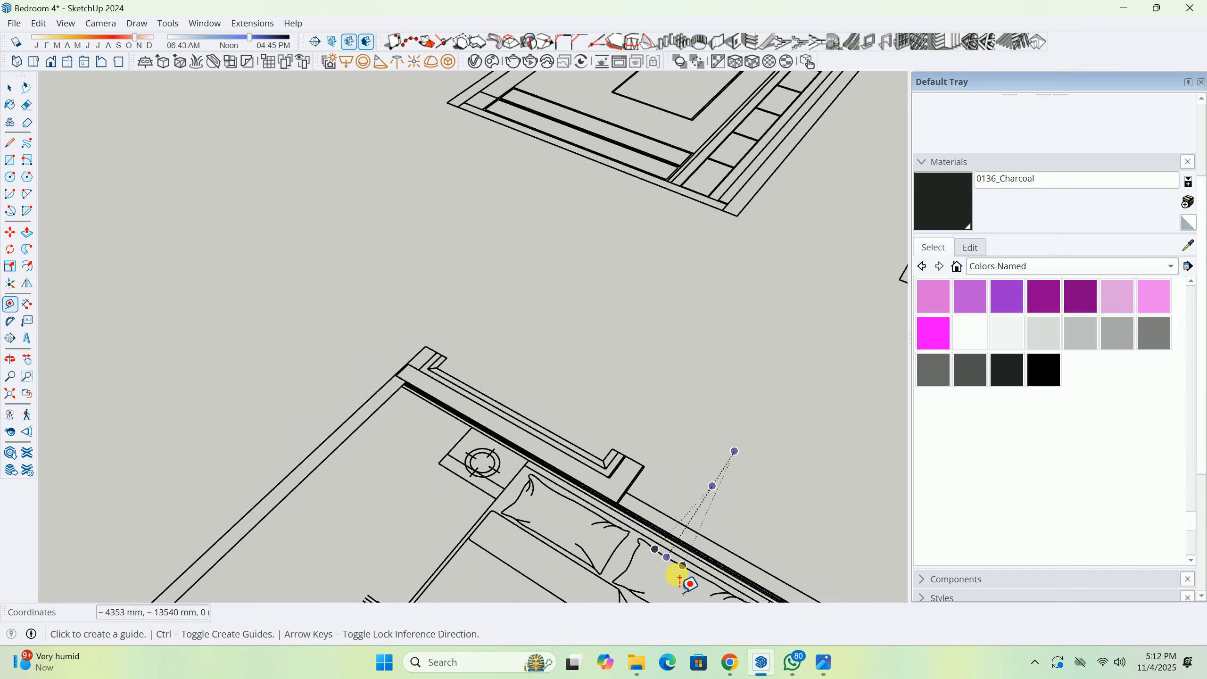
Measure the thickness of the thin panel strip beside the yellow light line on the floor plan.
scroll(680, 578, up, 8)
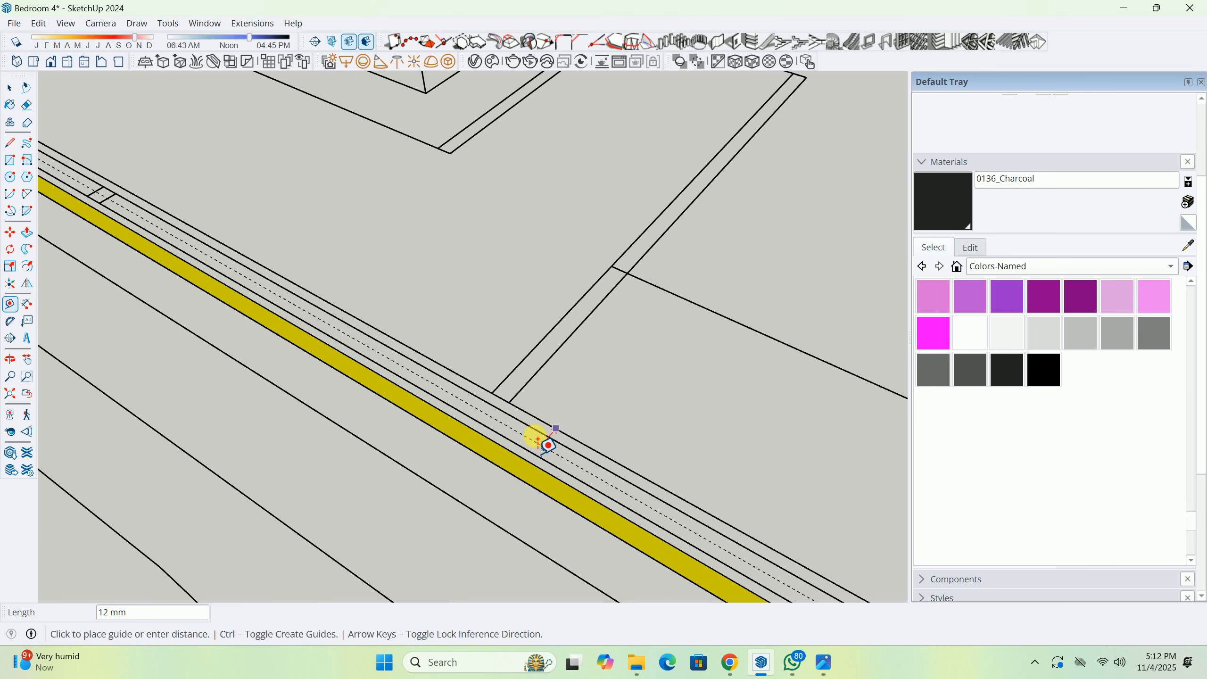
key(space)
key(t)
click(533, 442)
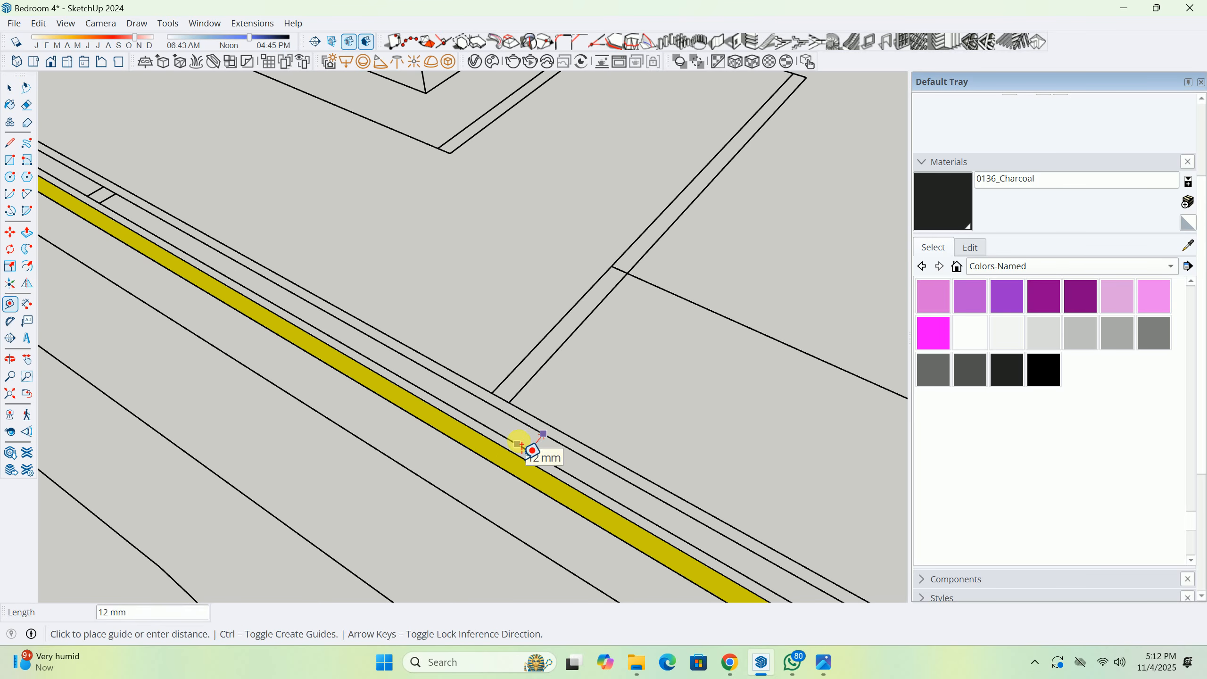
key(space)
Open the upper panel group on the bed wall for editing and extrude its first vertical panel by 12 mm.
scroll(652, 385, down, 6)
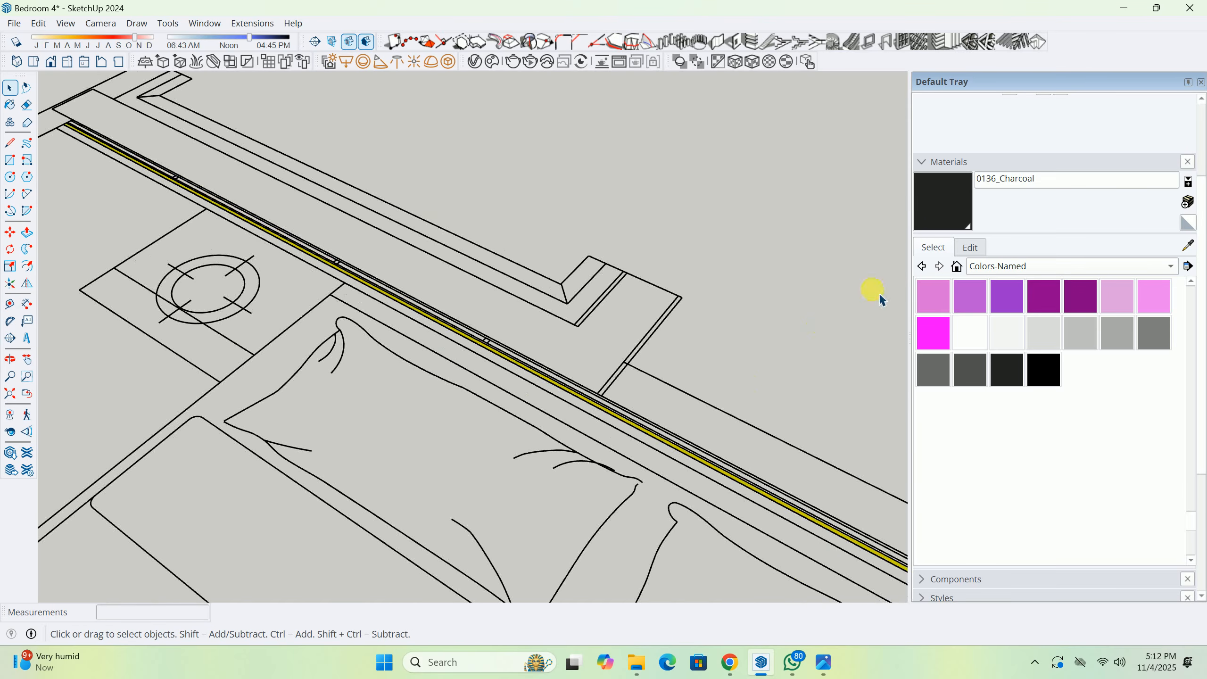
scroll(588, 401, down, 5)
middle_drag(576, 451, 652, 240)
scroll(658, 332, up, 4)
middle_drag(670, 418, 634, 536)
scroll(690, 332, up, 2)
double_click(690, 332)
key(space)
scroll(512, 350, down, 2)
scroll(539, 342, up, 8)
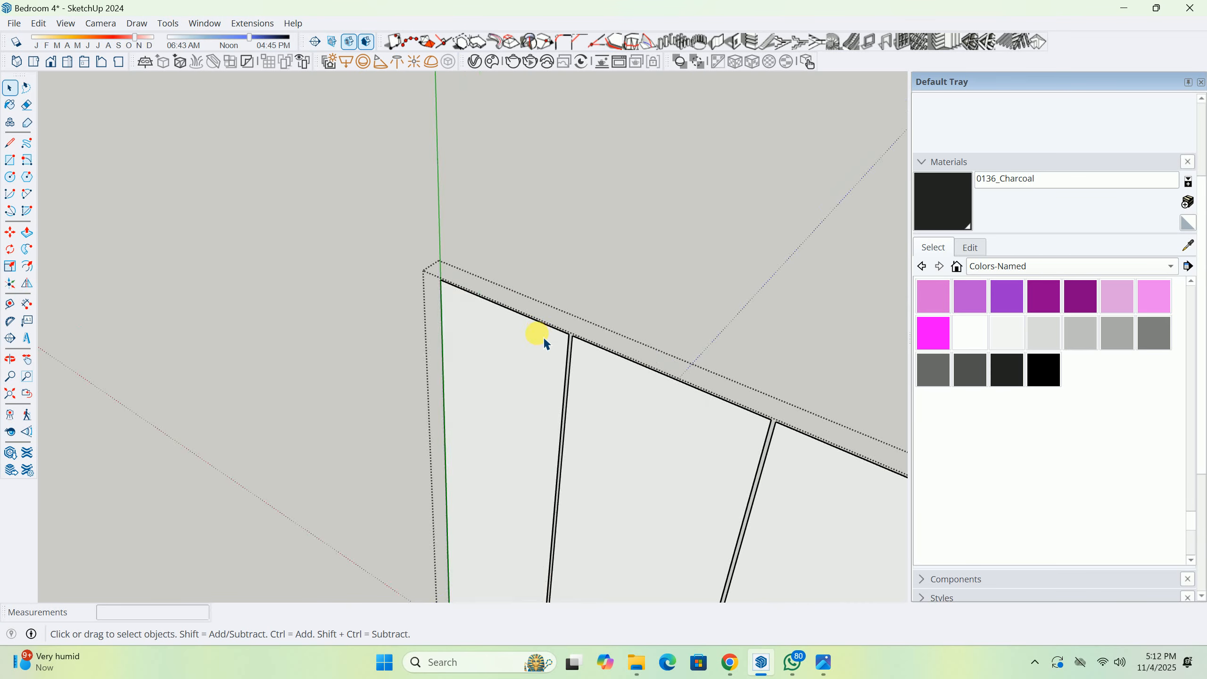
key(p)
click(527, 349)
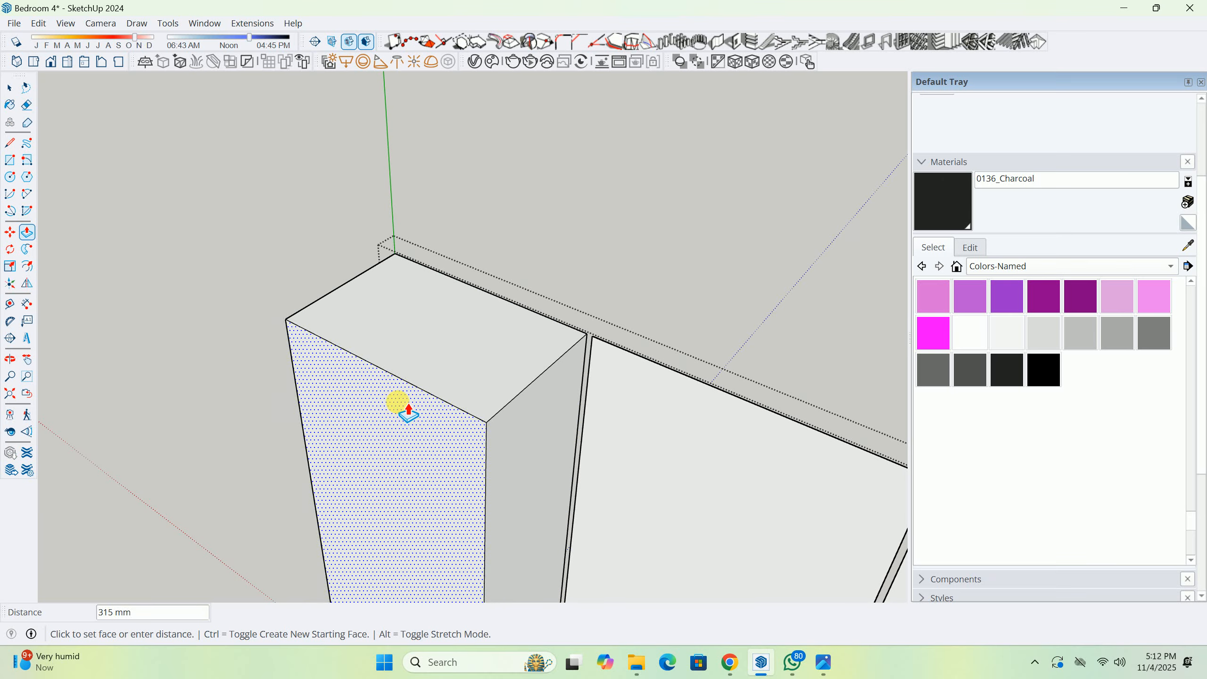
text(12)
key(Return)
Repeat the 12 mm extrusion on the remaining vertical panels of the group.
middle_drag(696, 450, 238, 194)
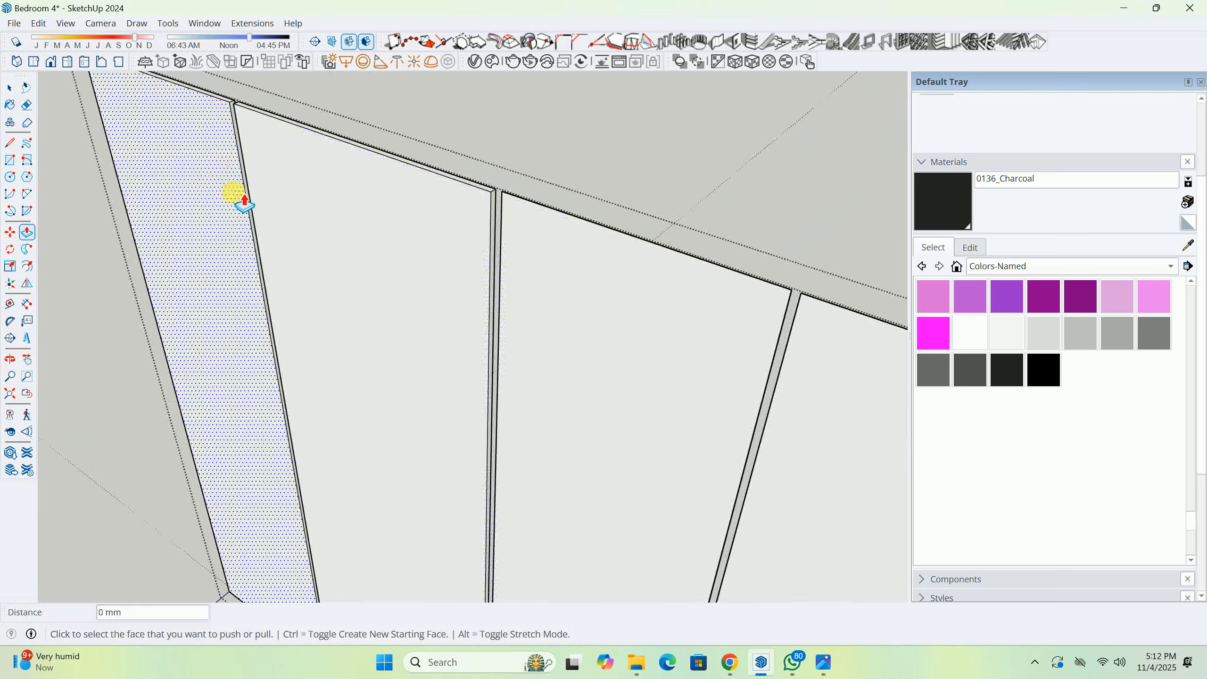
click(566, 318)
click(562, 314)
middle_drag(562, 313, 233, 148)
double_click(426, 296)
scroll(421, 295, down, 6)
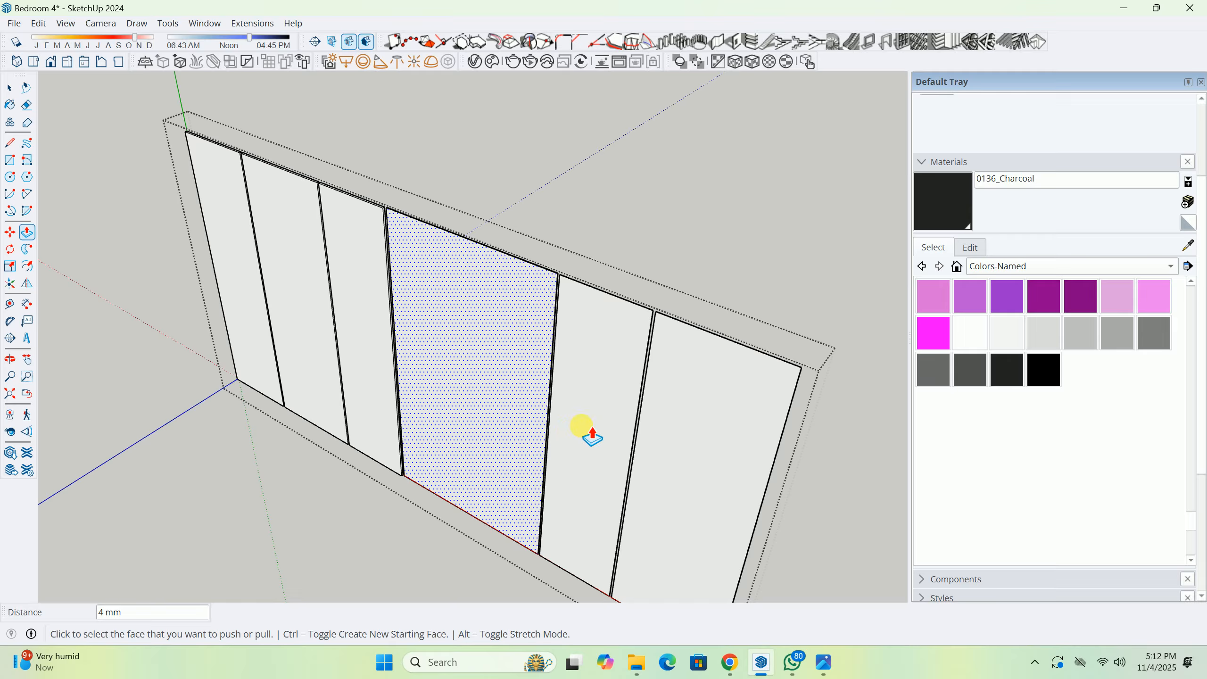
scroll(662, 388, up, 3)
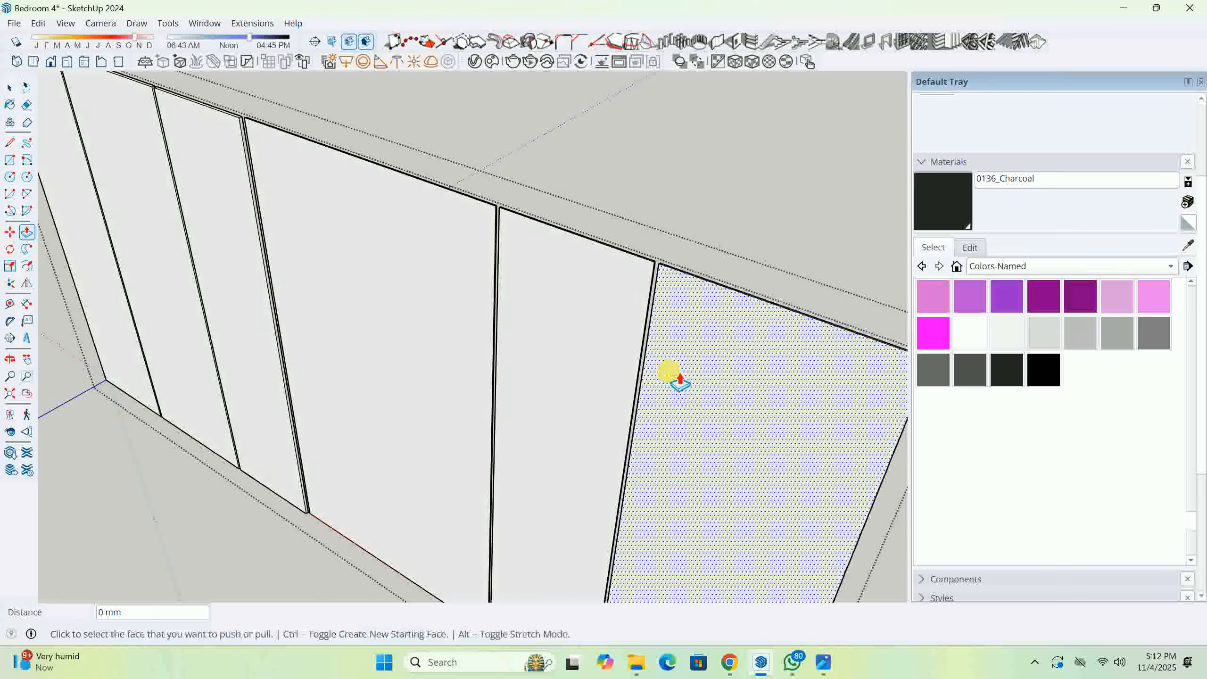
Even out the panel thicknesses with Push/Pull, aligning uneven faces with their neighbouring panels, and close the group.
middle_drag(674, 378, 622, 407)
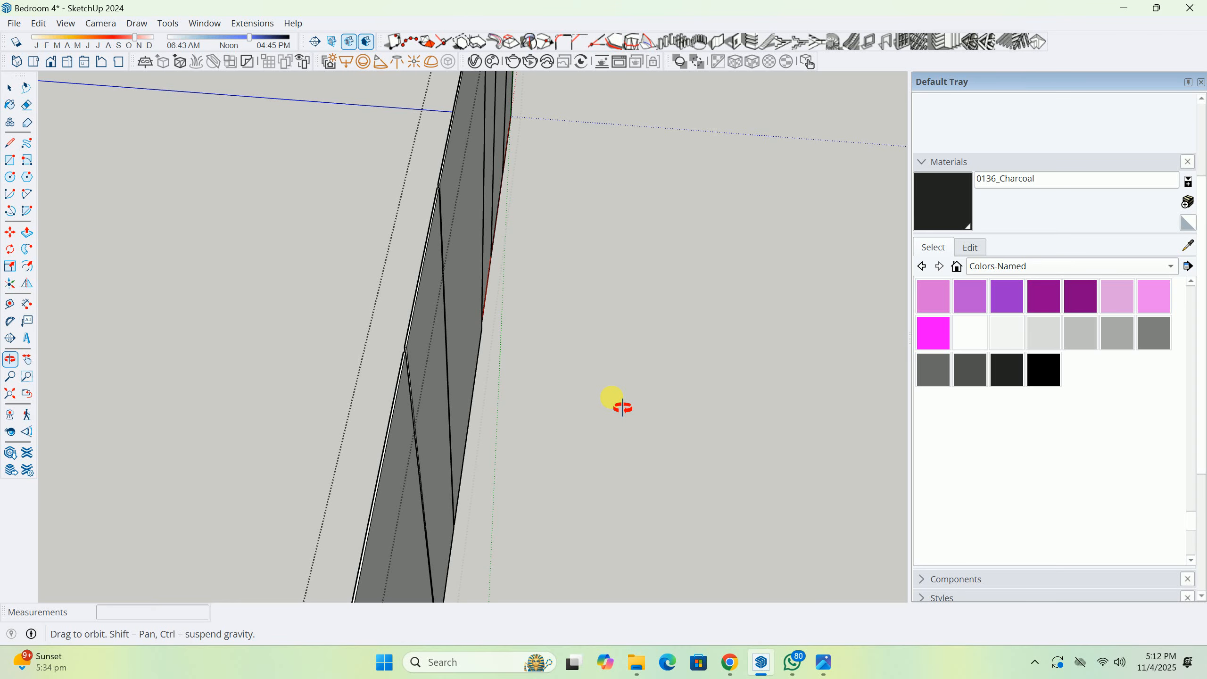
middle_drag(480, 335, 716, 305)
middle_drag(533, 326, 520, 395)
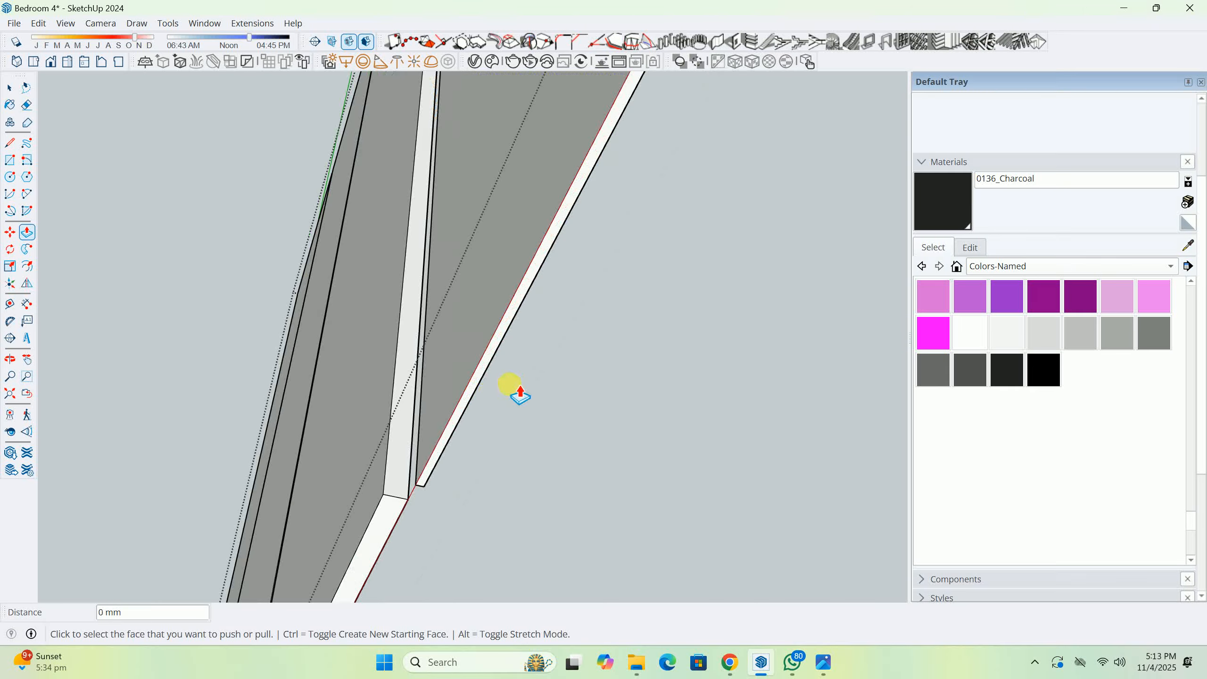
click(445, 404)
click(391, 491)
middle_drag(390, 491, 579, 447)
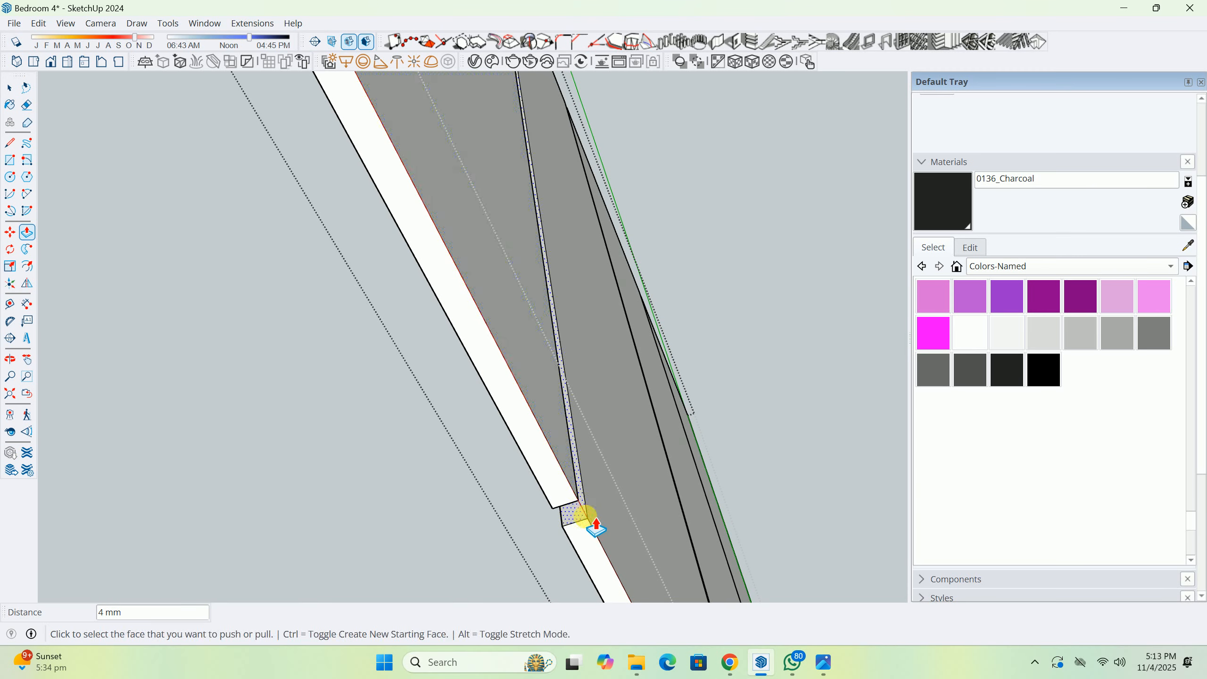
middle_drag(595, 526, 519, 276)
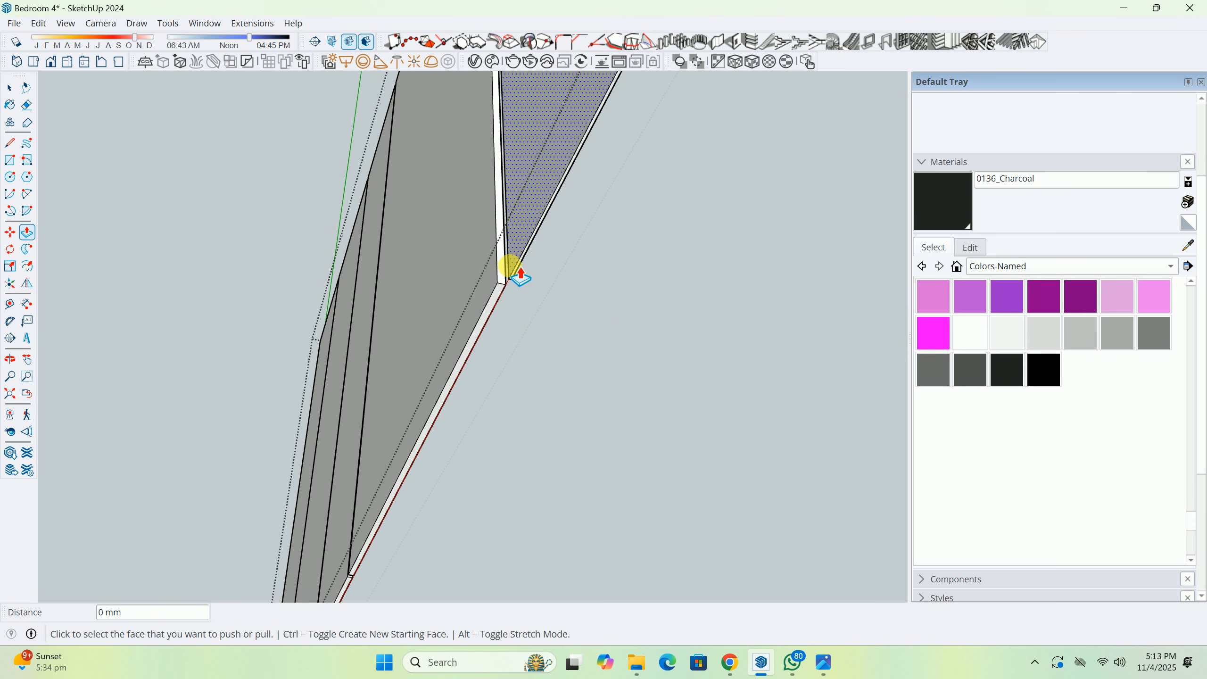
scroll(492, 285, down, 4)
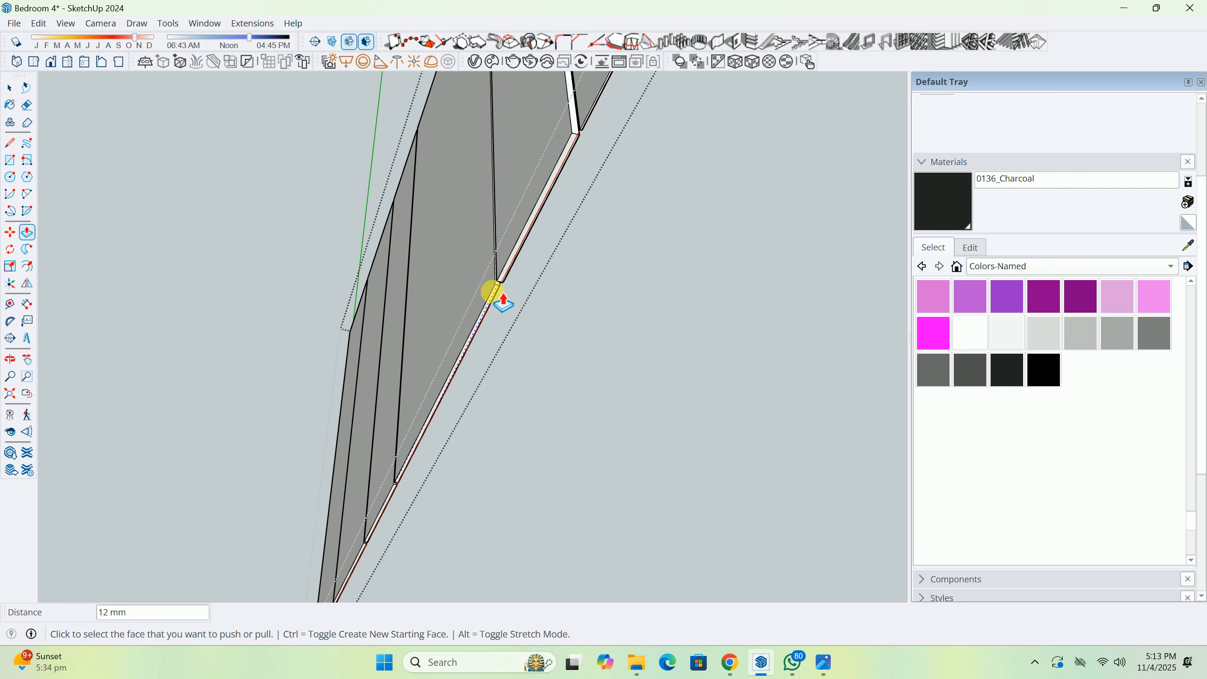
middle_drag(567, 114, 435, 241)
click(434, 242)
scroll(450, 237, up, 1)
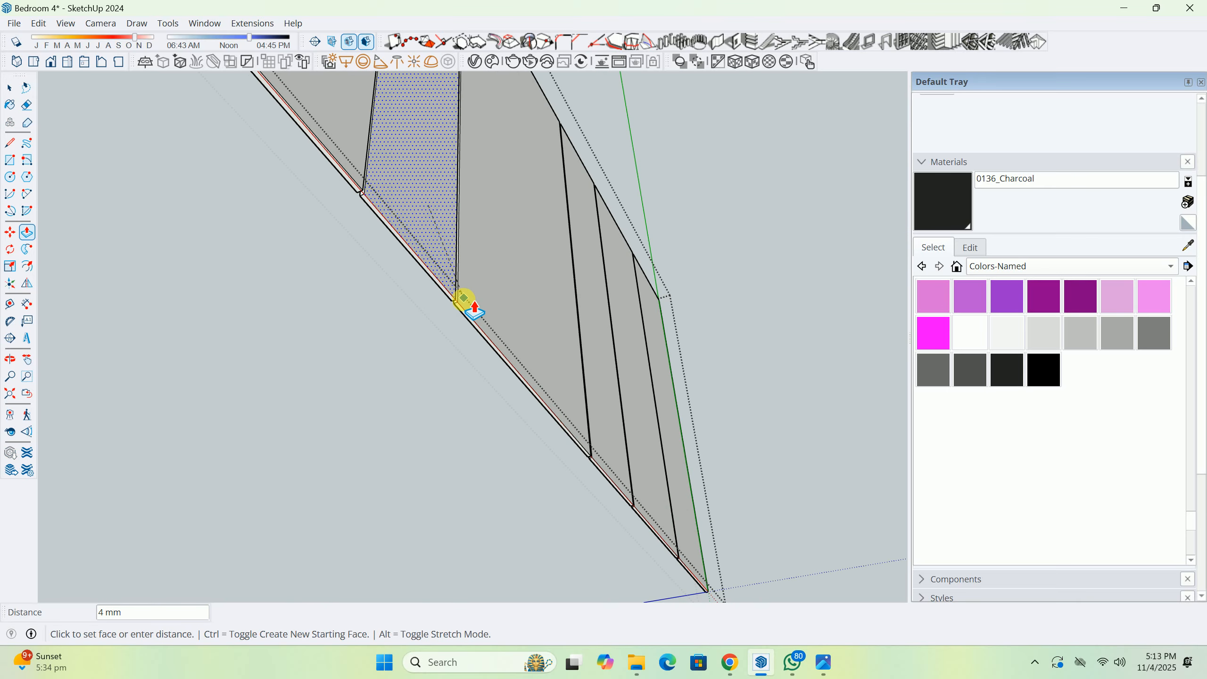
middle_drag(370, 157, 830, 455)
scroll(628, 386, down, 2)
key(space)
click(605, 387)
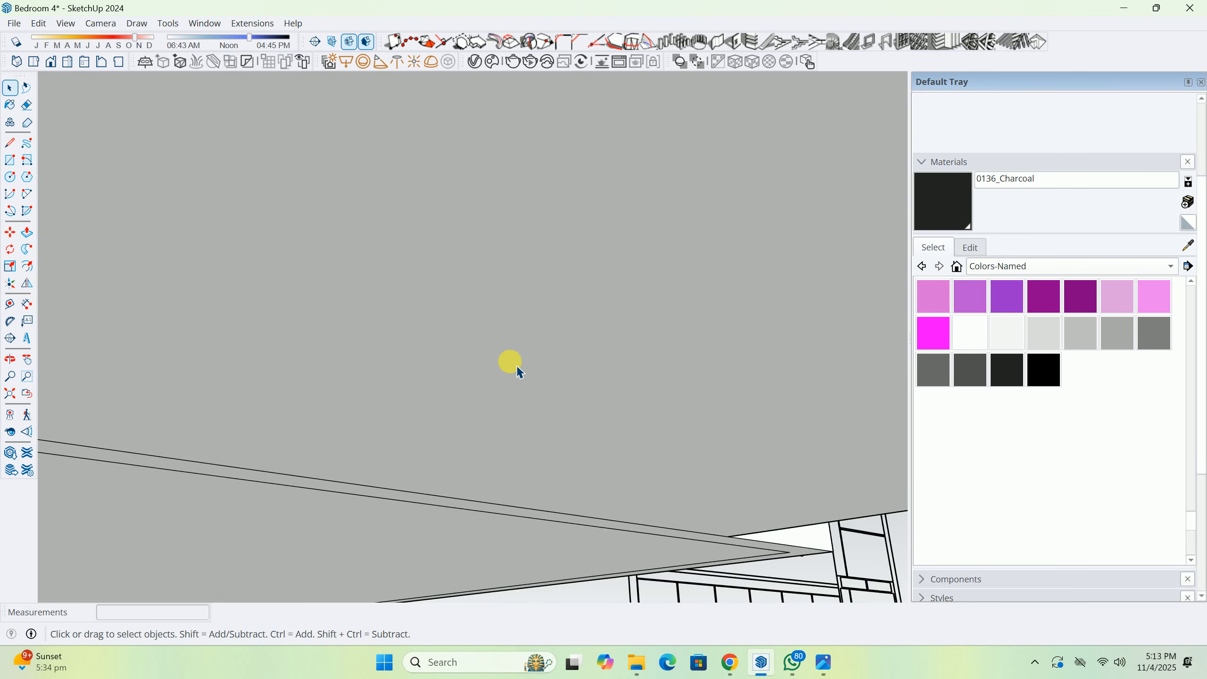
Reopen the upper panel group on the room's bed wall for editing.
scroll(512, 363, down, 1)
middle_drag(513, 365, 725, 484)
scroll(595, 407, down, 1)
scroll(595, 406, up, 6)
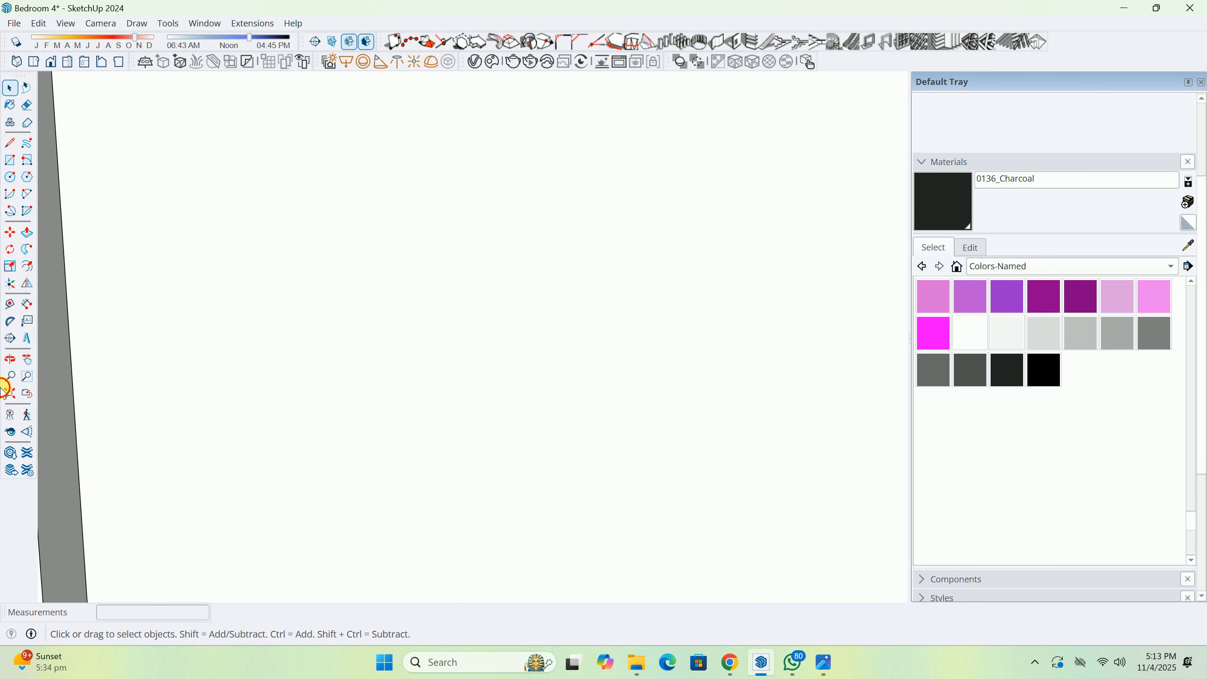
click(10, 393)
middle_drag(310, 413, 598, 336)
scroll(458, 265, up, 8)
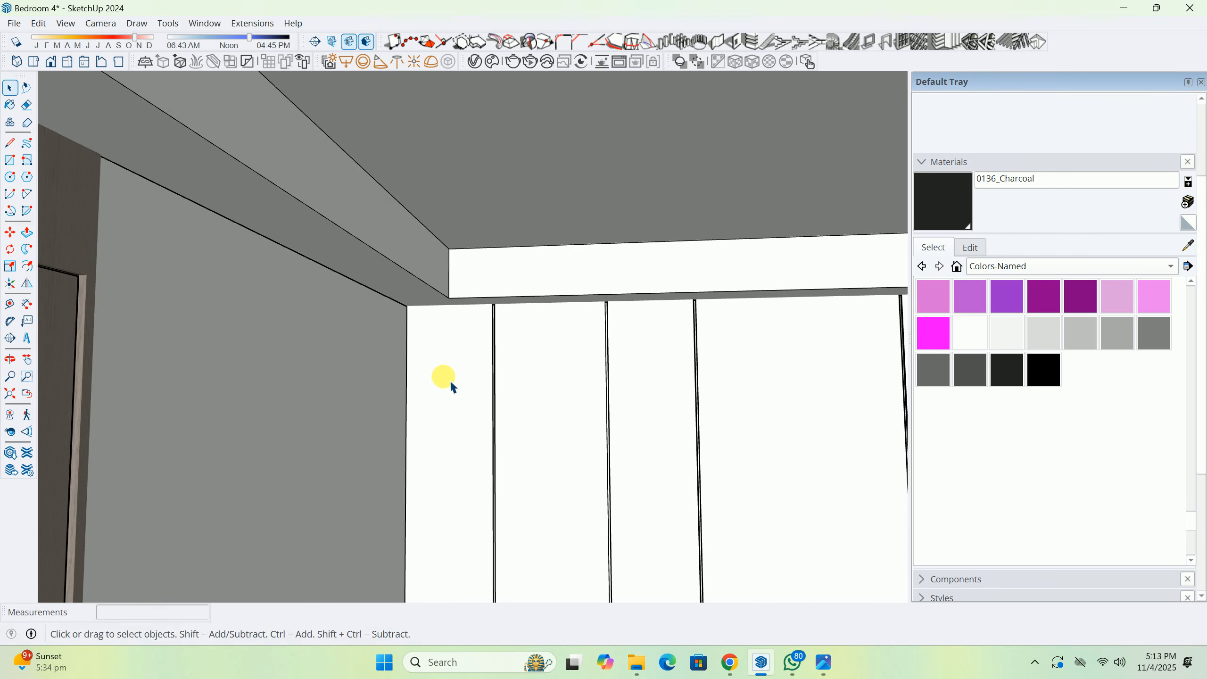
click(451, 381)
scroll(443, 354, down, 2)
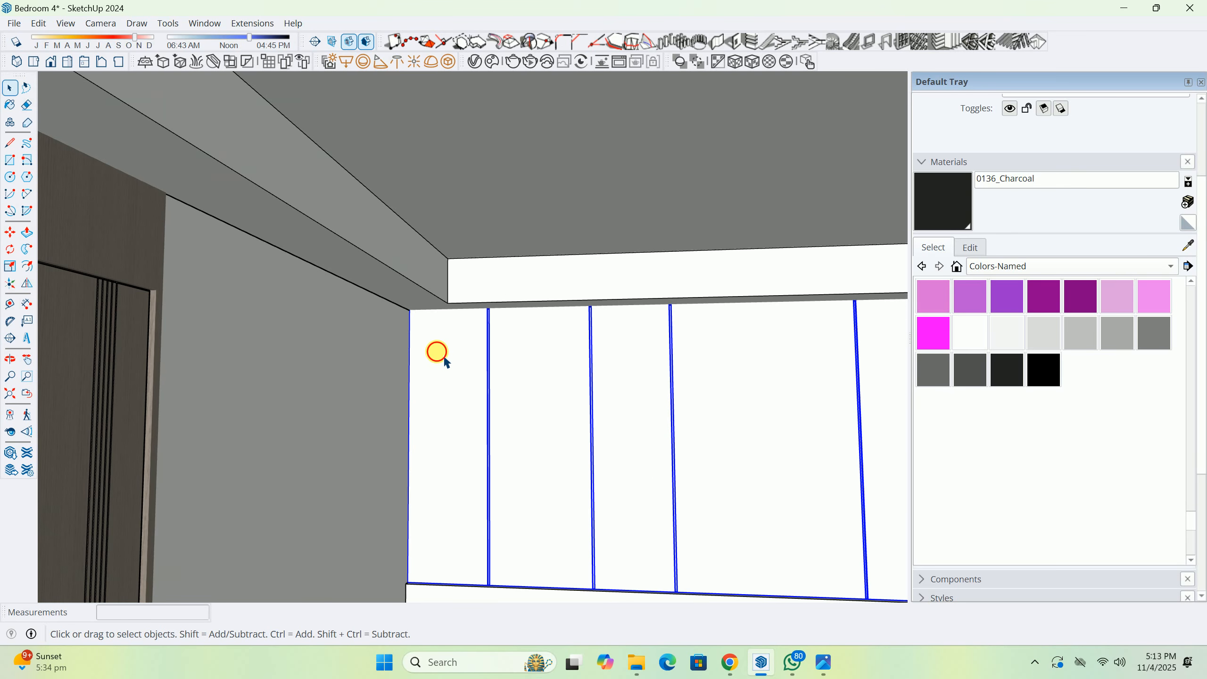
double_click(443, 354)
Lower the top edges of all upper panels by 200 mm, locked to the vertical direction, to meet the ceiling.
scroll(387, 317, down, 1)
scroll(348, 286, down, 1)
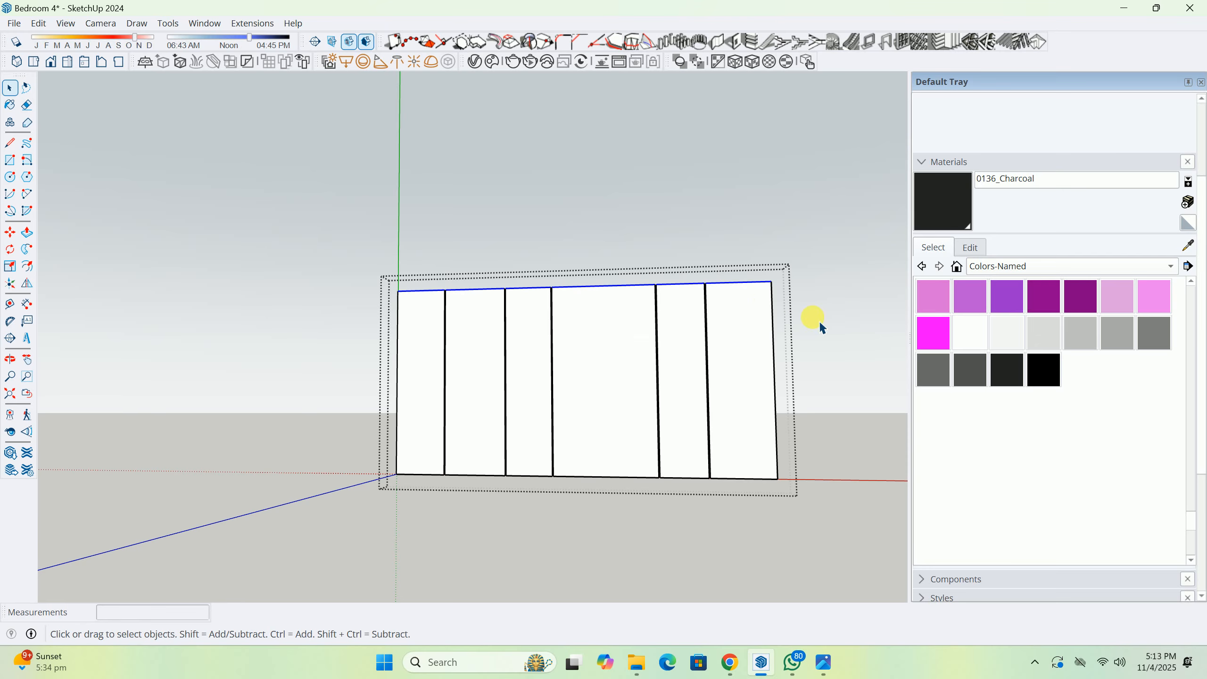
scroll(764, 299, up, 2)
key(m)
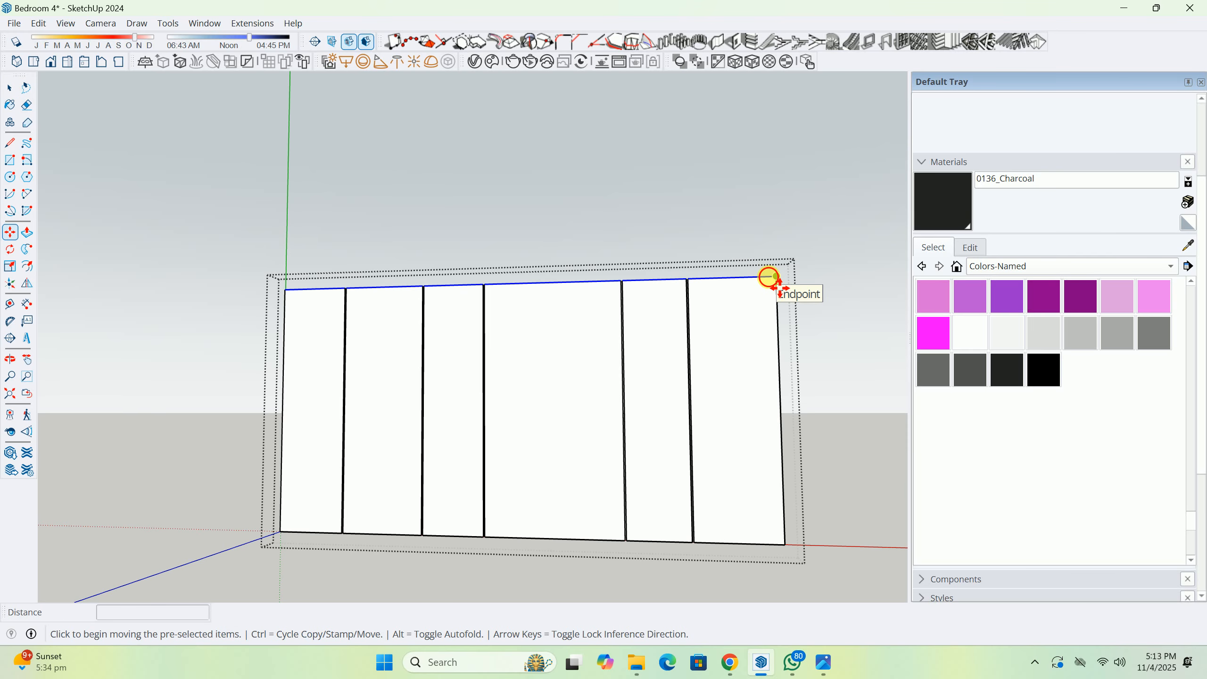
click(768, 277)
key(Up)
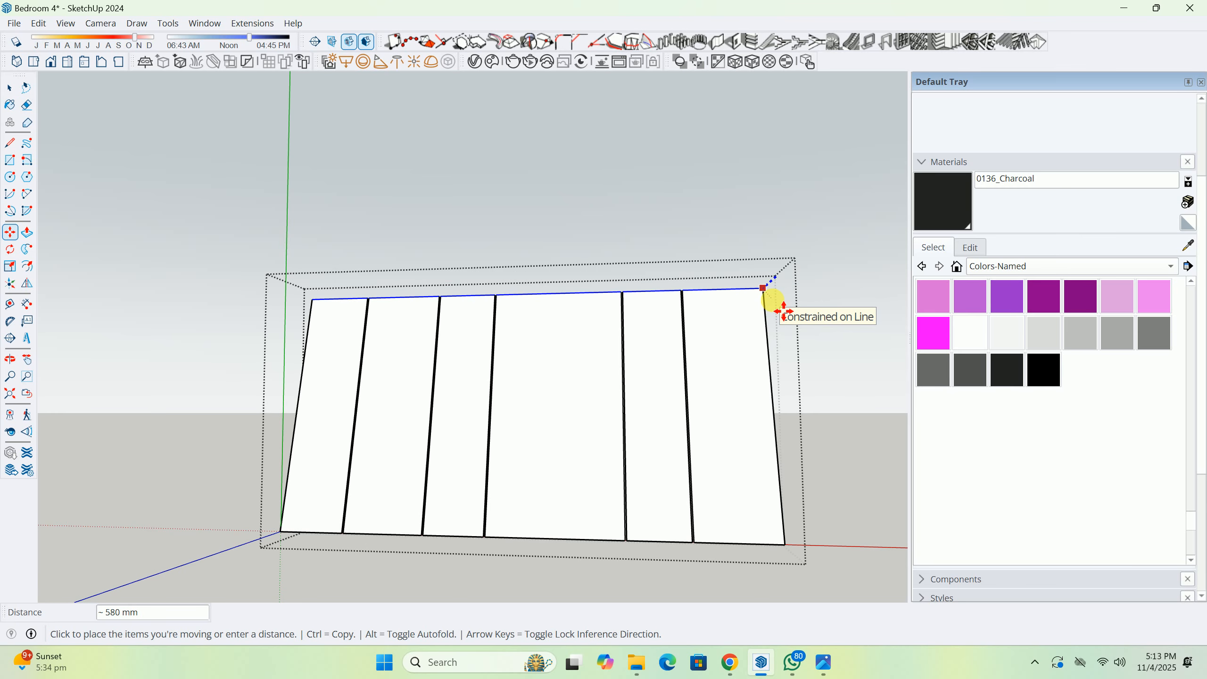
key(i)
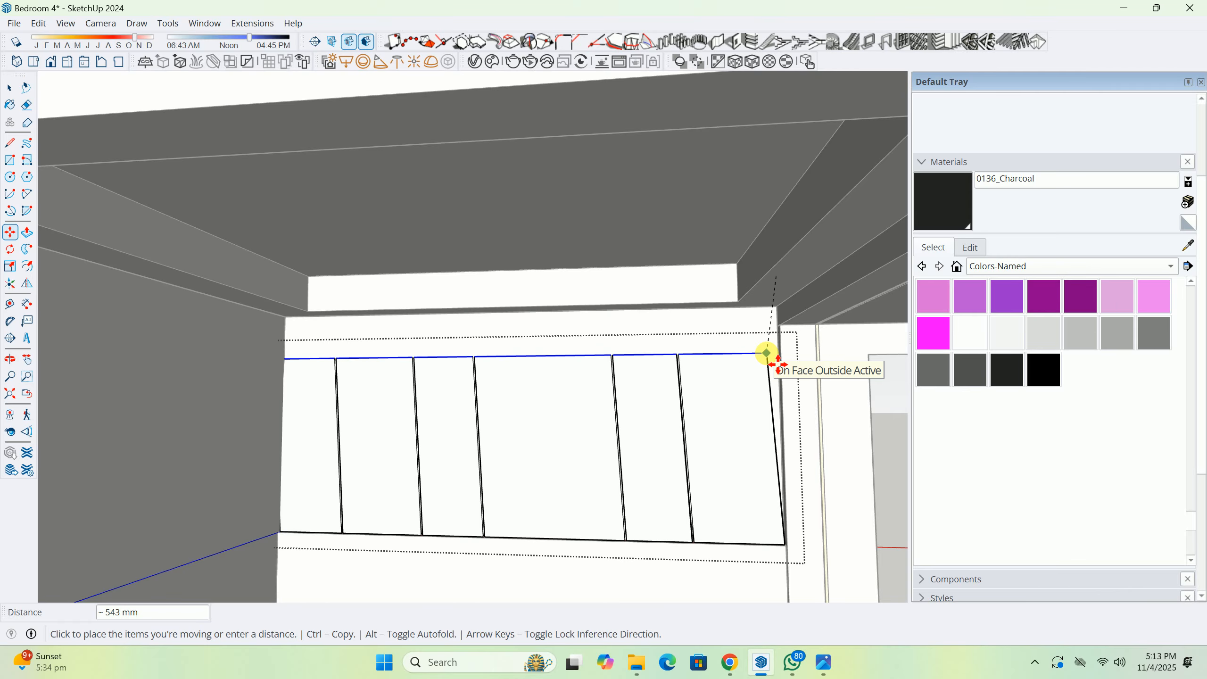
scroll(782, 373, up, 2)
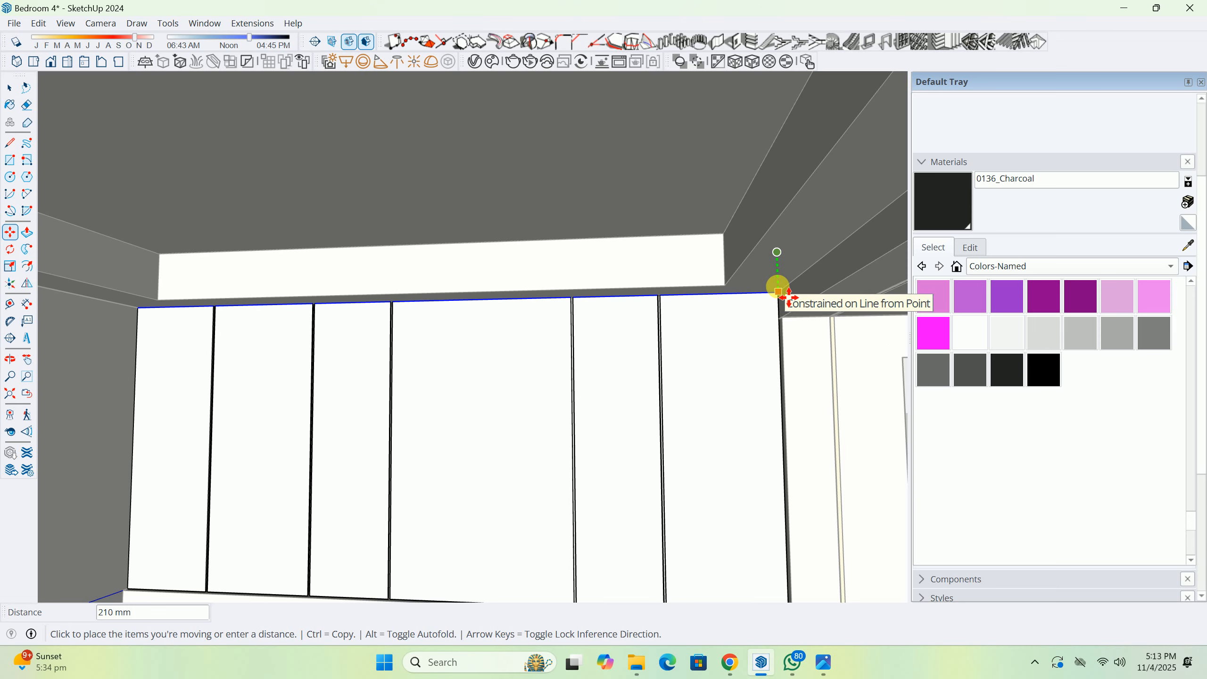
key(Return)
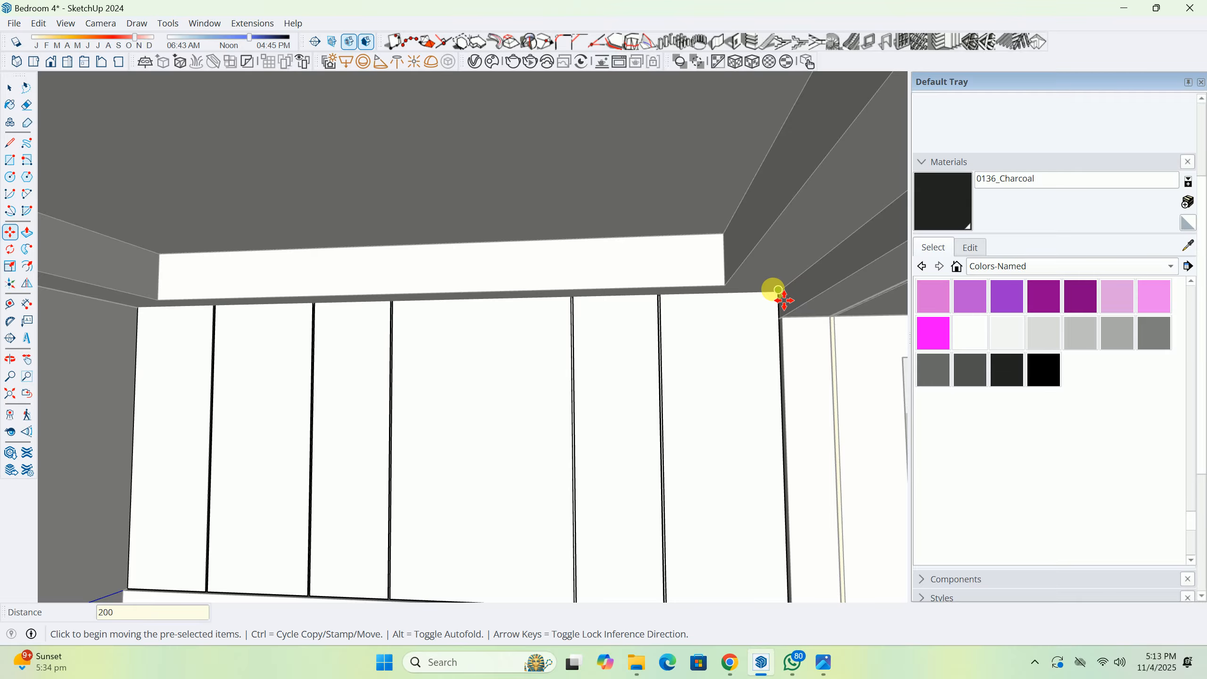
Lower the same top edges by another 20 mm and close the panel group.
scroll(775, 291, up, 3)
click(779, 286)
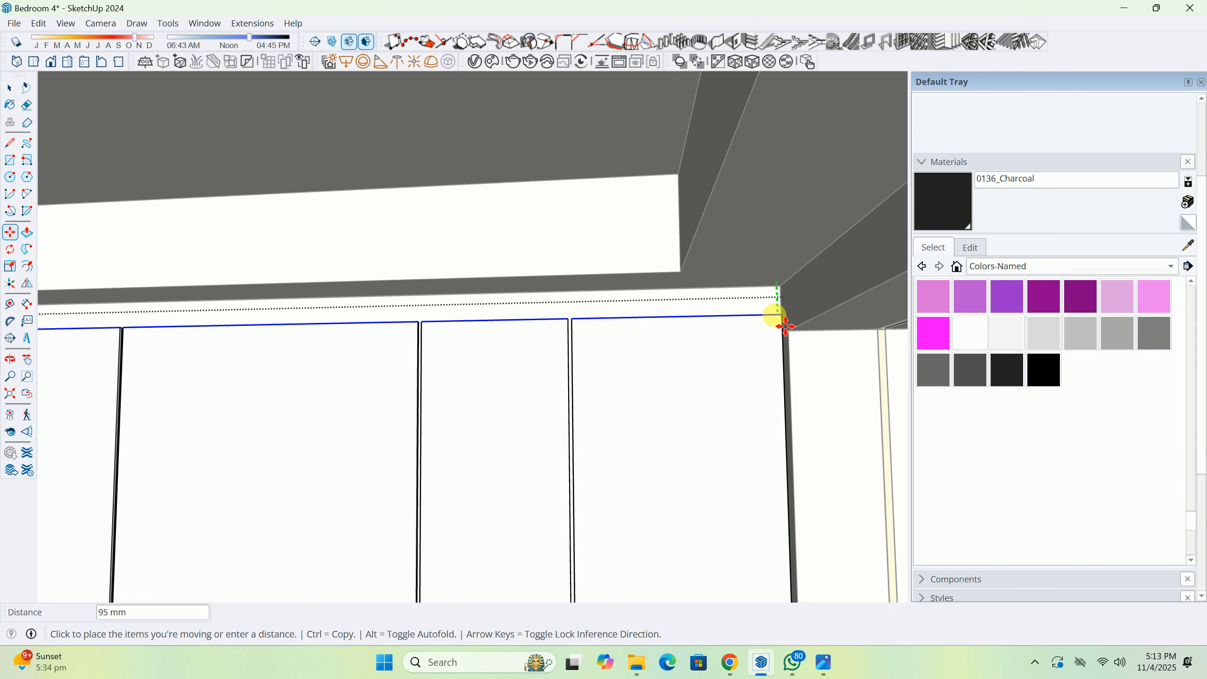
key(Return)
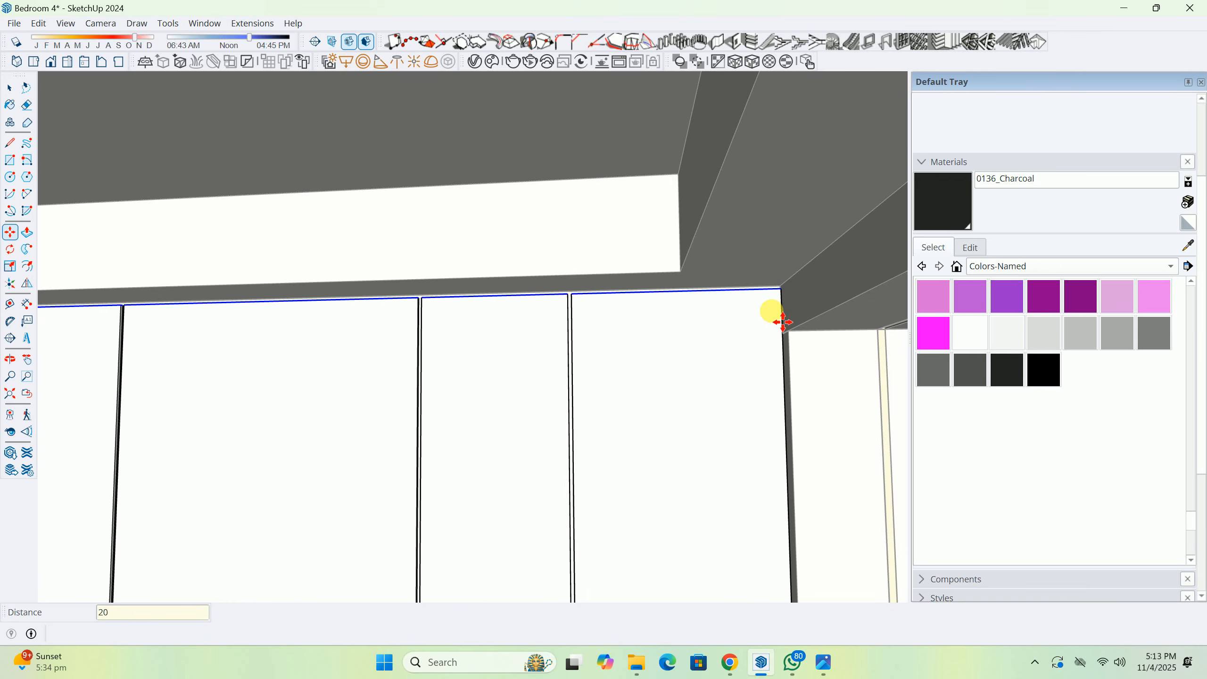
key(space)
scroll(783, 320, down, 2)
key(Escape)
Move the upper panel group 6 mm outward from the wall, toward the front of the lower back panel.
scroll(713, 316, down, 5)
shift+middle_drag(645, 365, 616, 388)
scroll(632, 442, up, 3)
middle_drag(713, 504, 398, 515)
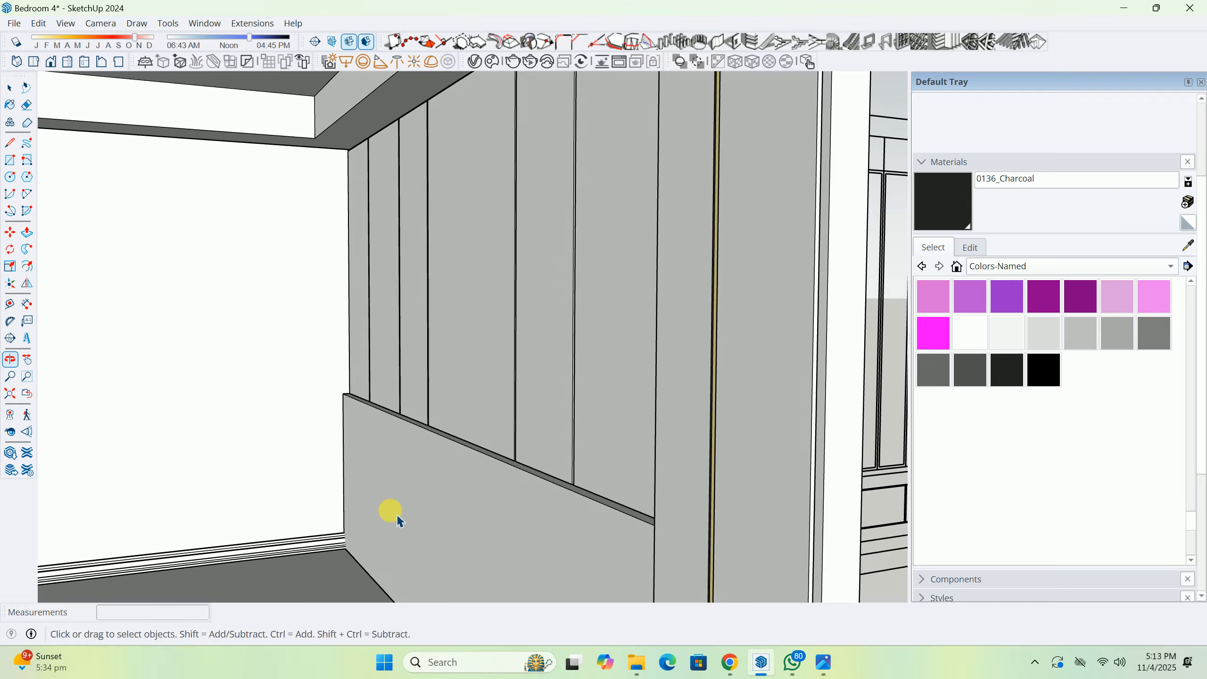
scroll(573, 436, up, 2)
click(573, 436)
scroll(533, 480, up, 4)
scroll(550, 490, up, 1)
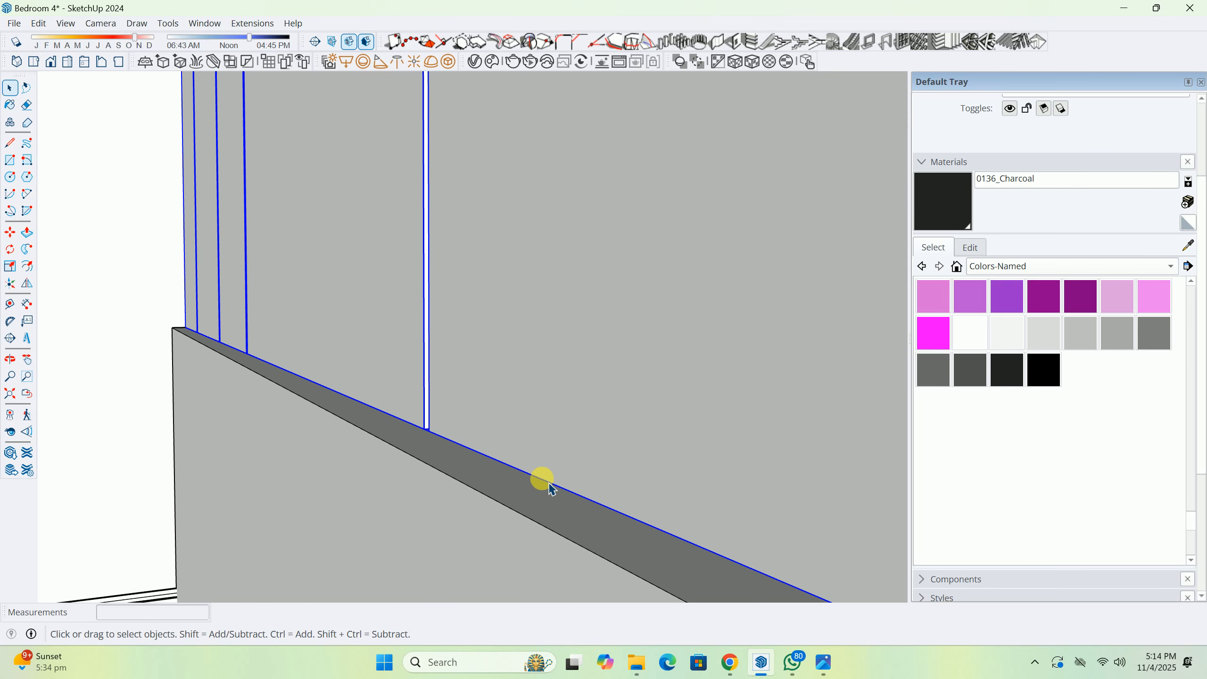
key(m)
click(560, 494)
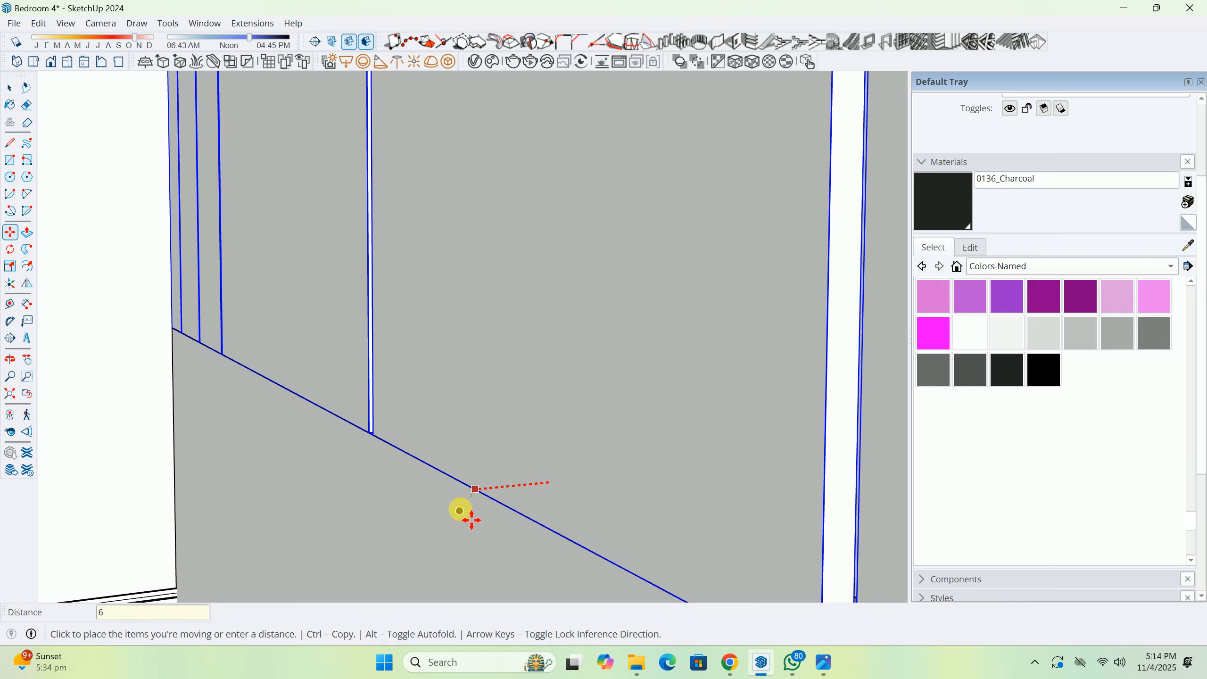
middle_drag(472, 520, 499, 345)
Draw a rectangle over the upper panel area, from the top wall corner at the ceiling to the opposite bottom corner above the lower back panel.
key(r)
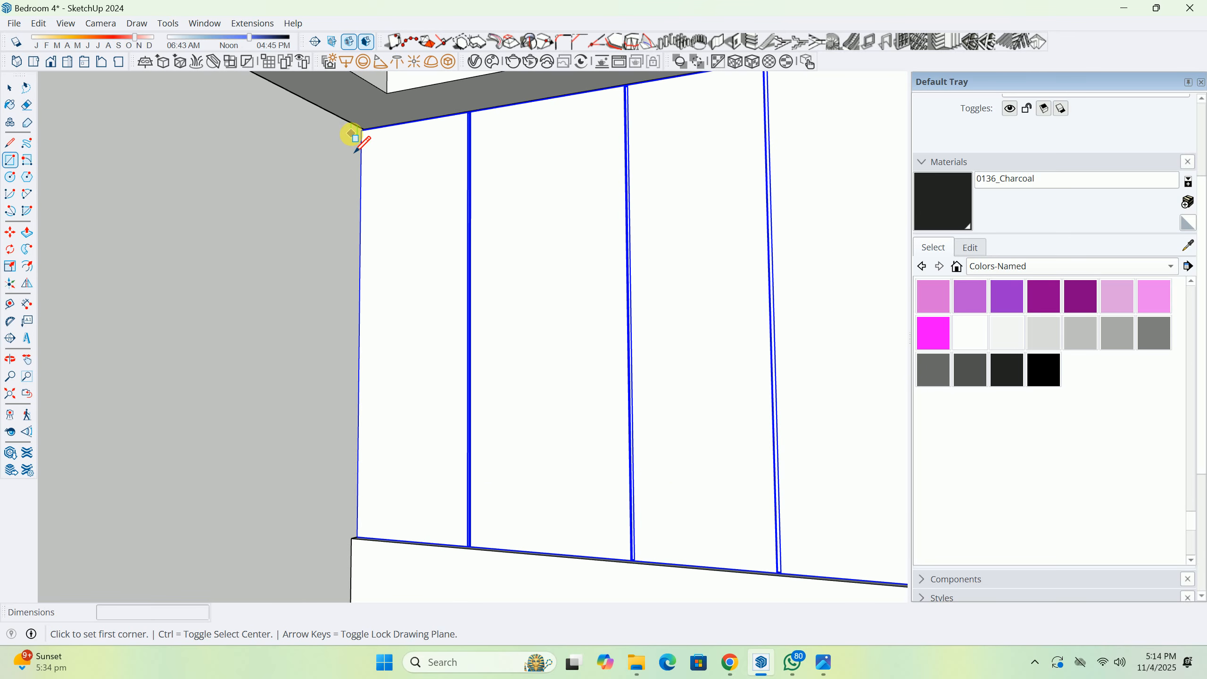
click(361, 135)
scroll(706, 404, down, 1)
middle_drag(706, 404, 831, 497)
scroll(447, 421, up, 5)
middle_drag(761, 454, 761, 423)
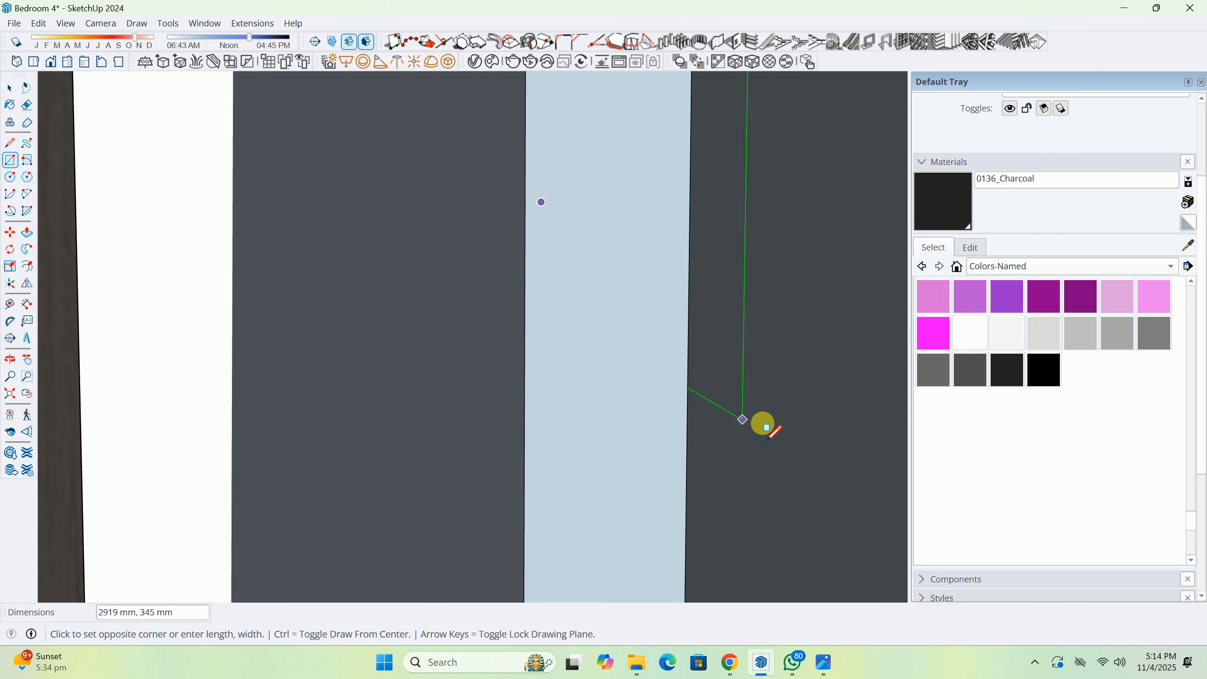
scroll(587, 471, down, 3)
middle_drag(588, 472, 272, 347)
middle_drag(879, 500, 652, 488)
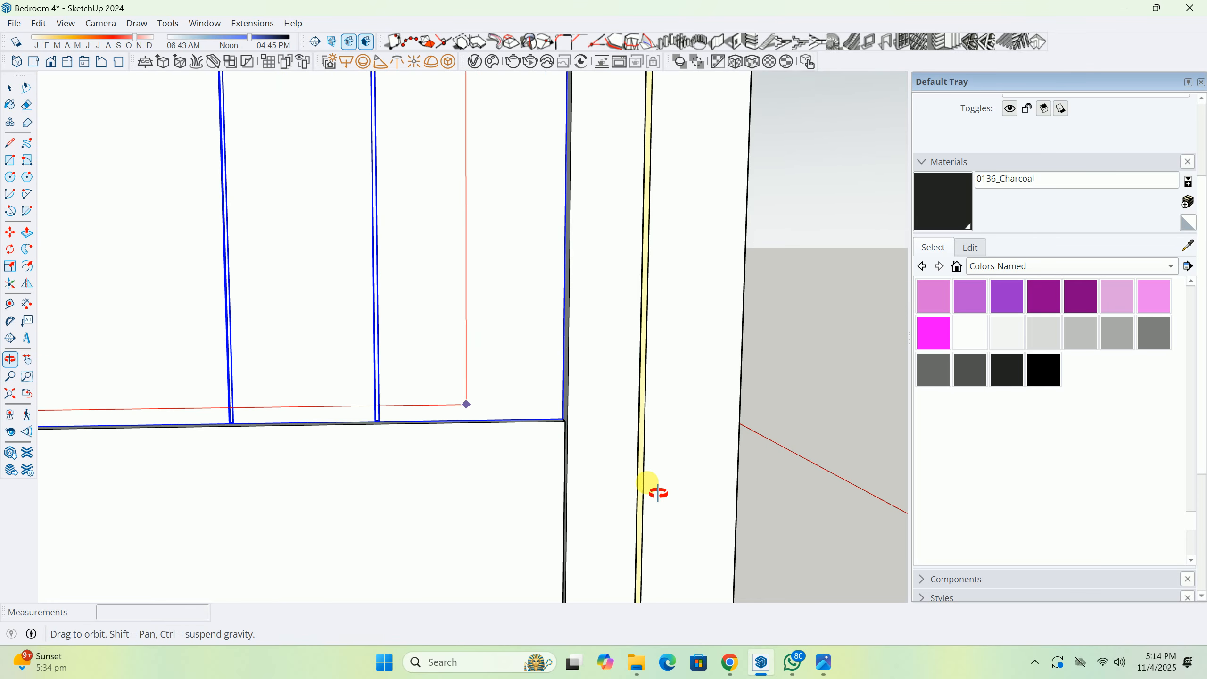
scroll(556, 414, up, 4)
click(572, 422)
key(space)
scroll(489, 417, down, 3)
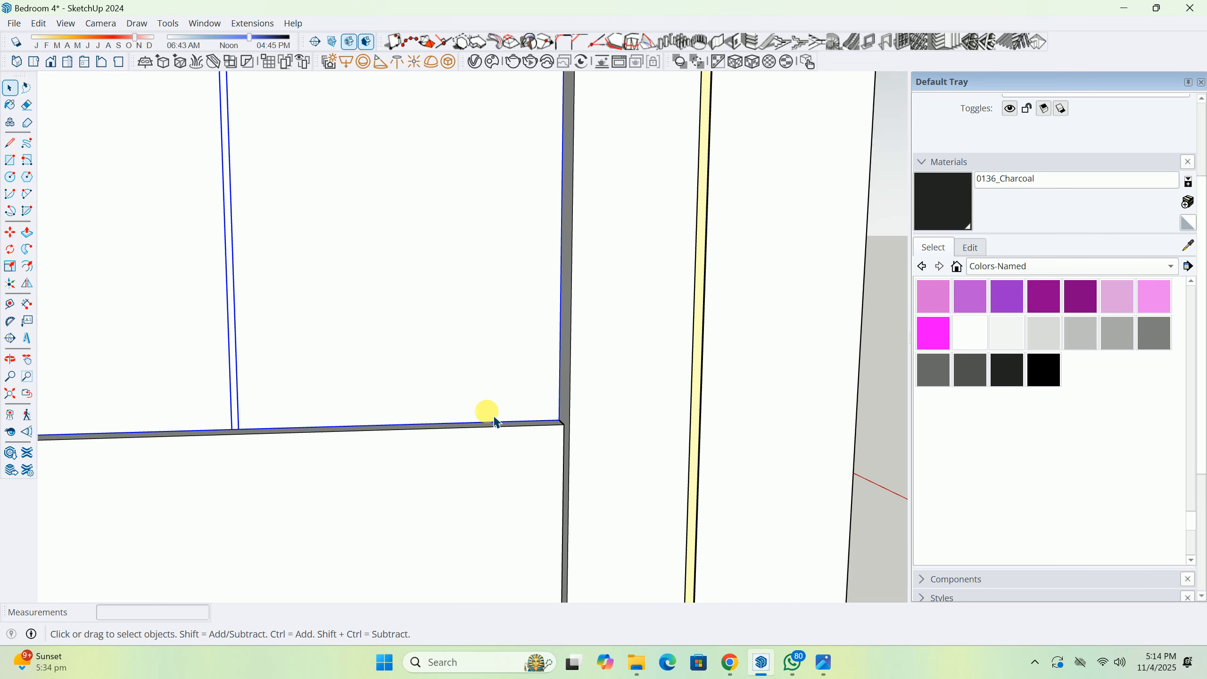
Make a group from the rectangle covering the upper panel area.
click(485, 416)
scroll(316, 433, up, 5)
middle_drag(272, 458, 386, 439)
key(m)
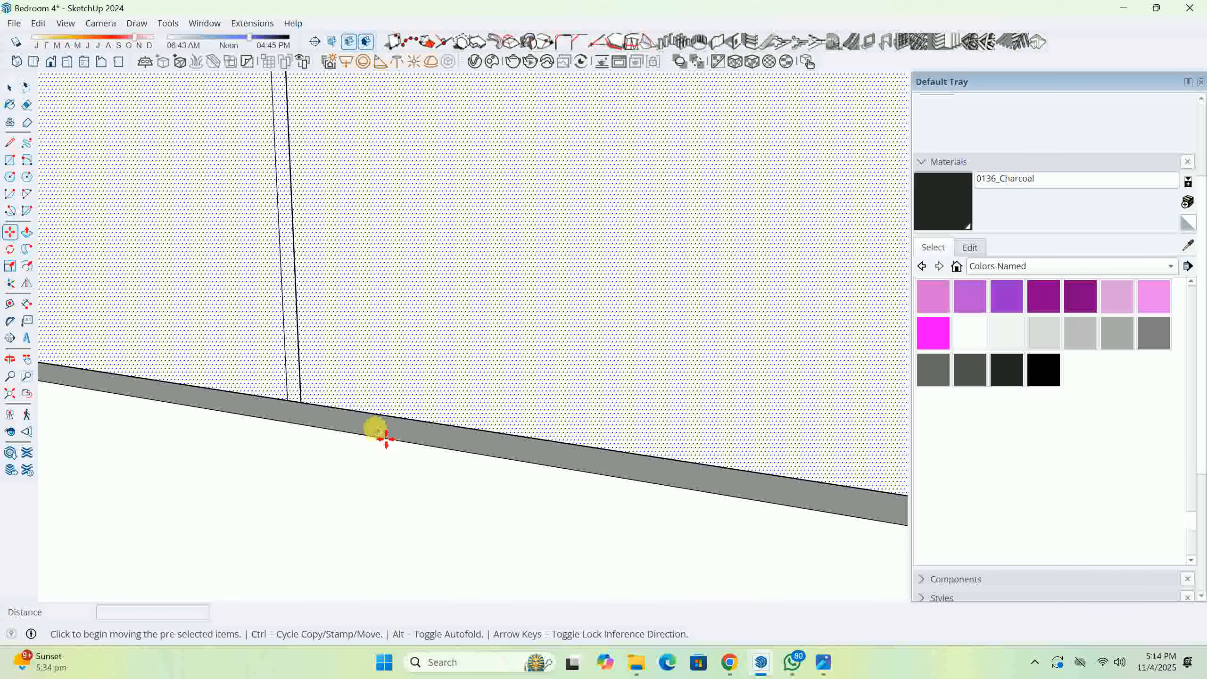
key(space)
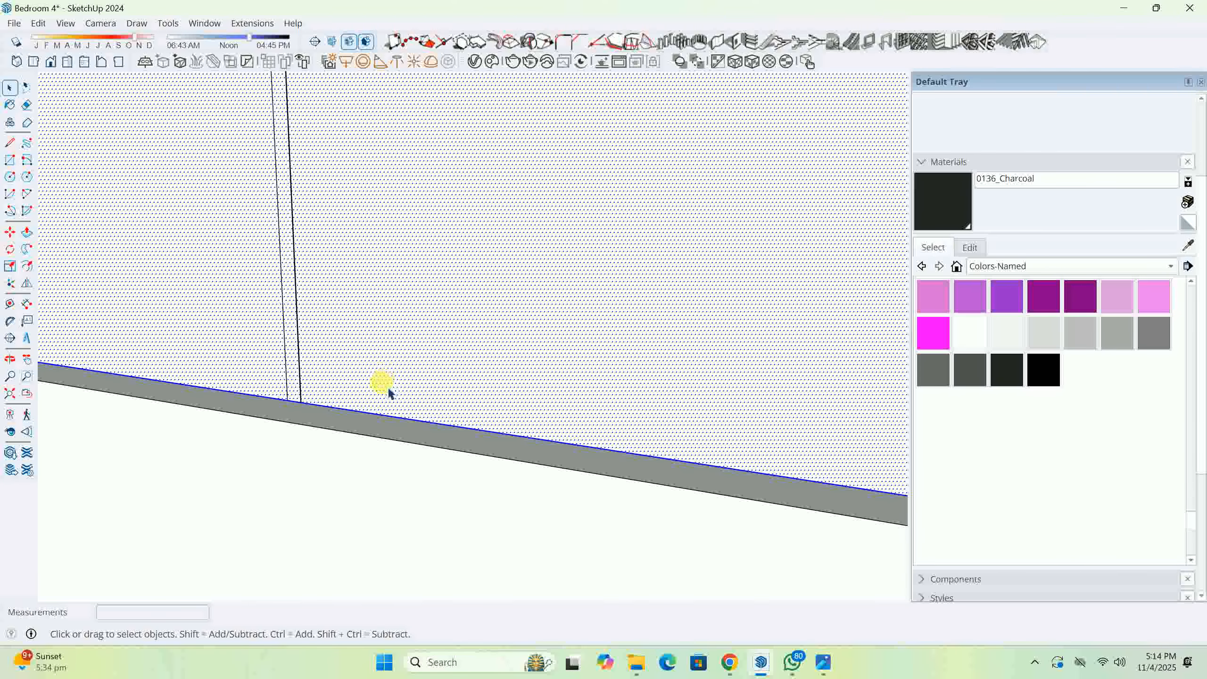
right_click(353, 357)
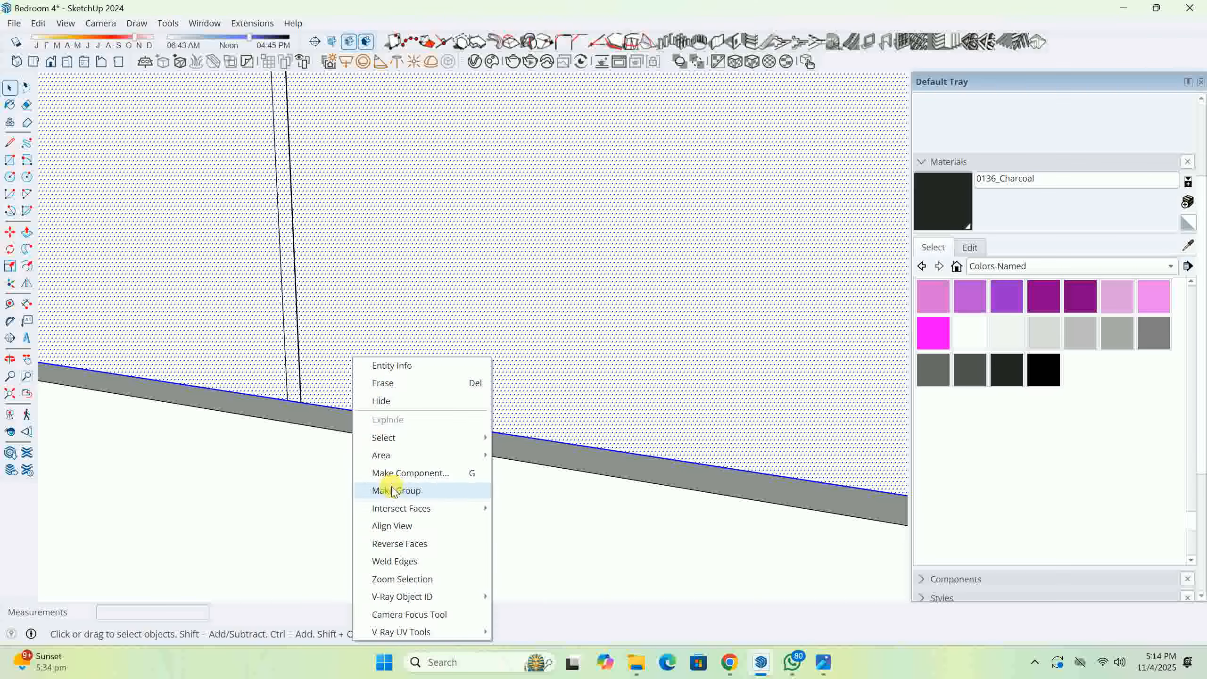
click(383, 475)
Move the backing group 18 mm toward the wall, locked to the red axis, aligned with the corner behind the panel gap.
key(m)
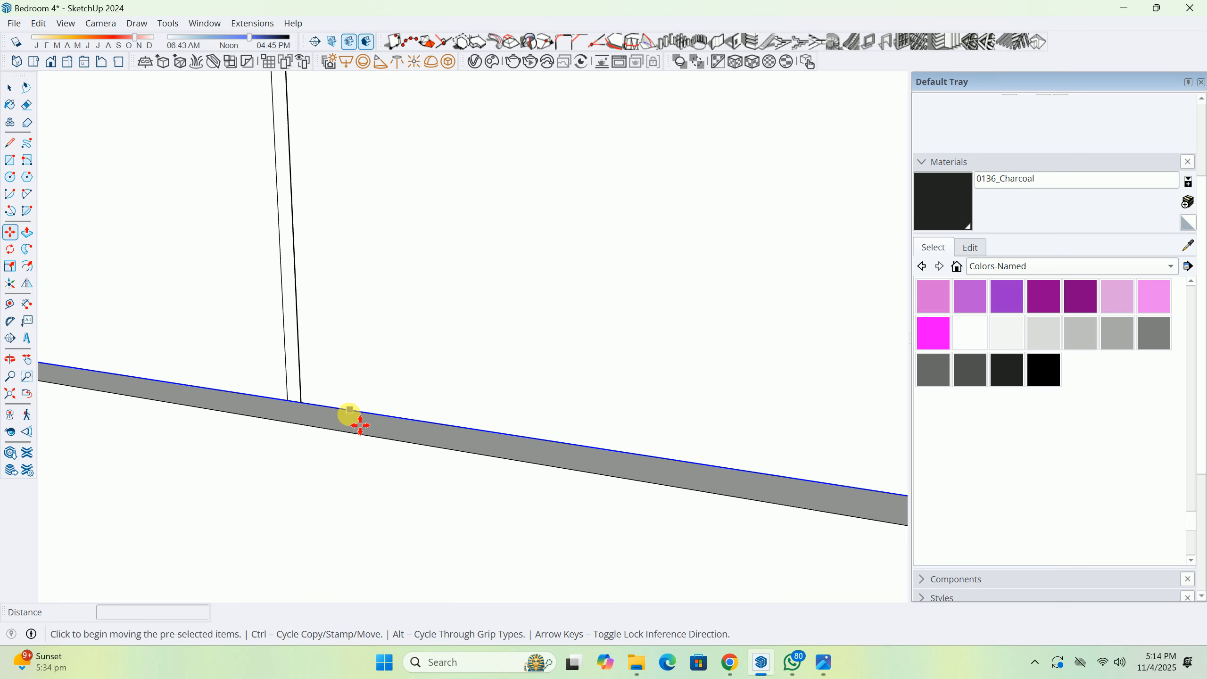
click(350, 414)
middle_drag(463, 362, 158, 366)
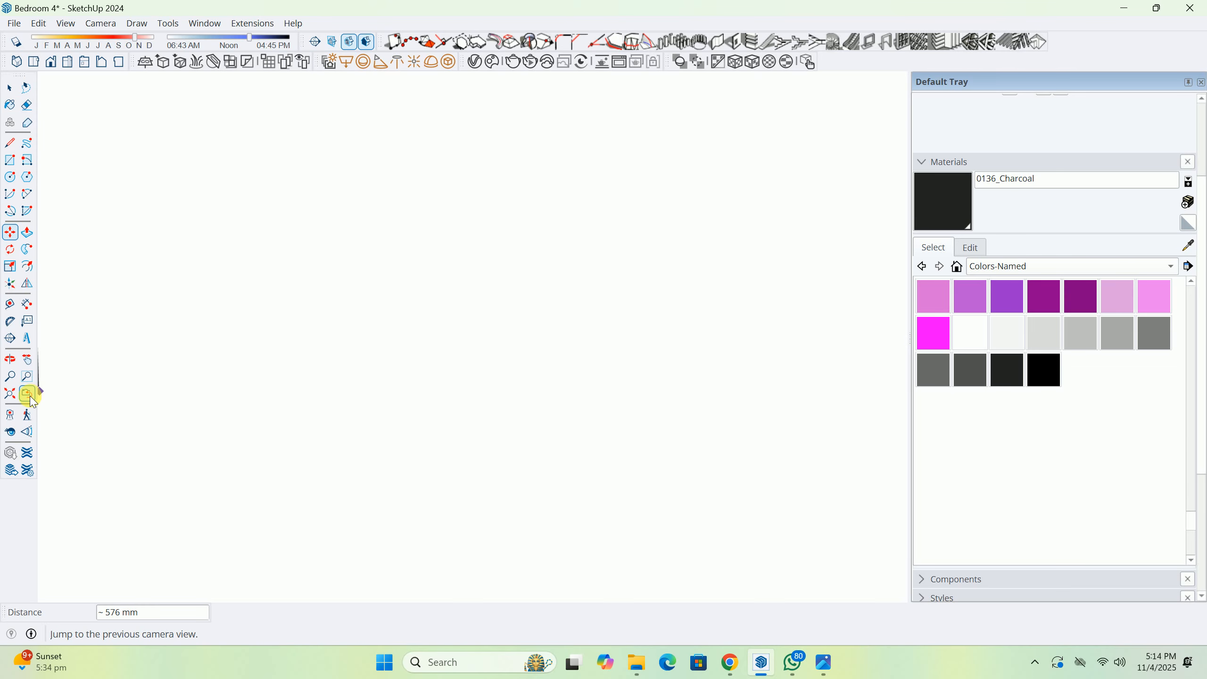
scroll(300, 400, up, 3)
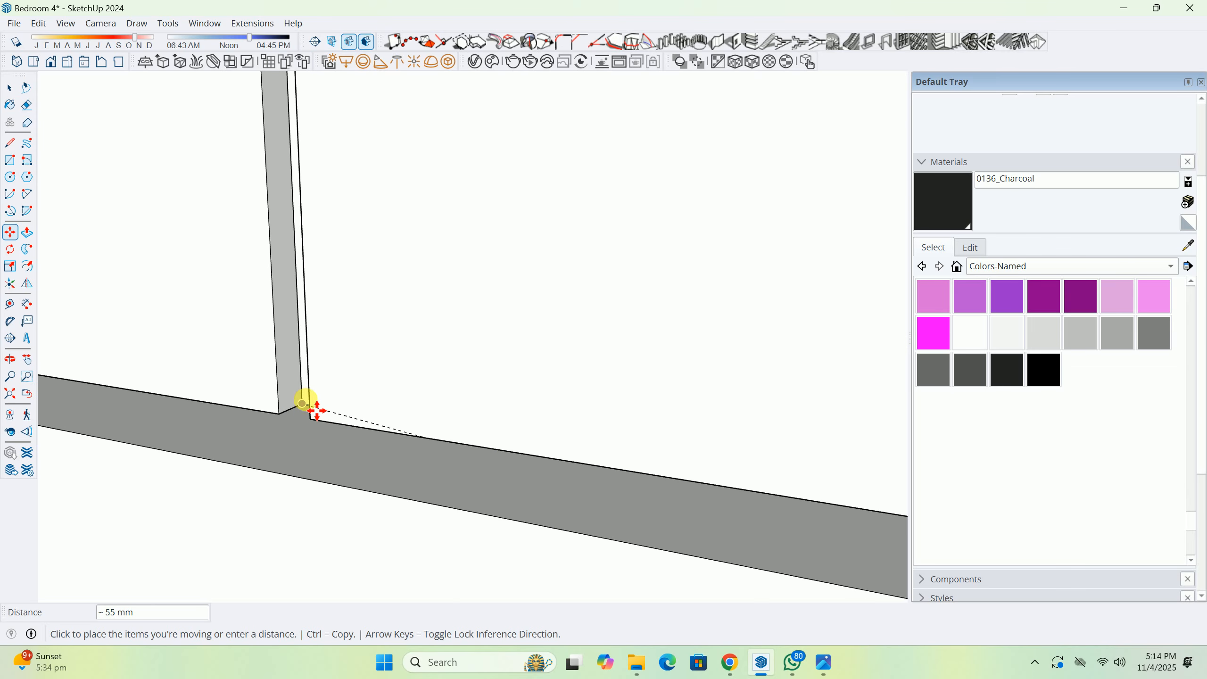
key(Right)
middle_drag(304, 408, 462, 360)
scroll(312, 421, up, 3)
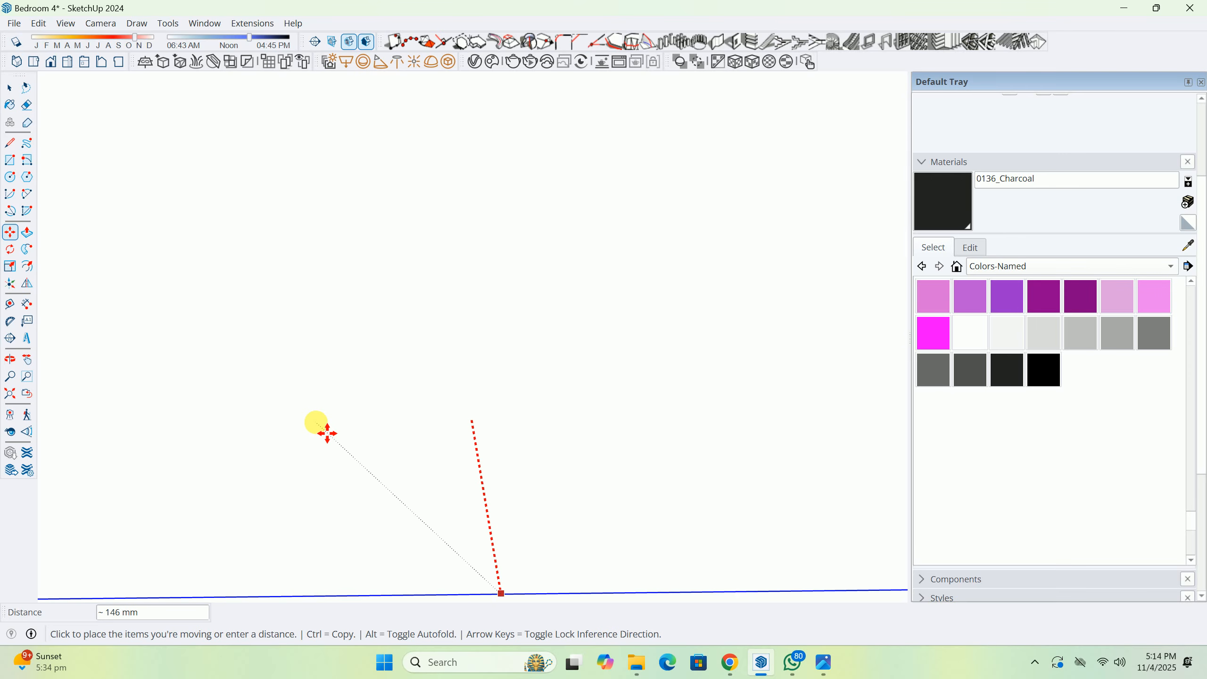
scroll(323, 430, down, 2)
shift+middle_drag(462, 490, 575, 347)
scroll(515, 307, down, 3)
scroll(415, 335, up, 2)
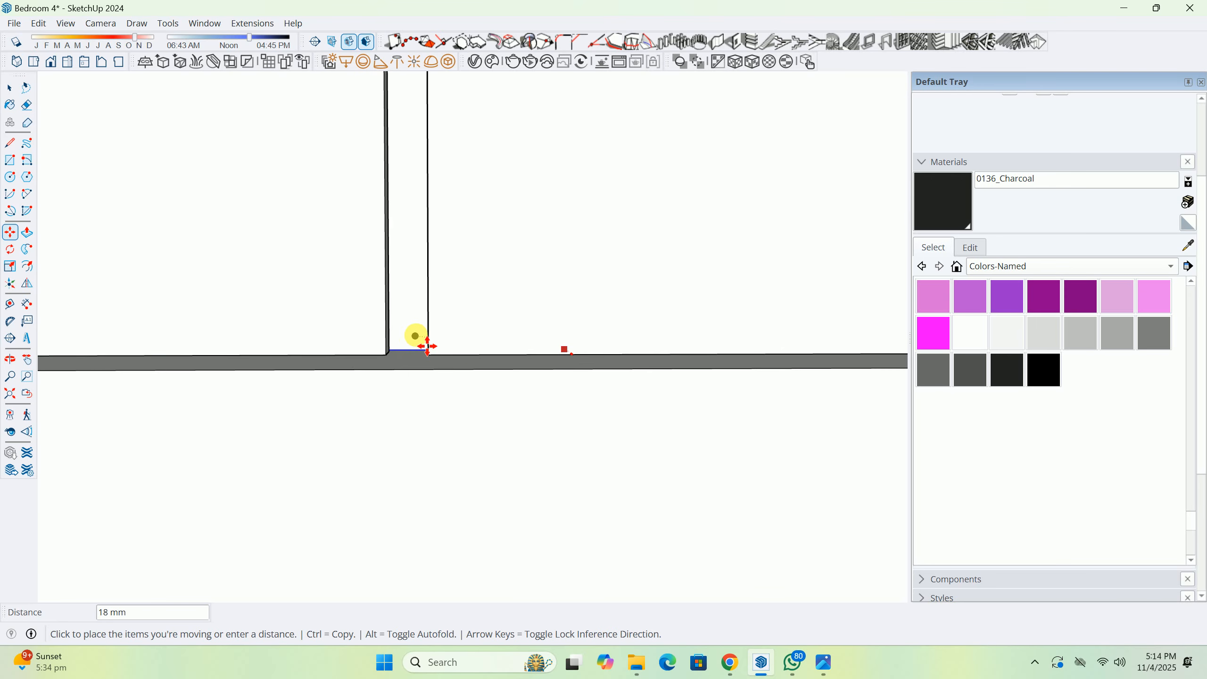
click(426, 346)
Open the backing group and paint its face with 0136_Charcoal.
mouse_move(420, 344)
middle_down()
mouse_move(347, 371)
mouse_move(421, 340)
middle_up()
key(space)
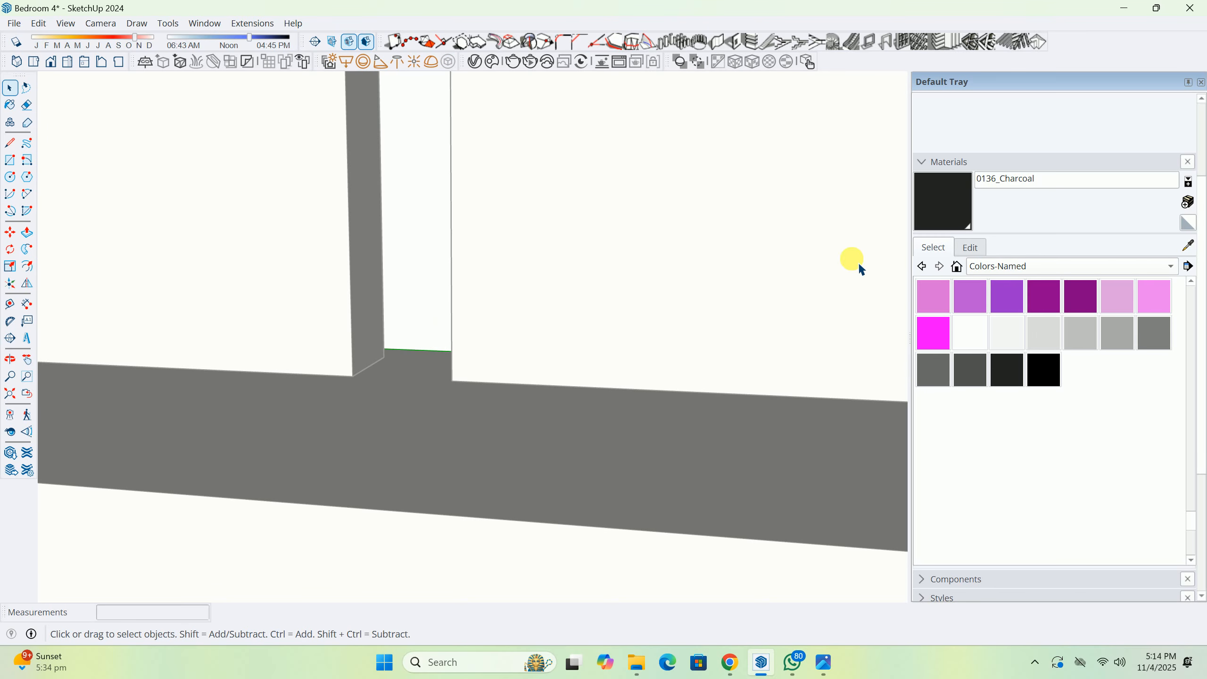
click(946, 207)
click(409, 292)
key(space)
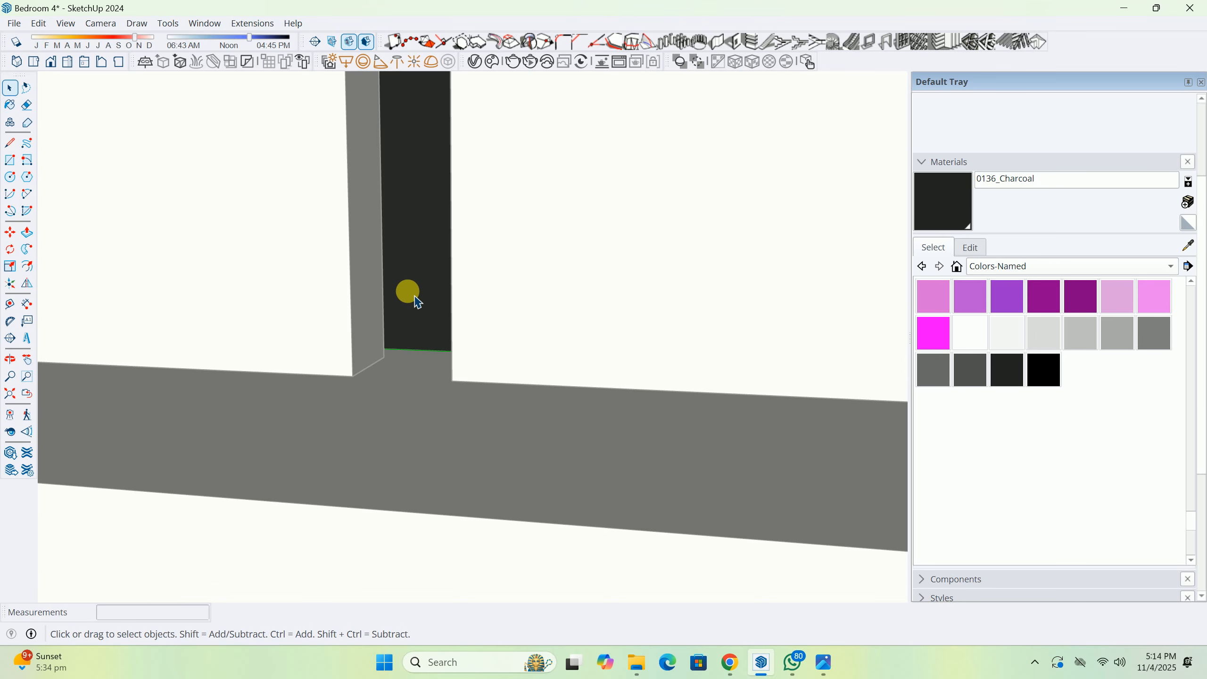
Try to thicken the charcoal backing face with Push/Pull, and undo the attempt.
key(p)
double_click(405, 303)
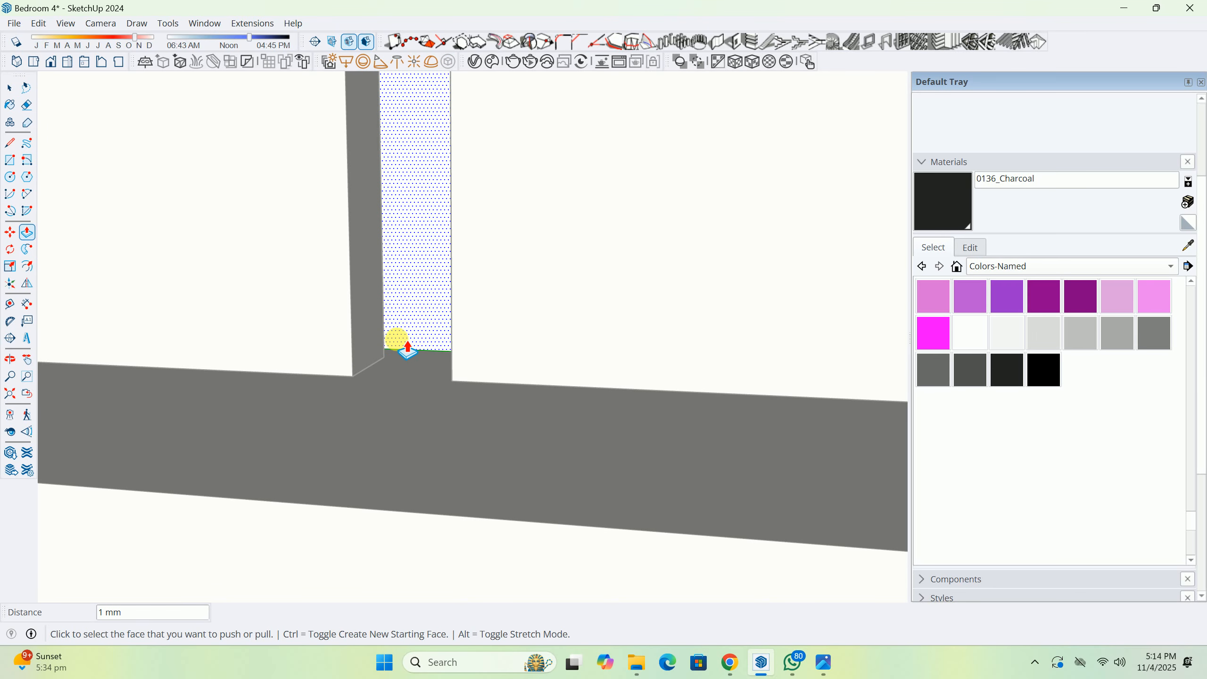
click(399, 345)
key(space)
key(ctrl+z)
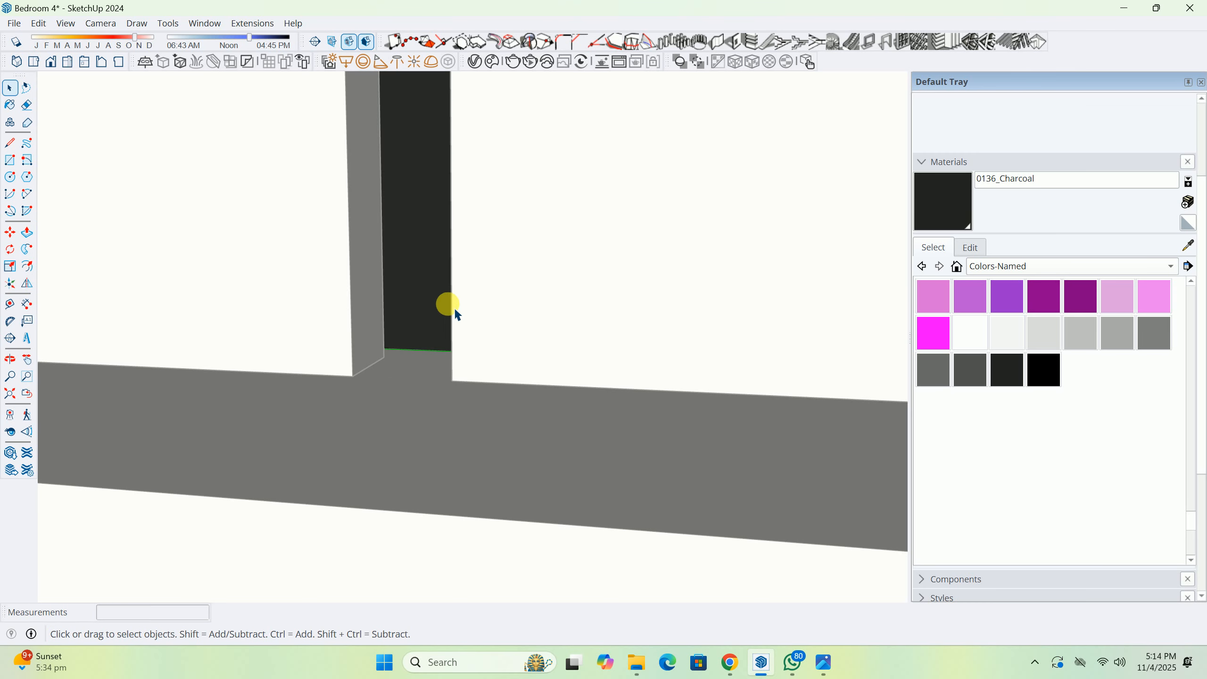
Push/Pull the charcoal backing face 6 mm outward to the rear corner of the upper panels.
key(p)
click(399, 347)
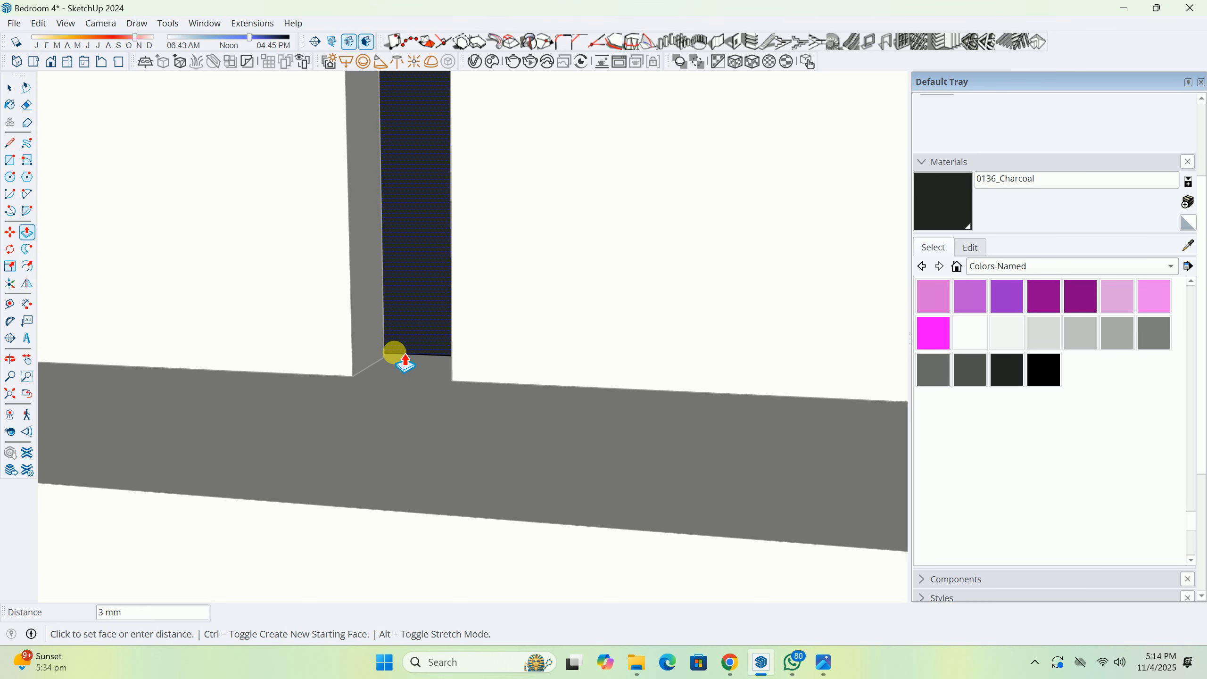
click(383, 360)
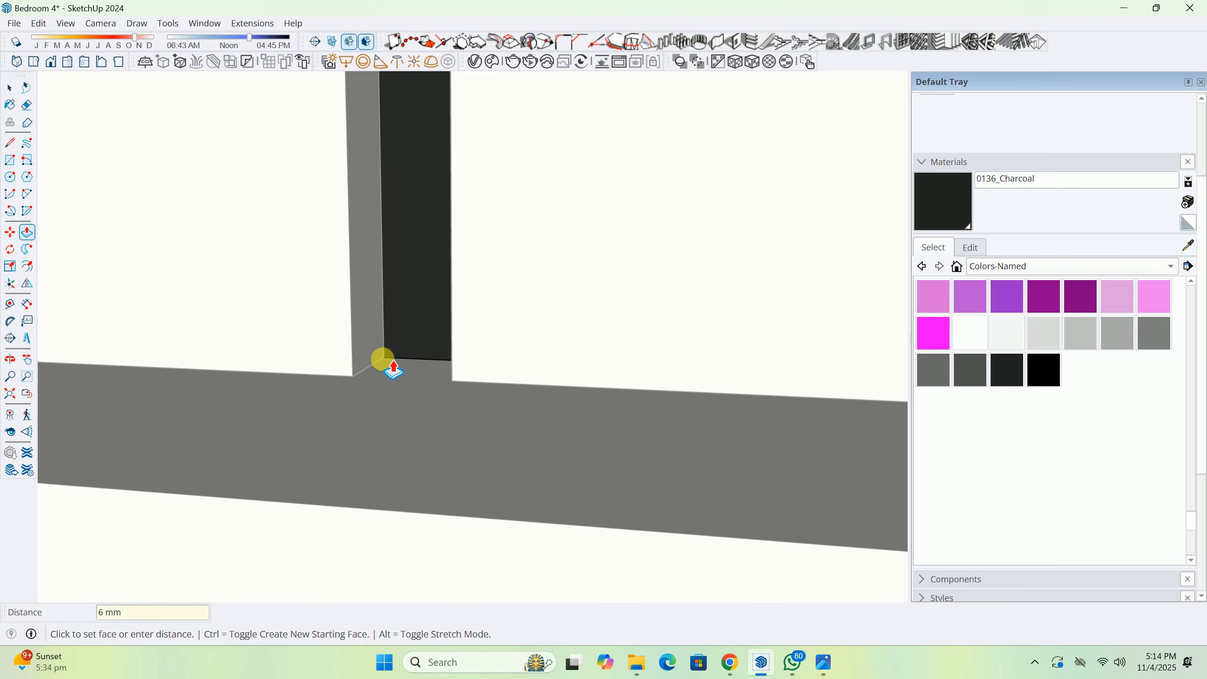
key(space)
Measure across the top ledge of the lower back panel.
scroll(504, 278, down, 6)
mouse_move(501, 313)
middle_down()
mouse_move(207, 318)
mouse_move(481, 275)
mouse_move(458, 266)
mouse_move(469, 347)
mouse_move(432, 343)
mouse_move(444, 351)
middle_up()
key(t)
click(476, 330)
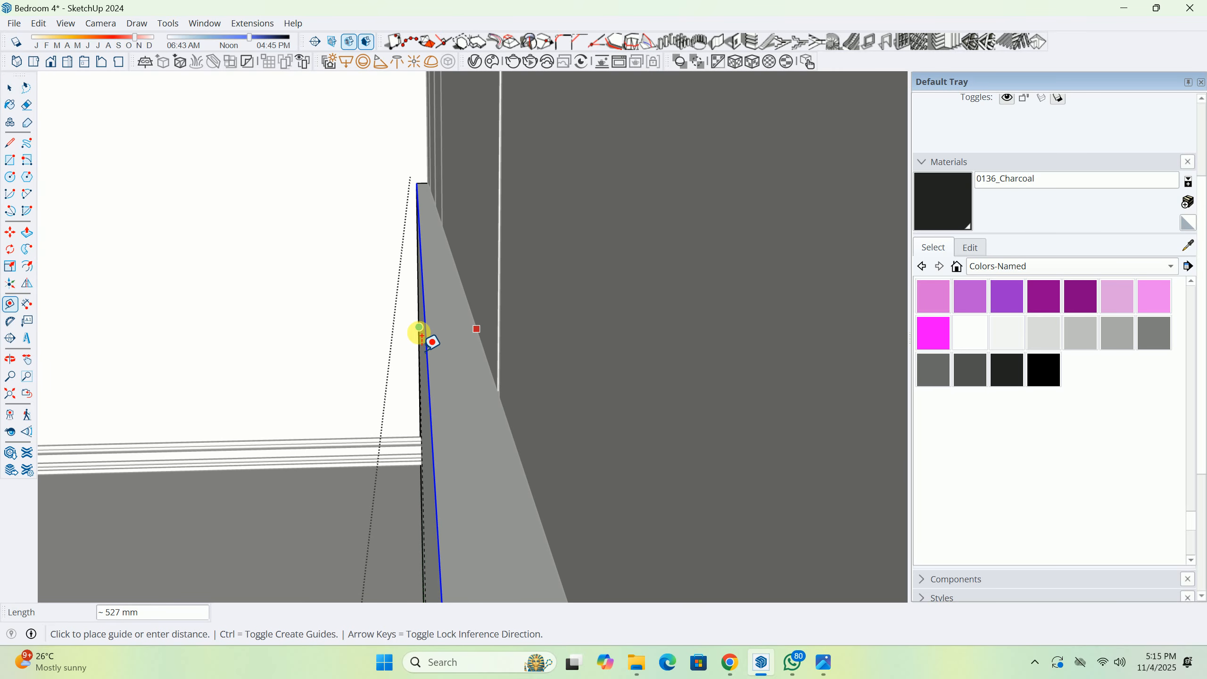
key(space)
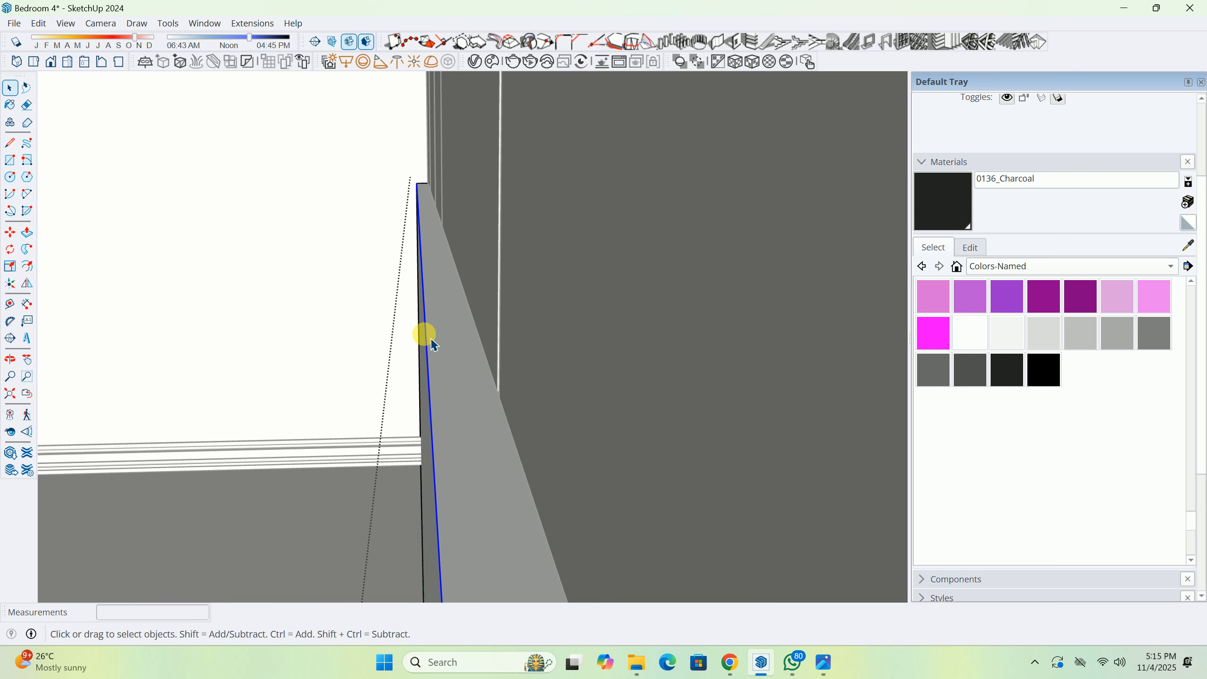
Copy the lower back panel's front top edge 20 mm across the top face toward the wall.
key(m)
key(ctrl)
click(426, 336)
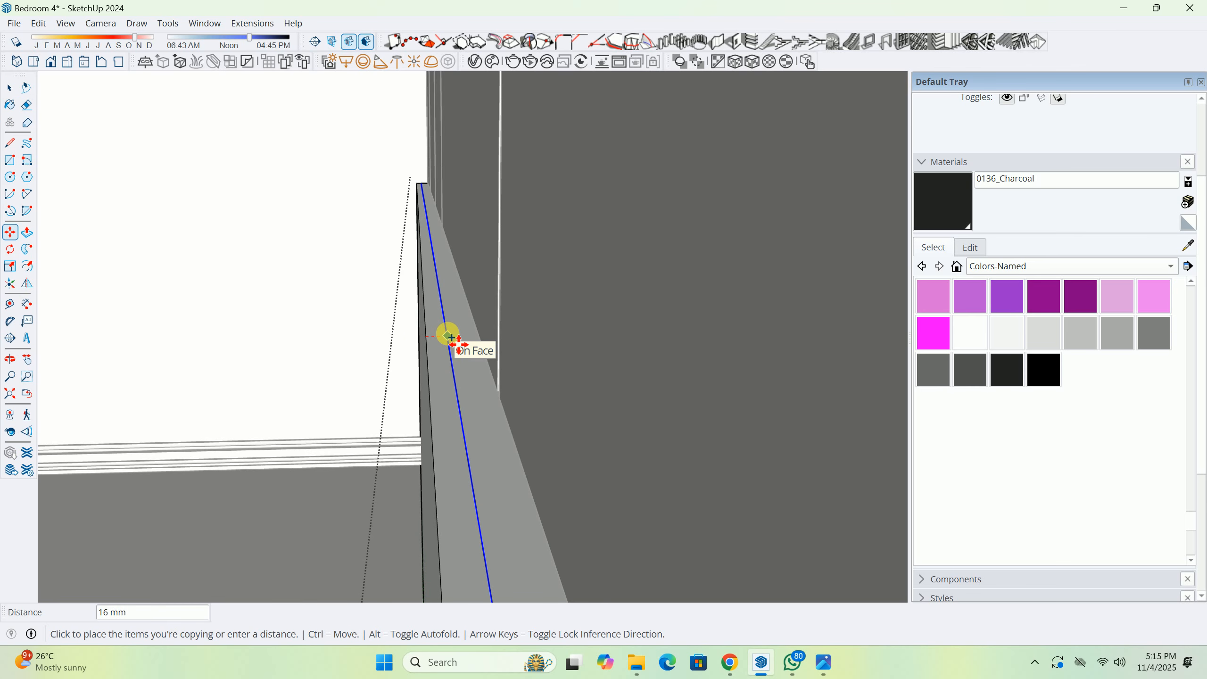
text(20)
key(Return)
Hide the rest of the model around the lower back panel group being edited.
mouse_move(449, 326)
middle_down()
mouse_move(491, 303)
mouse_move(441, 315)
middle_up()
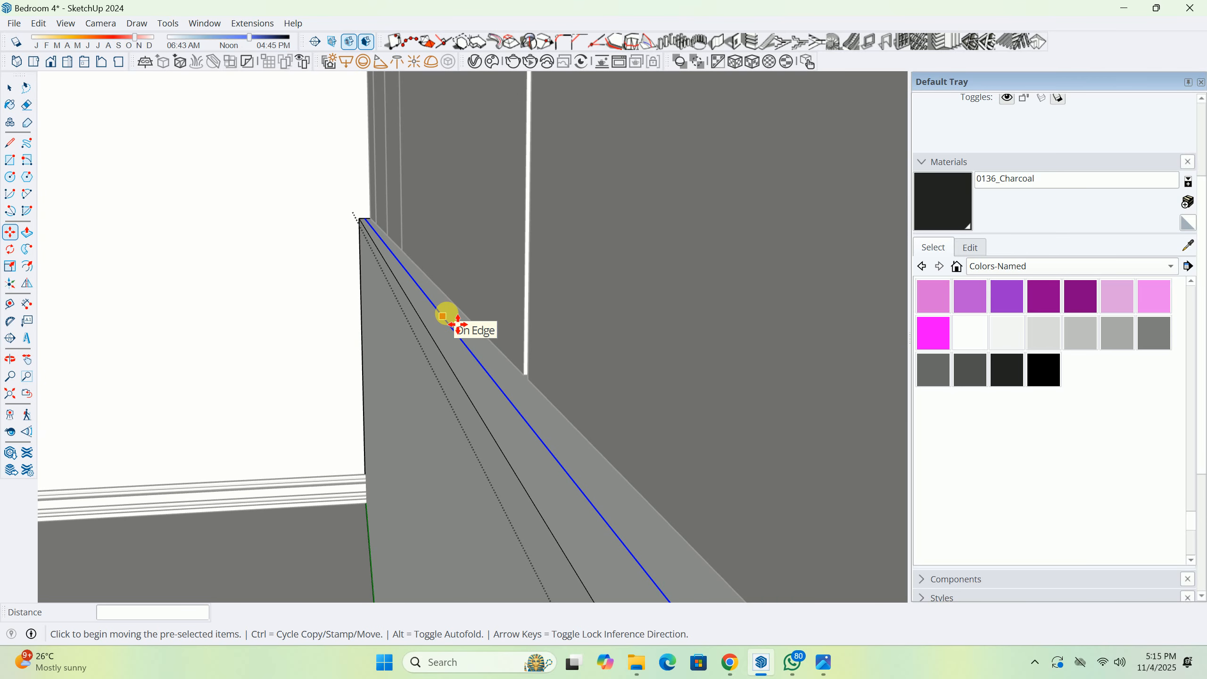
key(i)
scroll(420, 259, down, 1)
key(ctrl)
scroll(371, 217, up, 2)
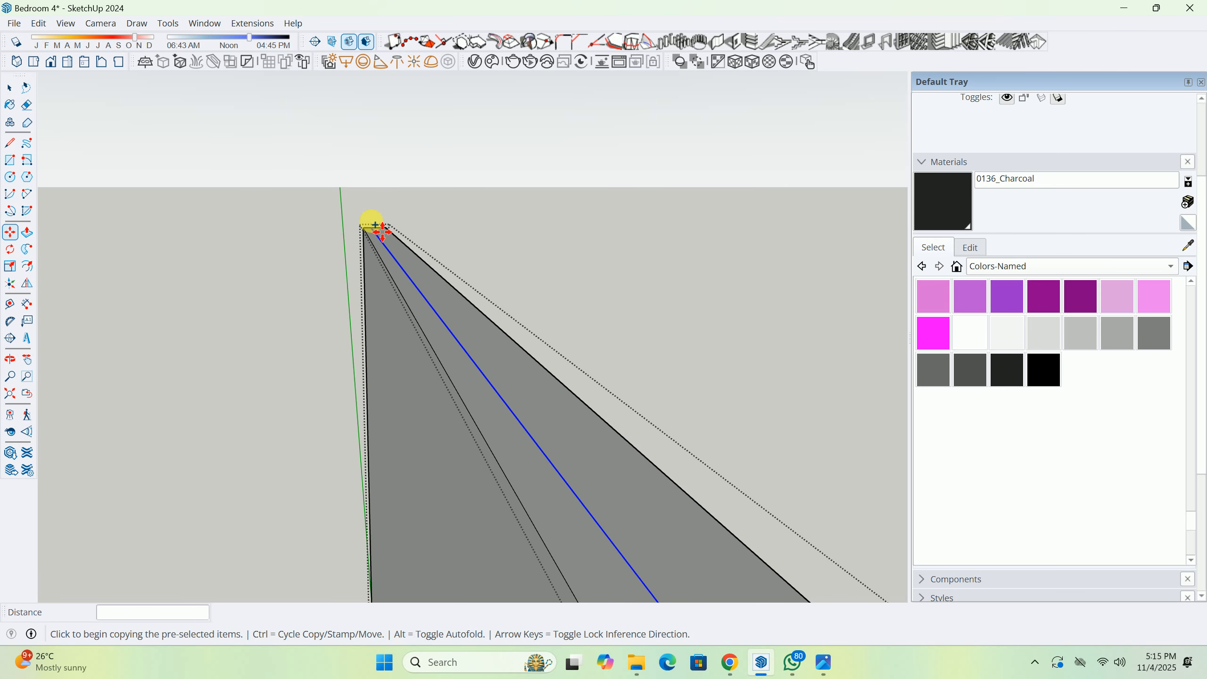
Copy the short end edges of the lower back panel's top face inward by 20 mm along its length.
key(space)
middle_drag(375, 225, 411, 279)
key(m)
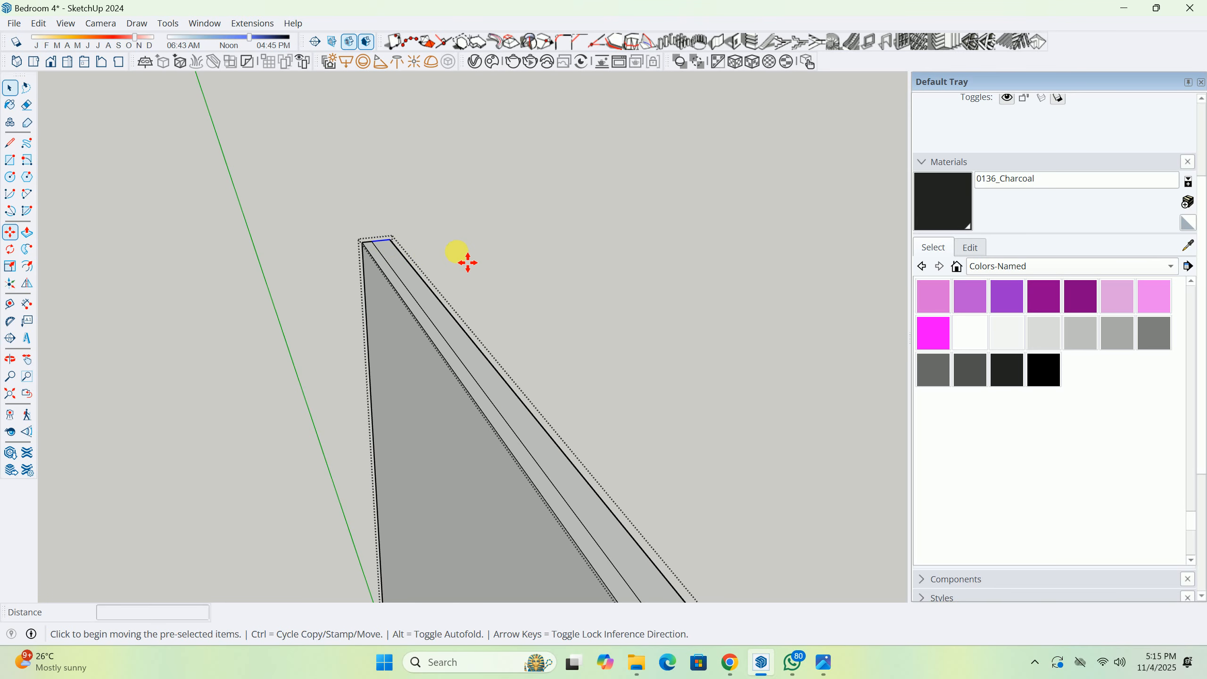
key(ctrl)
click(460, 255)
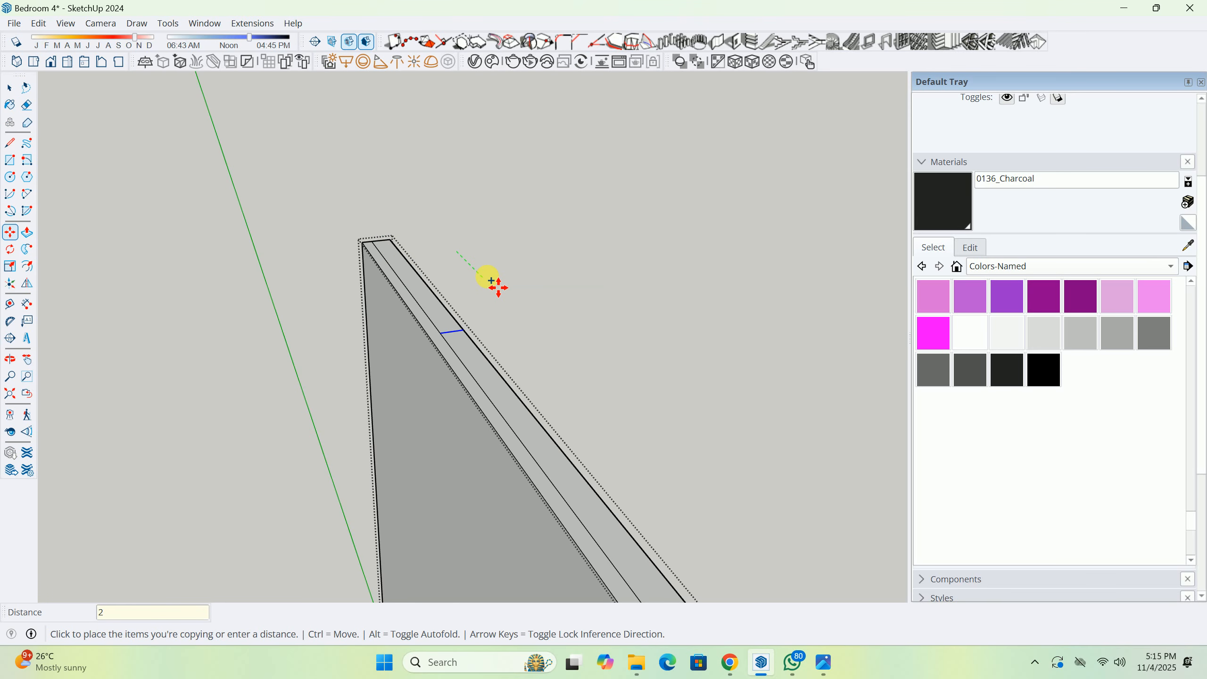
key(Escape)
middle_drag(499, 285, 445, 384)
key(space)
key(m)
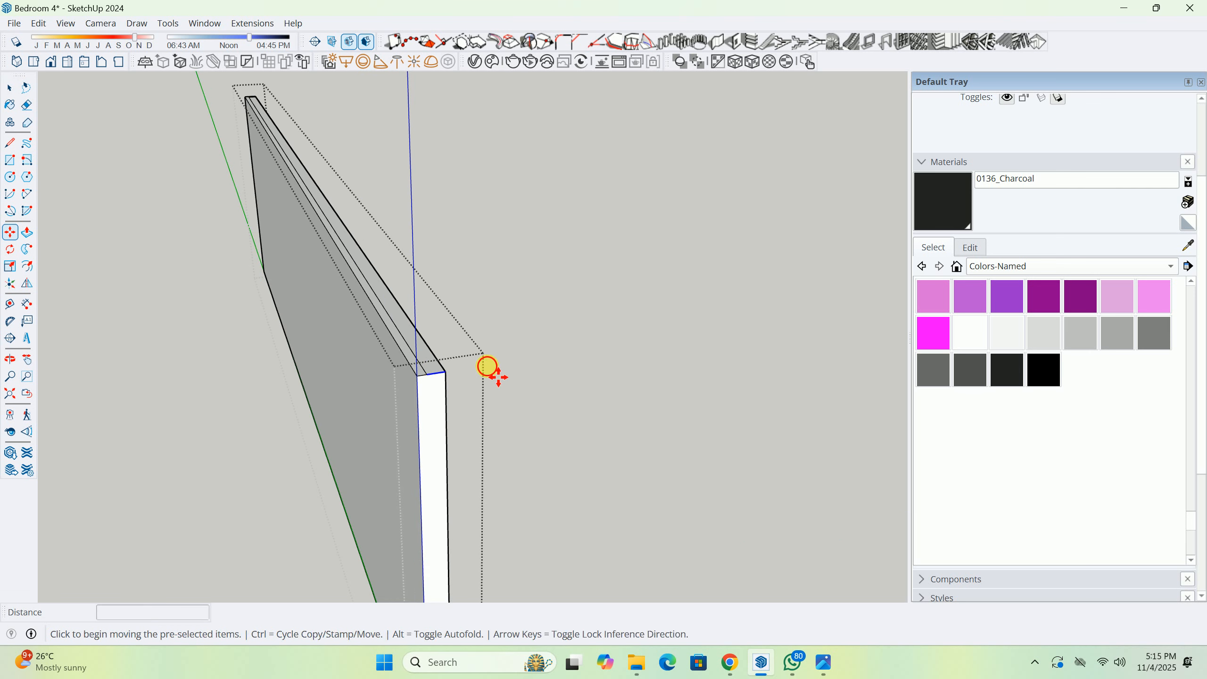
key(ctrl)
click(475, 350)
text(2)
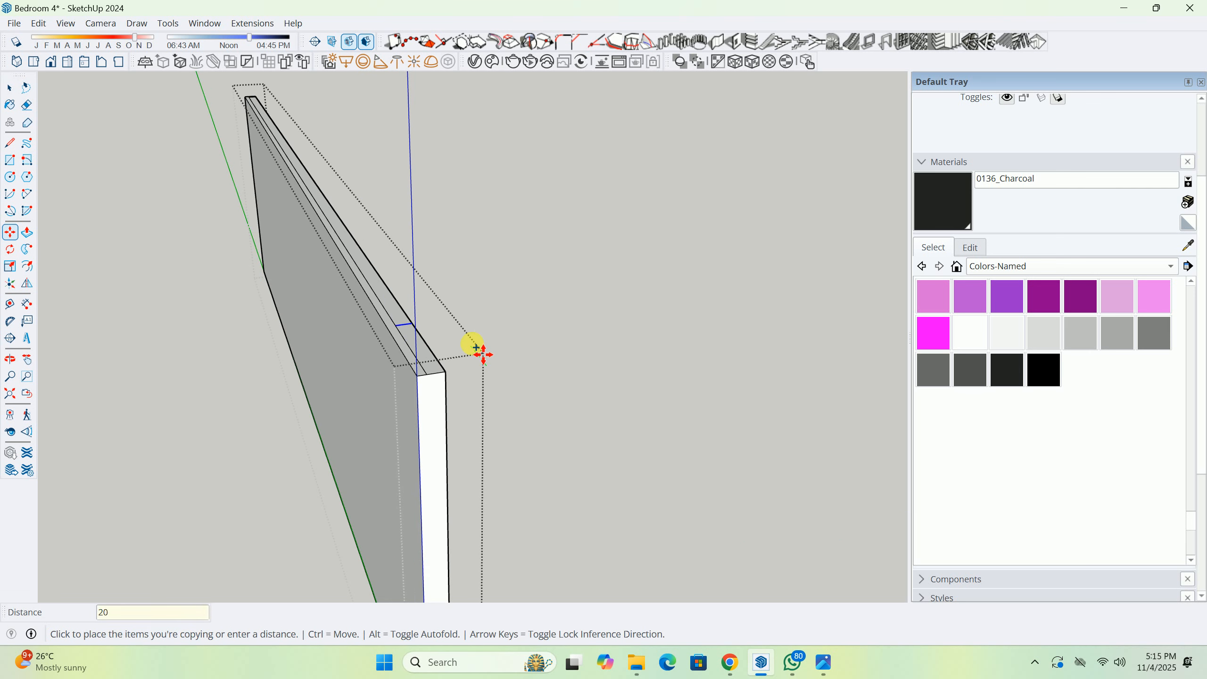
text(0)
key(Return)
key(space)
Copy the inset long edge on the panel's top face another 20 mm toward the back.
scroll(394, 324, up, 3)
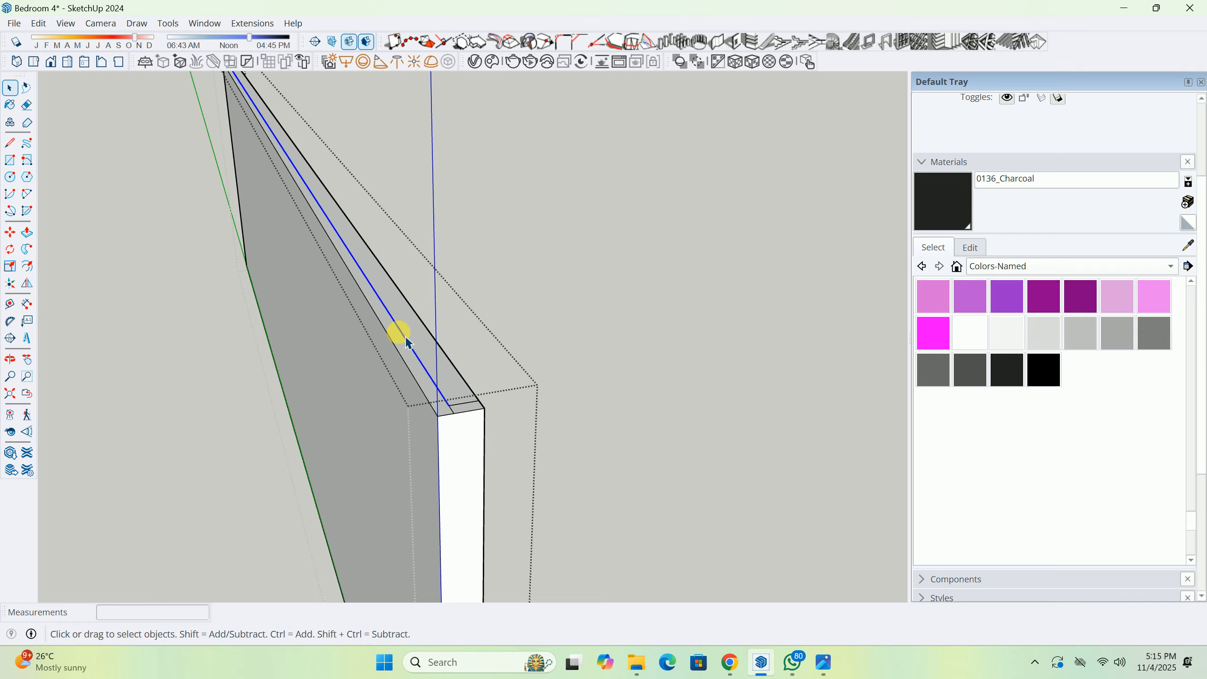
key(m)
scroll(467, 411, up, 1)
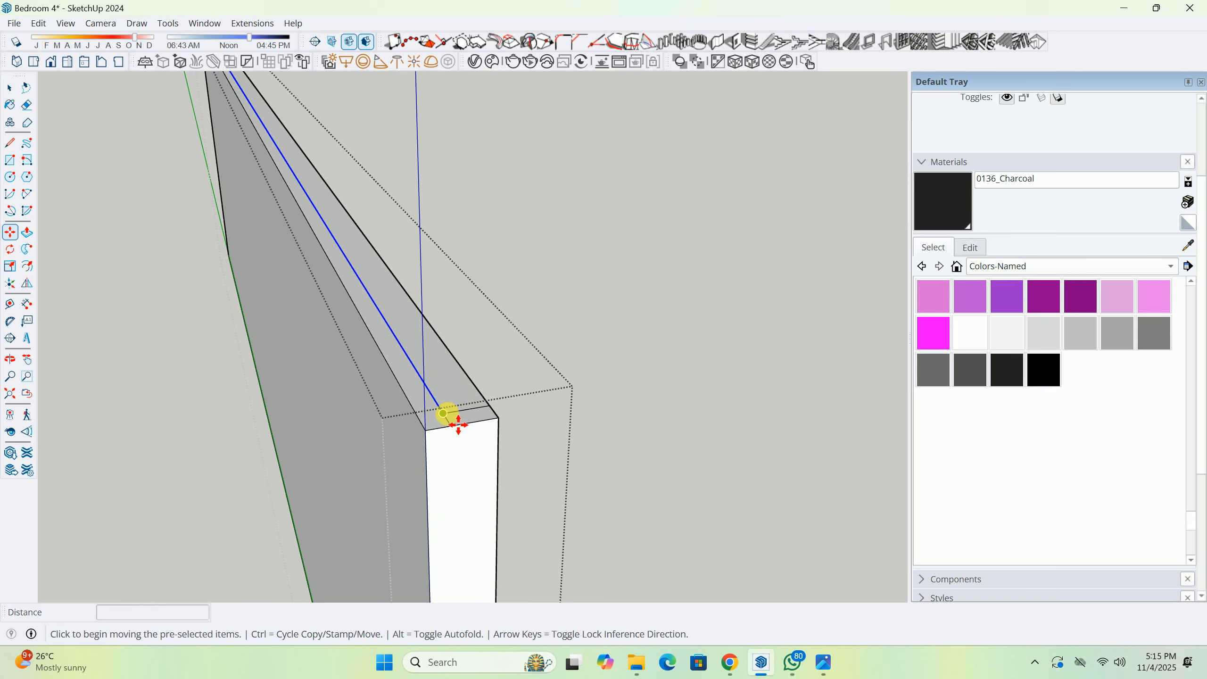
key(ctrl)
click(443, 413)
text(20)
key(Return)
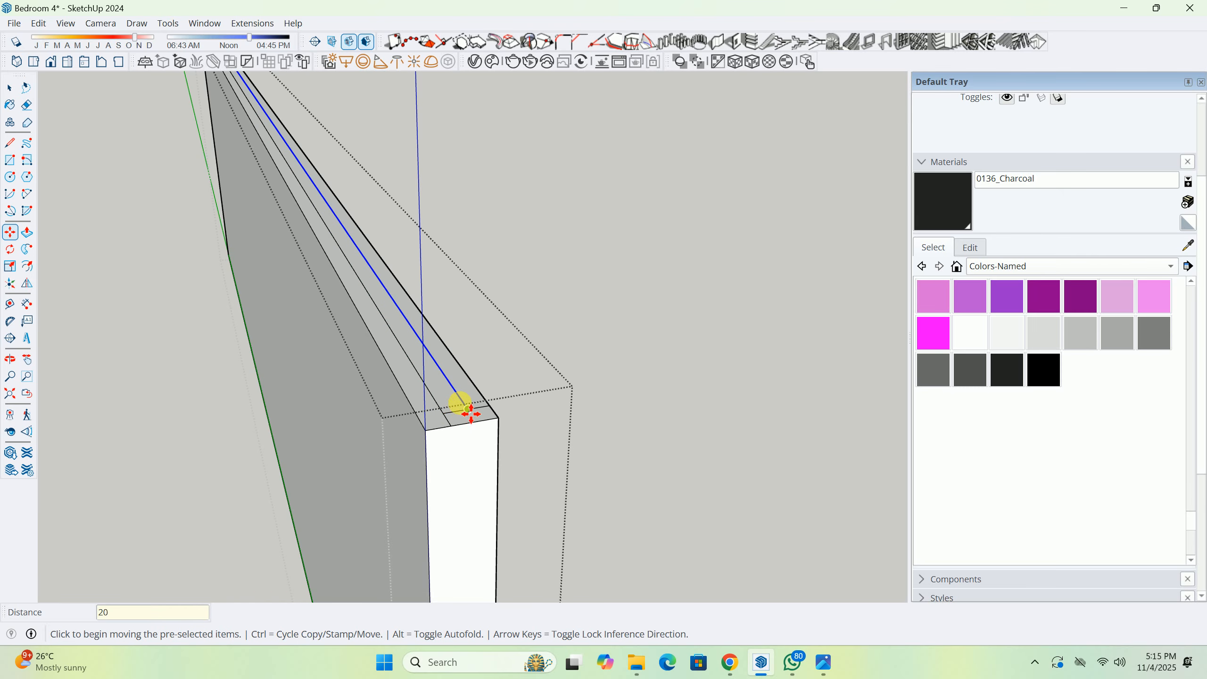
Recess the middle and rear strips of the panel's top face 20 mm deep with Push/Pull.
scroll(432, 399, up, 2)
key(p)
scroll(434, 381, up, 2)
drag(446, 383, 455, 410)
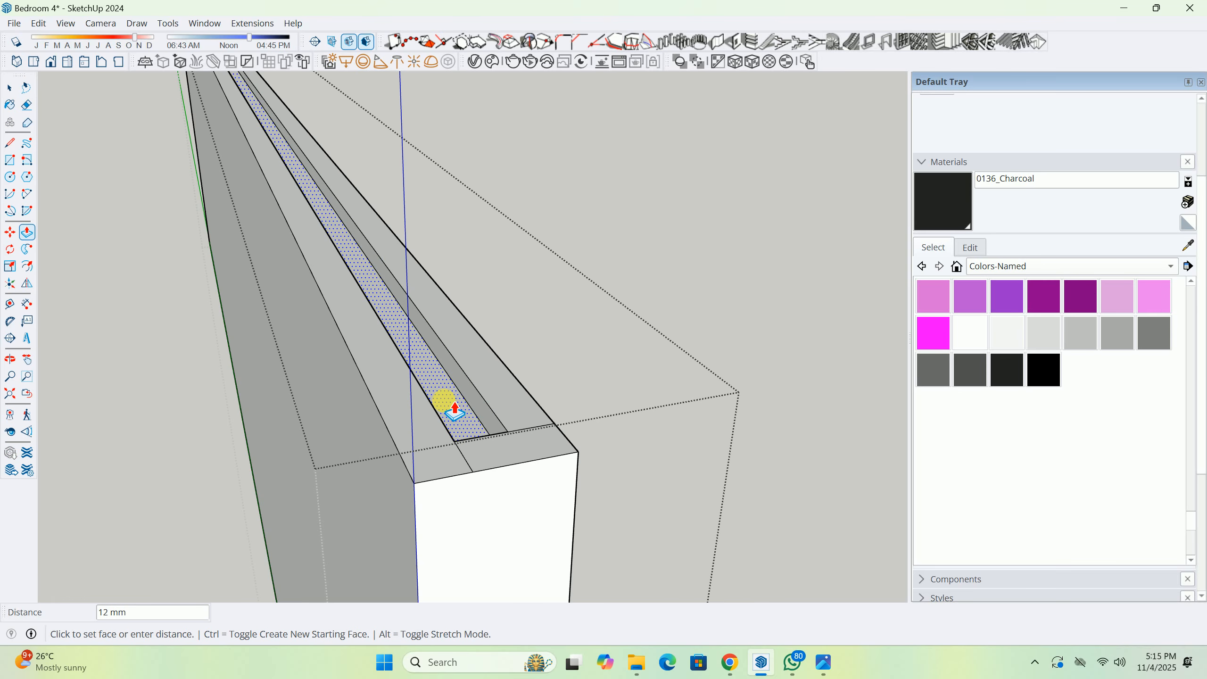
text(20)
key(Return)
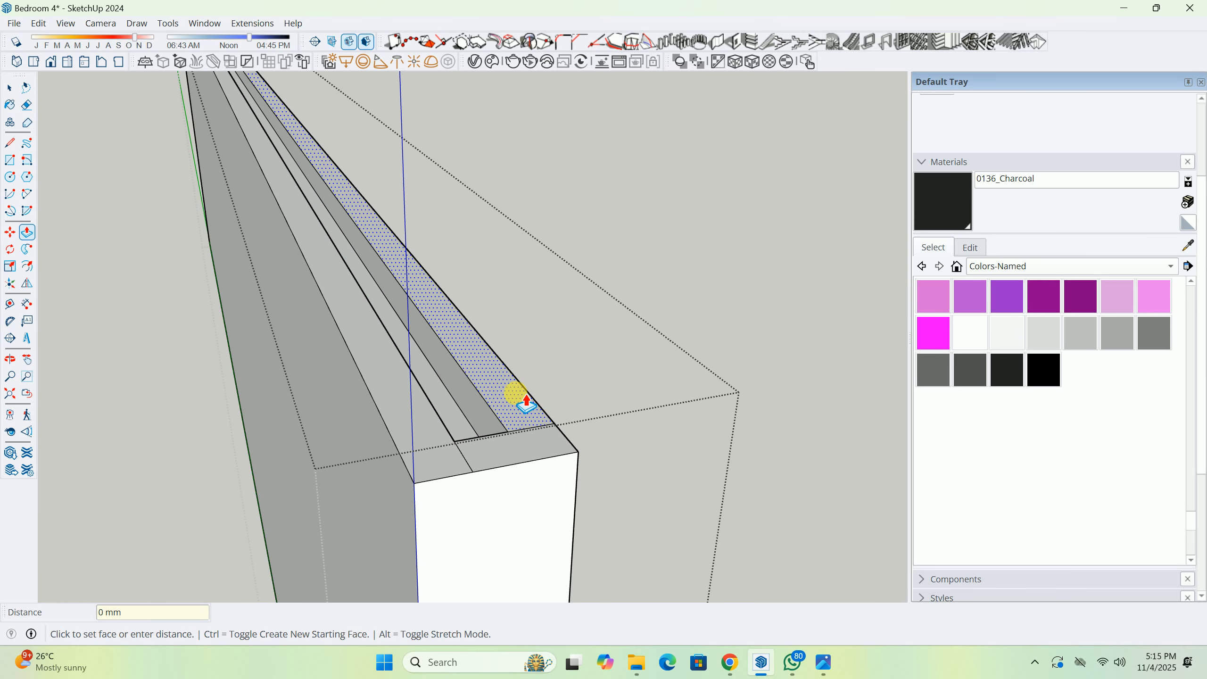
Select the Emissive material in the V-Ray Asset Editor and paint the recess's inner wall and adjoining floor strip with it.
middle_drag(525, 401, 375, 352)
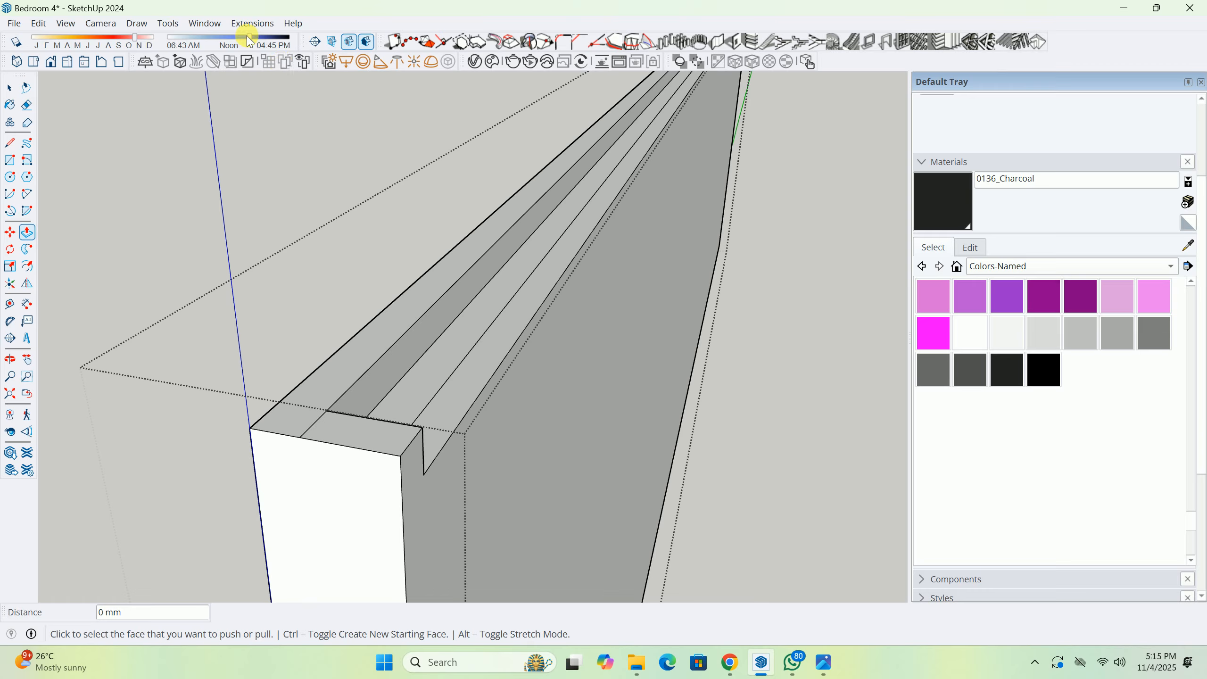
click(474, 62)
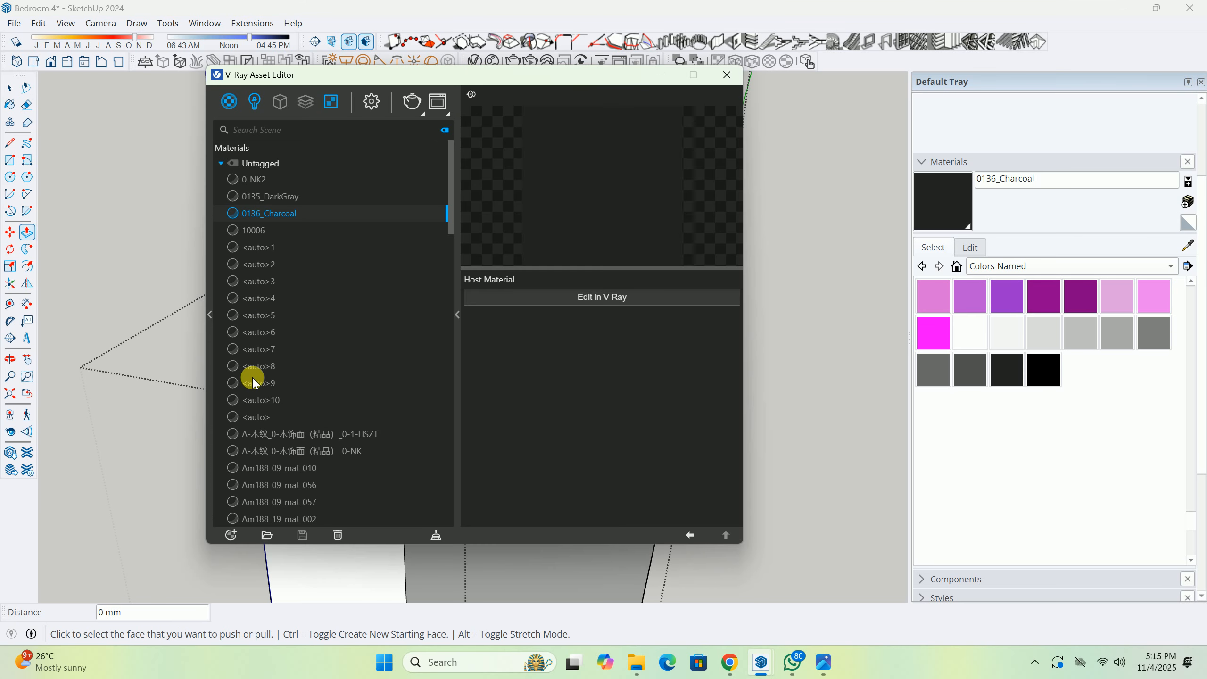
scroll(253, 382, down, 7)
scroll(254, 436, down, 15)
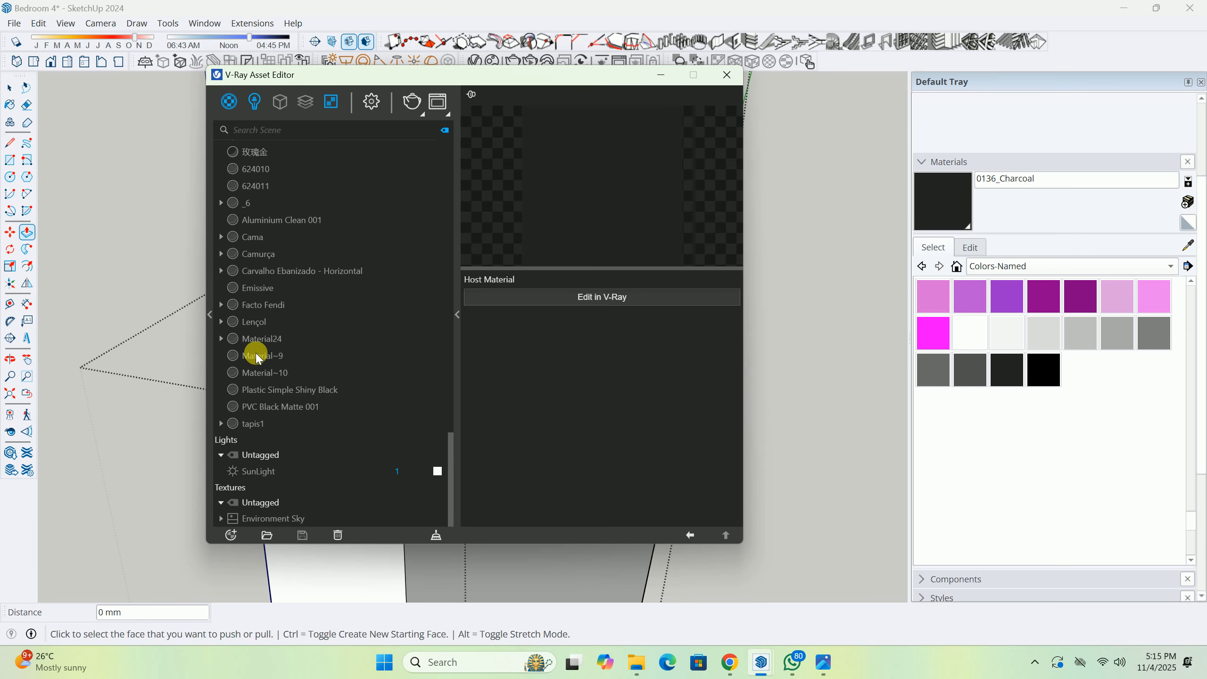
click(259, 289)
click(727, 74)
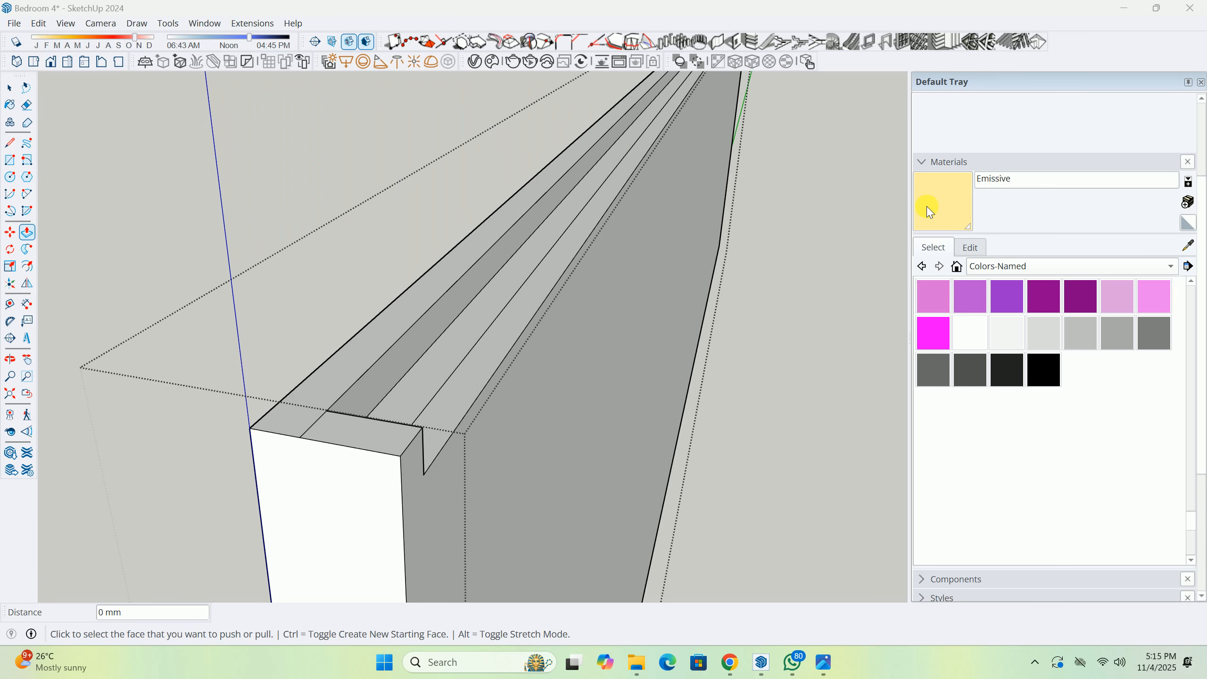
key(b)
click(435, 328)
click(435, 350)
Draw a V-Ray rectangle light along the recess's inner wall, spanning the lower back panel from end to end.
mouse_move(435, 350)
middle_down()
mouse_move(310, 404)
mouse_move(373, 395)
mouse_move(518, 137)
middle_up()
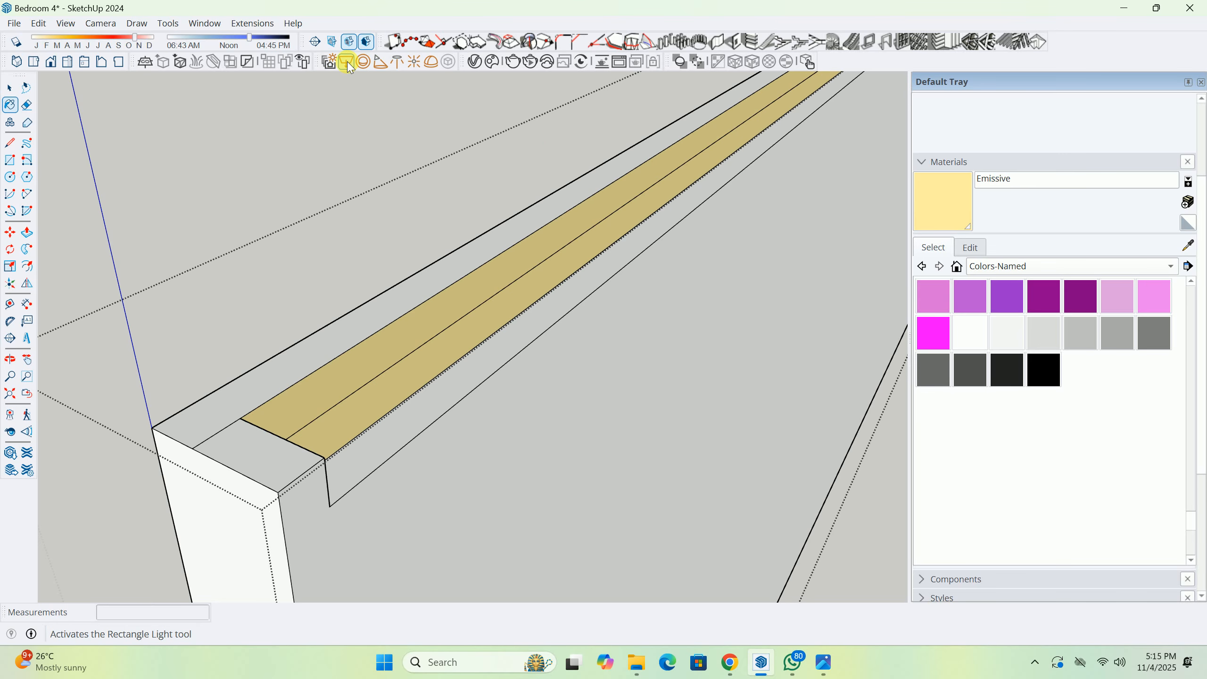
mouse_move(506, 262)
middle_down()
mouse_move(803, 116)
mouse_move(329, 162)
mouse_move(390, 282)
middle_up()
click(411, 281)
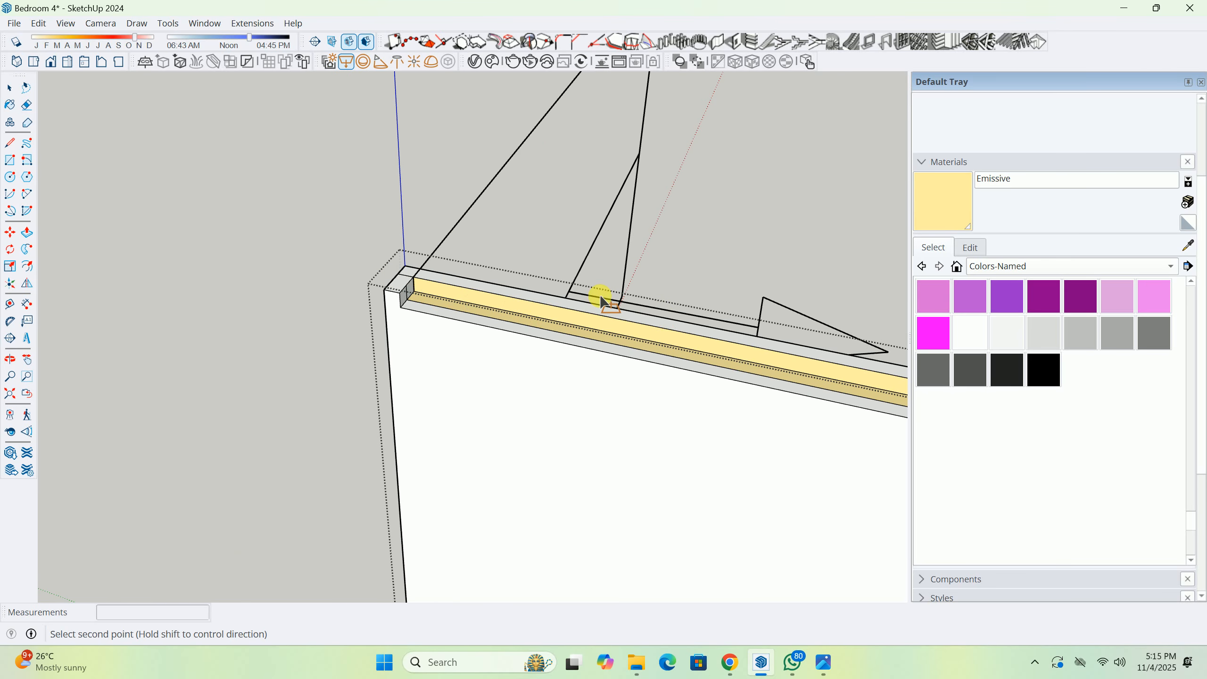
shift+middle_drag(600, 302, 334, 289)
shift+middle_drag(732, 148, 280, 347)
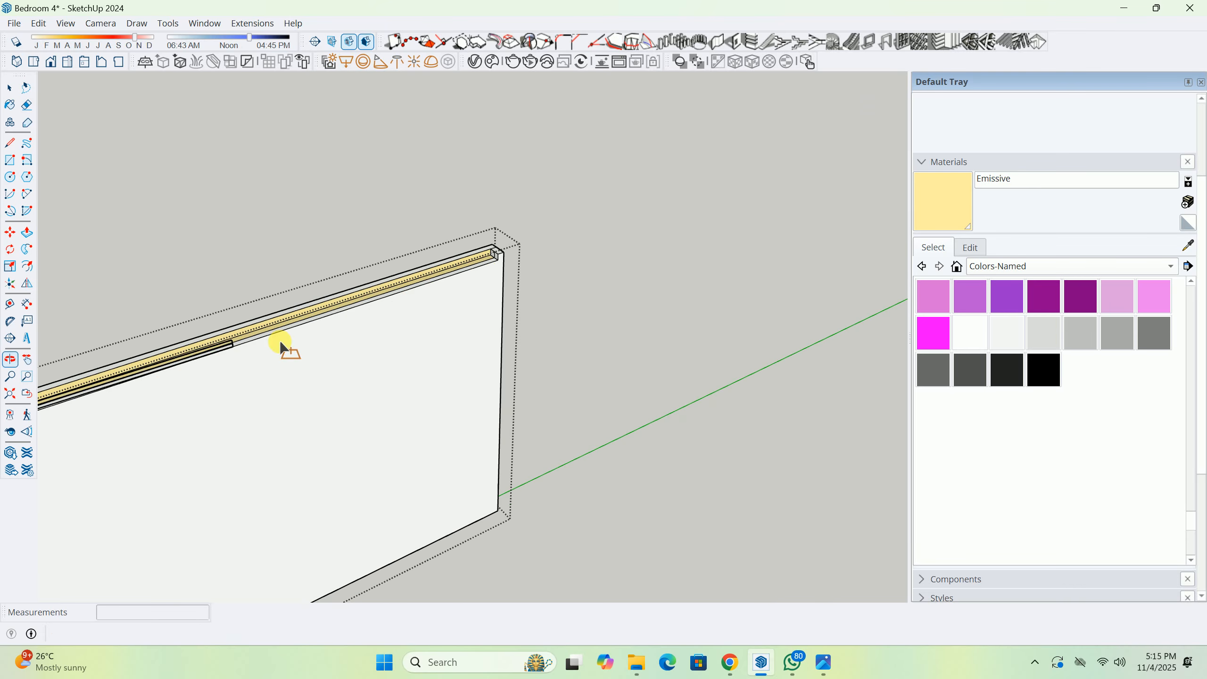
scroll(505, 252, up, 4)
scroll(502, 262, up, 5)
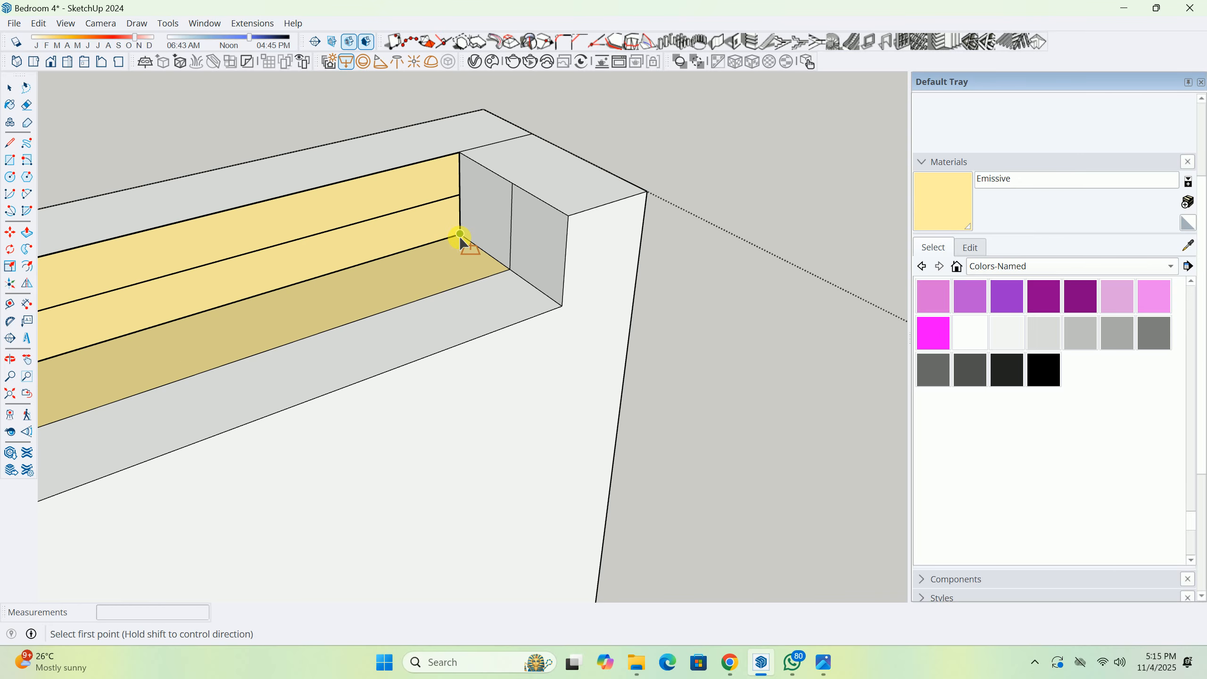
Rotate the rectangle light about its upper edge so that it slants across the recess toward the floor strip's front edge.
key(space)
click(456, 204)
middle_drag(458, 200, 565, 193)
key(q)
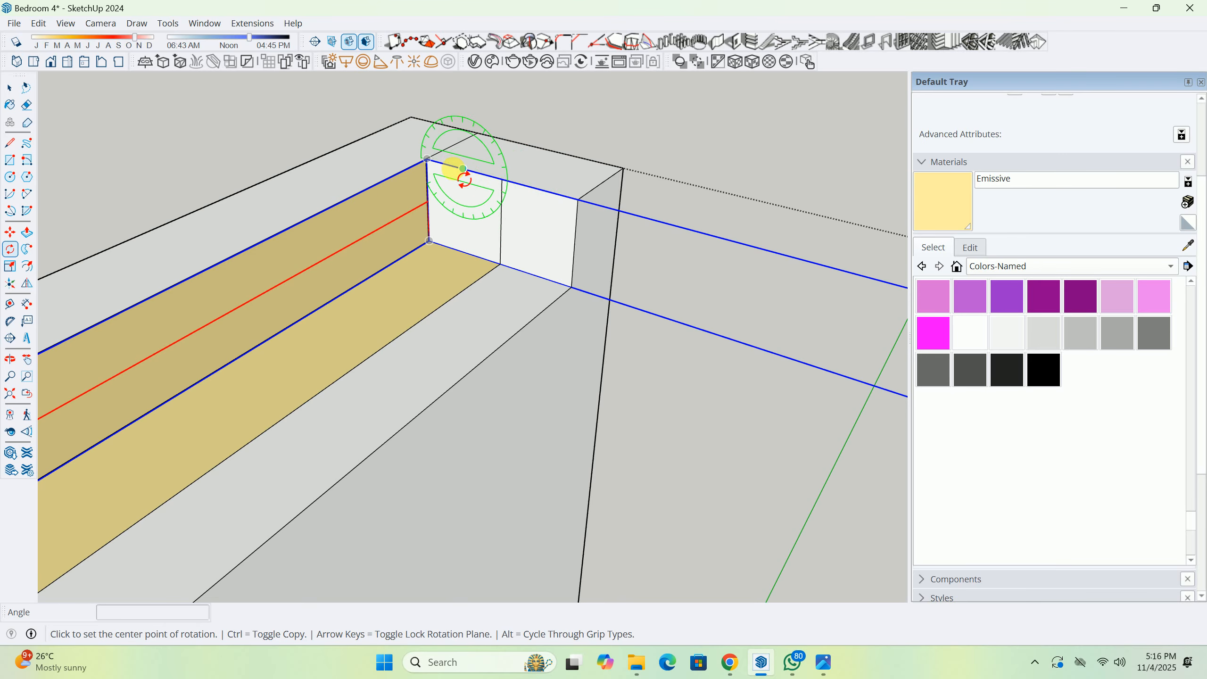
click(428, 159)
click(432, 243)
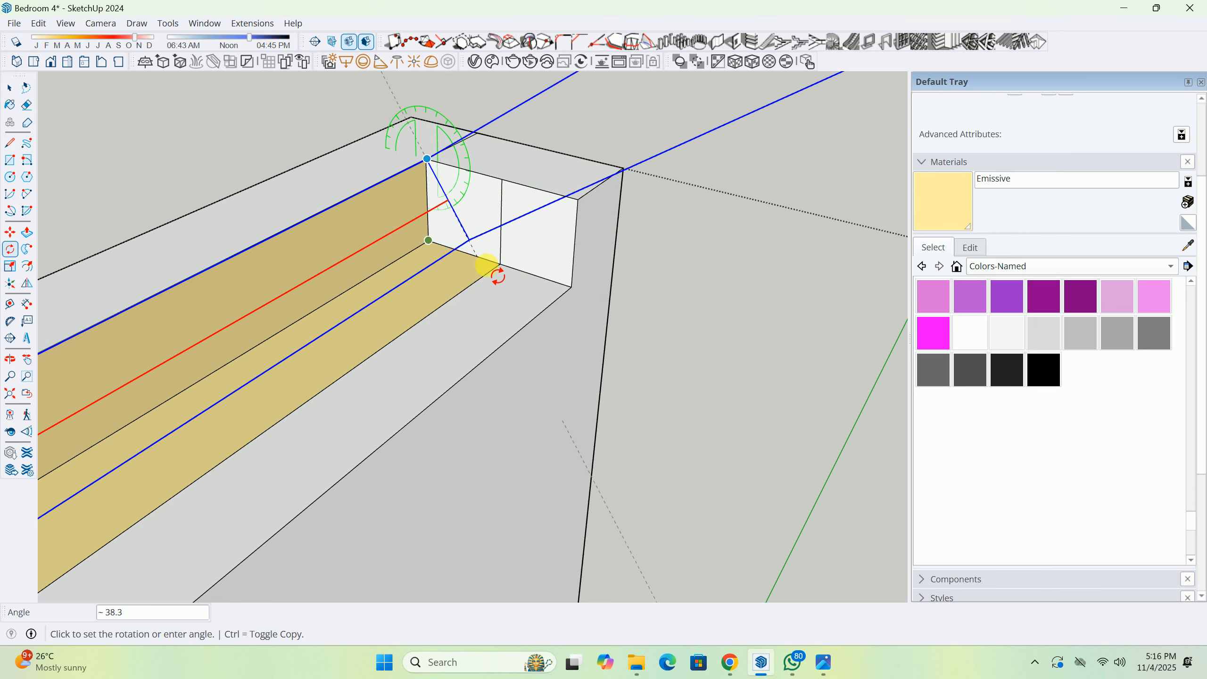
click(496, 267)
scroll(455, 243, down, 5)
Adjust the slanted rectangle light with the Scale tool.
key(space)
middle_drag(456, 256, 396, 334)
key(s)
drag(446, 272, 161, 427)
middle_drag(162, 427, 462, 336)
key(space)
click(289, 339)
scroll(281, 360, down, 1)
shift+middle_drag(281, 360, 447, 281)
middle_drag(610, 176, 507, 305)
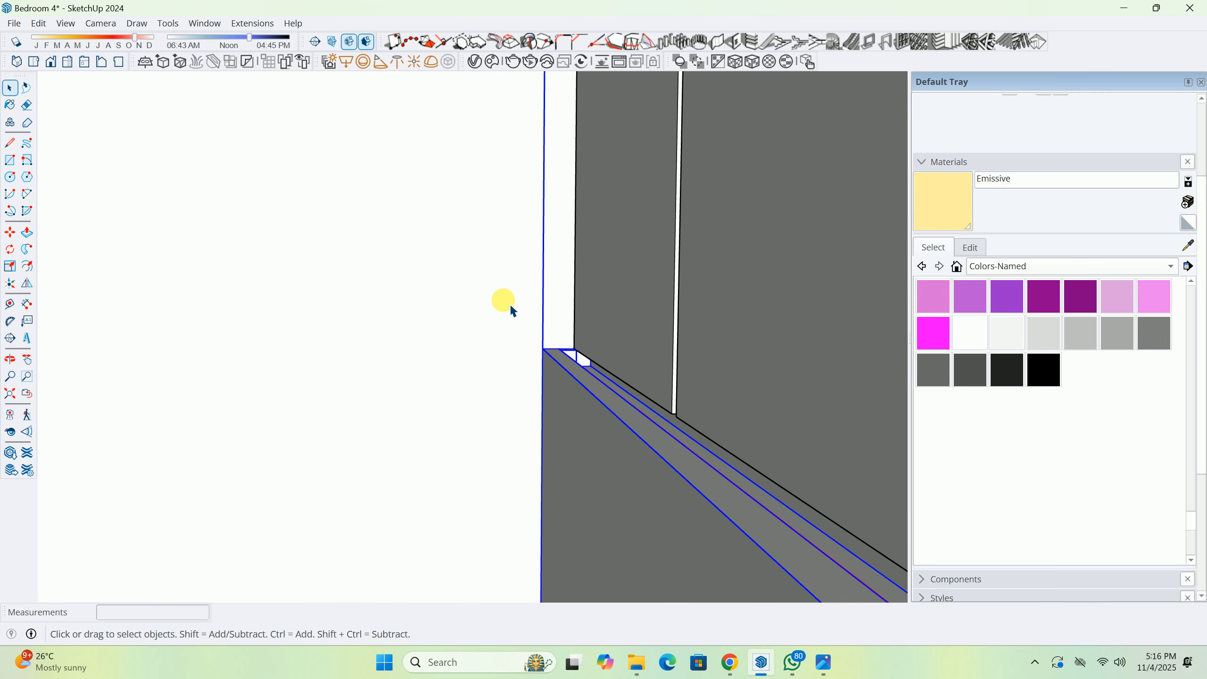
Rotate the rectangle light by 30 degrees about its edge along the top of the recess's inner wall.
scroll(590, 381, down, 3)
middle_drag(591, 381, 280, 245)
scroll(279, 242, down, 3)
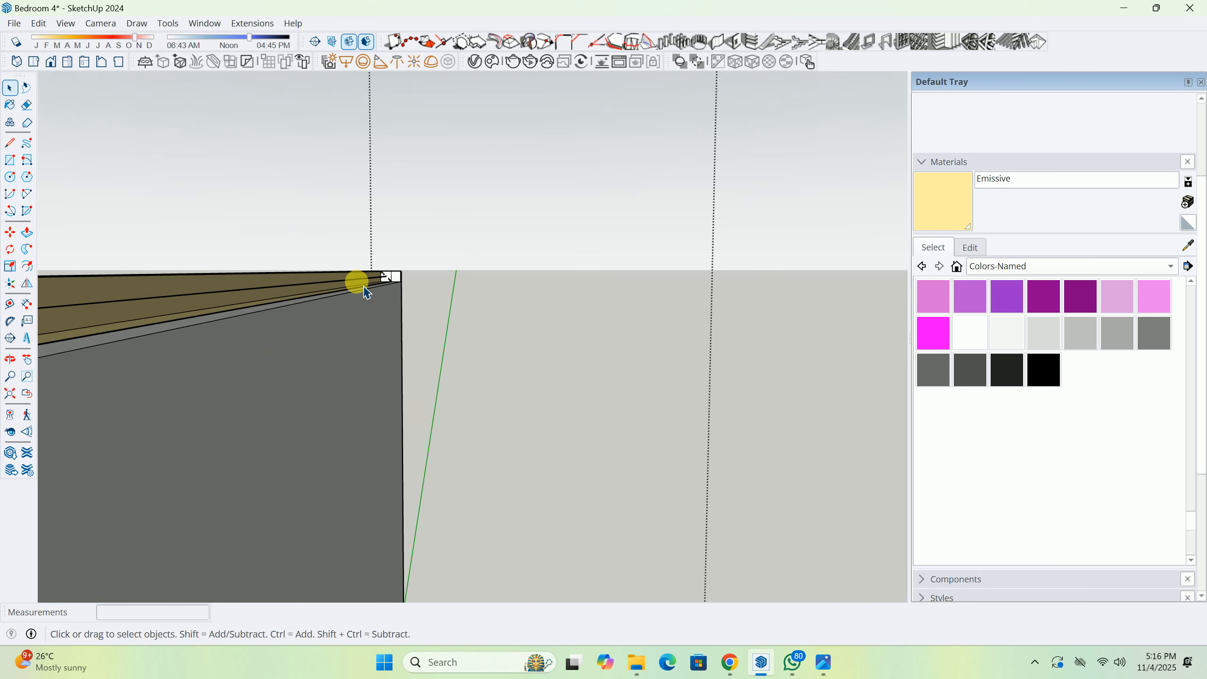
scroll(364, 286, down, 1)
click(365, 286)
scroll(393, 284, up, 5)
key(q)
scroll(390, 285, up, 1)
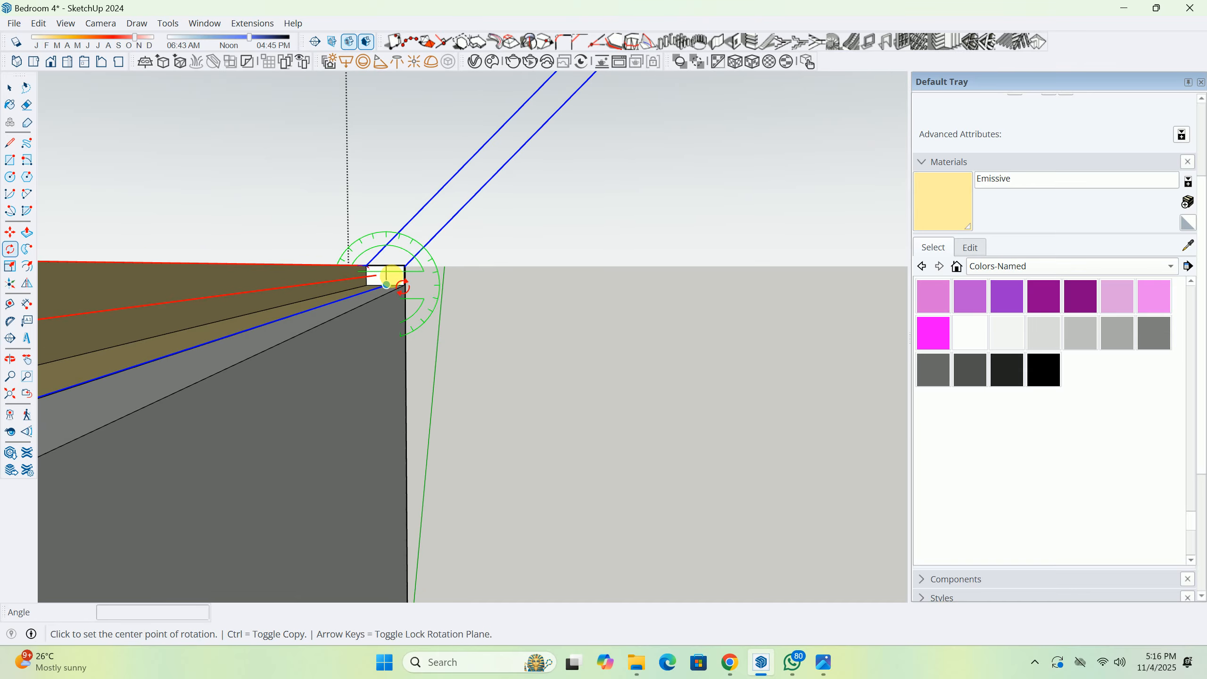
scroll(385, 271, up, 1)
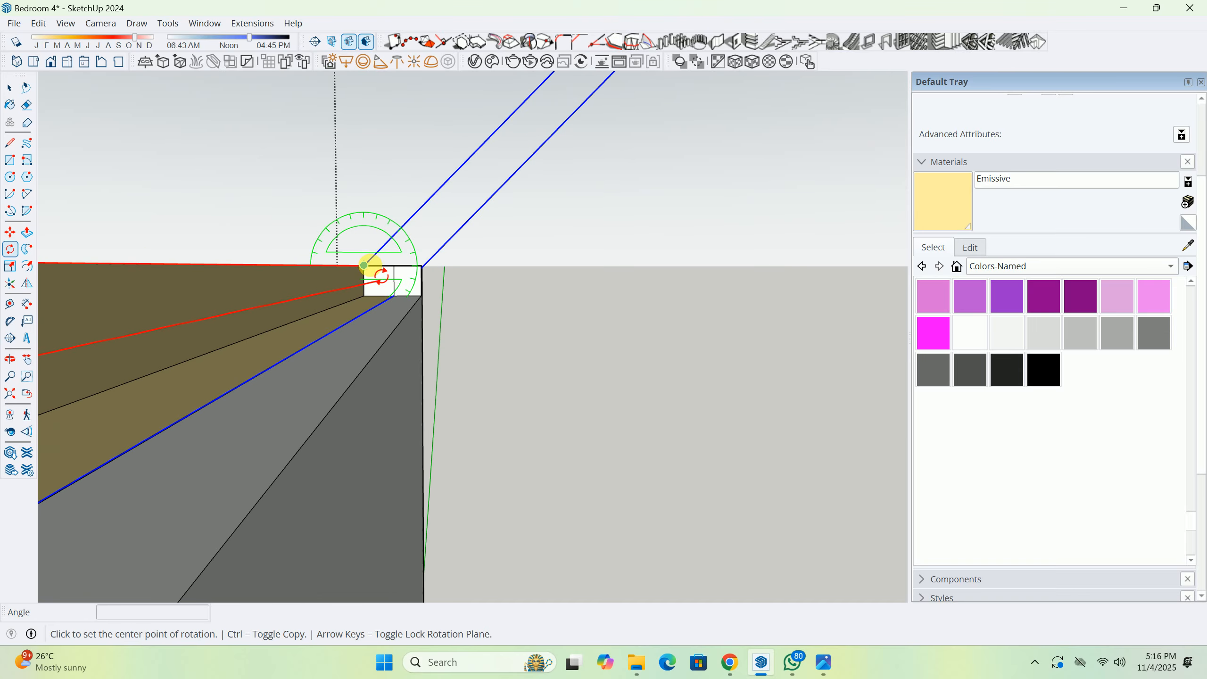
click(364, 266)
click(394, 266)
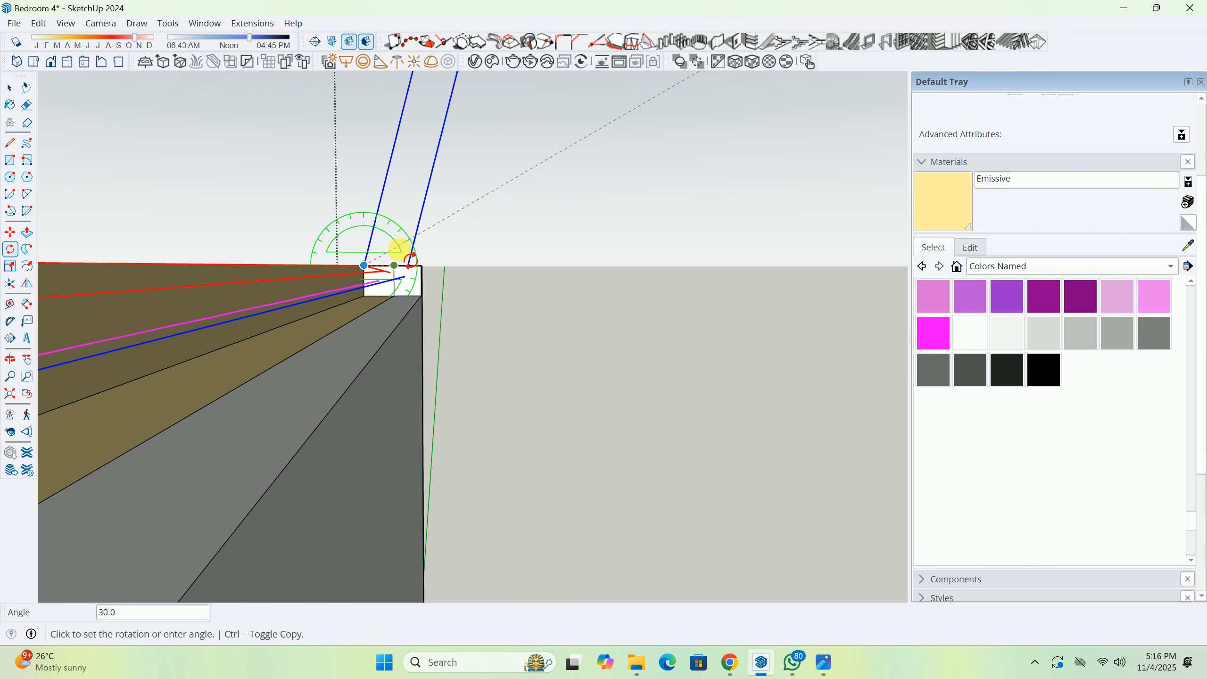
text(30)
key(Return)
middle_drag(413, 261, 531, 270)
key(space)
click(461, 235)
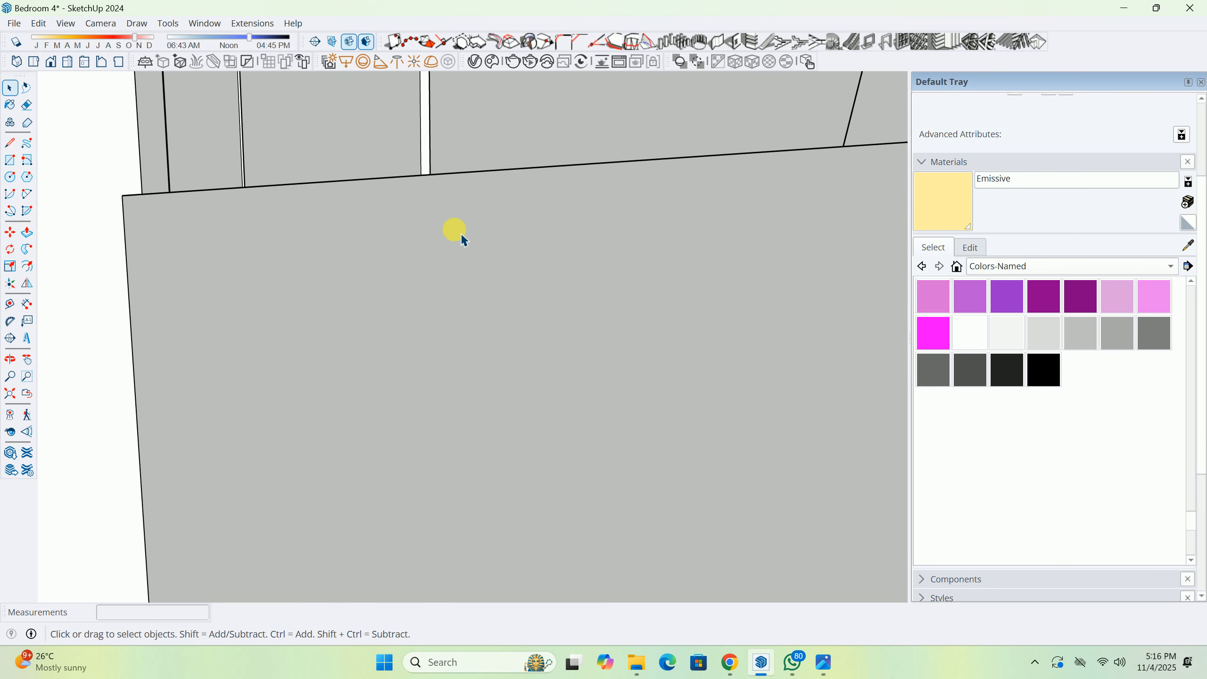
Delete the upright copy of the wall elevation drawings standing beside the room.
middle_drag(463, 238, 307, 210)
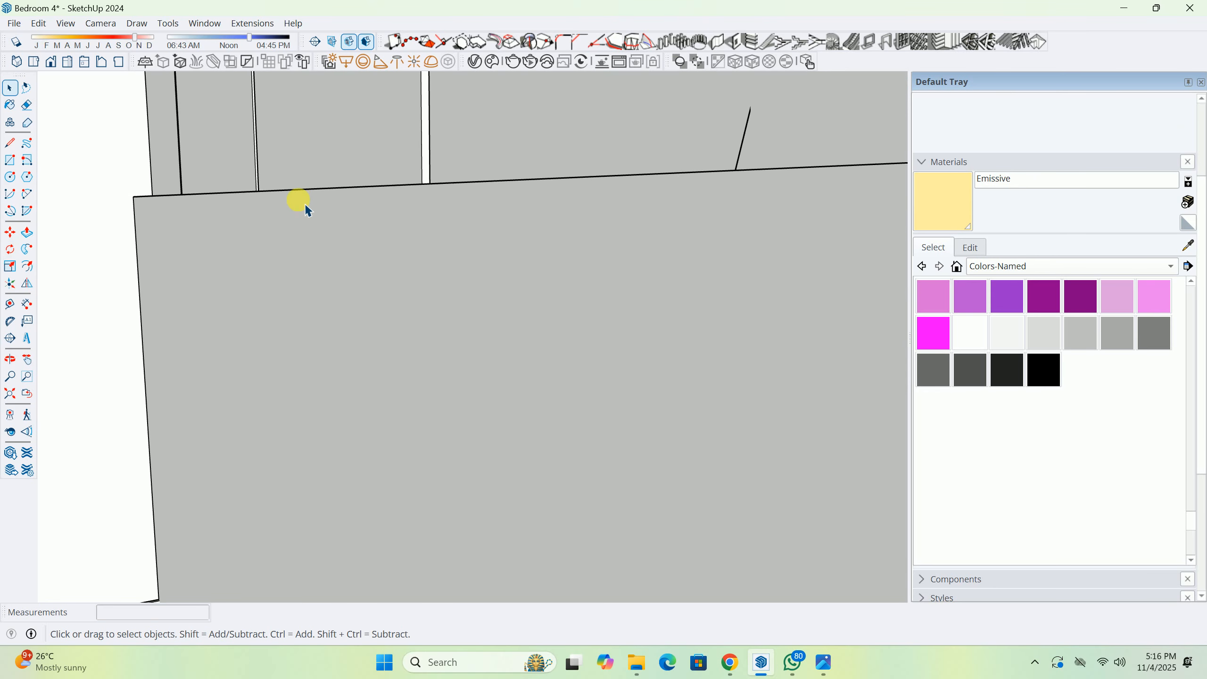
click(50, 62)
scroll(431, 265, down, 5)
middle_drag(476, 291, 637, 300)
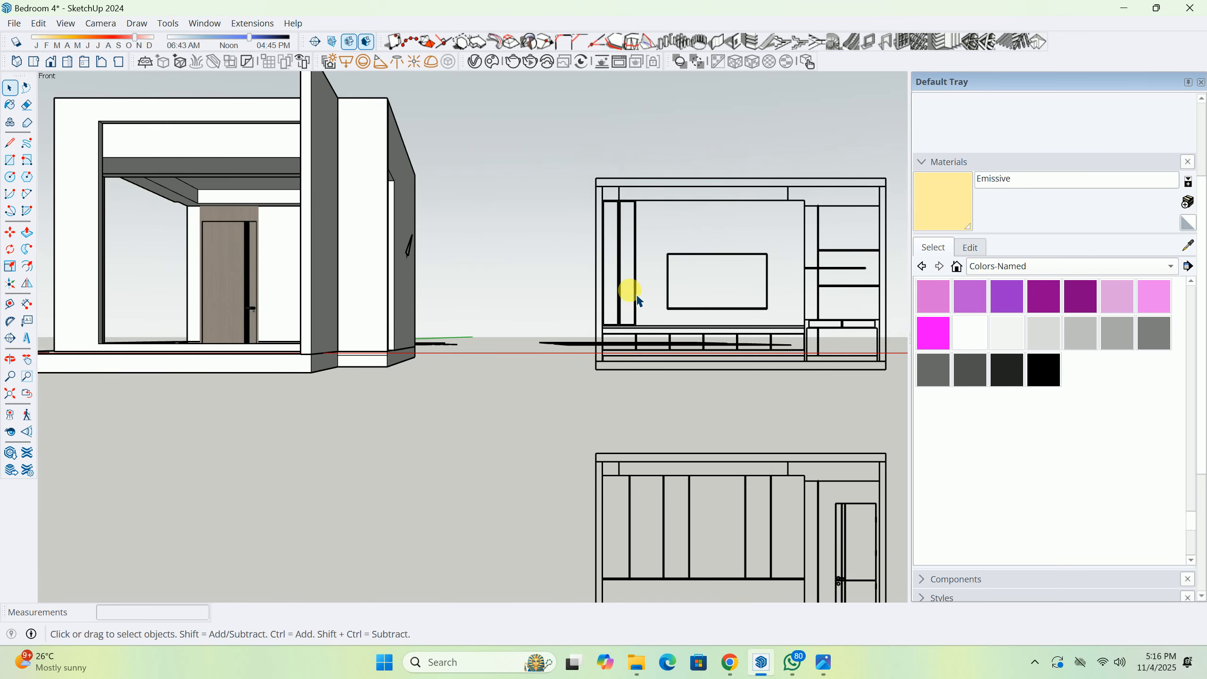
click(610, 332)
click(605, 323)
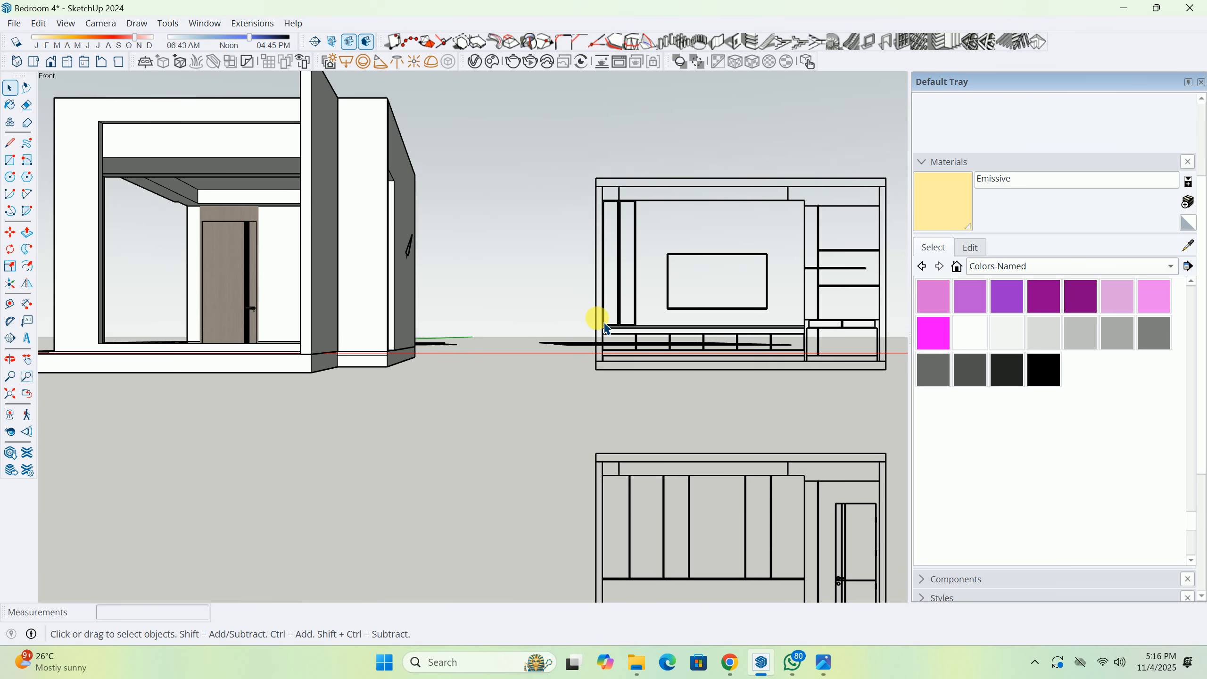
click(610, 331)
key(Delete)
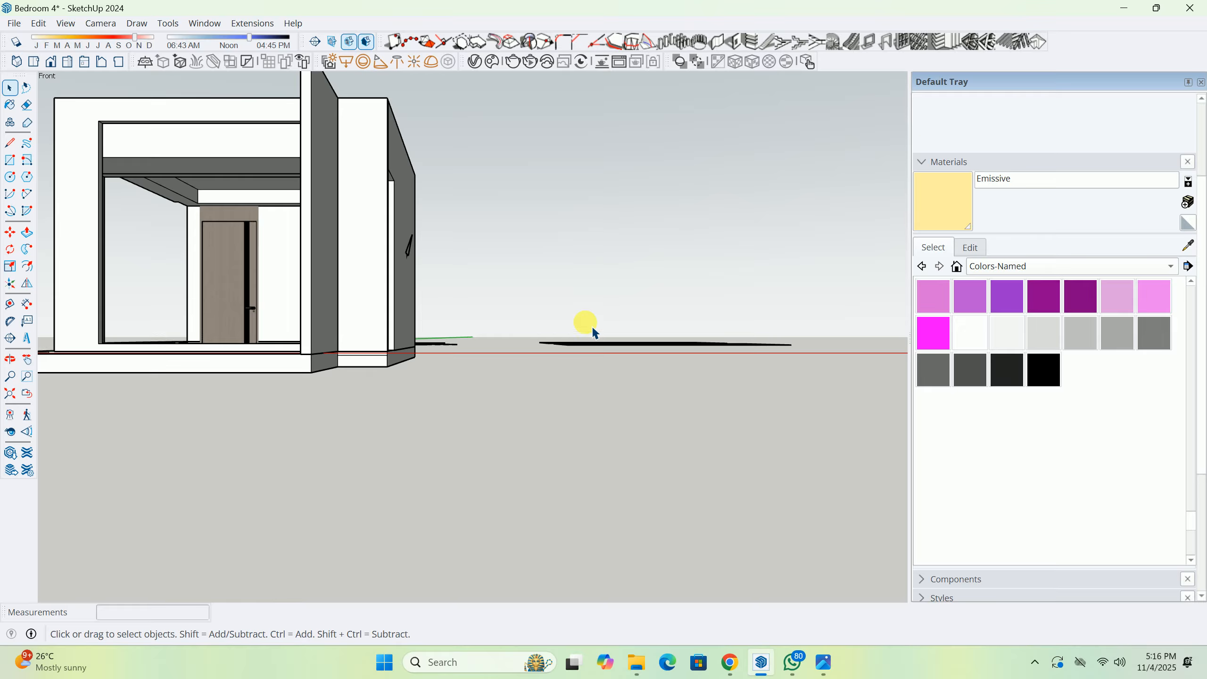
Delete the flat floor plan and elevation drawings lying on the ground behind the room.
middle_drag(594, 333, 561, 390)
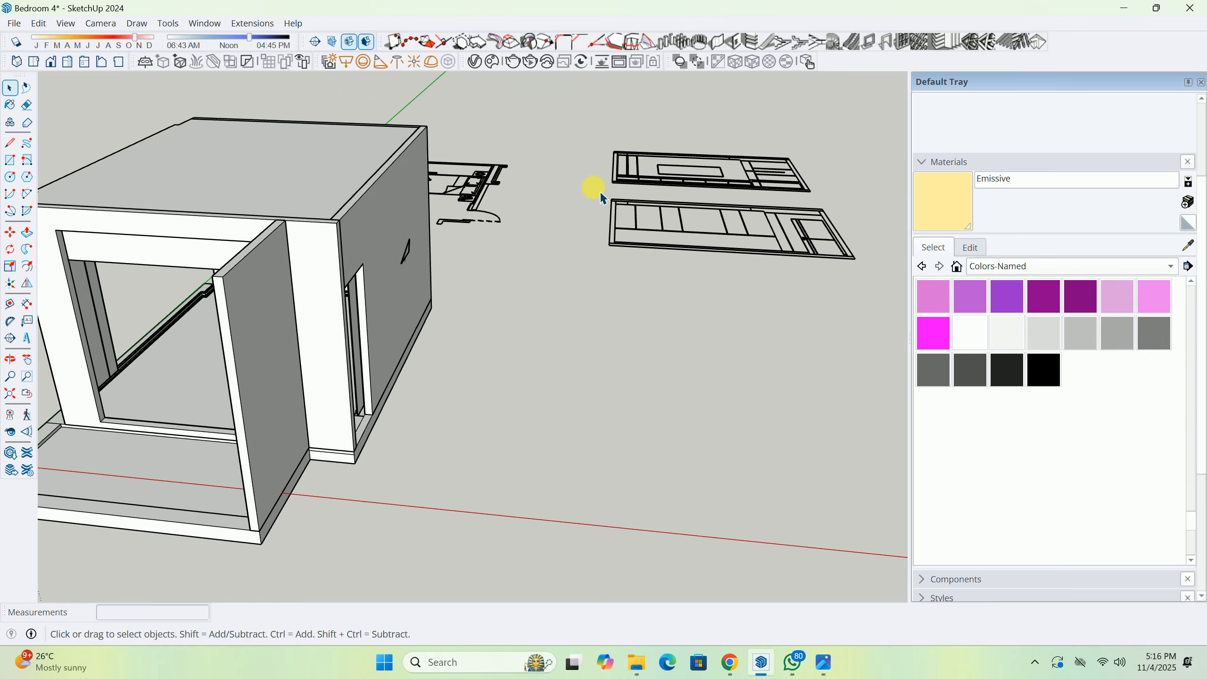
click(471, 193)
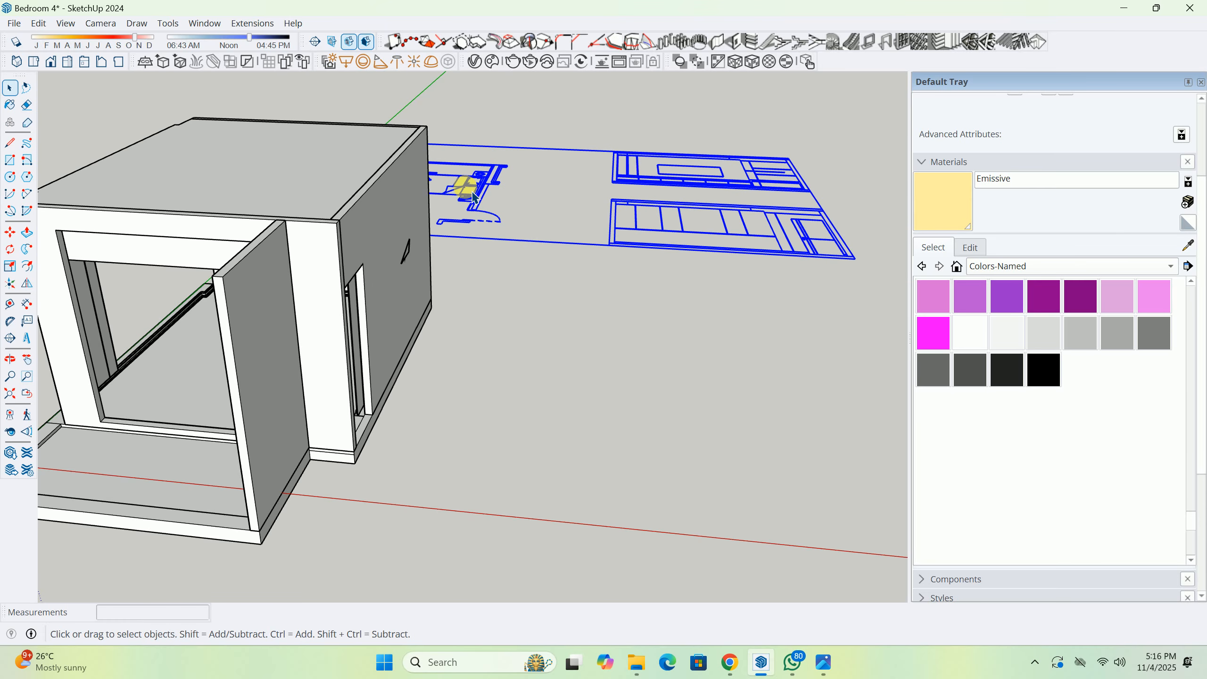
key(Delete)
Examine the bed wall's upper panels and lower back panel through the open sides of the room.
mouse_move(305, 250)
middle_down()
mouse_move(701, 202)
mouse_move(366, 243)
middle_up()
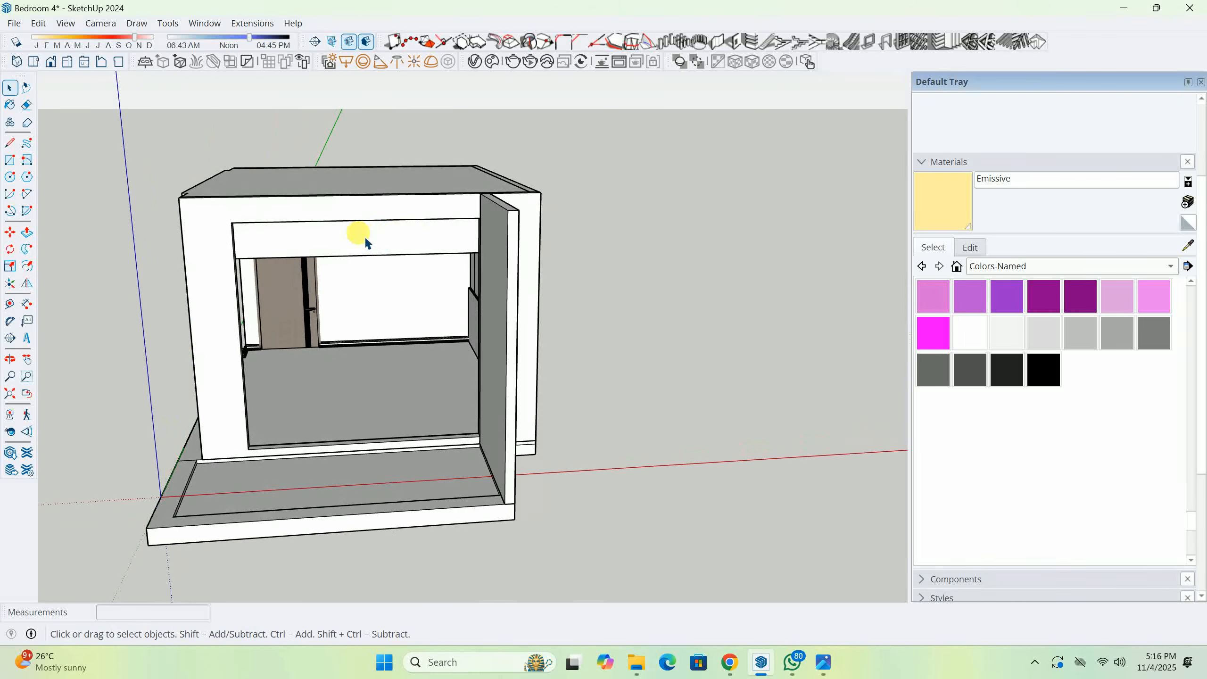
scroll(298, 363, up, 7)
scroll(319, 280, down, 7)
middle_drag(321, 279, 394, 305)
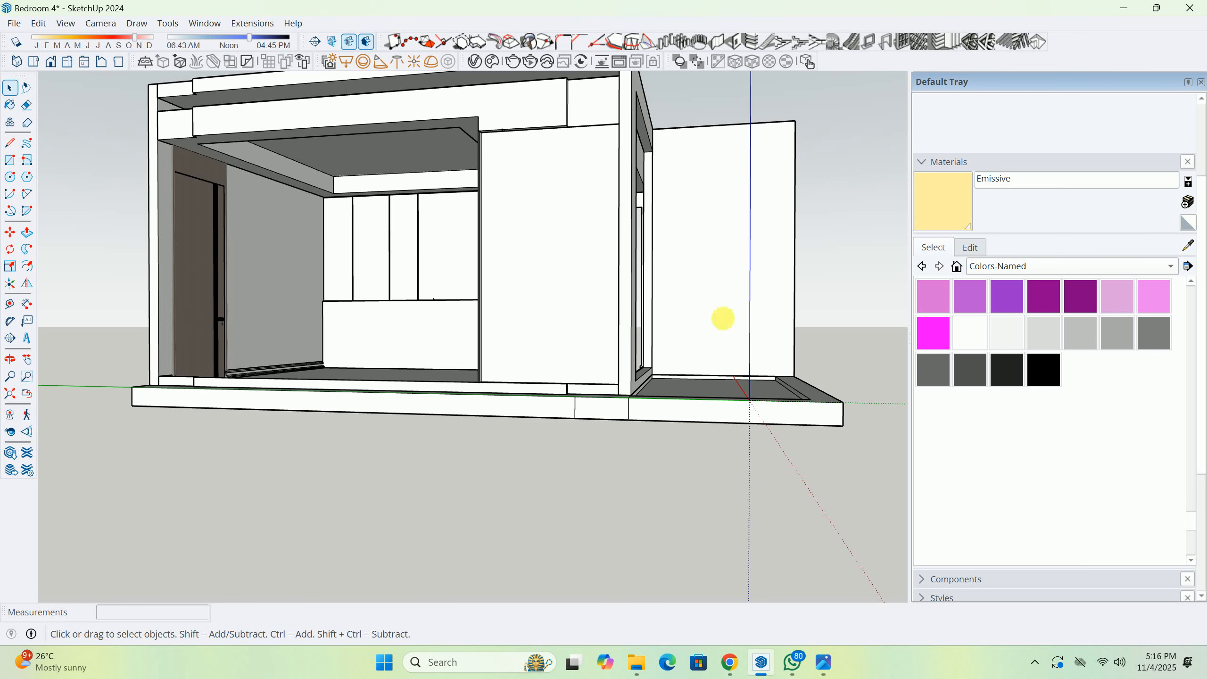
middle_drag(723, 319, 671, 332)
scroll(619, 191, up, 3)
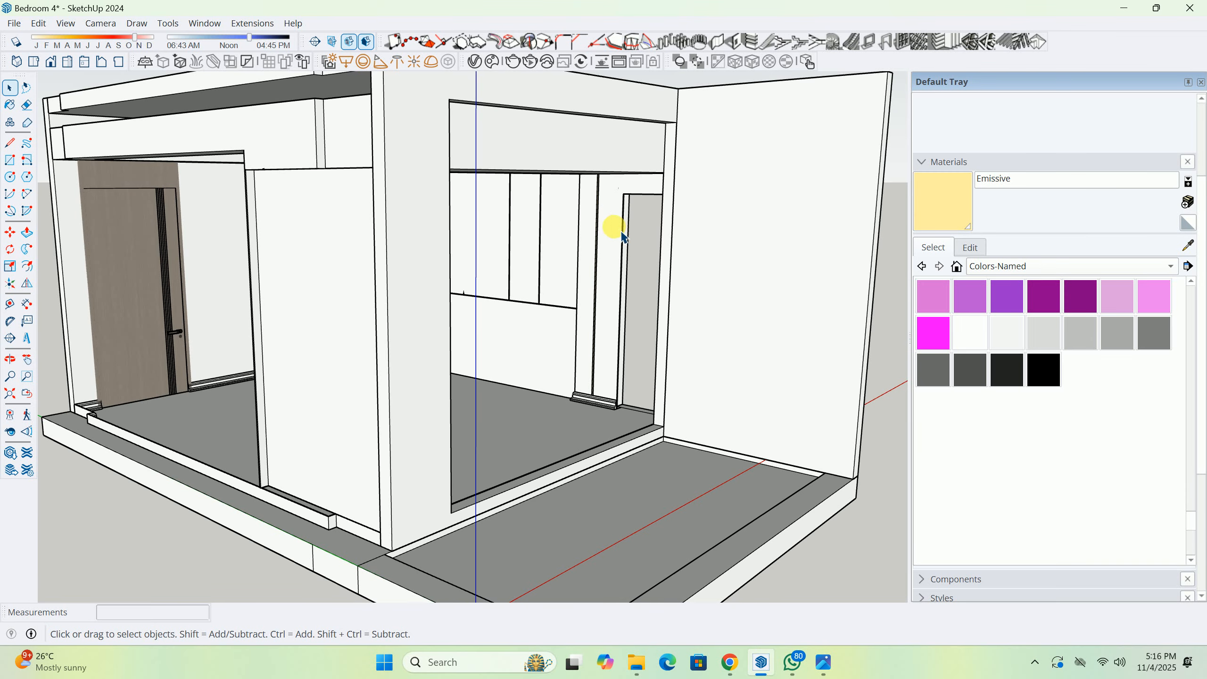
scroll(565, 237, down, 5)
middle_drag(480, 277, 584, 249)
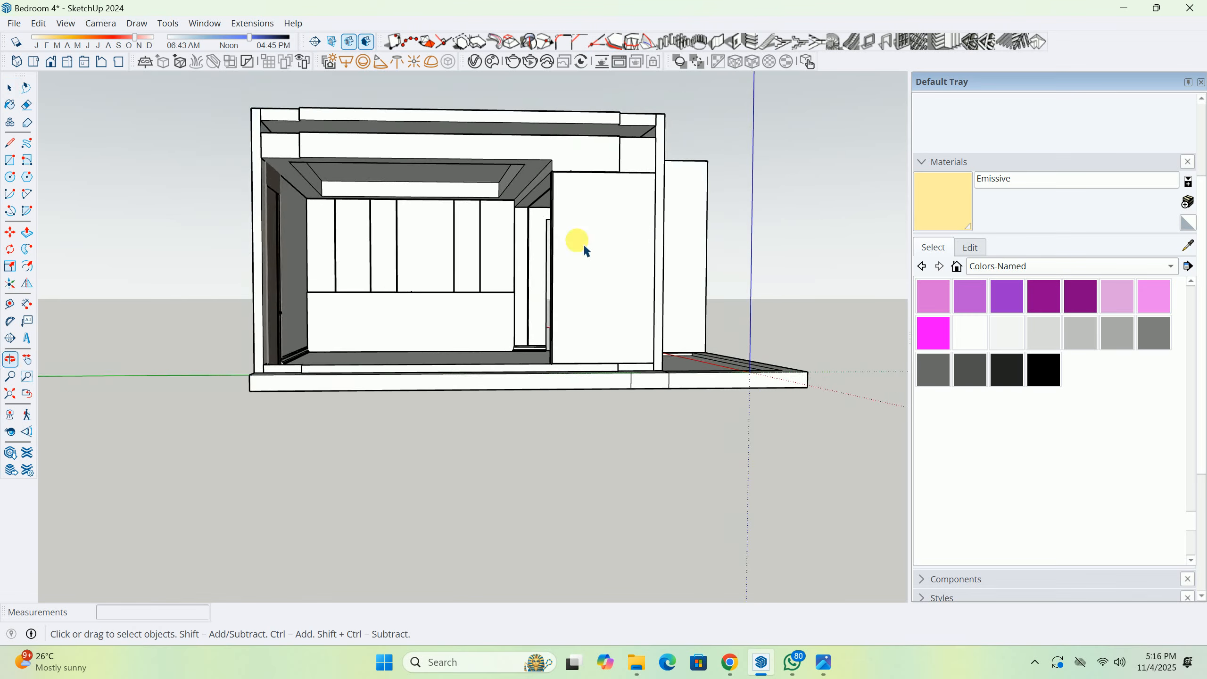
scroll(585, 249, up, 5)
scroll(460, 272, down, 2)
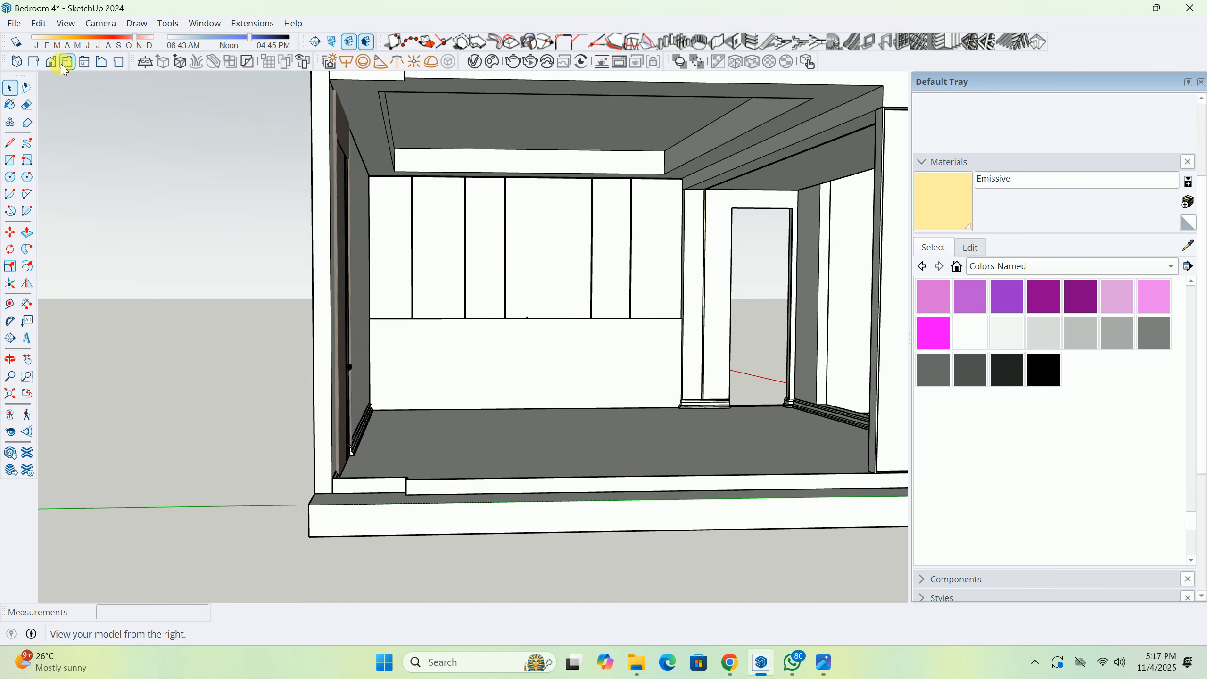
Frame the furnished bedroom through the sliding window, run a V-Ray test render of it, and close the frame buffer.
scroll(283, 242, up, 5)
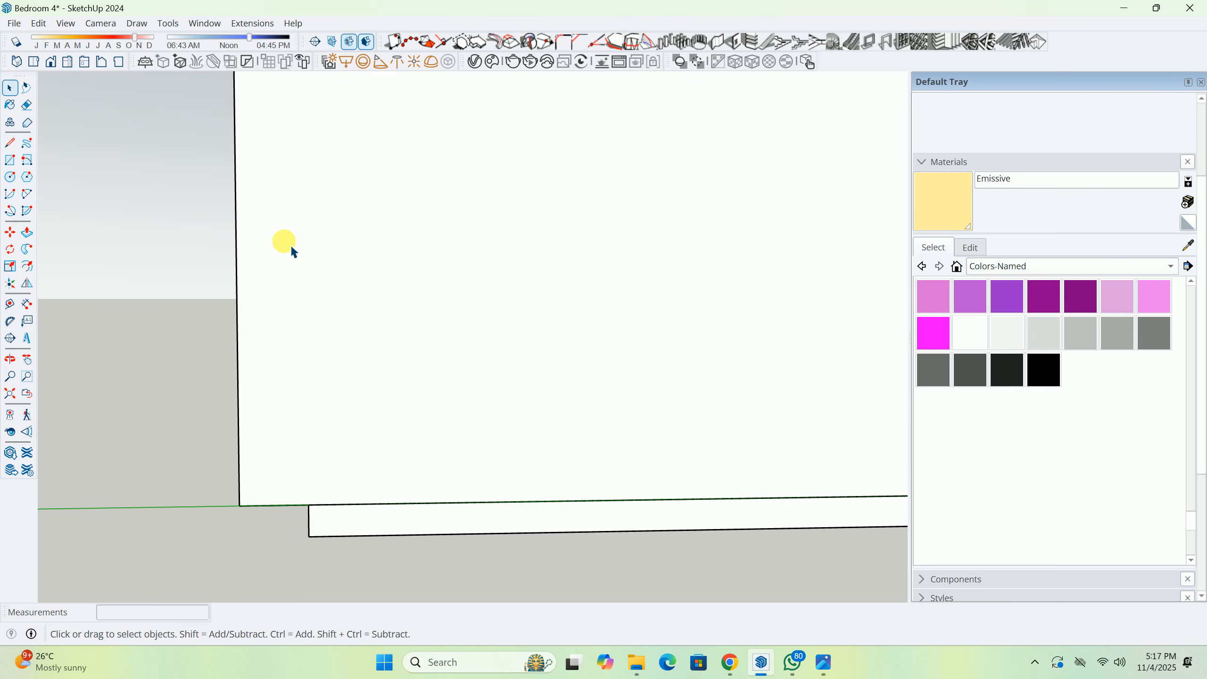
middle_drag(647, 262, 355, 285)
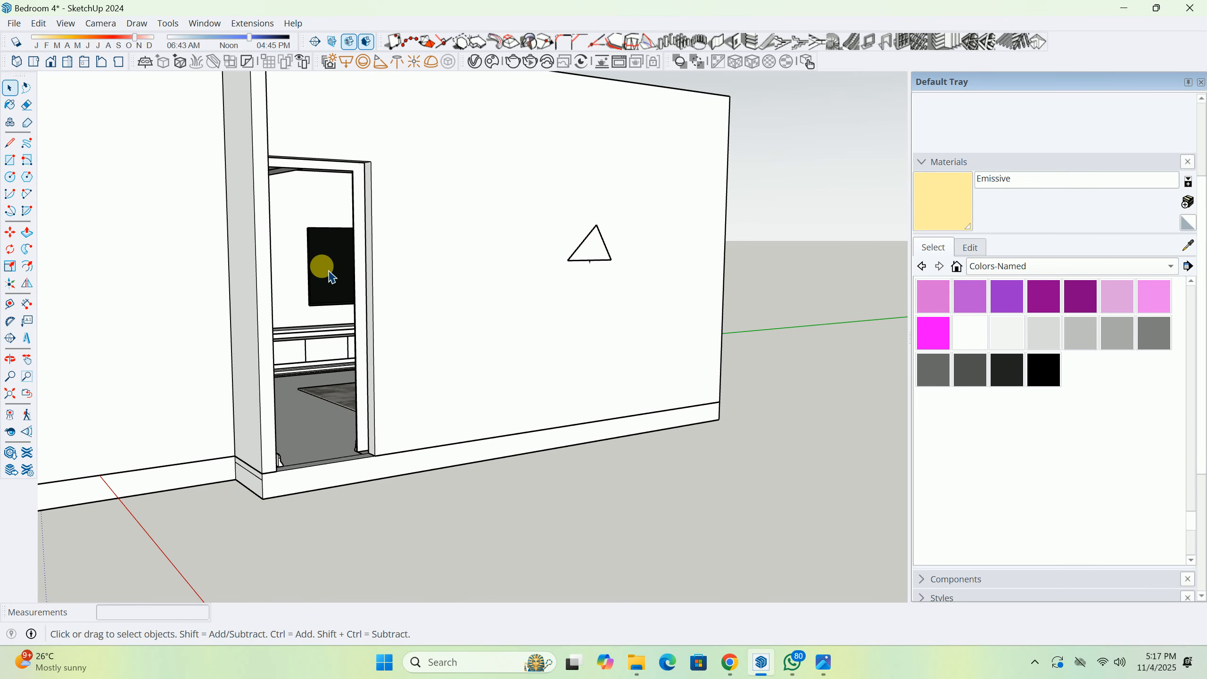
scroll(331, 278, up, 3)
middle_drag(435, 238, 770, 222)
scroll(617, 231, down, 8)
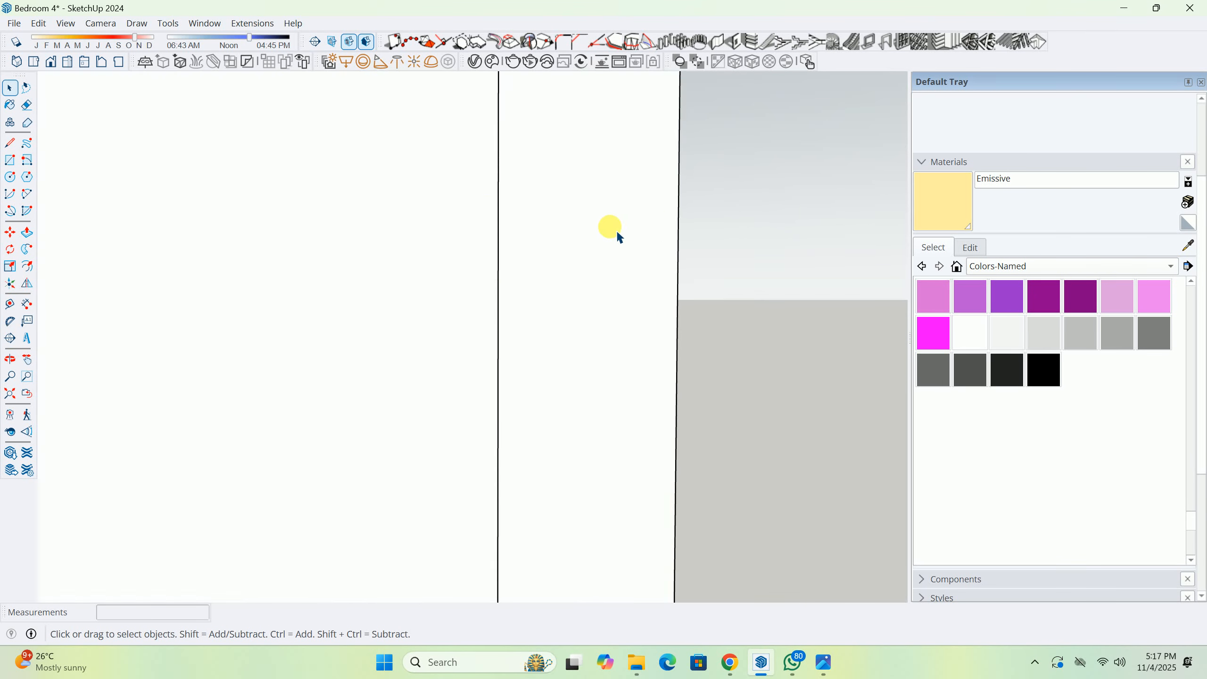
middle_drag(442, 266, 699, 290)
middle_drag(519, 261, 483, 215)
scroll(444, 226, up, 3)
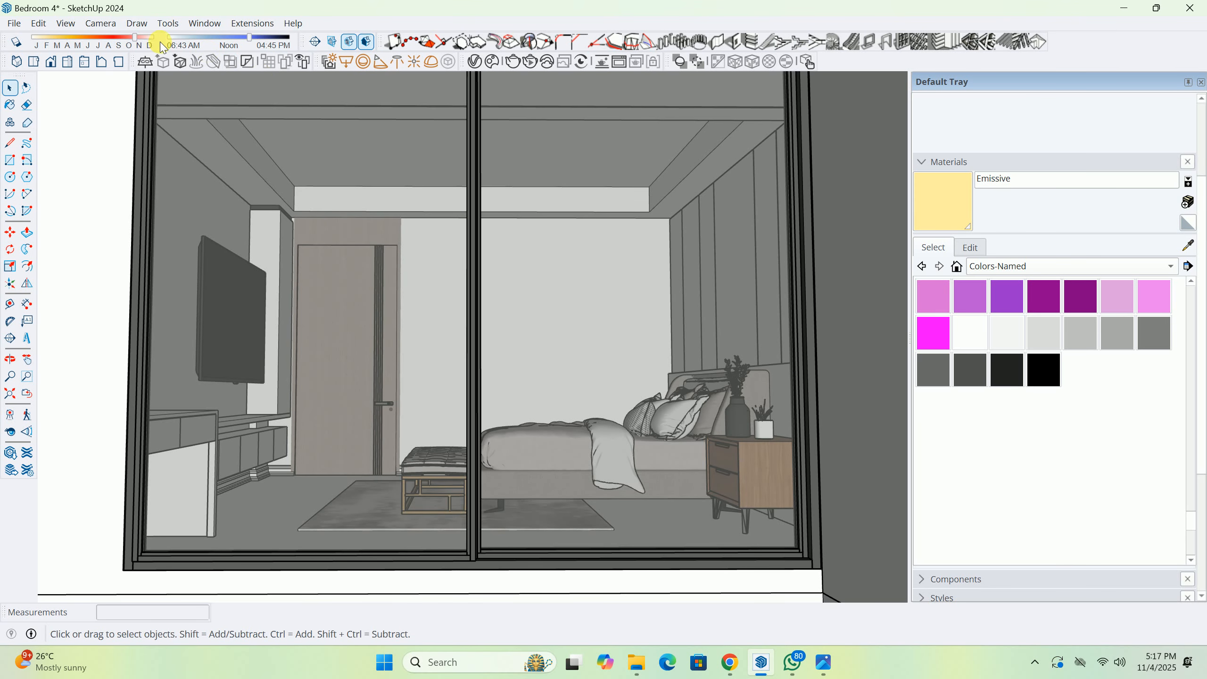
click(526, 70)
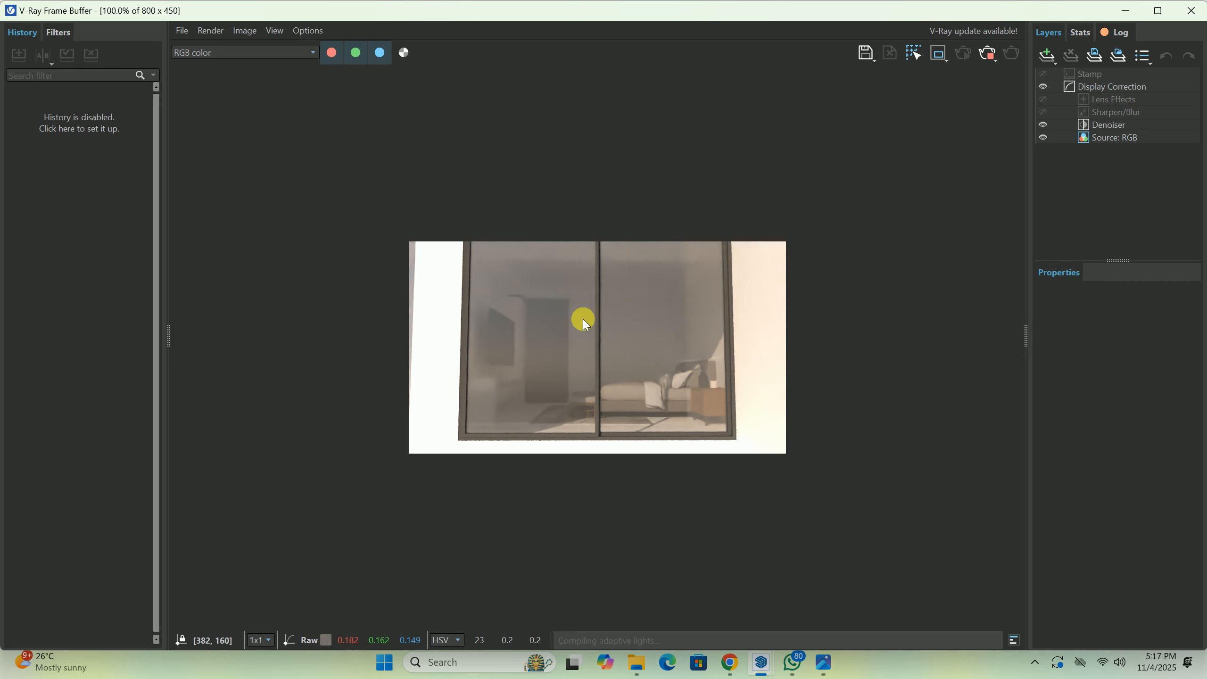
click(1189, 12)
Switch to the reference photo Bed wall Design 1.jpg and examine its ceiling and bed wall details up close.
mouse_move(618, 317)
middle_down()
mouse_move(413, 361)
mouse_move(647, 350)
mouse_move(692, 315)
mouse_move(701, 237)
mouse_move(714, 273)
middle_up()
scroll(713, 278, up, 5)
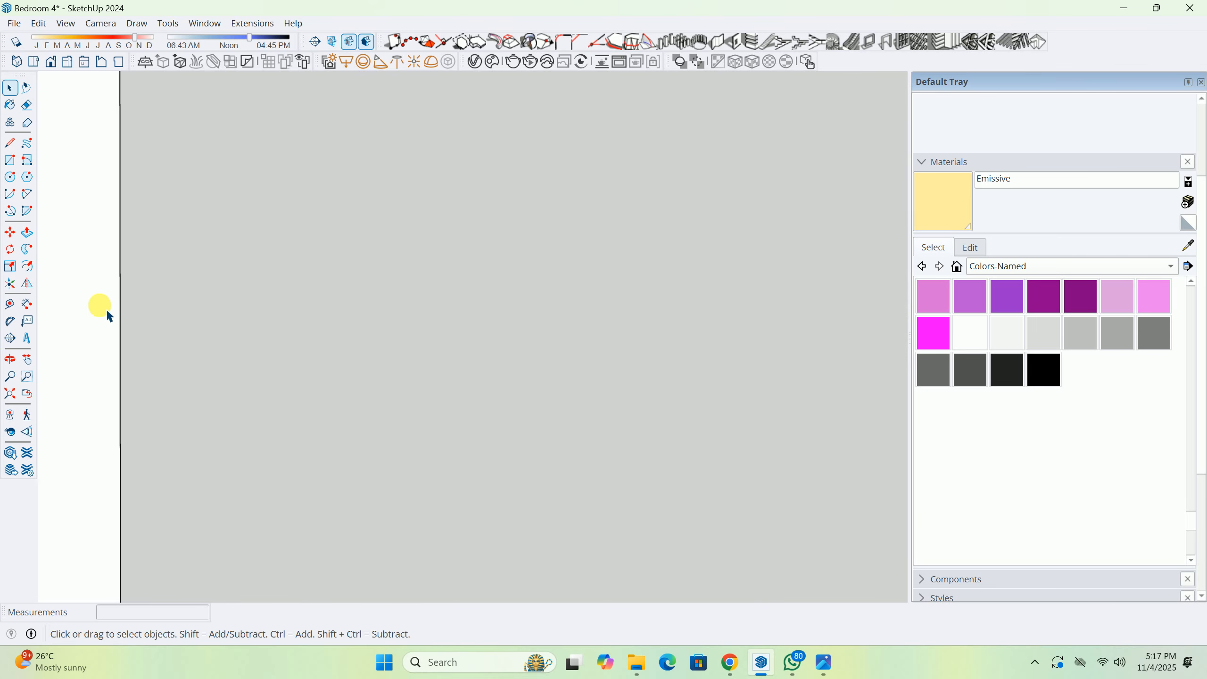
click(26, 394)
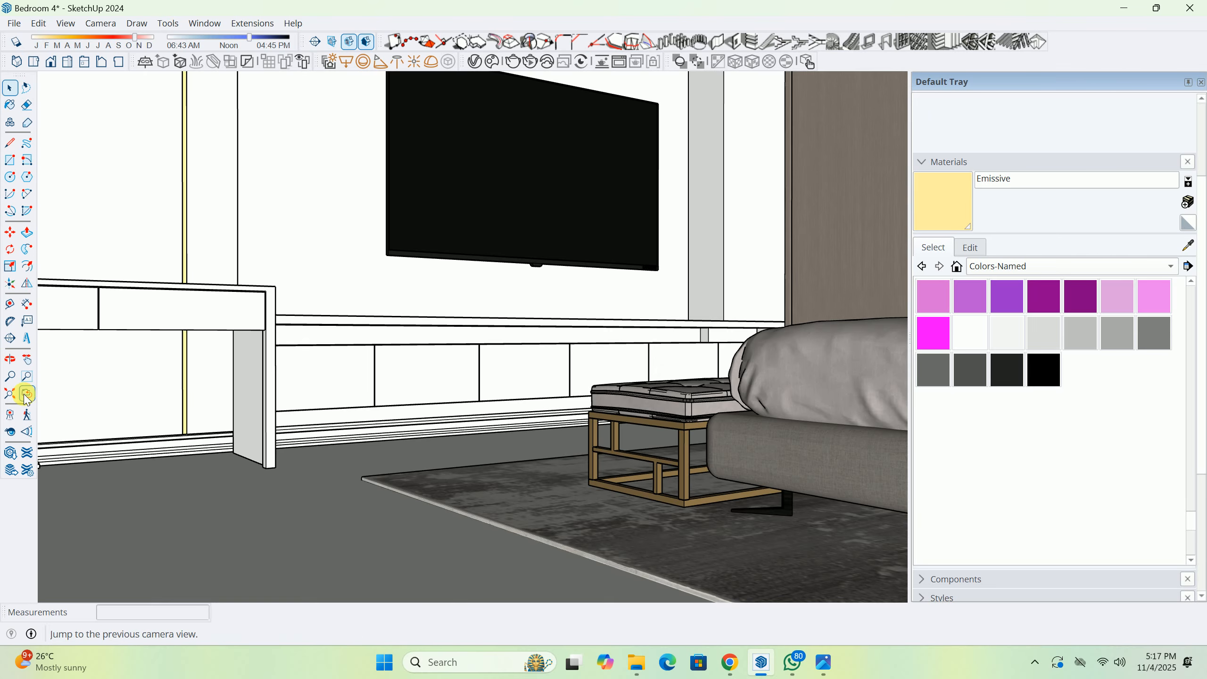
click(818, 668)
scroll(575, 390, down, 3)
scroll(594, 423, up, 1)
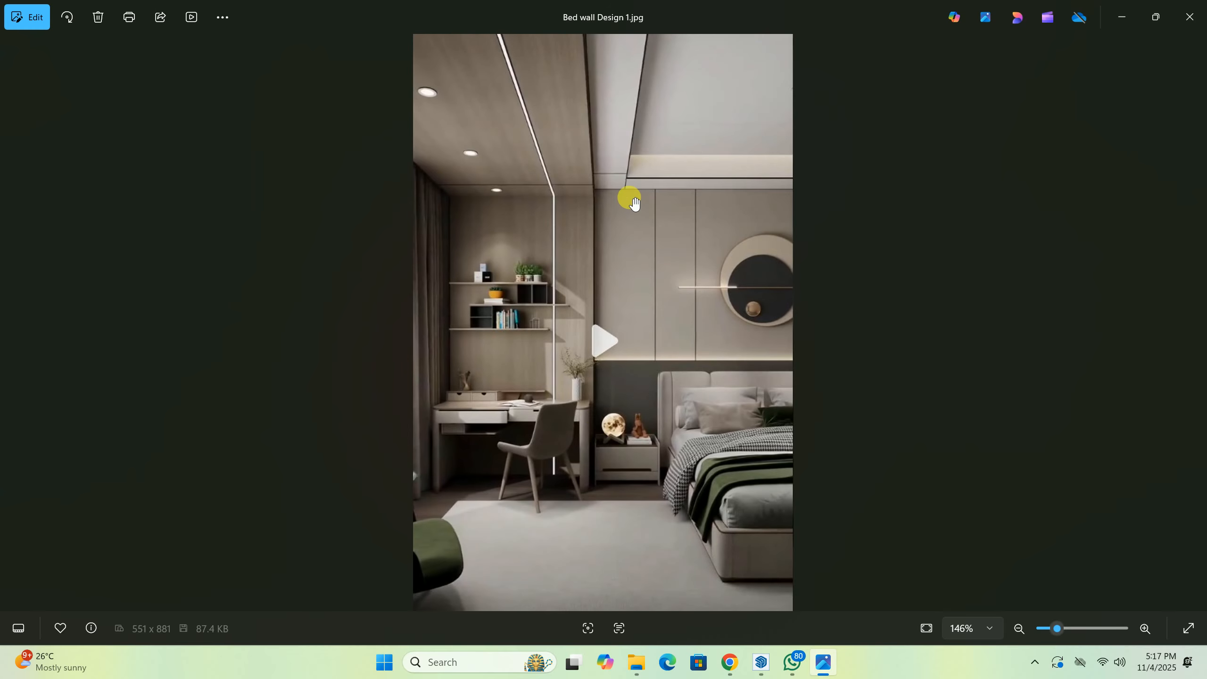
scroll(676, 195, up, 5)
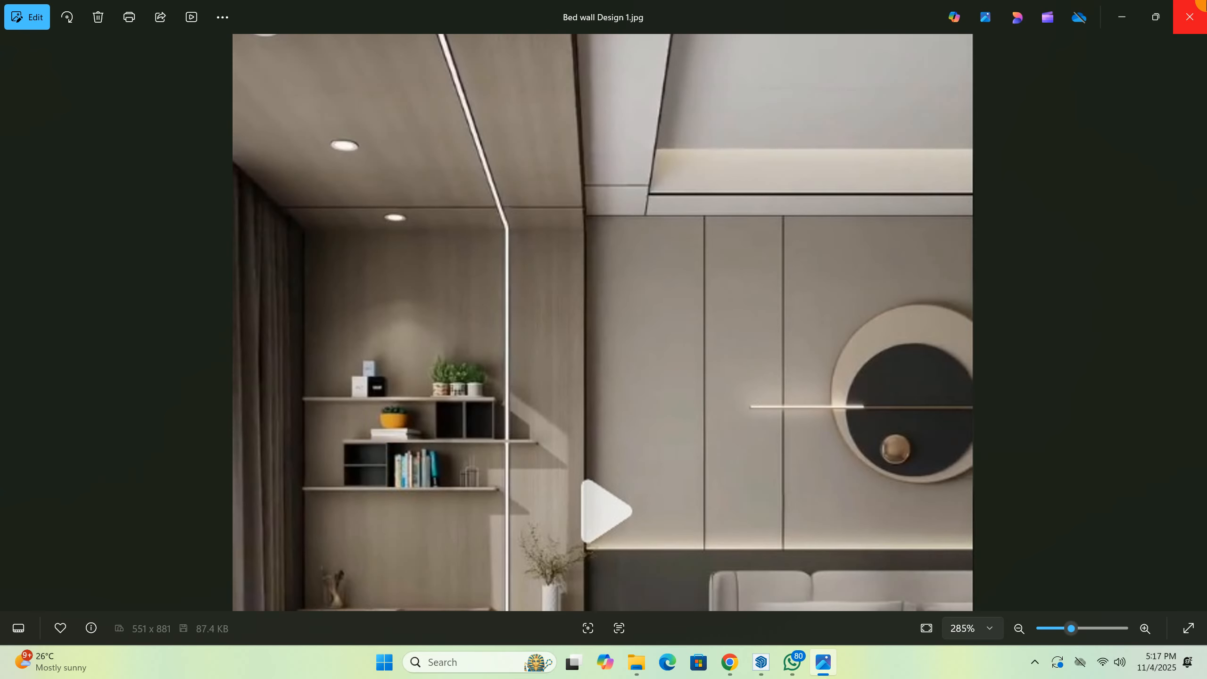
click(1115, 18)
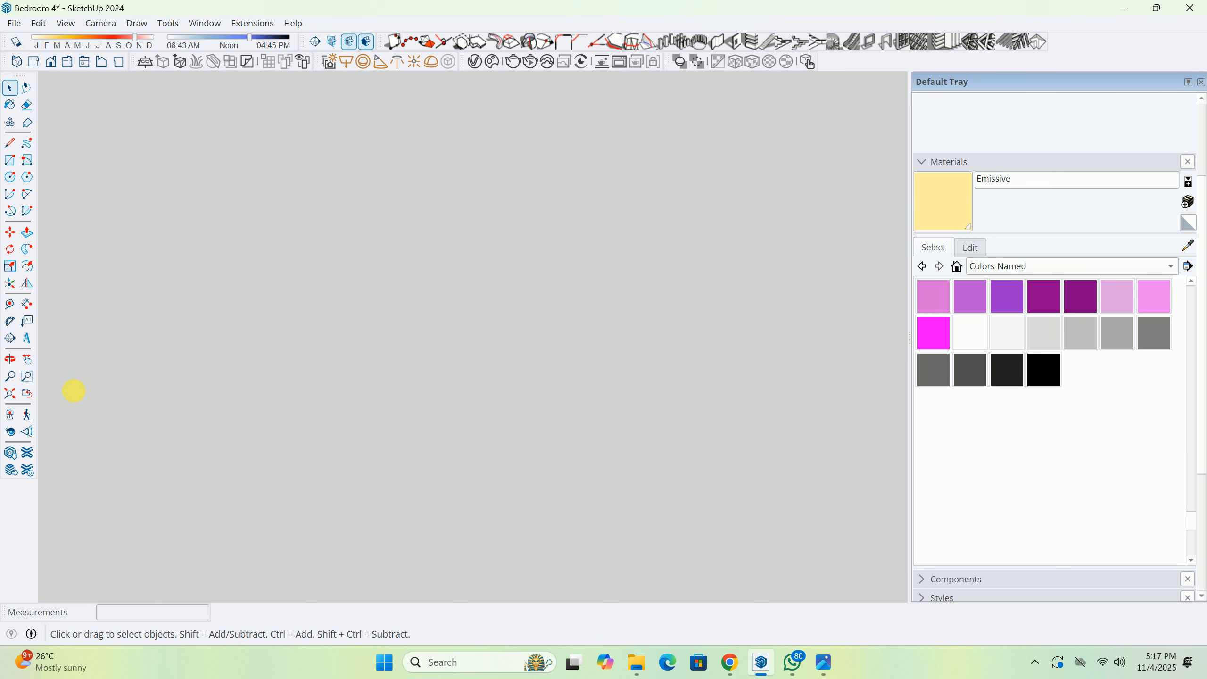
Offset the edges of the false ceiling's recessed face inward by 15 mm.
click(10, 393)
scroll(461, 245, up, 10)
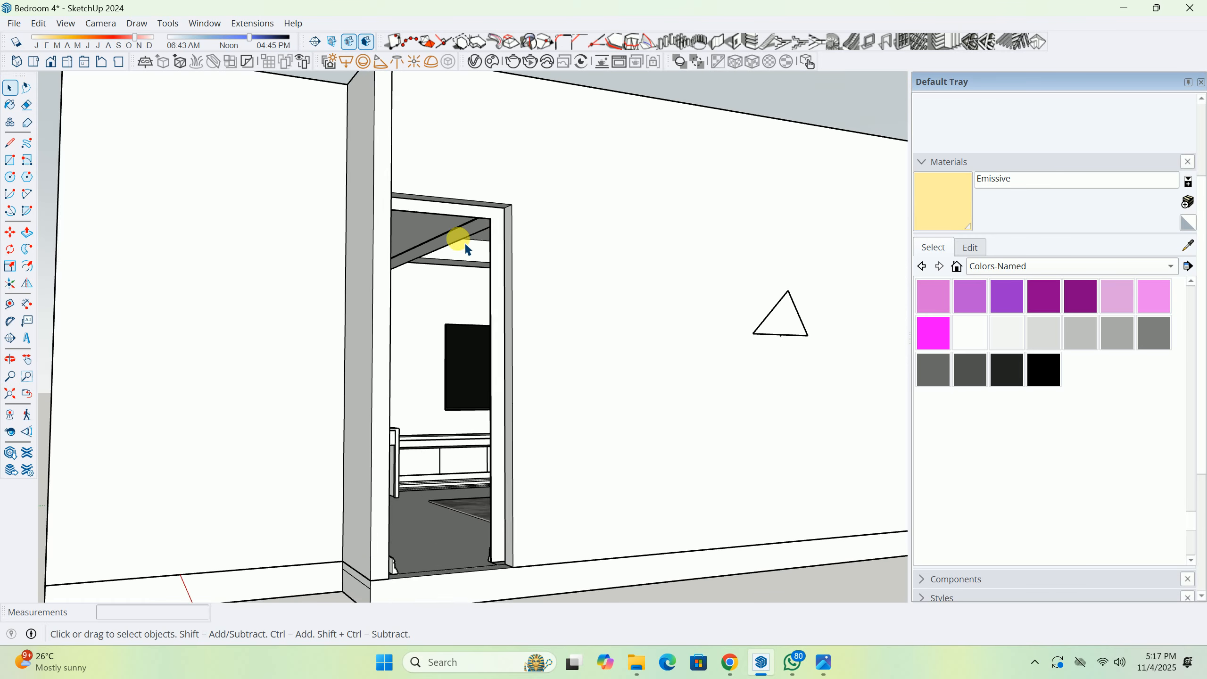
scroll(461, 252, up, 3)
middle_drag(487, 289, 377, 275)
key(f)
scroll(380, 200, up, 3)
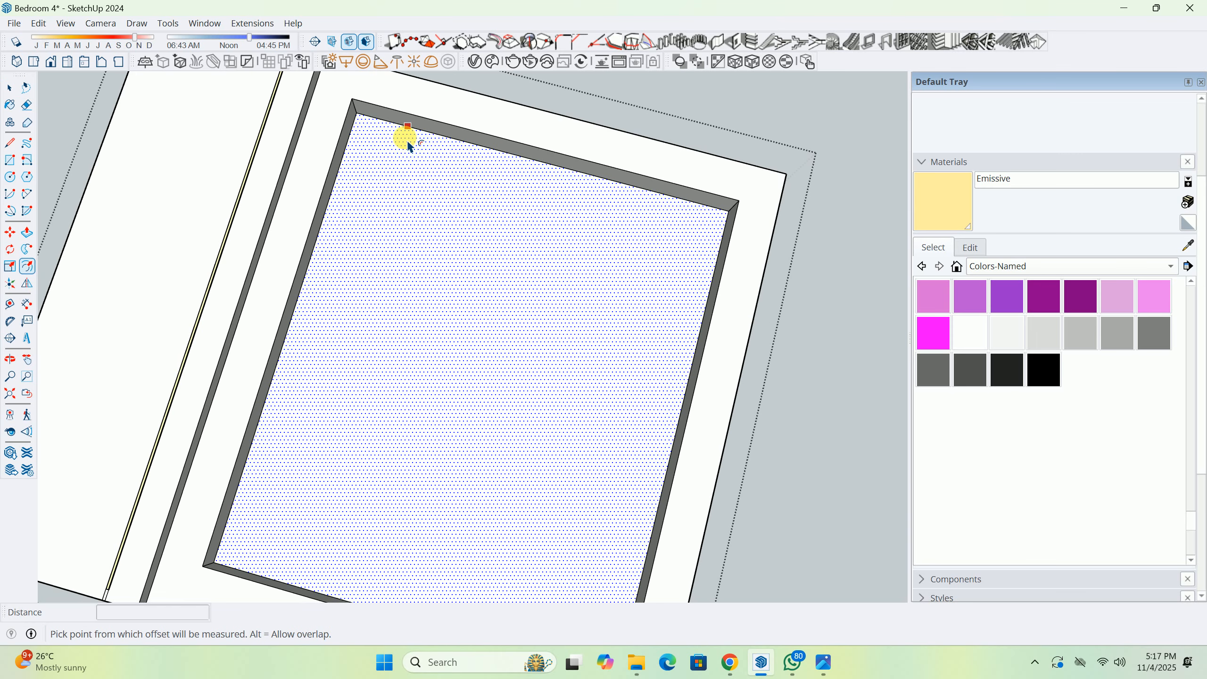
click(397, 164)
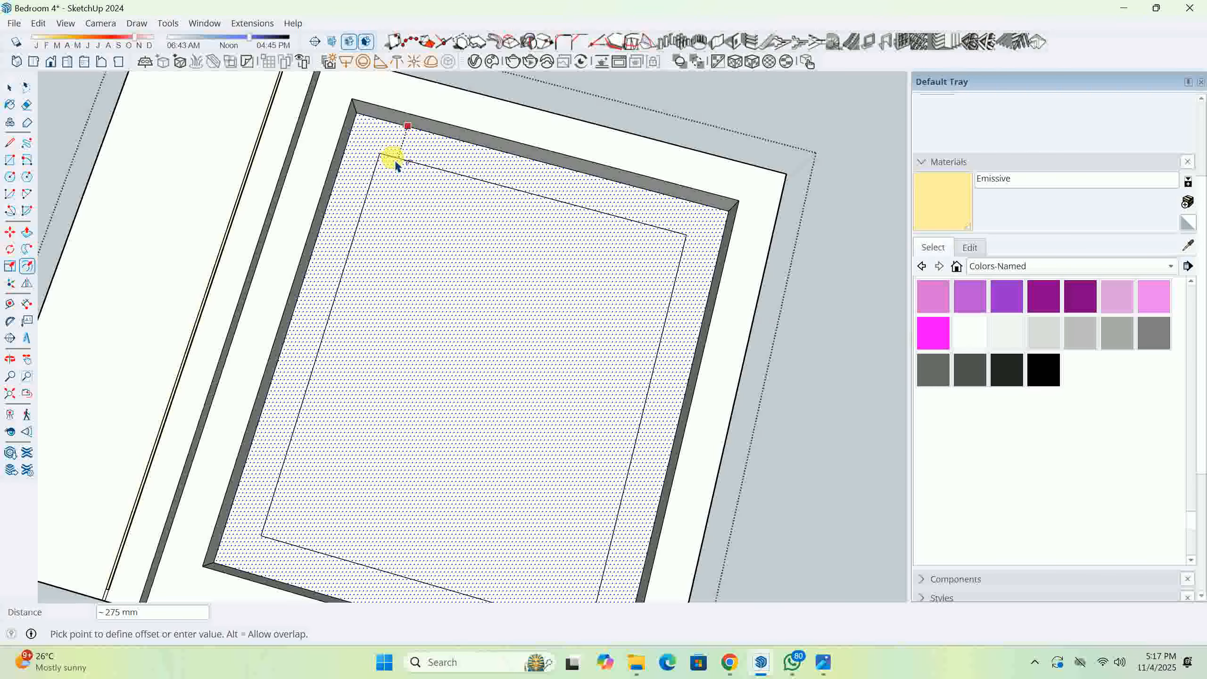
key(Return)
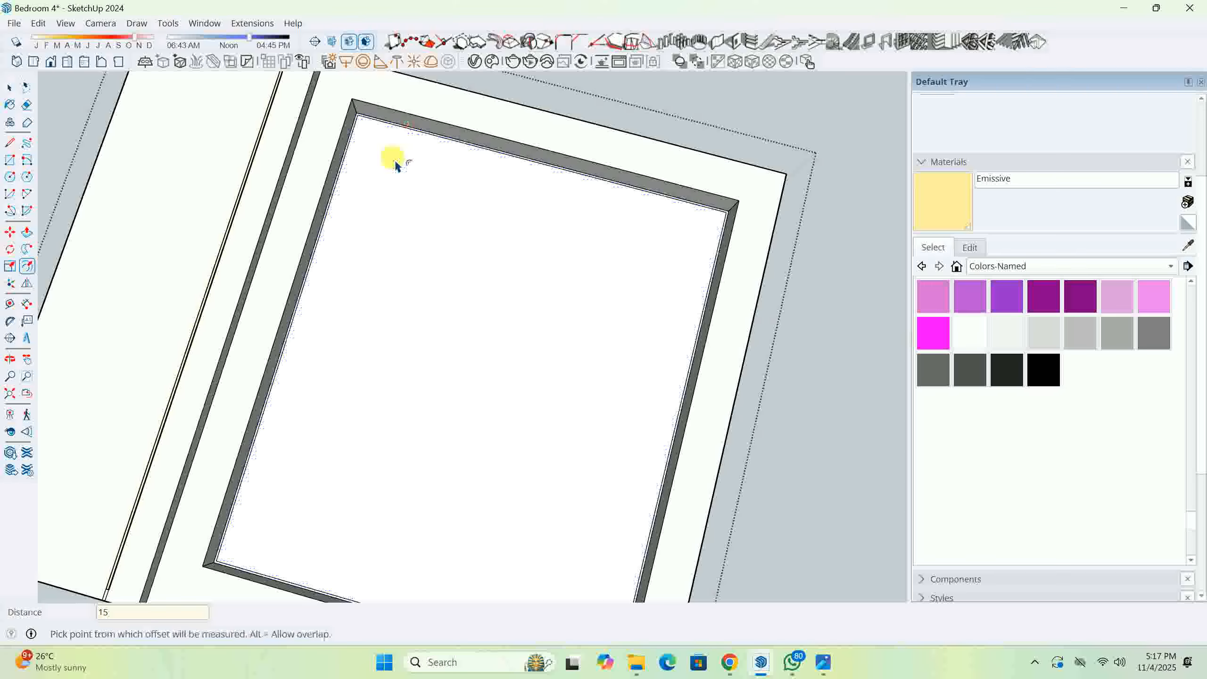
key(space)
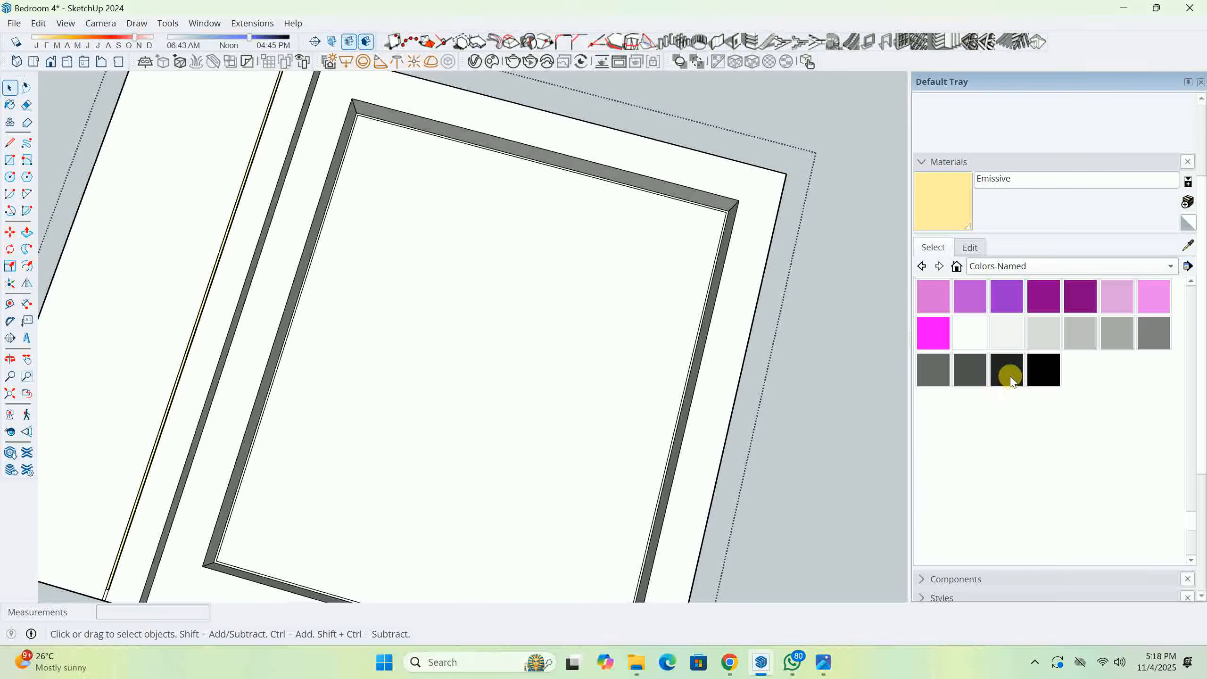
Push/Pull the thin border strip around the ceiling recess by 245 mm to form a narrow groove.
scroll(617, 176, up, 3)
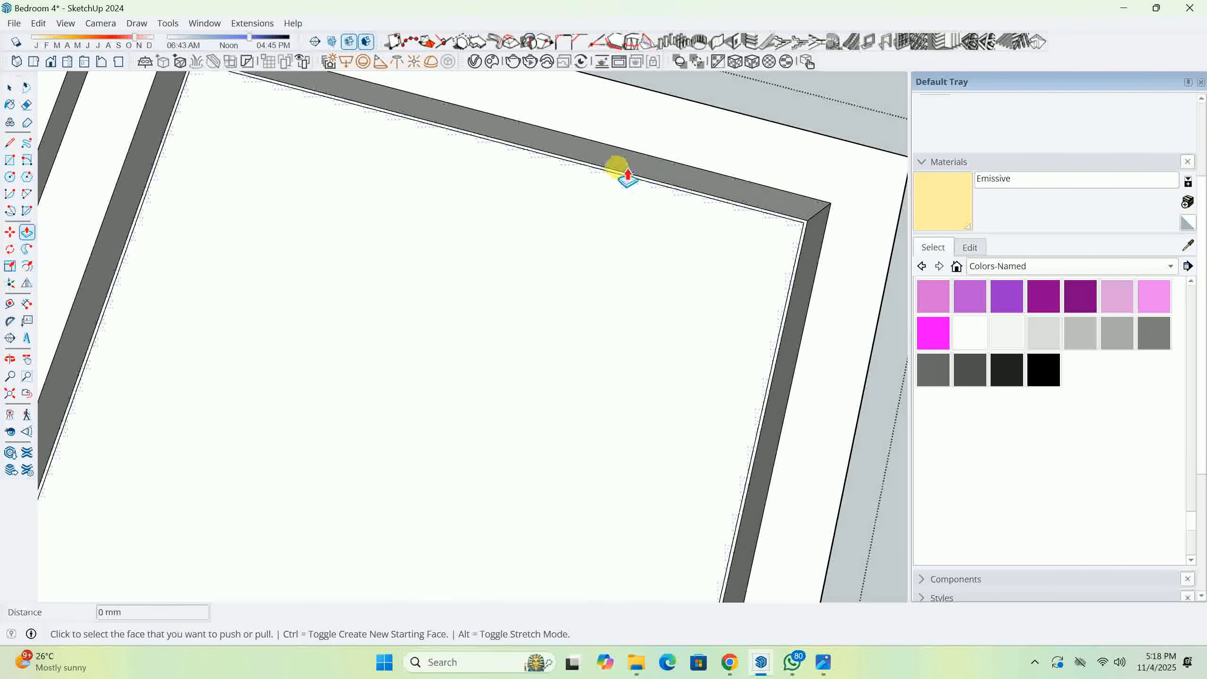
click(615, 169)
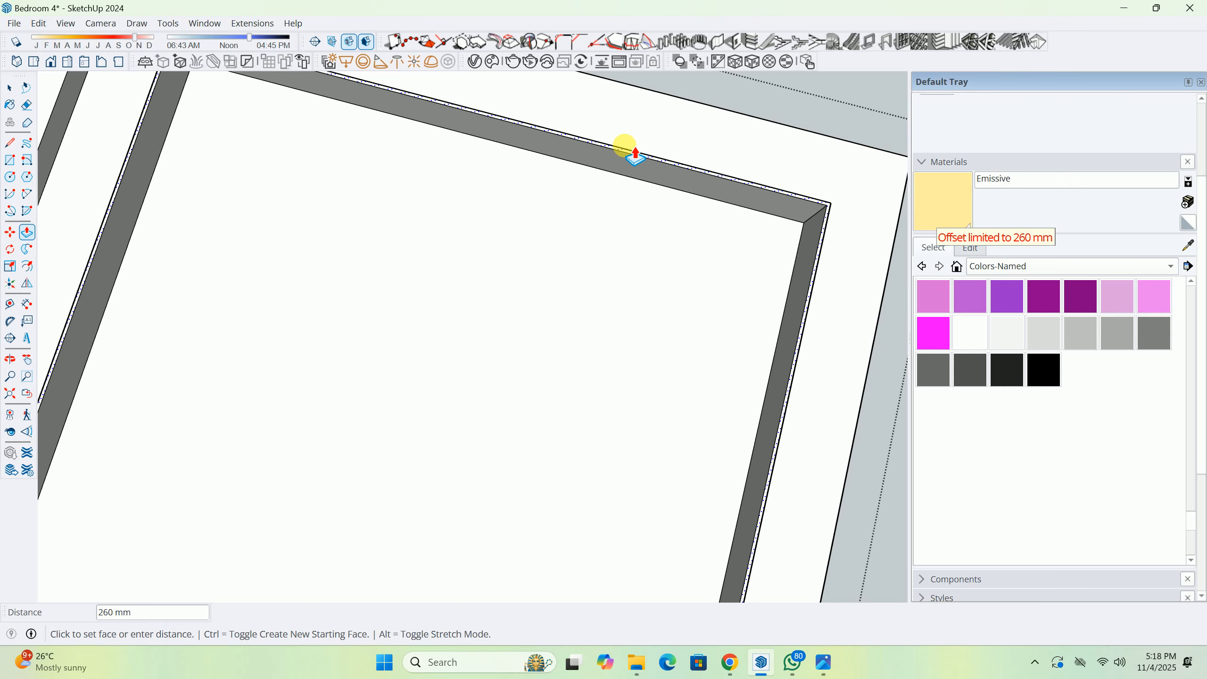
text(245)
key(Return)
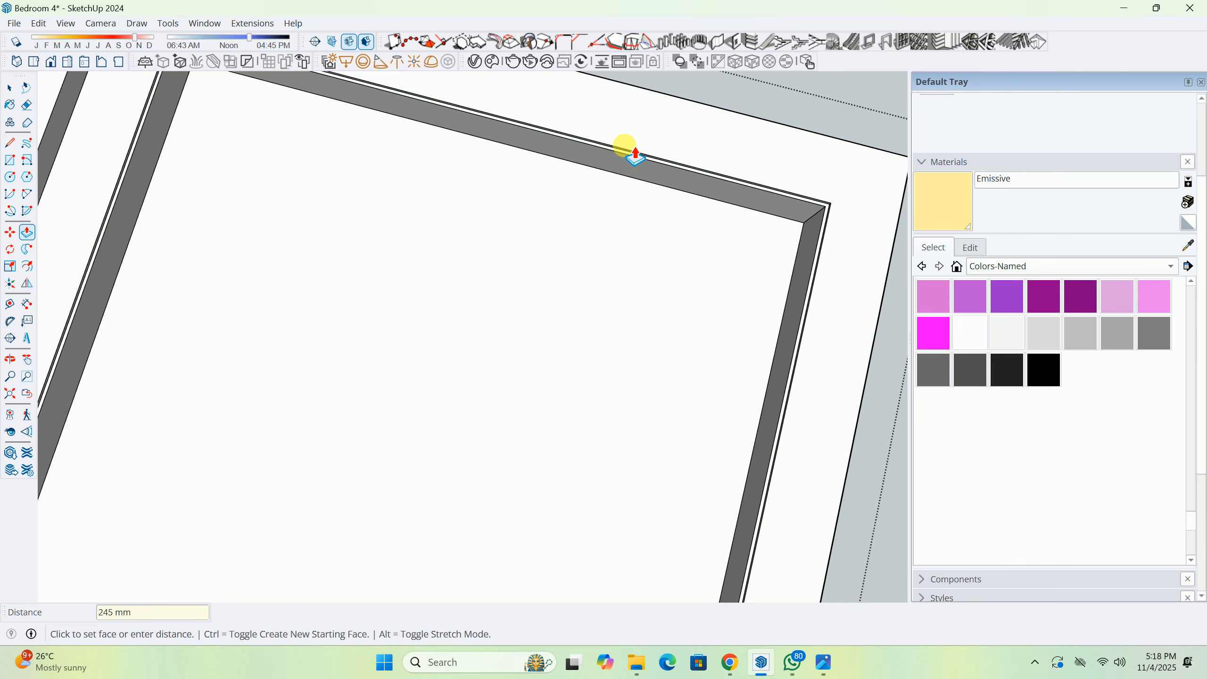
key(space)
Paint the narrow groove around the ceiling recess with 0136_Charcoal.
click(1007, 370)
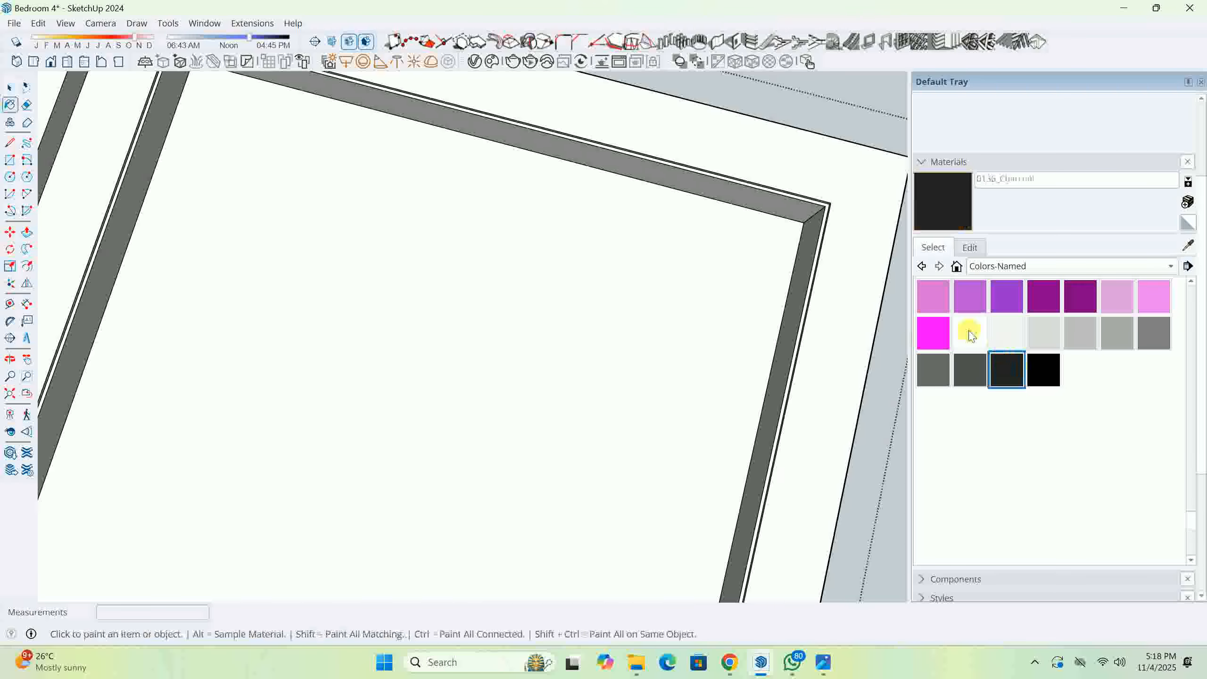
scroll(862, 193, up, 3)
scroll(851, 209, up, 2)
click(836, 233)
scroll(838, 224, up, 2)
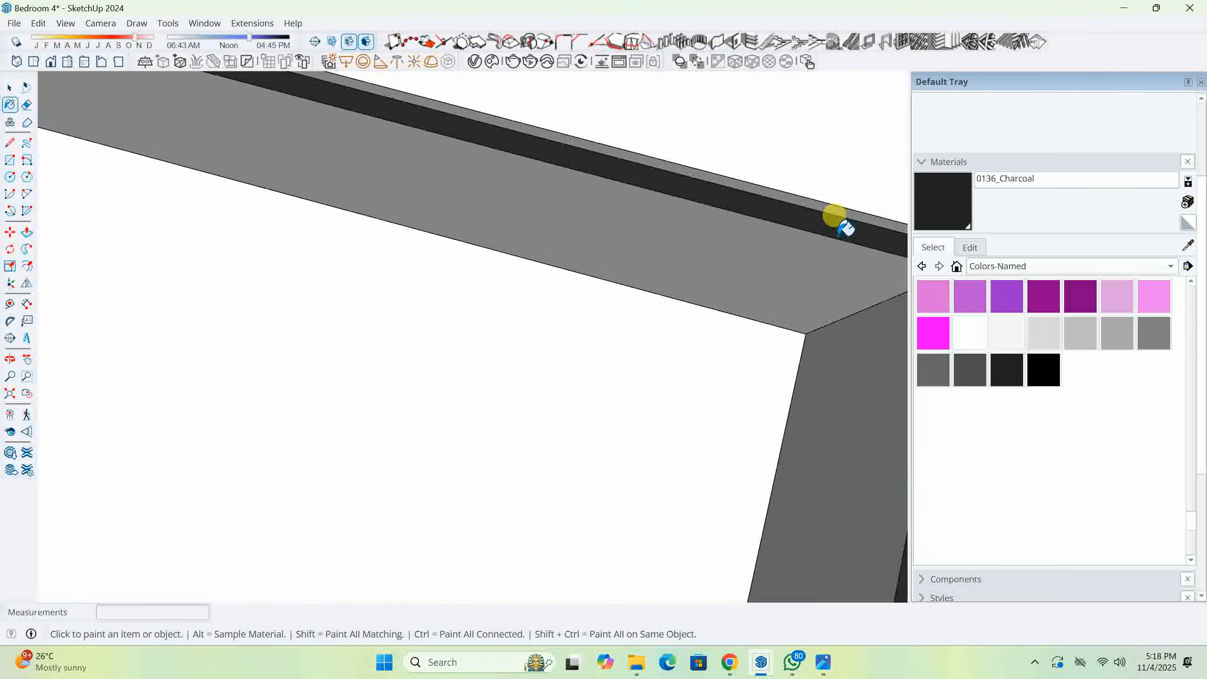
middle_drag(838, 210, 598, 399)
scroll(574, 293, up, 5)
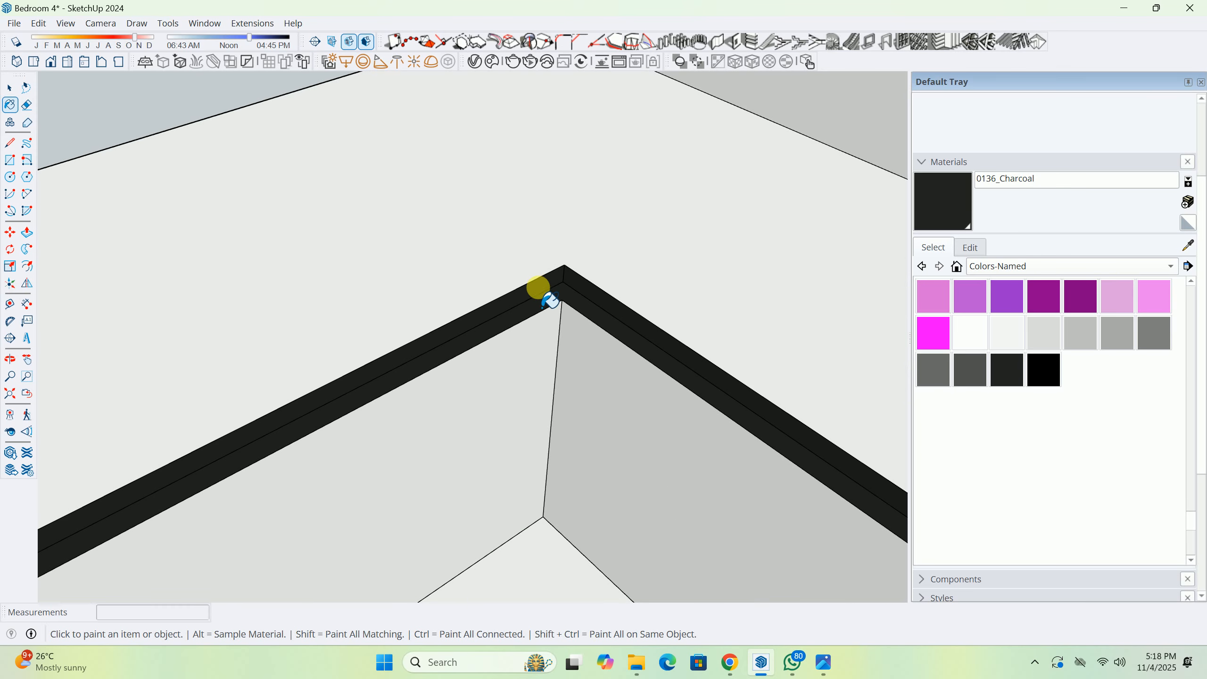
mouse_move(539, 286)
middle_down()
mouse_move(302, 329)
mouse_move(462, 404)
mouse_move(1197, 577)
mouse_move(520, 439)
mouse_move(576, 322)
mouse_move(436, 486)
mouse_move(503, 350)
mouse_move(502, 484)
mouse_move(549, 380)
middle_up()
scroll(587, 377, up, 5)
scroll(551, 375, down, 10)
key(space)
key(Escape)
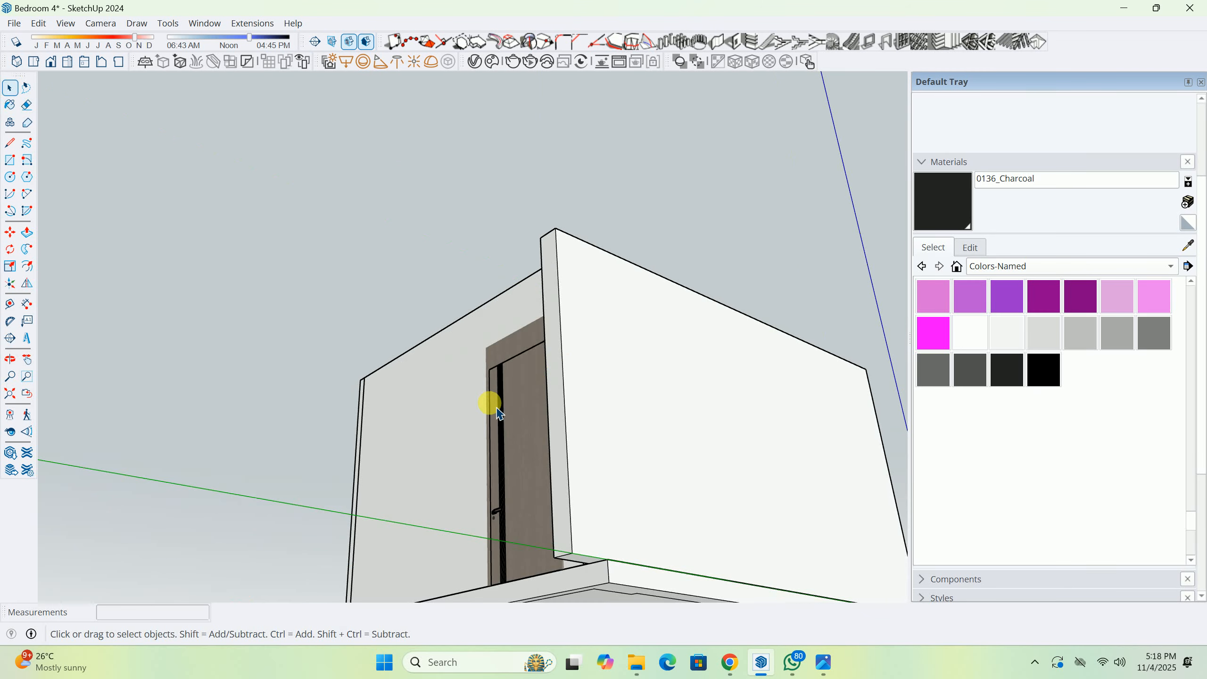
Extend the top face of the white wall column beside the brown door upward by 40 mm.
mouse_move(492, 406)
middle_down()
mouse_move(1203, 503)
mouse_move(539, 464)
mouse_move(714, 431)
mouse_move(779, 383)
middle_up()
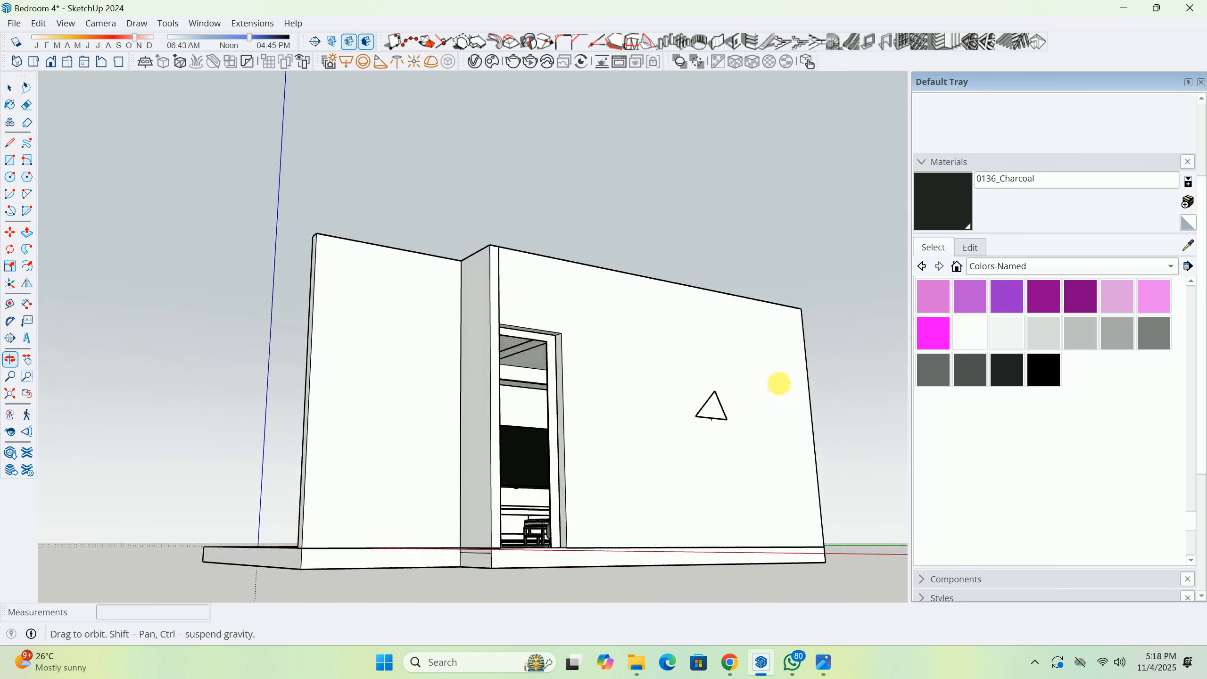
scroll(449, 406, up, 4)
scroll(603, 354, up, 5)
scroll(520, 378, up, 5)
scroll(671, 412, up, 2)
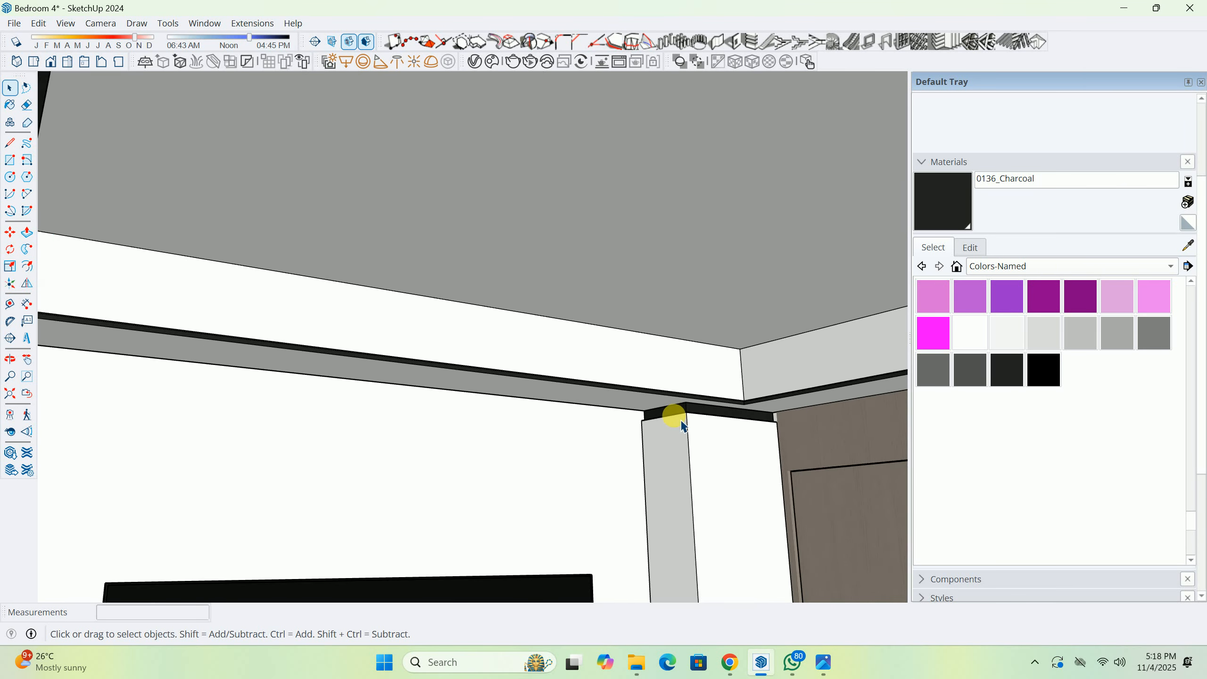
scroll(766, 432, up, 3)
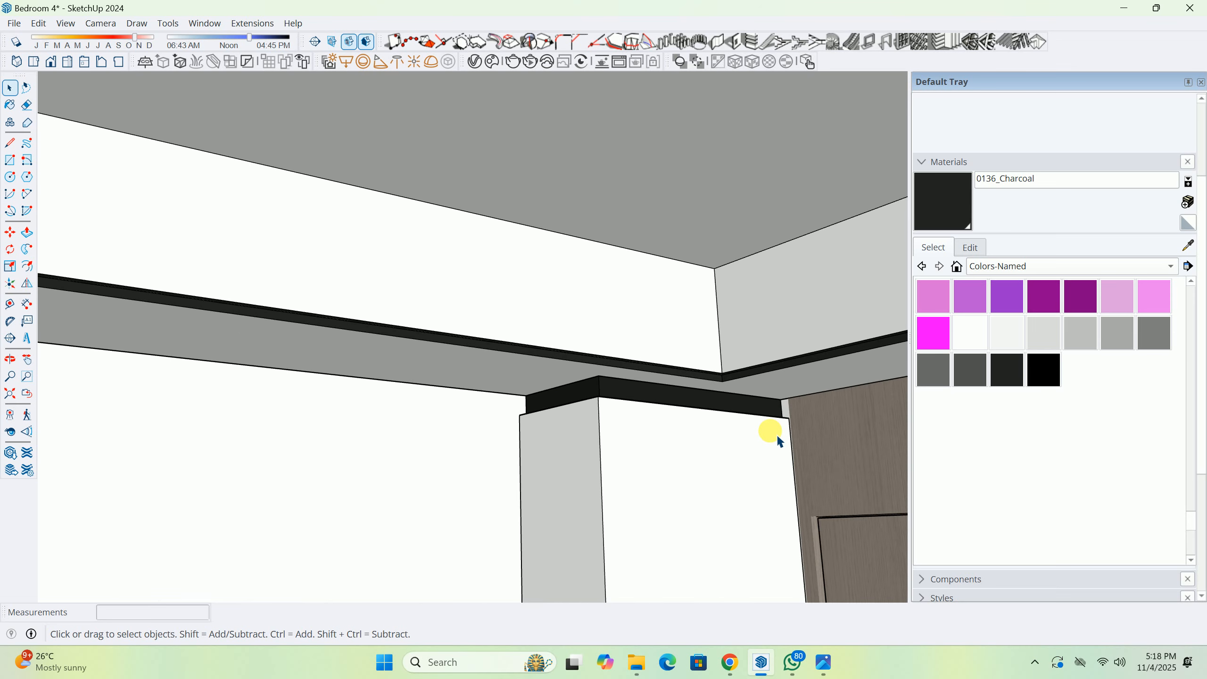
double_click(617, 431)
middle_drag(590, 423, 660, 597)
scroll(589, 408, up, 2)
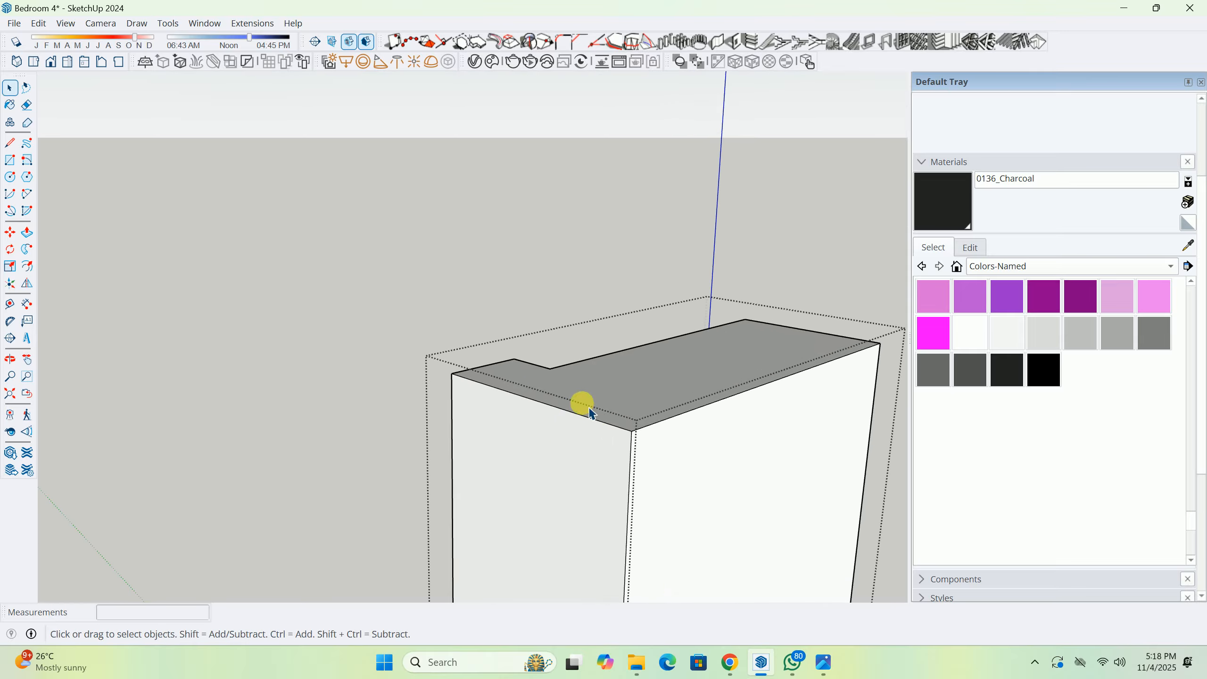
key(p)
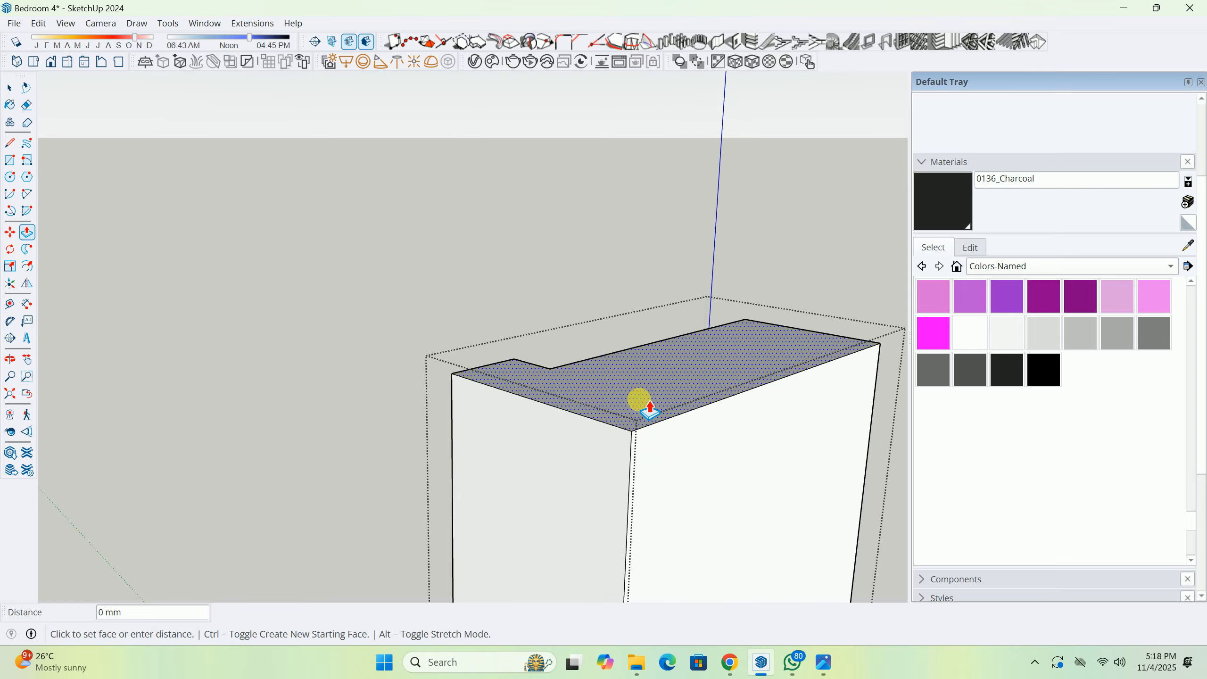
click(642, 404)
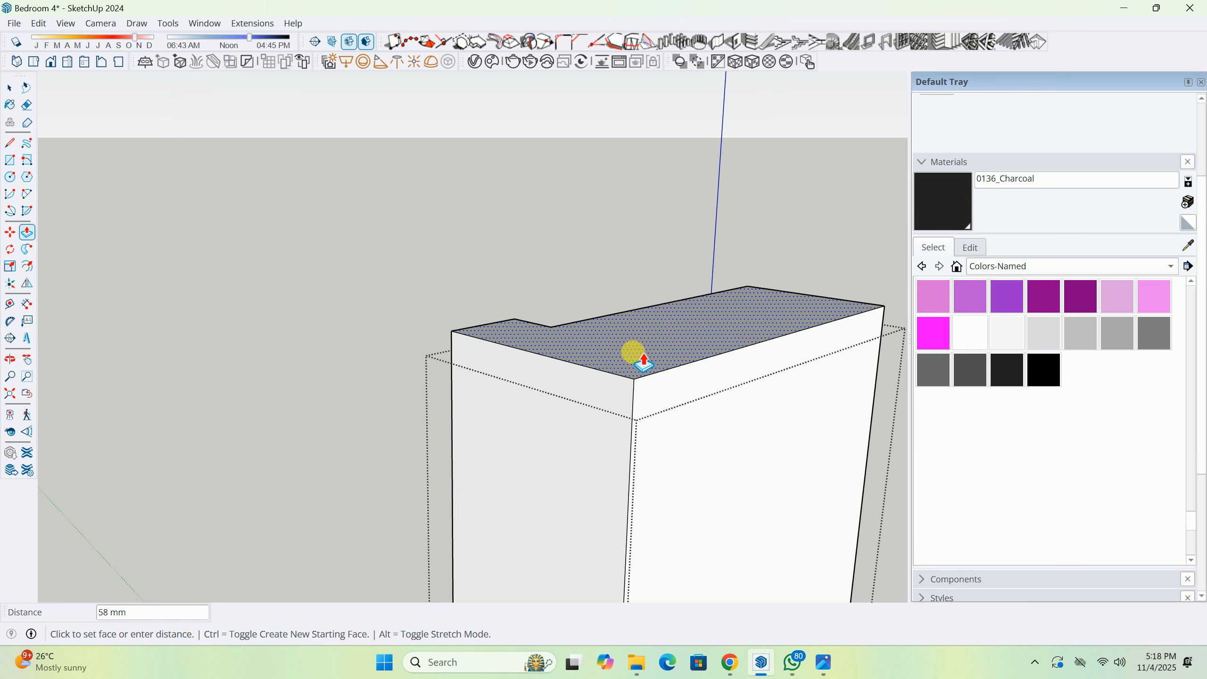
key(Return)
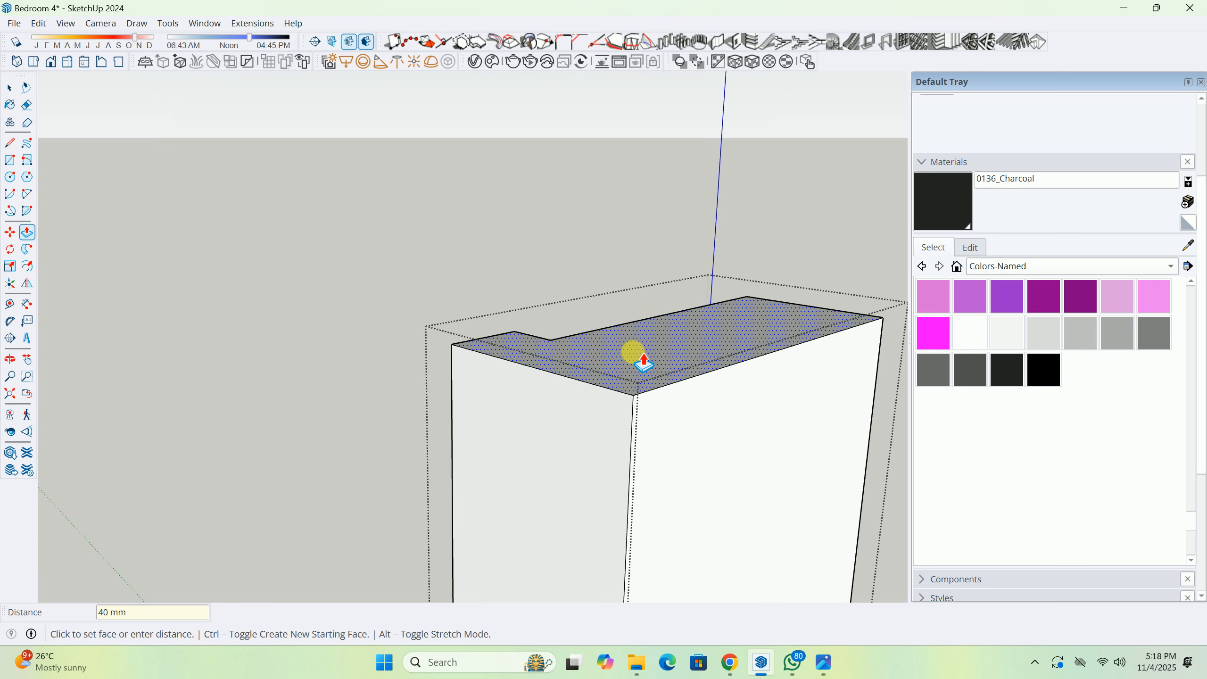
key(space)
key(Escape)
Examine the column's joint with the ceiling and the desk side of the room.
middle_drag(646, 455, 648, 312)
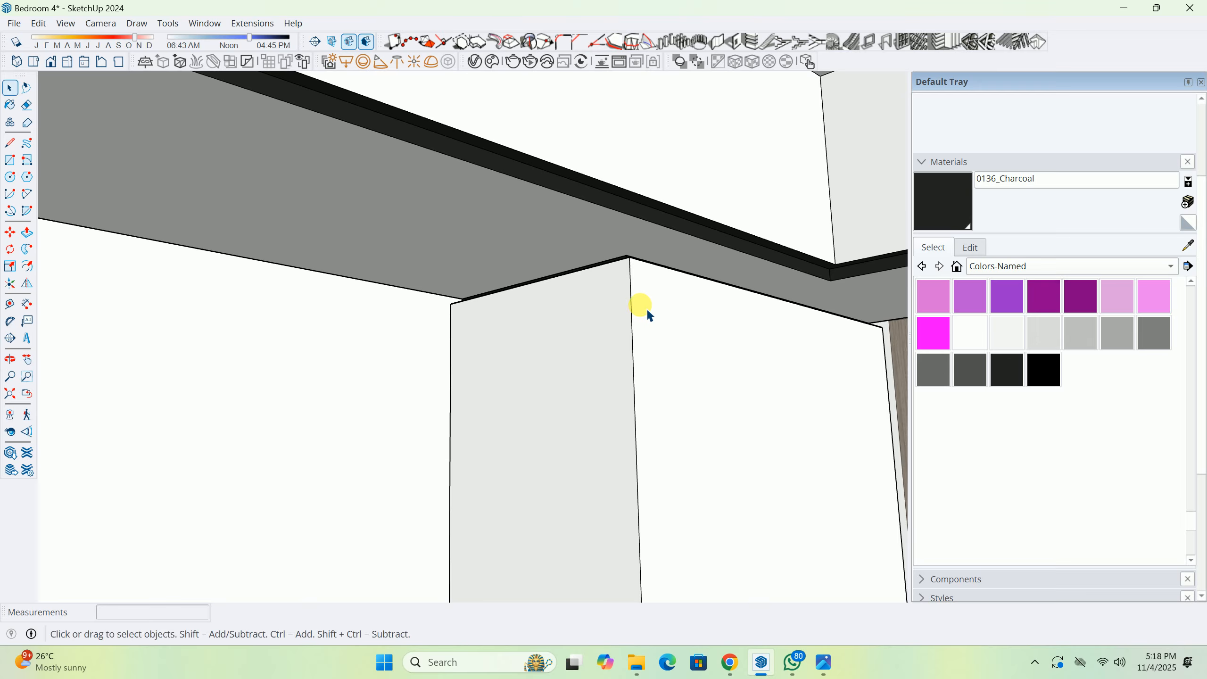
scroll(616, 259, up, 5)
click(631, 285)
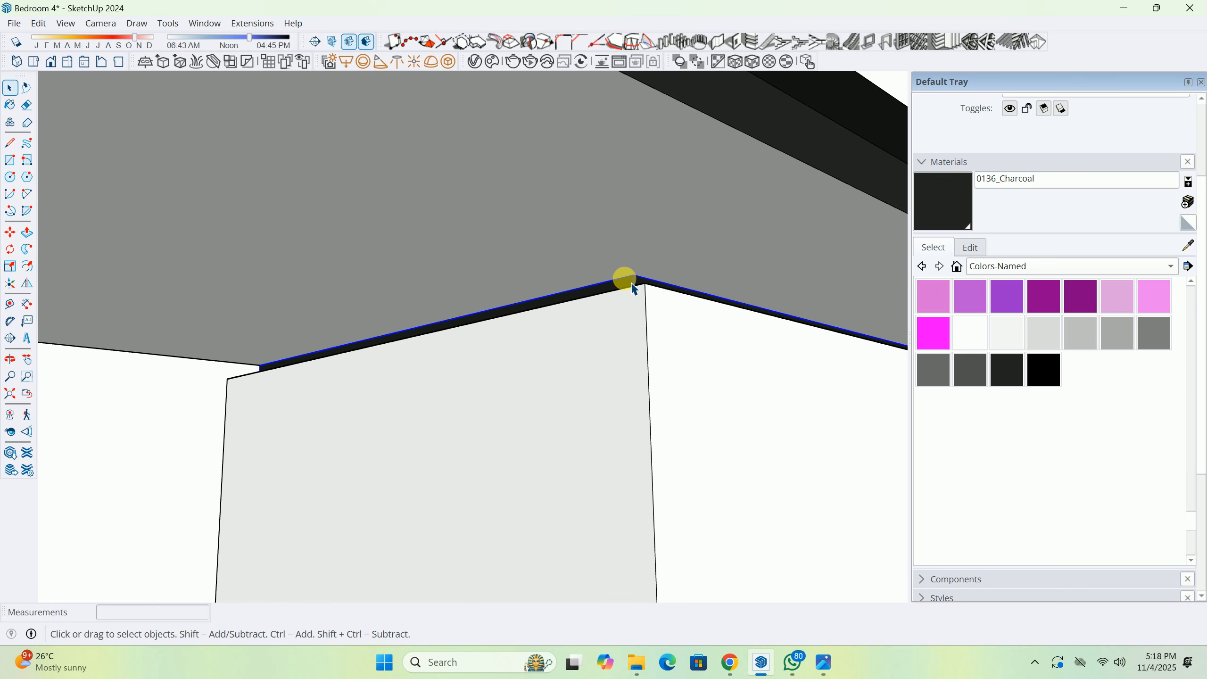
scroll(642, 276, down, 5)
scroll(671, 296, down, 10)
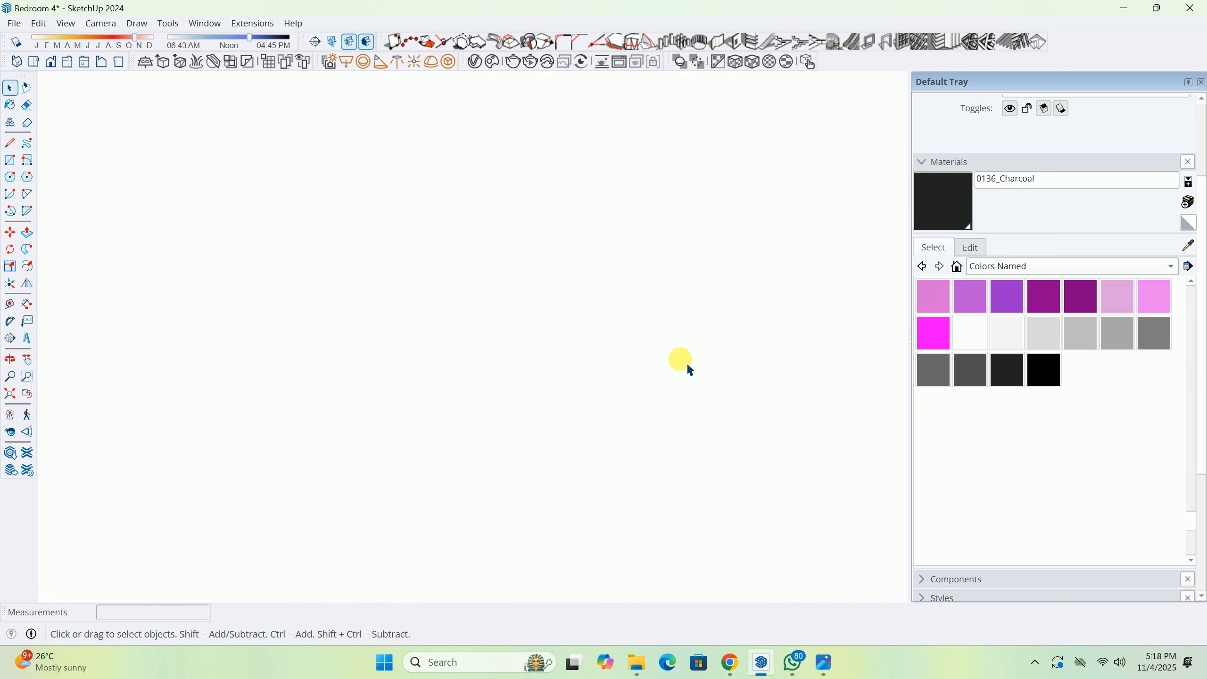
middle_drag(686, 364, 152, 443)
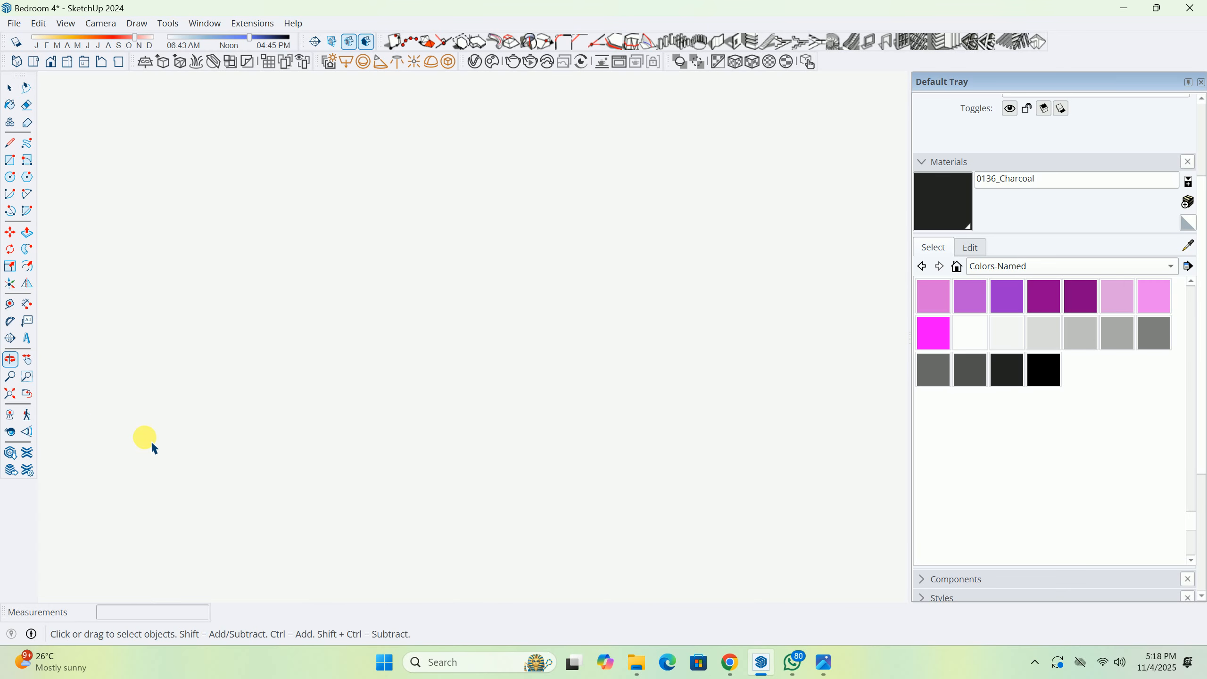
click(10, 393)
middle_drag(444, 391, 1000, 351)
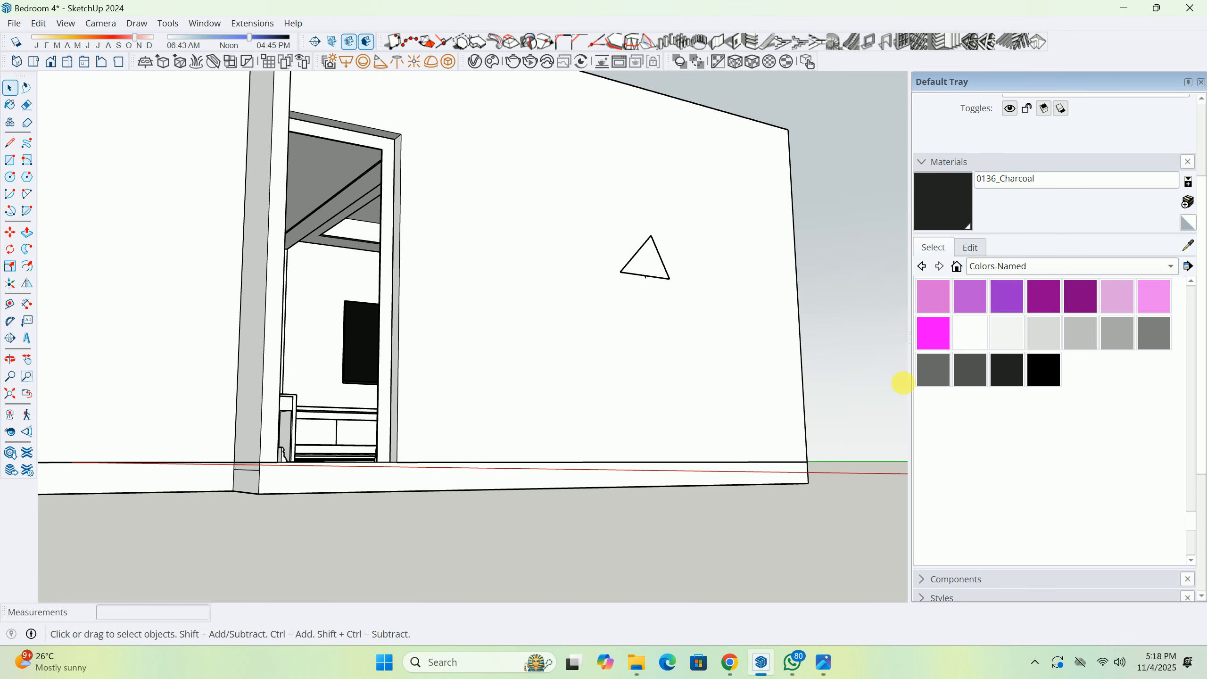
scroll(309, 314, up, 5)
scroll(308, 312, up, 1)
scroll(378, 209, up, 3)
middle_drag(378, 209, 357, 196)
mouse_move(529, 234)
middle_down()
mouse_move(528, 202)
mouse_move(546, 231)
middle_up()
scroll(469, 294, down, 2)
middle_drag(469, 294, 568, 354)
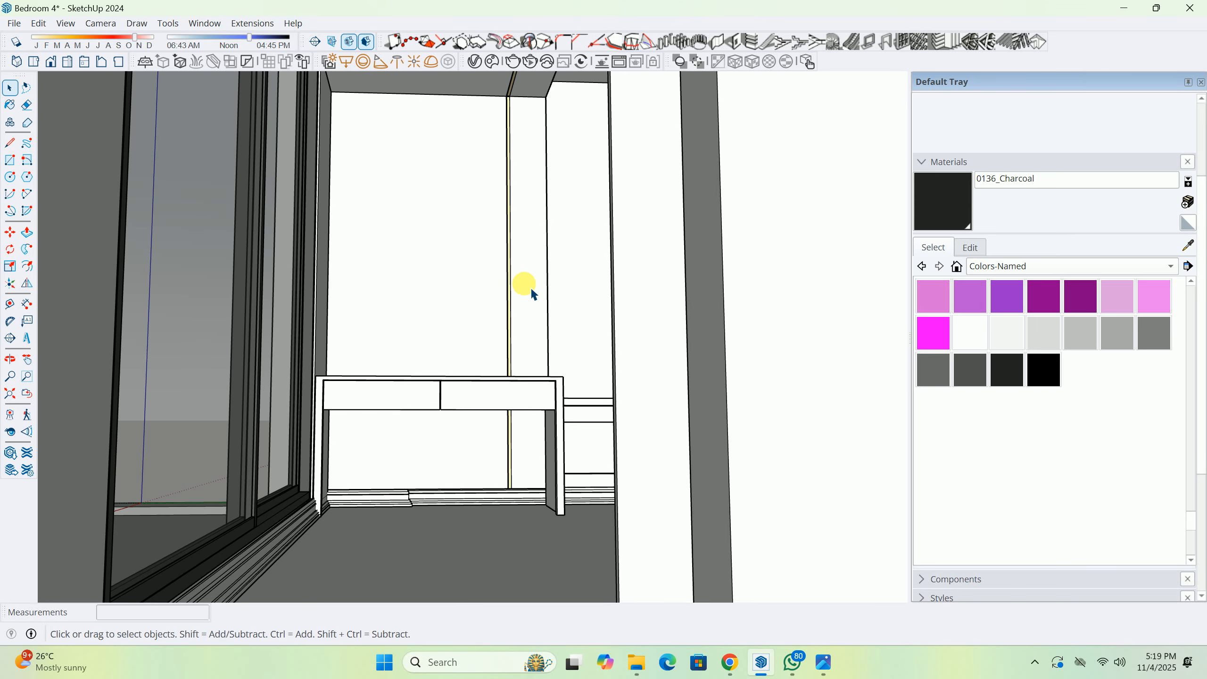
Place a section plane named Section 1 across the room, cutting away the wall opposite the bed.
scroll(513, 255, down, 3)
middle_drag(512, 256, 961, 379)
middle_drag(424, 287, 386, 363)
scroll(510, 275, down, 3)
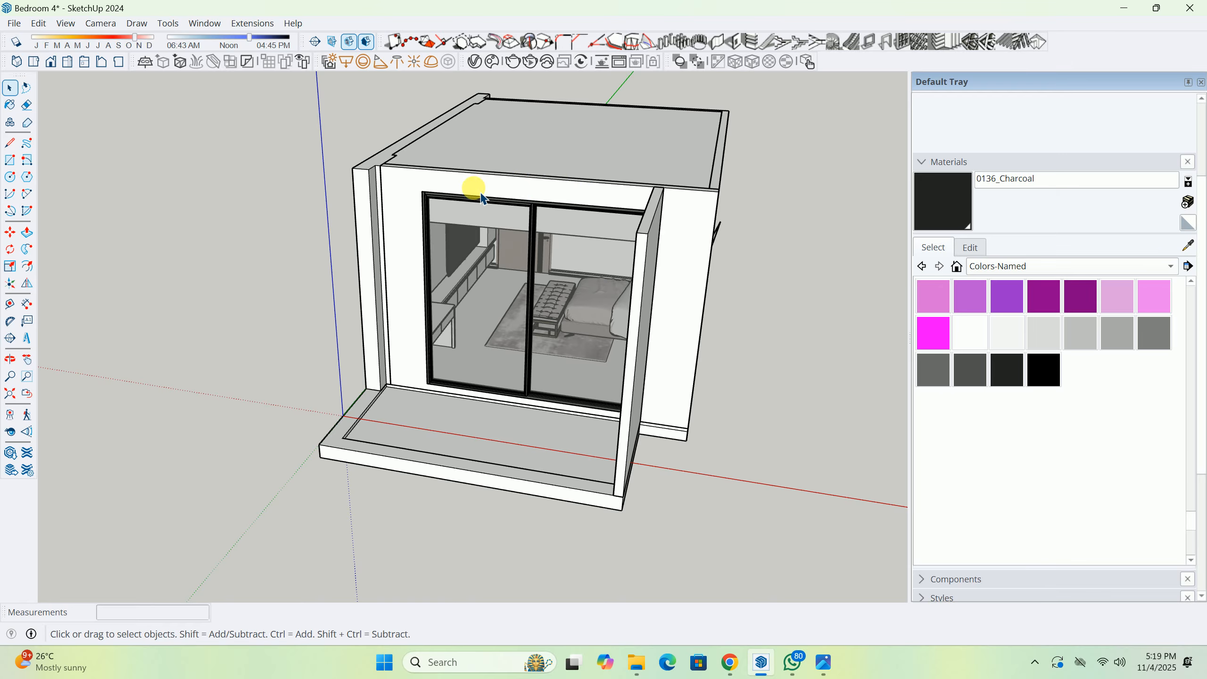
middle_drag(441, 181, 186, 193)
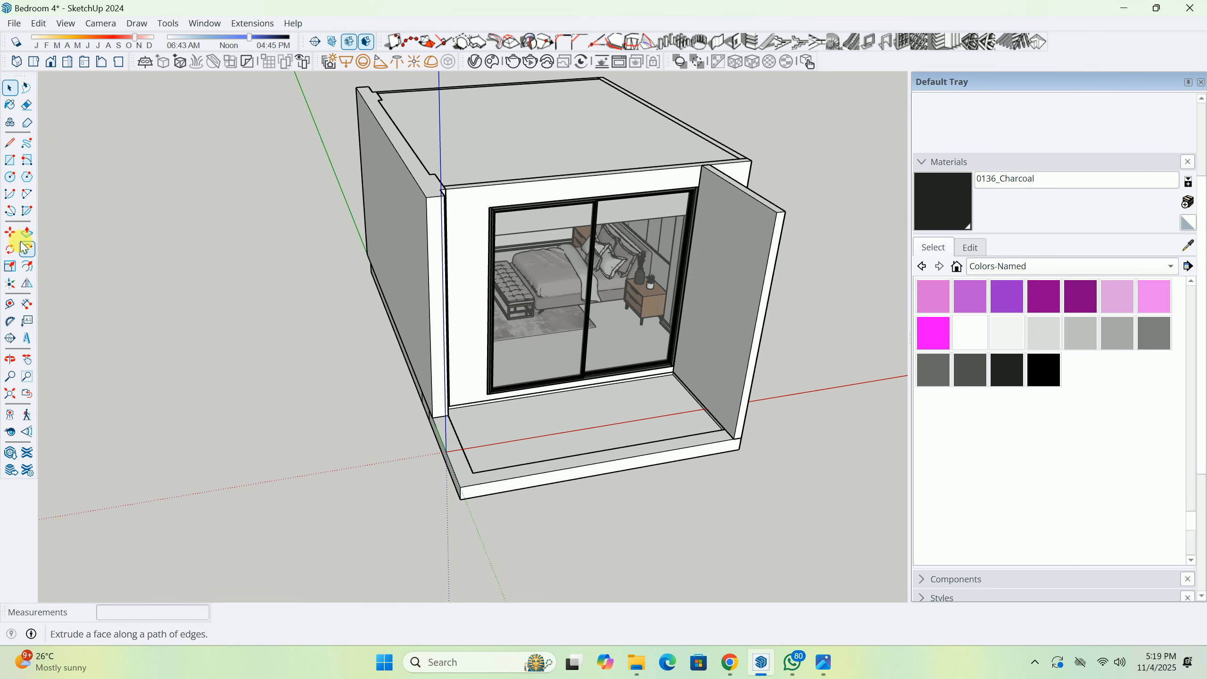
click(9, 340)
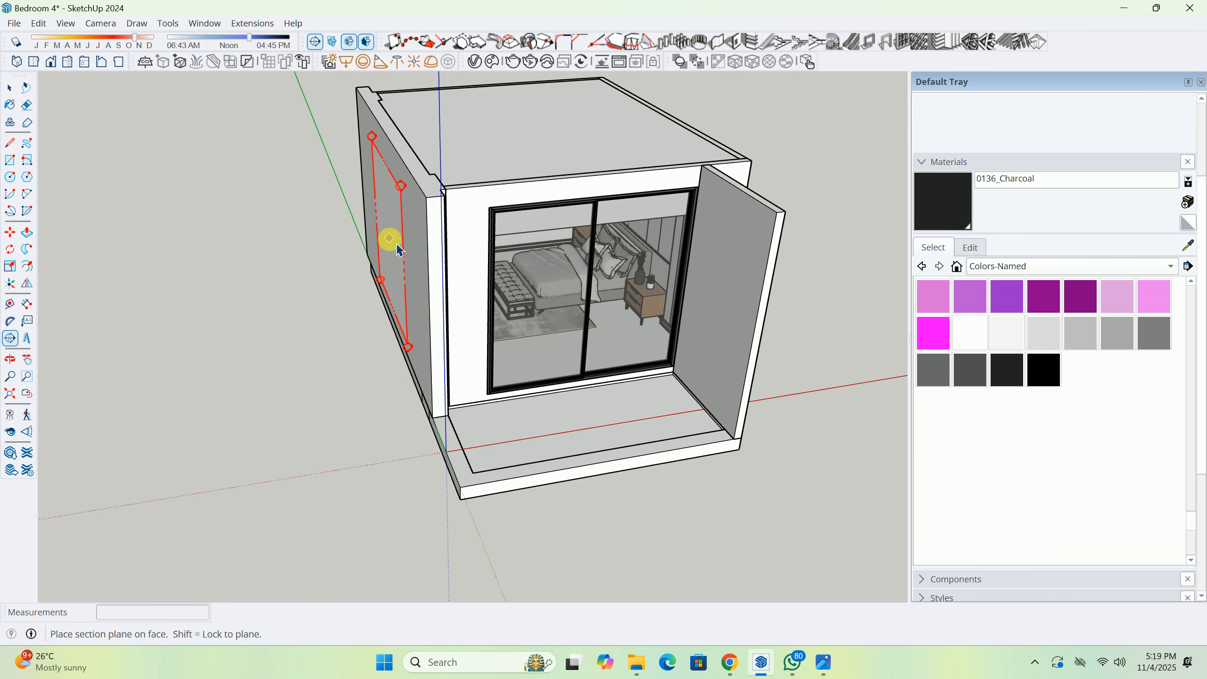
scroll(456, 193, up, 2)
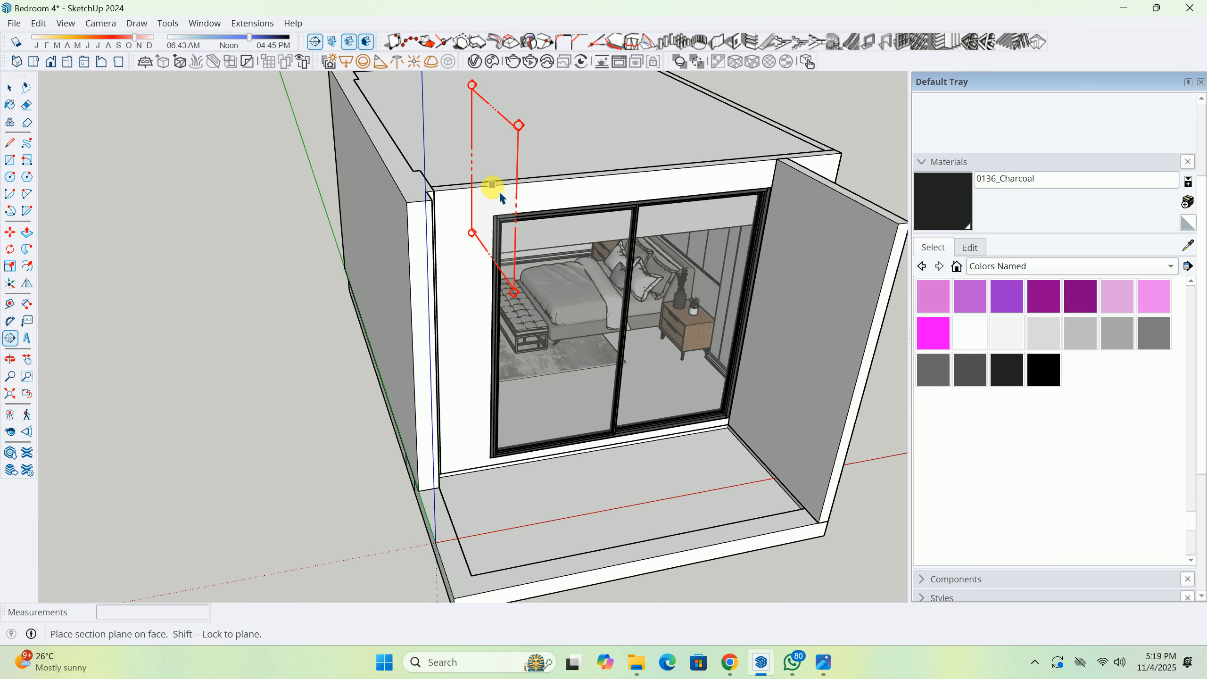
click(509, 185)
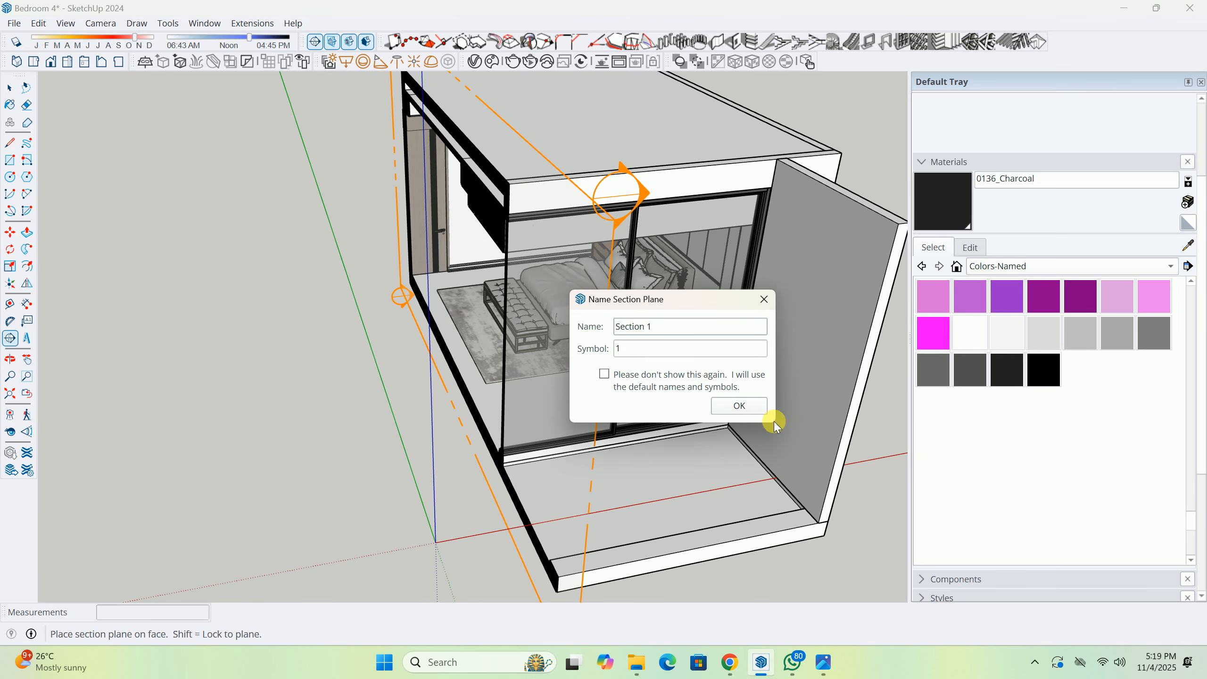
click(730, 404)
Switch to the standard left view and frame the bed wall with the ceiling above and rug below.
middle_drag(303, 346, 413, 397)
click(66, 62)
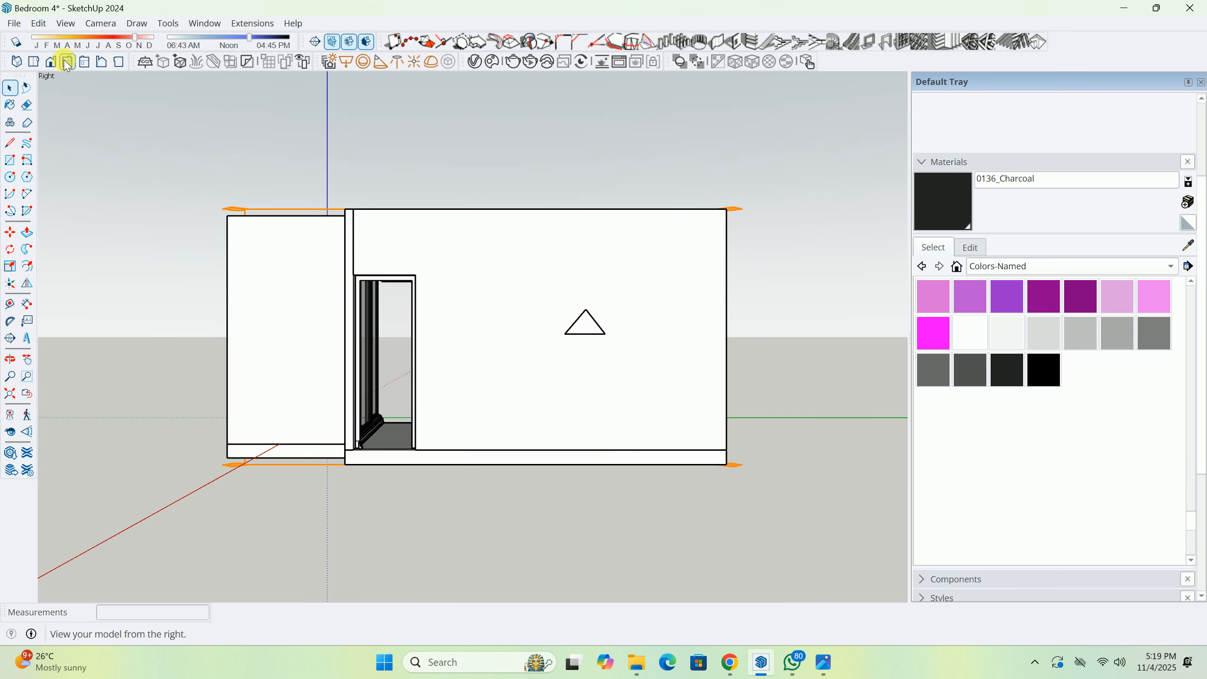
click(82, 61)
scroll(291, 326, up, 5)
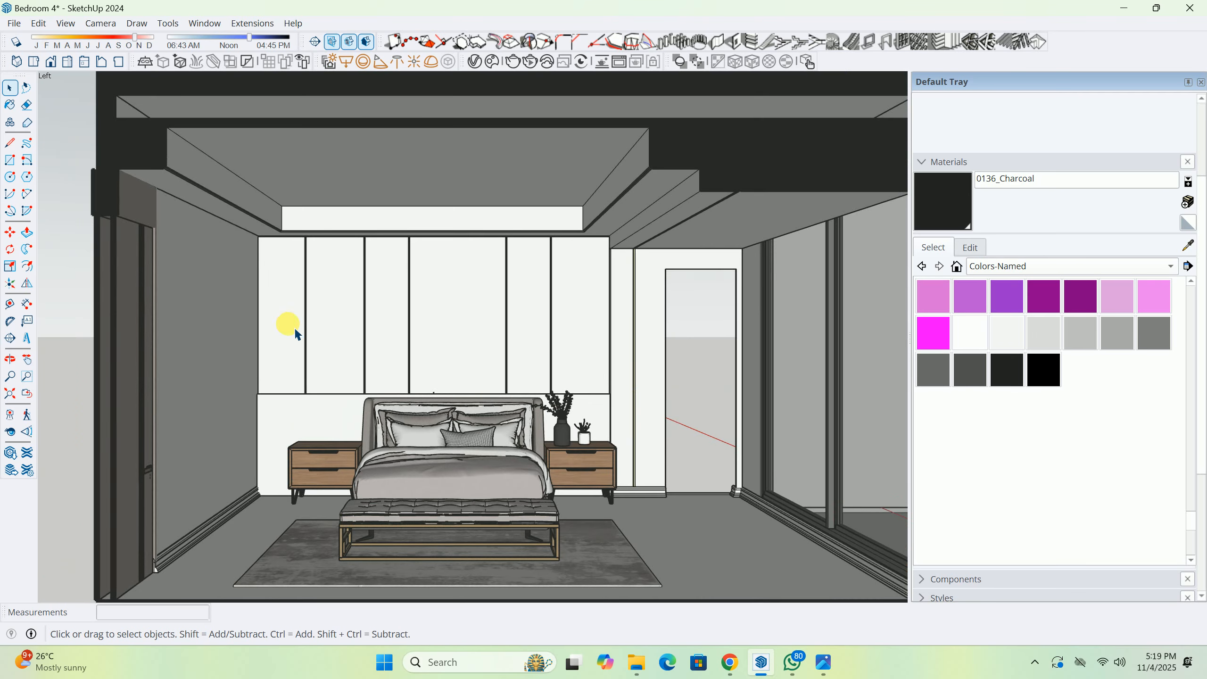
scroll(477, 383, up, 1)
shift+middle_drag(526, 394, 515, 351)
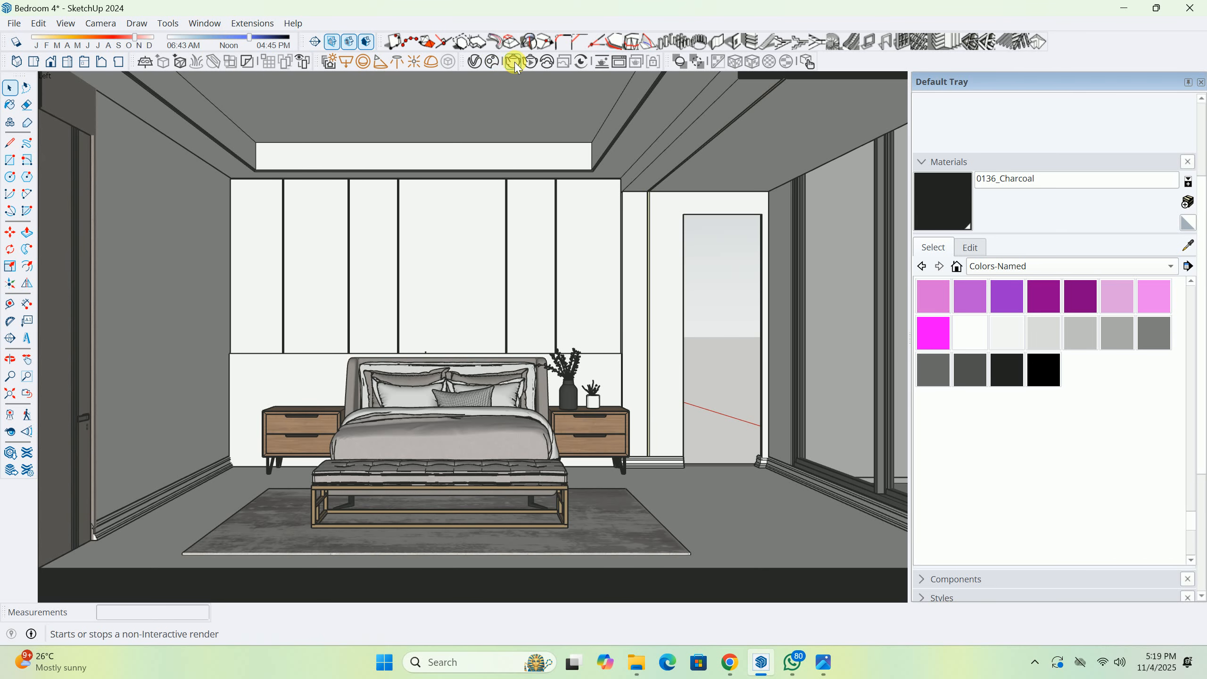
Open the V-Ray render settings and set the render engine to GPU.
click(474, 62)
click(371, 102)
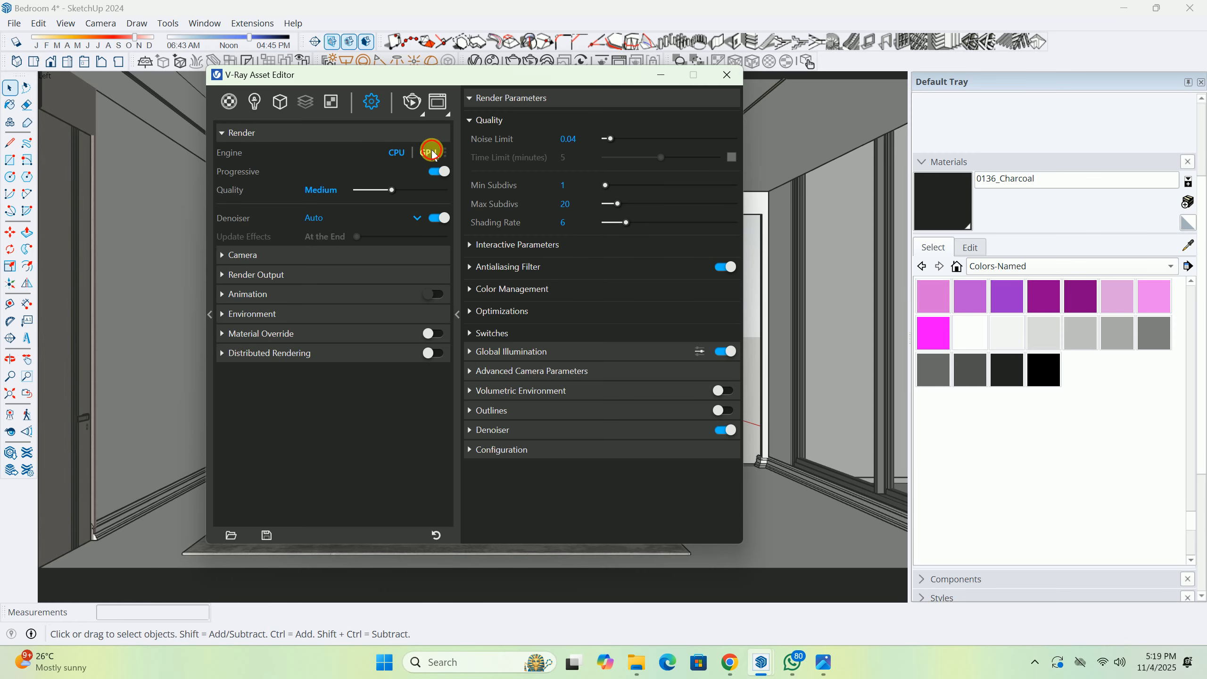
click(431, 153)
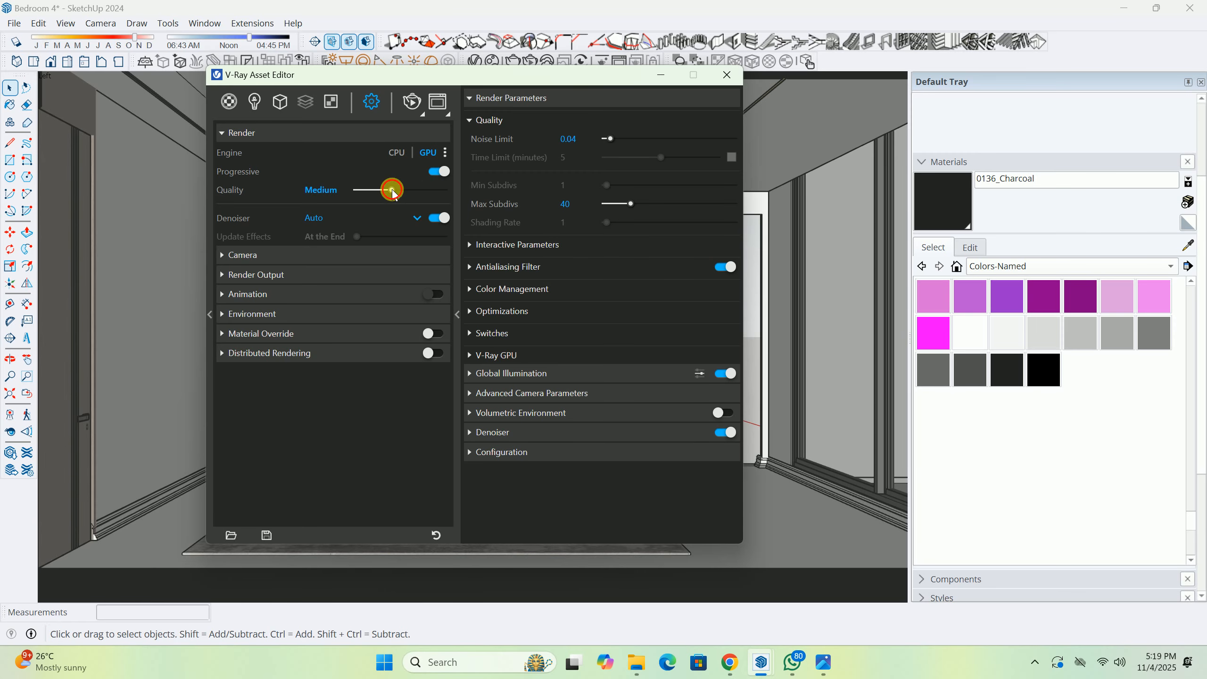
Set the render quality to High, the denoiser to V-Ray and its update effects to Rapid.
drag(393, 191, 427, 192)
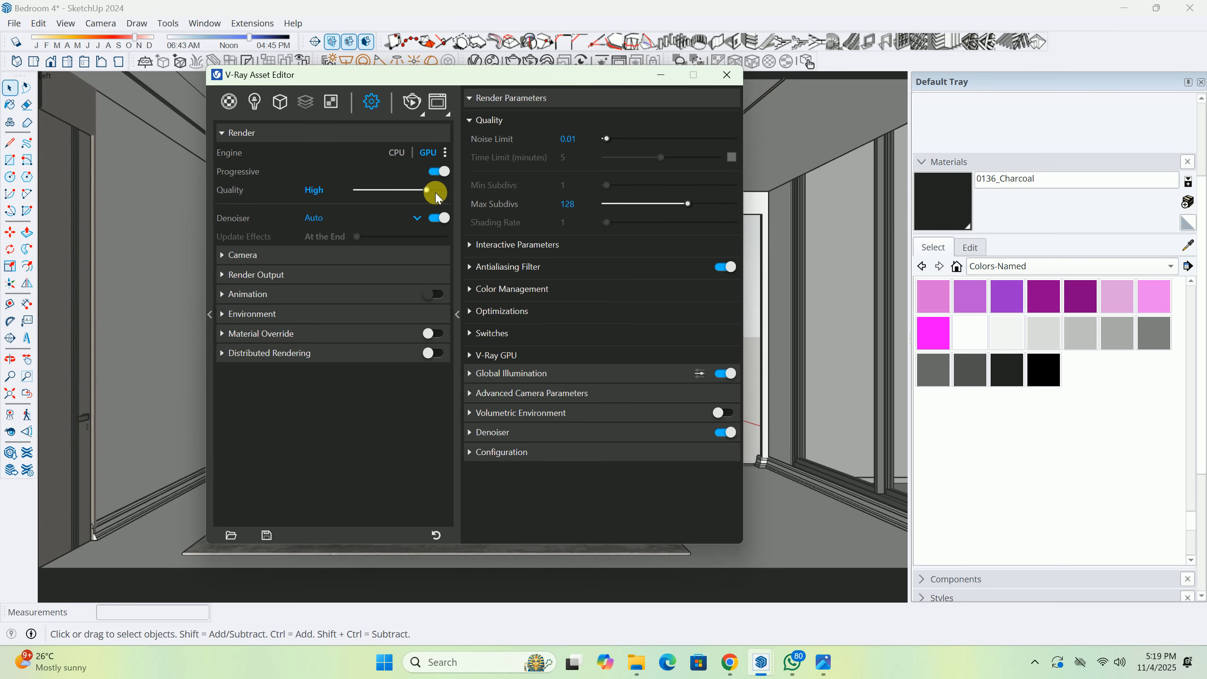
click(322, 219)
click(325, 253)
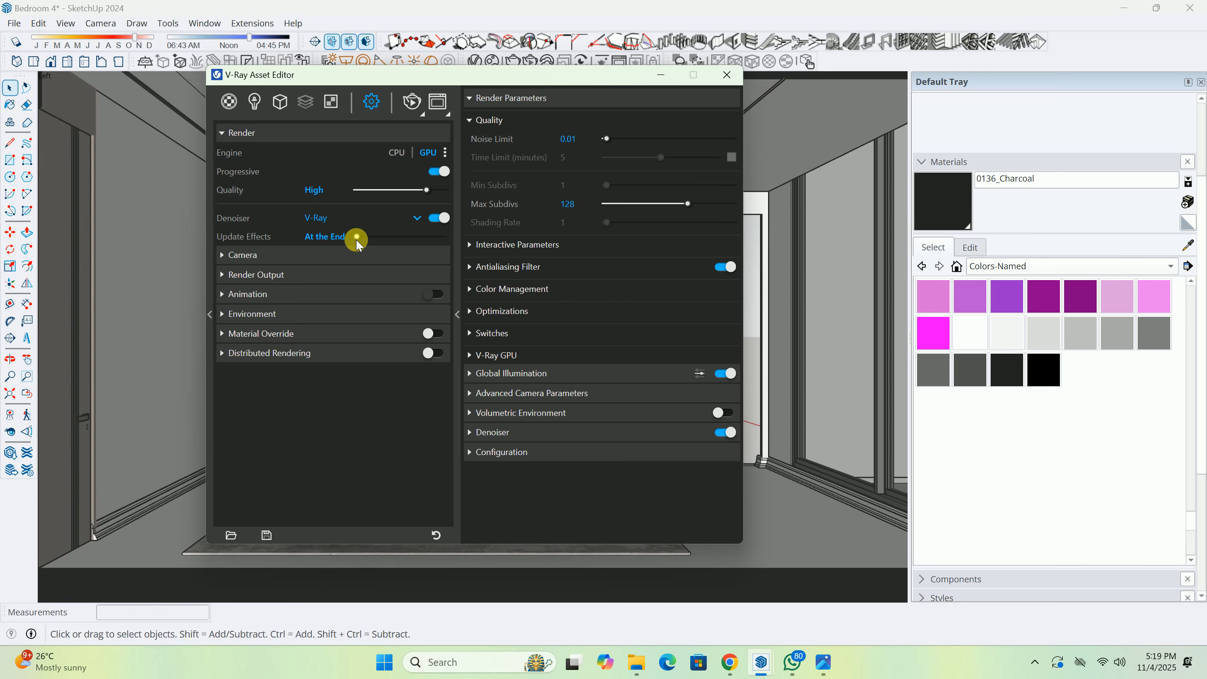
drag(356, 243, 408, 242)
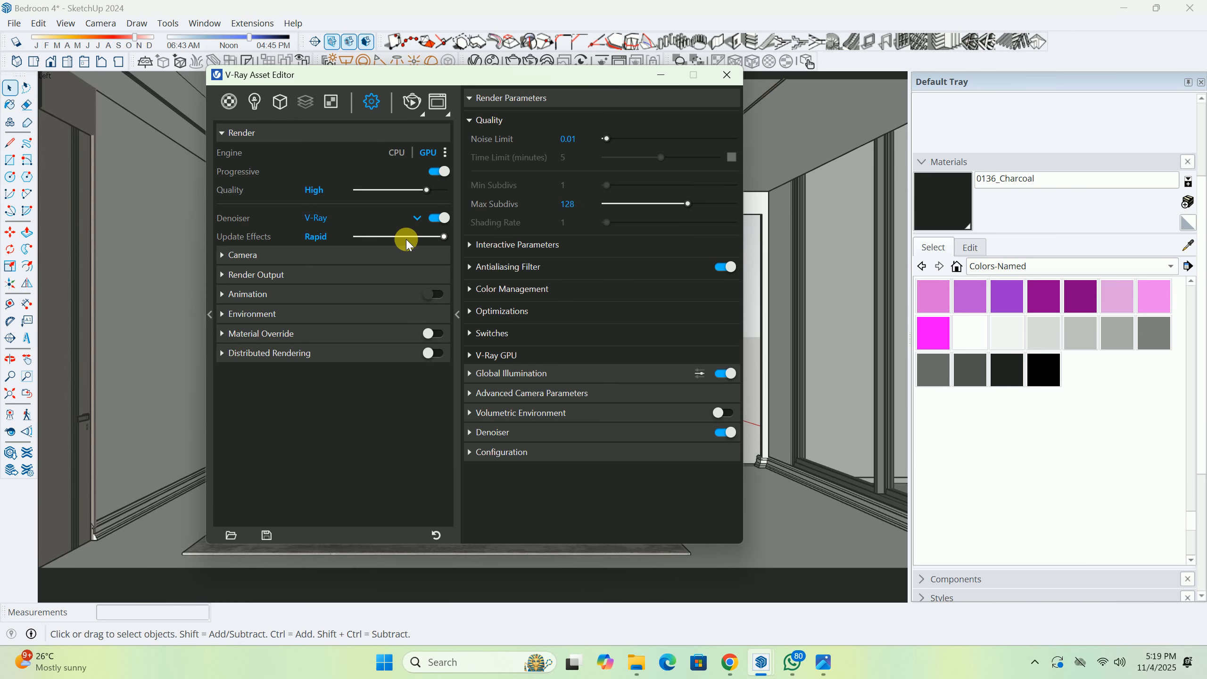
Enable the safe frame in the render output and set the image size to 2000 x 1125.
click(256, 275)
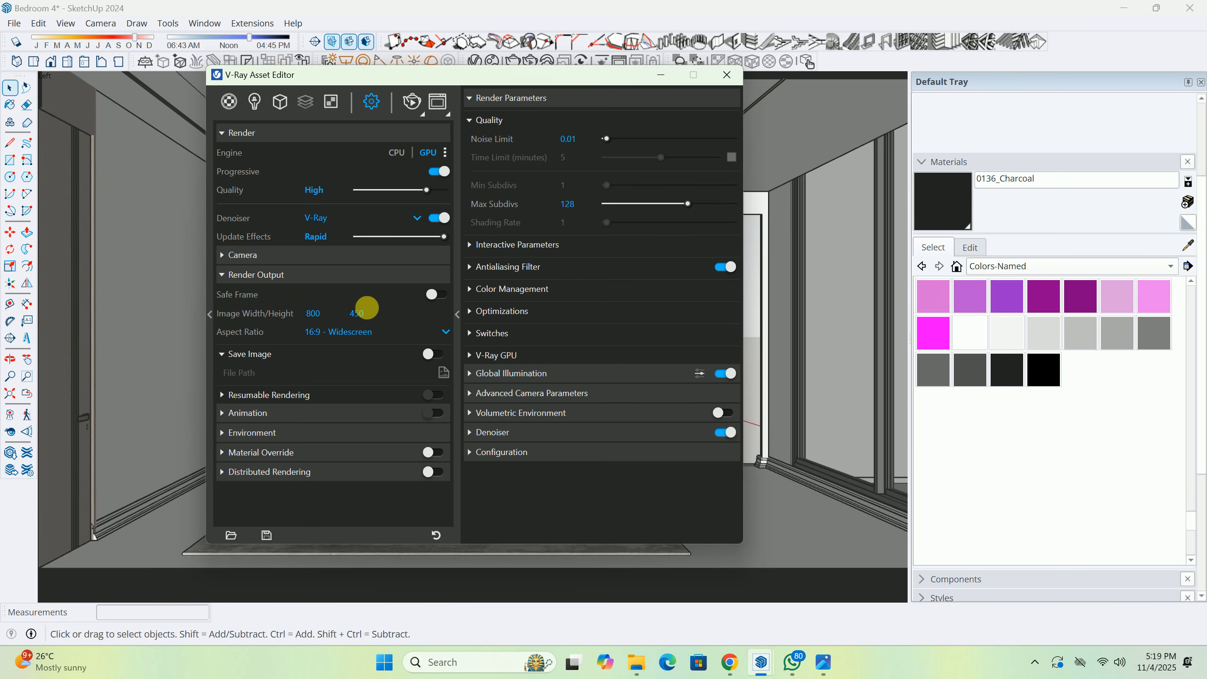
click(442, 295)
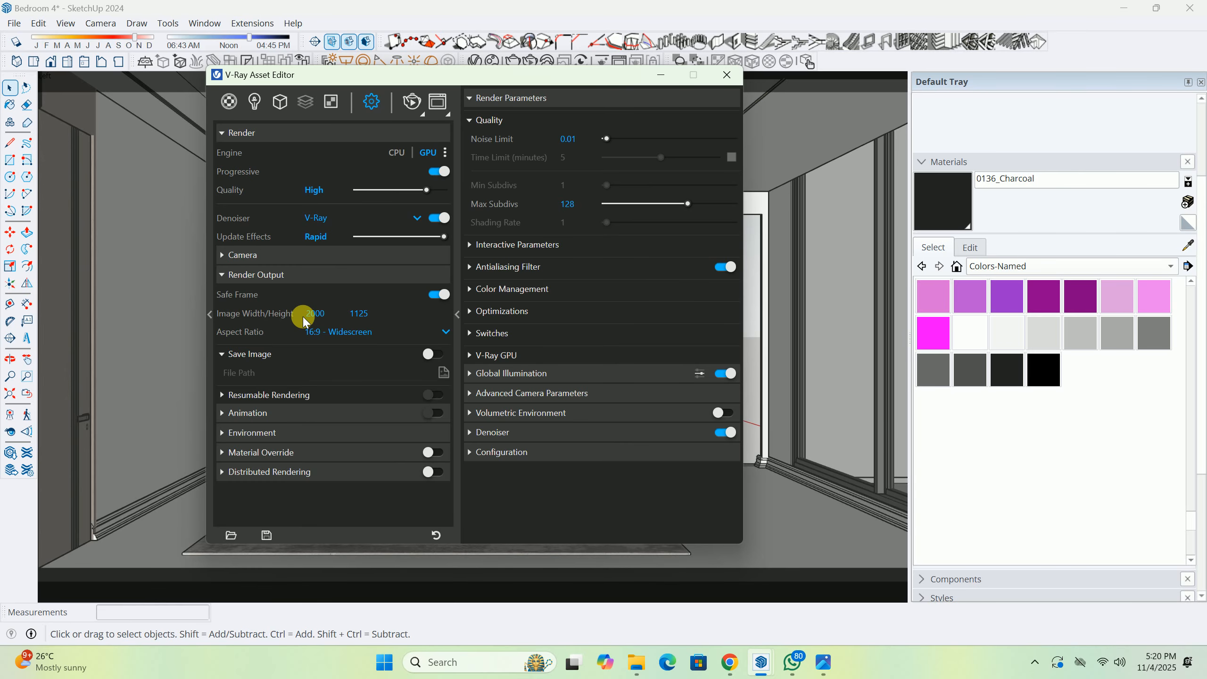
click(727, 74)
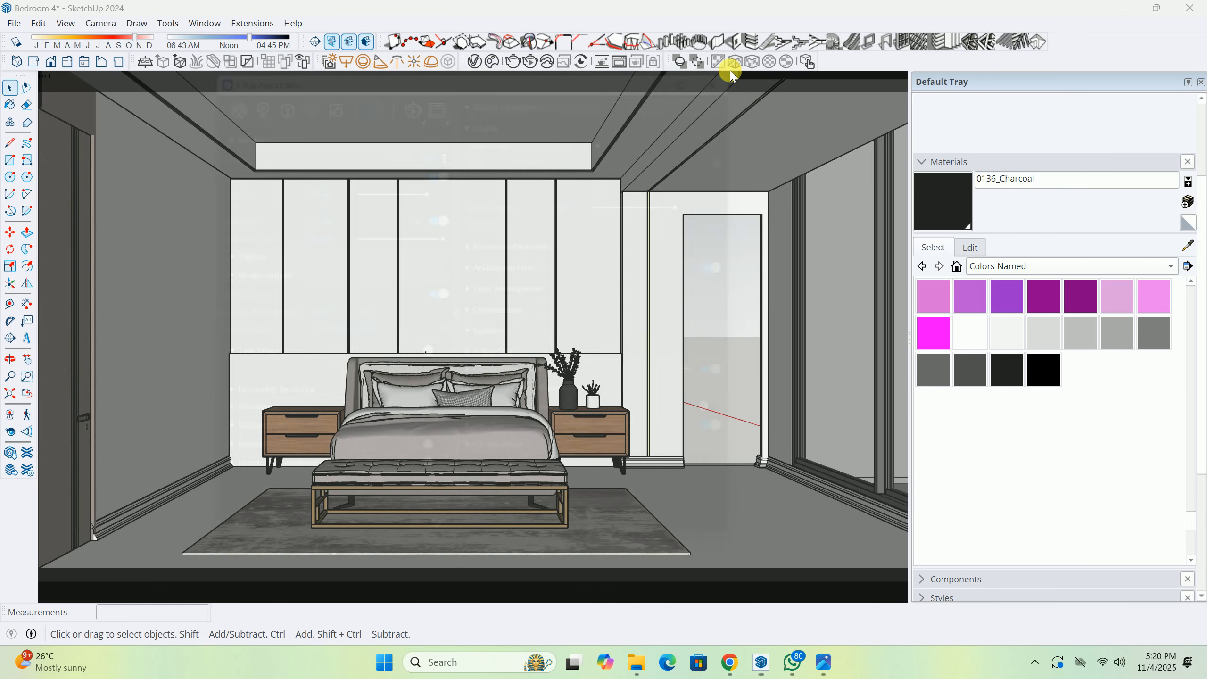
Adjust the framing of the bed wall and start an interactive V-Ray render of the view.
middle_drag(508, 260, 509, 268)
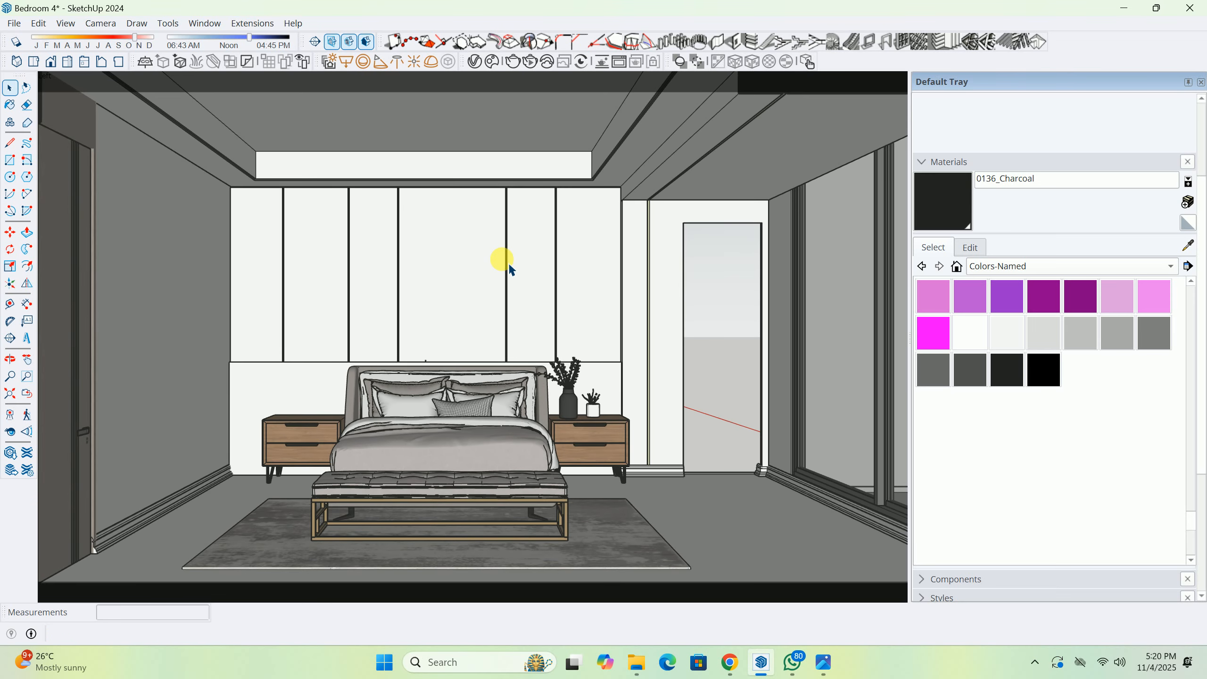
click(530, 63)
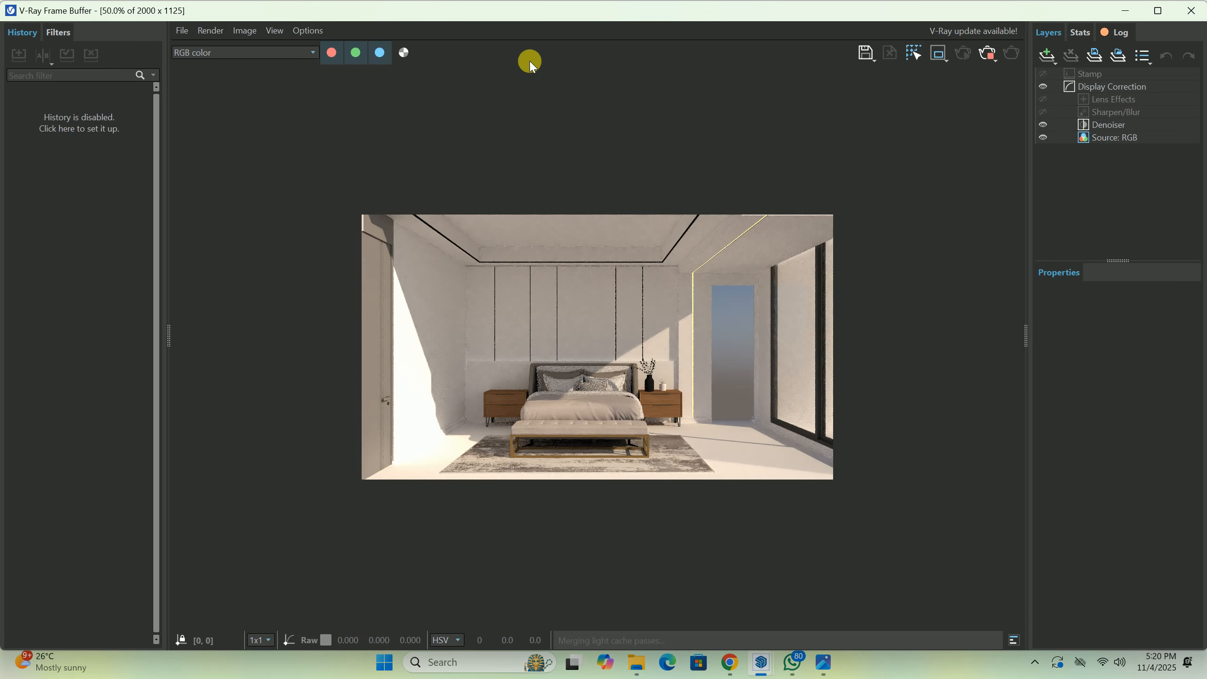
scroll(565, 381, up, 2)
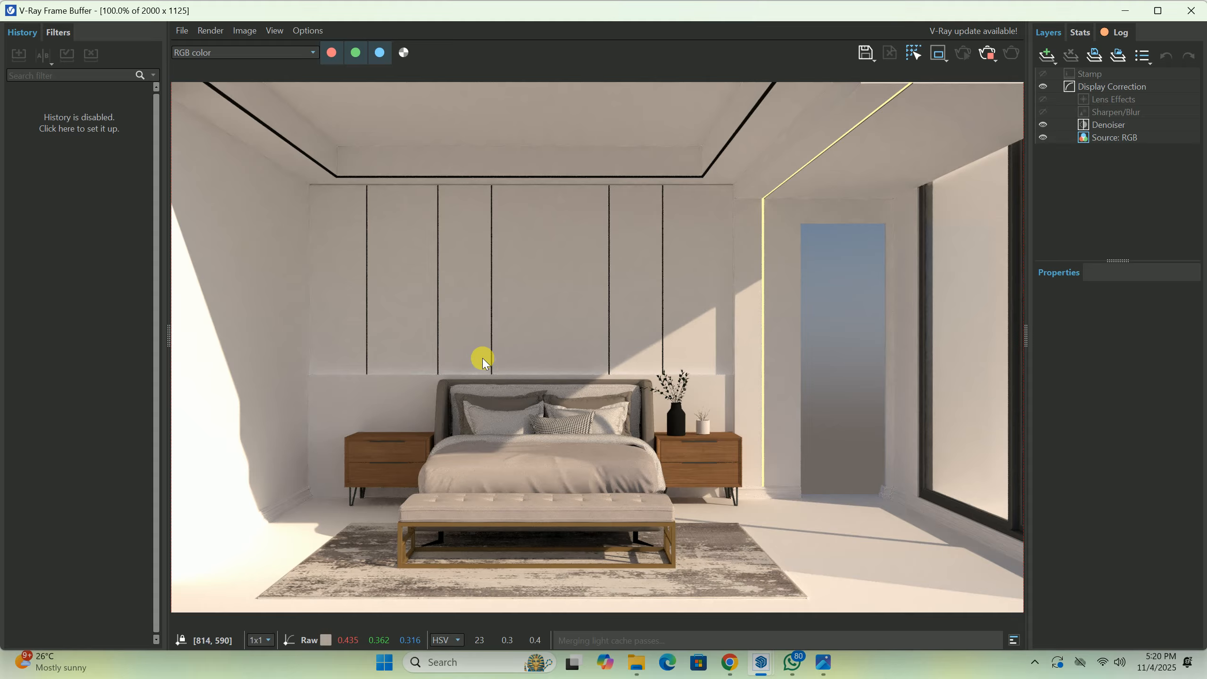
Change the rectangle light's colour from white to a pale warm yellow with RGB 1, 0.979, 0.737.
double_click(622, 16)
click(474, 61)
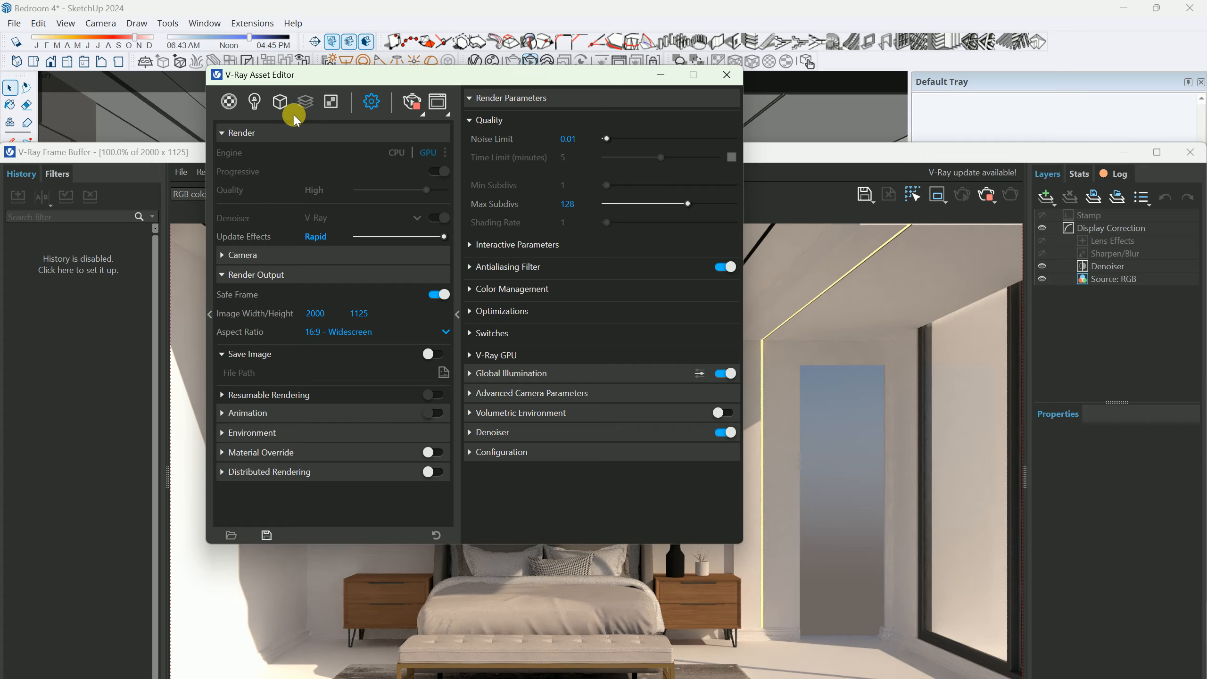
click(255, 102)
click(268, 179)
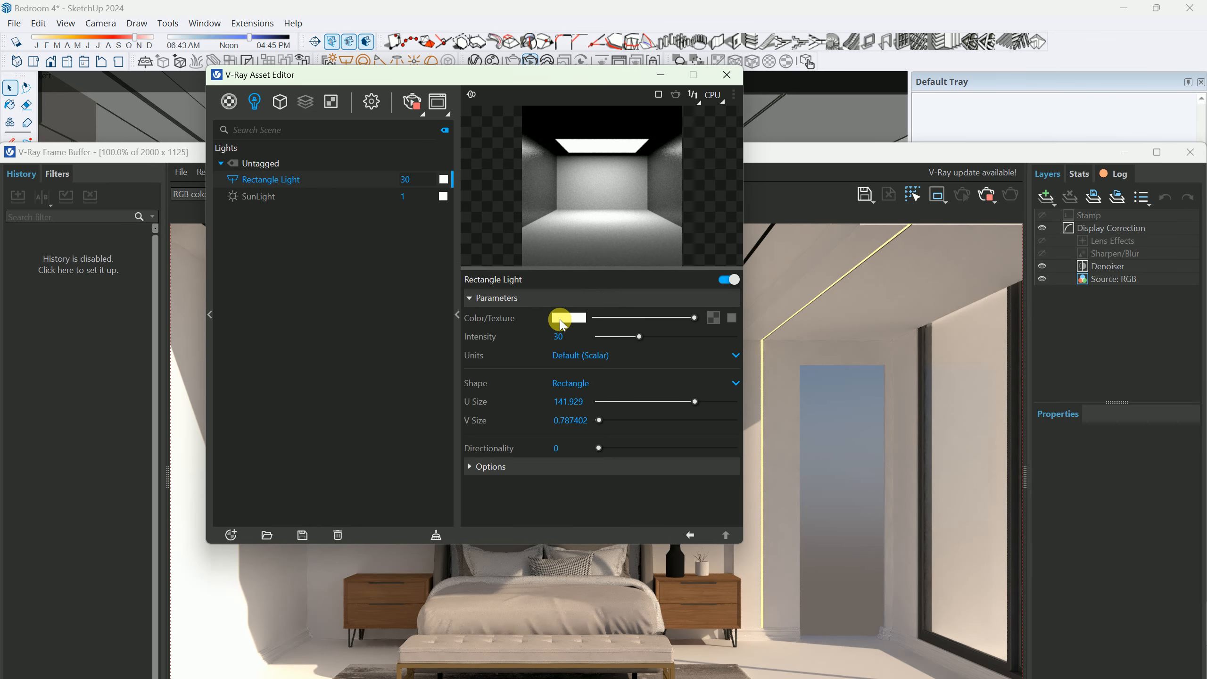
click(562, 319)
click(575, 256)
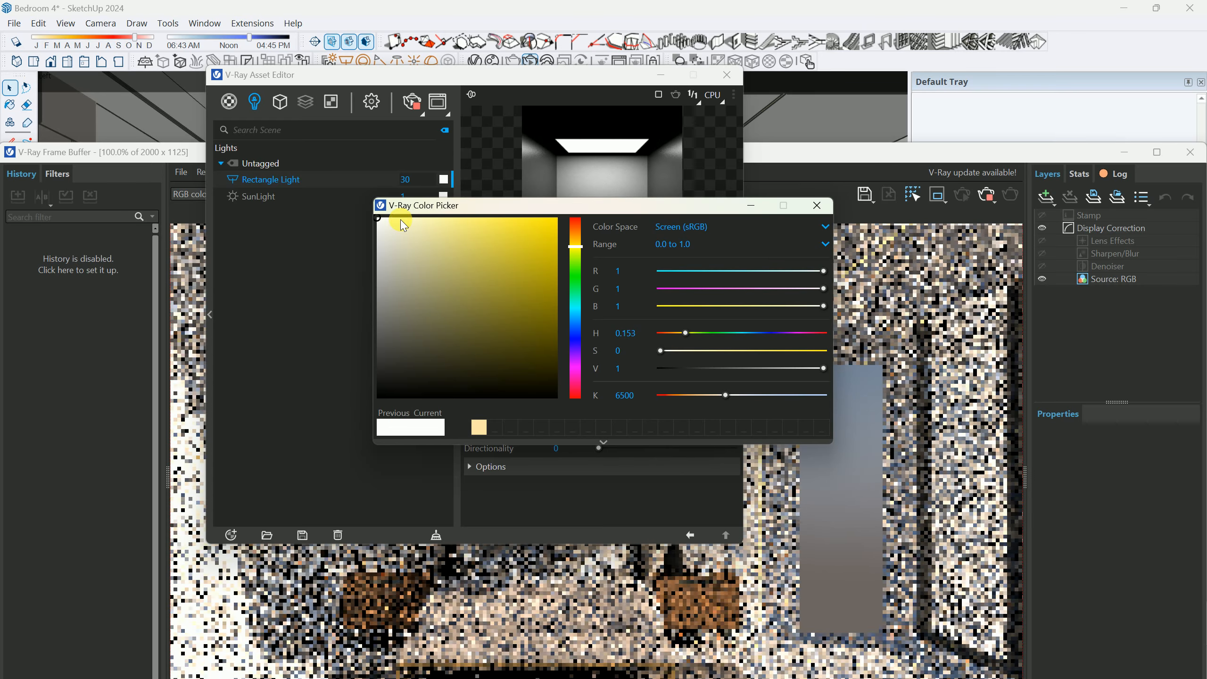
click(425, 219)
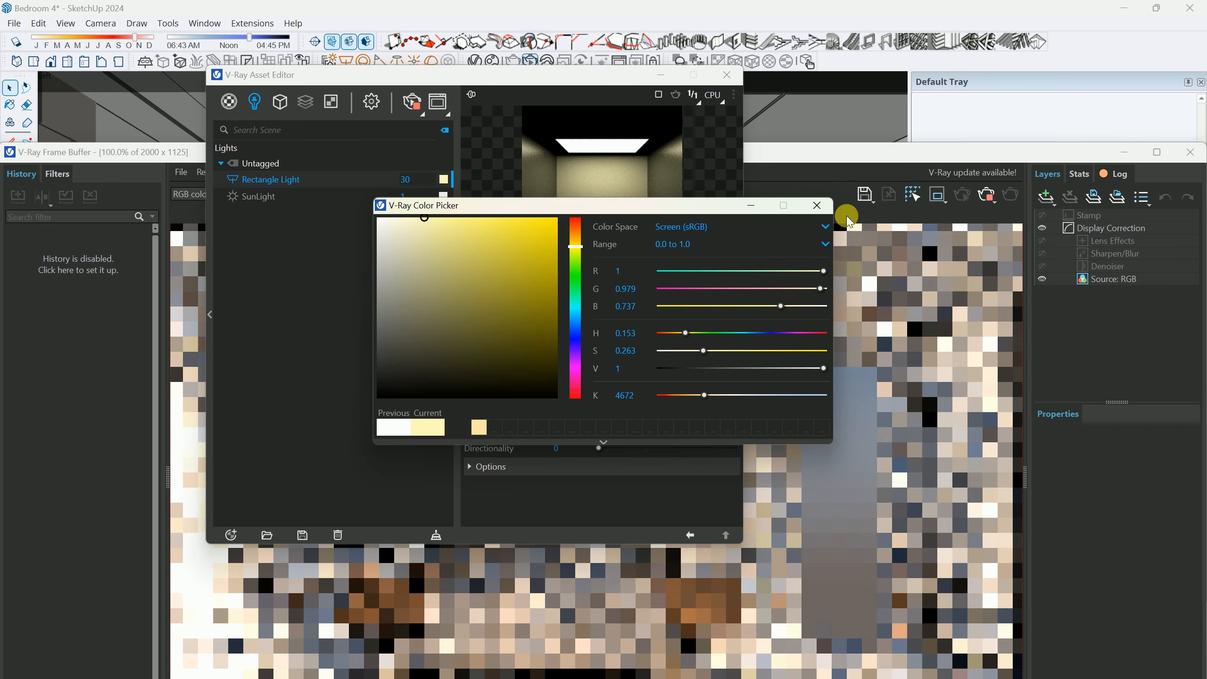
click(604, 443)
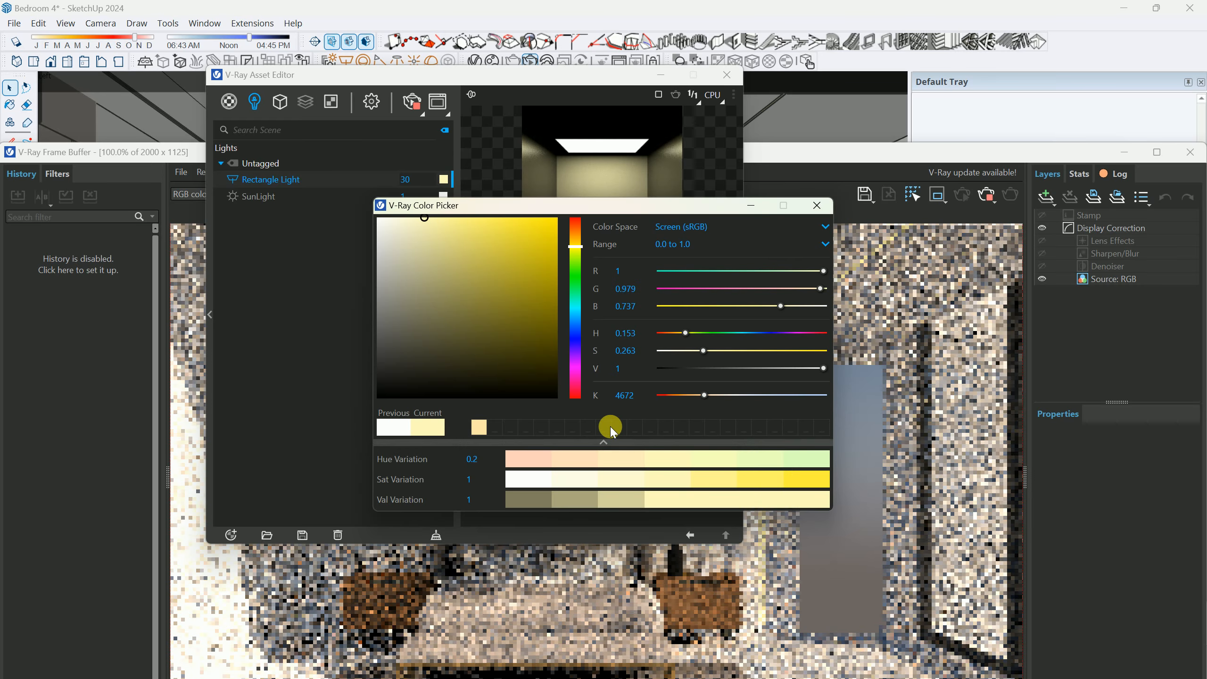
click(817, 205)
Review the rectangle light's parameters and options, such as Invisible, No Decay and Double Sided.
click(456, 316)
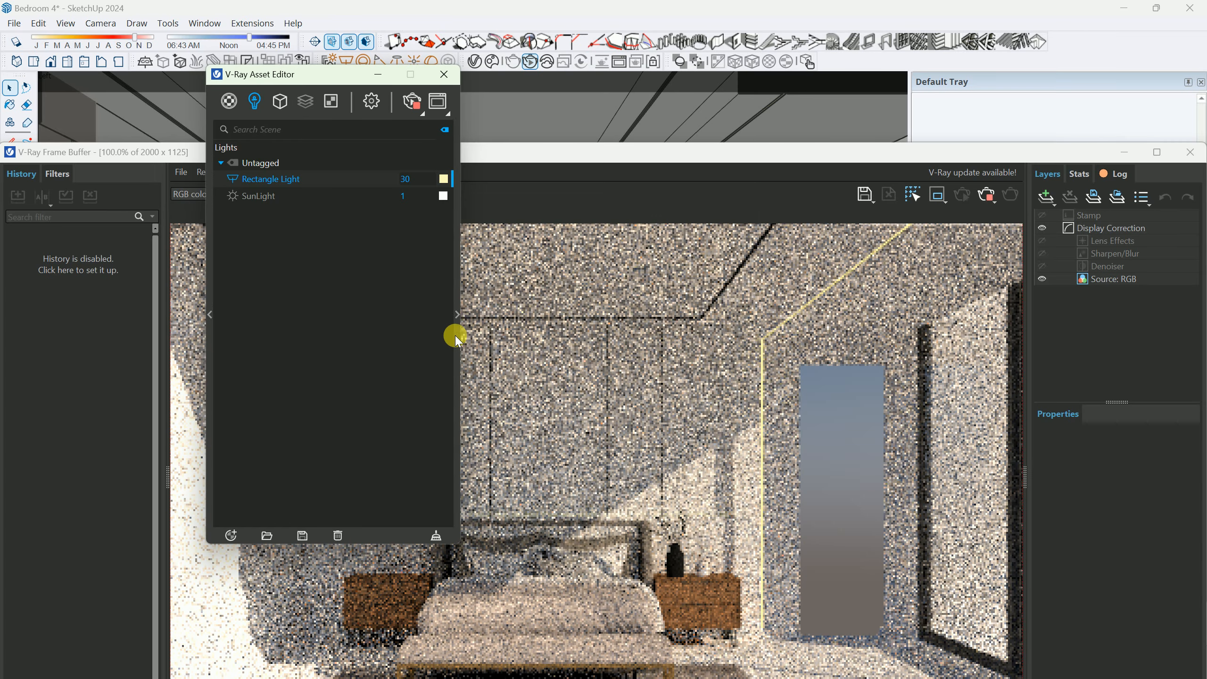
click(457, 278)
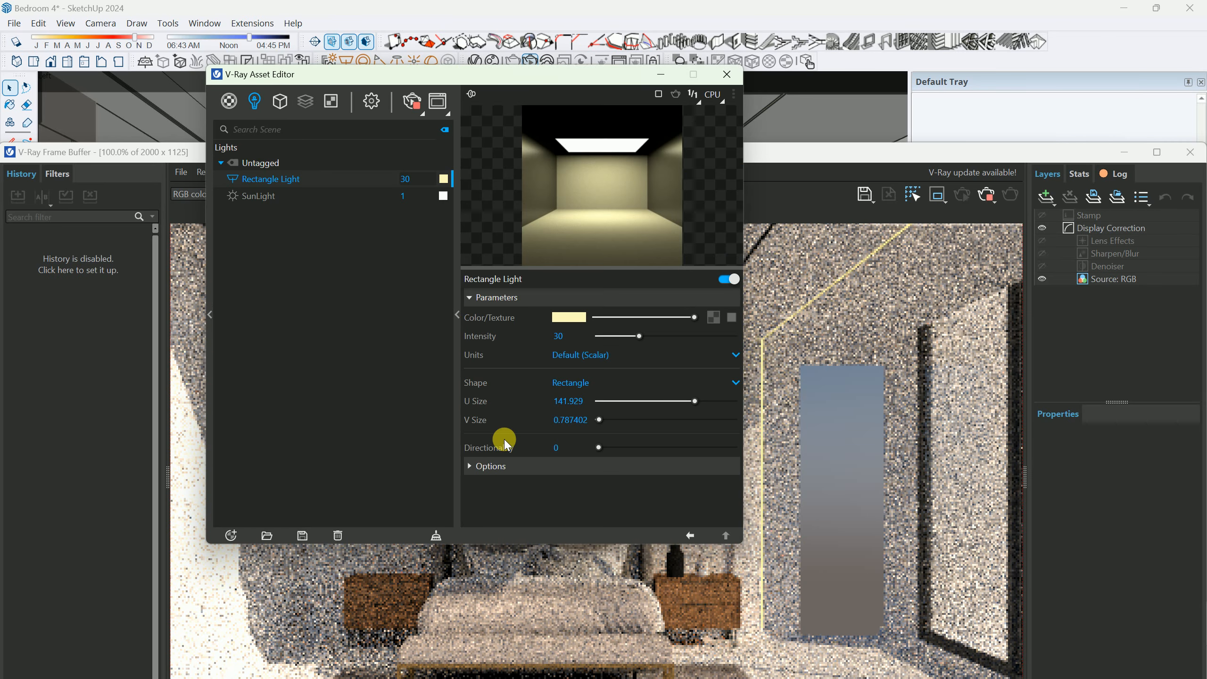
click(503, 470)
scroll(558, 386, down, 3)
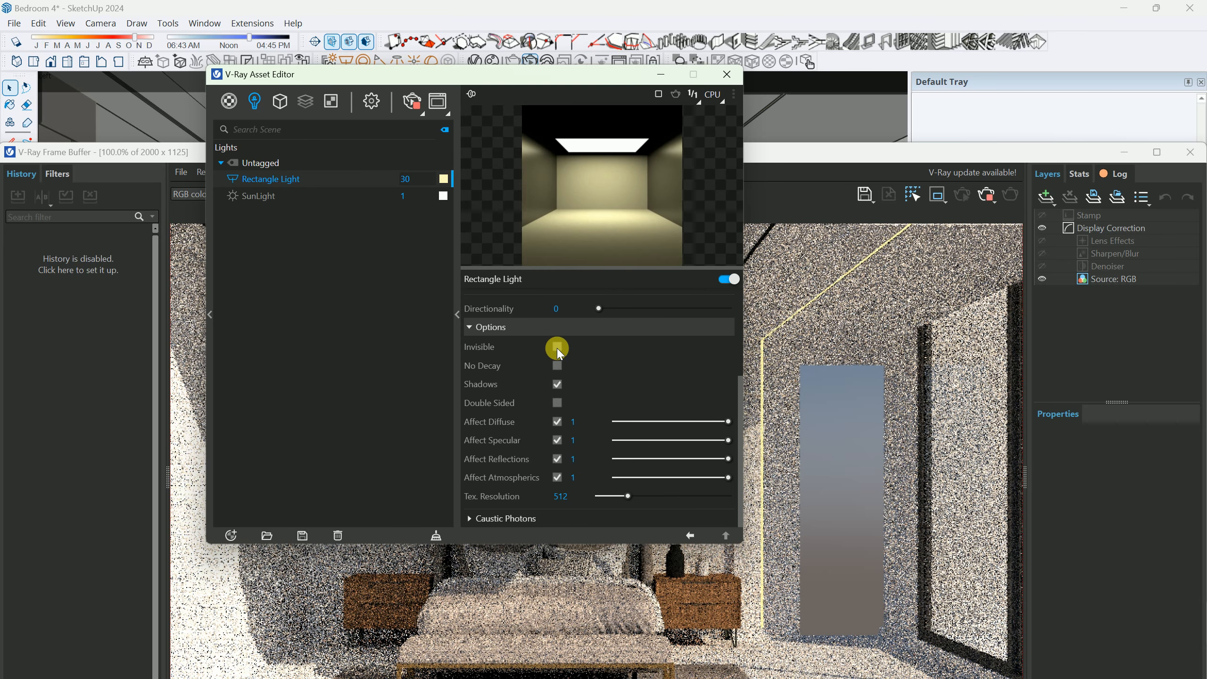
scroll(560, 354, up, 2)
scroll(560, 361, down, 2)
scroll(561, 373, up, 4)
scroll(560, 370, up, 1)
click(726, 74)
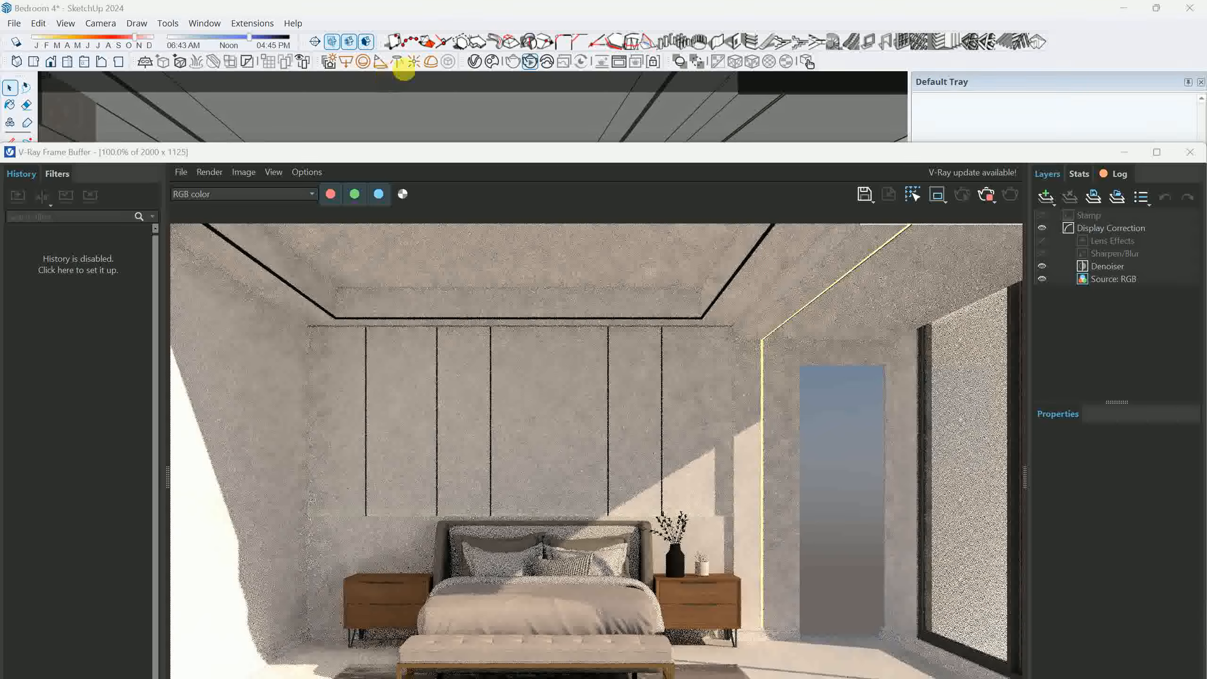
Set the rectangle light's intensity to 50 and deepen its yellow colour to RGB 0.995, 0.958, 0.524.
click(472, 63)
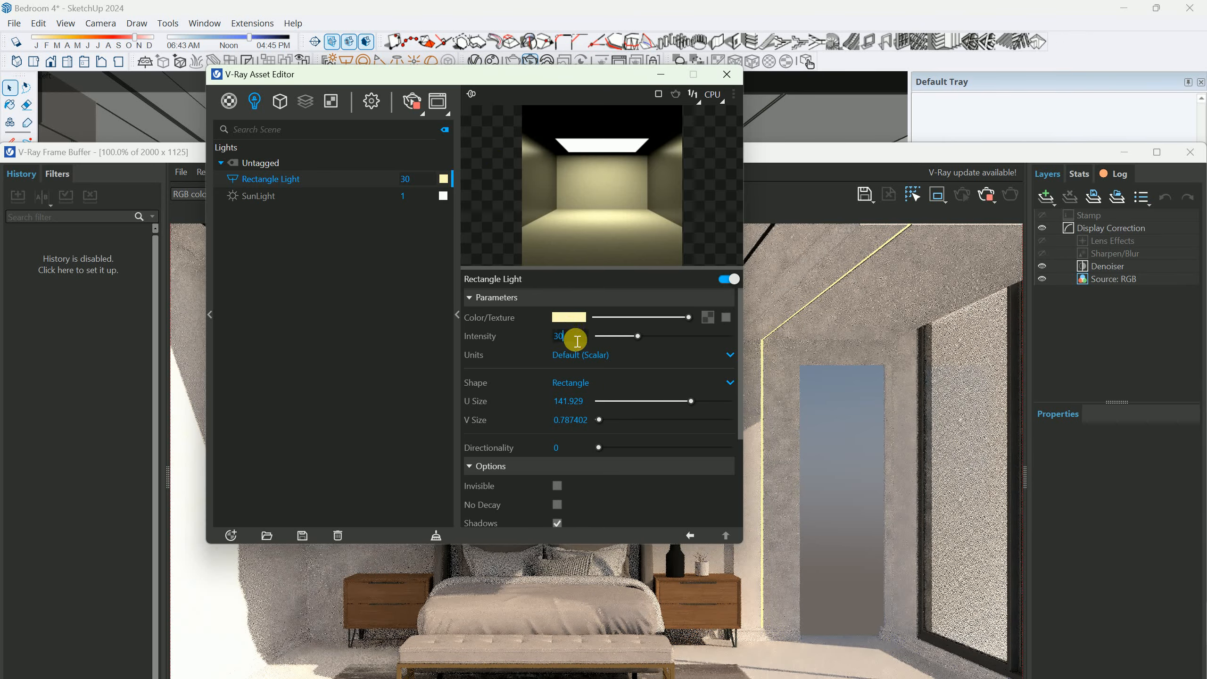
text(5)
key(Return)
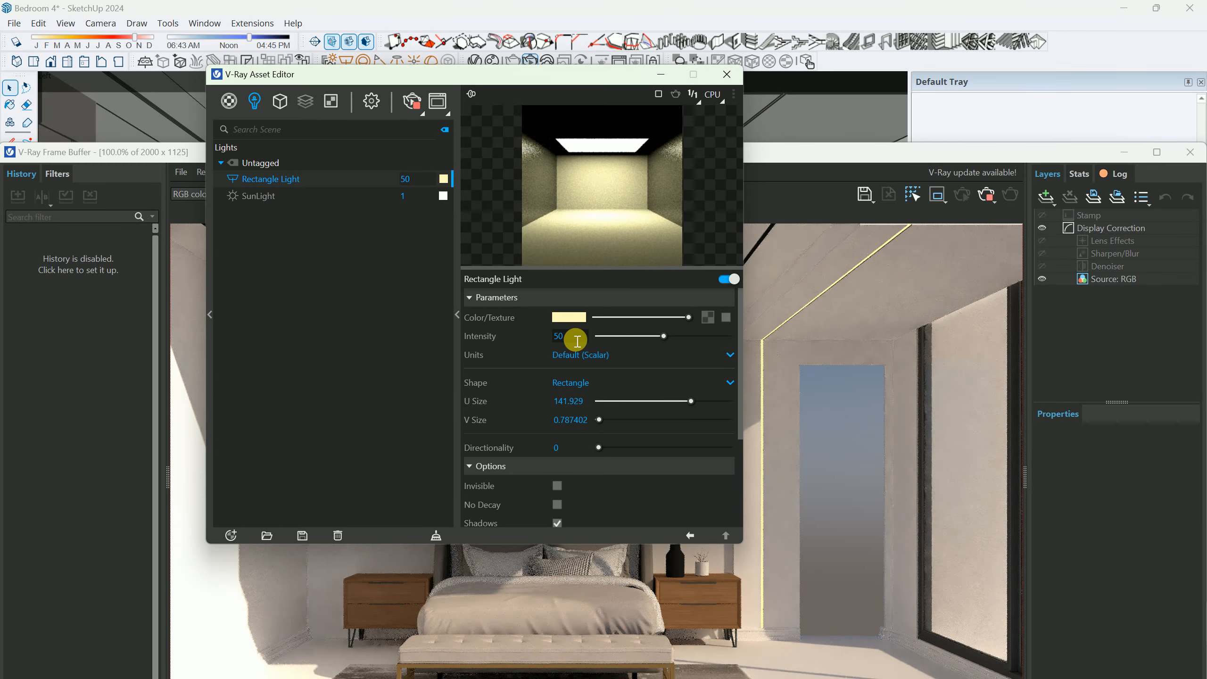
click(569, 318)
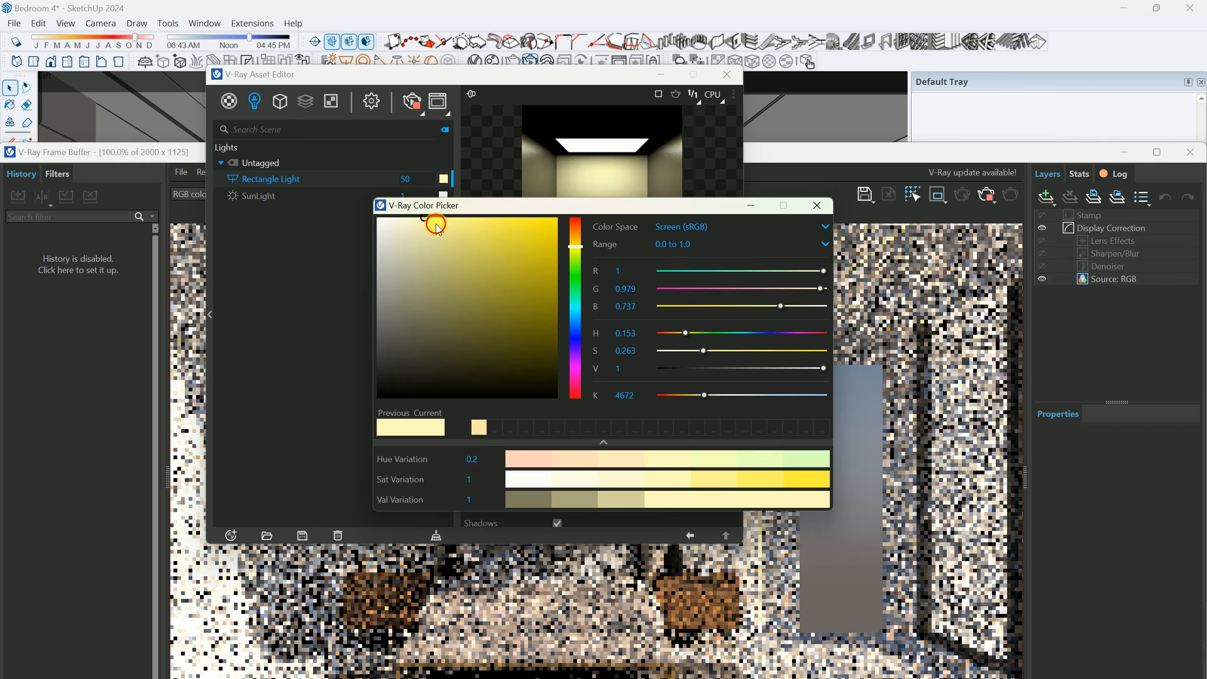
click(462, 218)
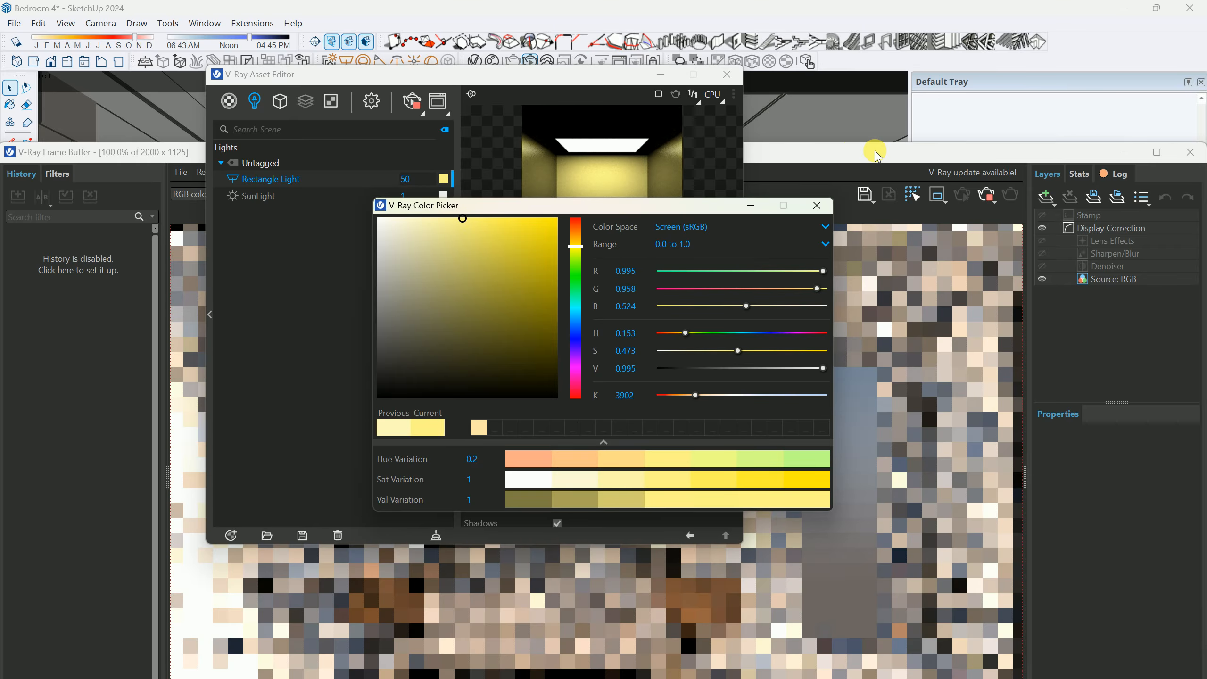
Examine the updated render in the frame buffer, checking the light strips above the headboard and beside the mirror.
click(865, 153)
scroll(538, 511, down, 2)
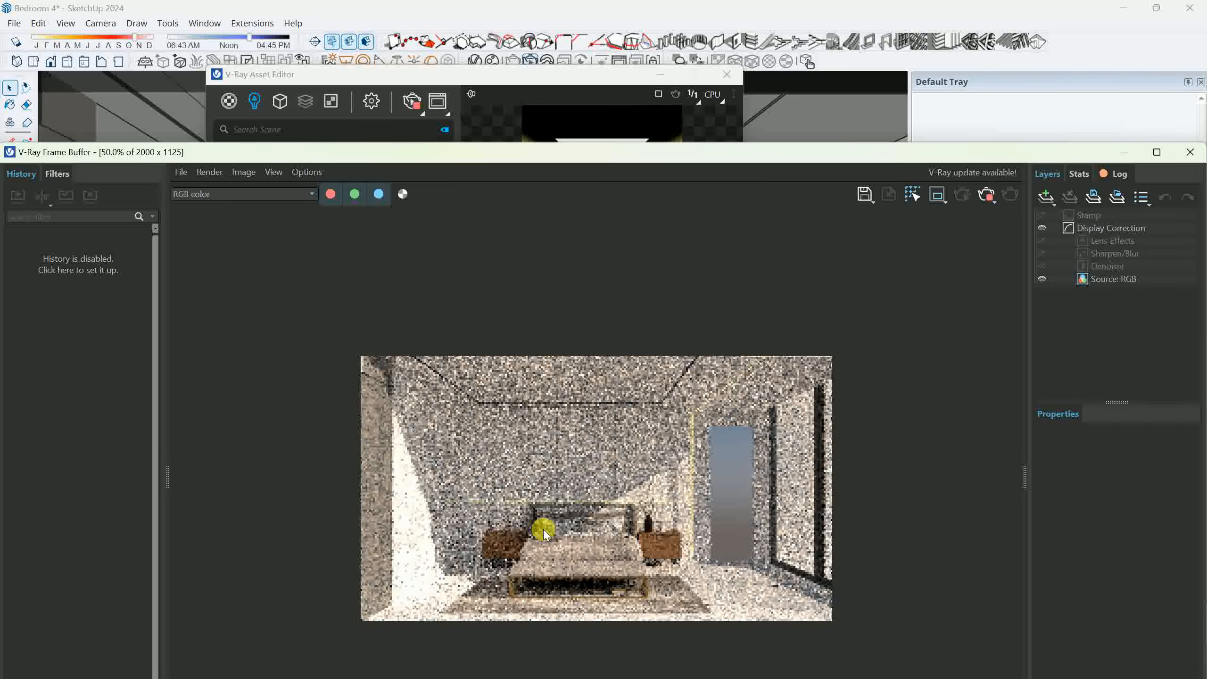
scroll(548, 598, up, 2)
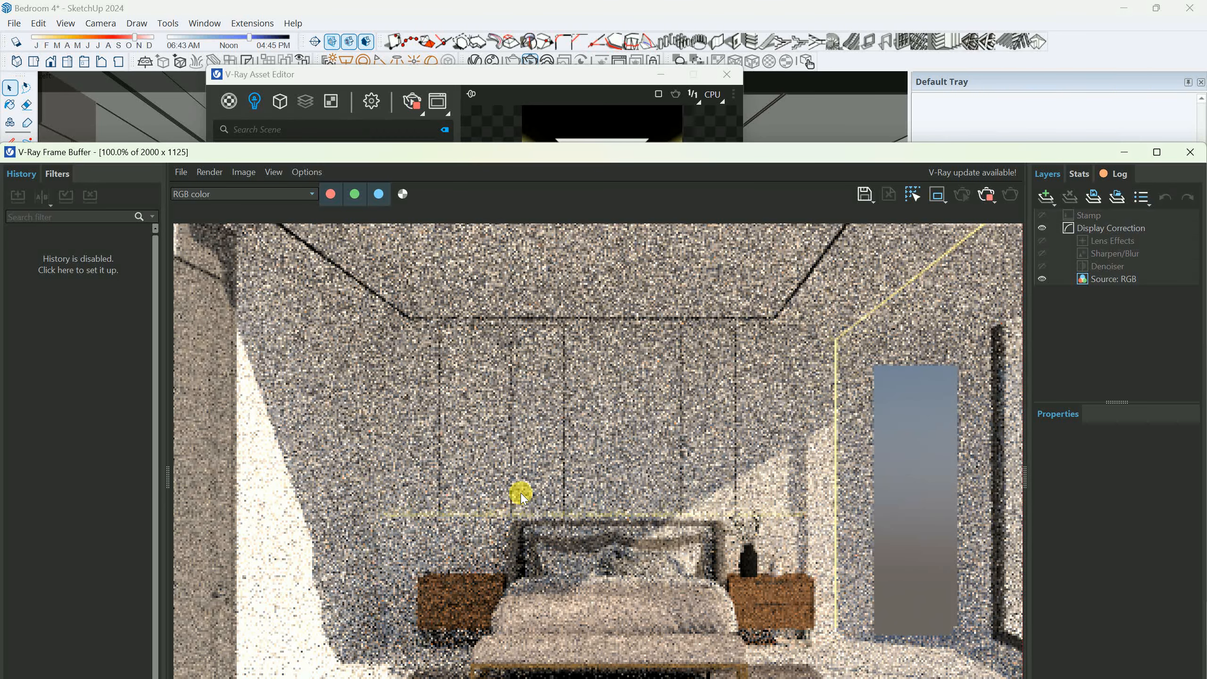
scroll(503, 495, down, 2)
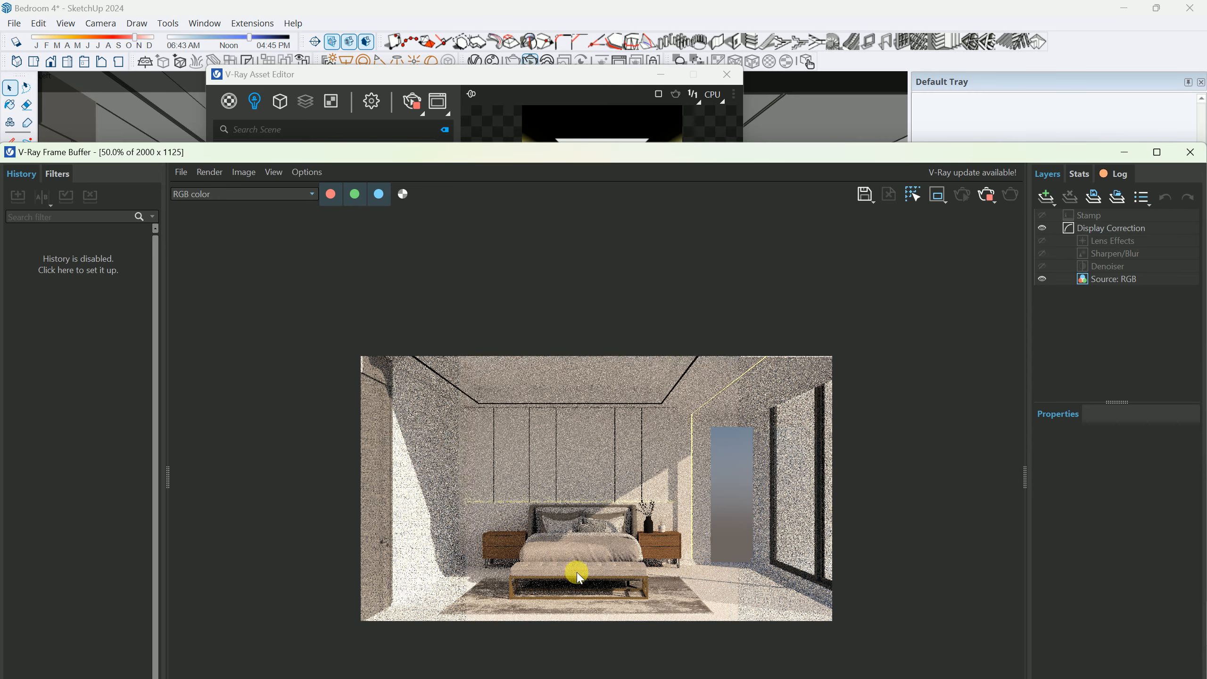
scroll(567, 564, up, 2)
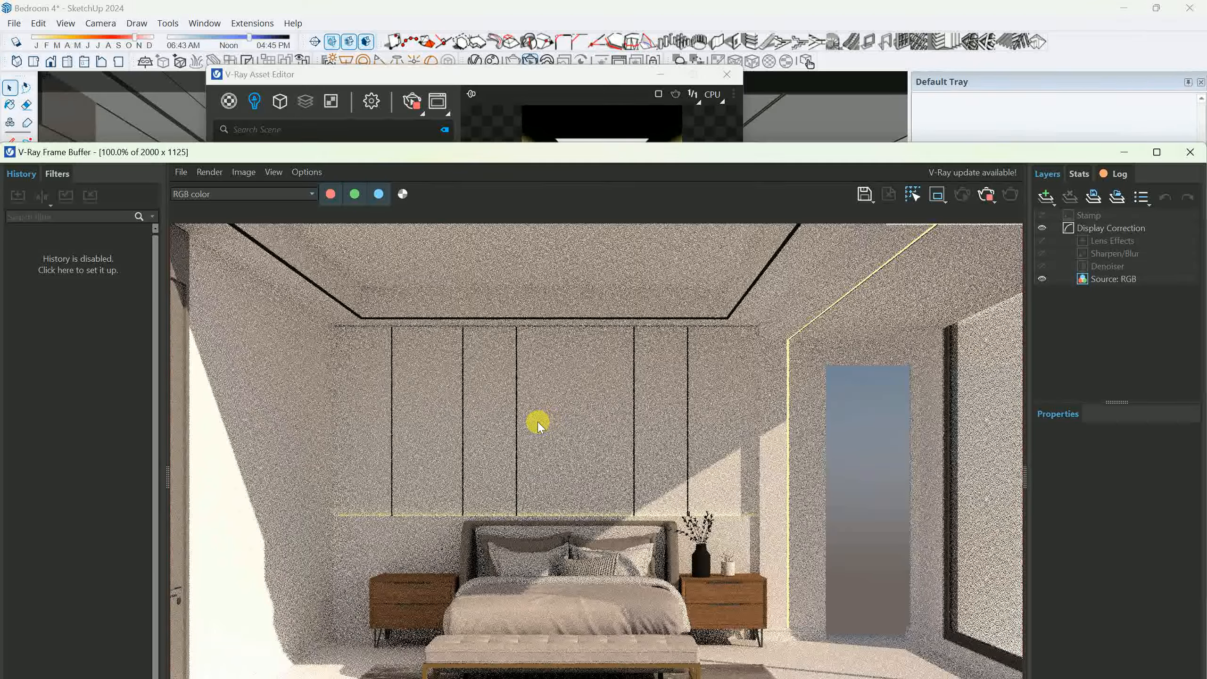
middle_drag(531, 417, 483, 326)
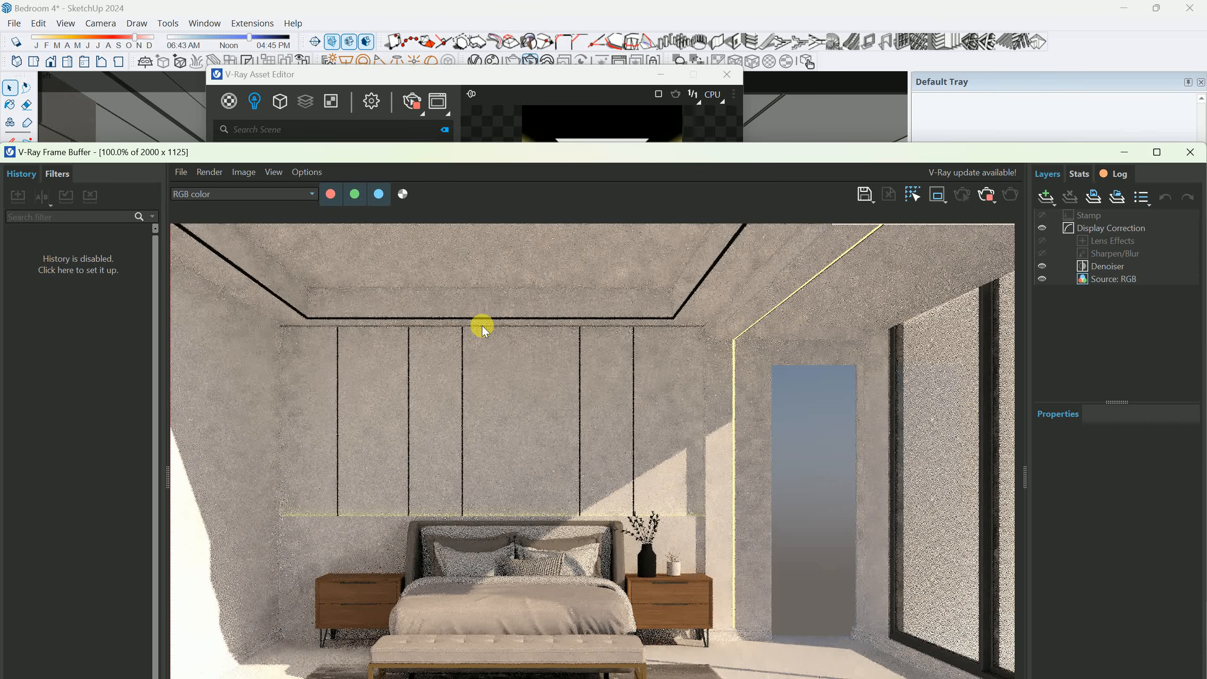